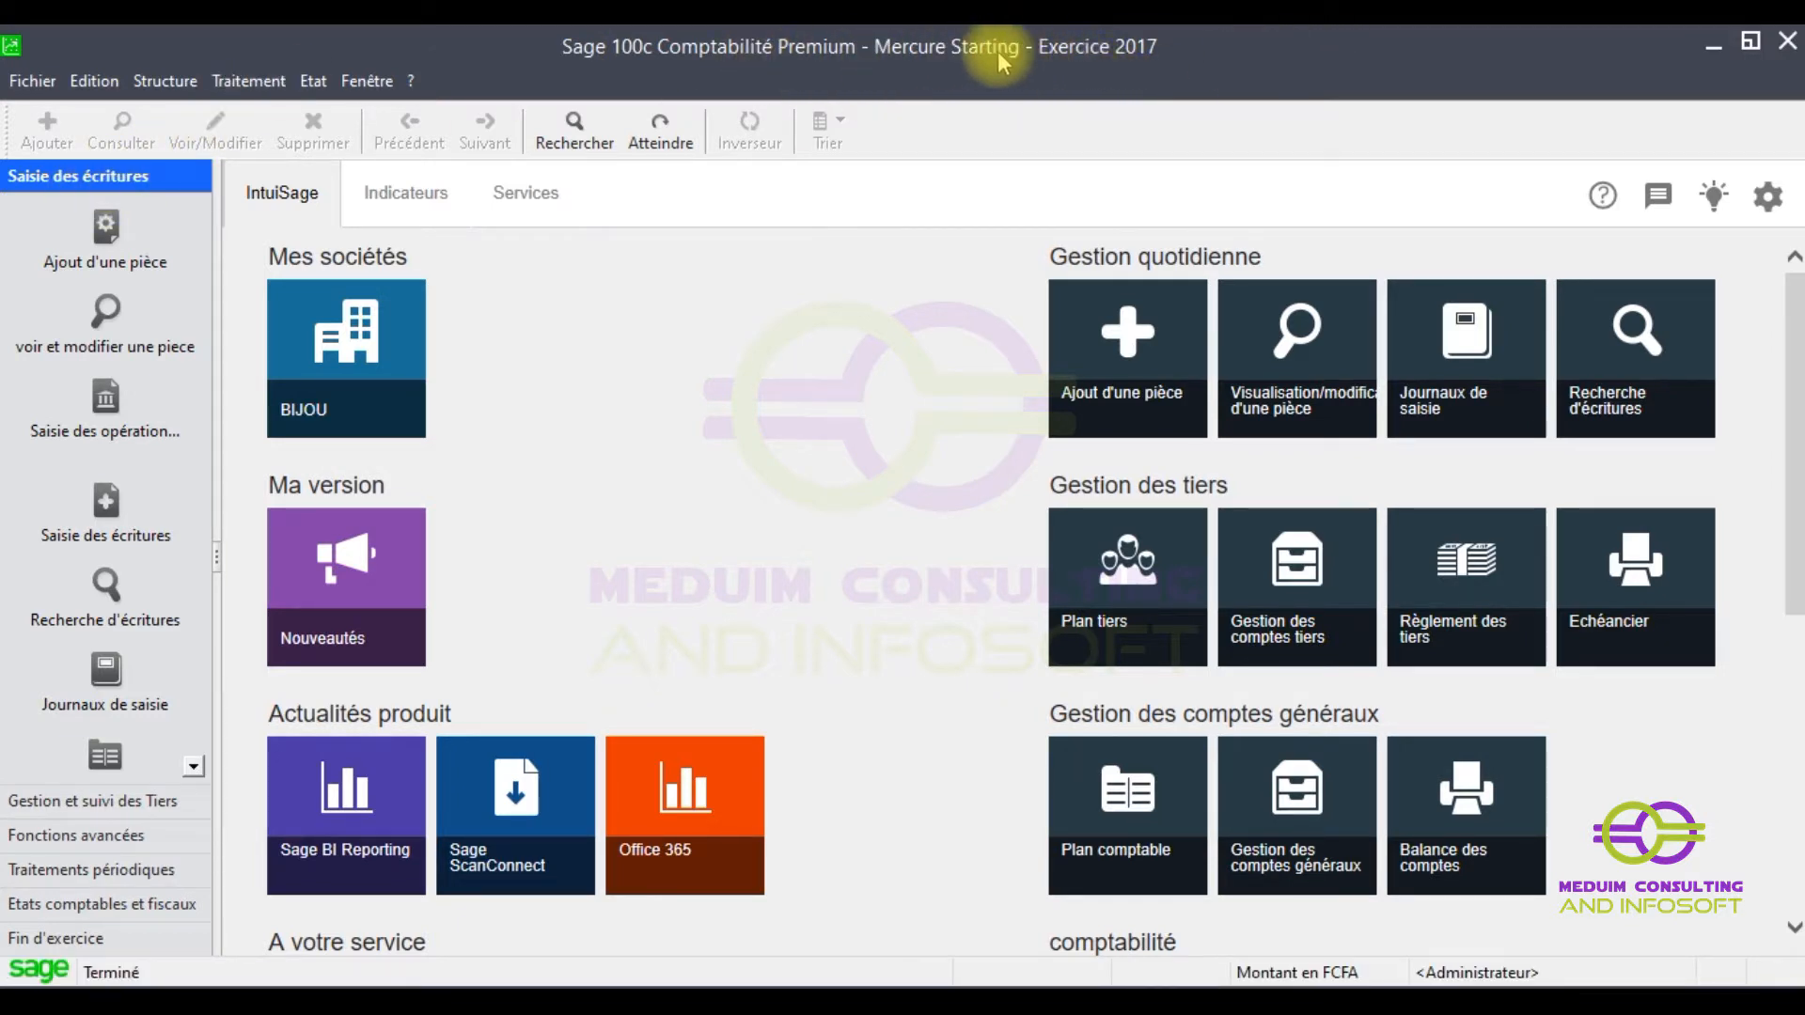
- Open Paramètres société for the Mercure Starting company from the Fichier menu
left_click(249, 81)
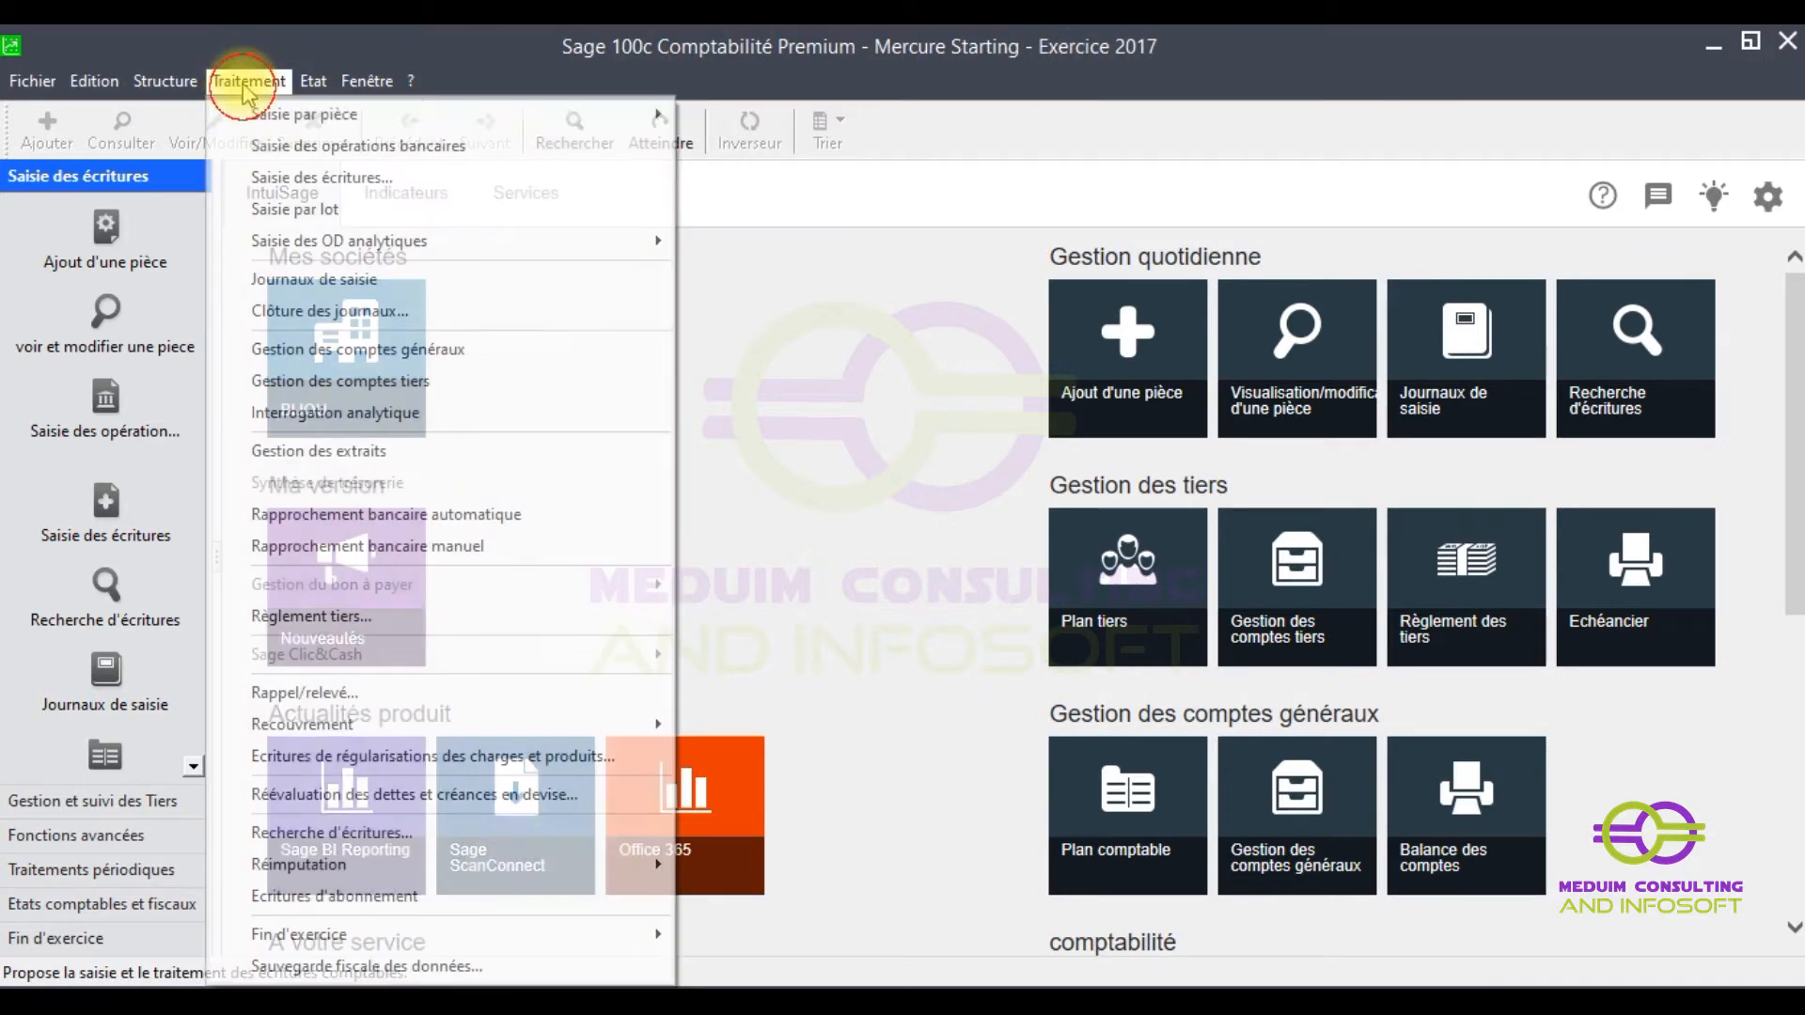
mouse_move(273, 122)
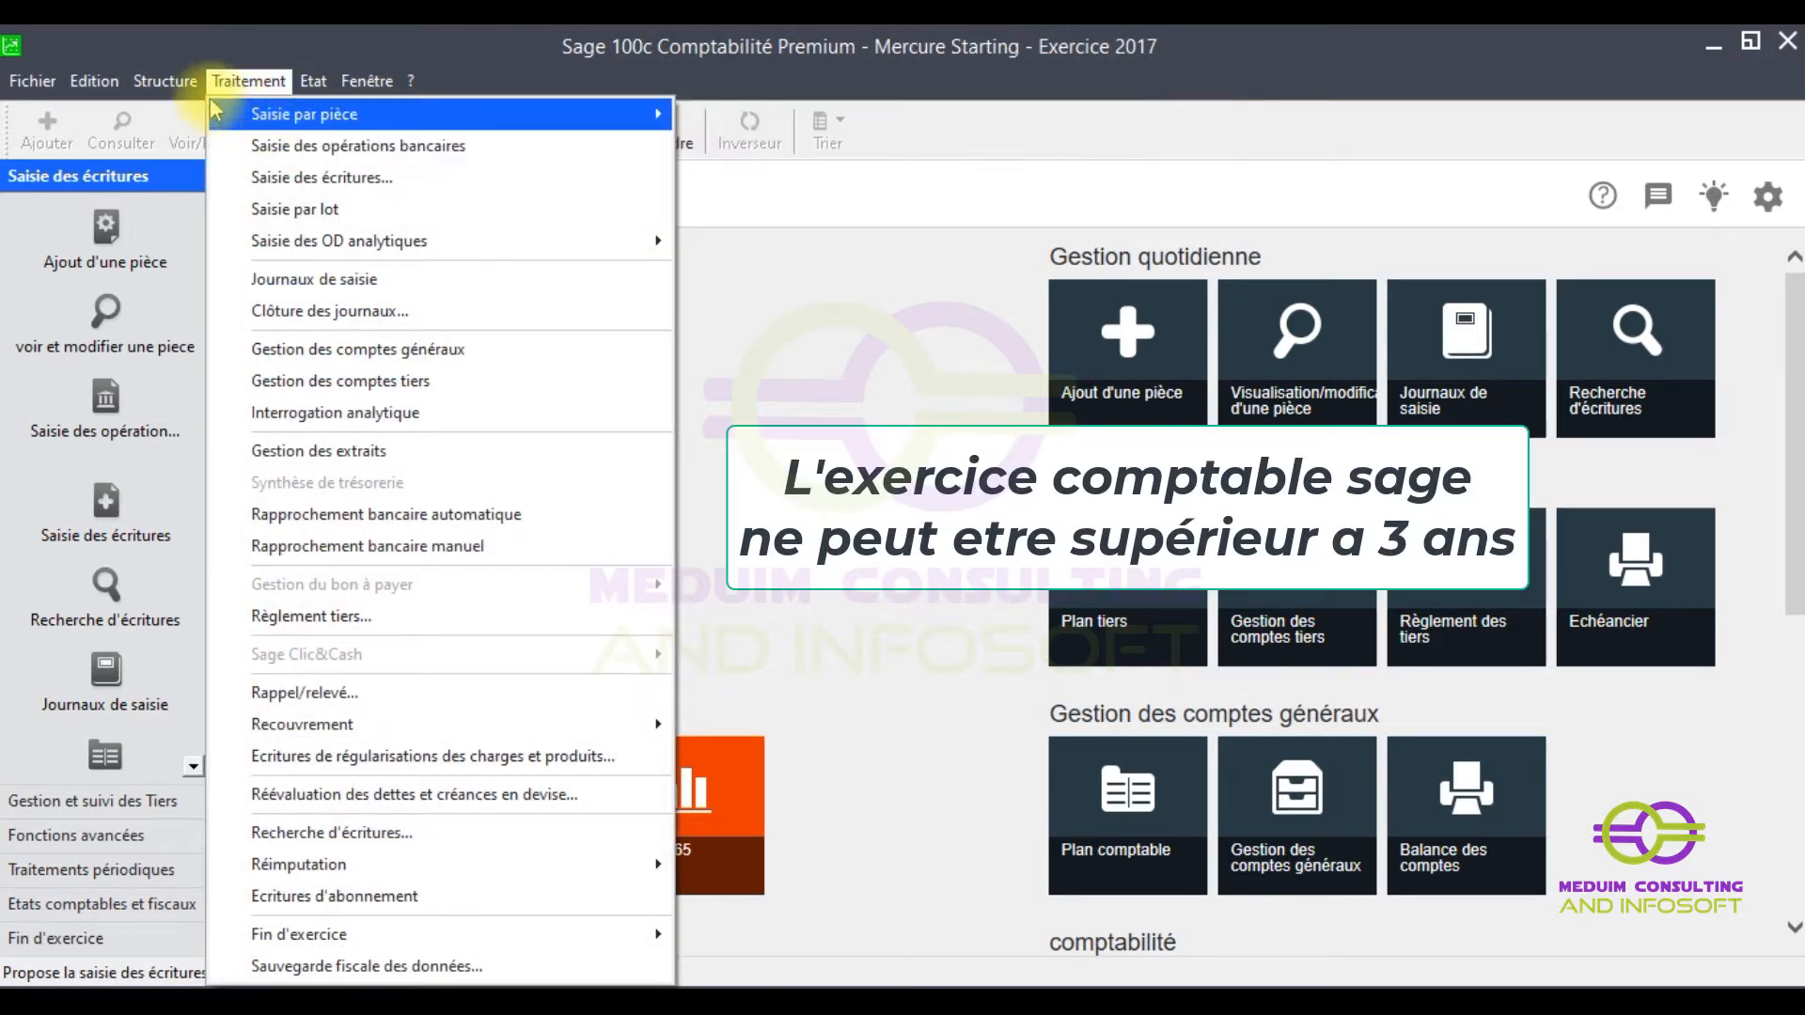
mouse_move(189, 91)
left_click(35, 82)
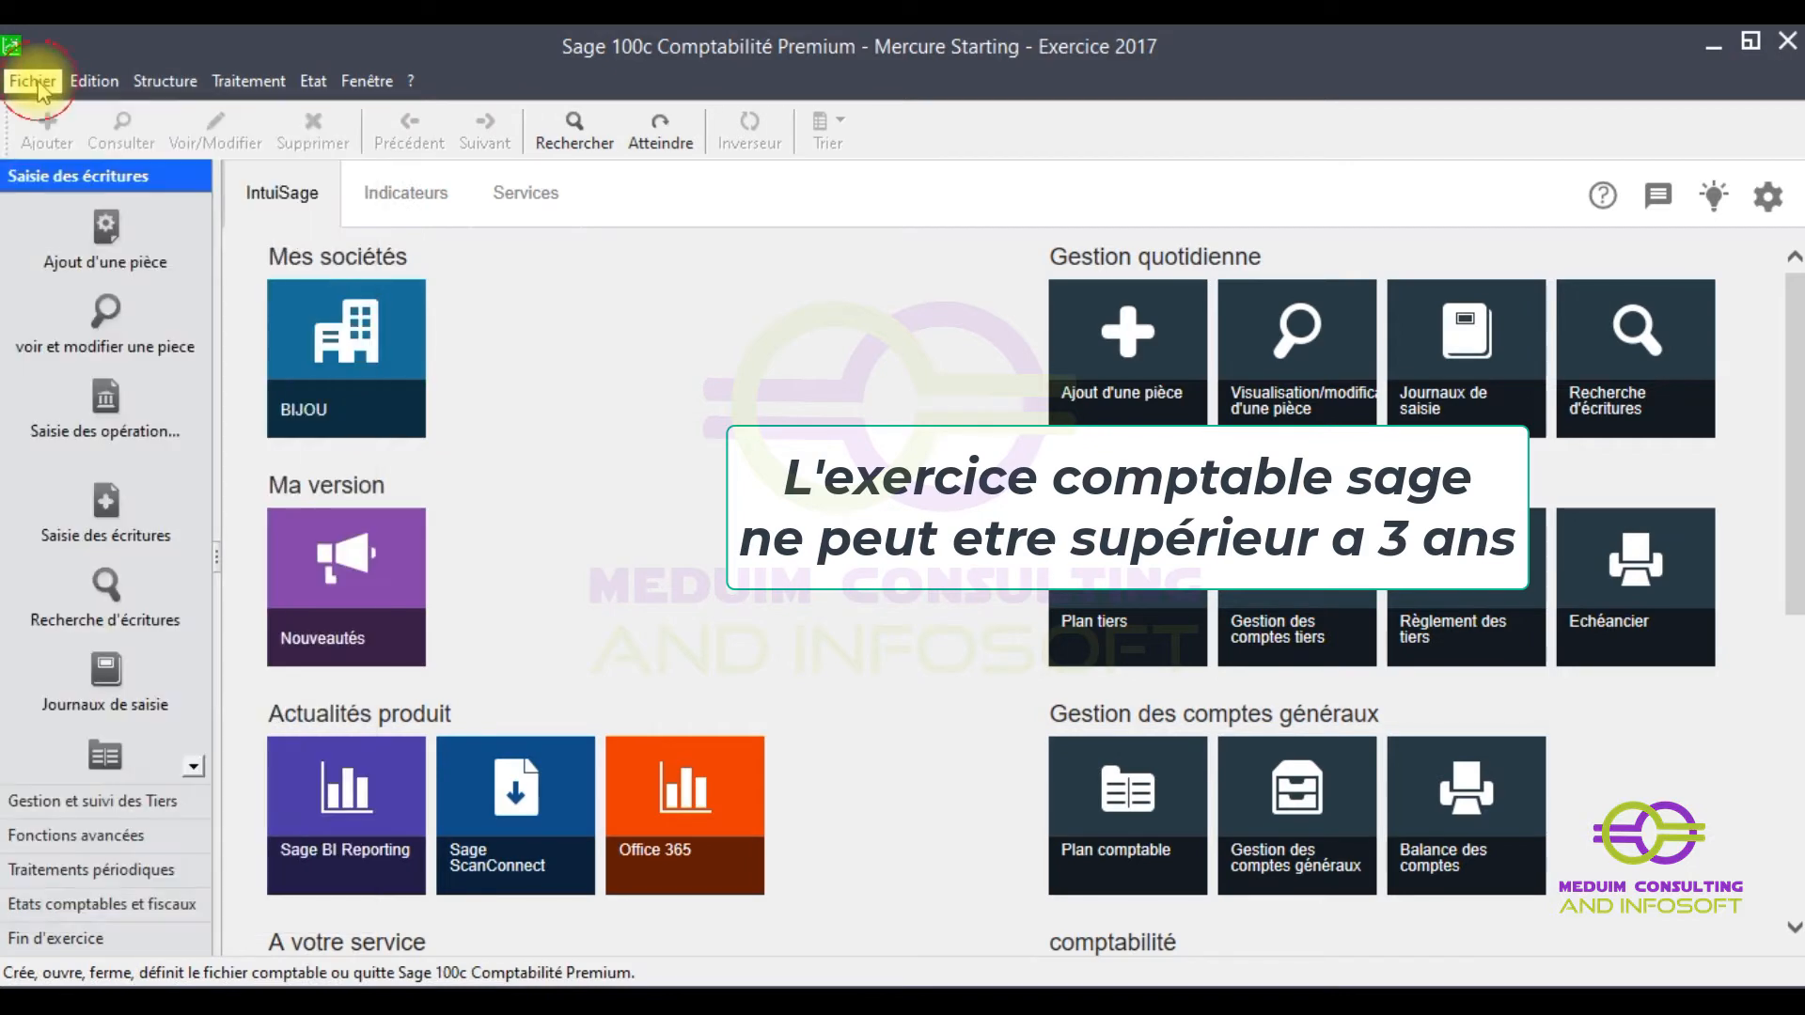
left_click(35, 82)
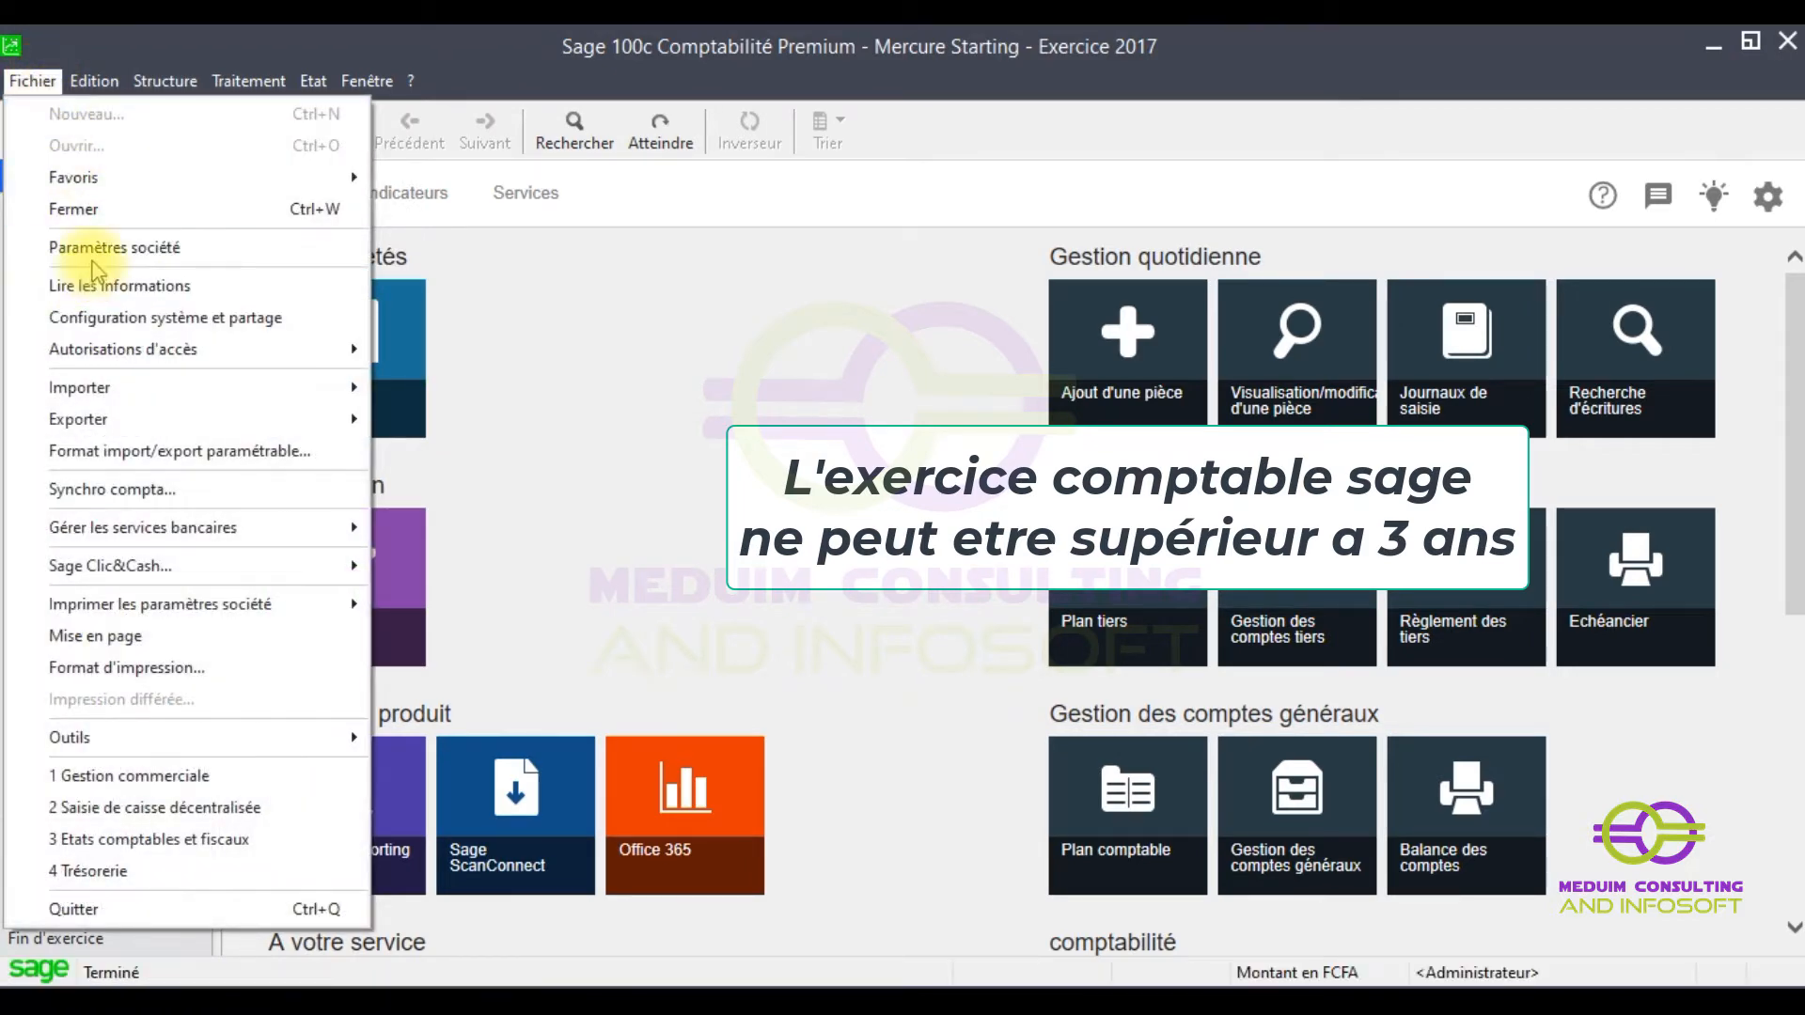
left_click(94, 246)
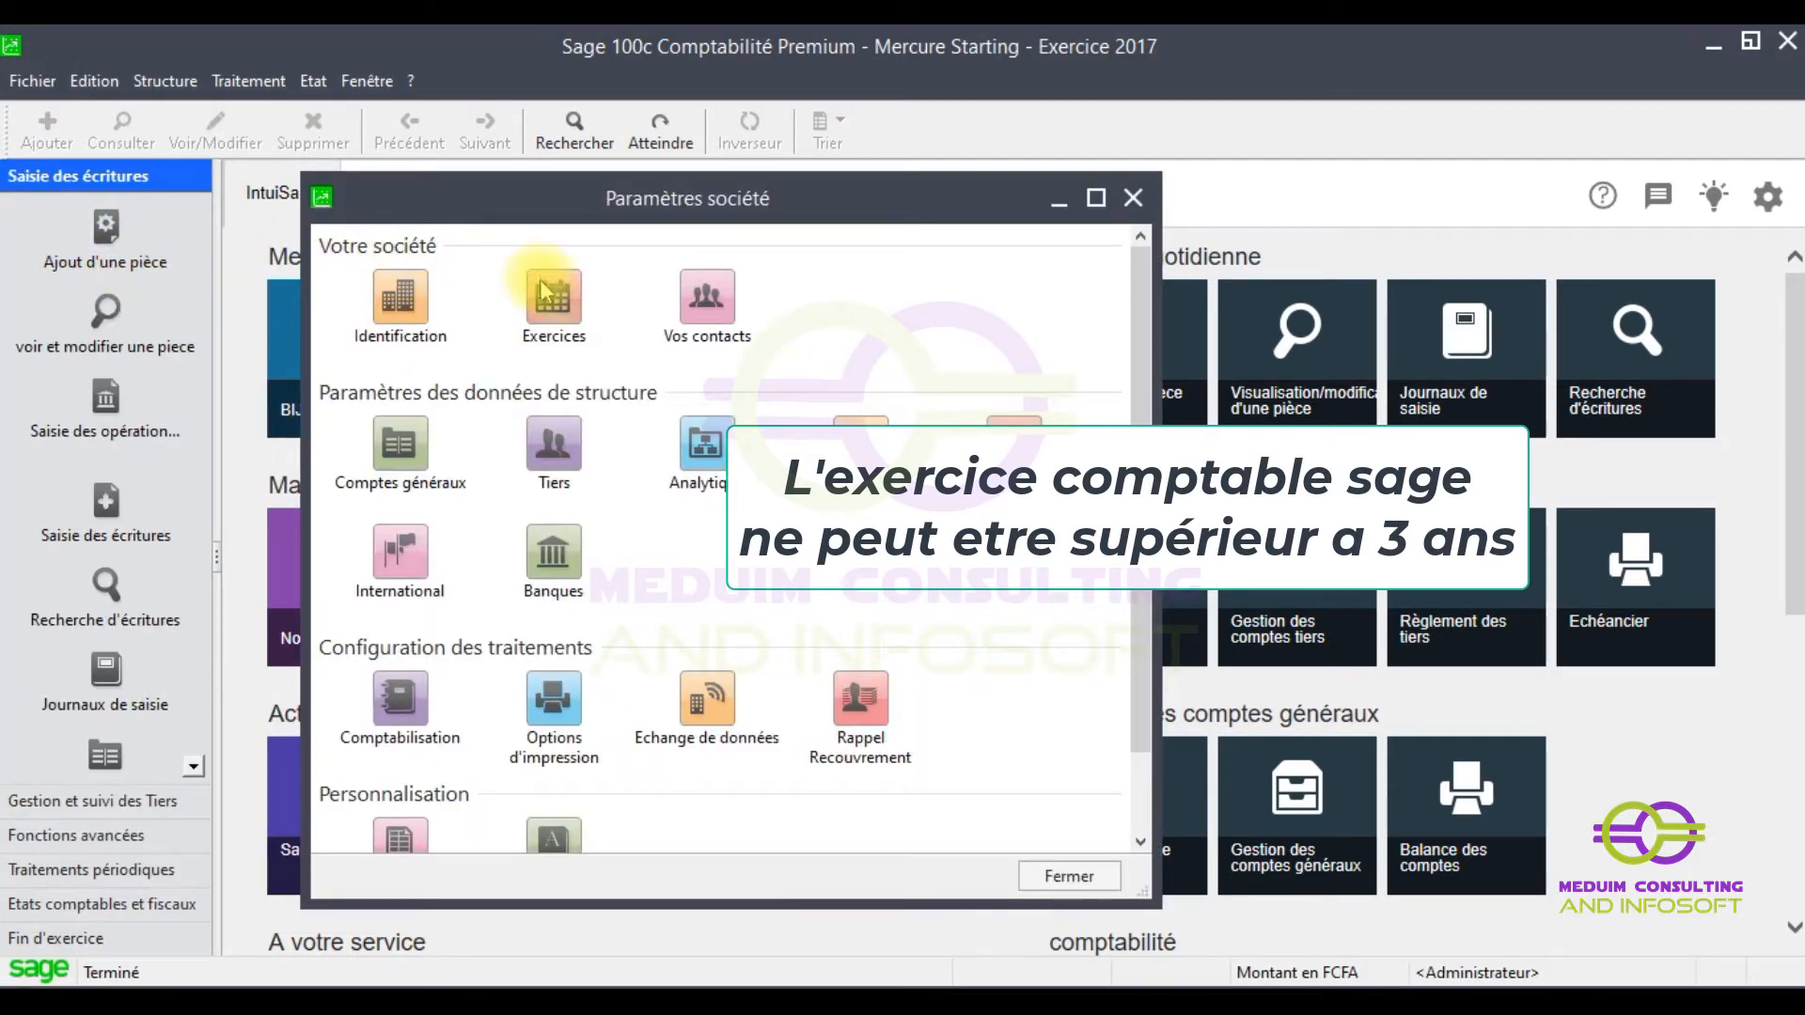
- In Exercices, set the 2017 start date to 01/01/2021 and dismiss the end-date error
left_click(554, 296)
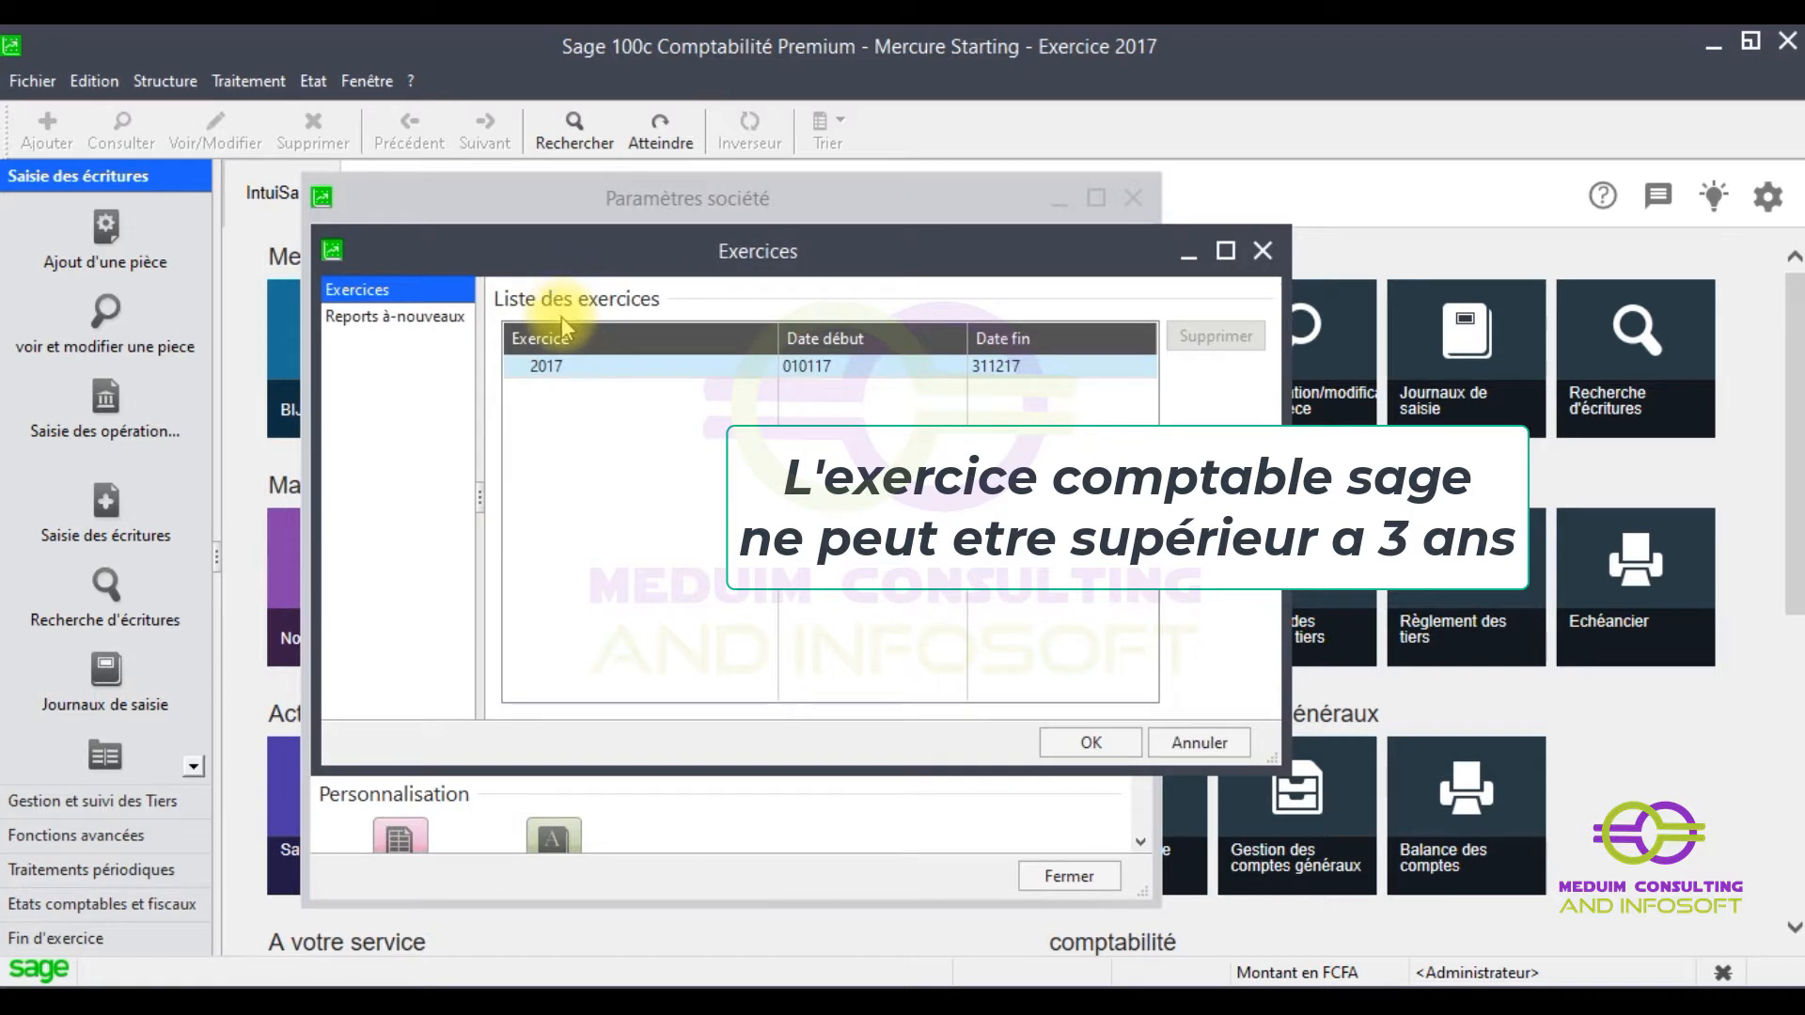
left_click(820, 376)
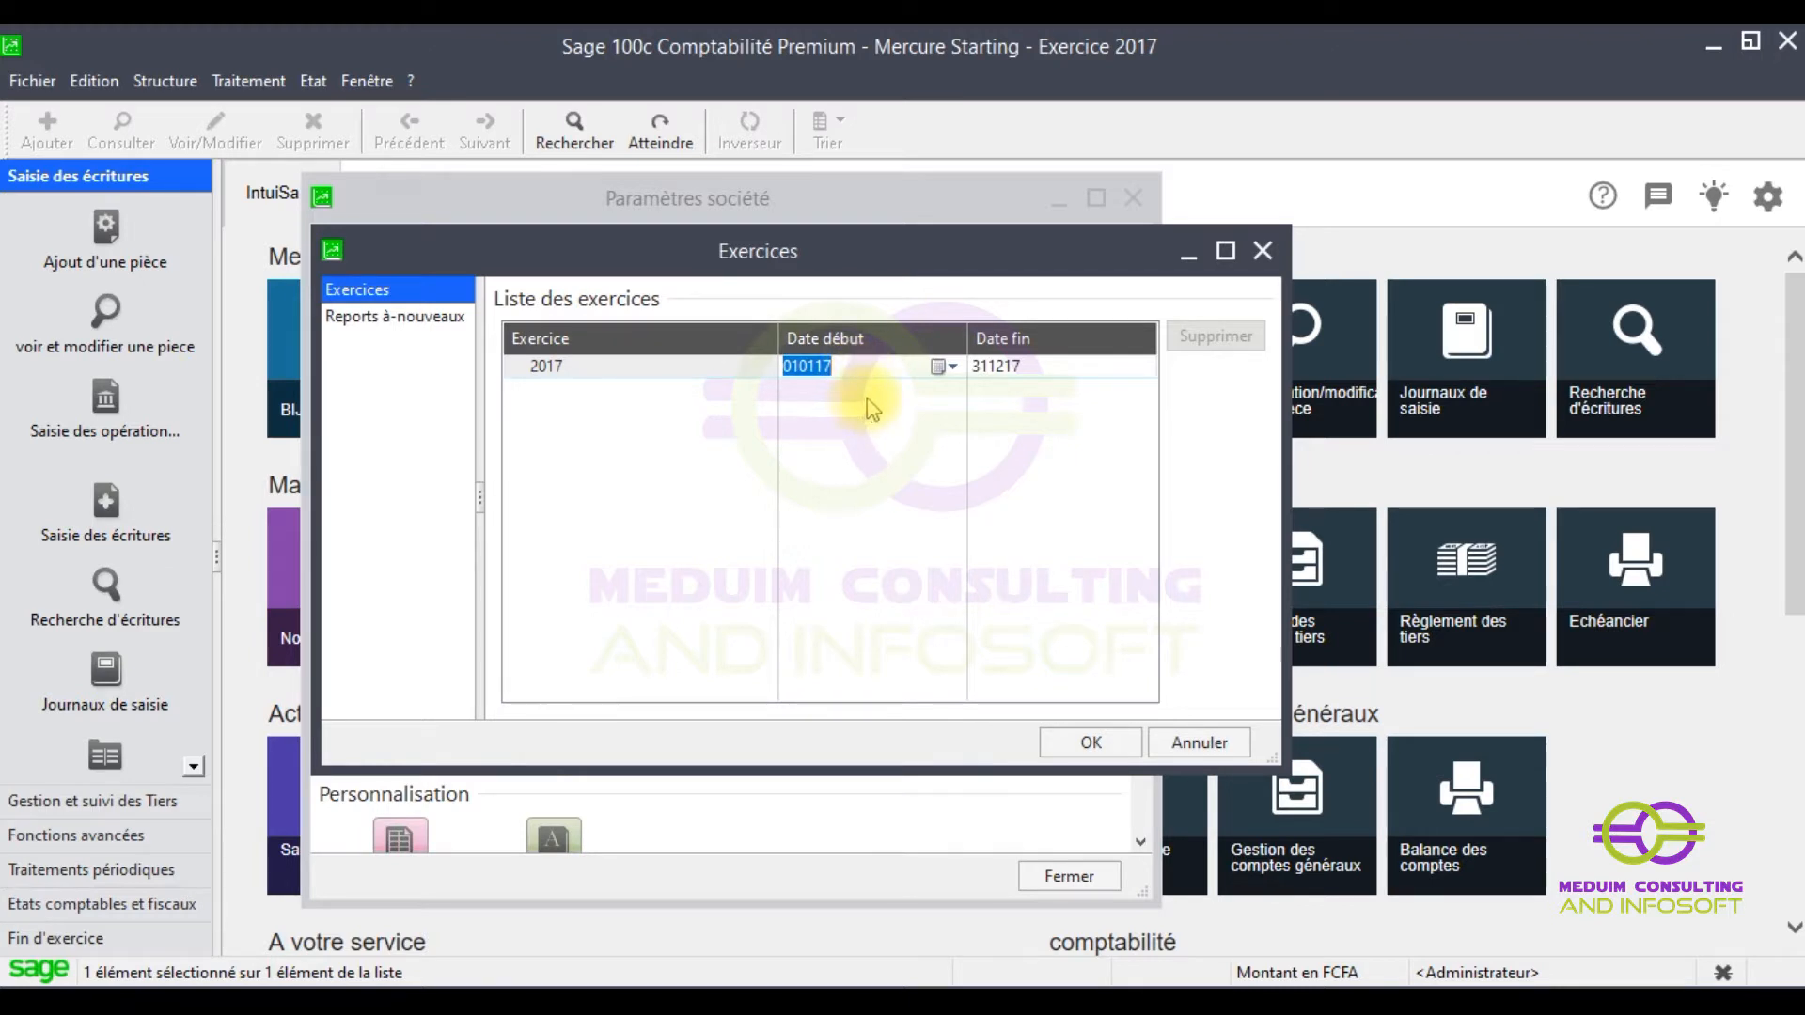
type("0")
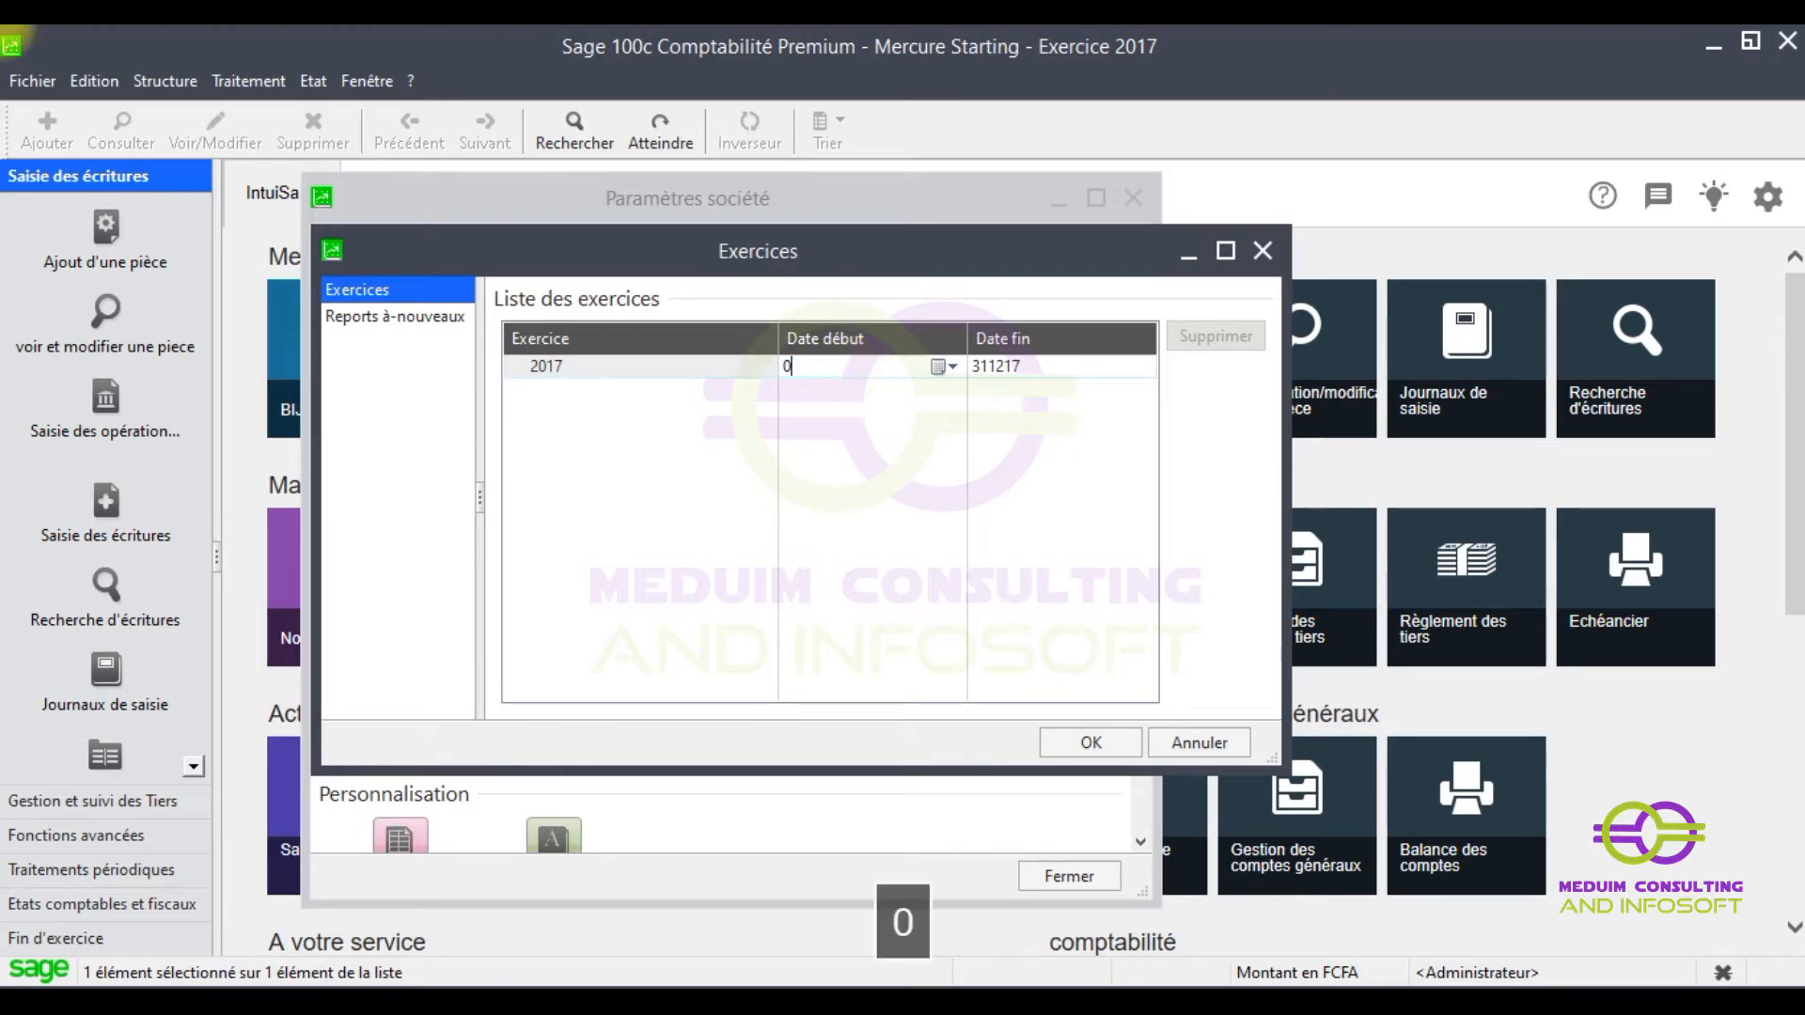
type("1")
key("BackSpace")
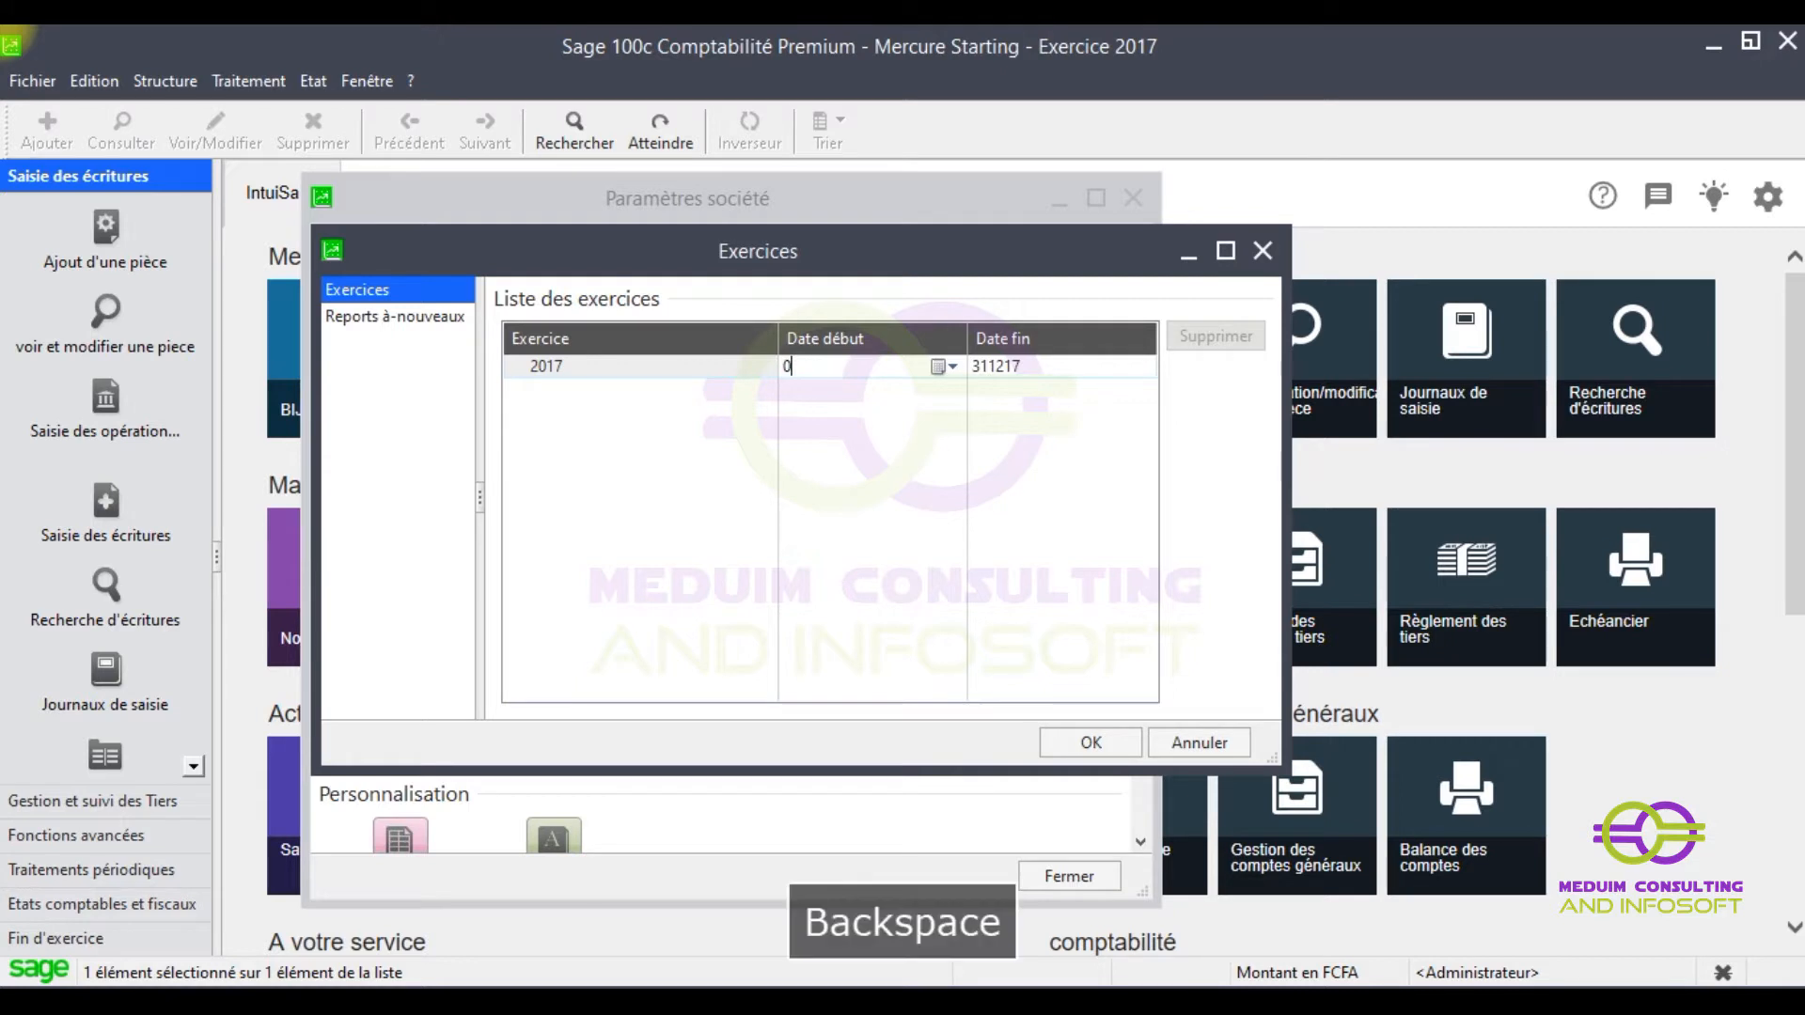
left_click(952, 367)
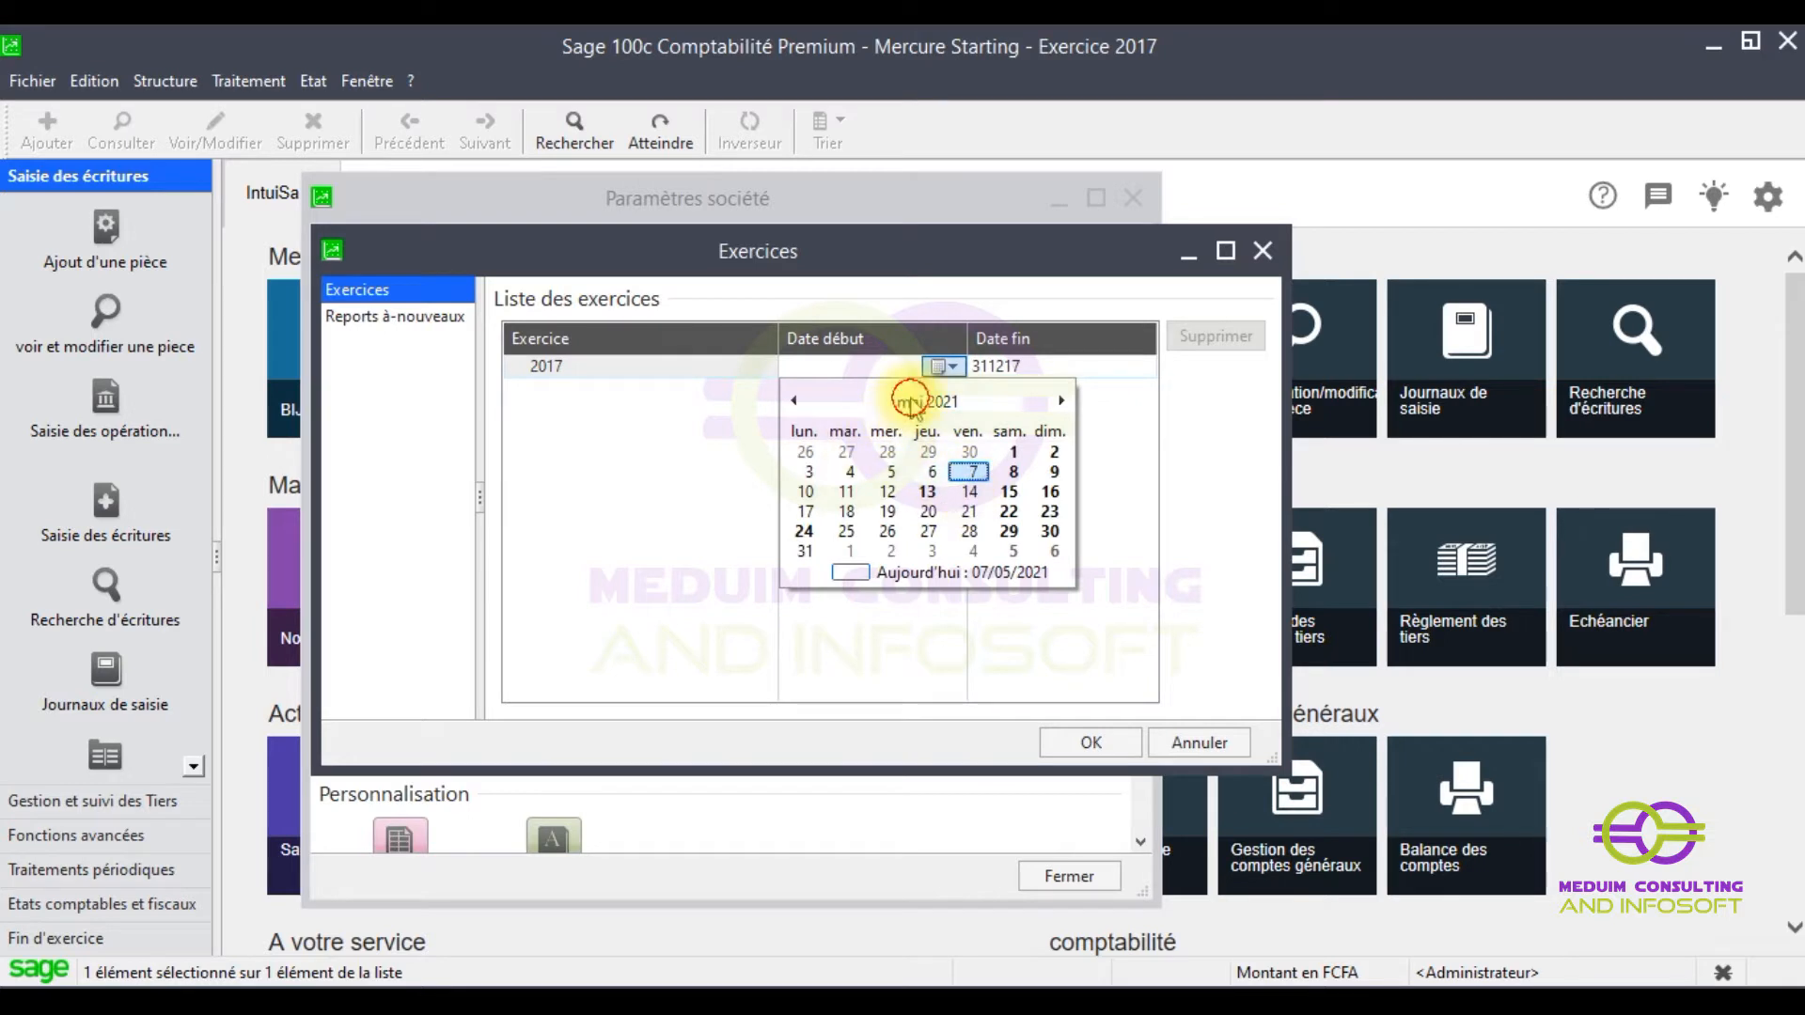
left_click(911, 401)
left_click(817, 446)
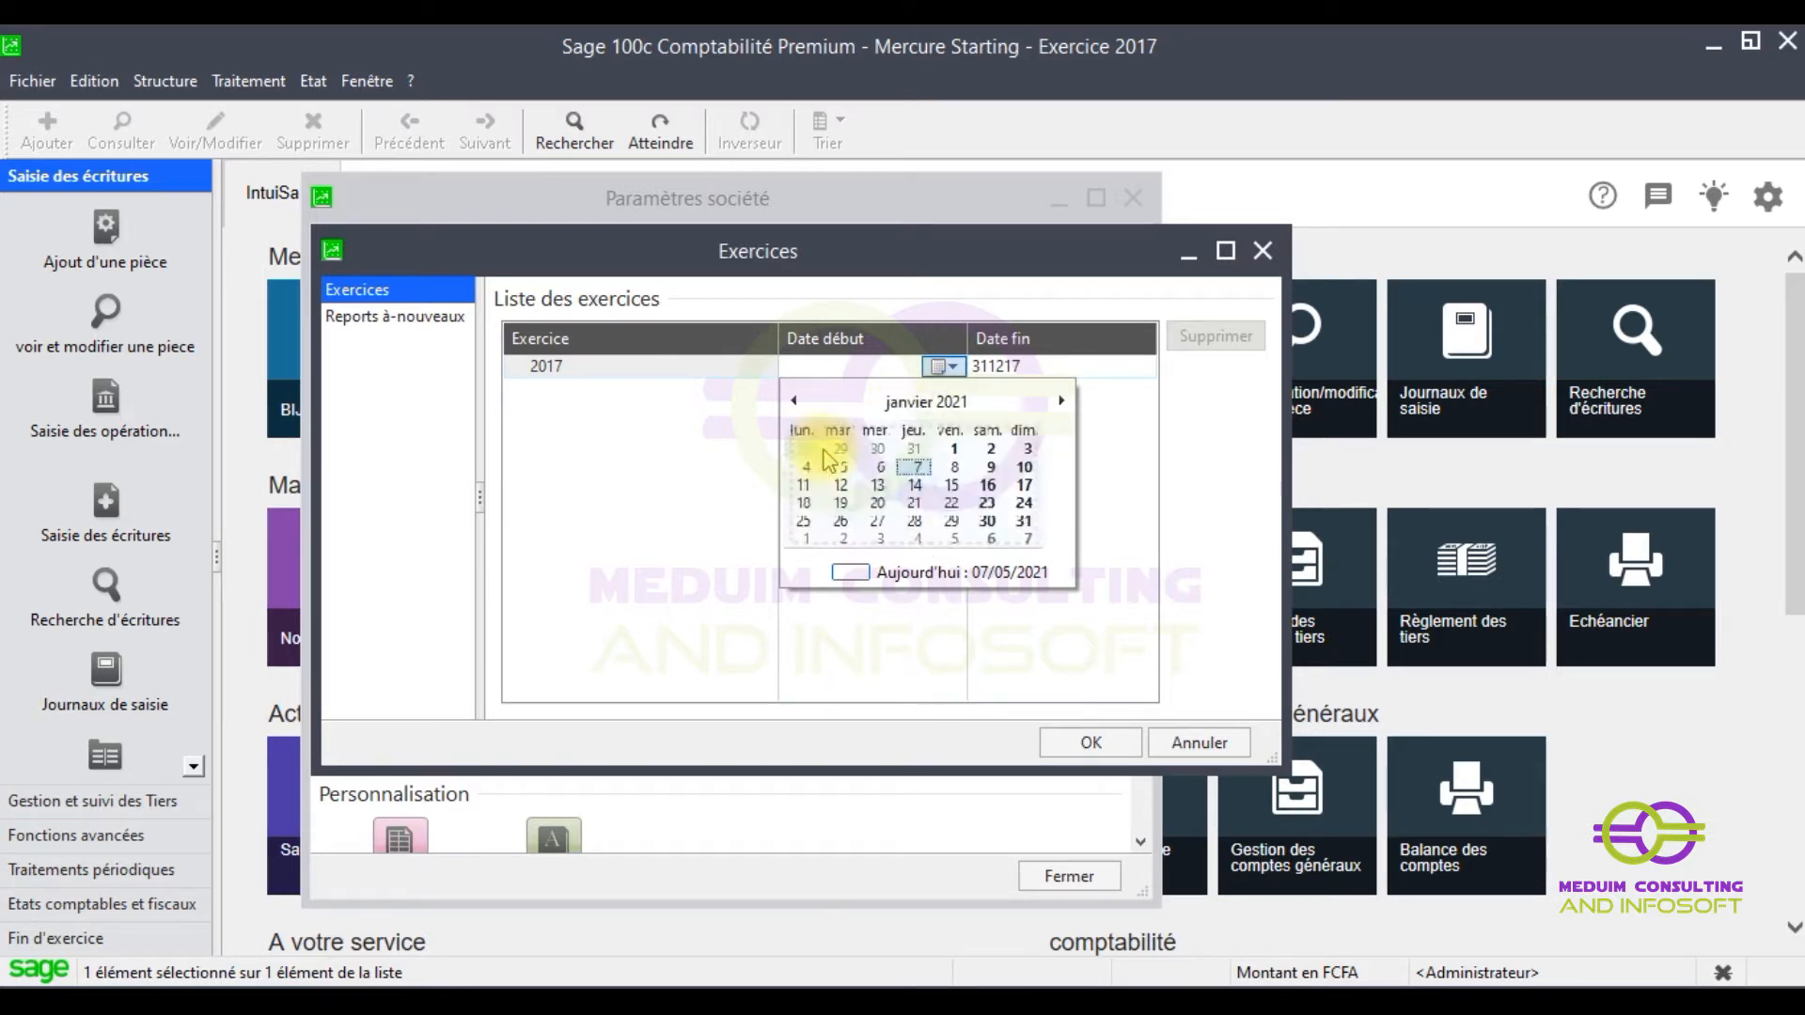
left_click(967, 455)
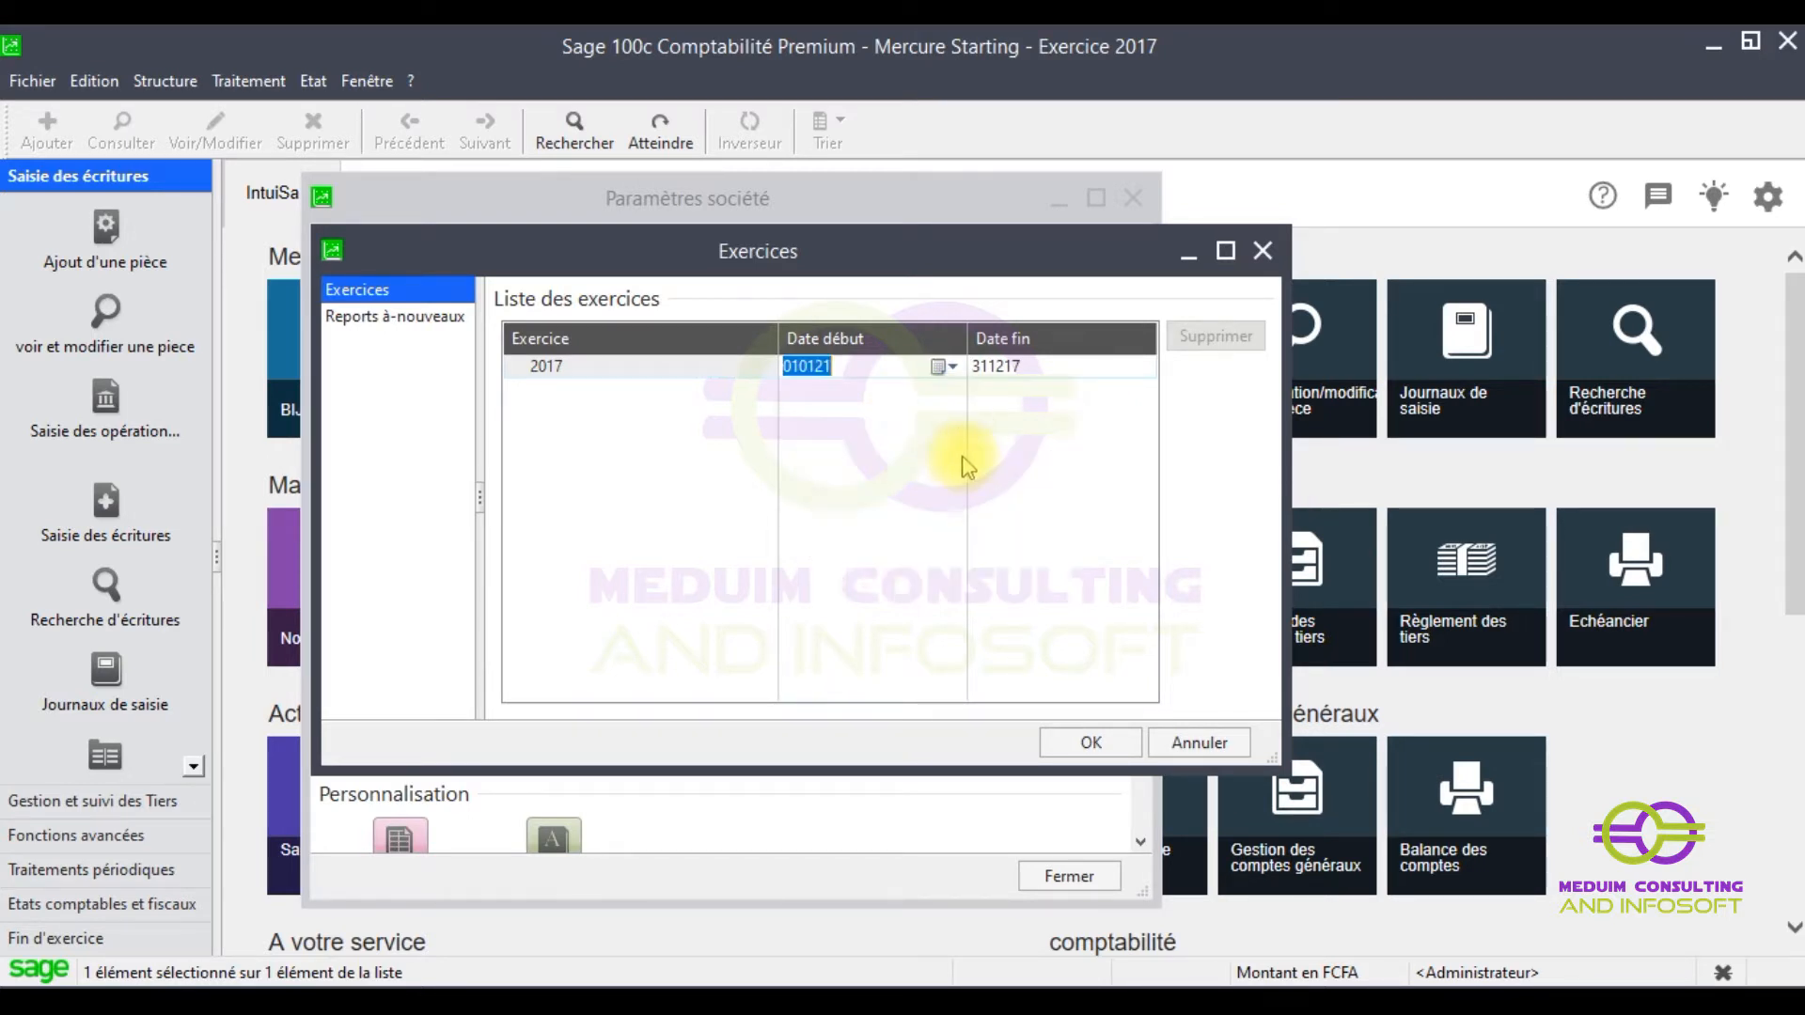
left_click(1039, 374)
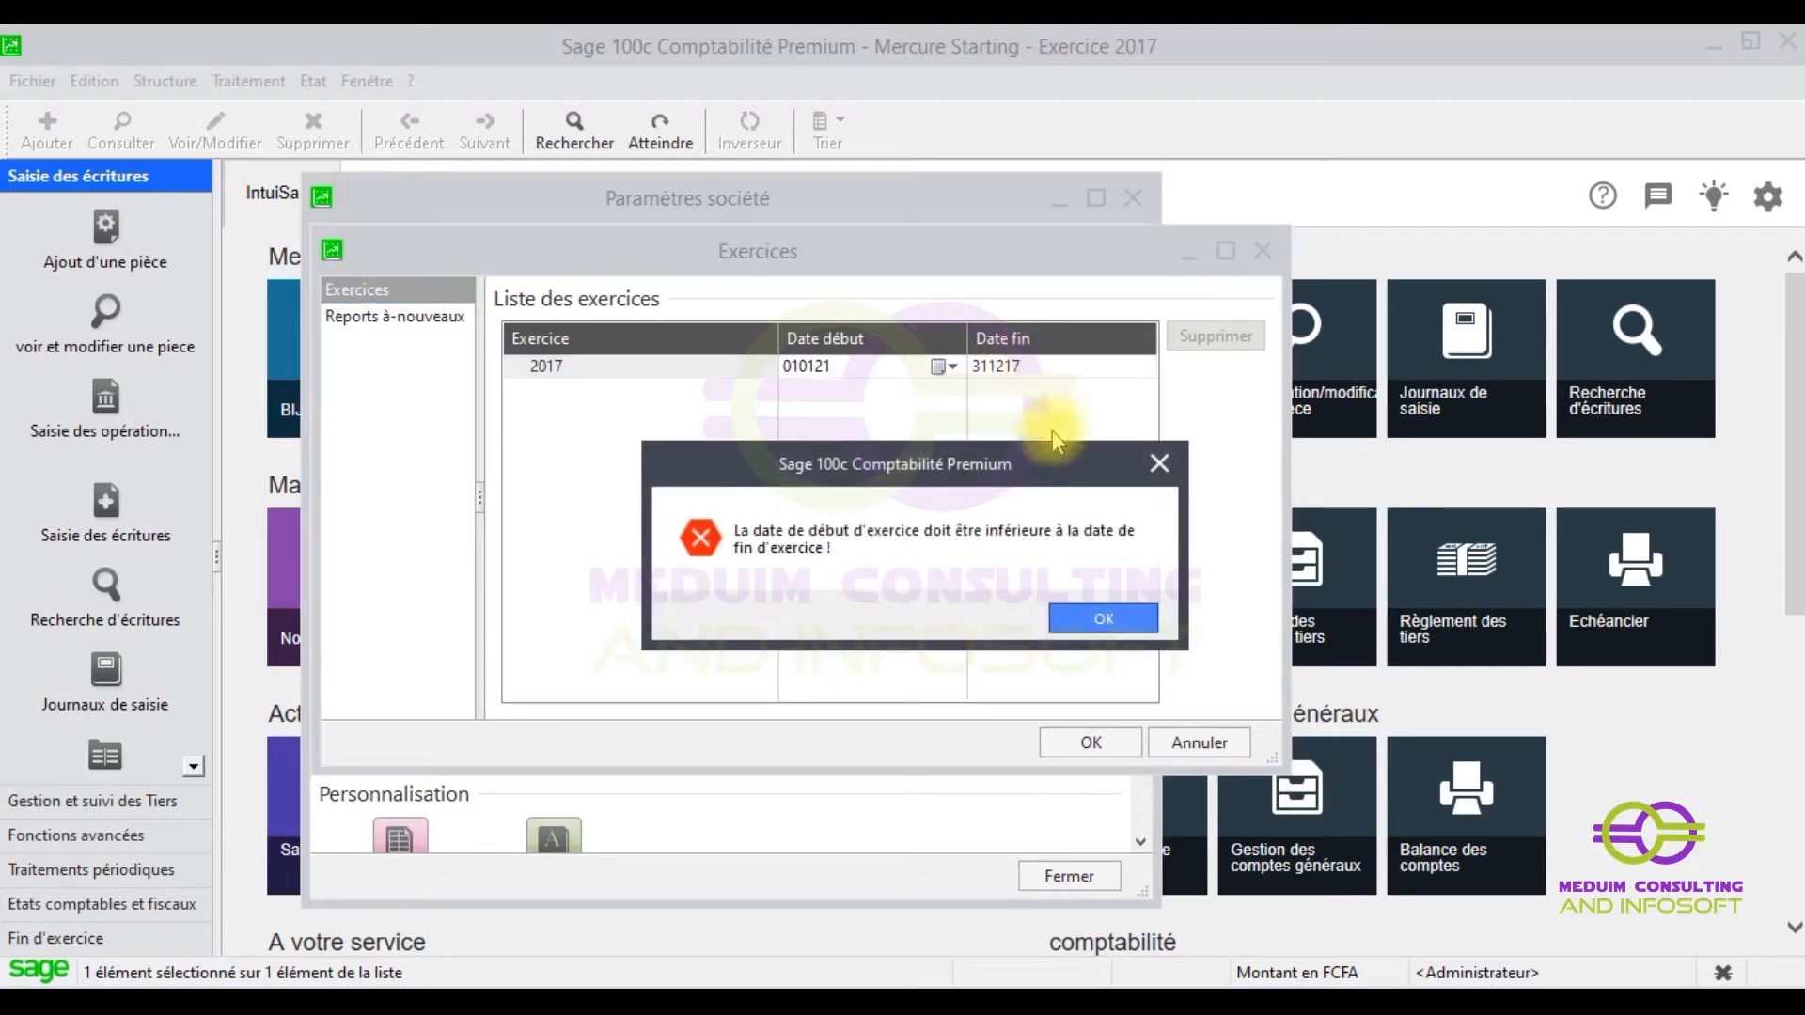
left_click(1092, 618)
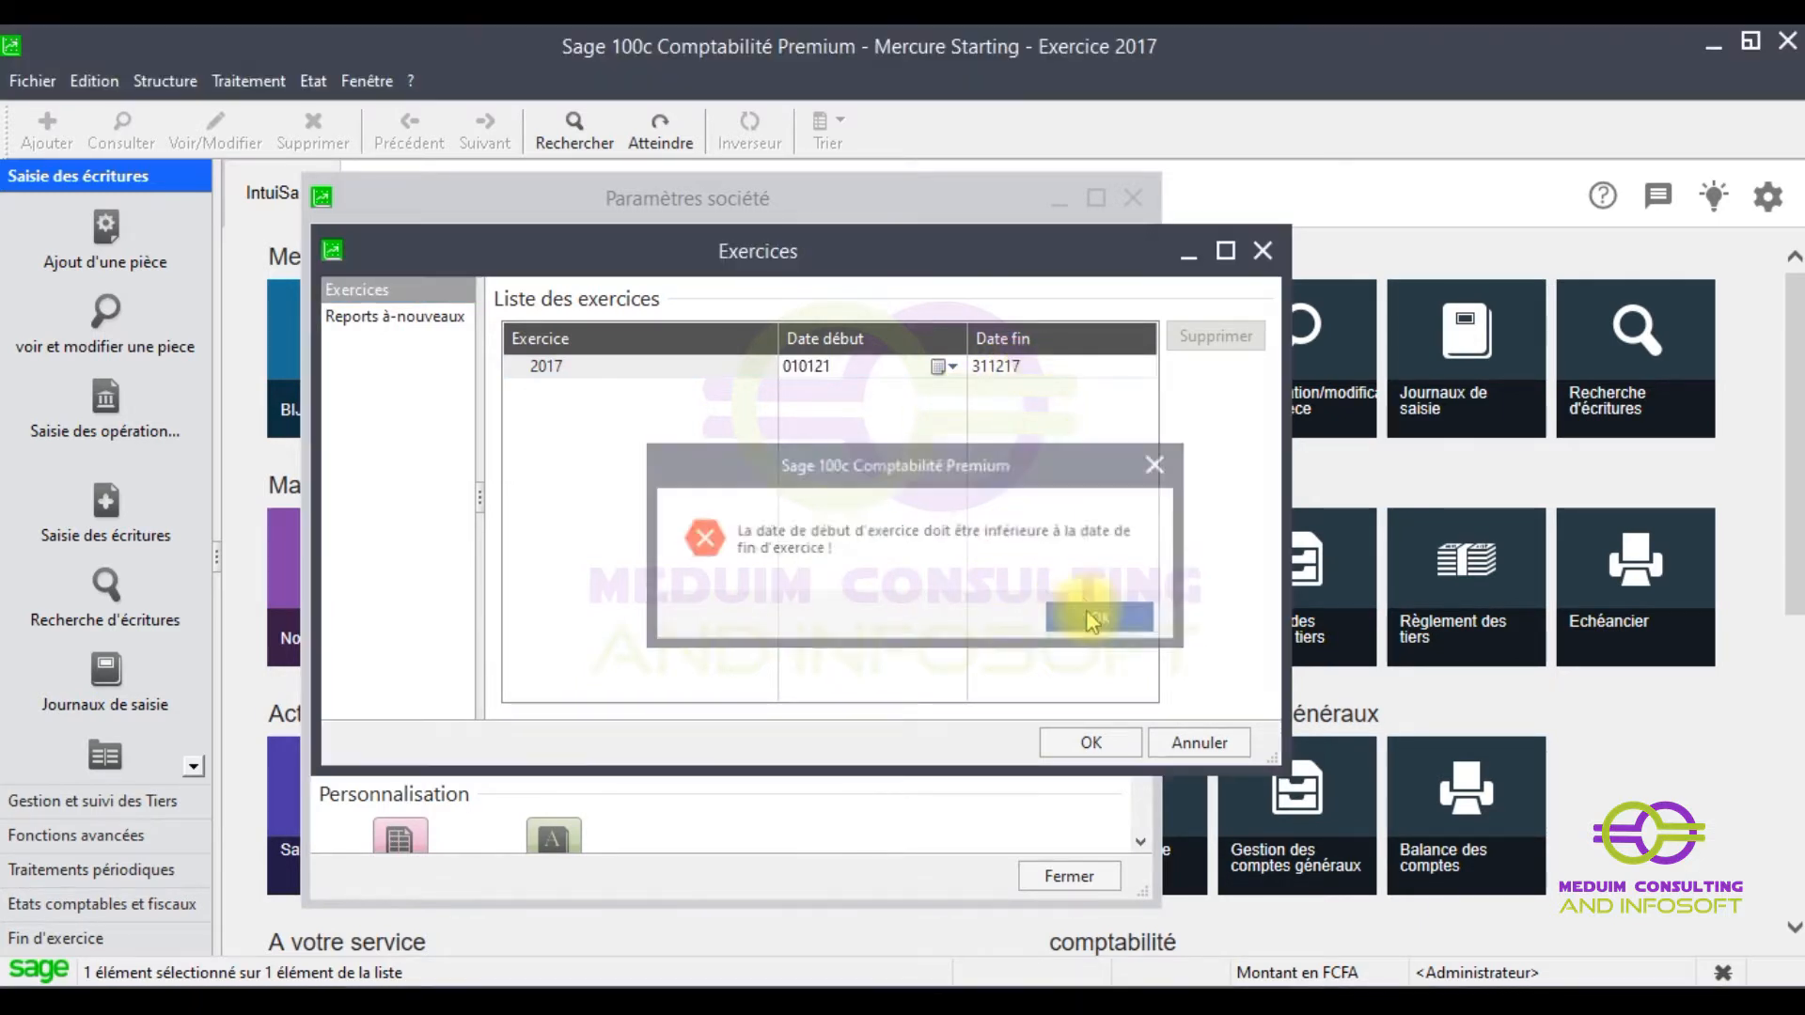
- Set the fiscal year's start date back to 1 January 2017
left_click(943, 366)
left_click(930, 401)
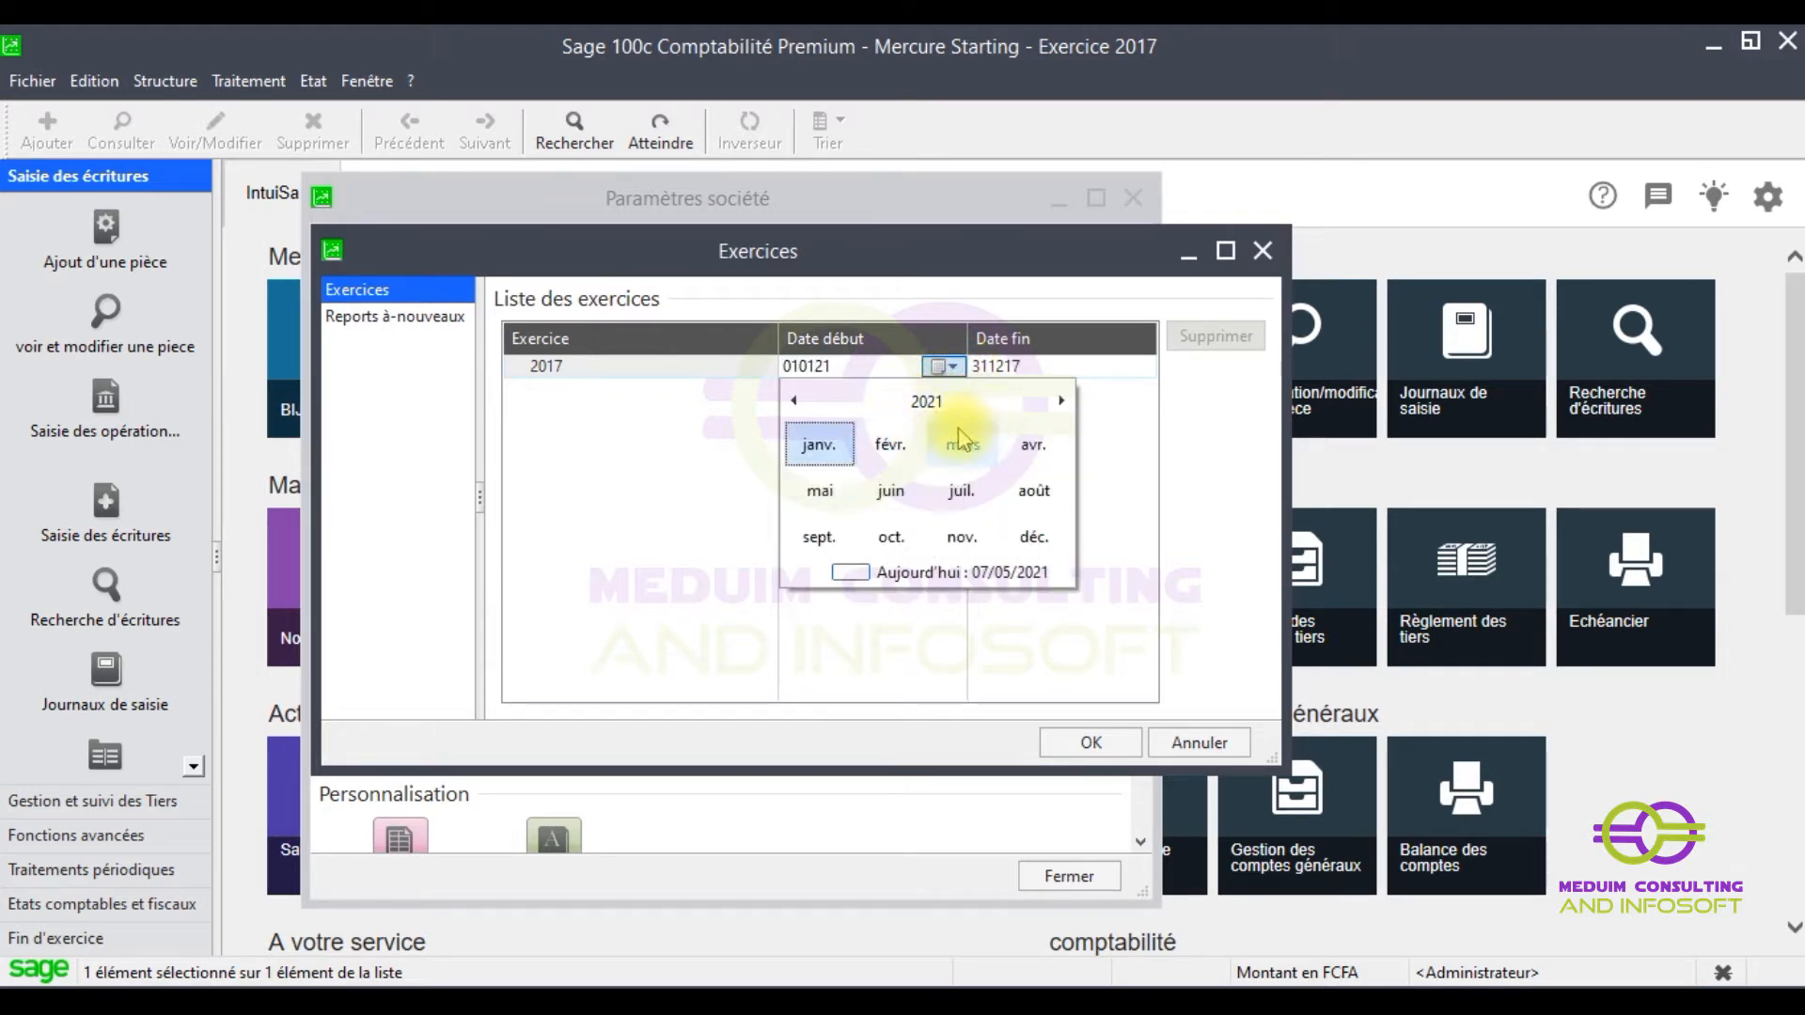
left_click(794, 401)
left_click(794, 401)
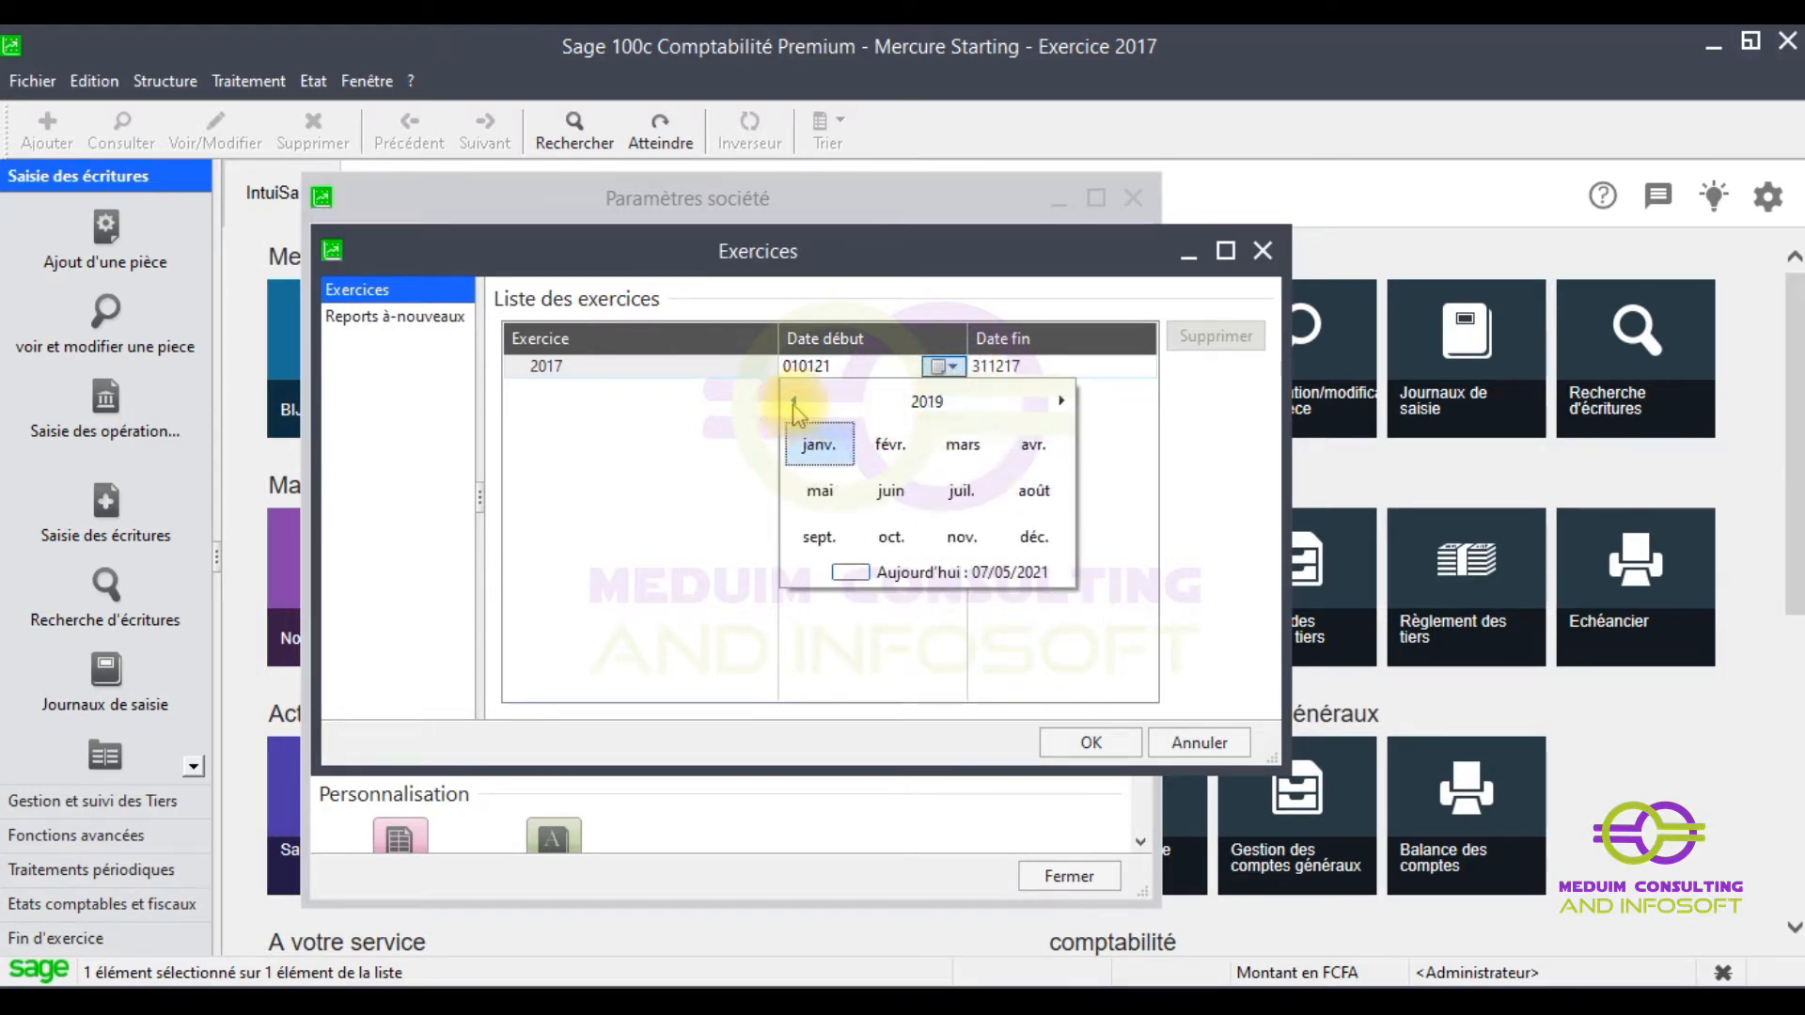
left_click(795, 401)
left_click(794, 401)
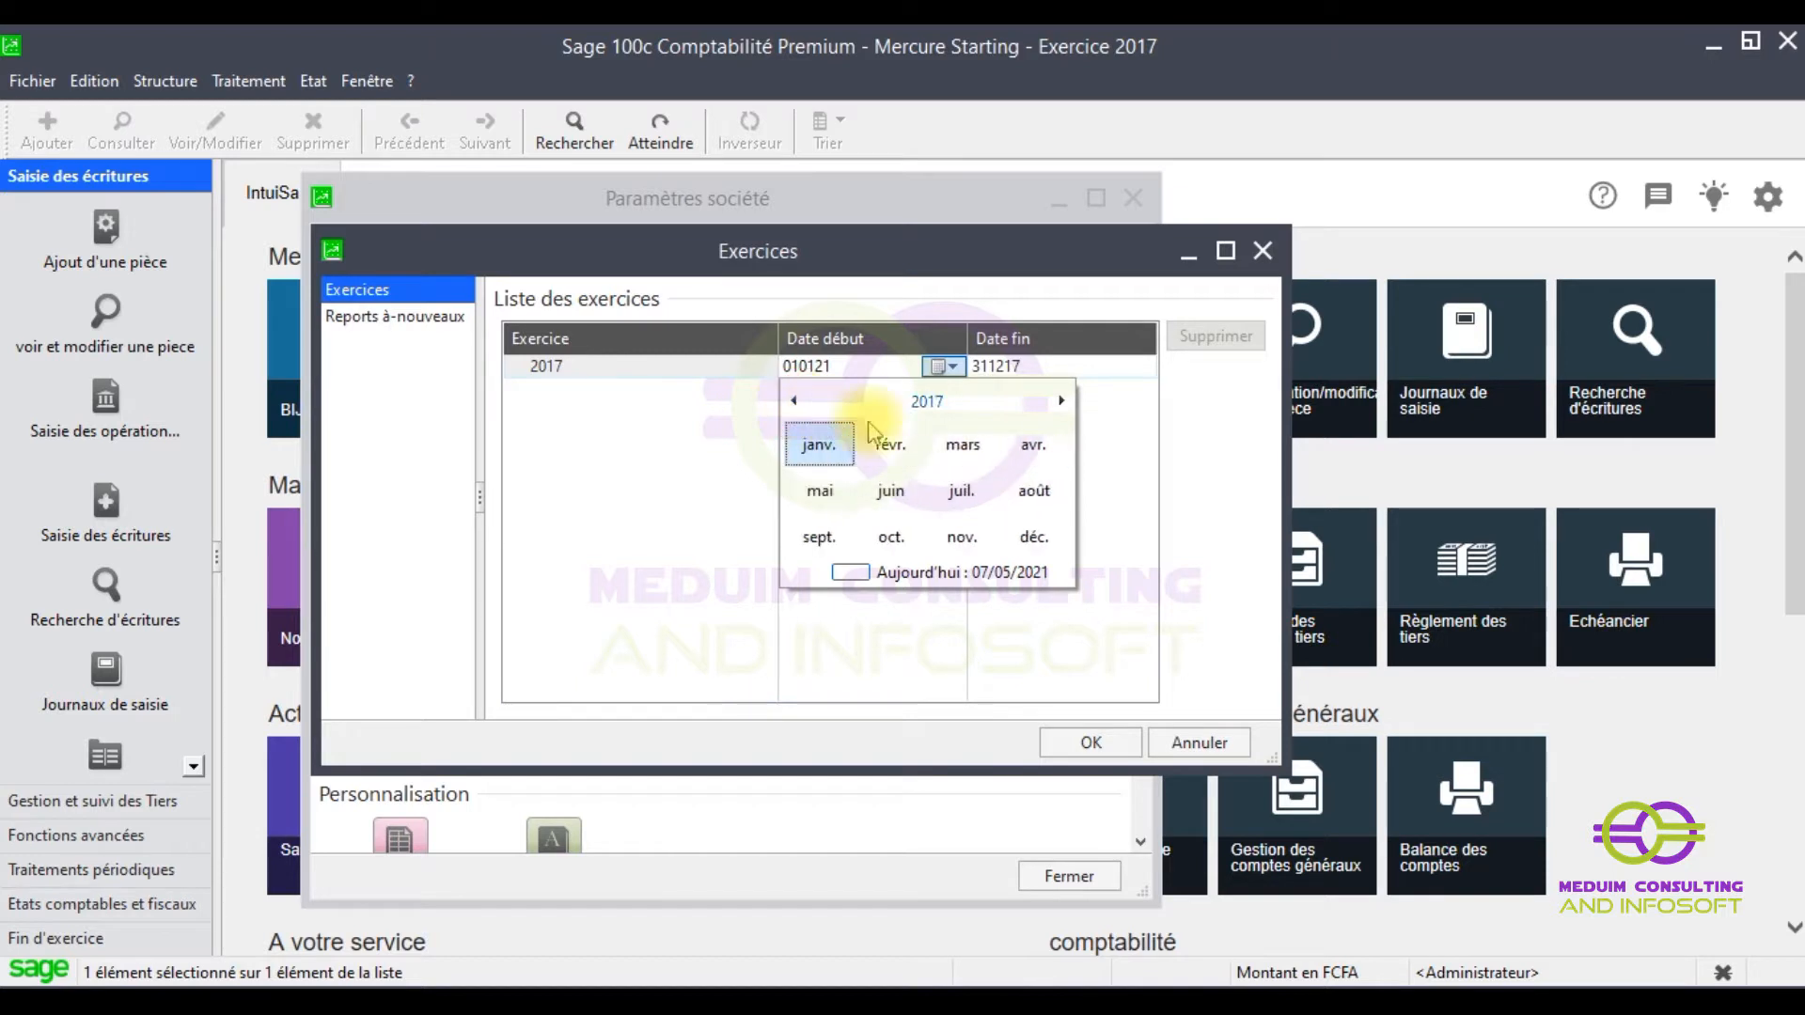
left_click(822, 447)
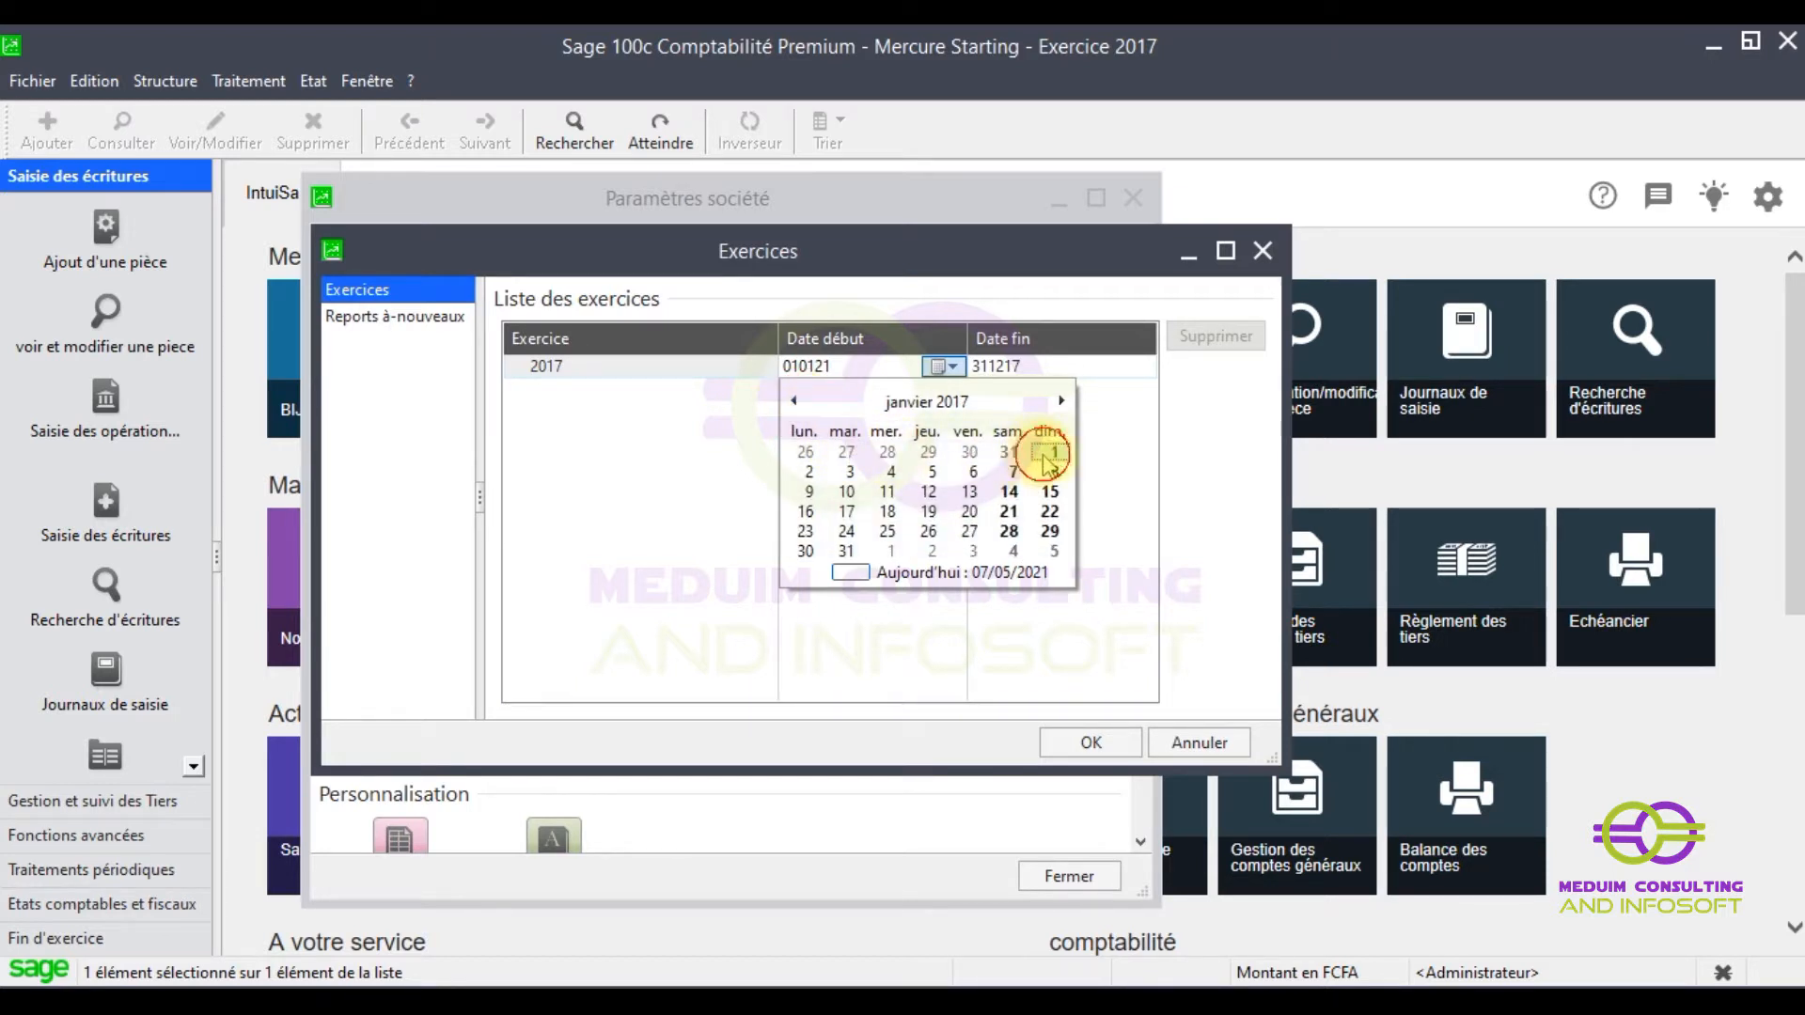
left_click(1046, 455)
- Set the end date to 31 December 2021 and dismiss the 36-month warnings
left_click(1004, 367)
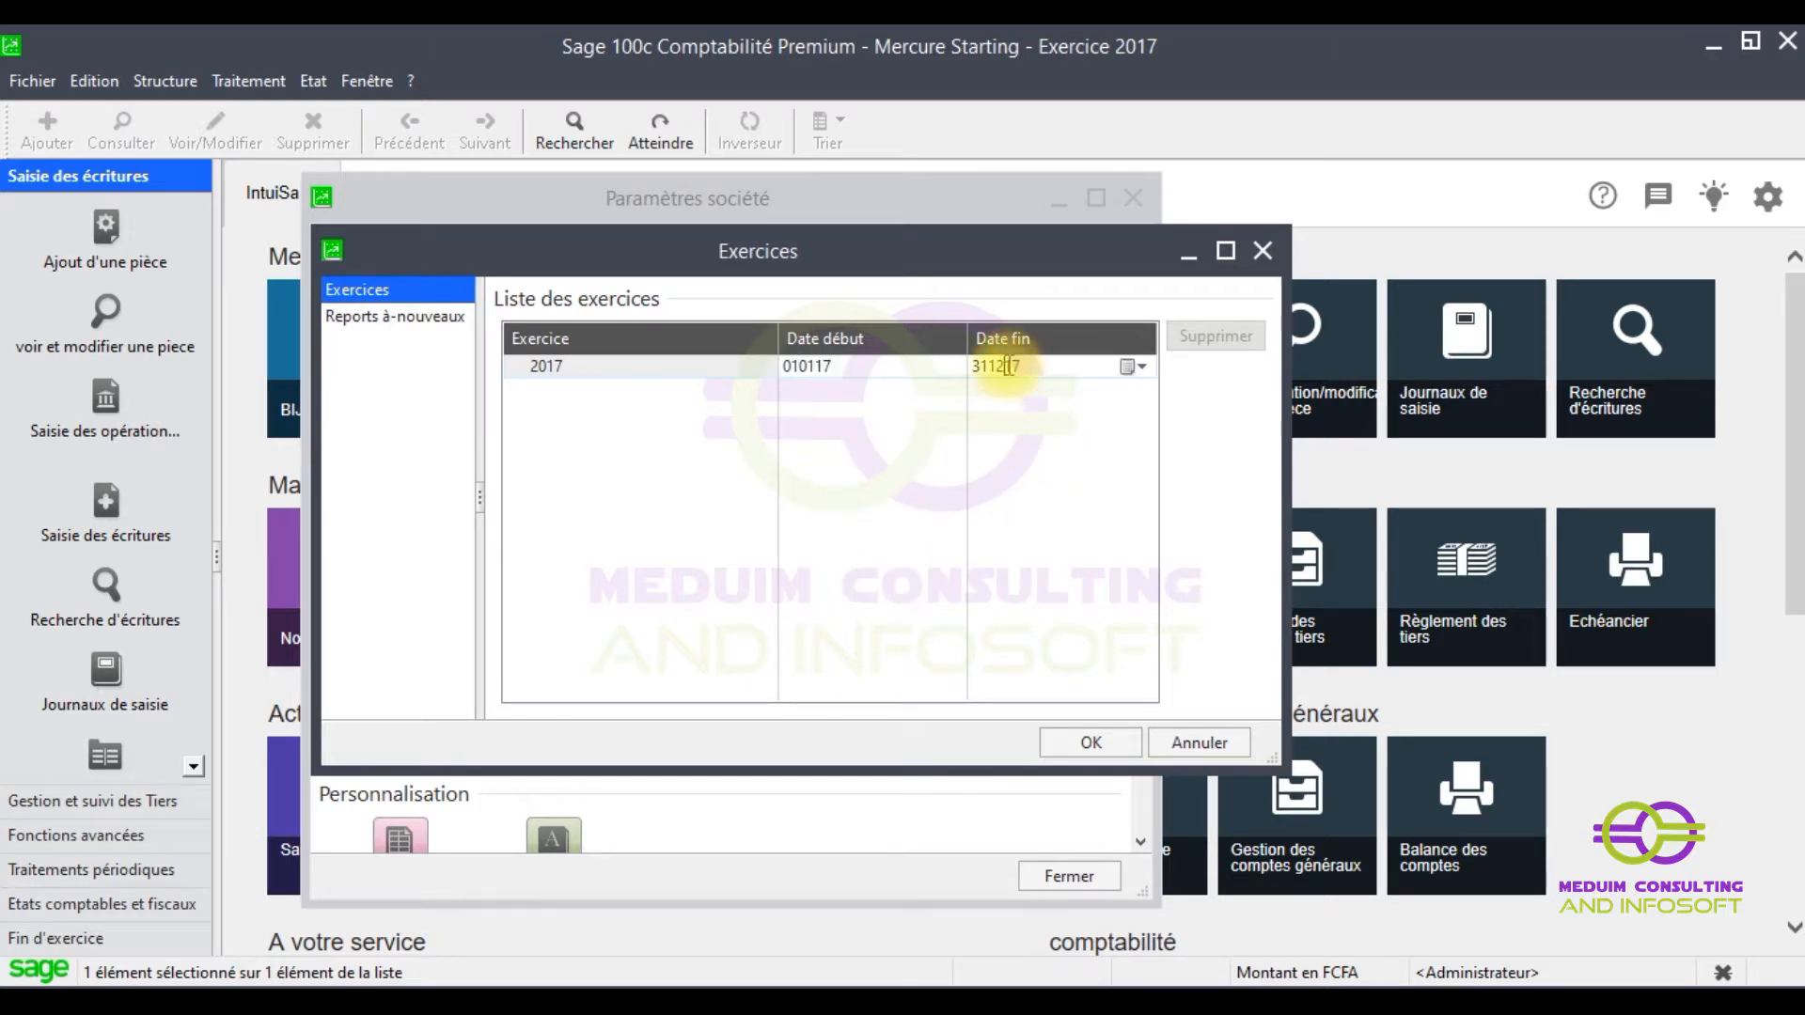
left_click(1133, 366)
left_click(1123, 400)
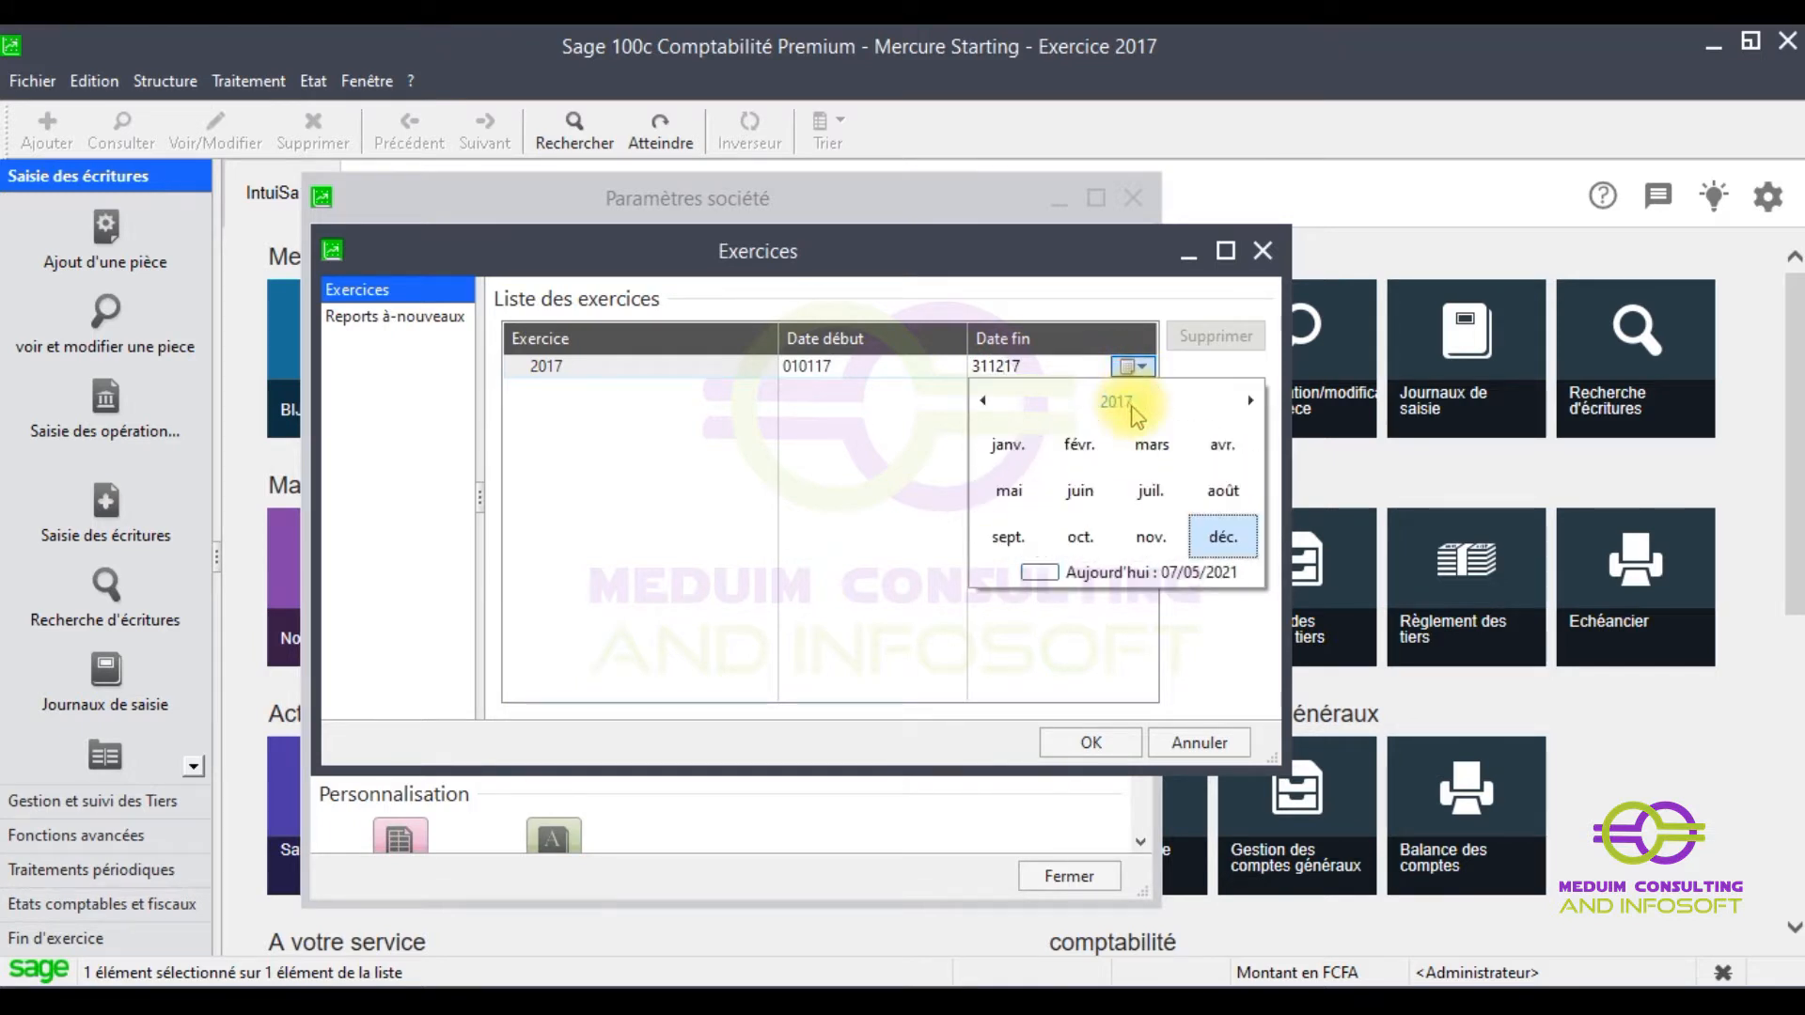
left_click(1131, 405)
left_click(1245, 405)
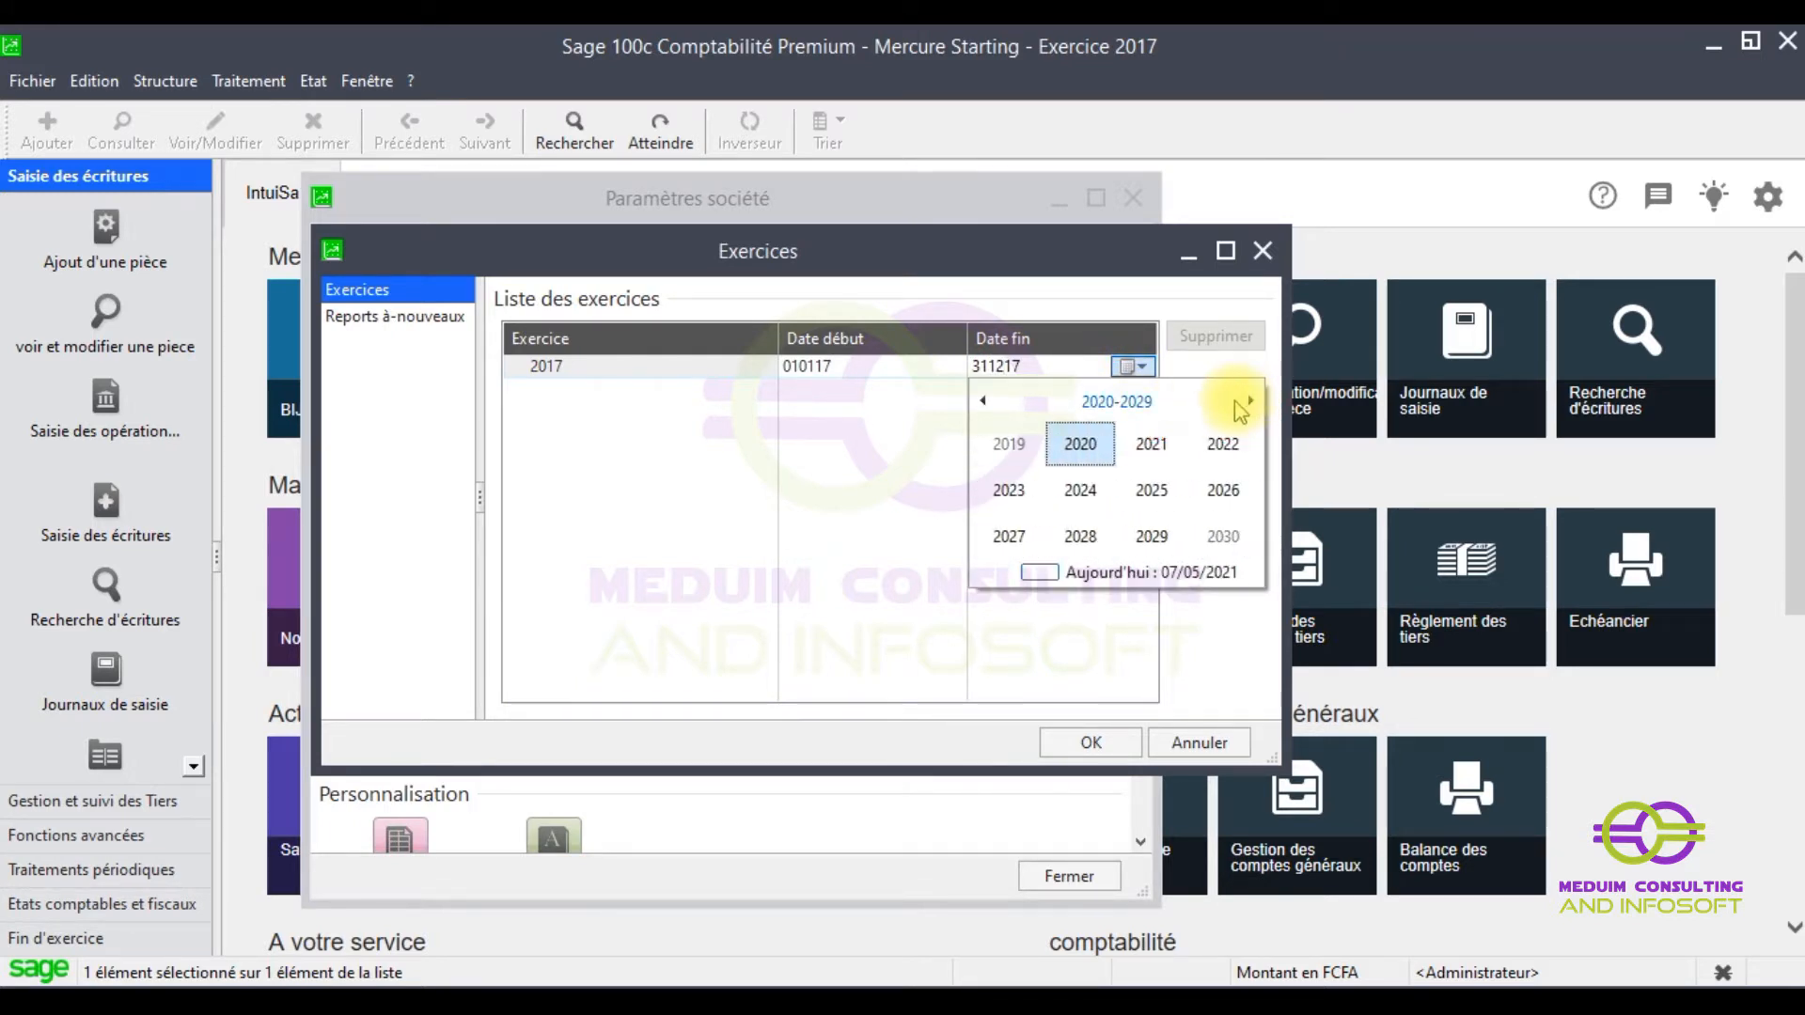
left_click(1152, 443)
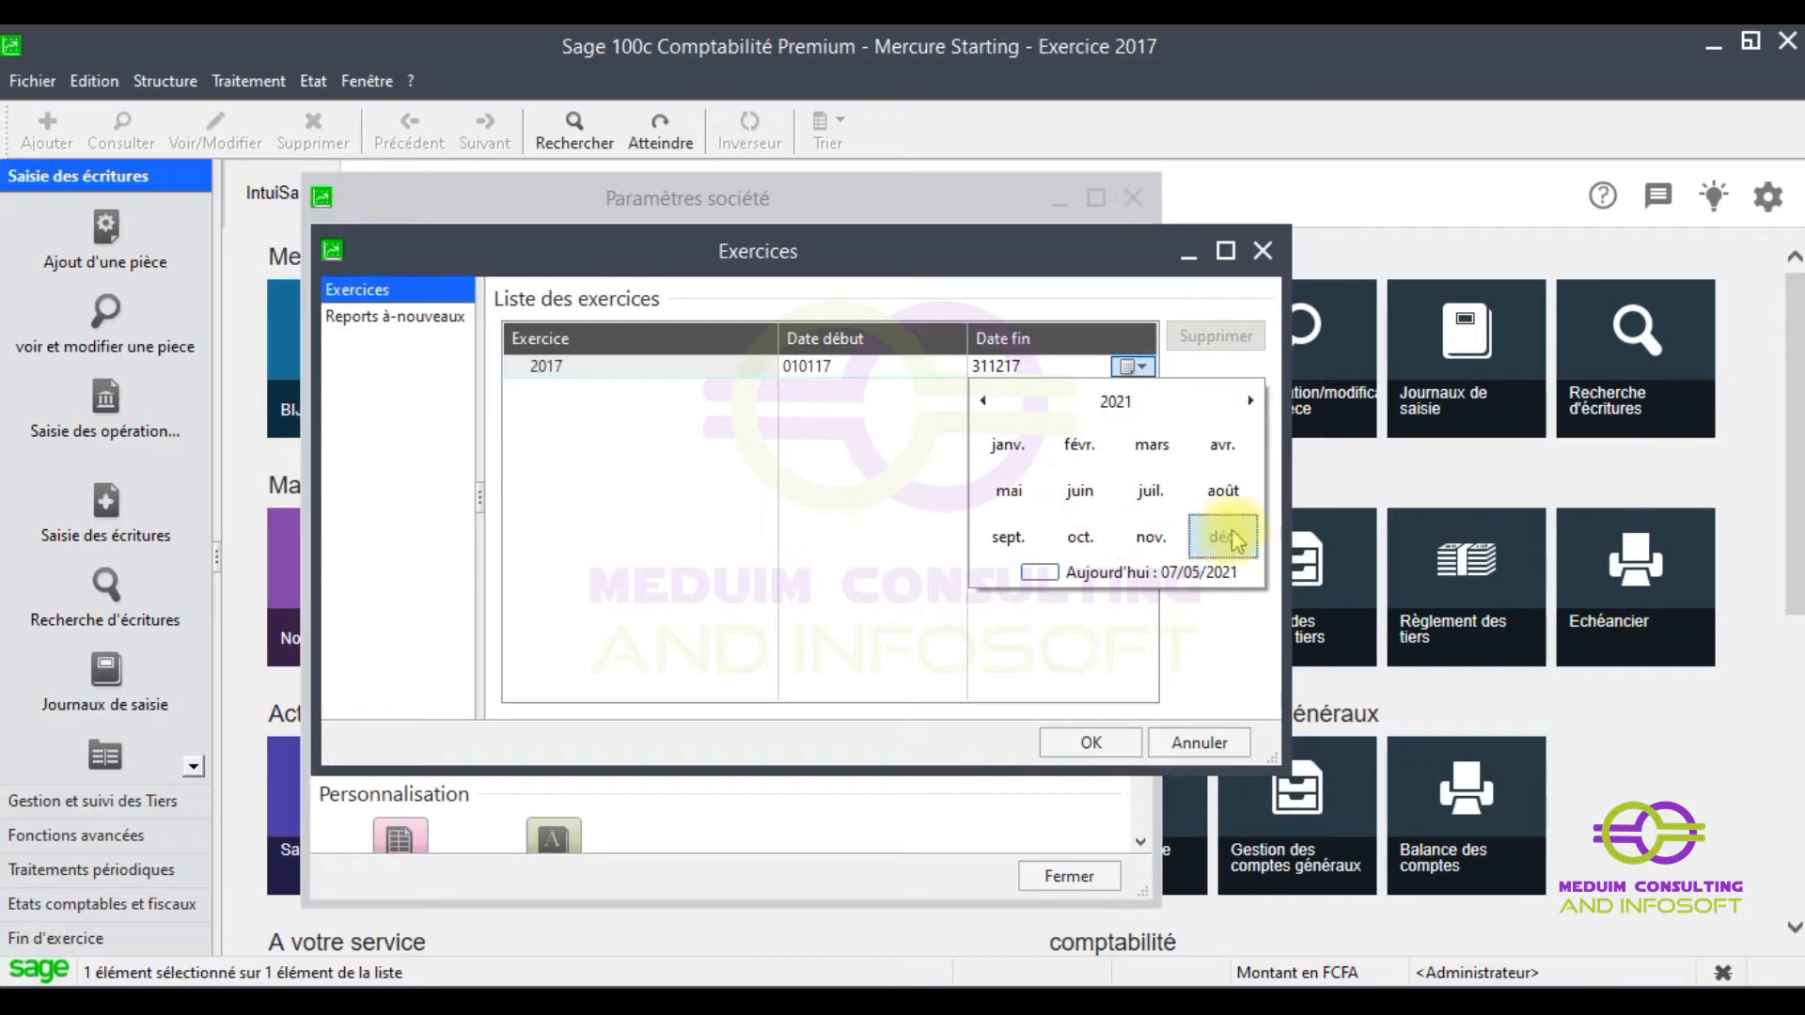
left_click(1224, 538)
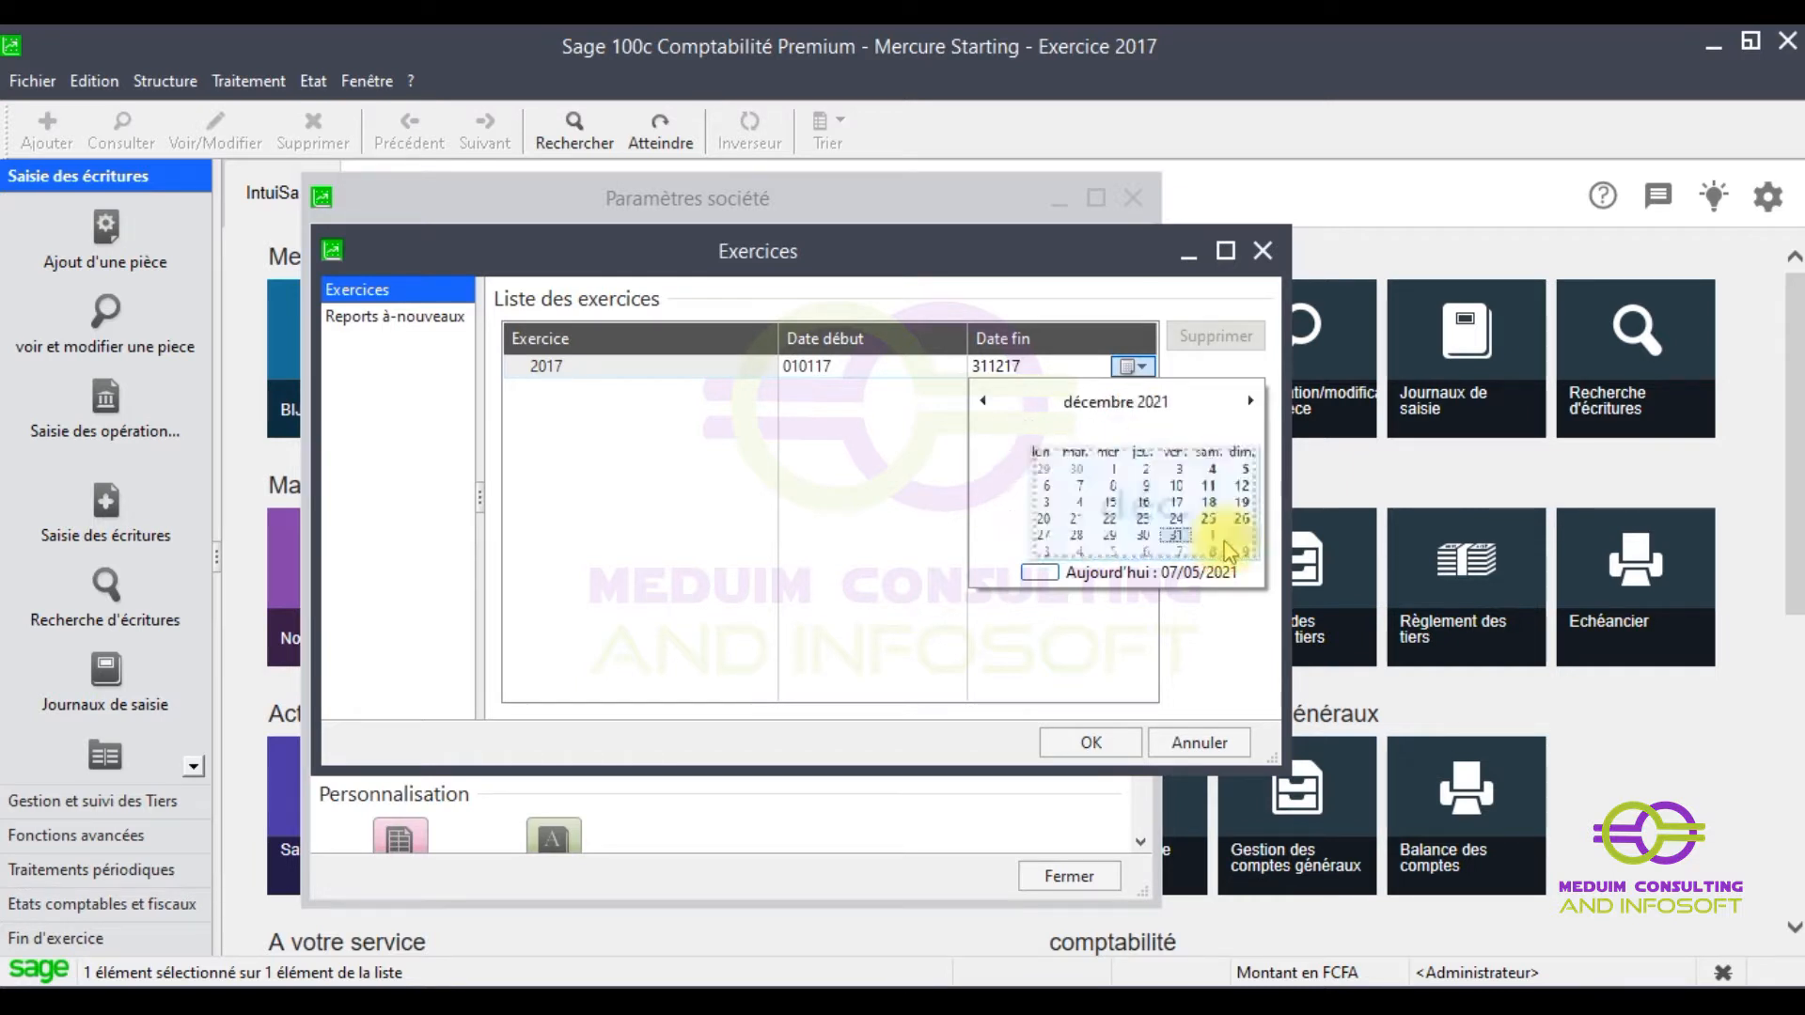
left_click(1160, 533)
left_click(834, 365)
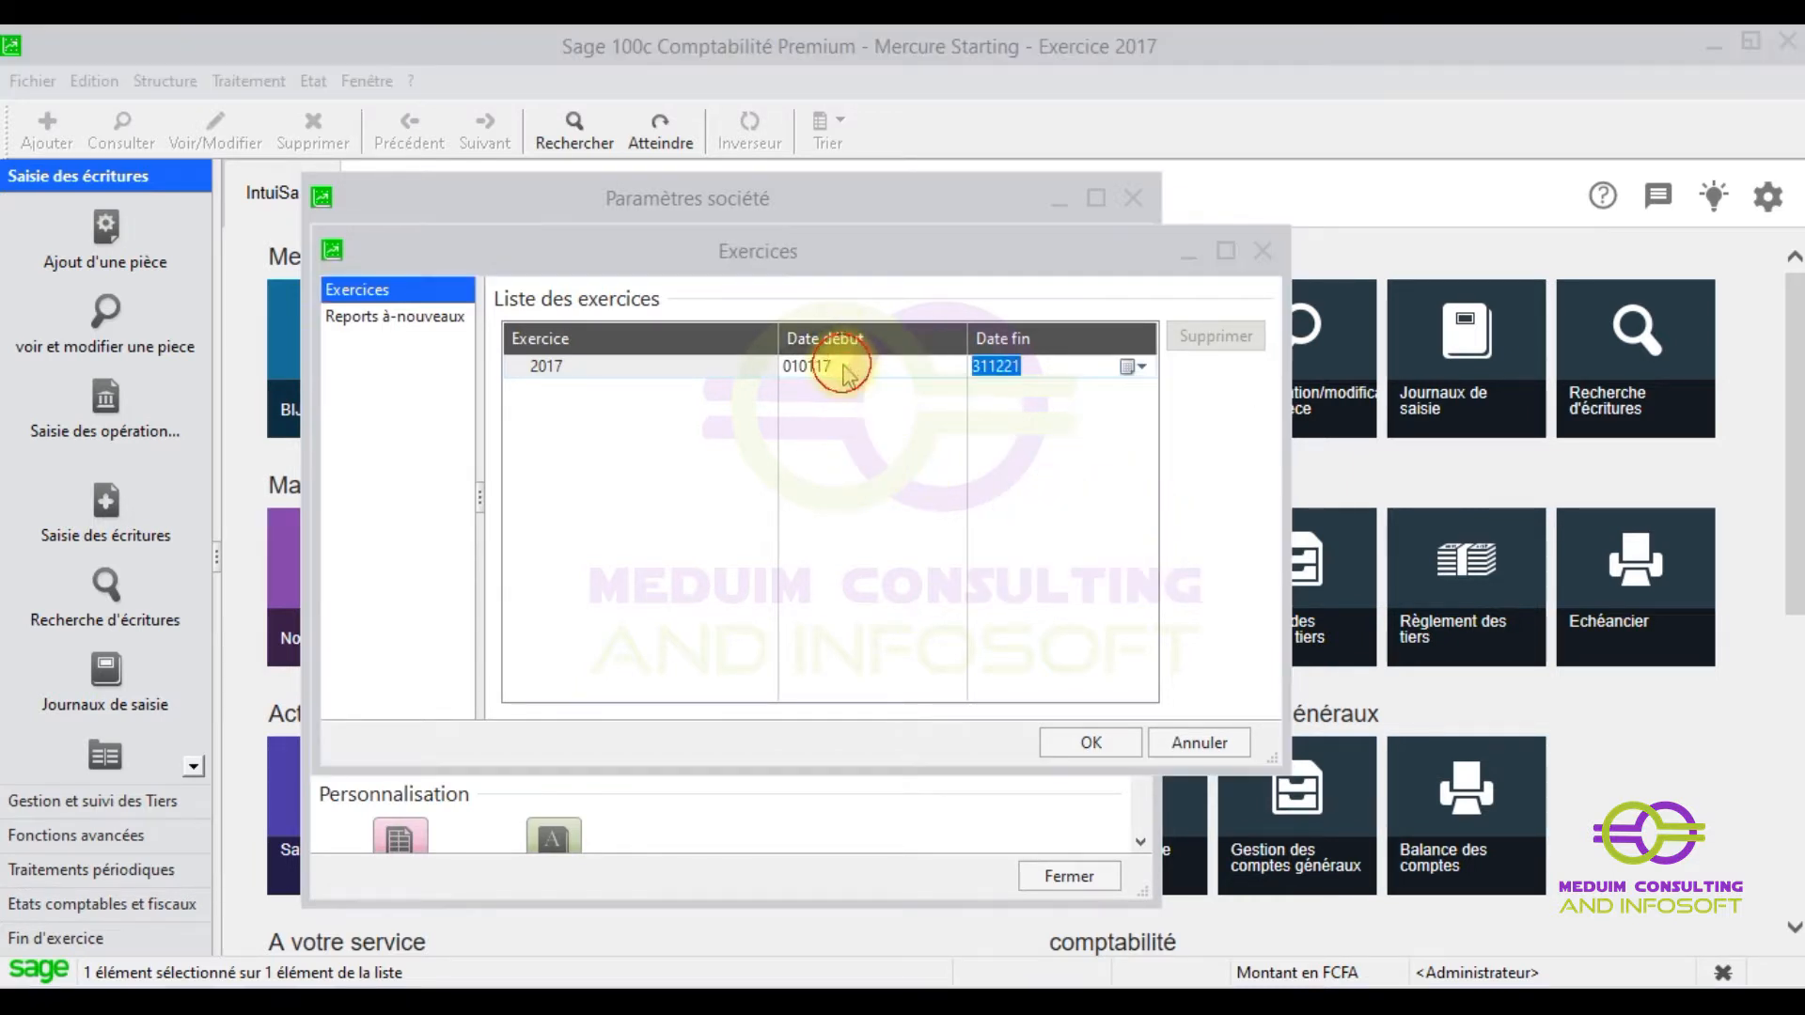
key("Return")
left_click(860, 362)
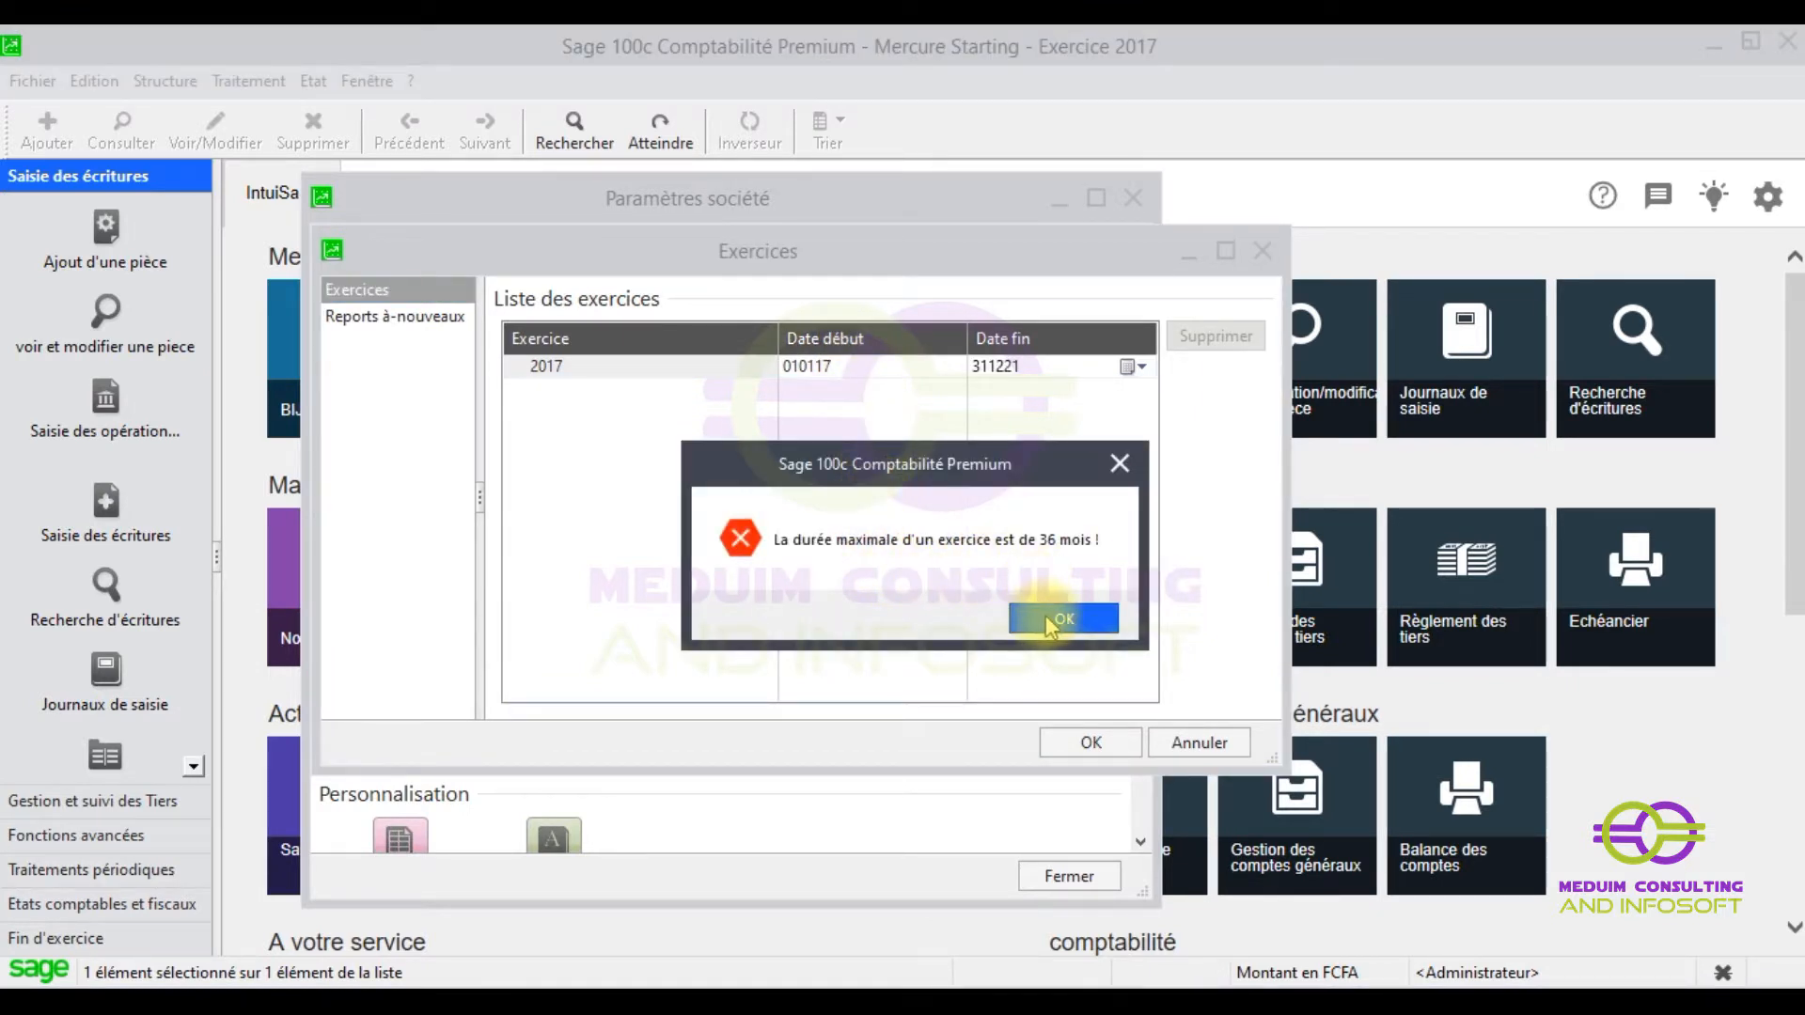
left_click(1045, 615)
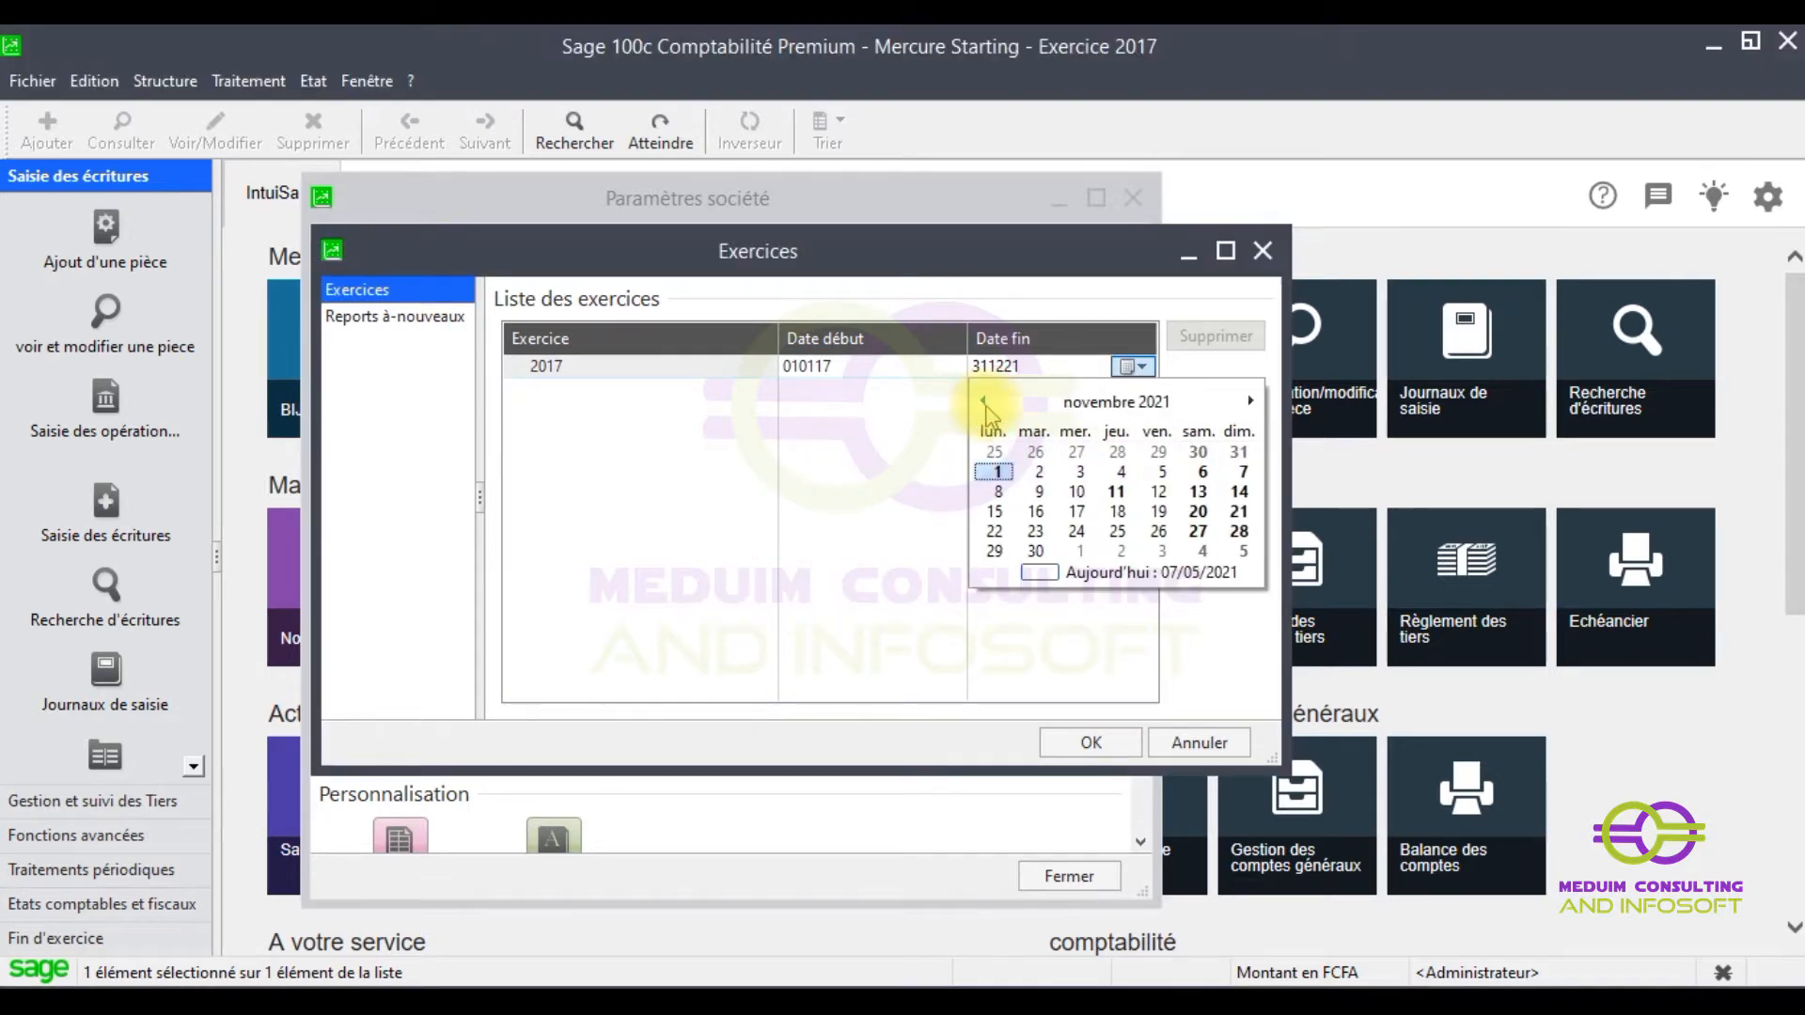
- Try an end date of 31 December 2020 and dismiss the 36-month error
left_click(1055, 403)
left_click(986, 403)
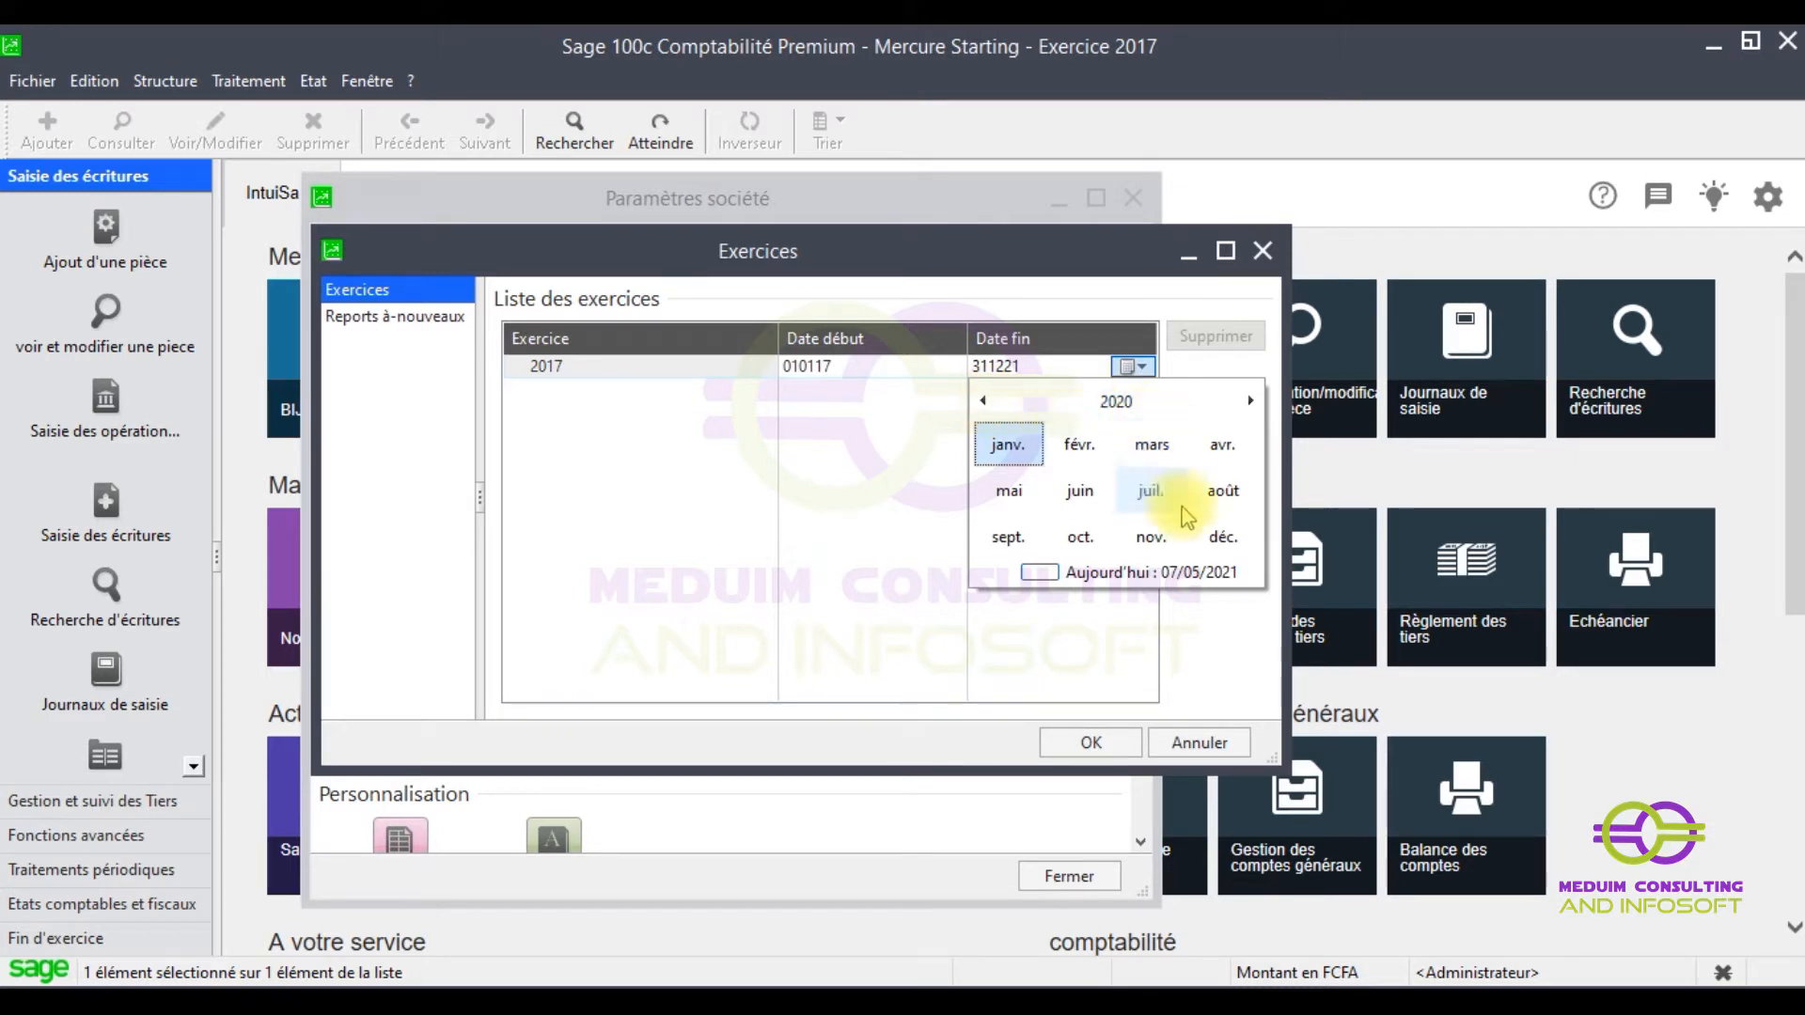
left_click(1222, 537)
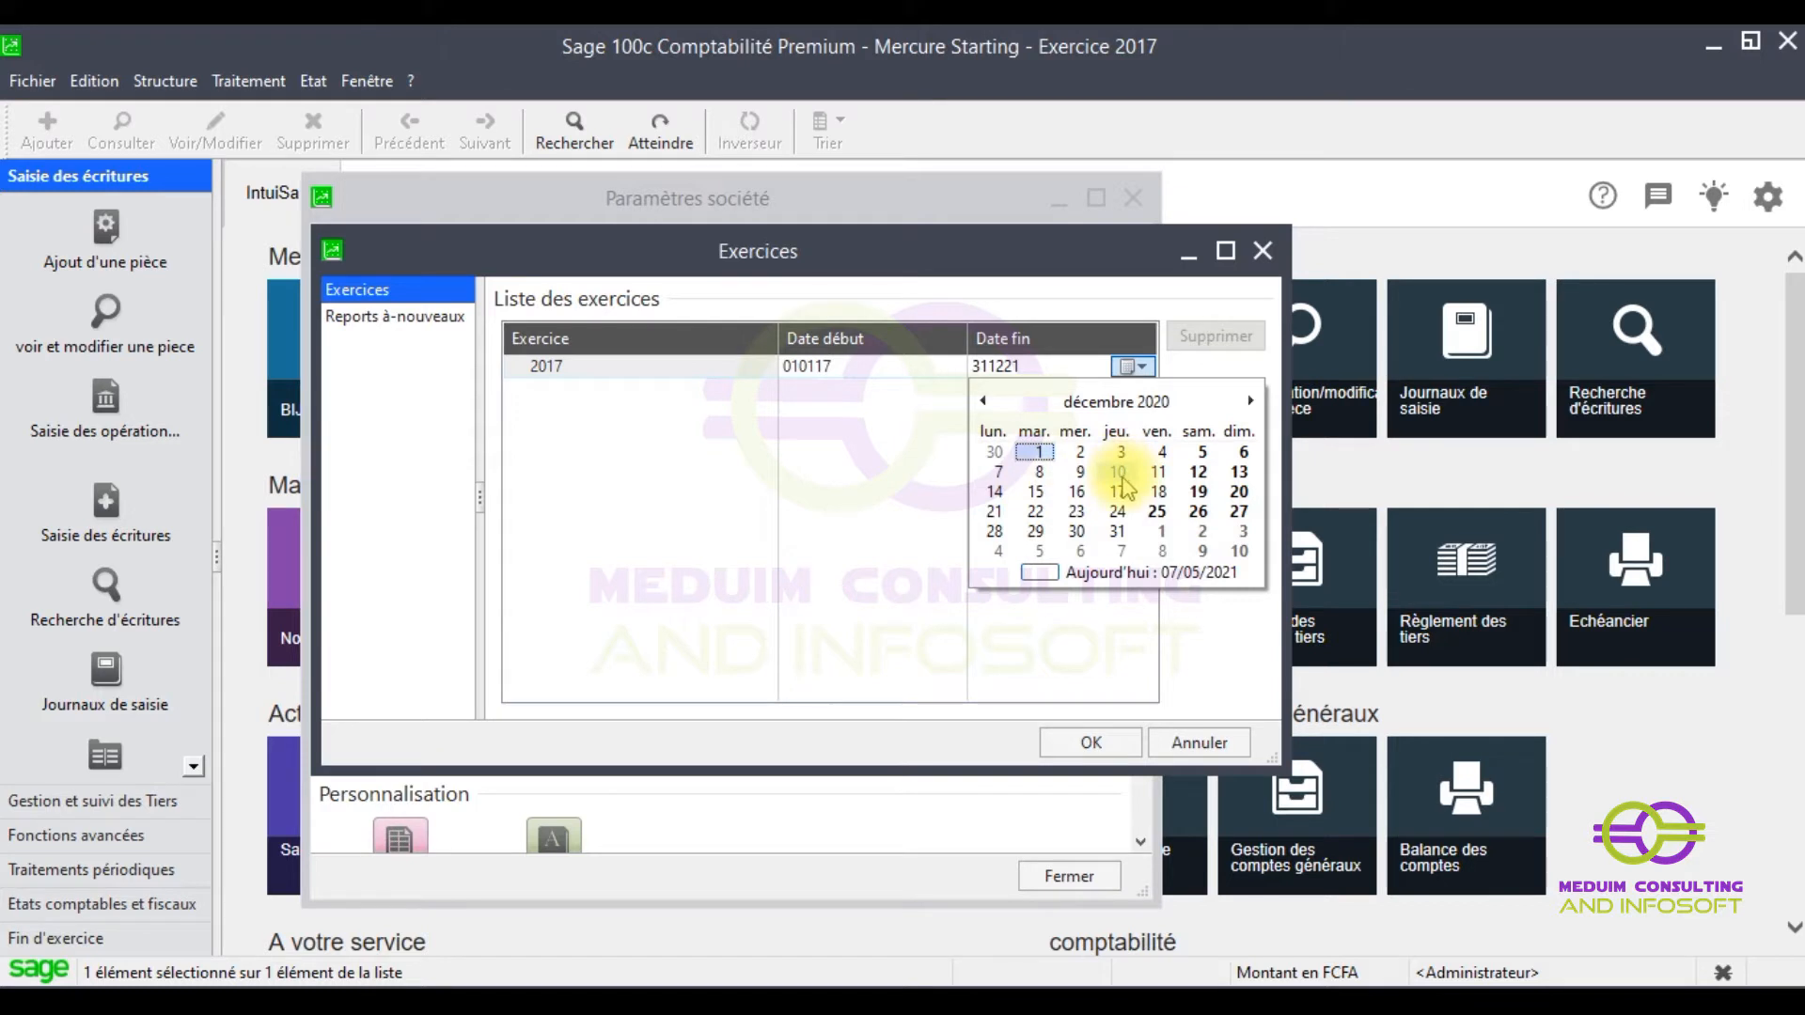
left_click(1116, 532)
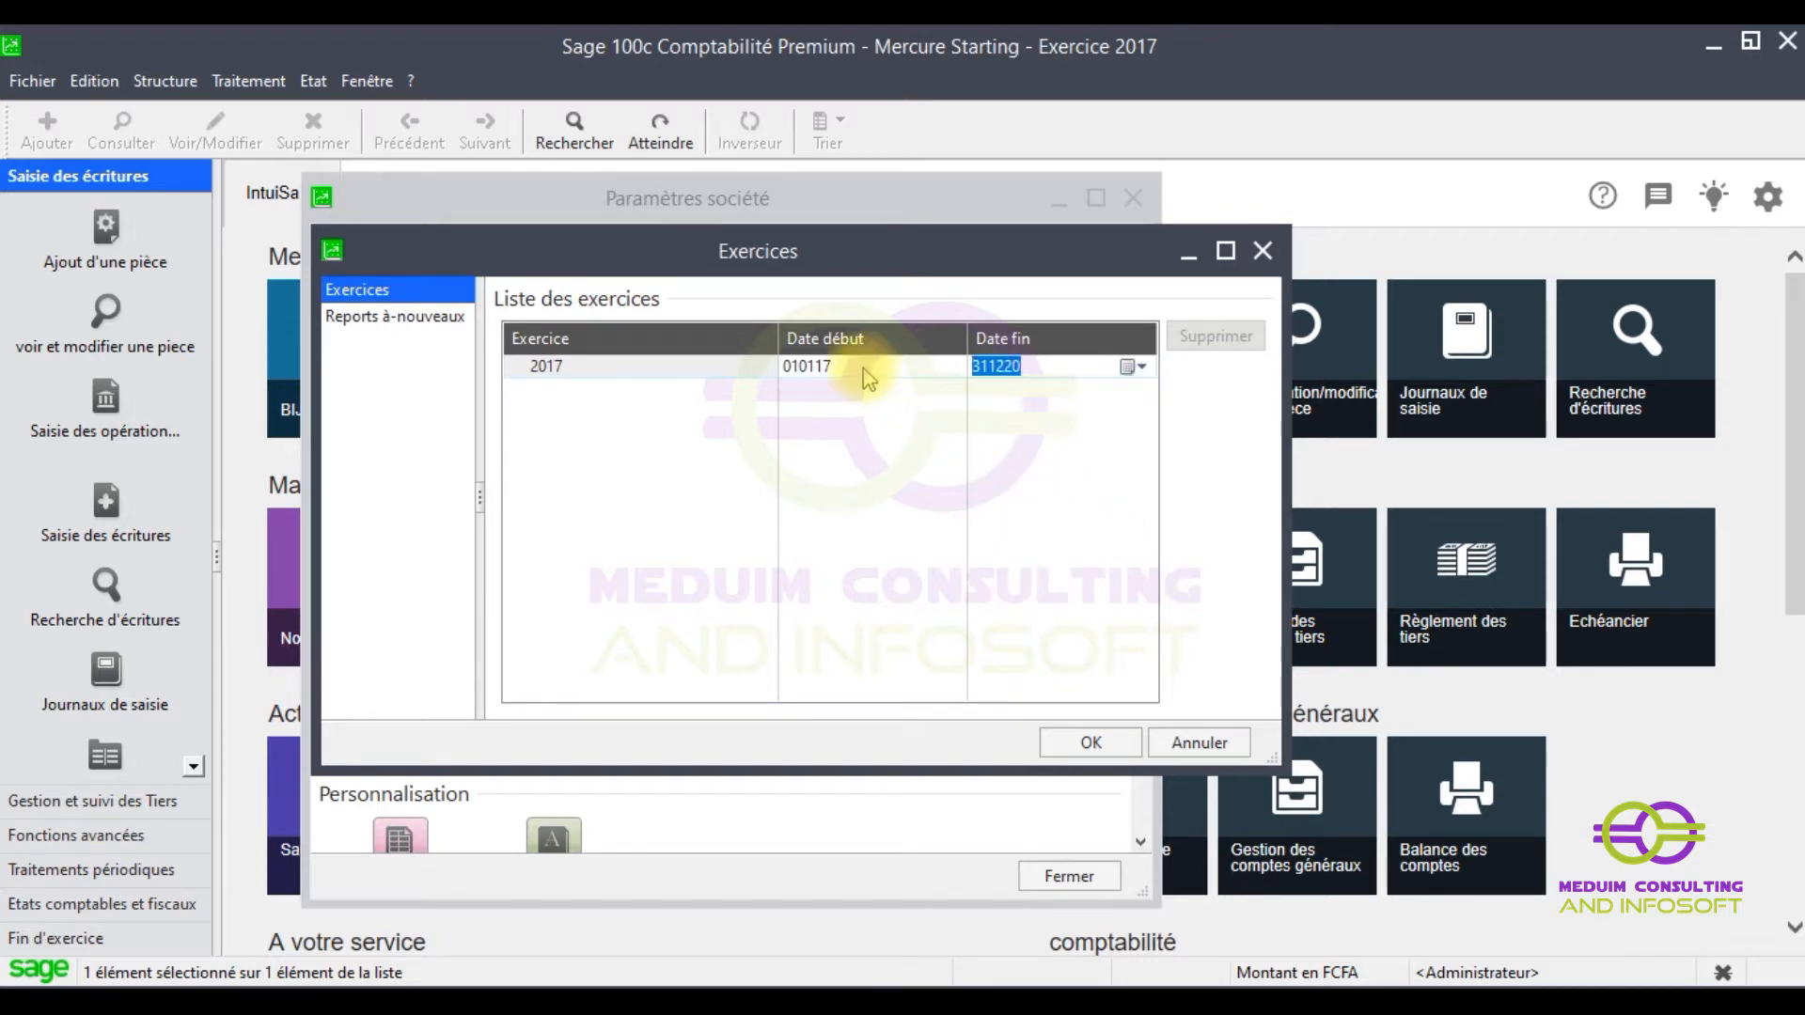
left_click(863, 376)
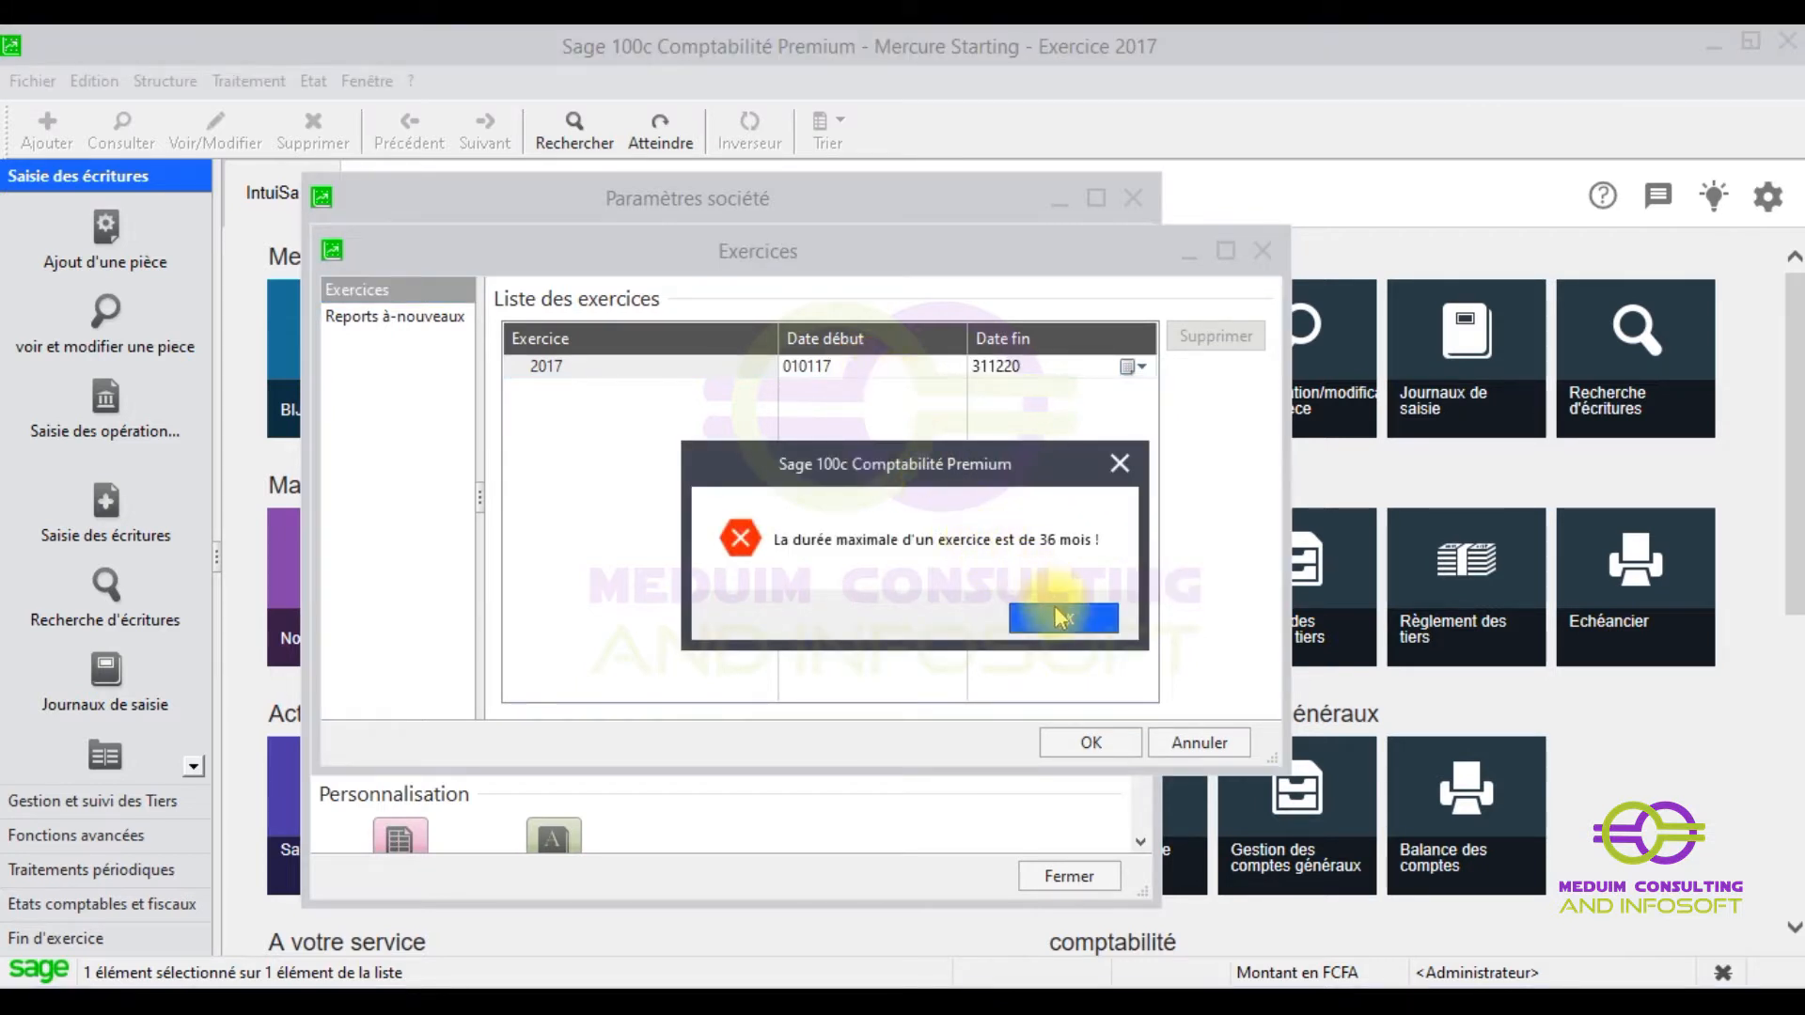
left_click(1058, 617)
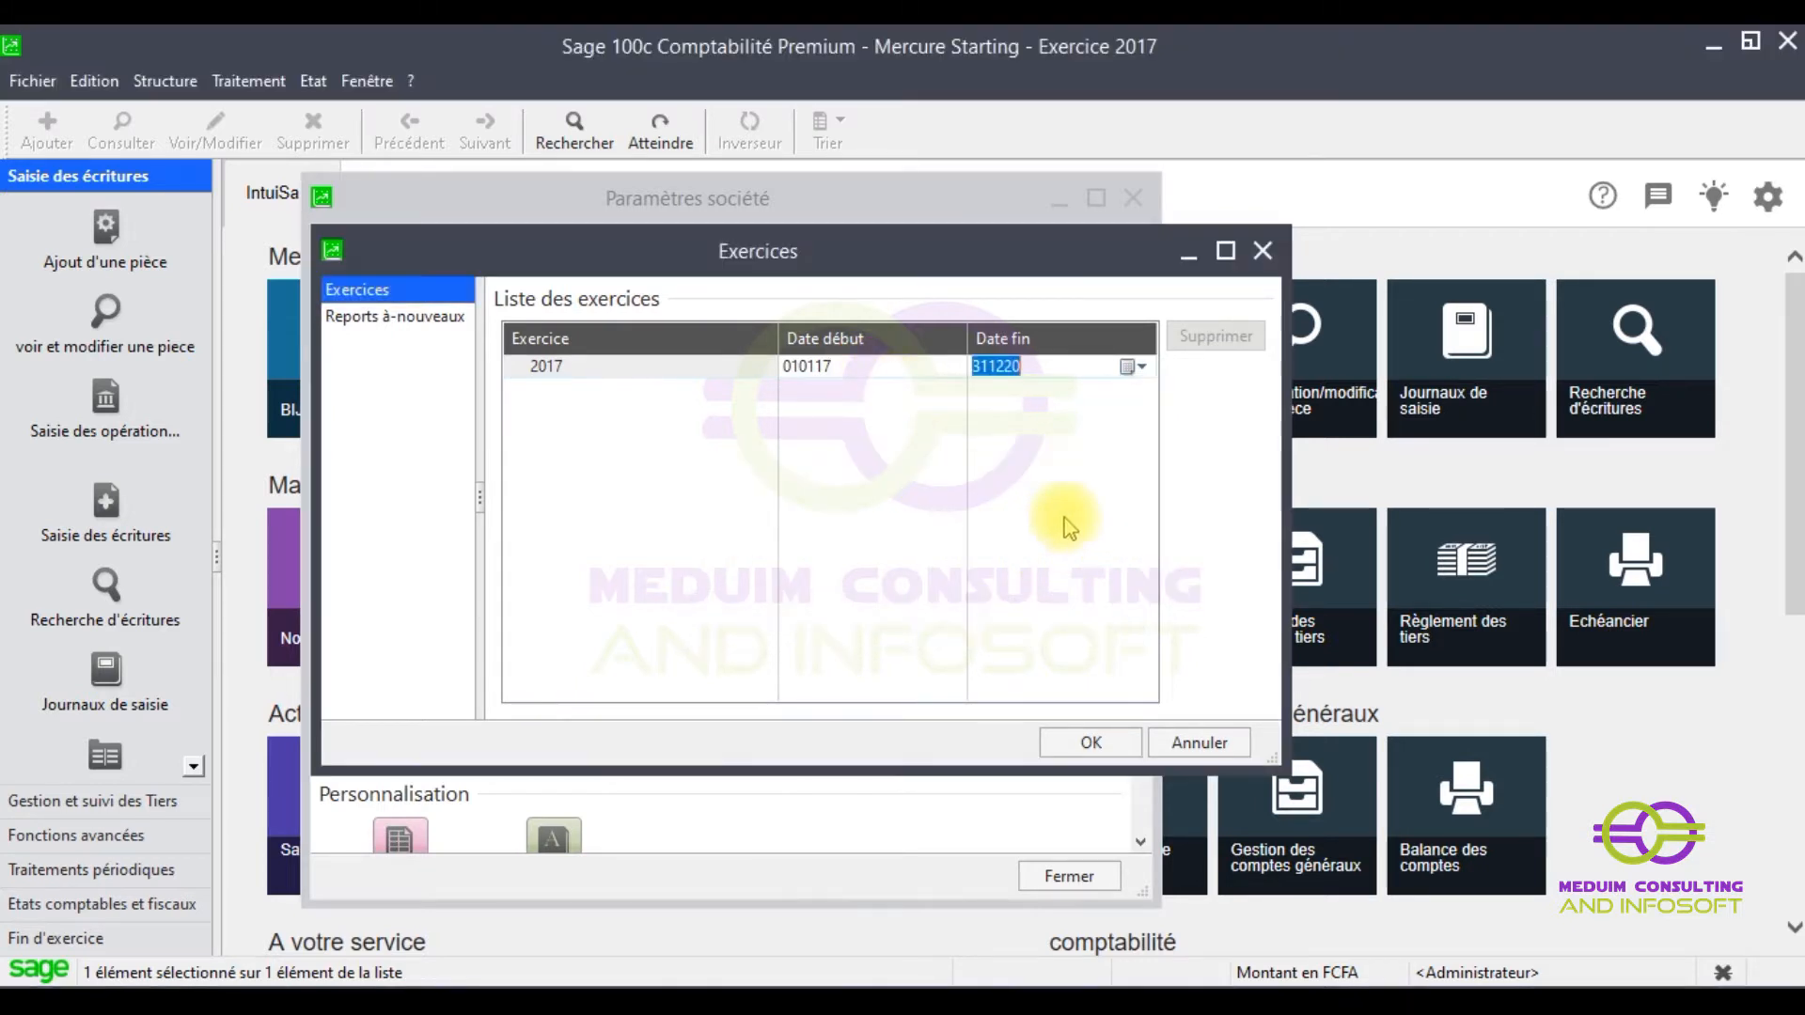
- Set the end date to 31 December 2019
left_click(1133, 368)
left_click(1119, 401)
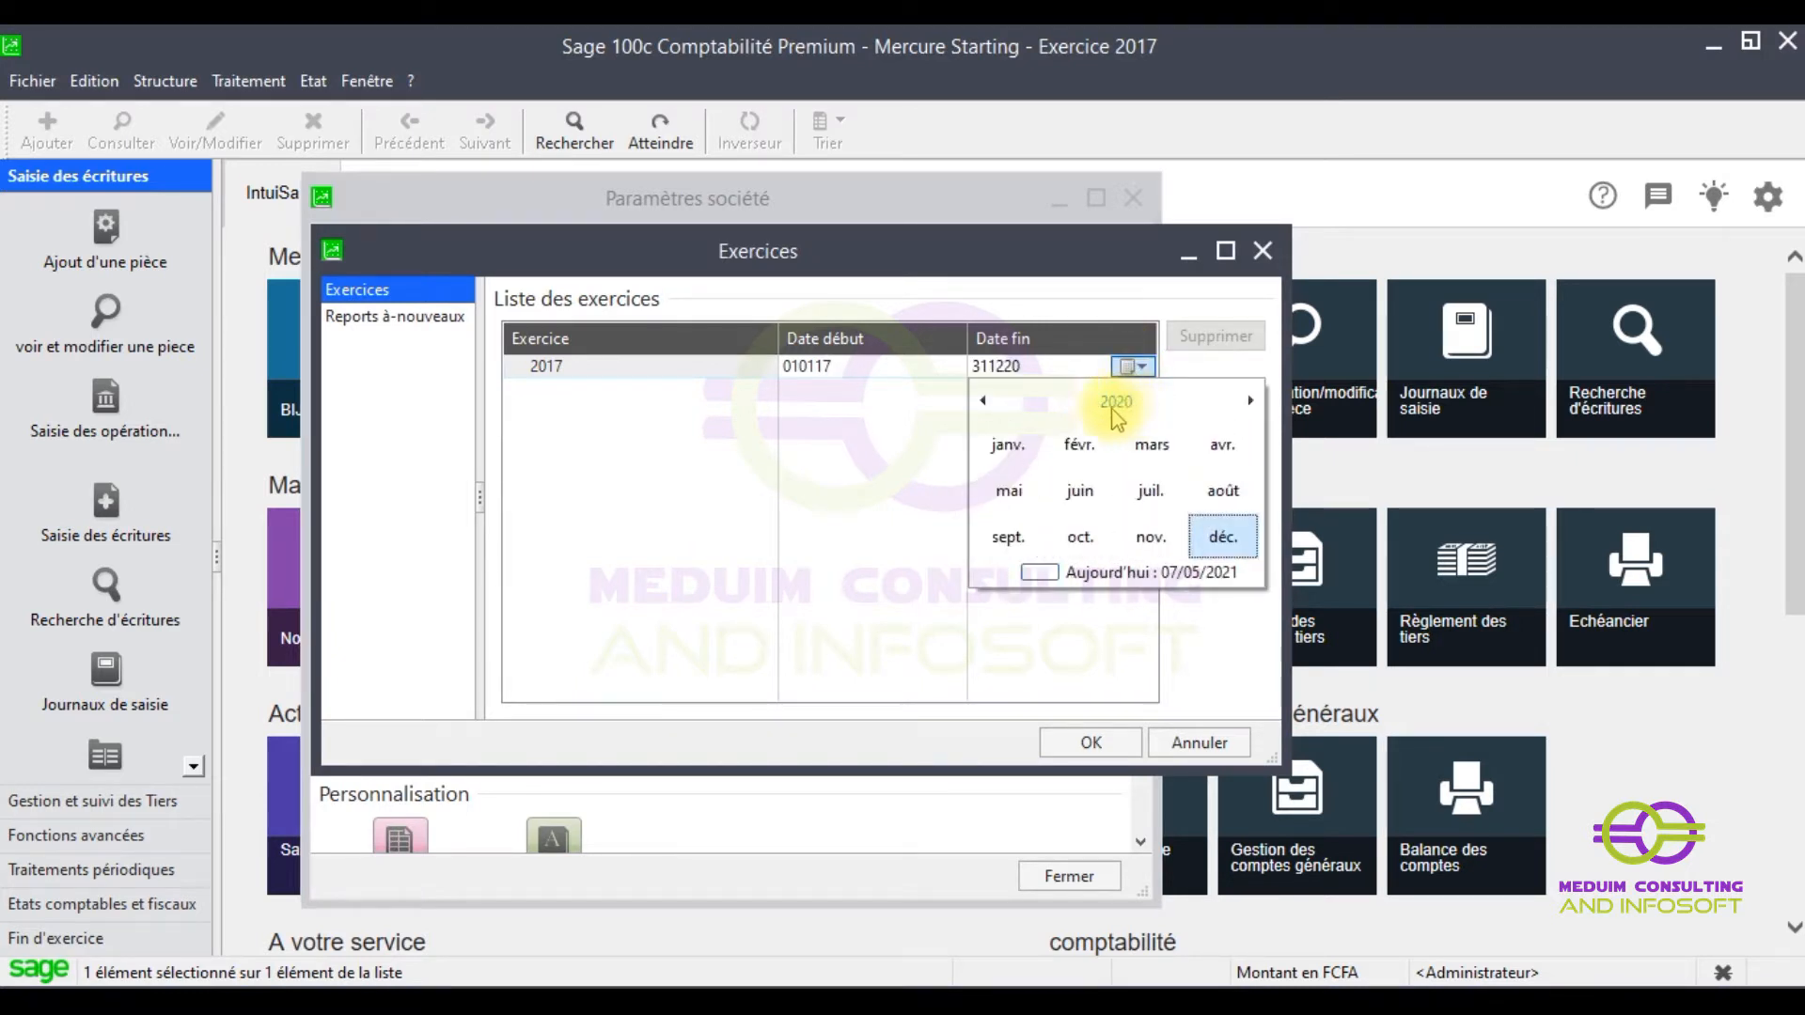
left_click(983, 400)
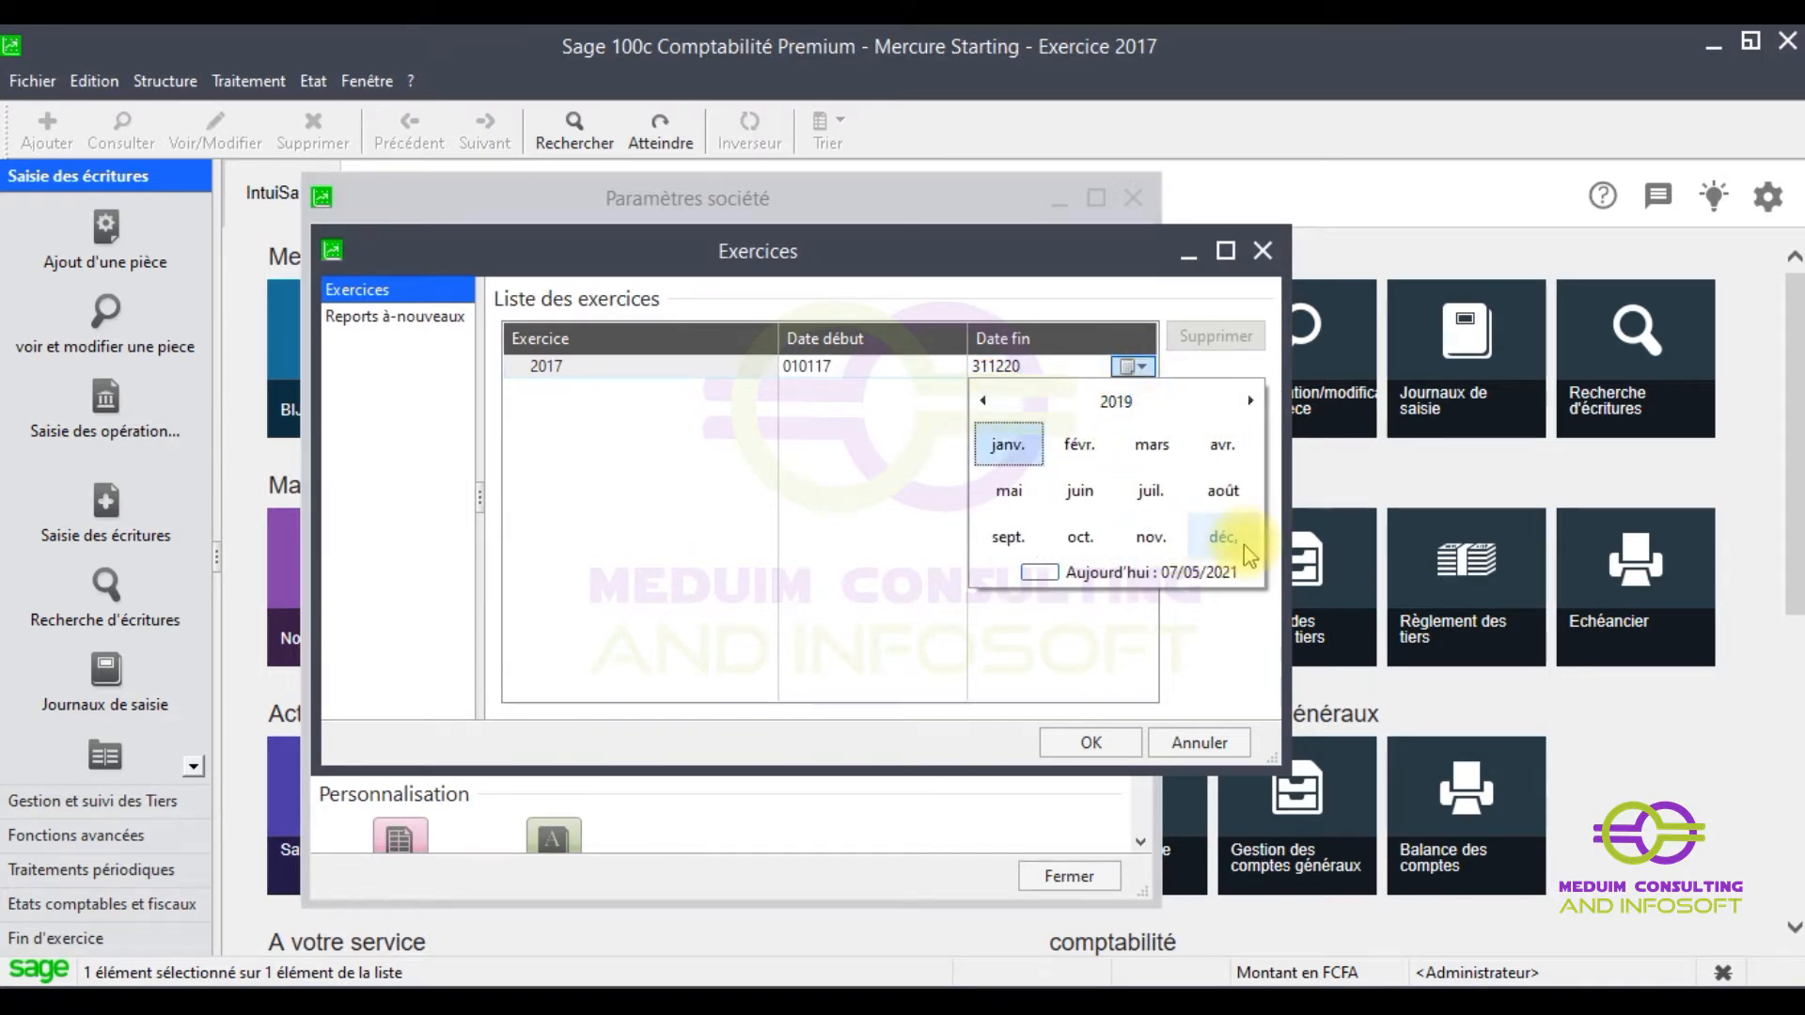
left_click(1245, 547)
left_click(1031, 553)
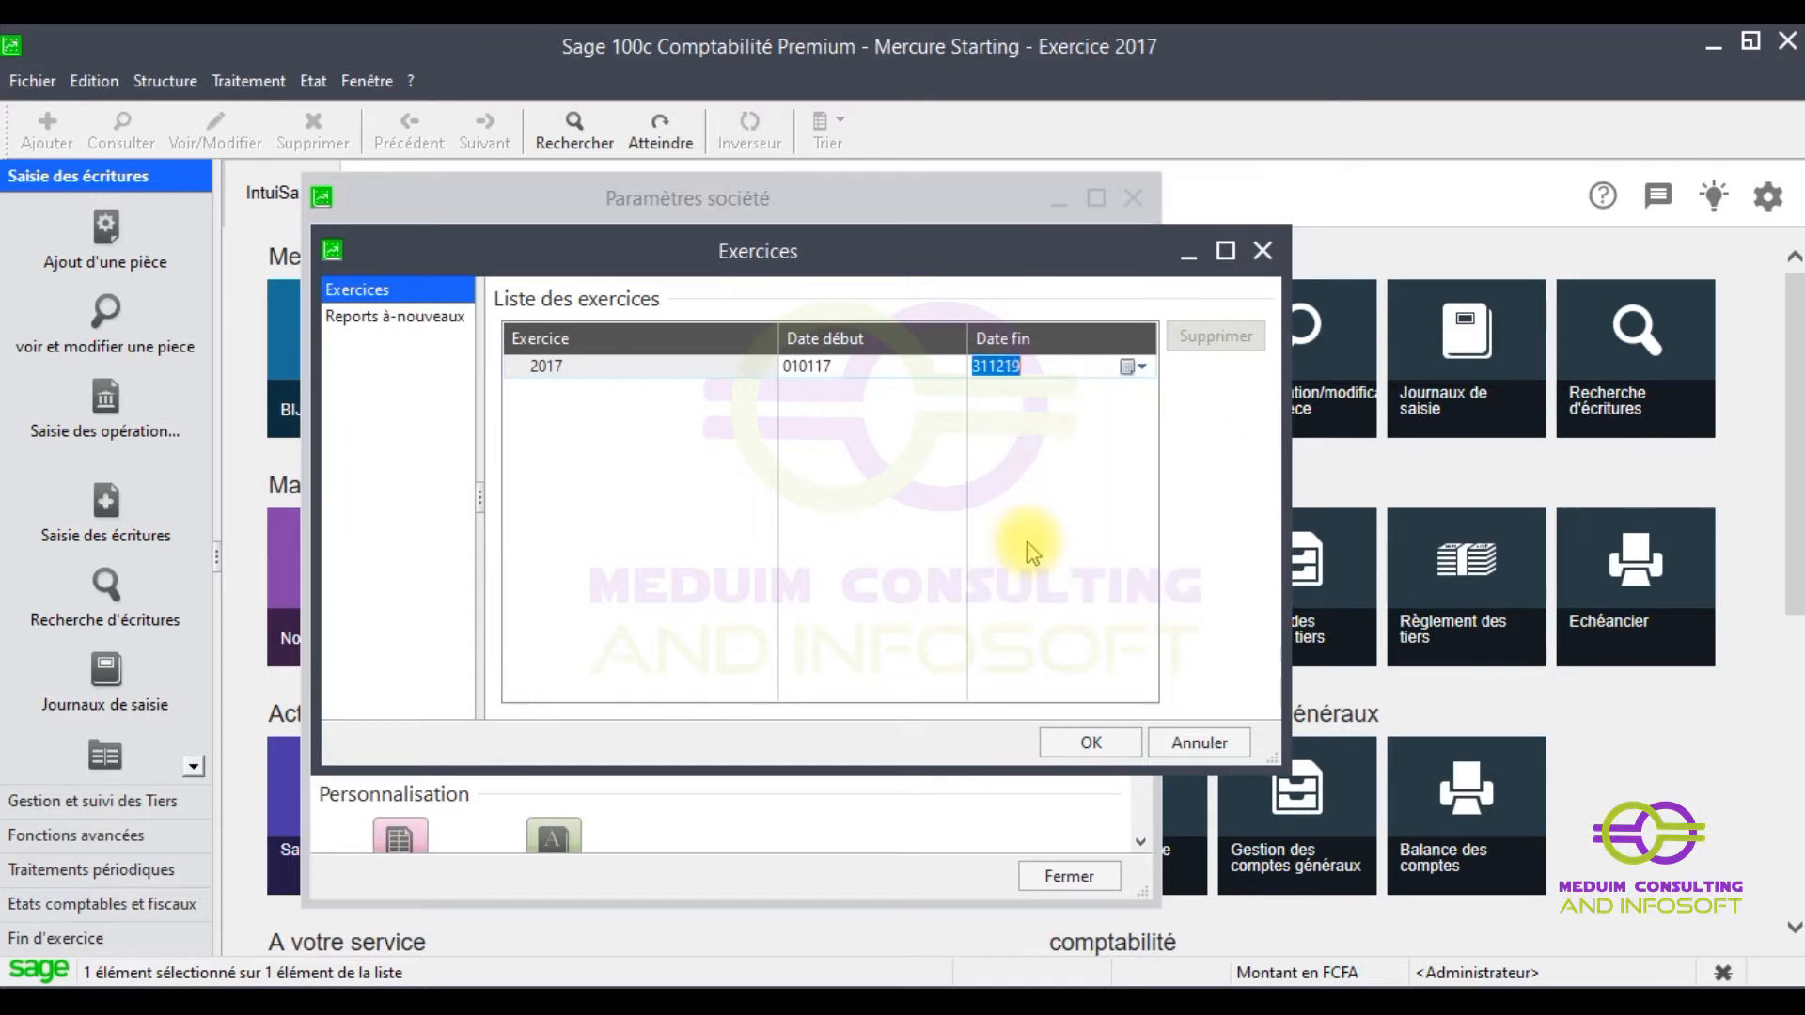
- Set the fiscal year's start date to 1 January 2019
left_click(814, 366)
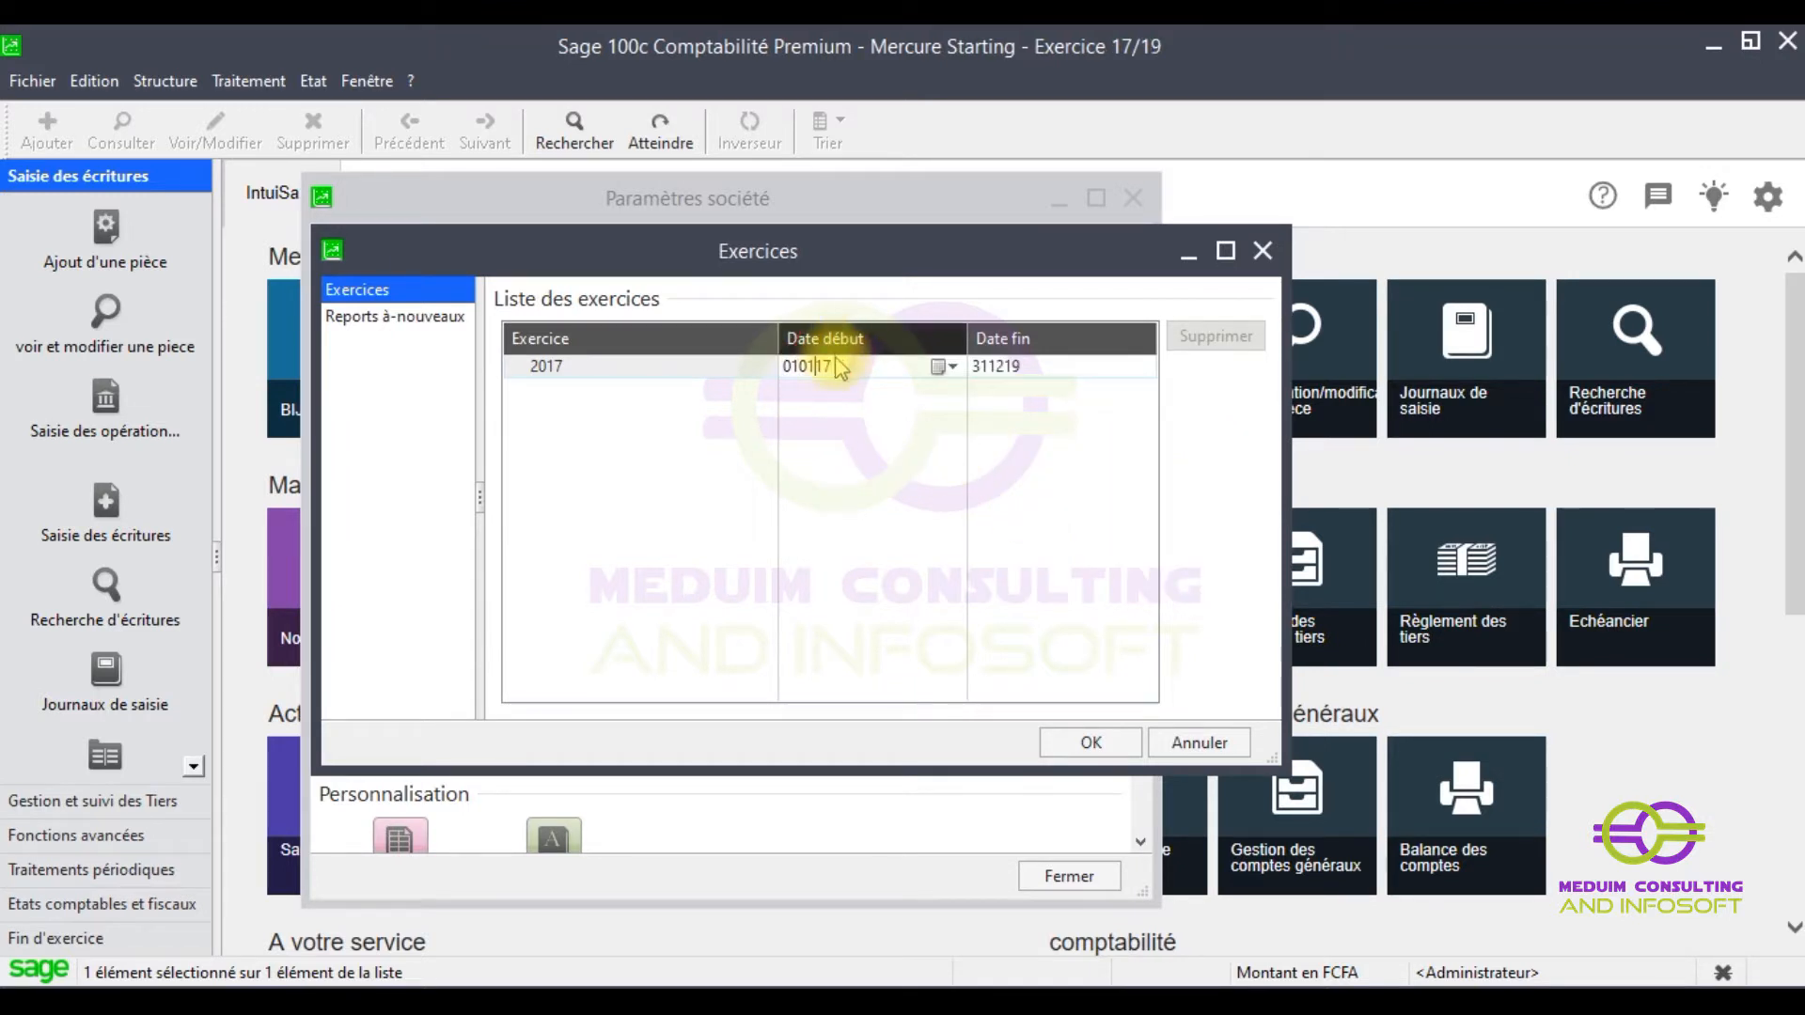
left_click(936, 367)
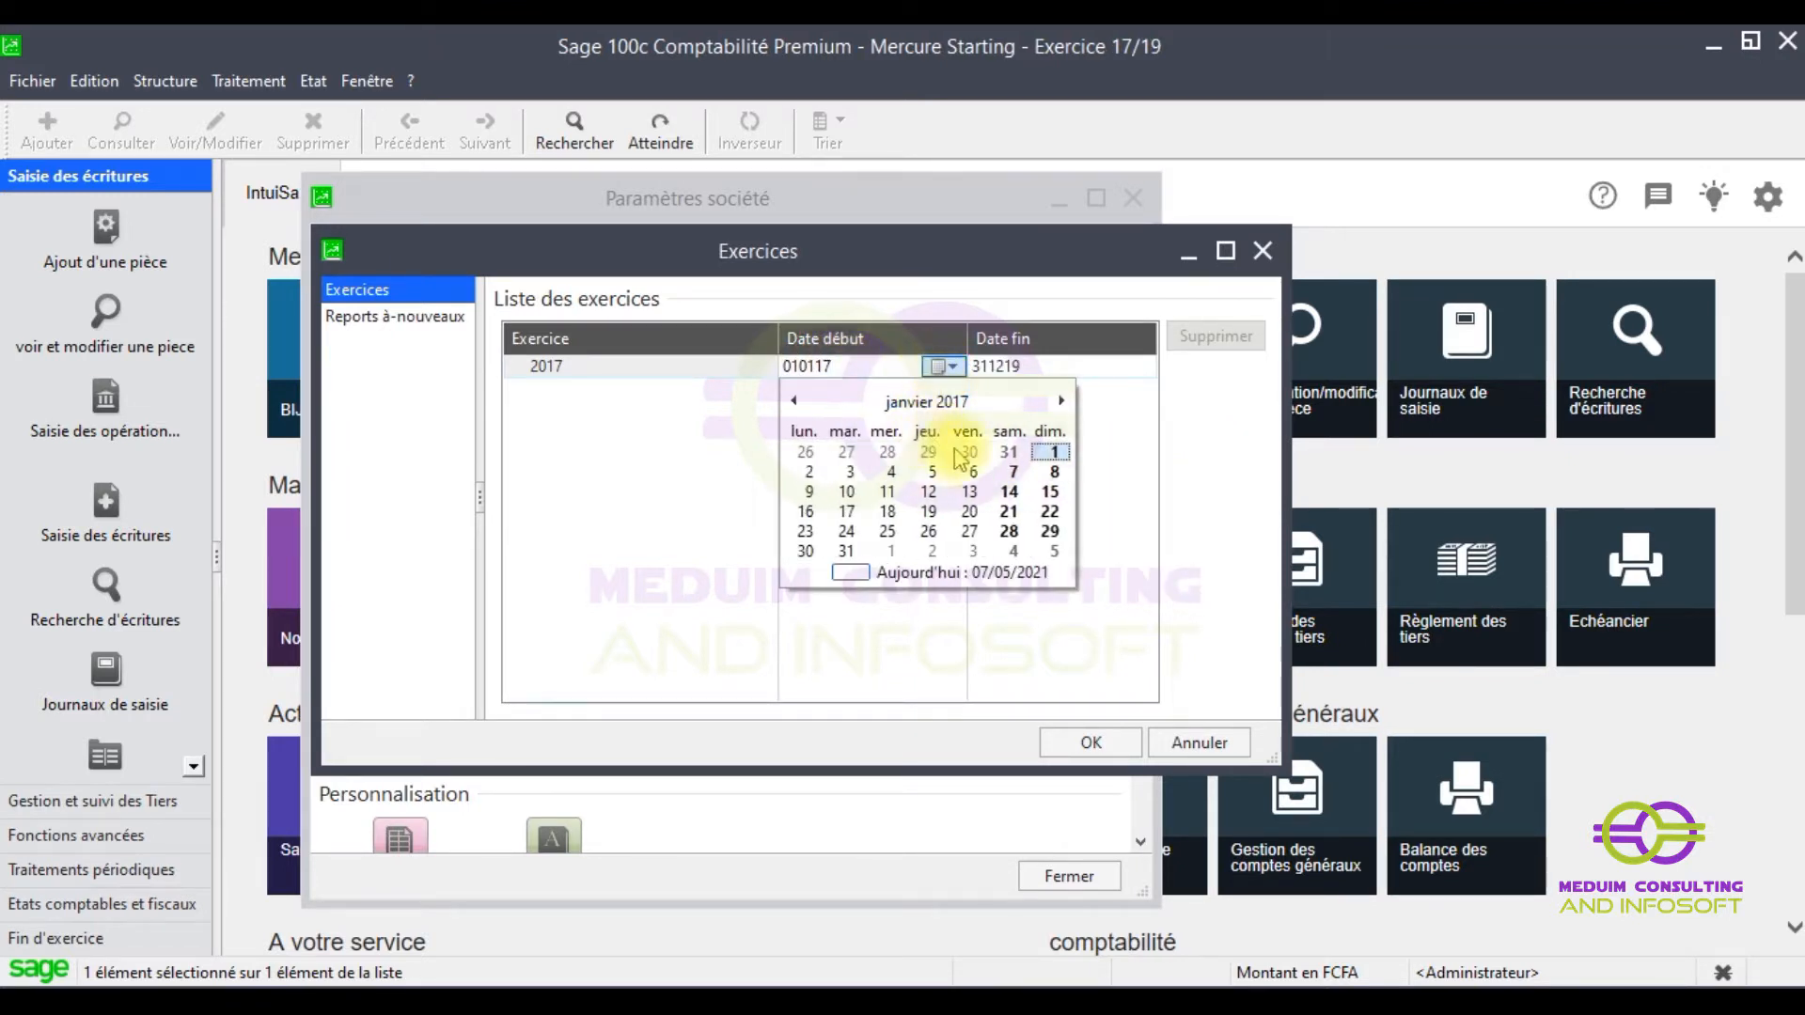
left_click(1058, 401)
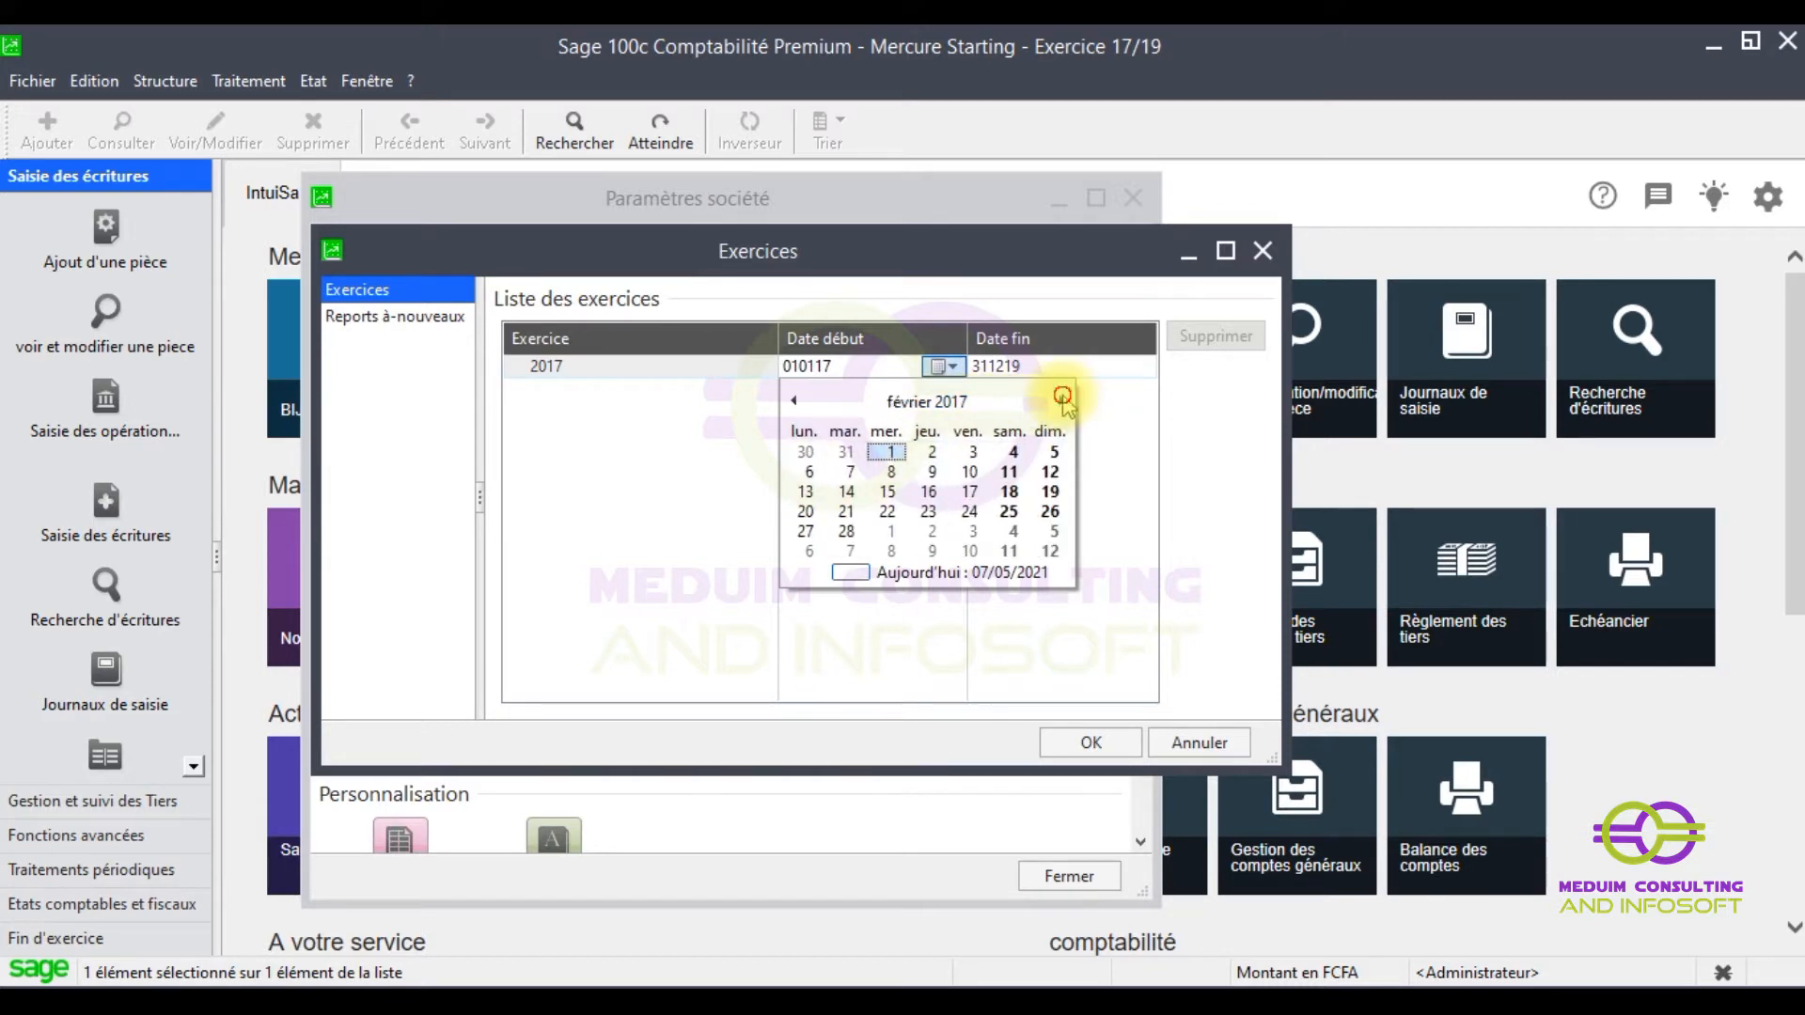
left_click(1058, 402)
left_click(1060, 401)
left_click(1061, 402)
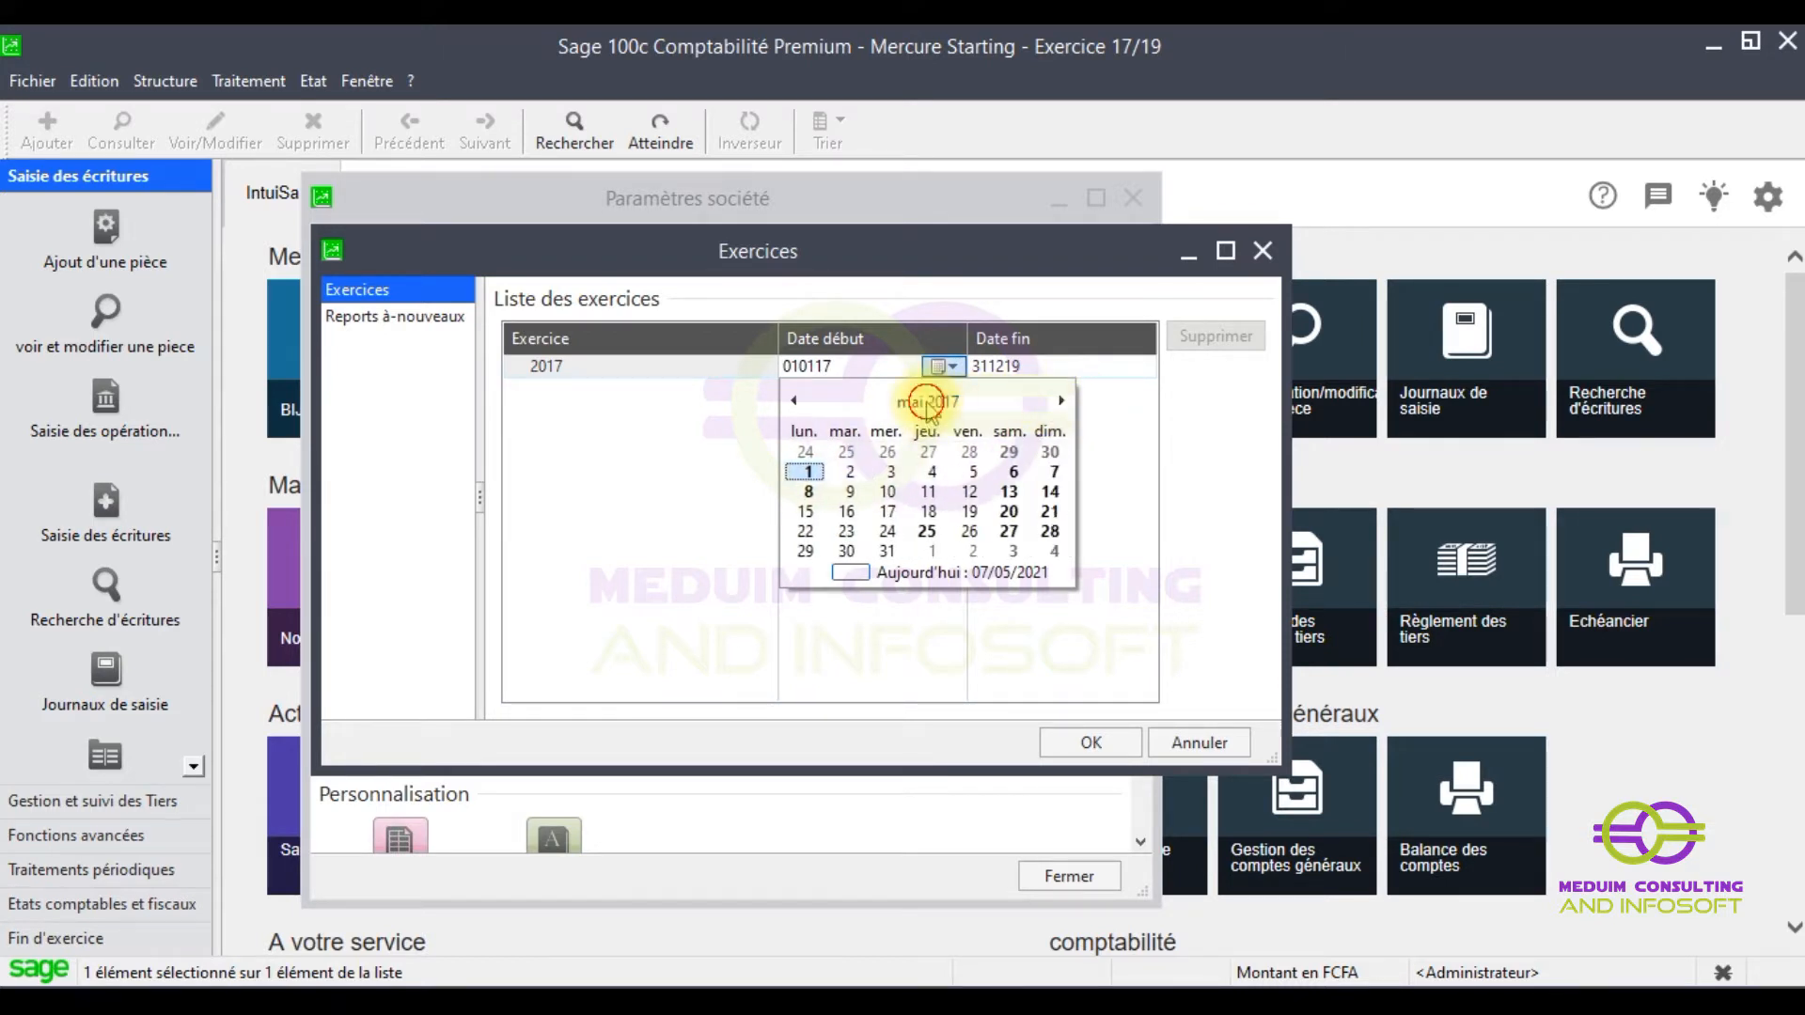
left_click(931, 401)
left_click(1058, 401)
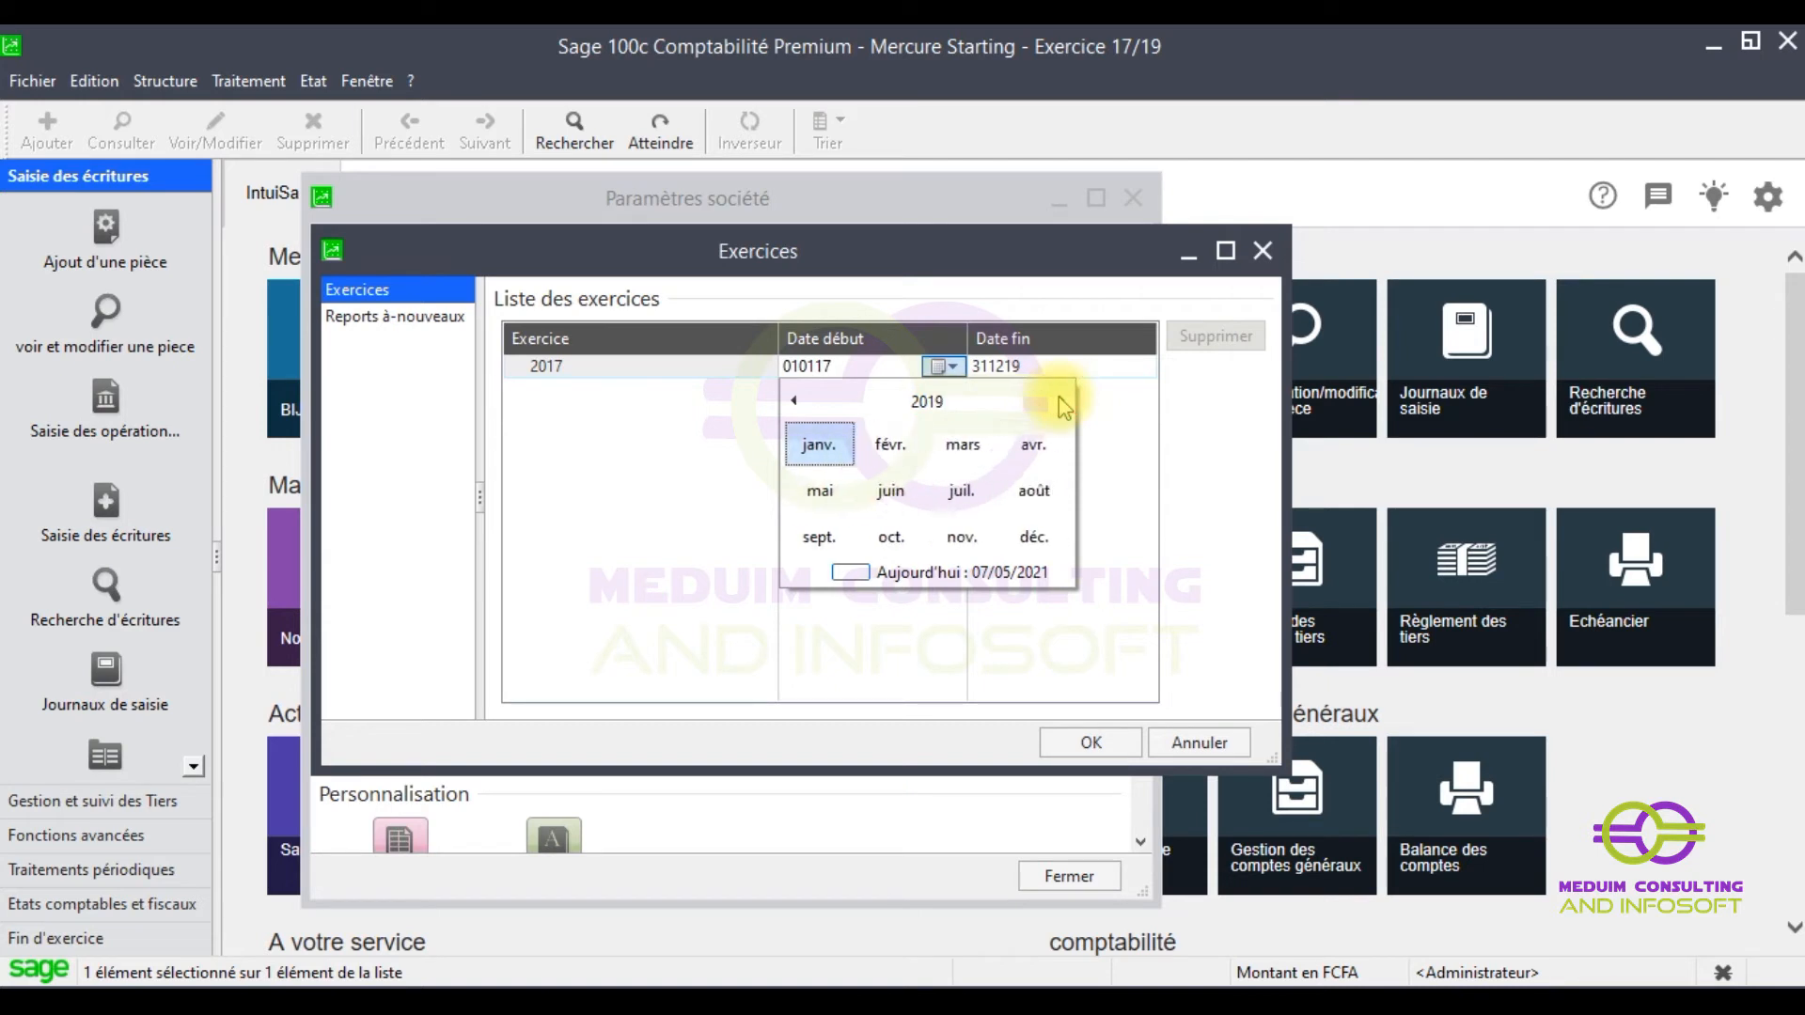
left_click(823, 448)
left_click(844, 455)
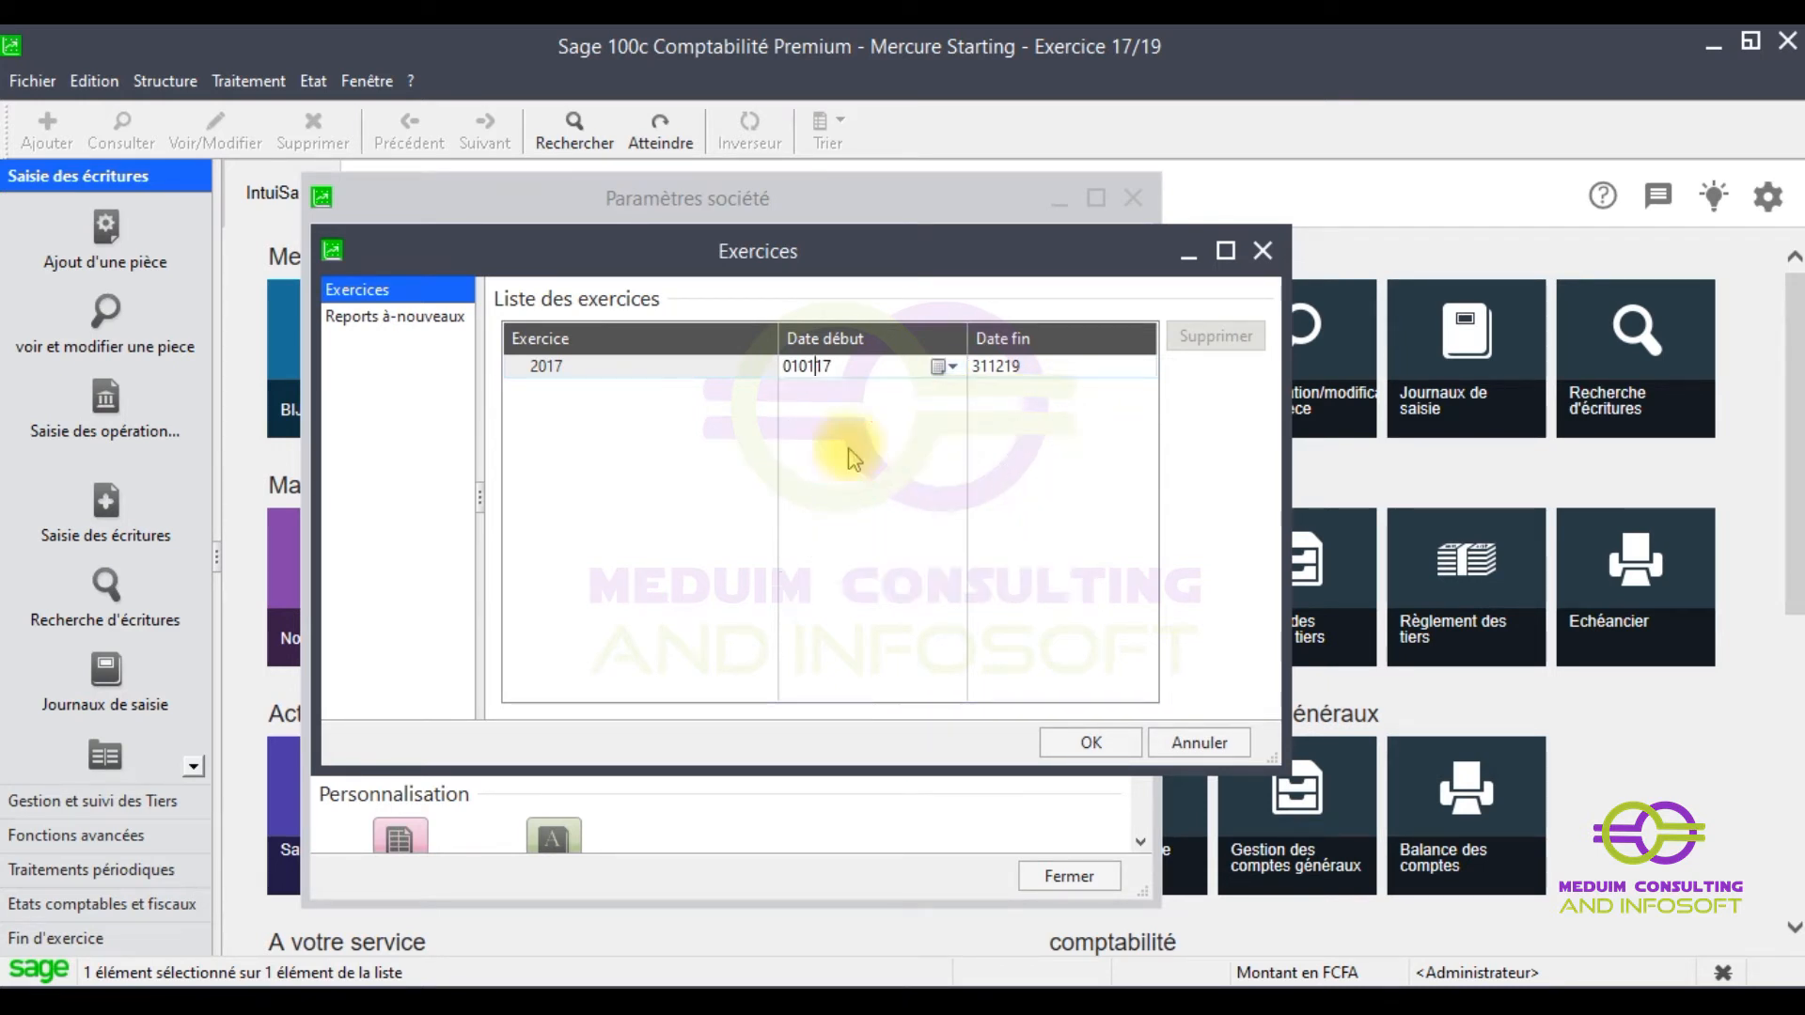
- Set the end date to 31 December 2021
left_click(1034, 376)
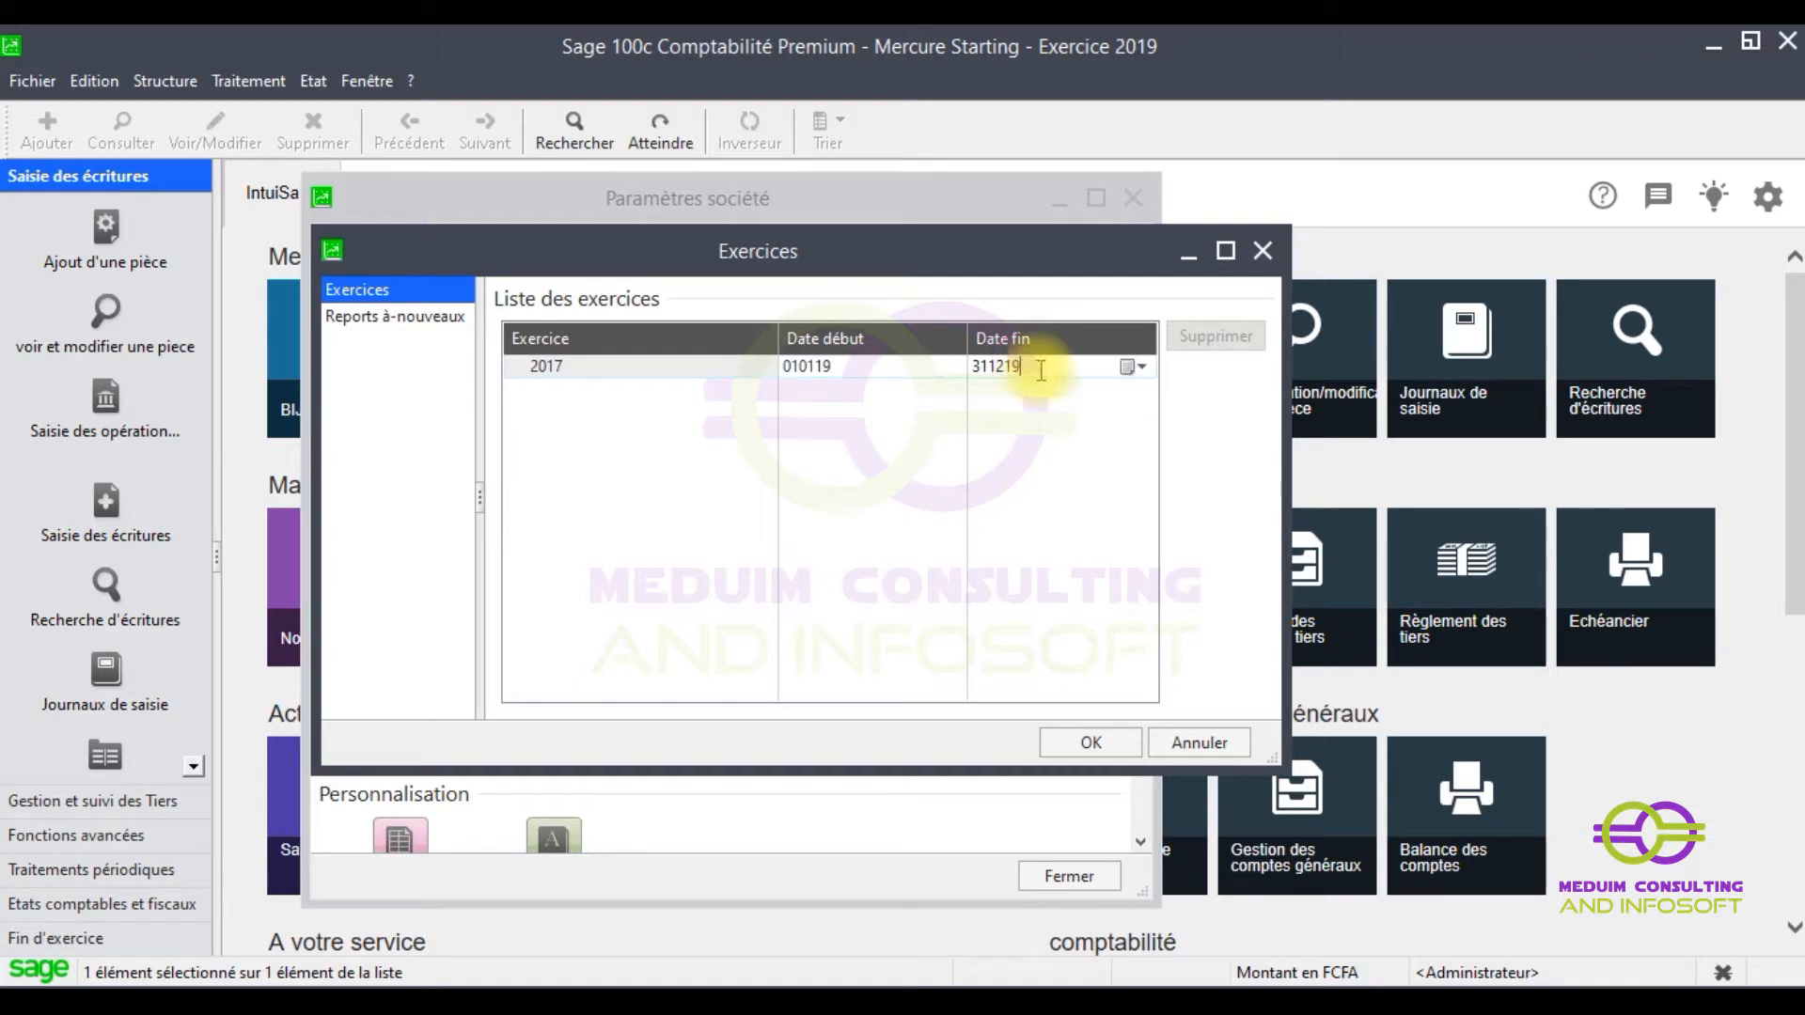
left_click(1124, 367)
left_click(1141, 402)
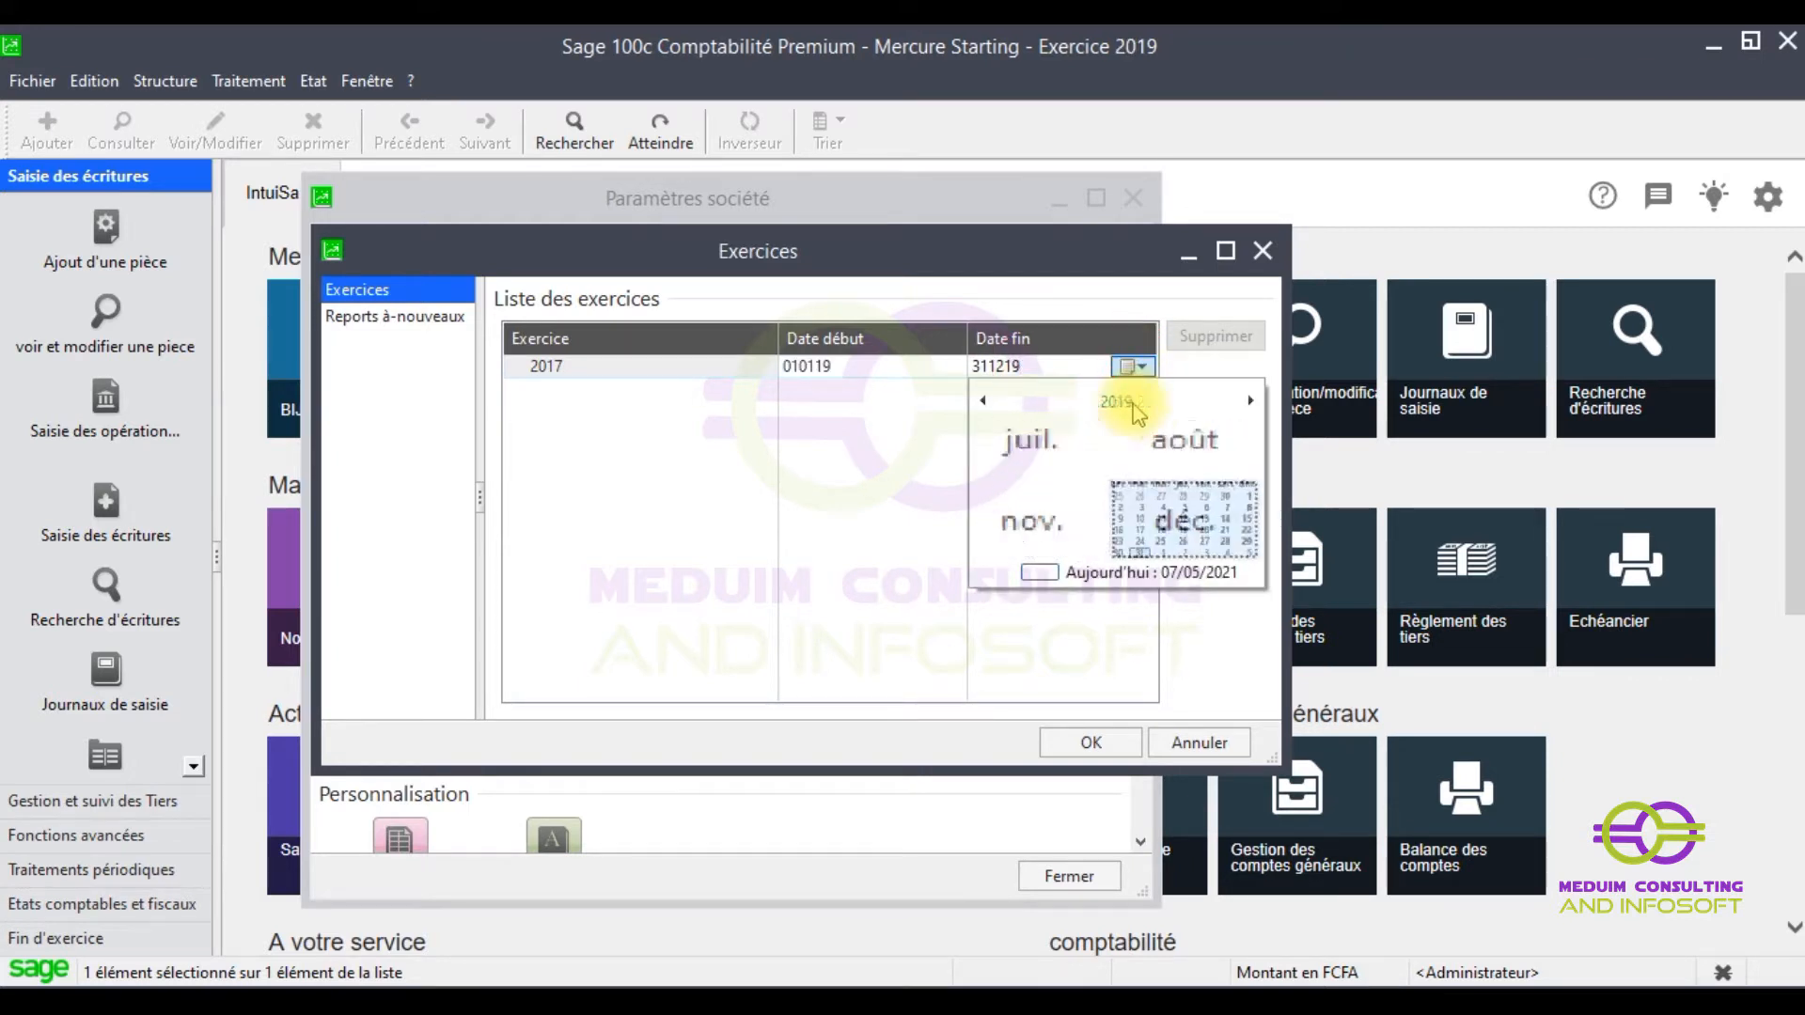
left_click(1251, 402)
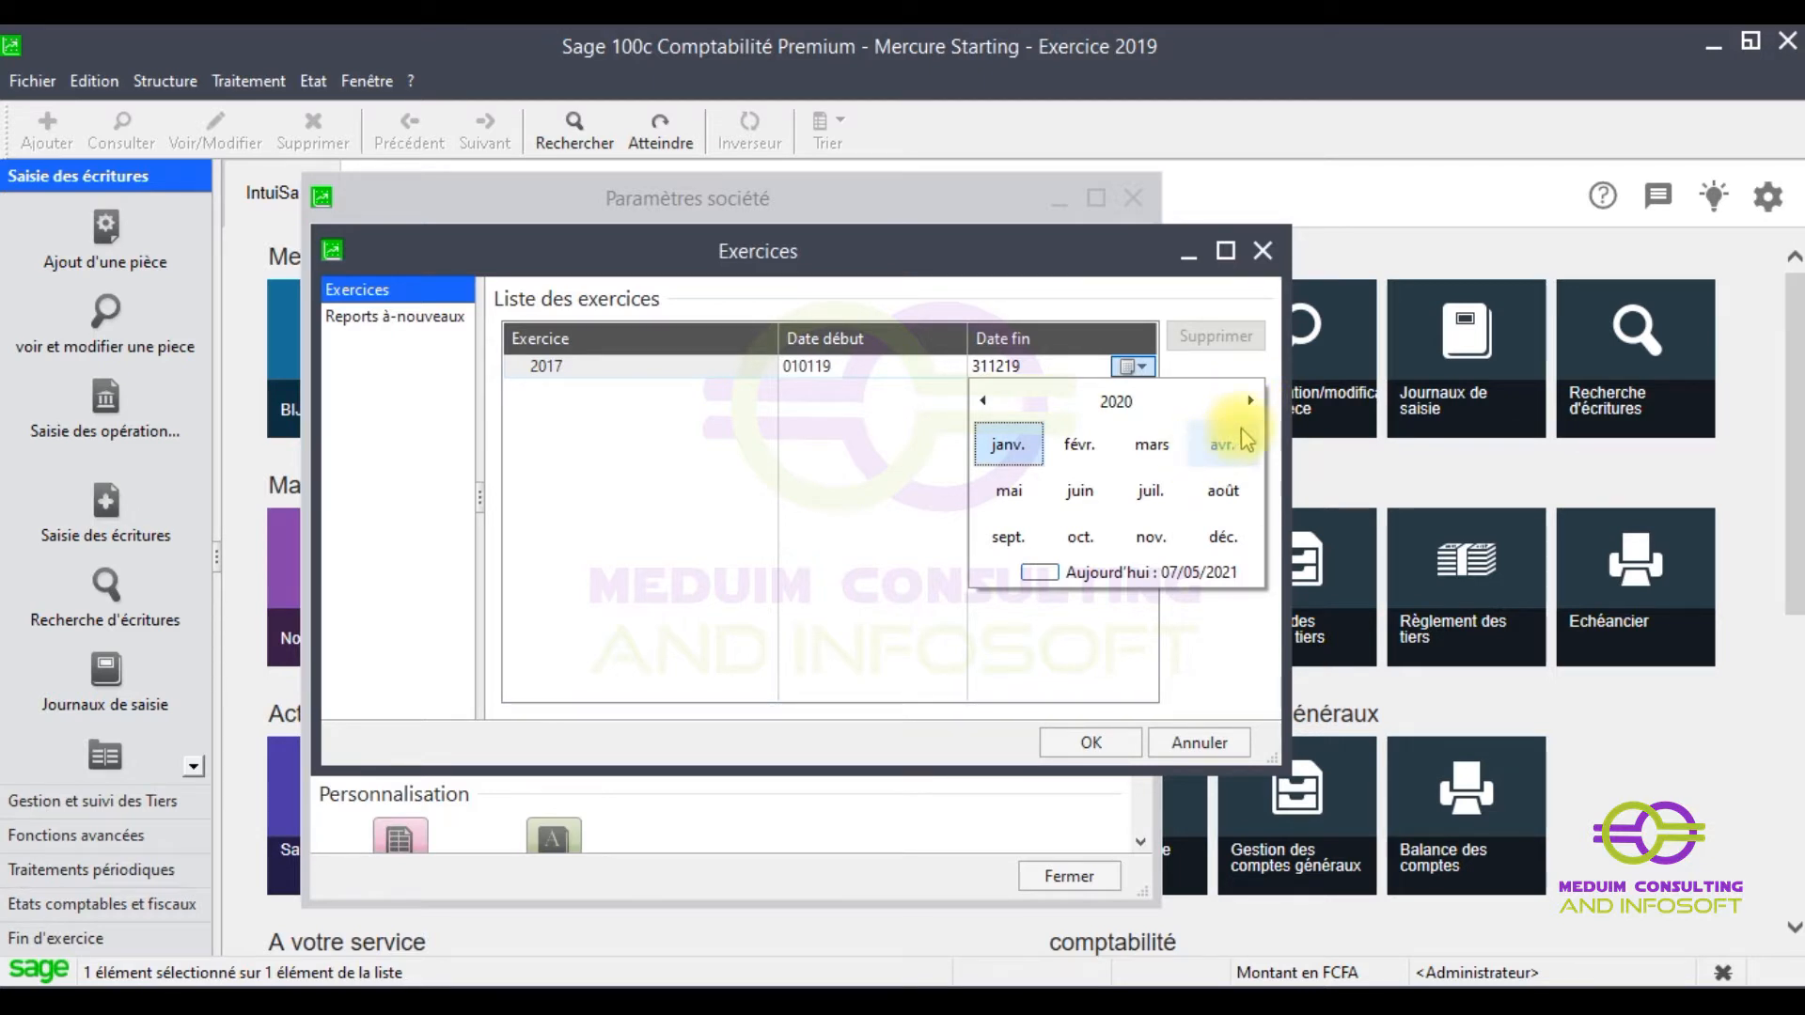
left_click(1251, 403)
left_click(1223, 536)
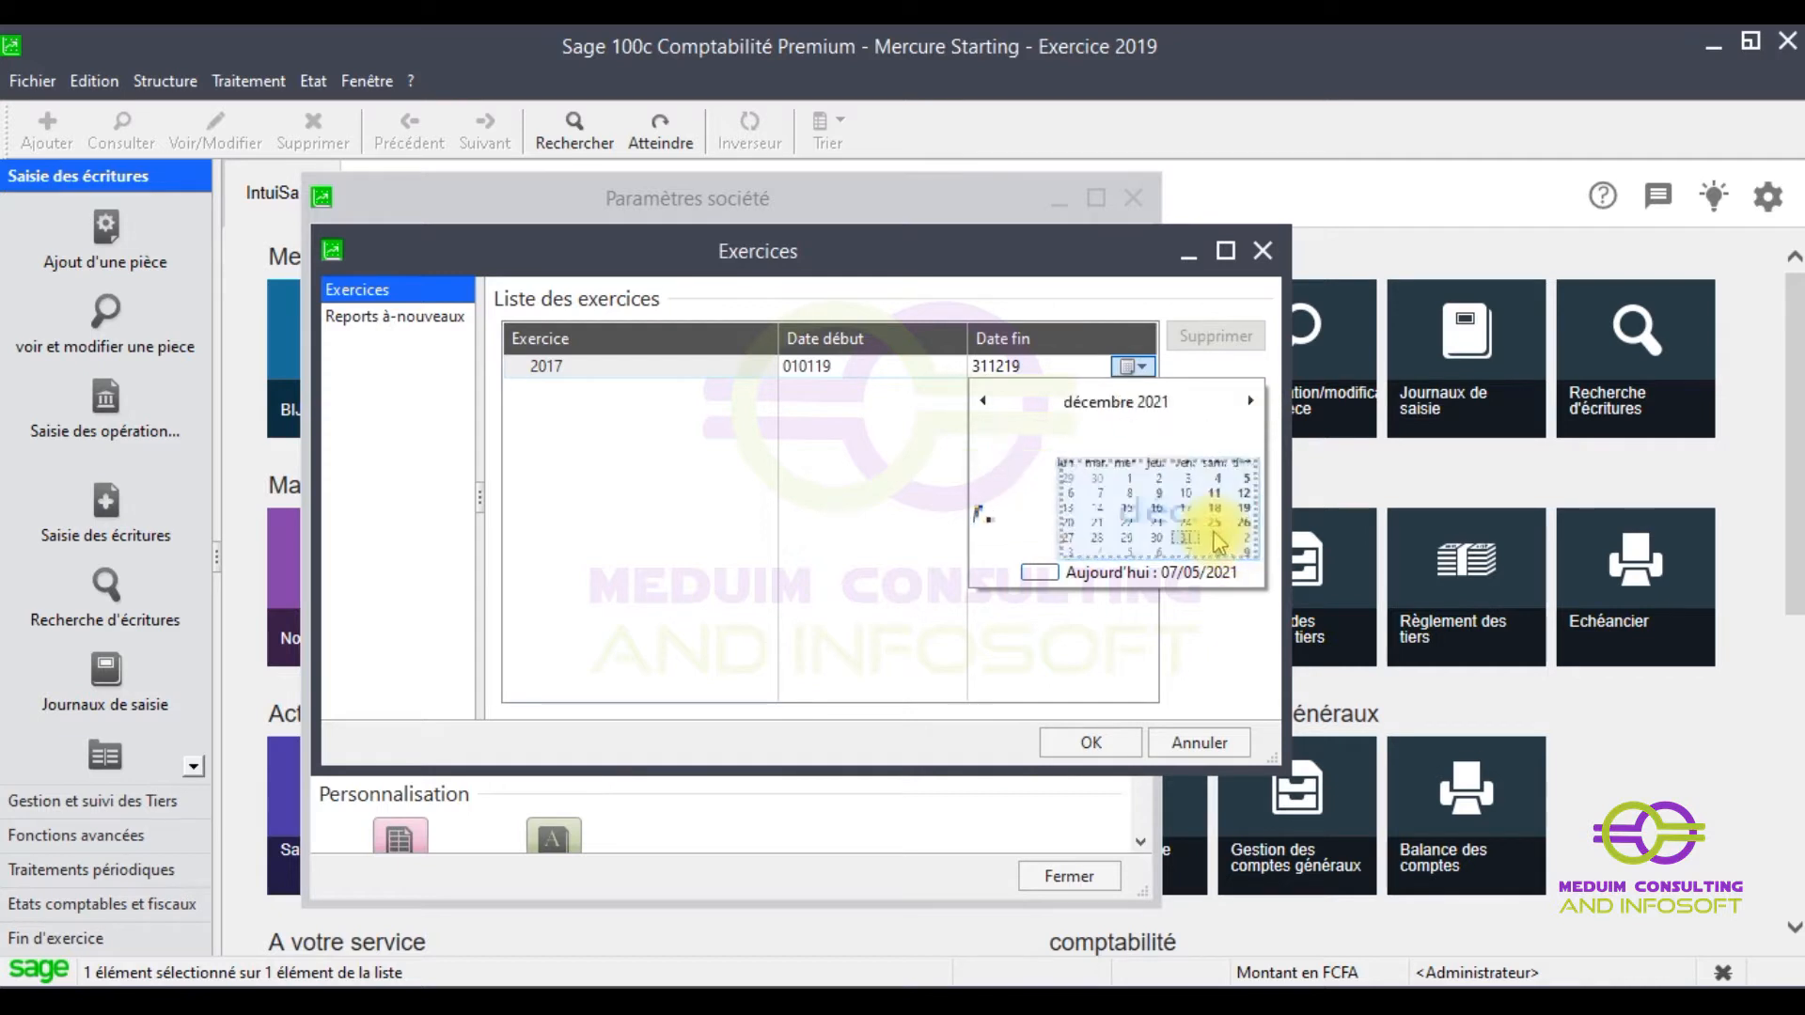
left_click(1157, 532)
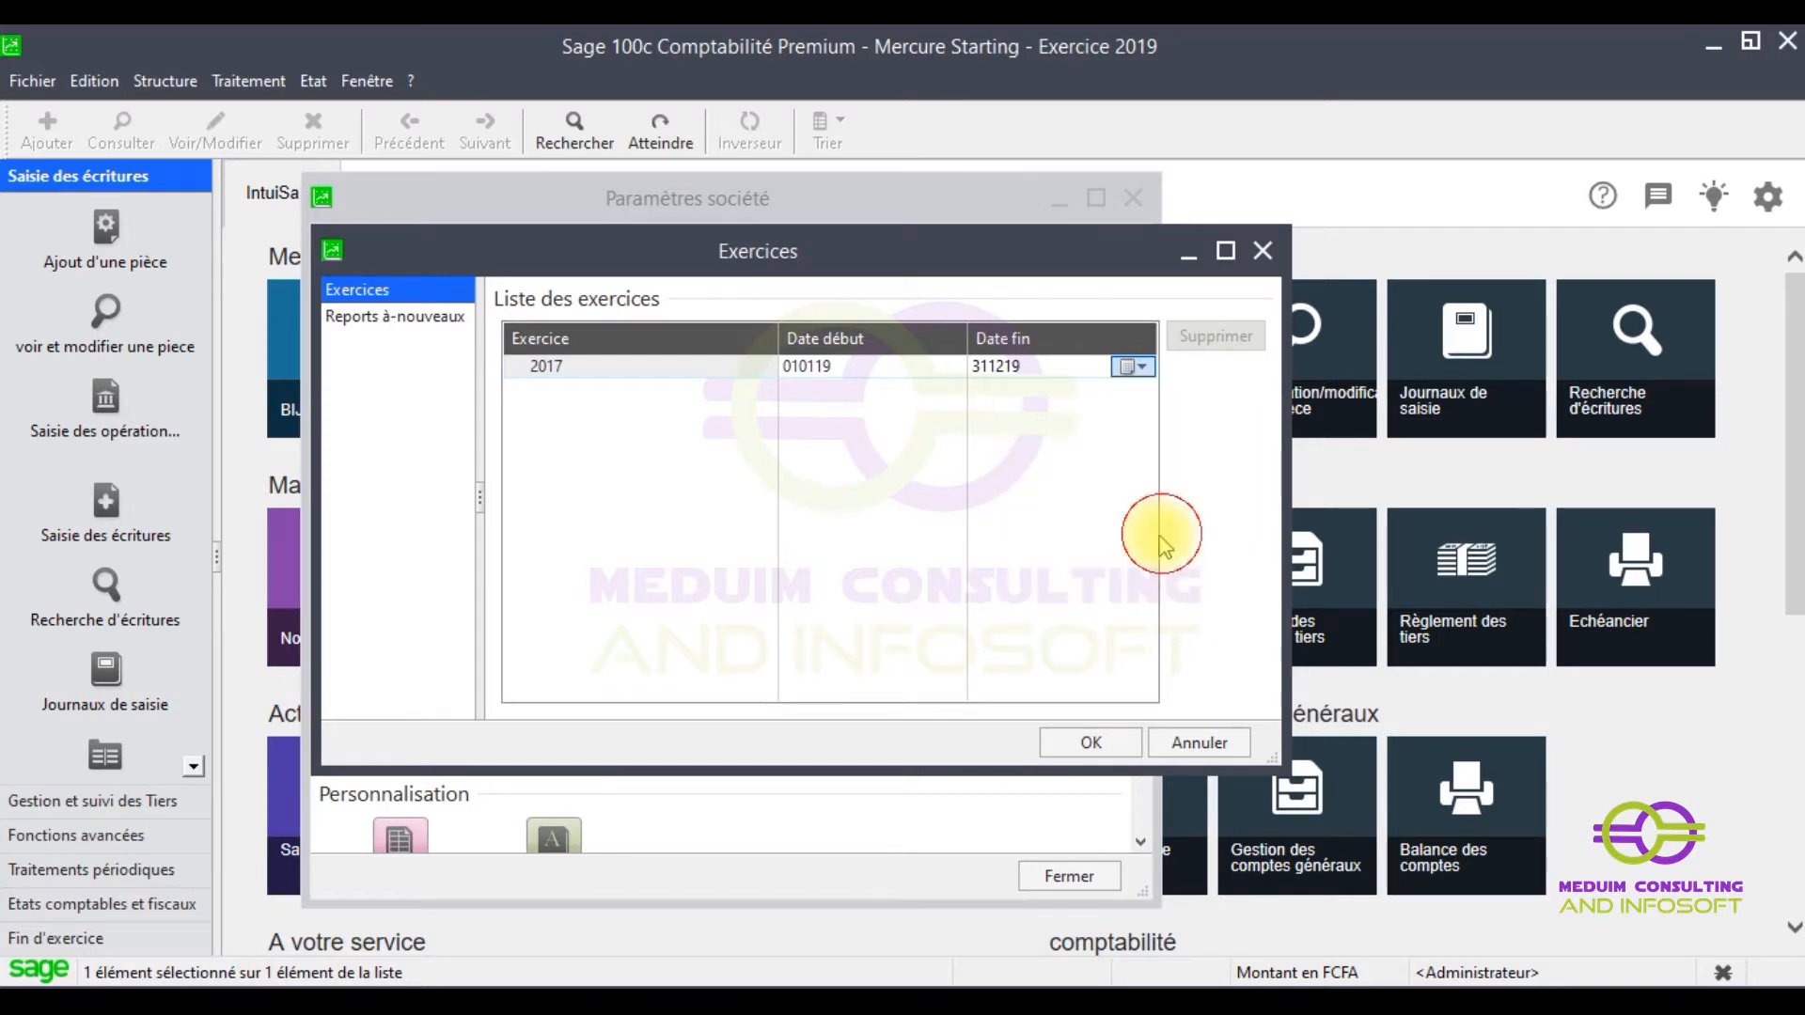
- Set the start date to 1 January 2021 and commit the dates
left_click(850, 374)
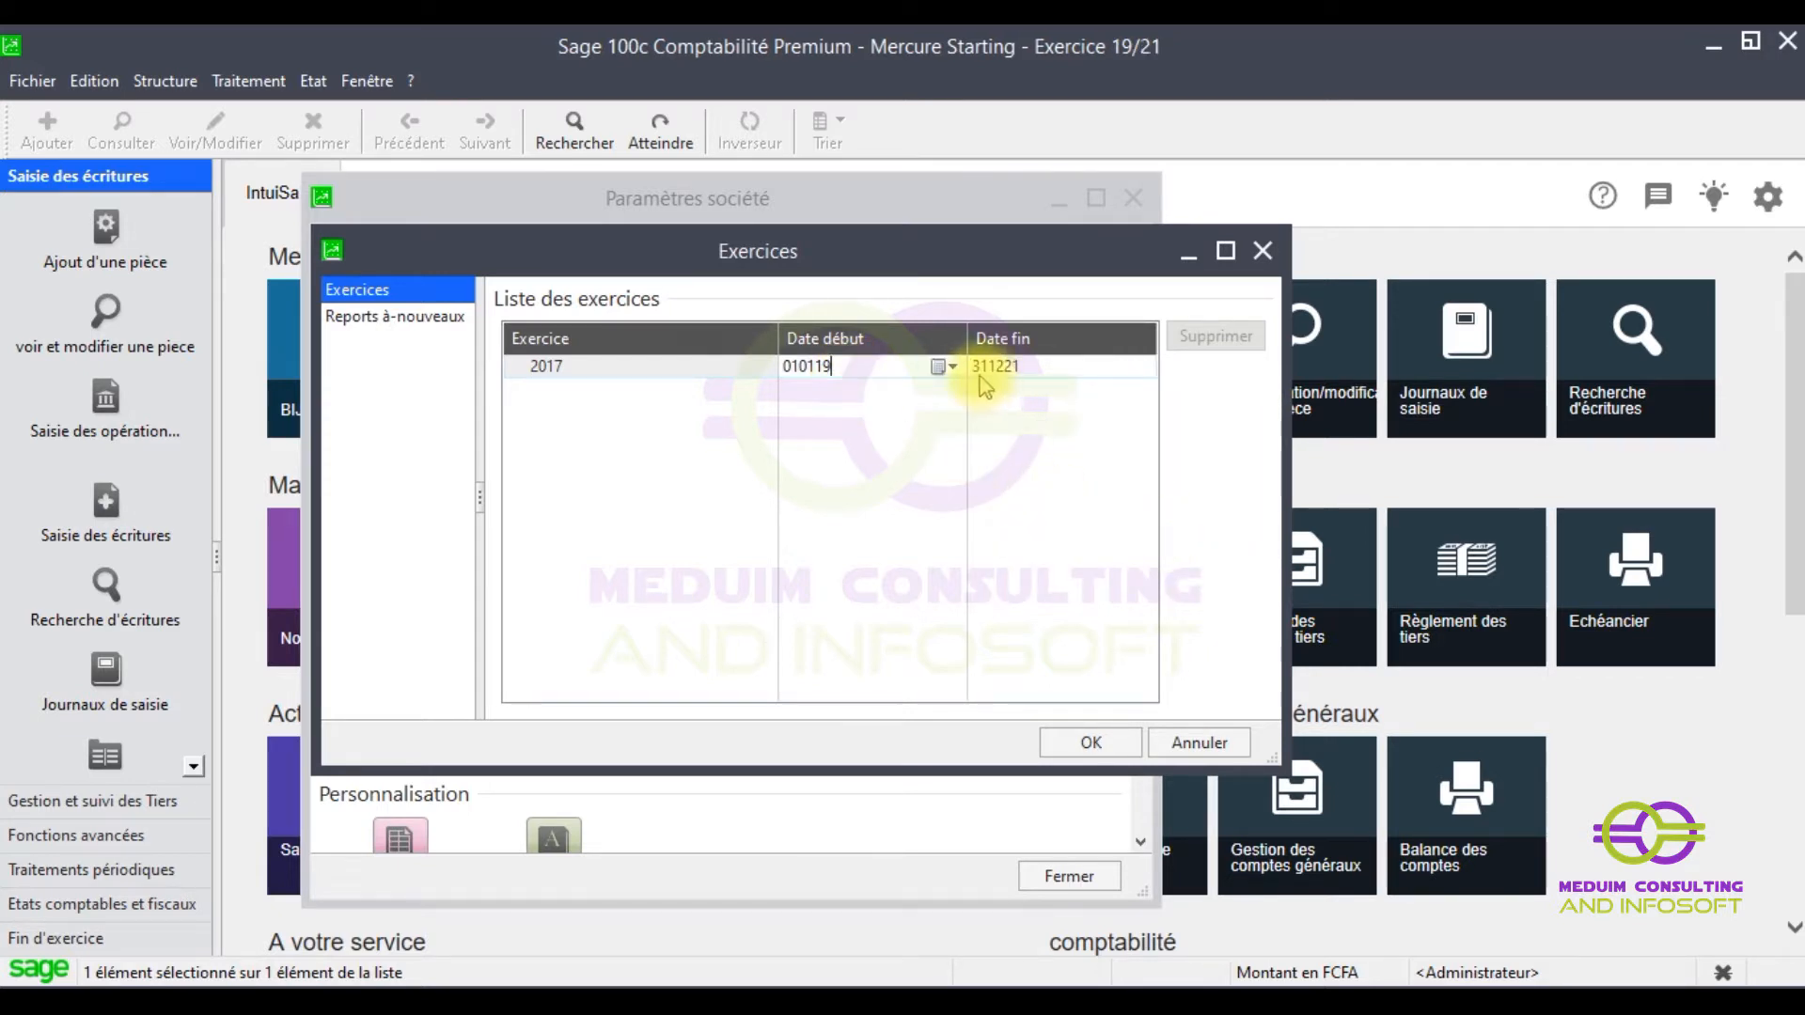
left_click(945, 369)
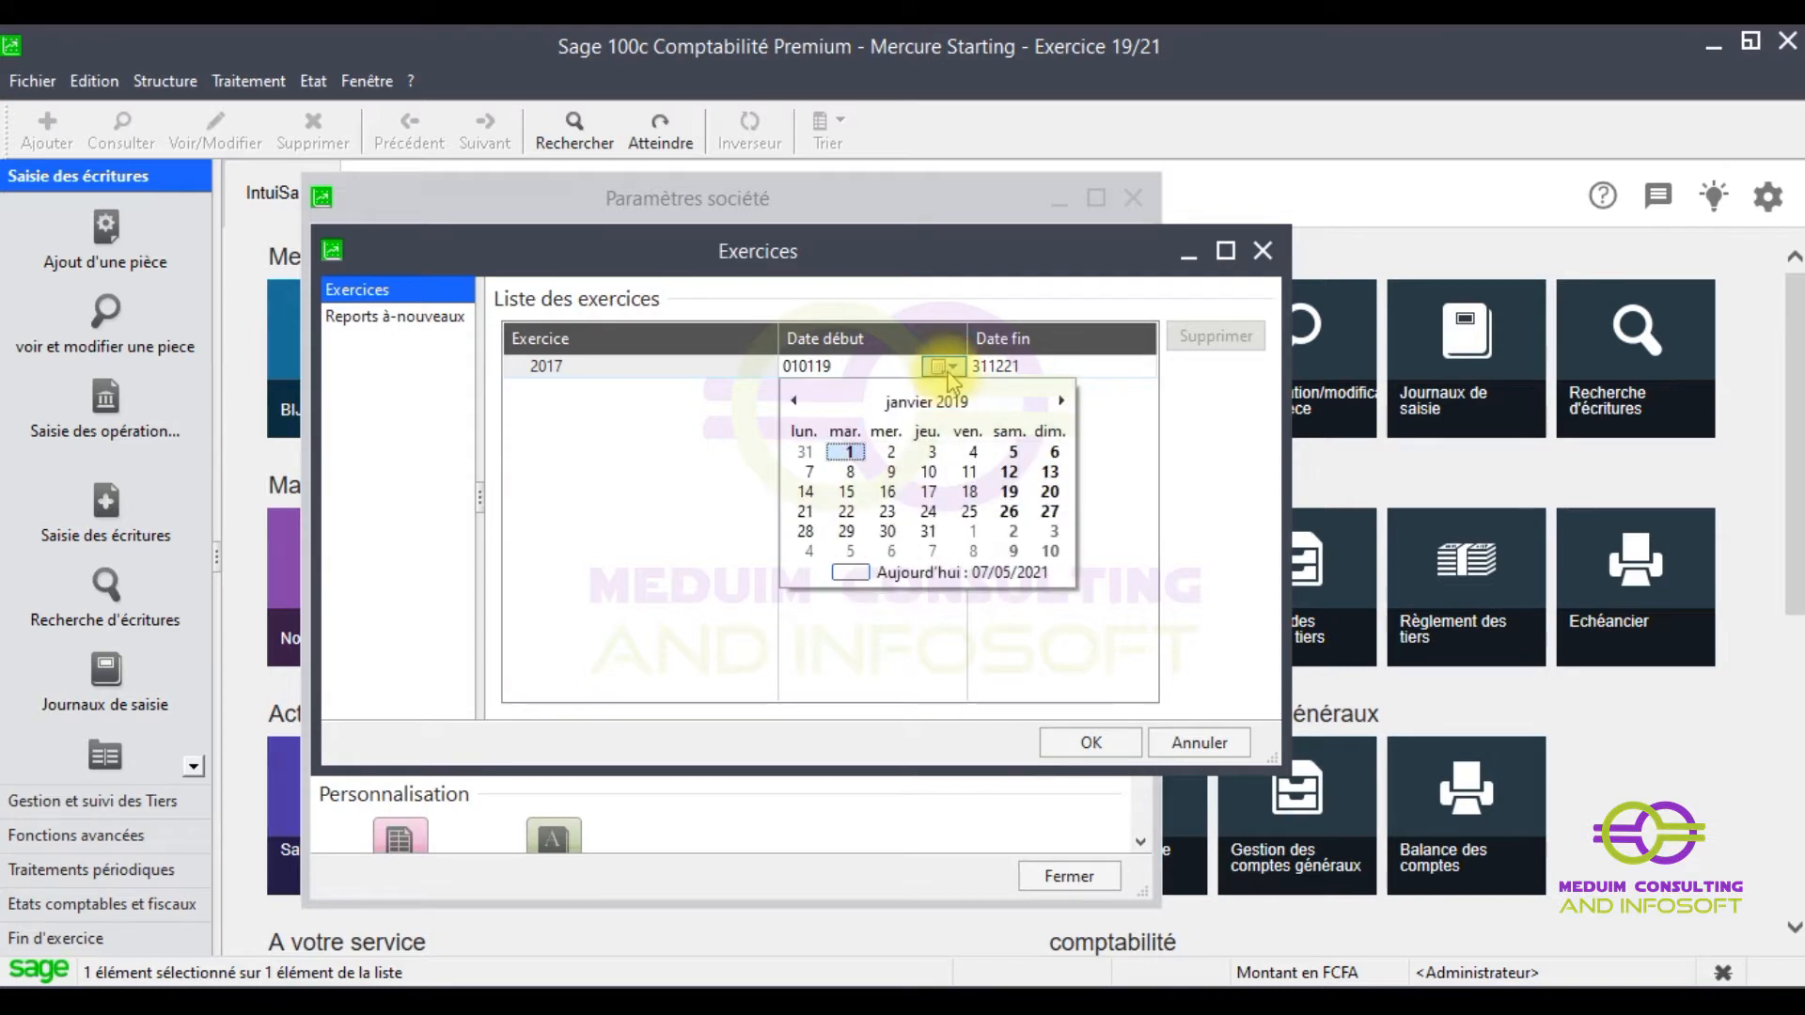
left_click(1058, 402)
left_click(1058, 401)
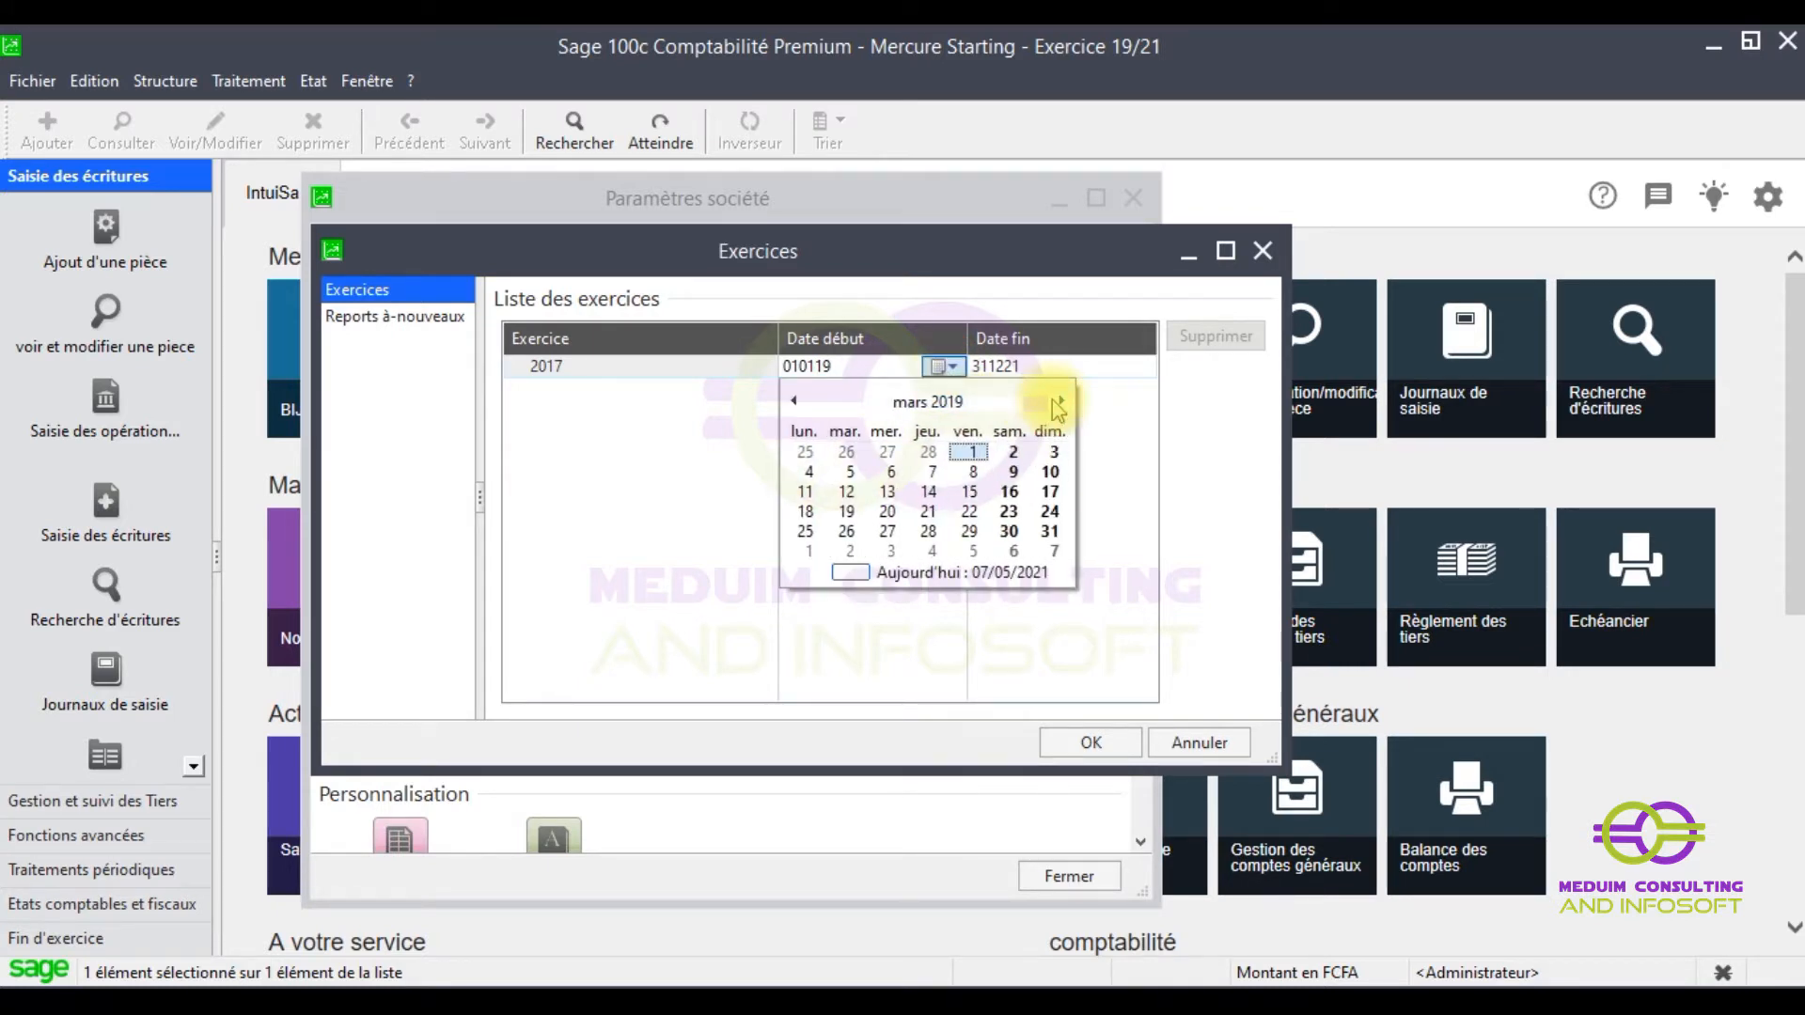
left_click(945, 401)
left_click(1062, 401)
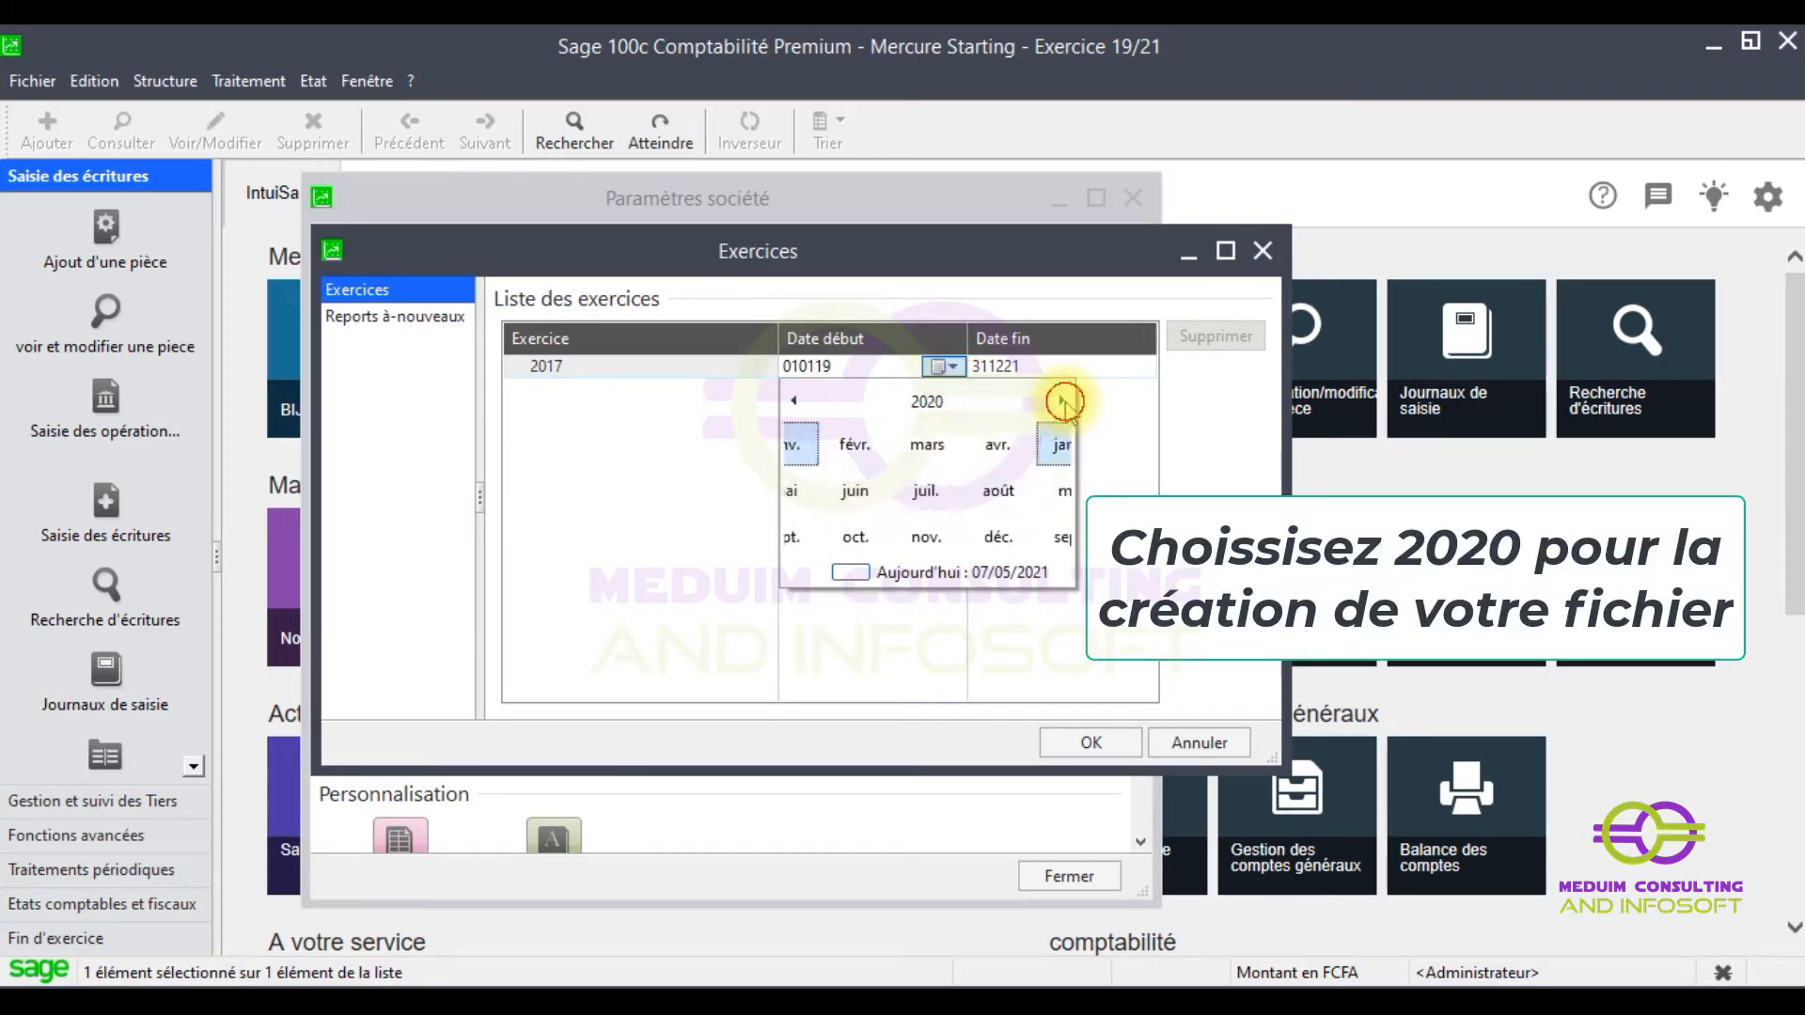
left_click(1061, 401)
left_click(827, 445)
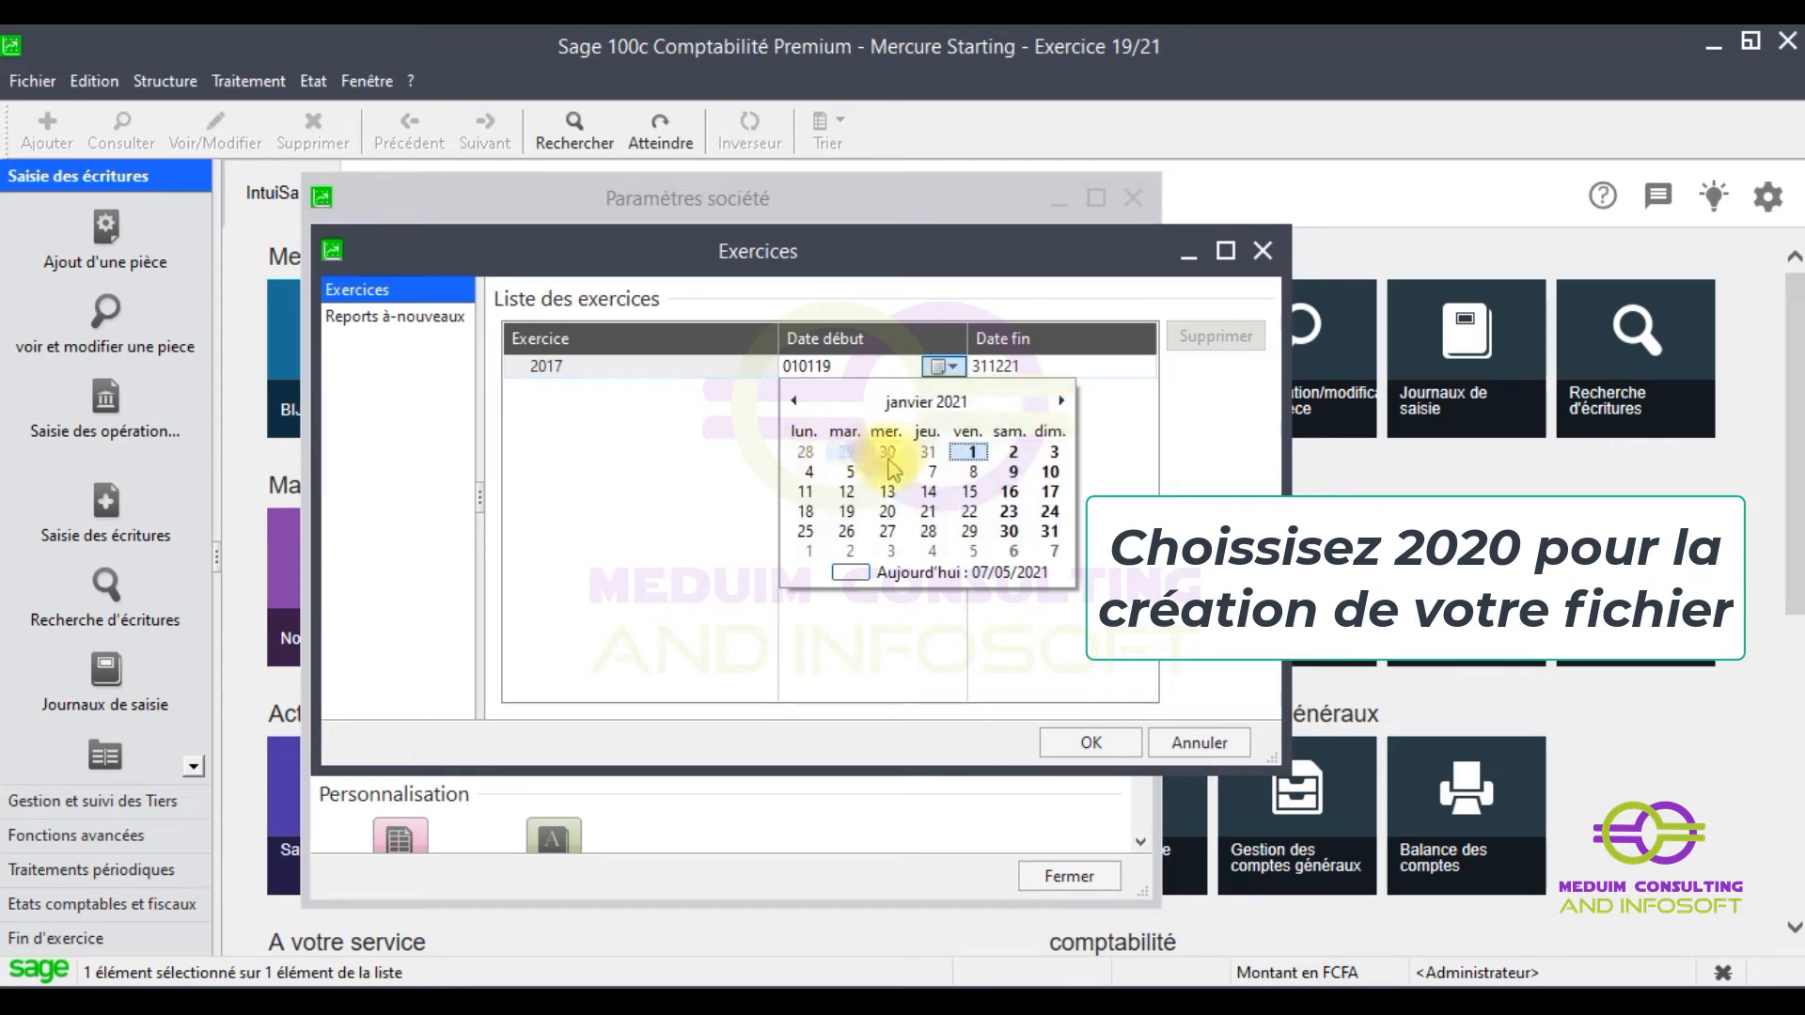
left_click(970, 453)
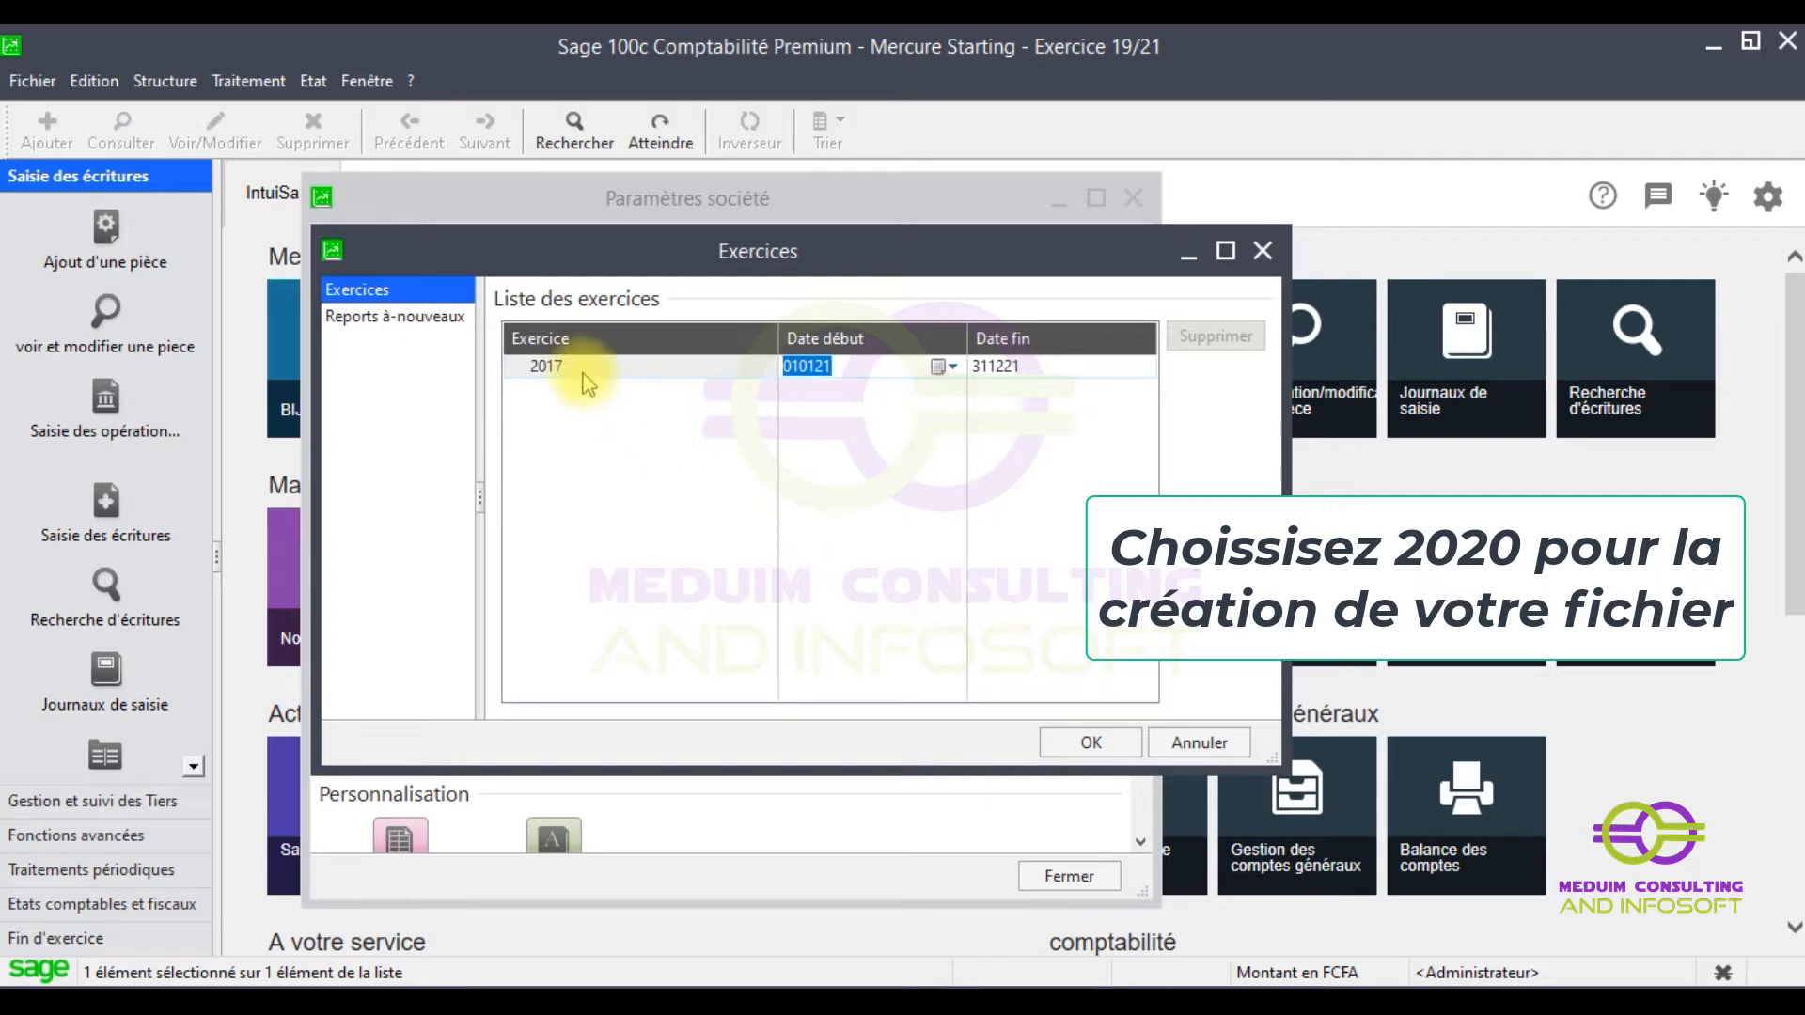
left_click(404, 319)
- Save the Exercices changes, close Paramètres société, and open Structure > Plan comptable
left_click(357, 289)
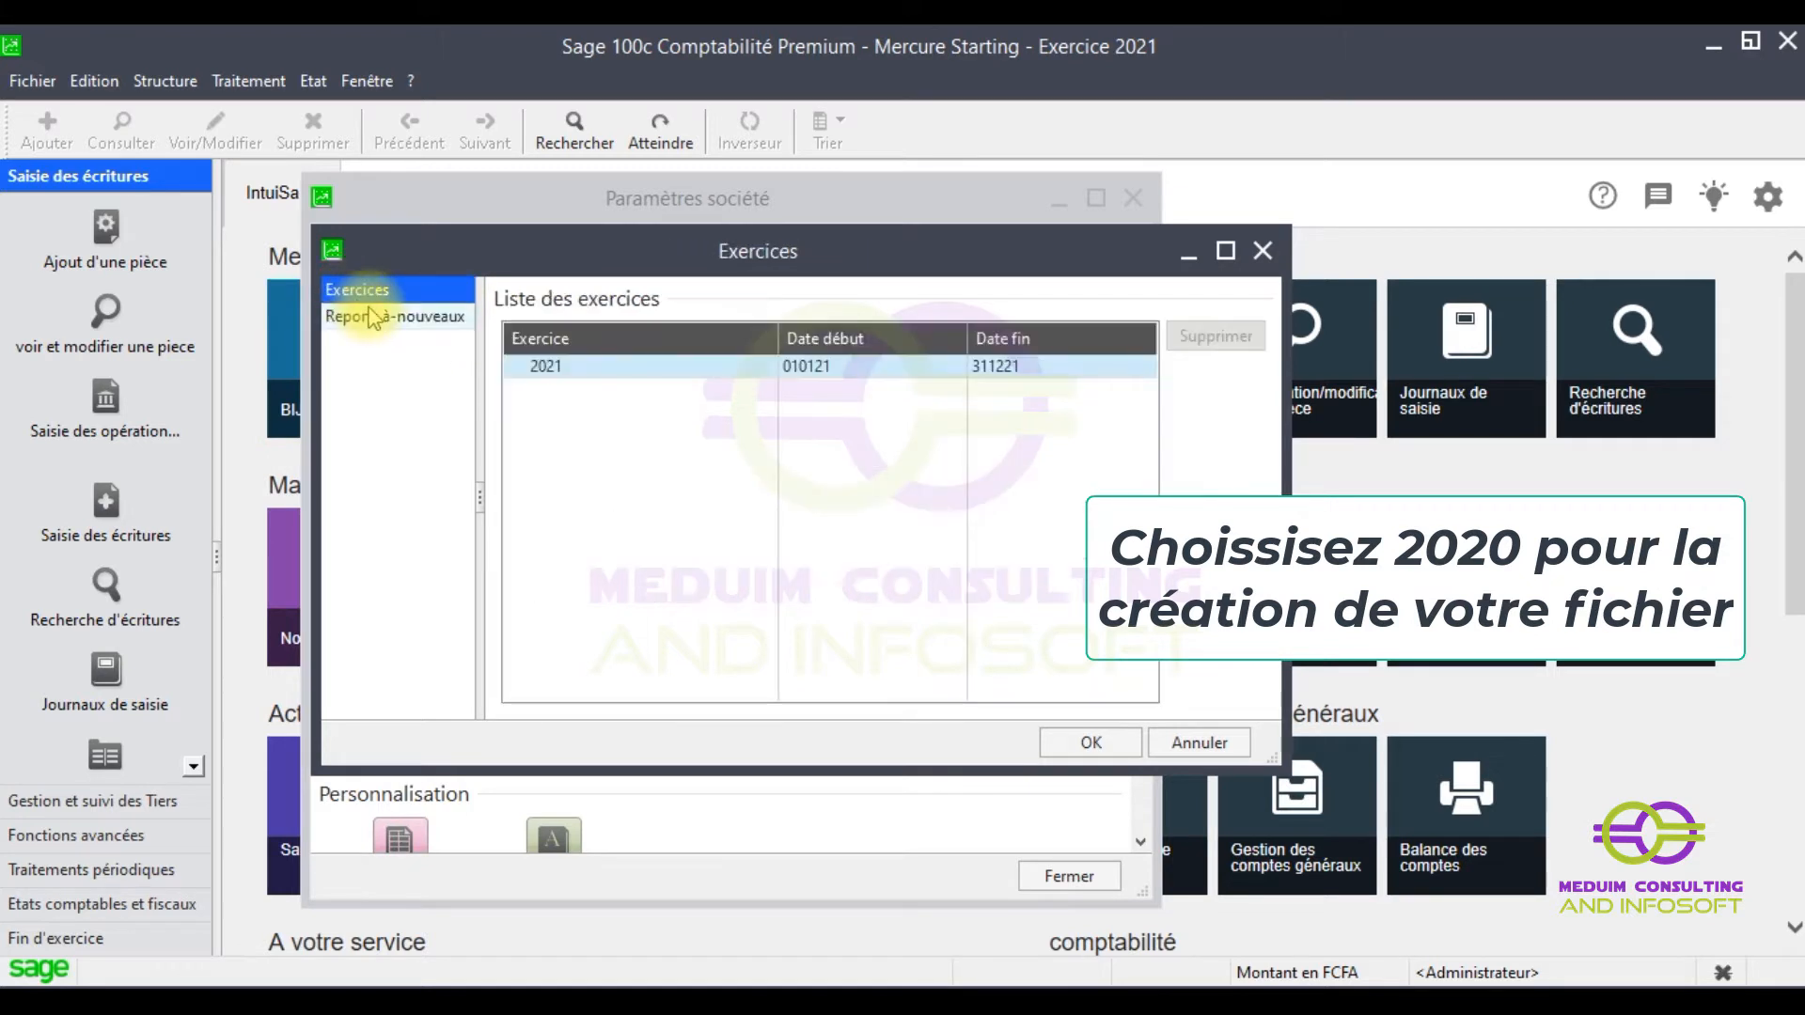
left_click(1092, 744)
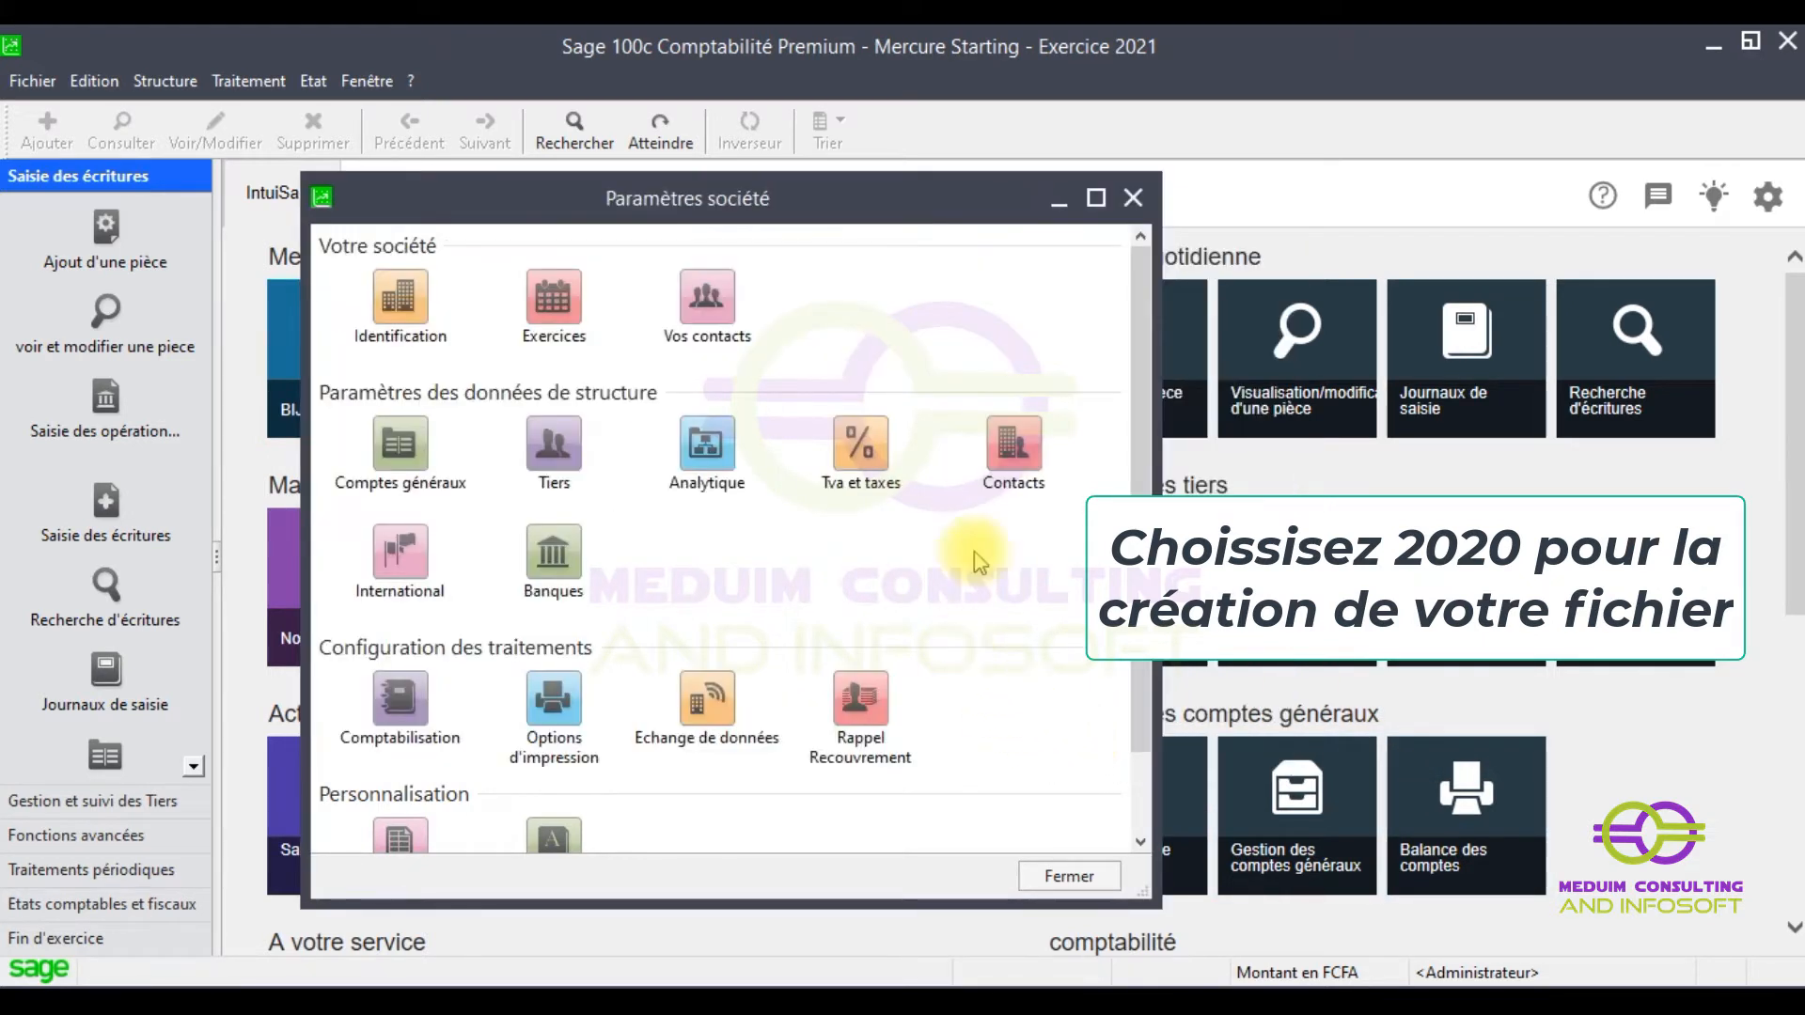
left_click(1132, 199)
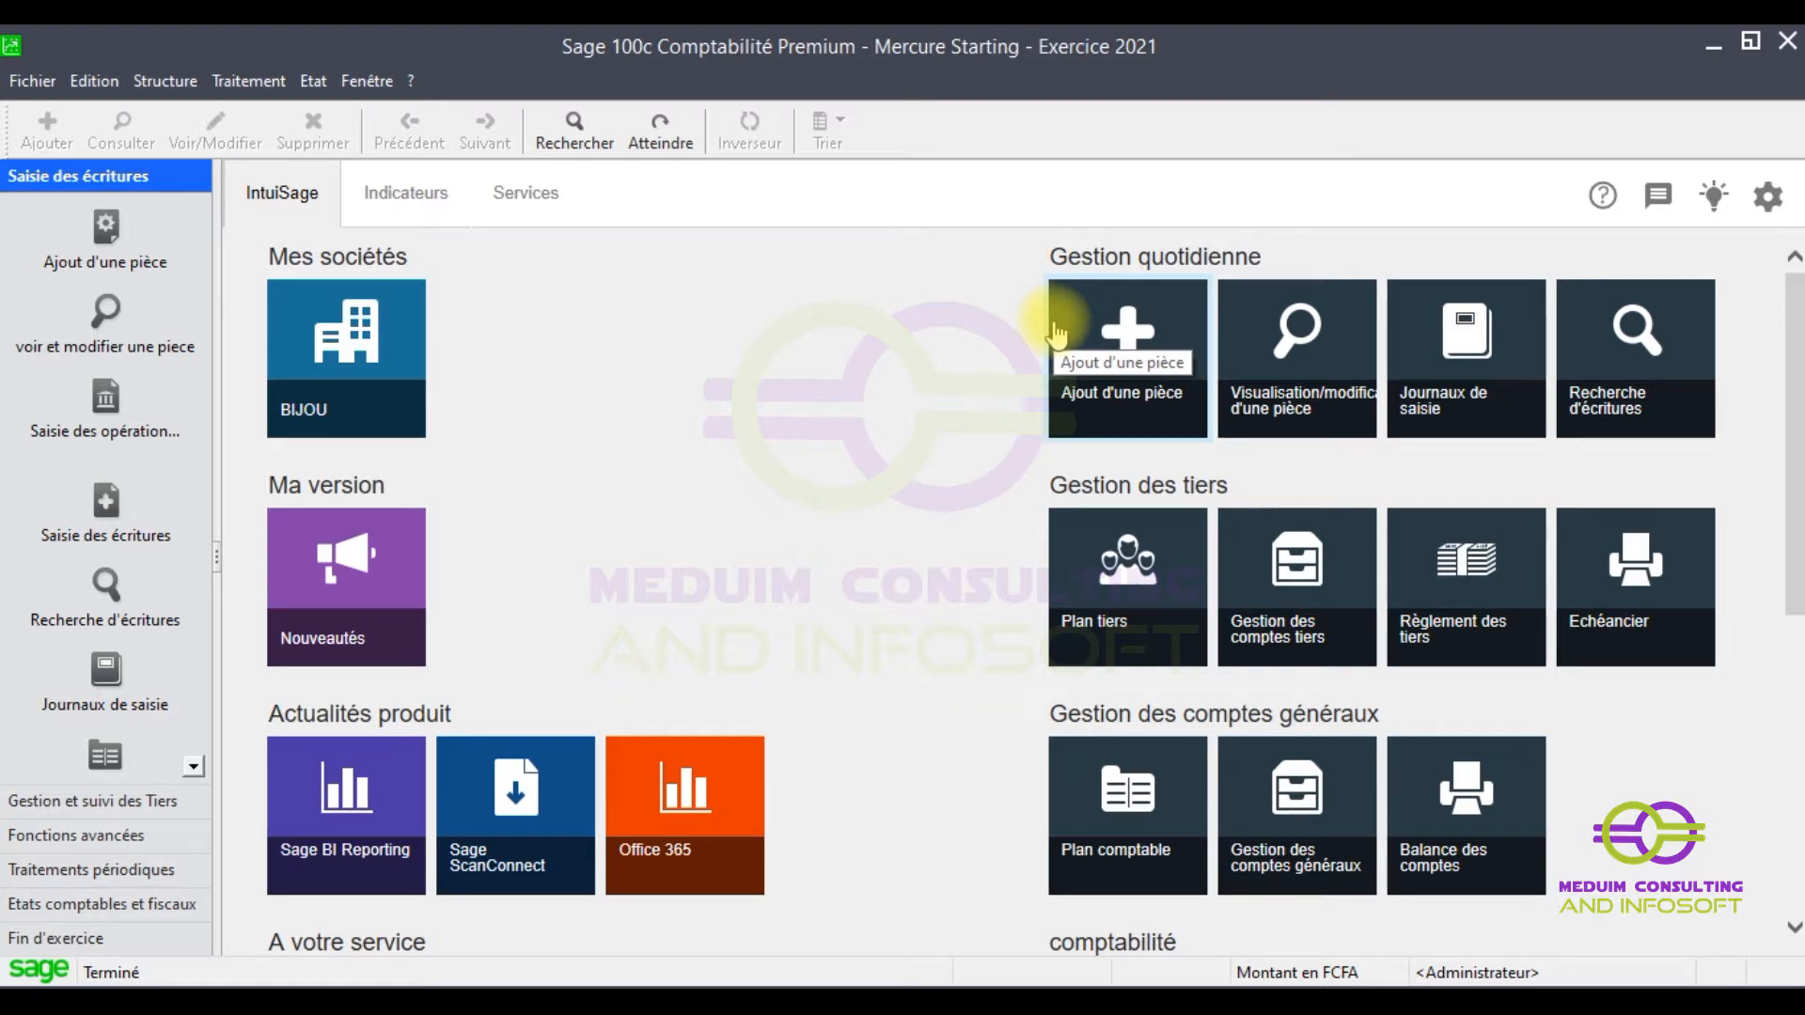
left_click(185, 88)
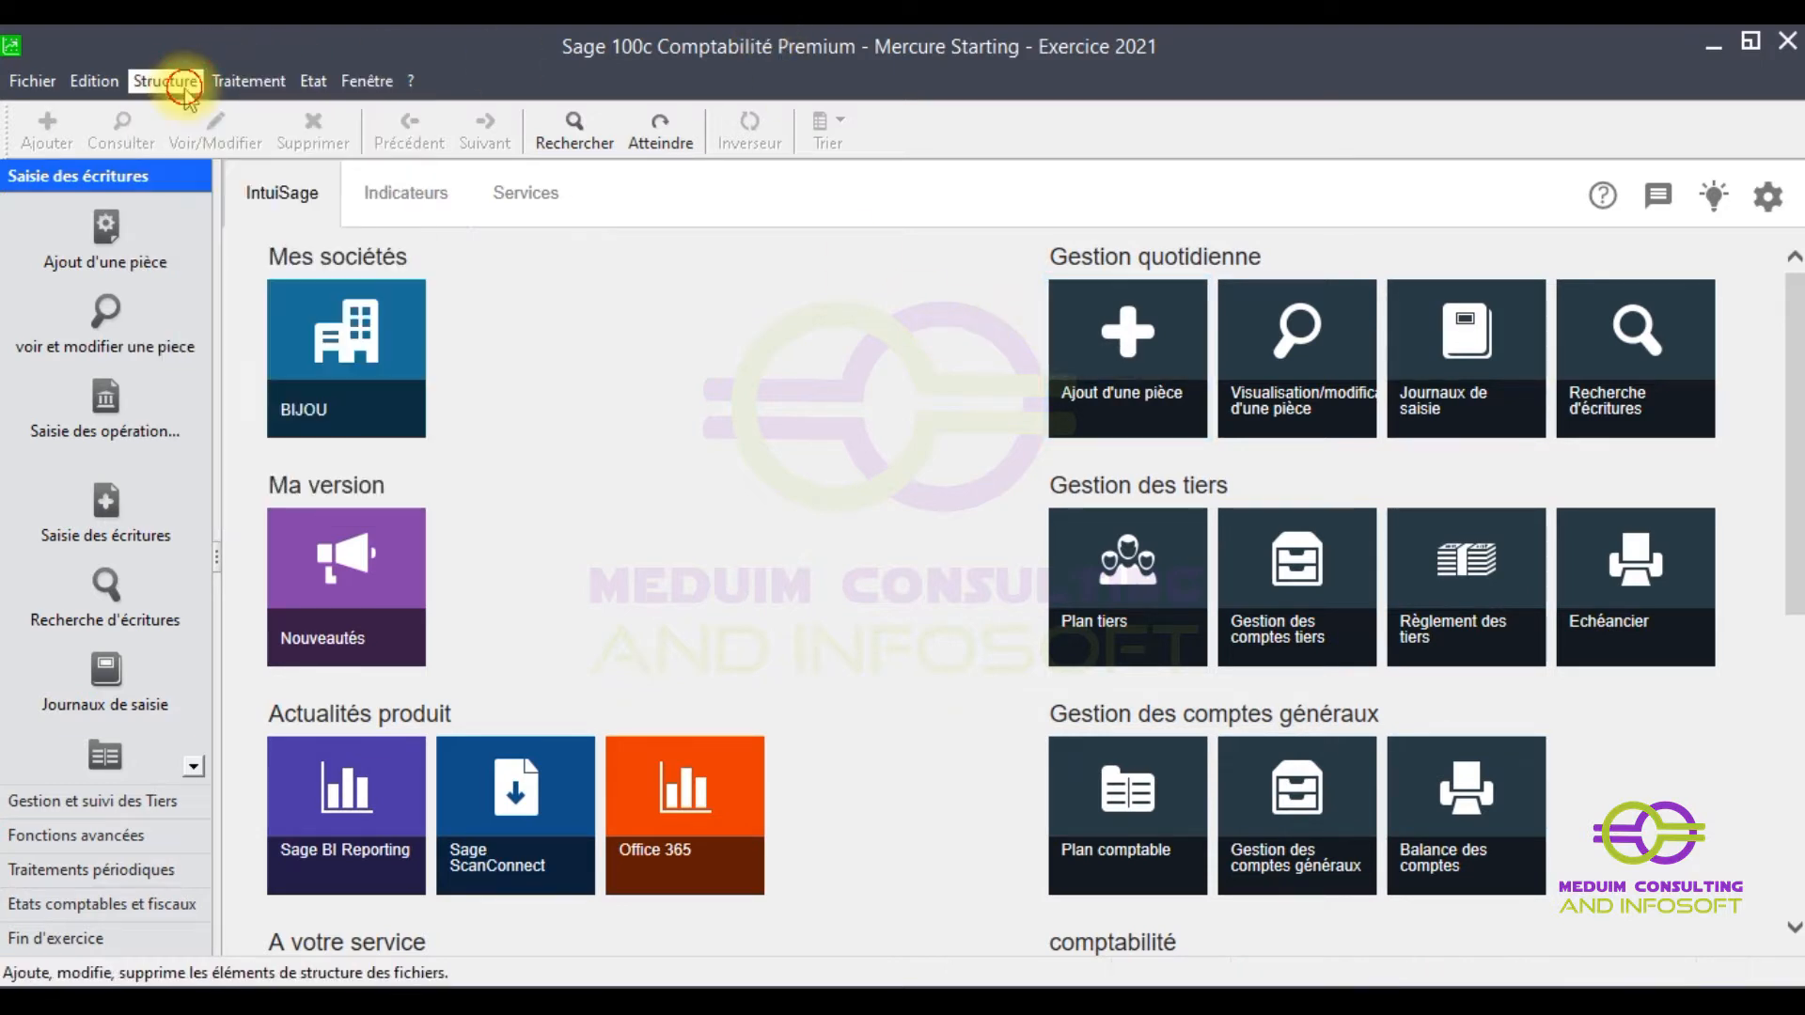
left_click(164, 112)
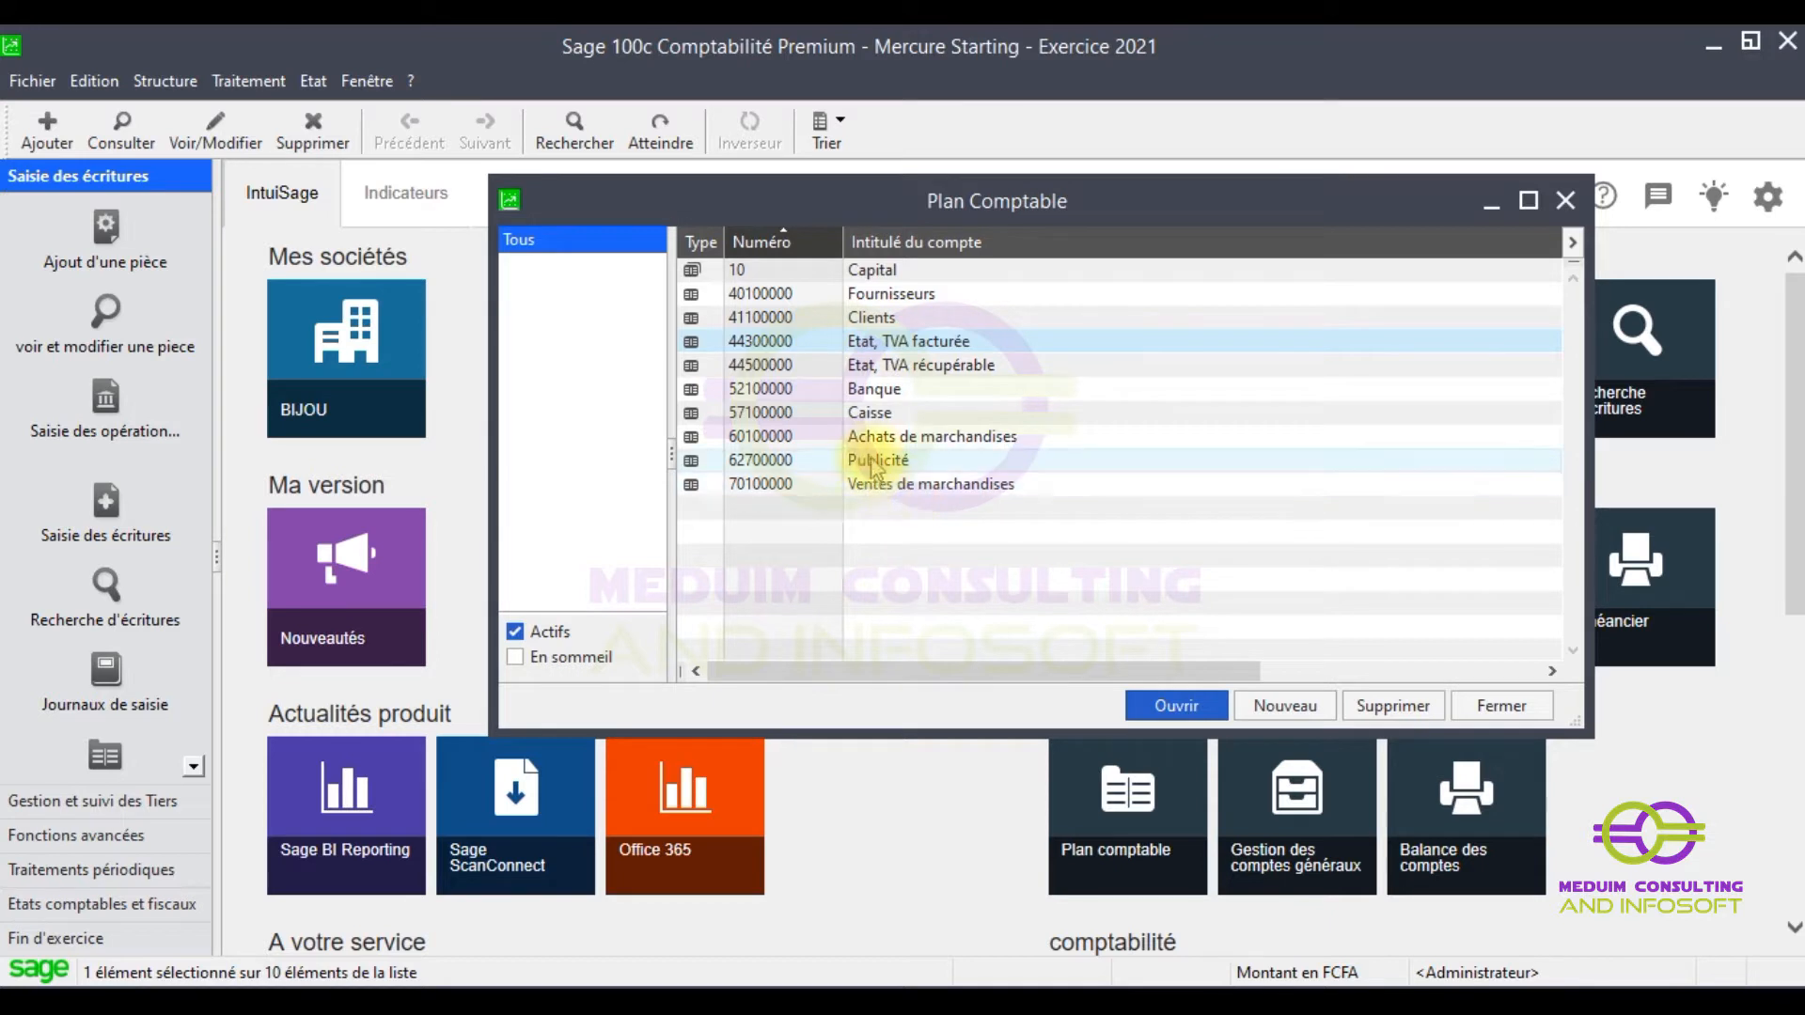
- Clear tax code C1925 from account 70100000 Ventes de marchandises and save
double_click(780, 484)
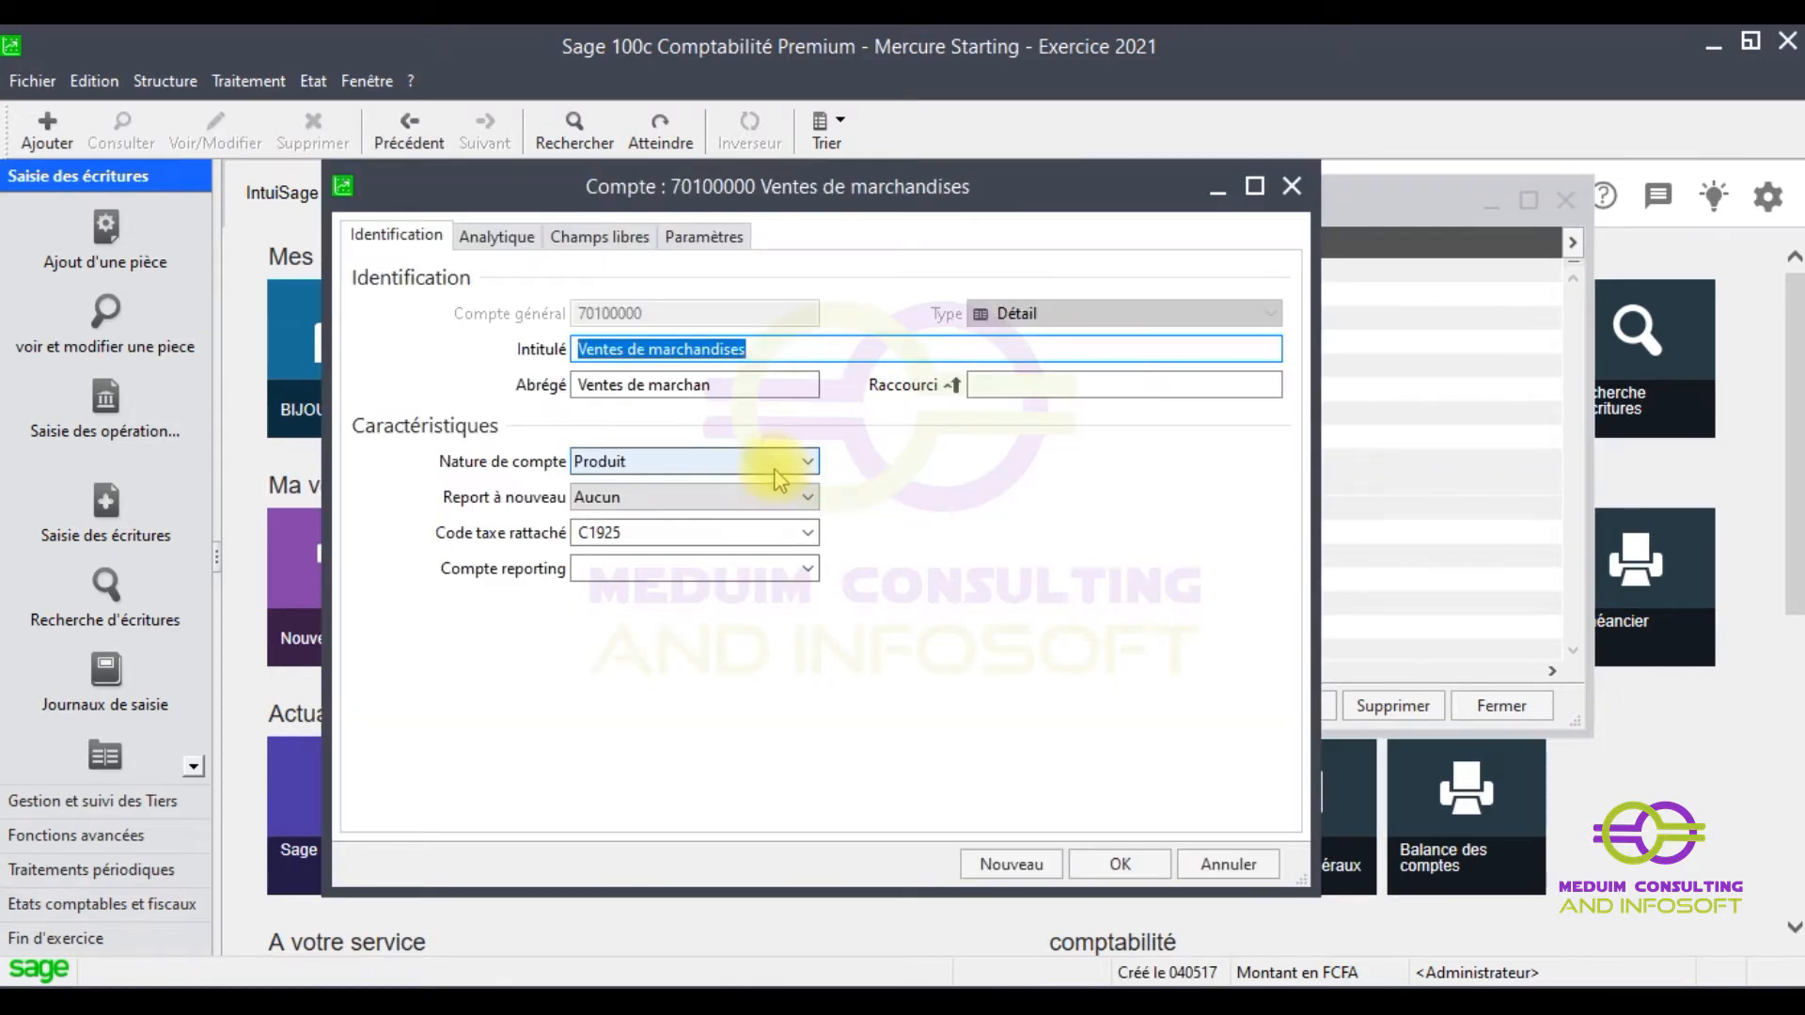
left_click(686, 532)
key("BackSpace")
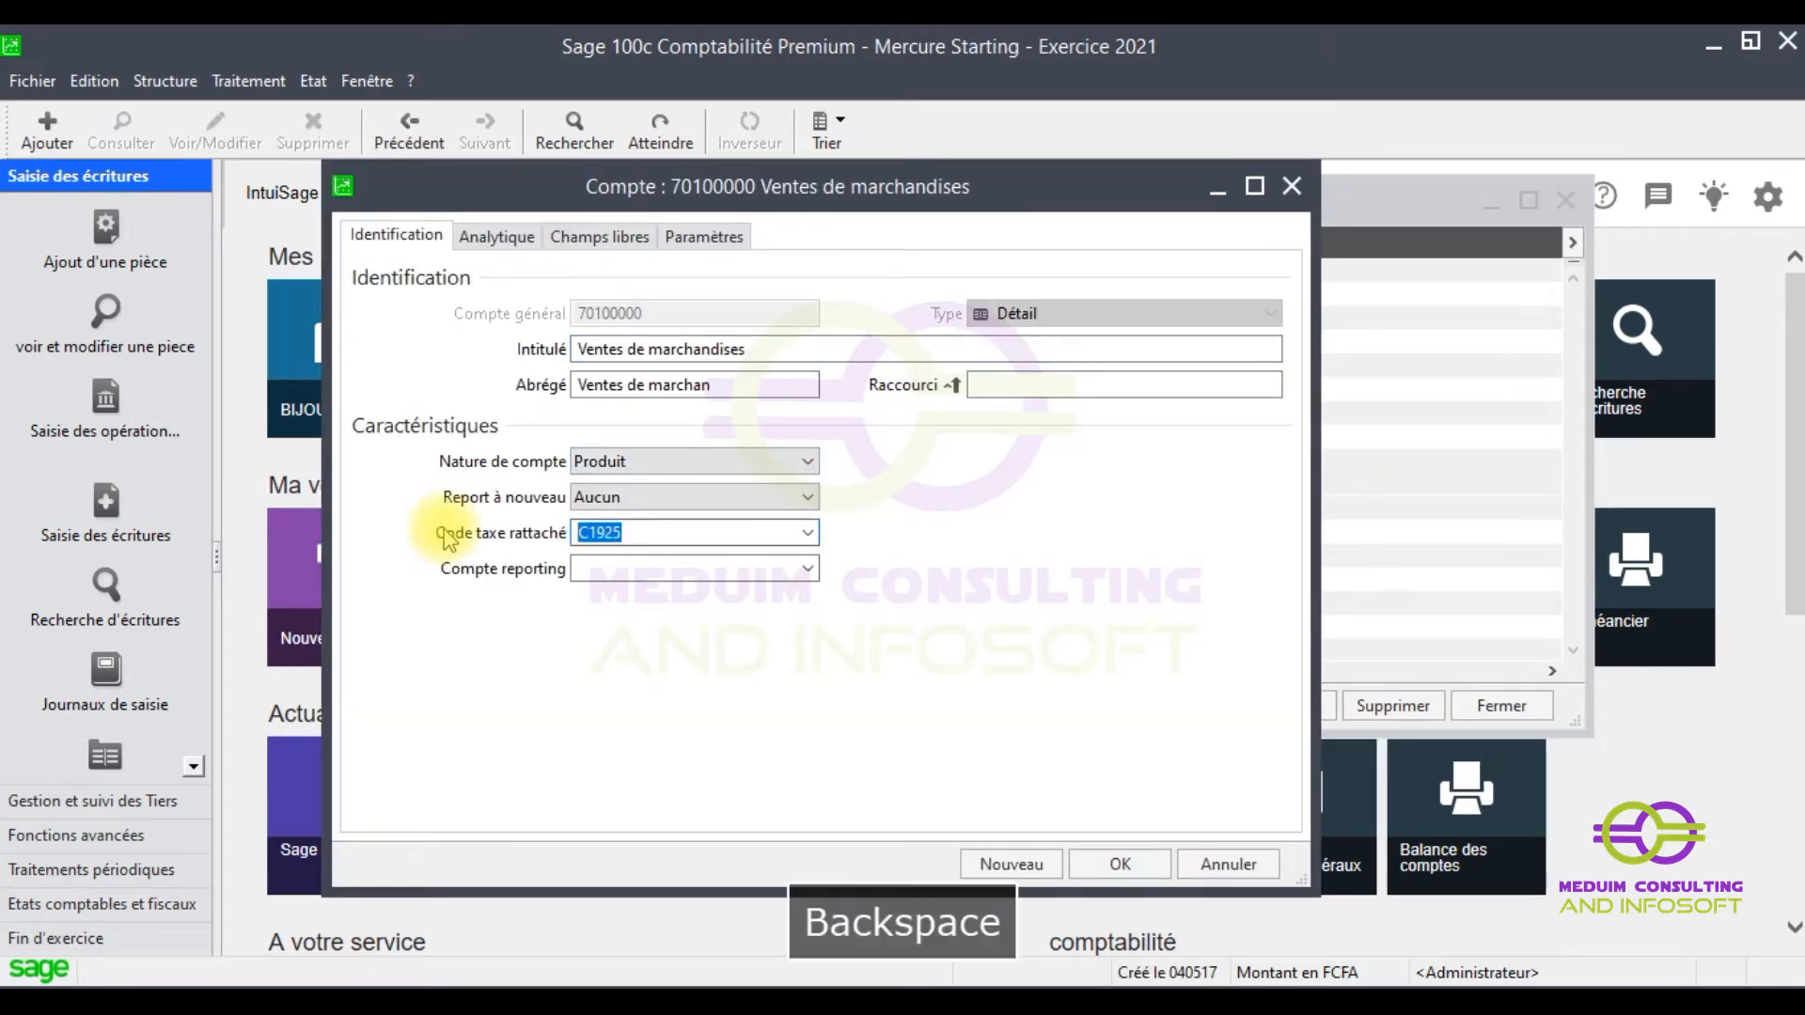
left_click(1136, 880)
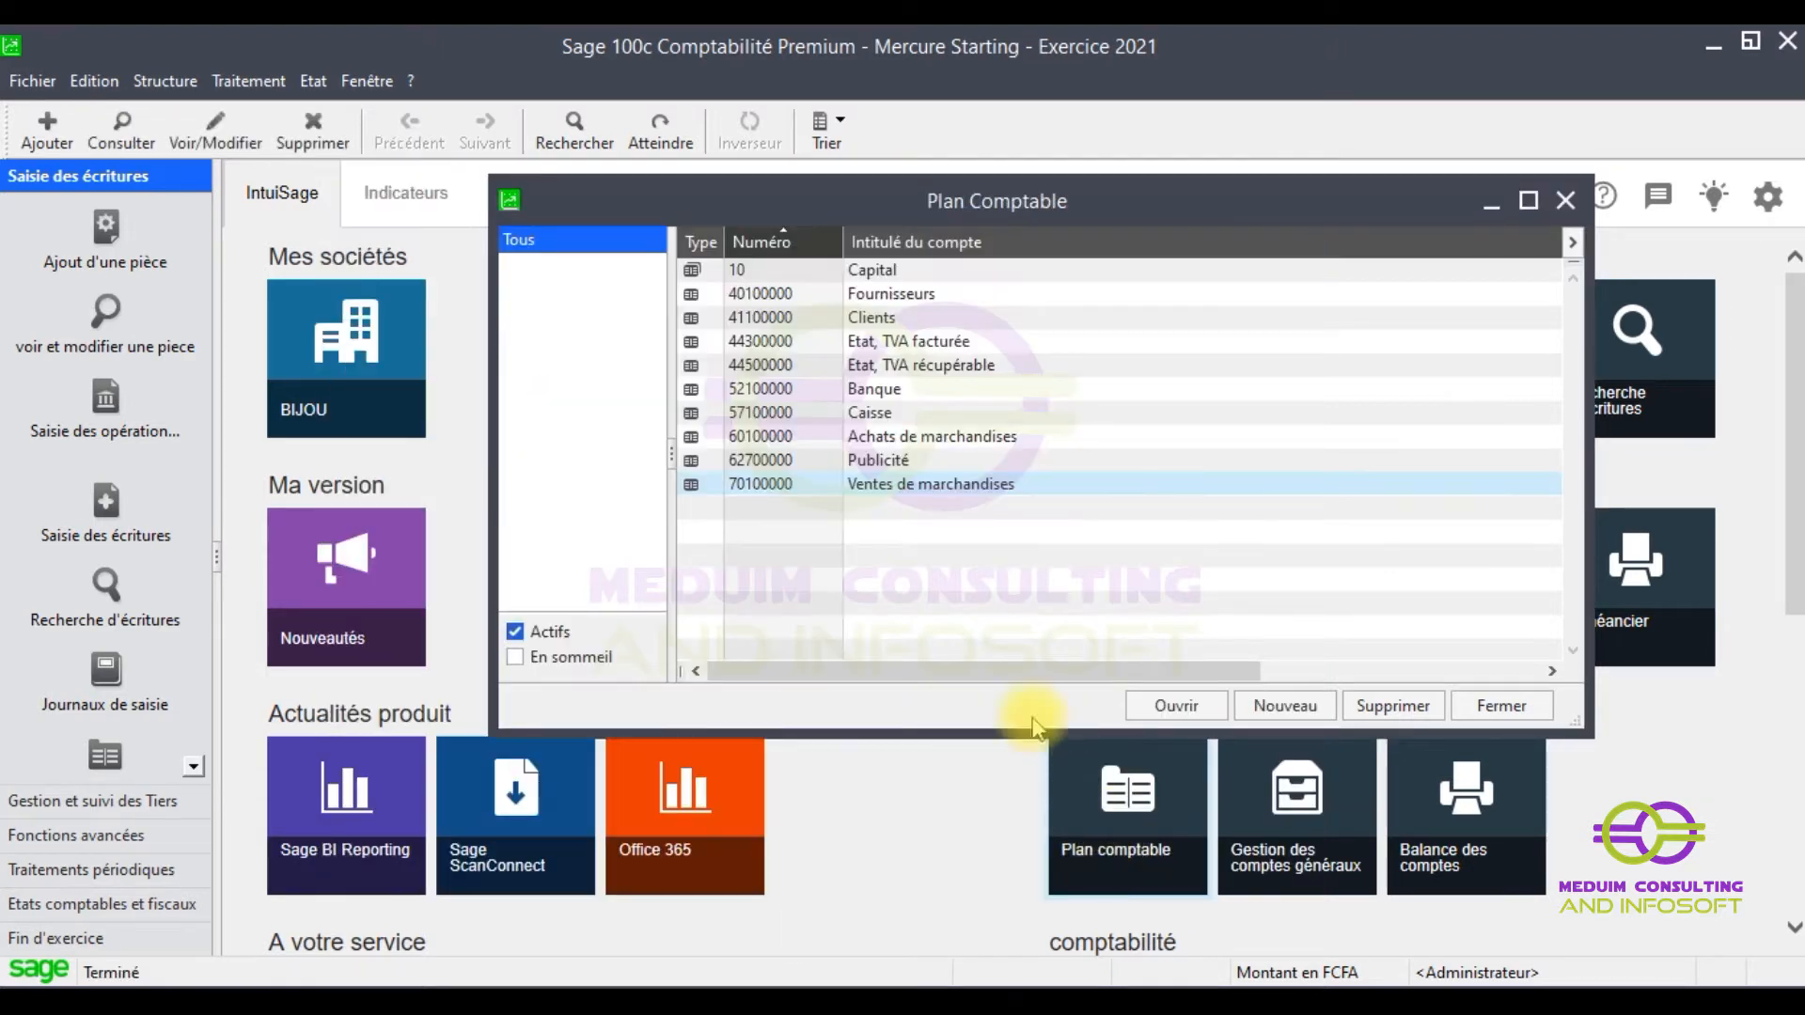
- Clear tax code D1925 from accounts 62700000 Publicité and 60100000 Achats de marchandises
left_click(846, 460)
double_click(846, 460)
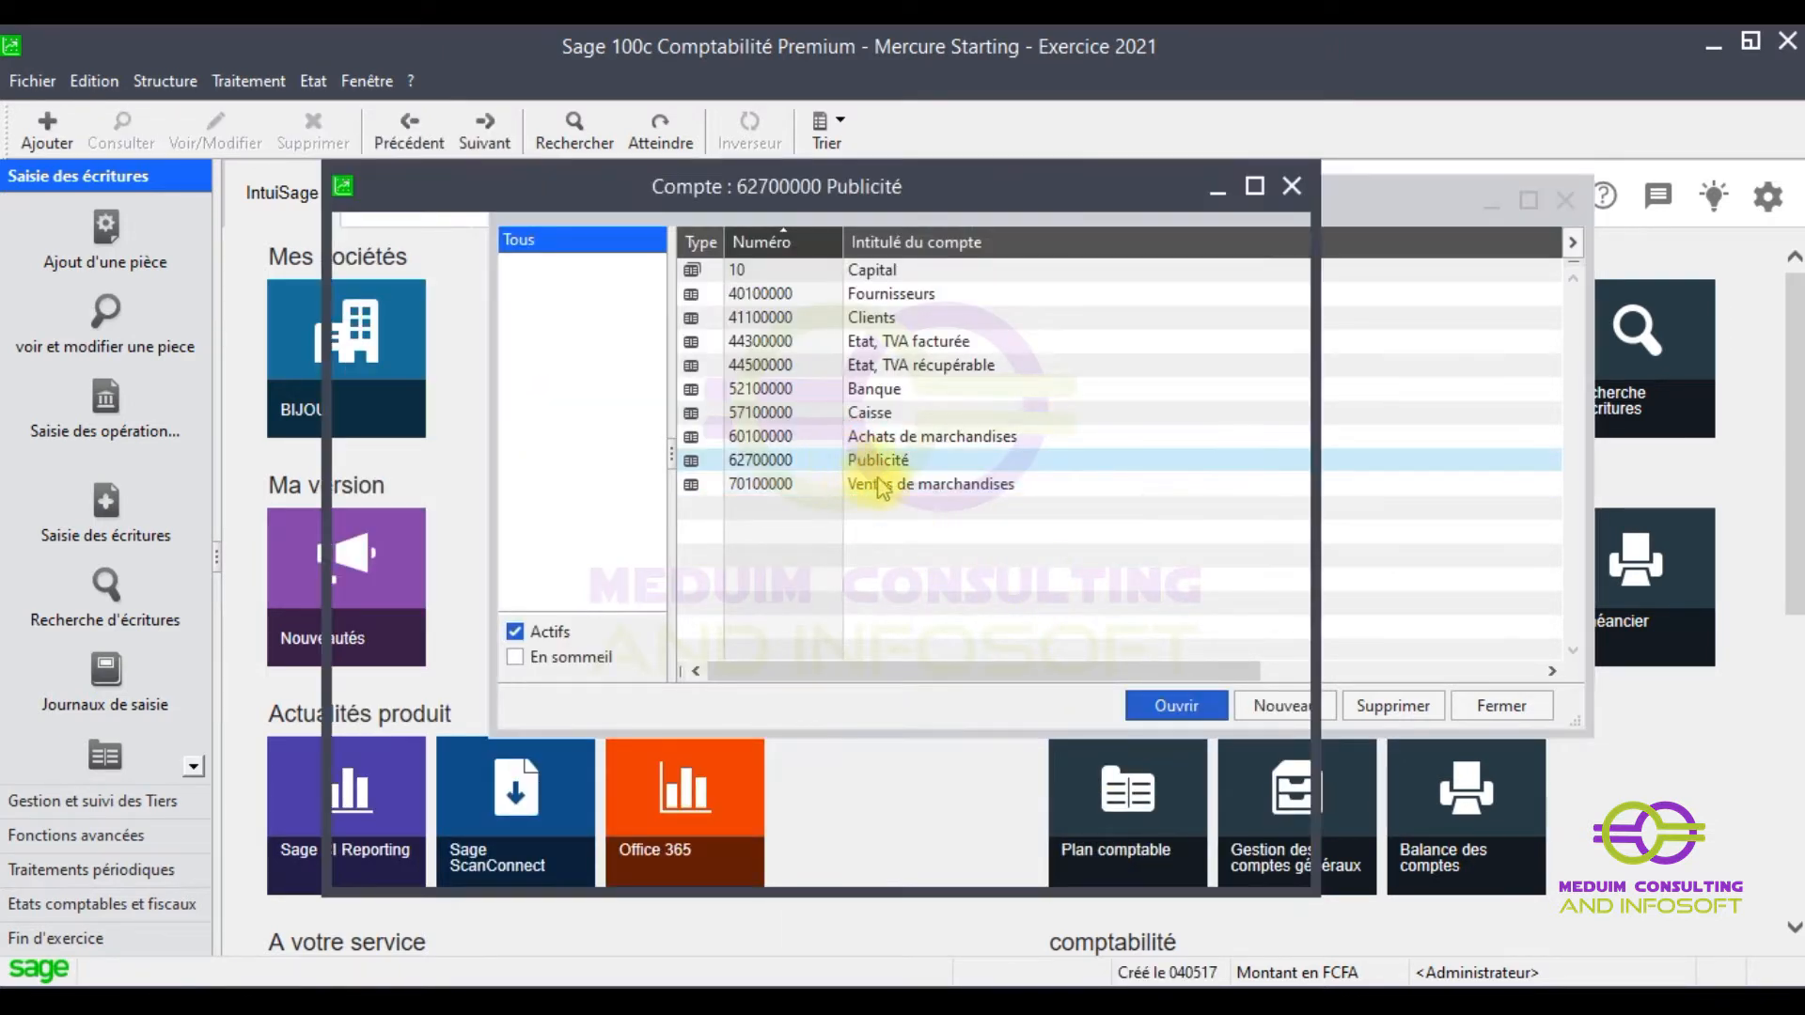
left_click(645, 532)
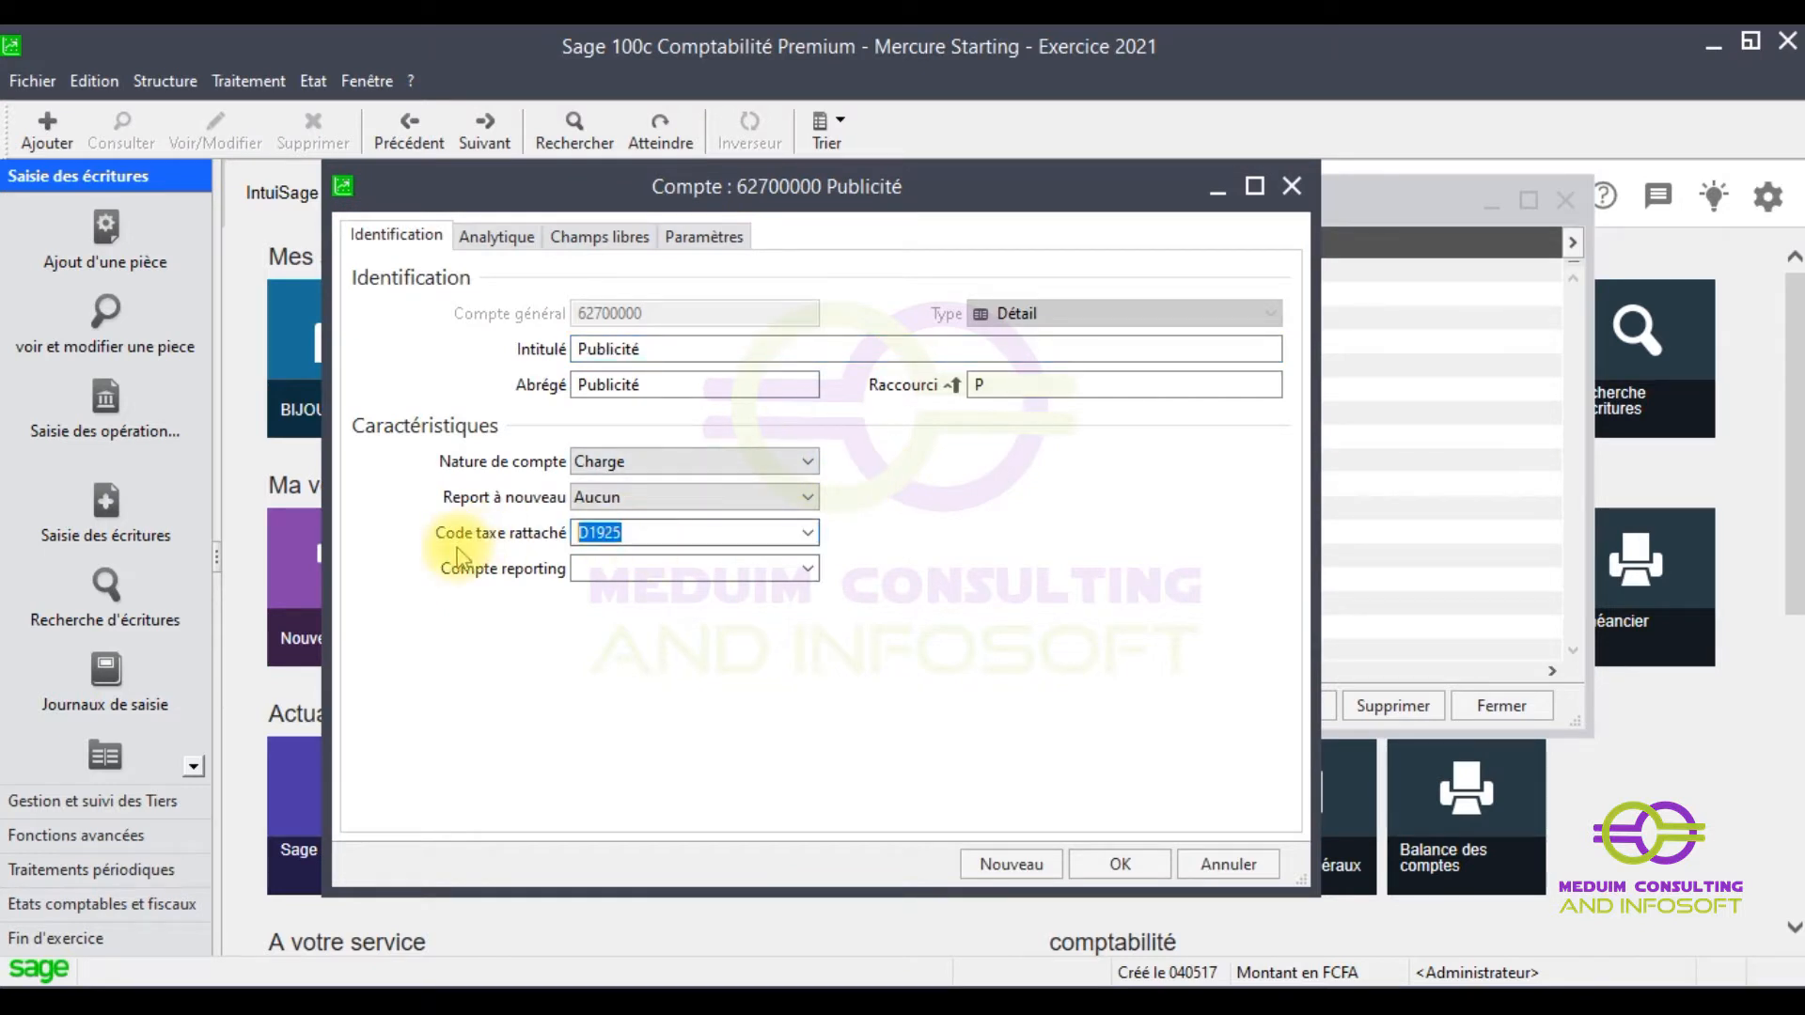
key("BackSpace")
left_click(1130, 861)
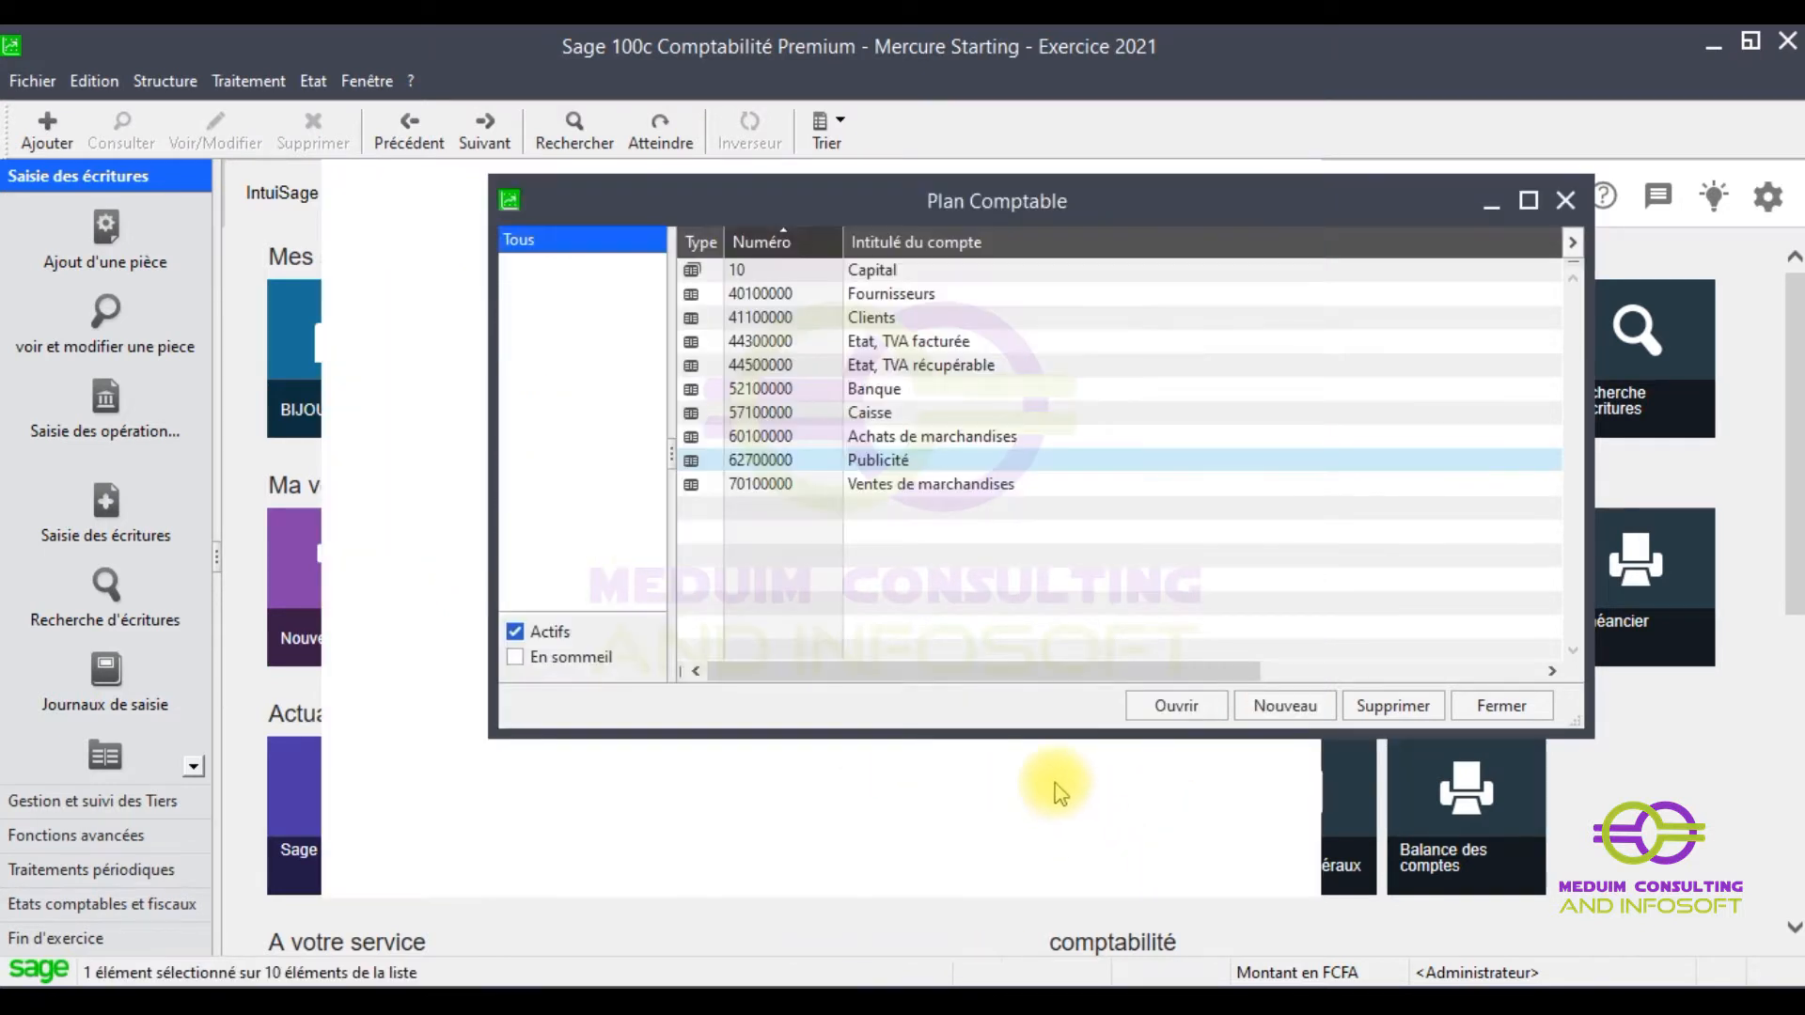
left_click(879, 437)
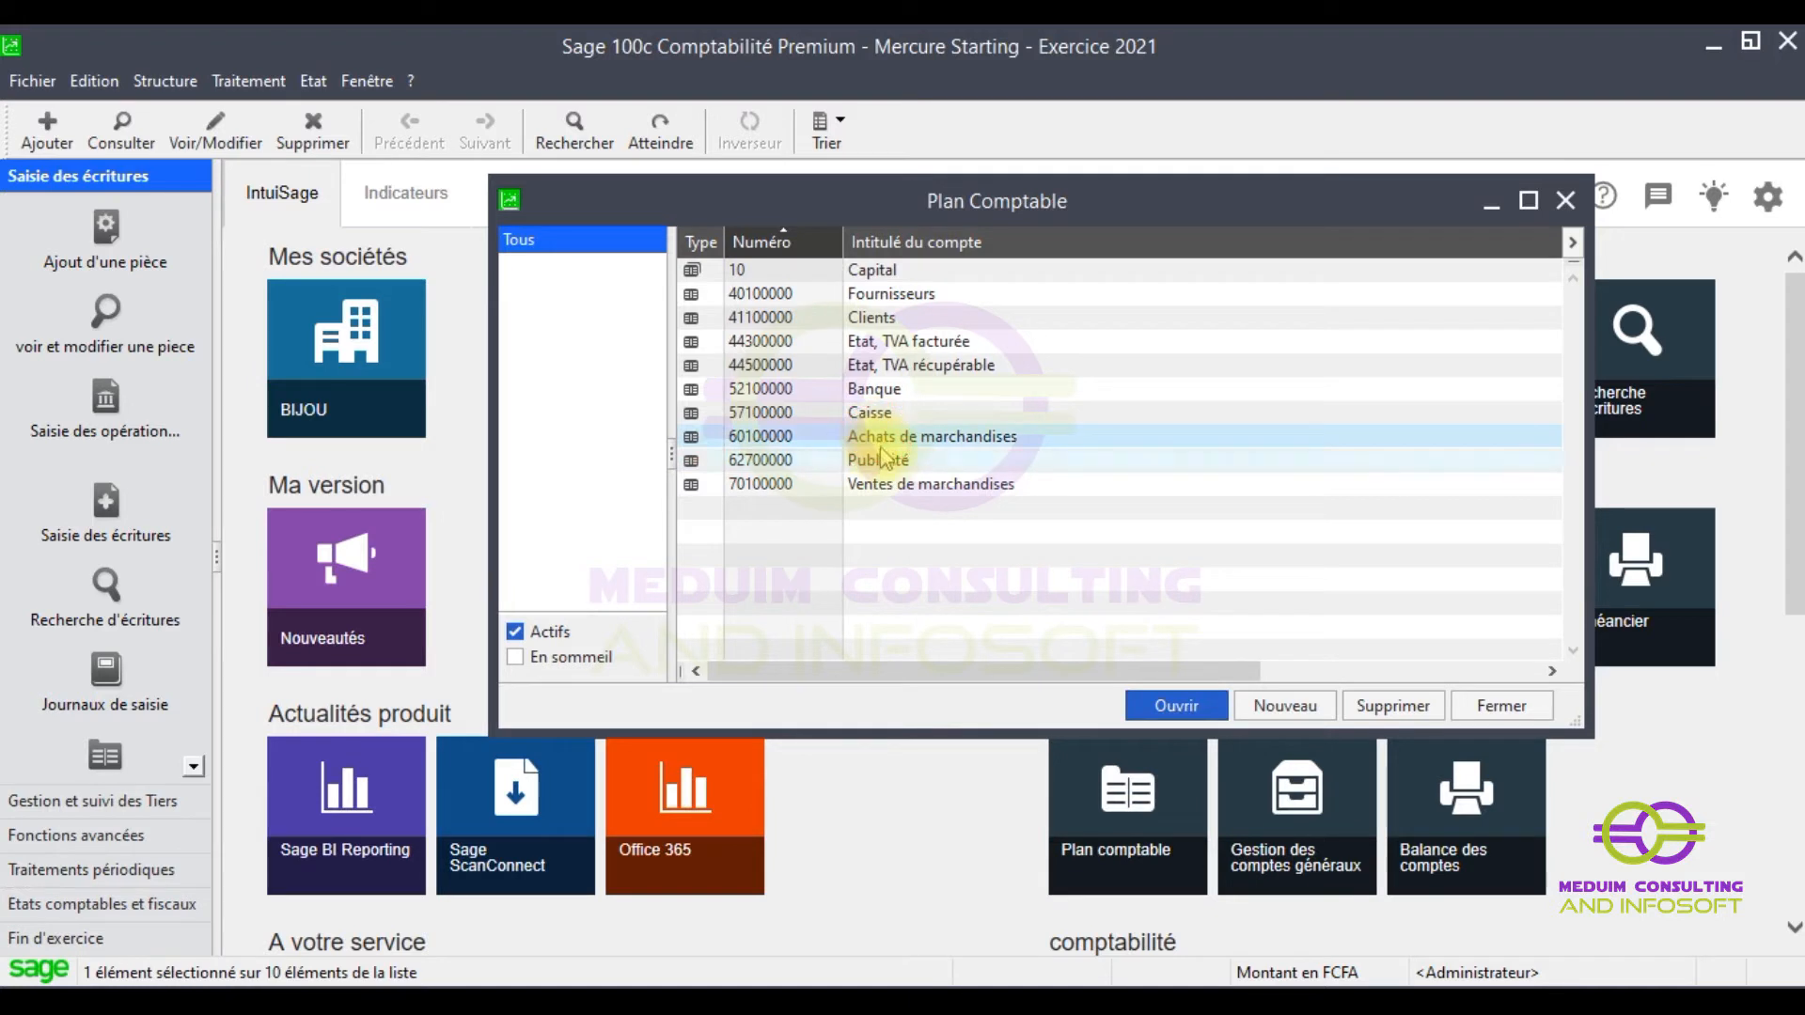
double_click(879, 438)
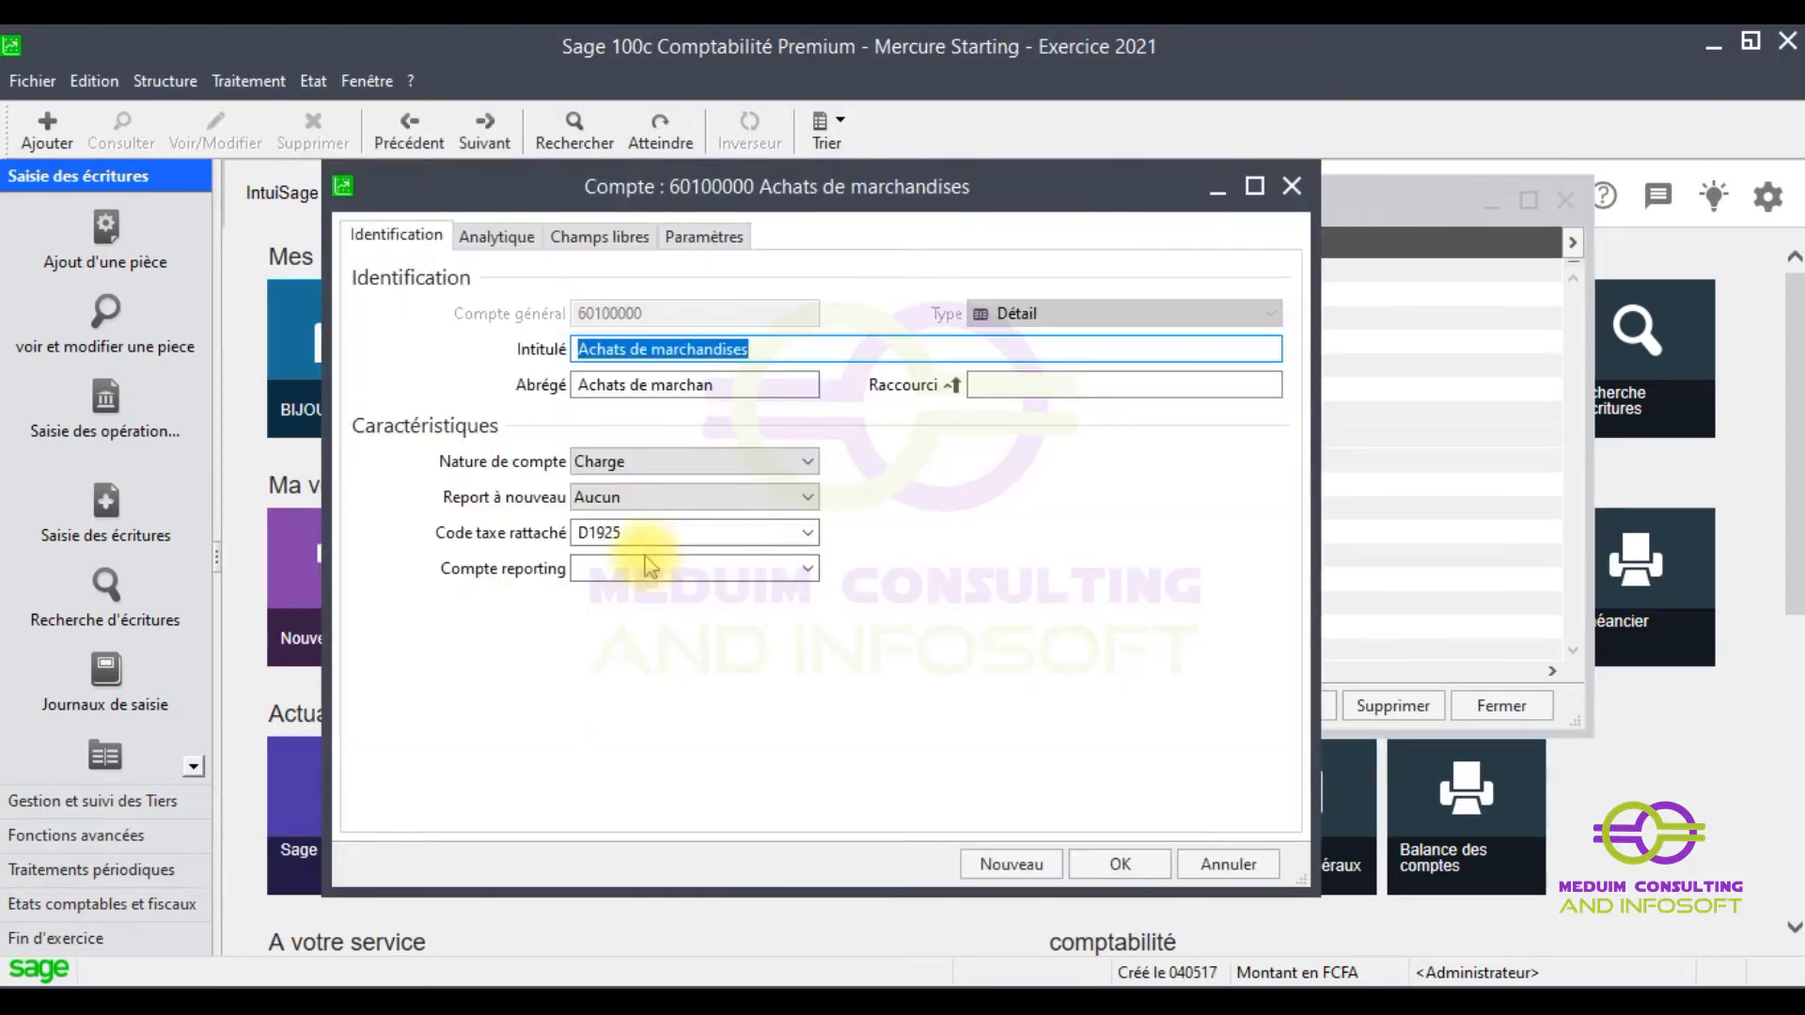
left_click(645, 532)
key("BackSpace")
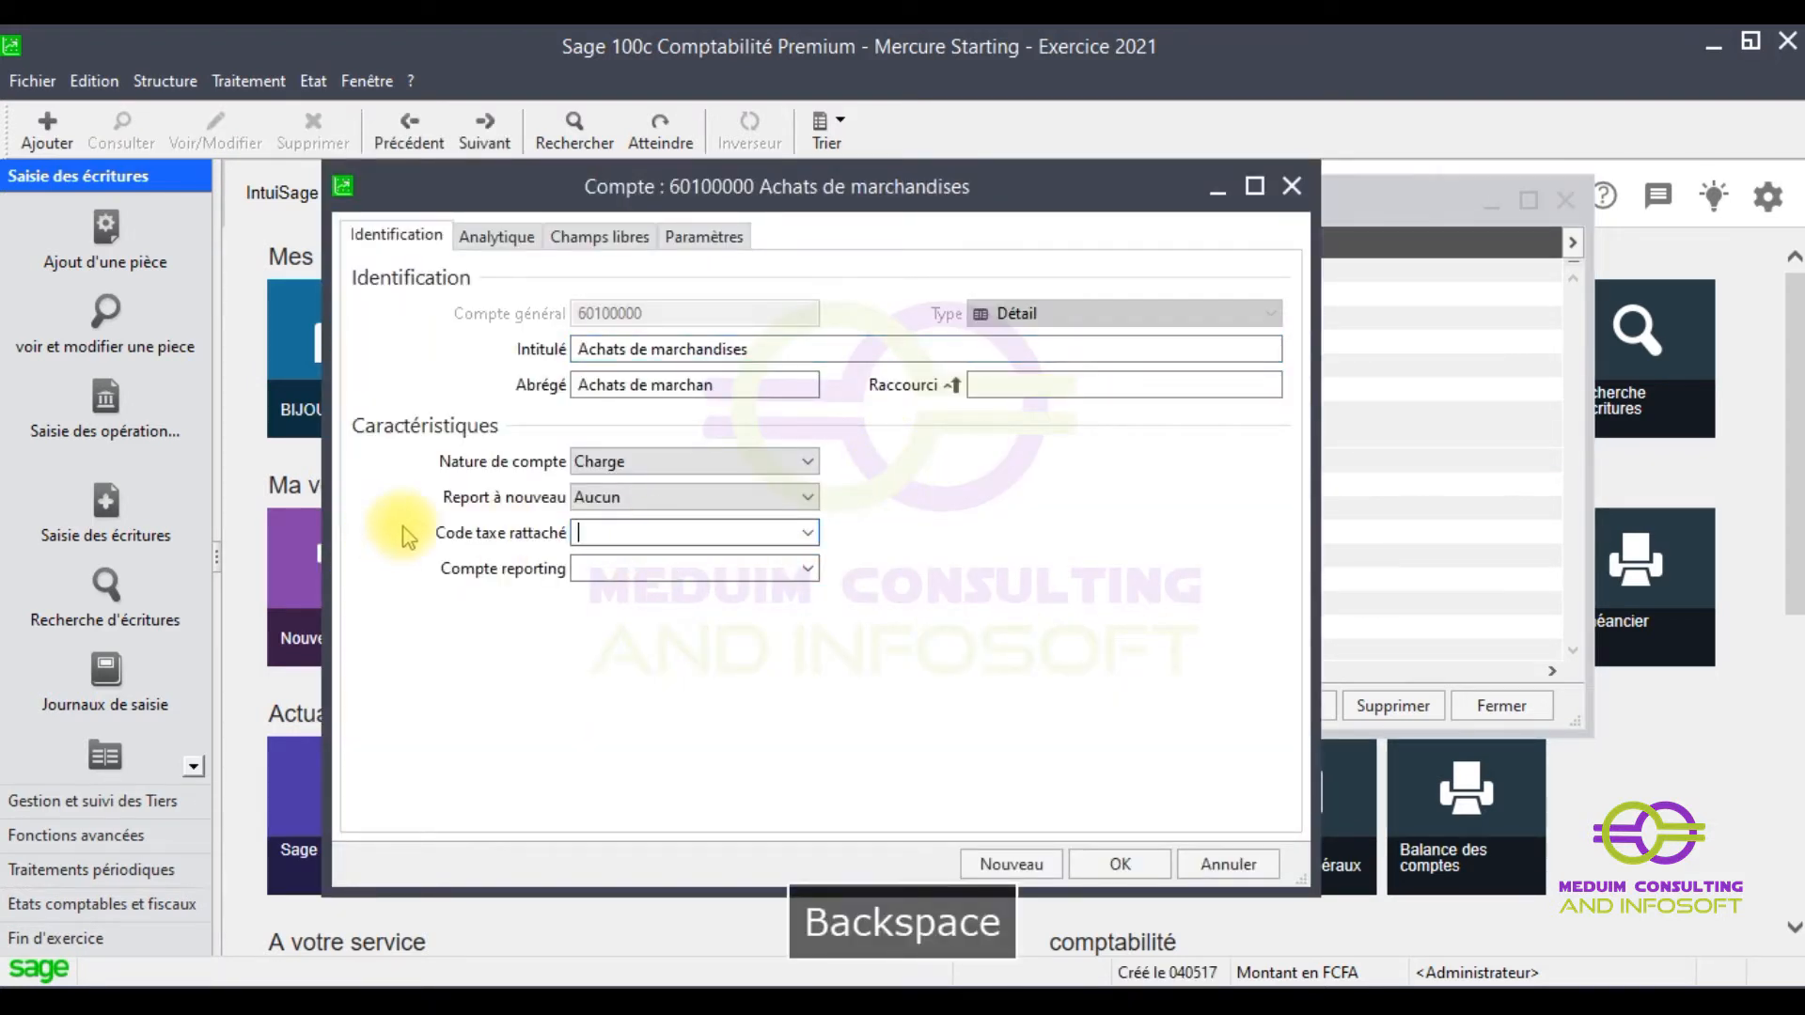
left_click(1128, 864)
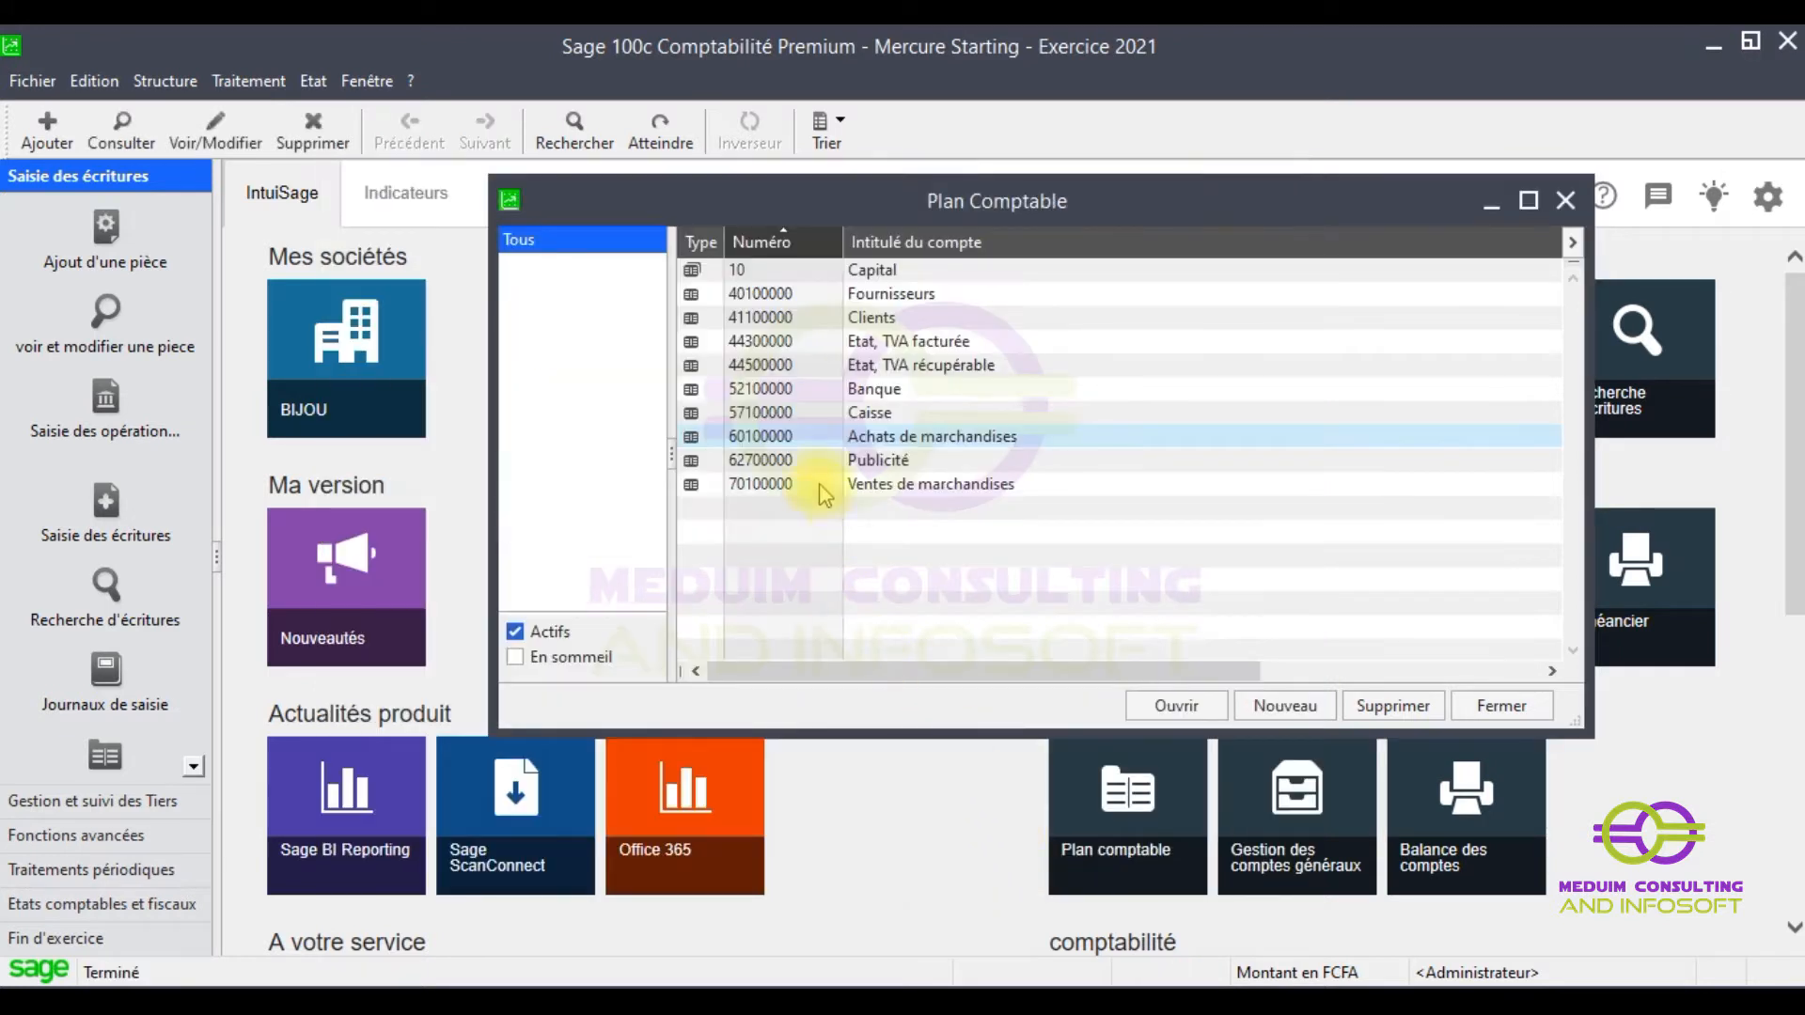
- Open account 44500000 Etat, TVA récupérable to check it, then close it unchanged
left_click(904, 371)
double_click(905, 372)
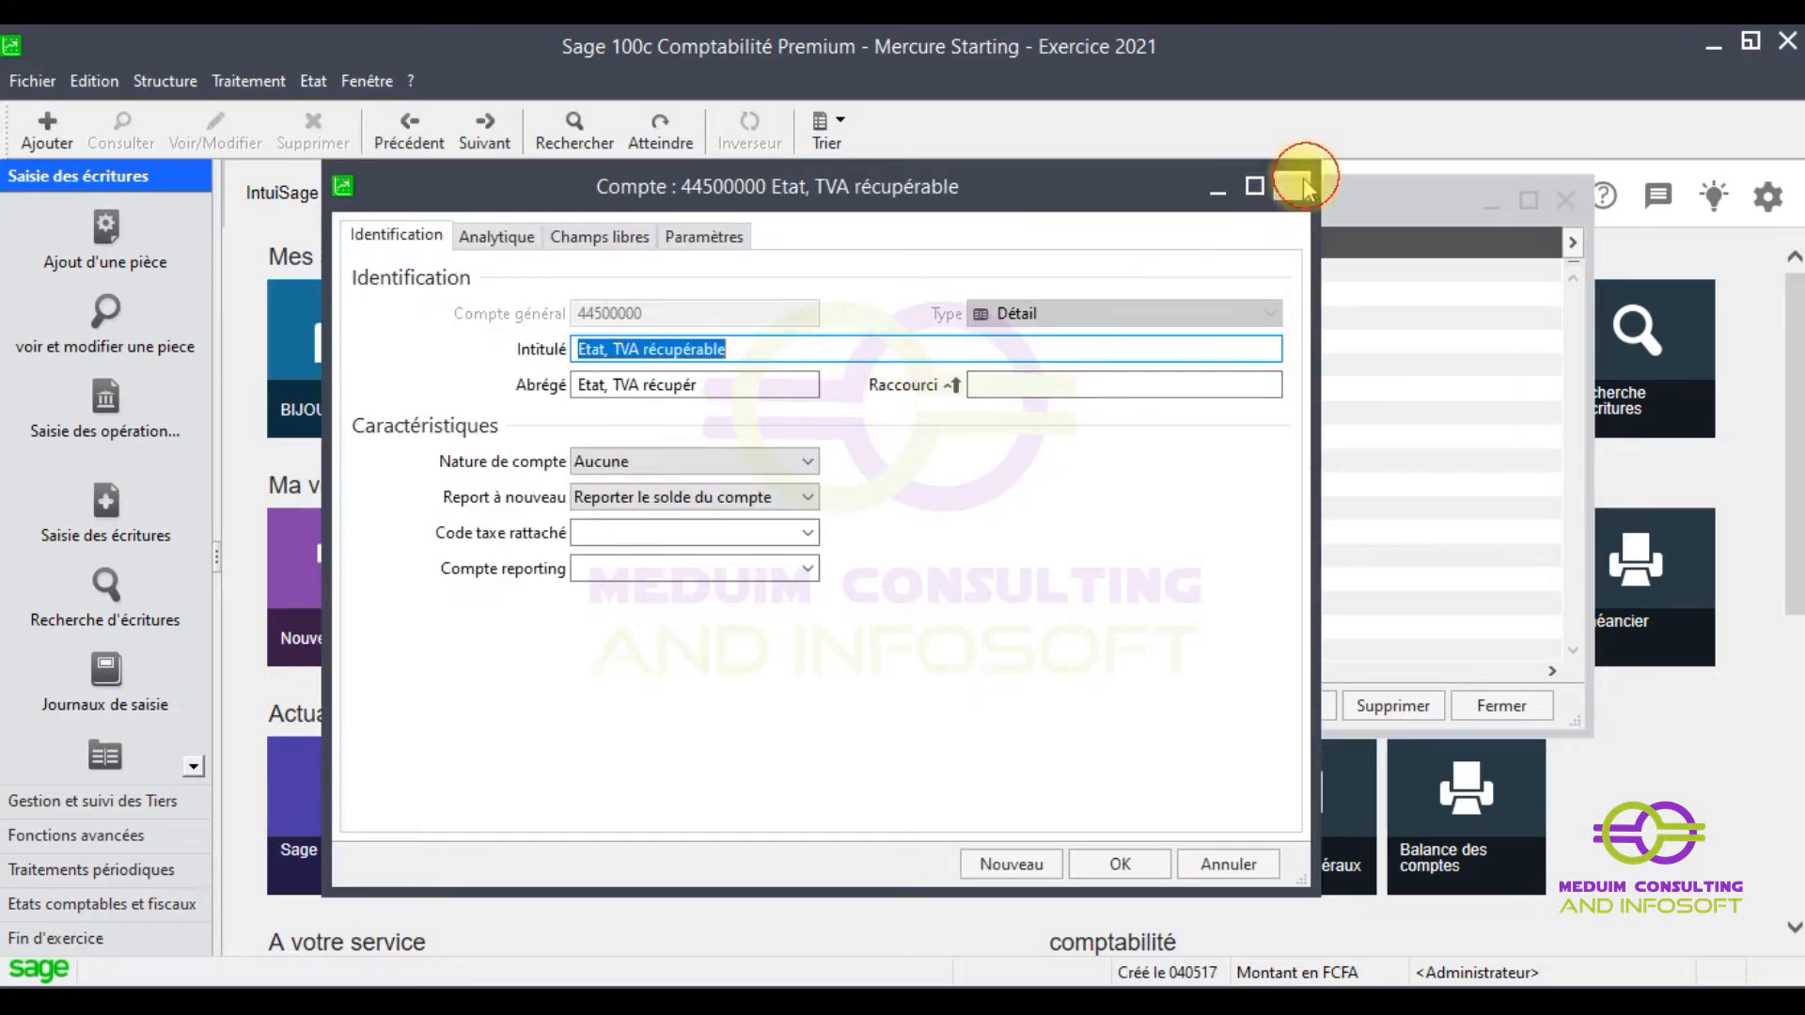
left_click(1291, 185)
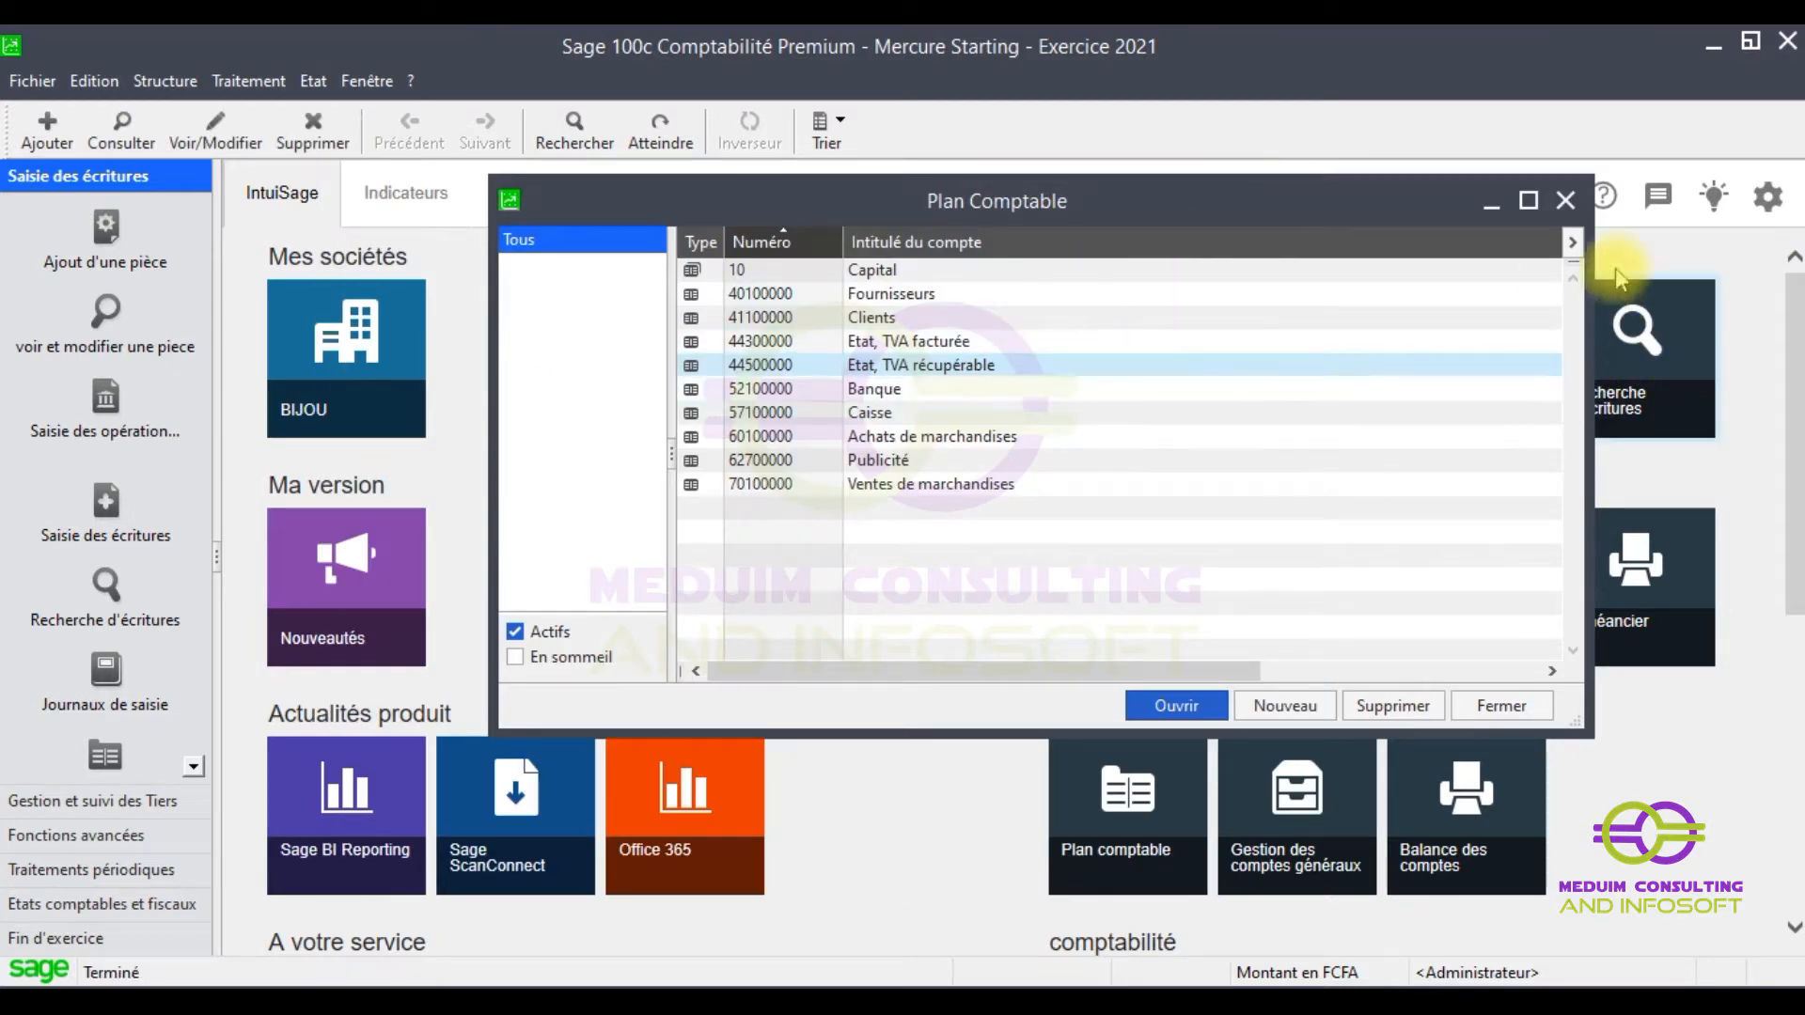
- Close the chart of accounts and open tax code C1925 from Taux de taxes
left_click(1566, 201)
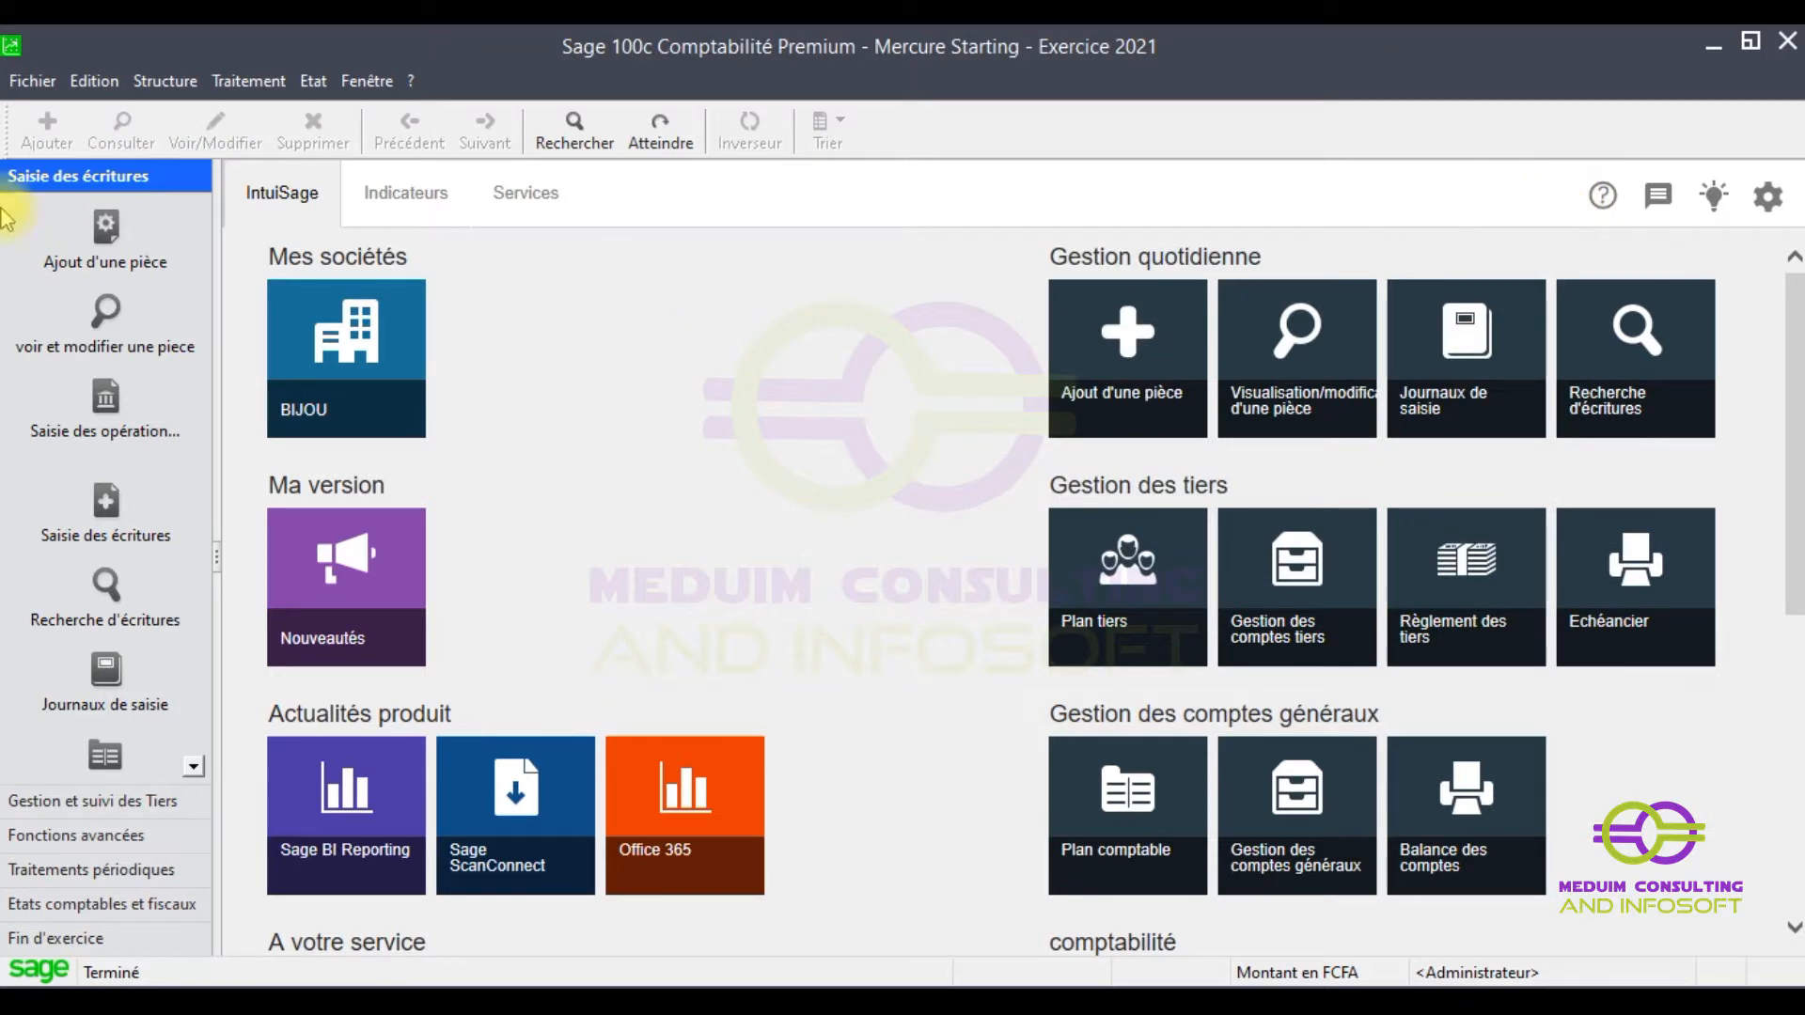
left_click(183, 92)
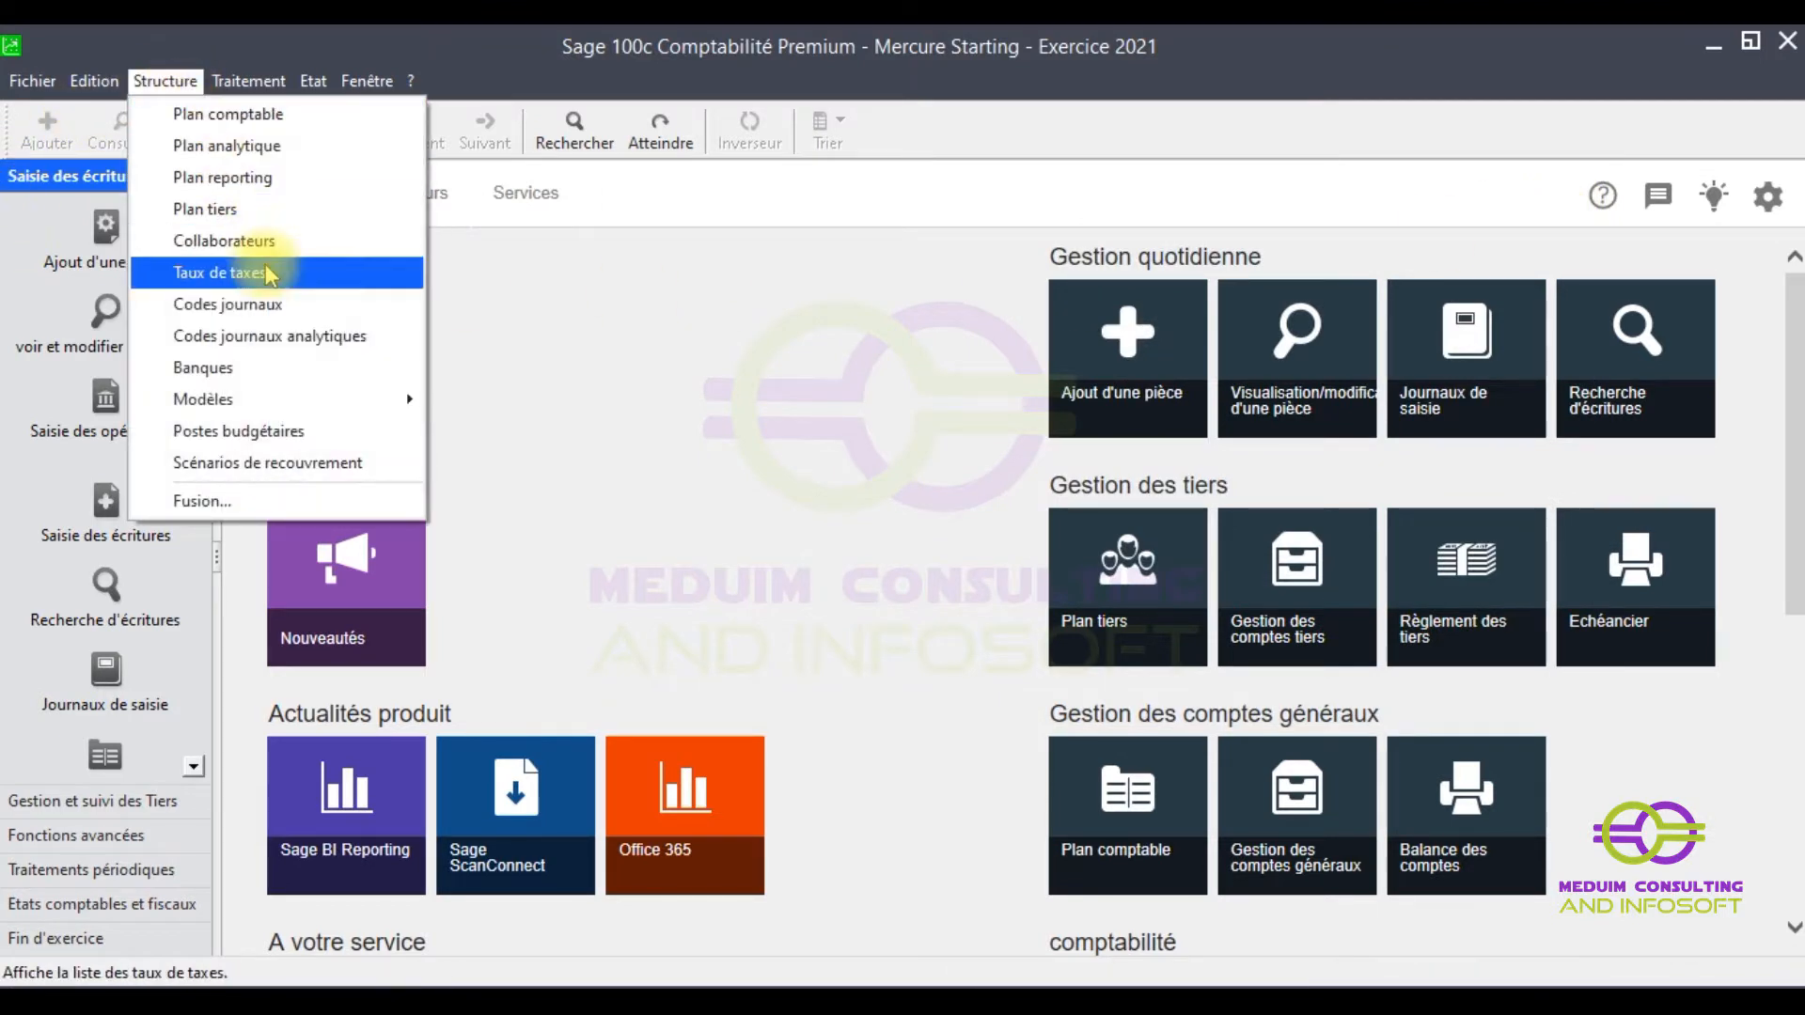
left_click(252, 273)
double_click(654, 310)
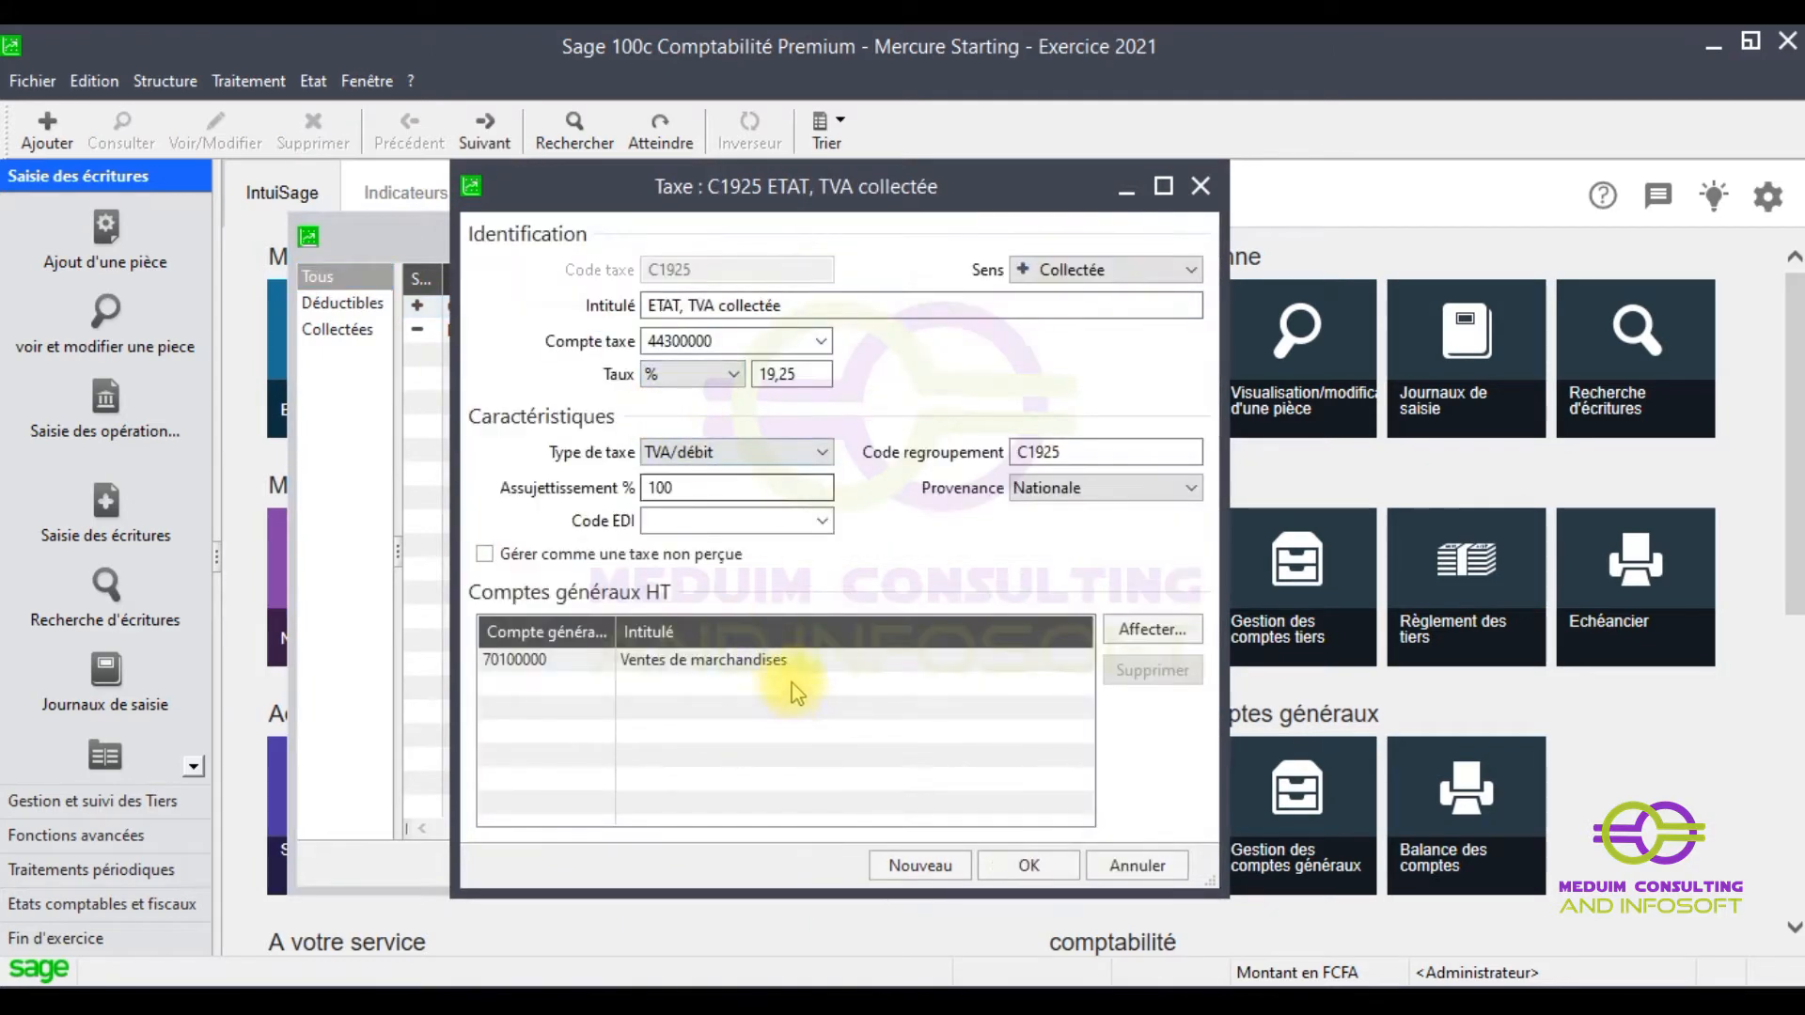
- Delete account 70100000 from tax code C1925, confirm, and save
left_click(695, 665)
right_click(696, 662)
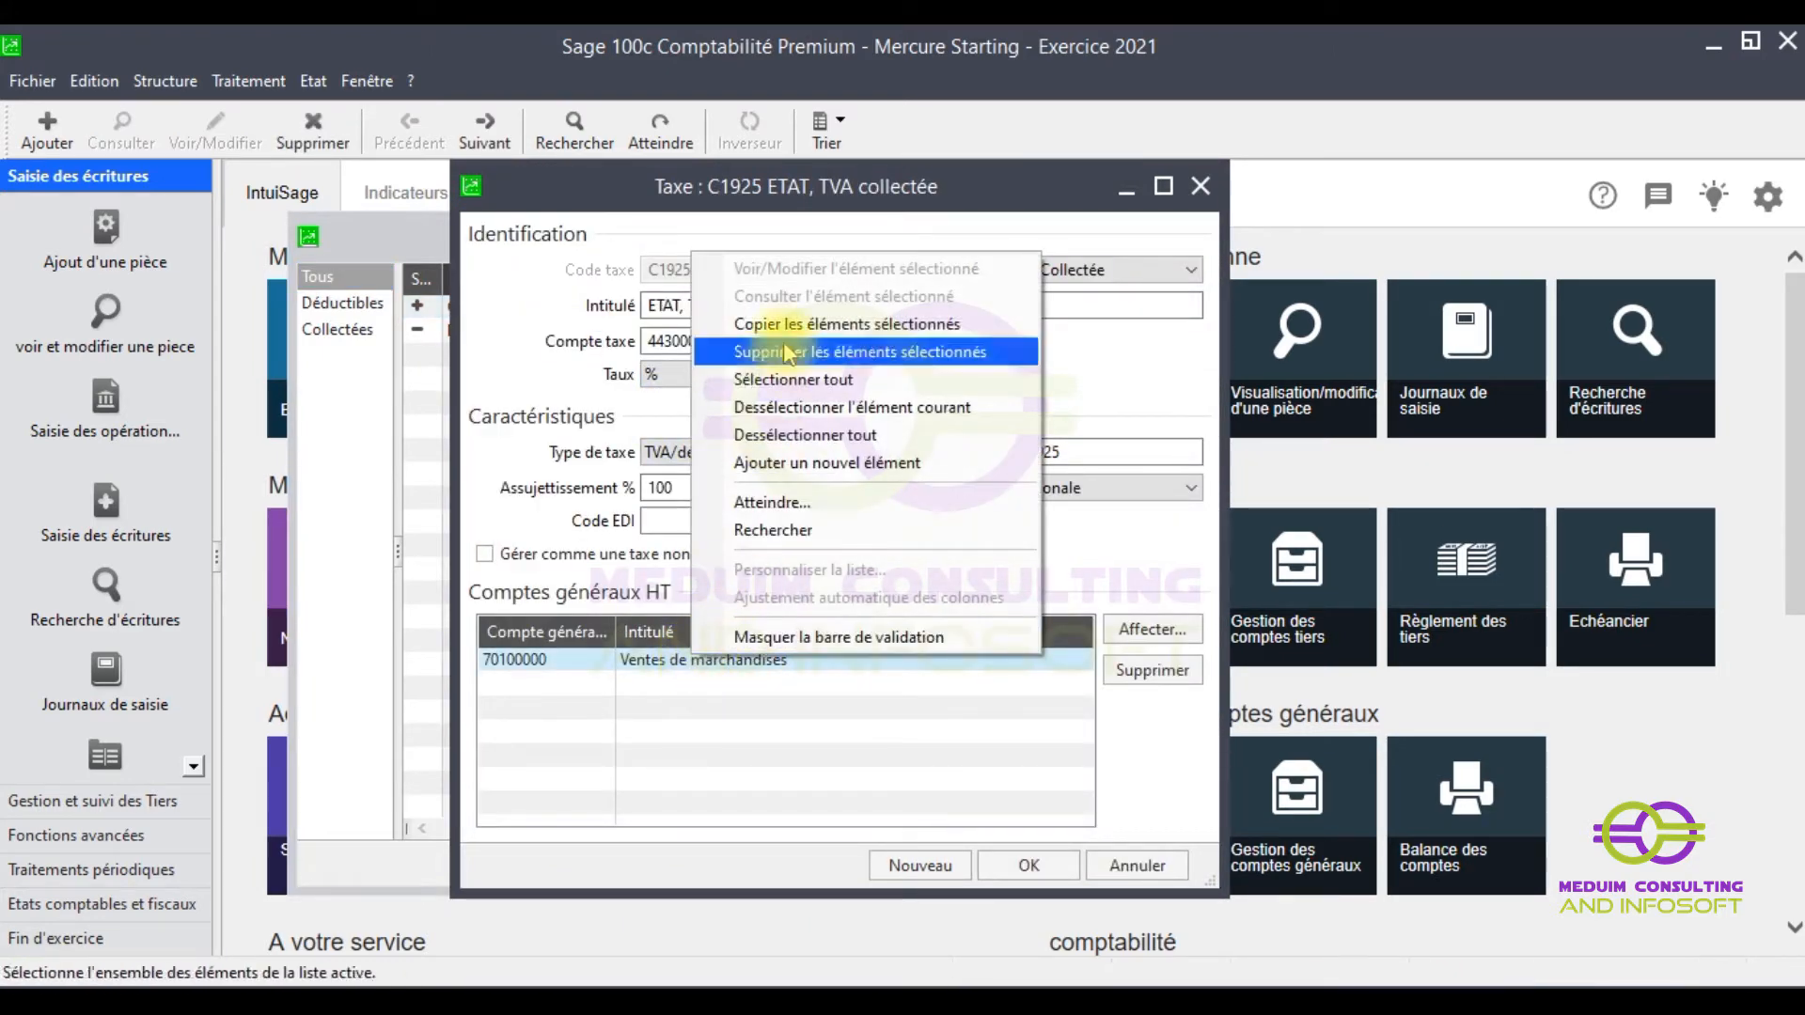
left_click(776, 354)
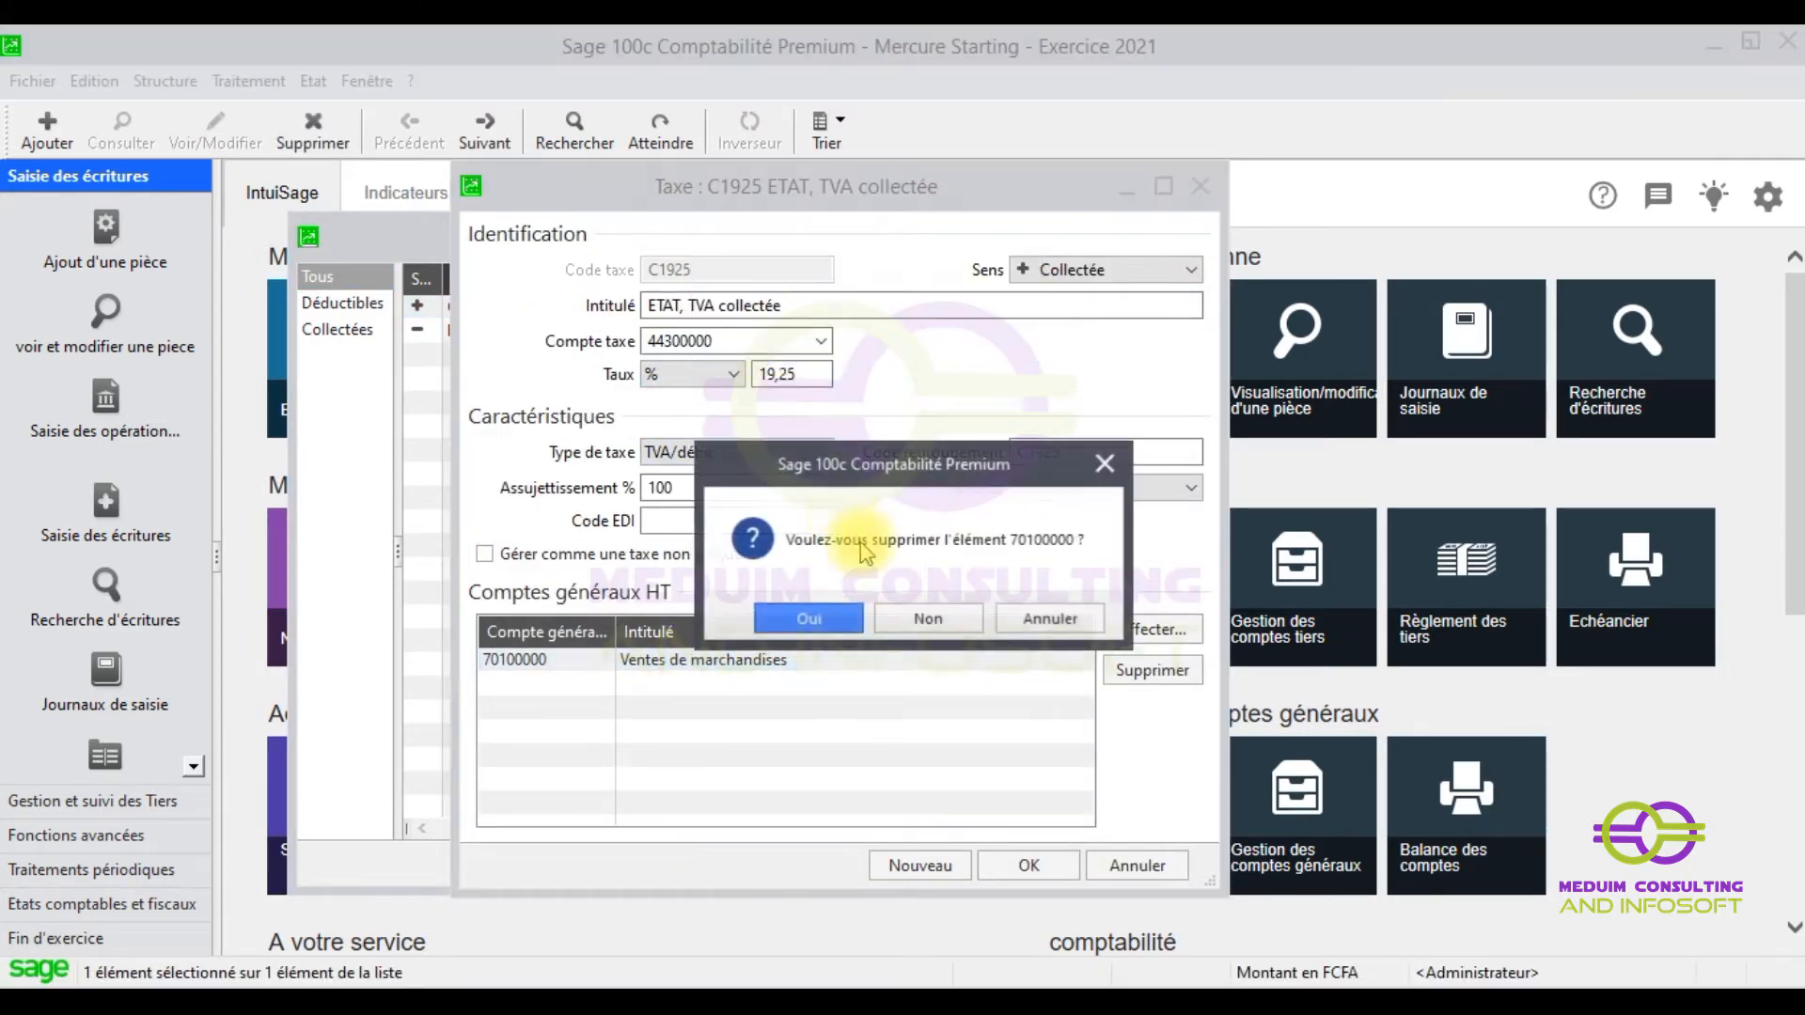
left_click(798, 615)
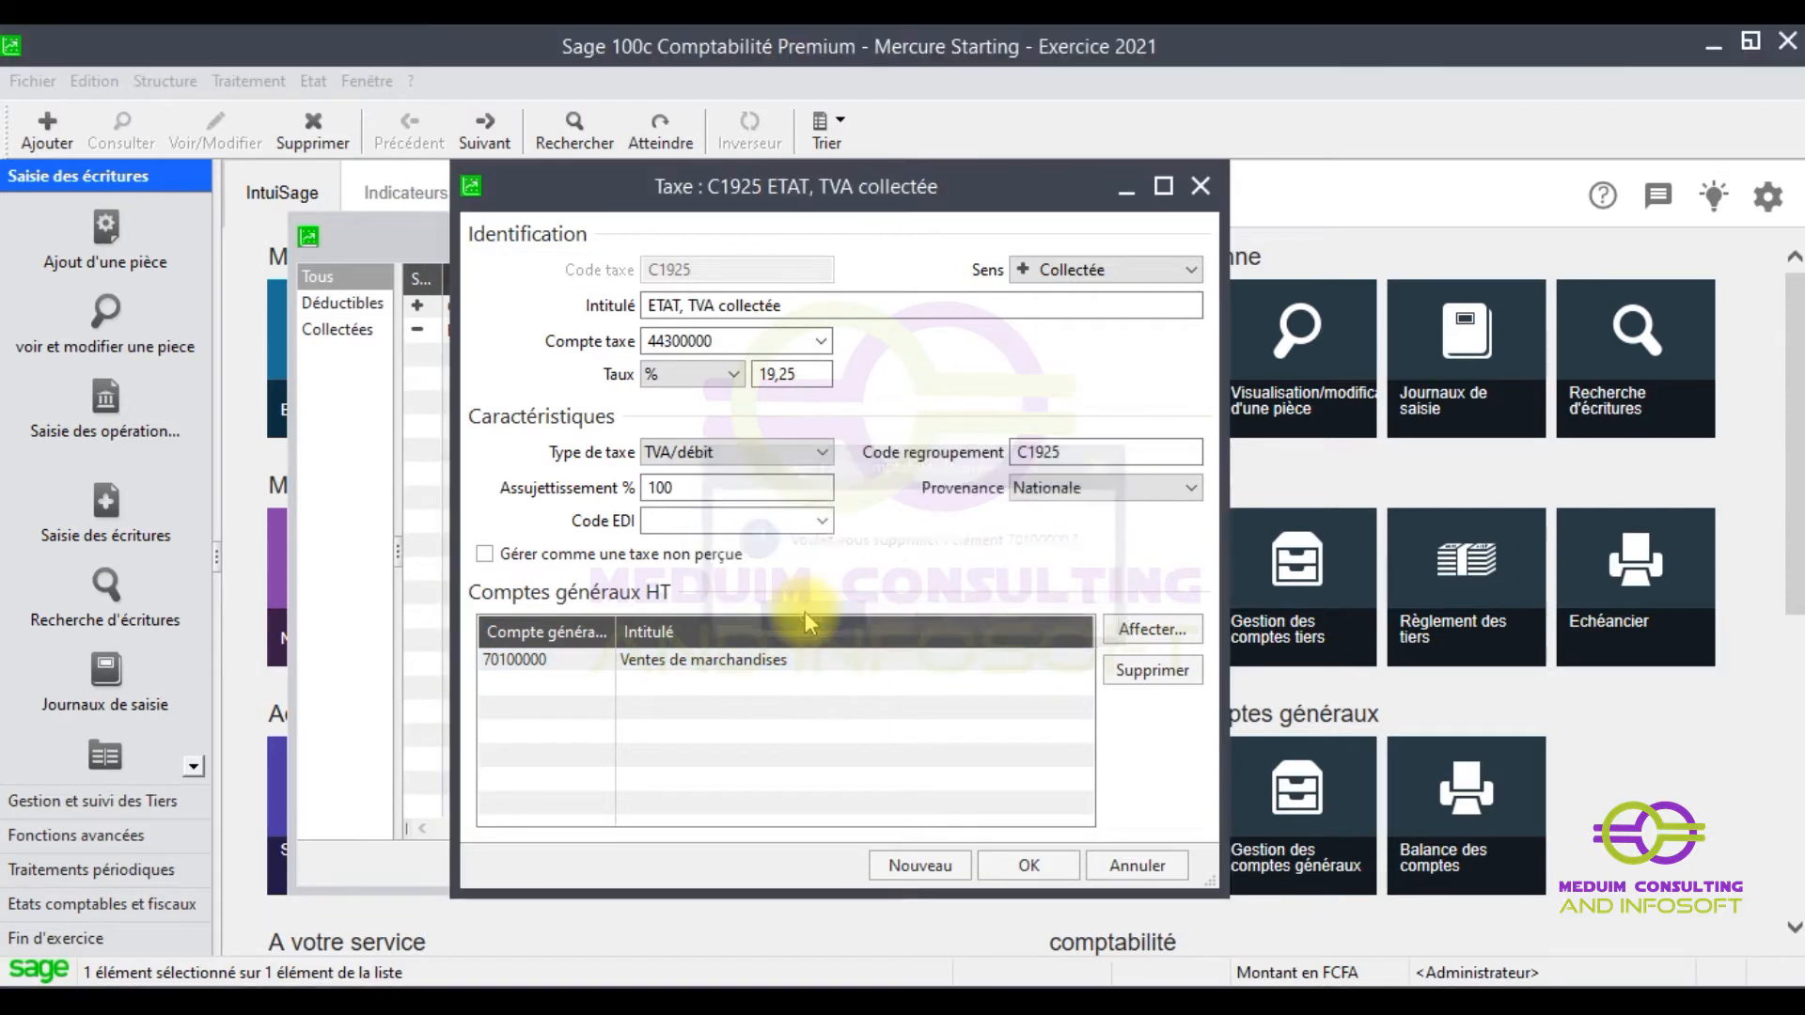
left_click(1028, 863)
double_click(624, 329)
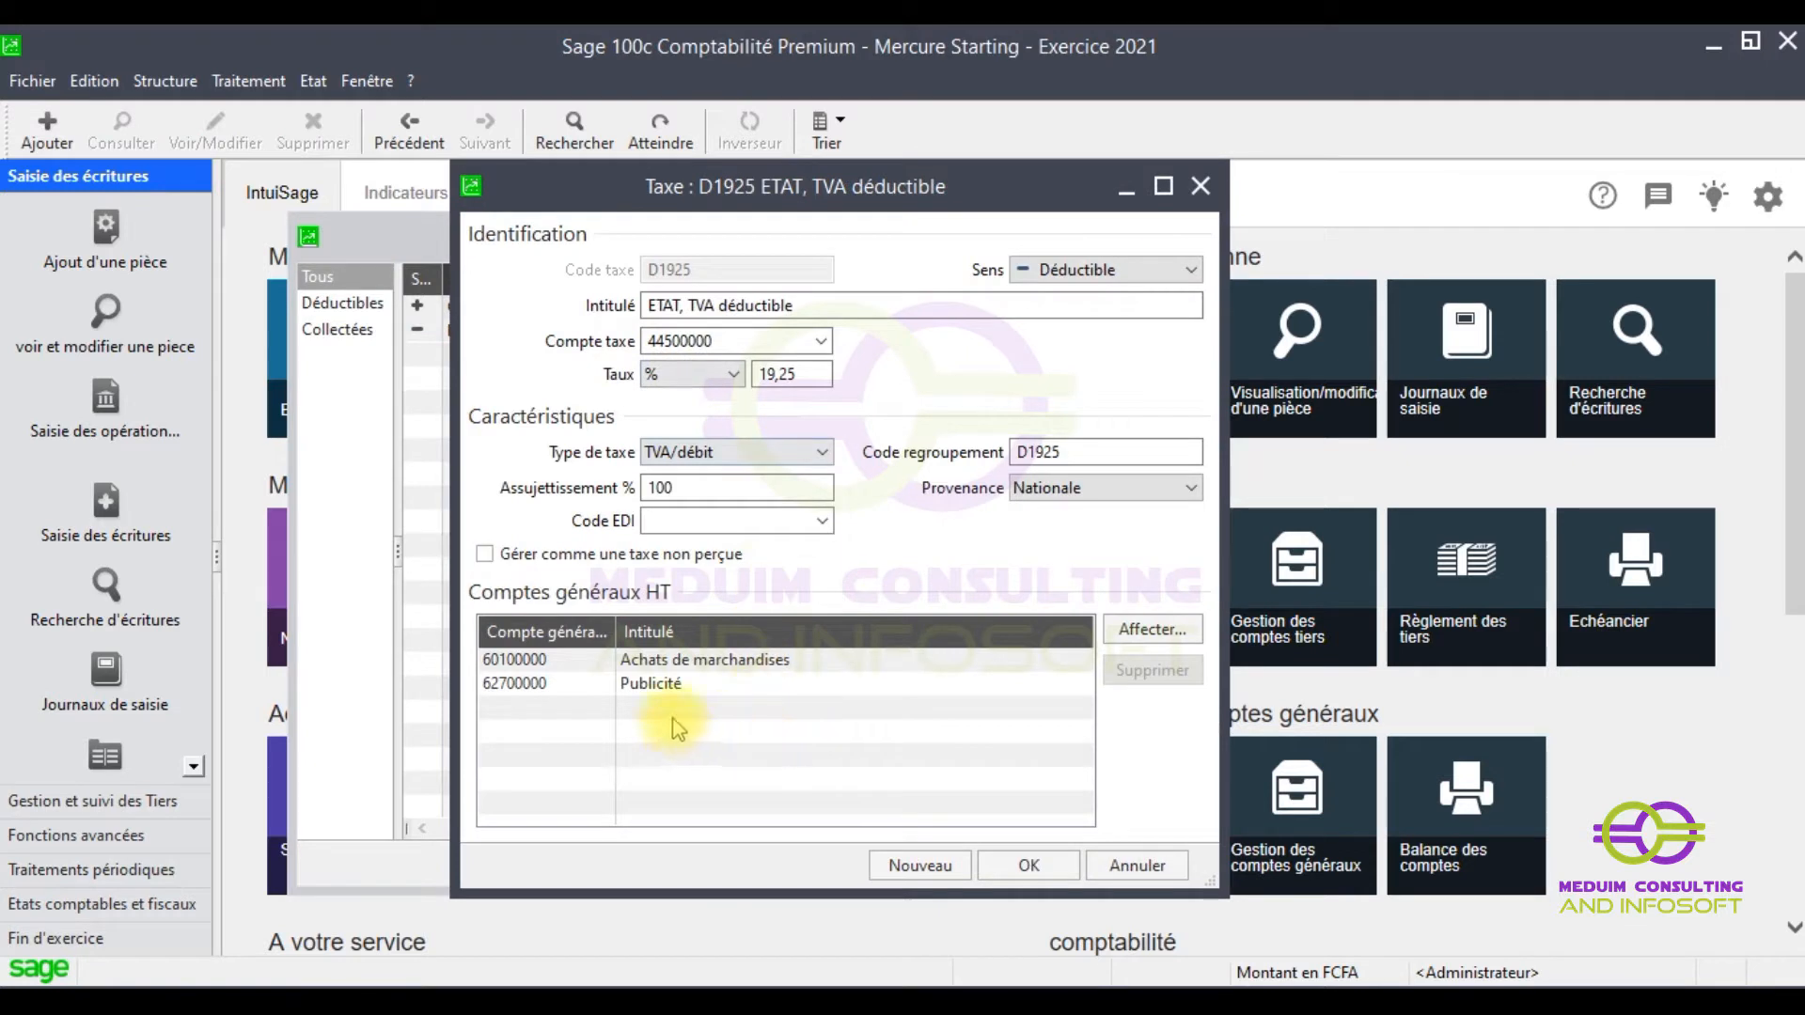
- Select accounts 62700000 and 60100000 in D1925, delete them, and confirm the first removal
left_click(666, 683)
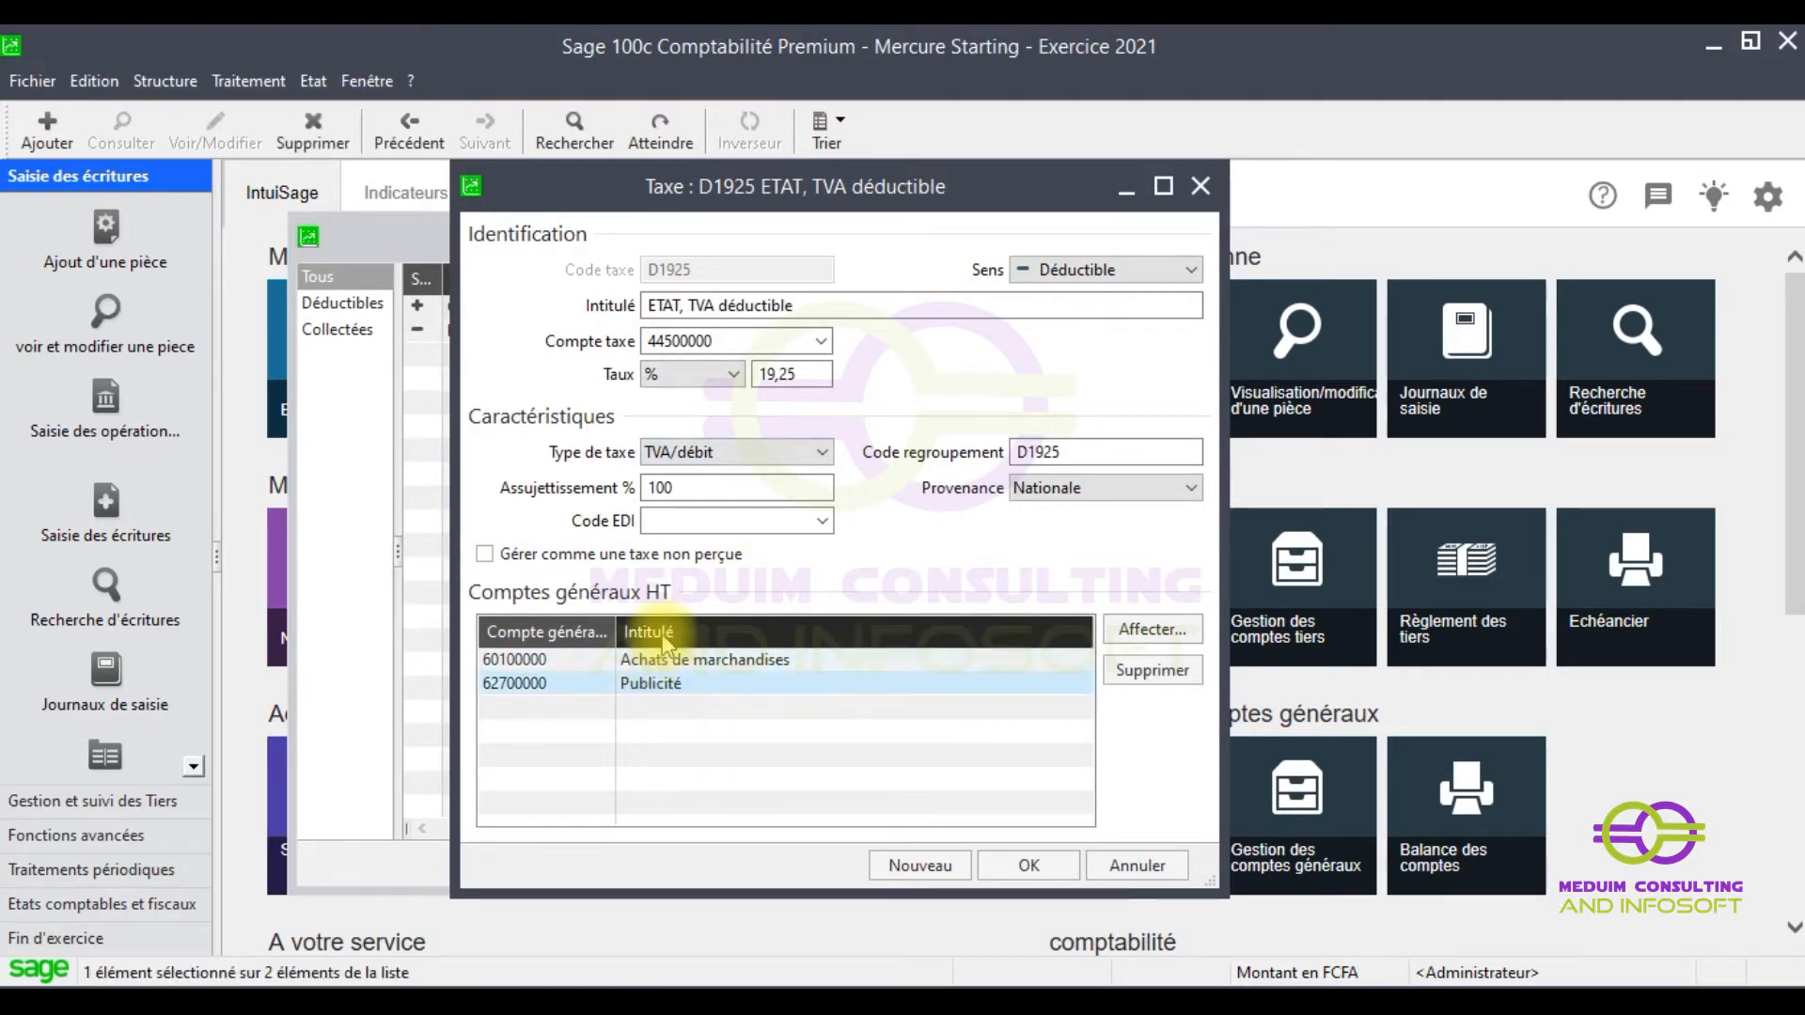
left_click(660, 661, "shift")
right_click(661, 665)
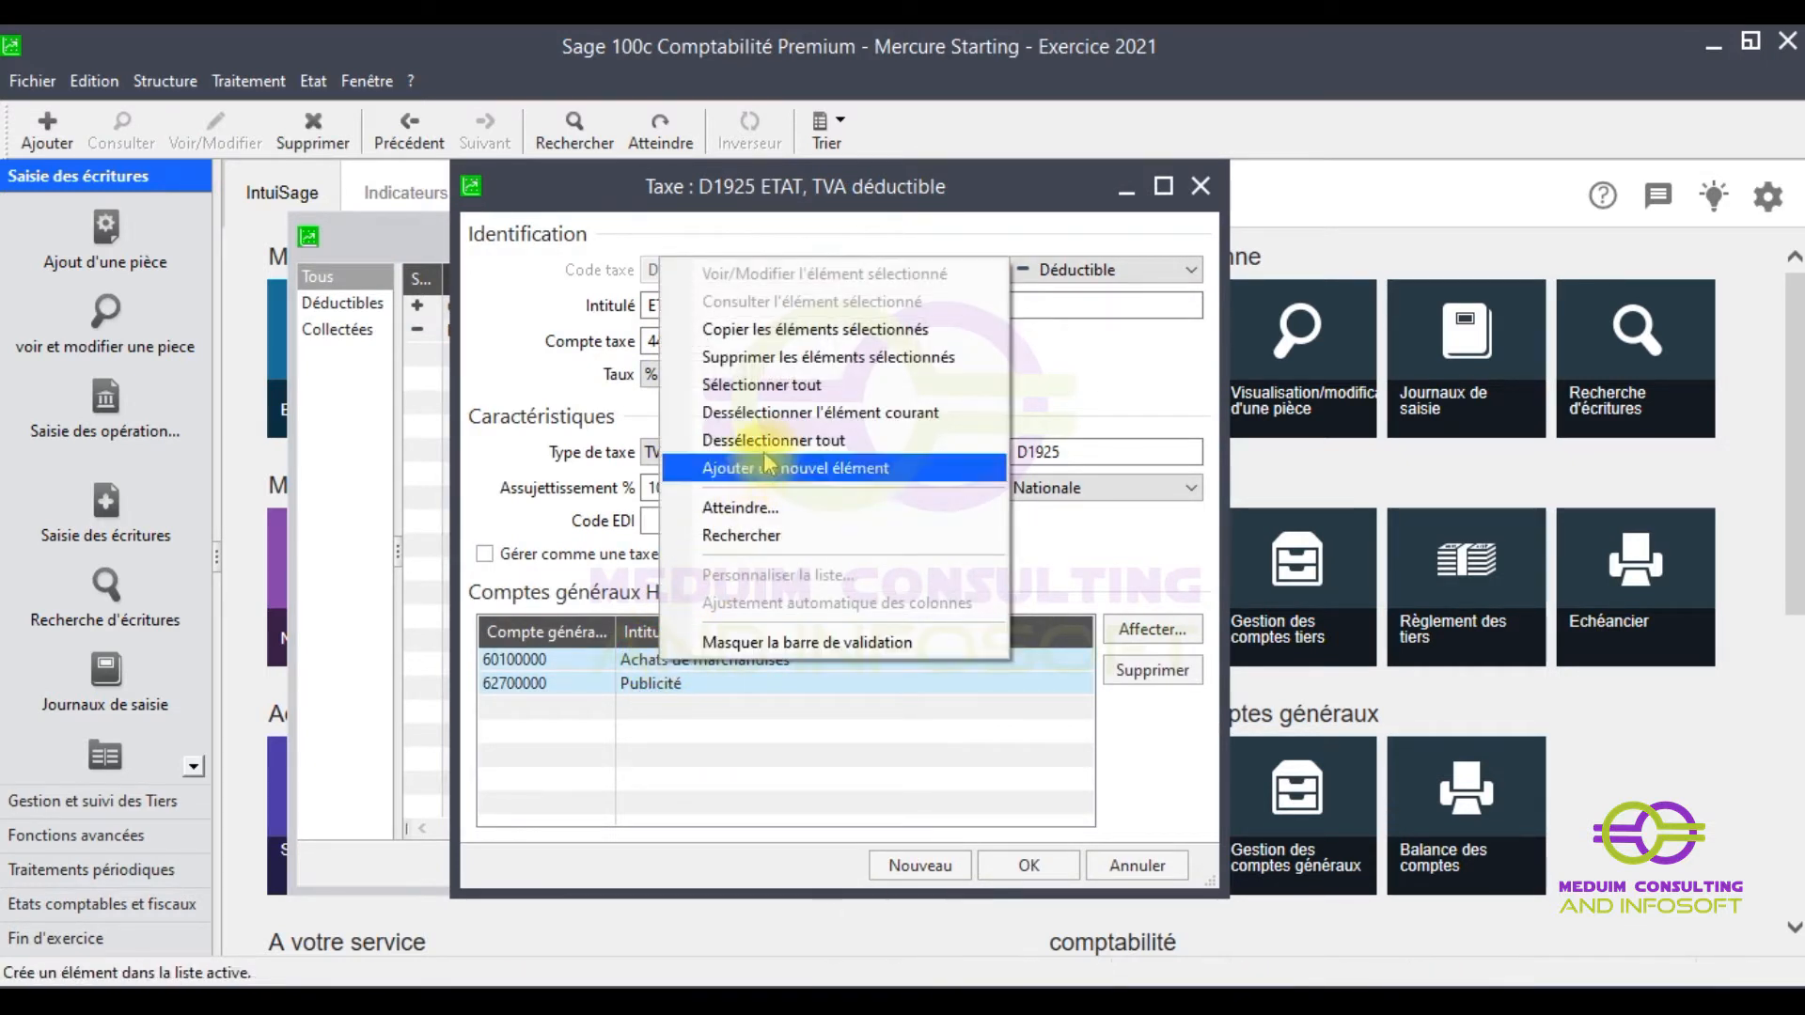
left_click(755, 360)
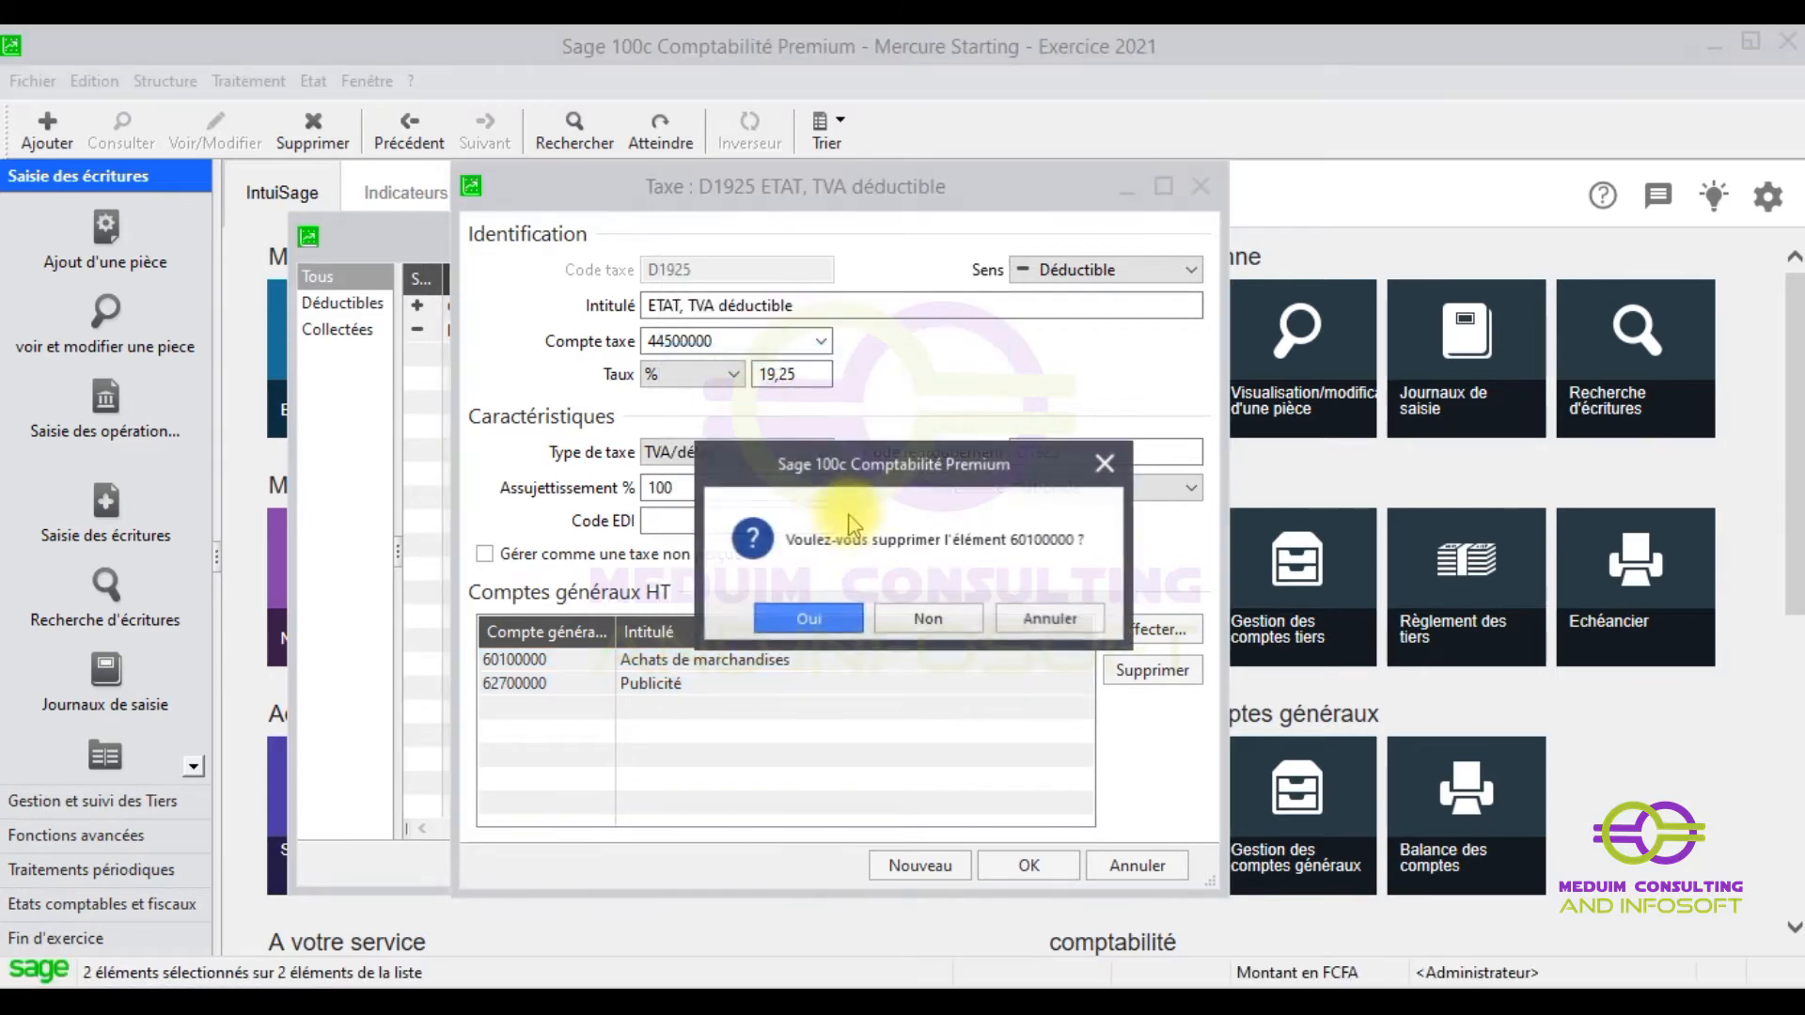
left_click(808, 619)
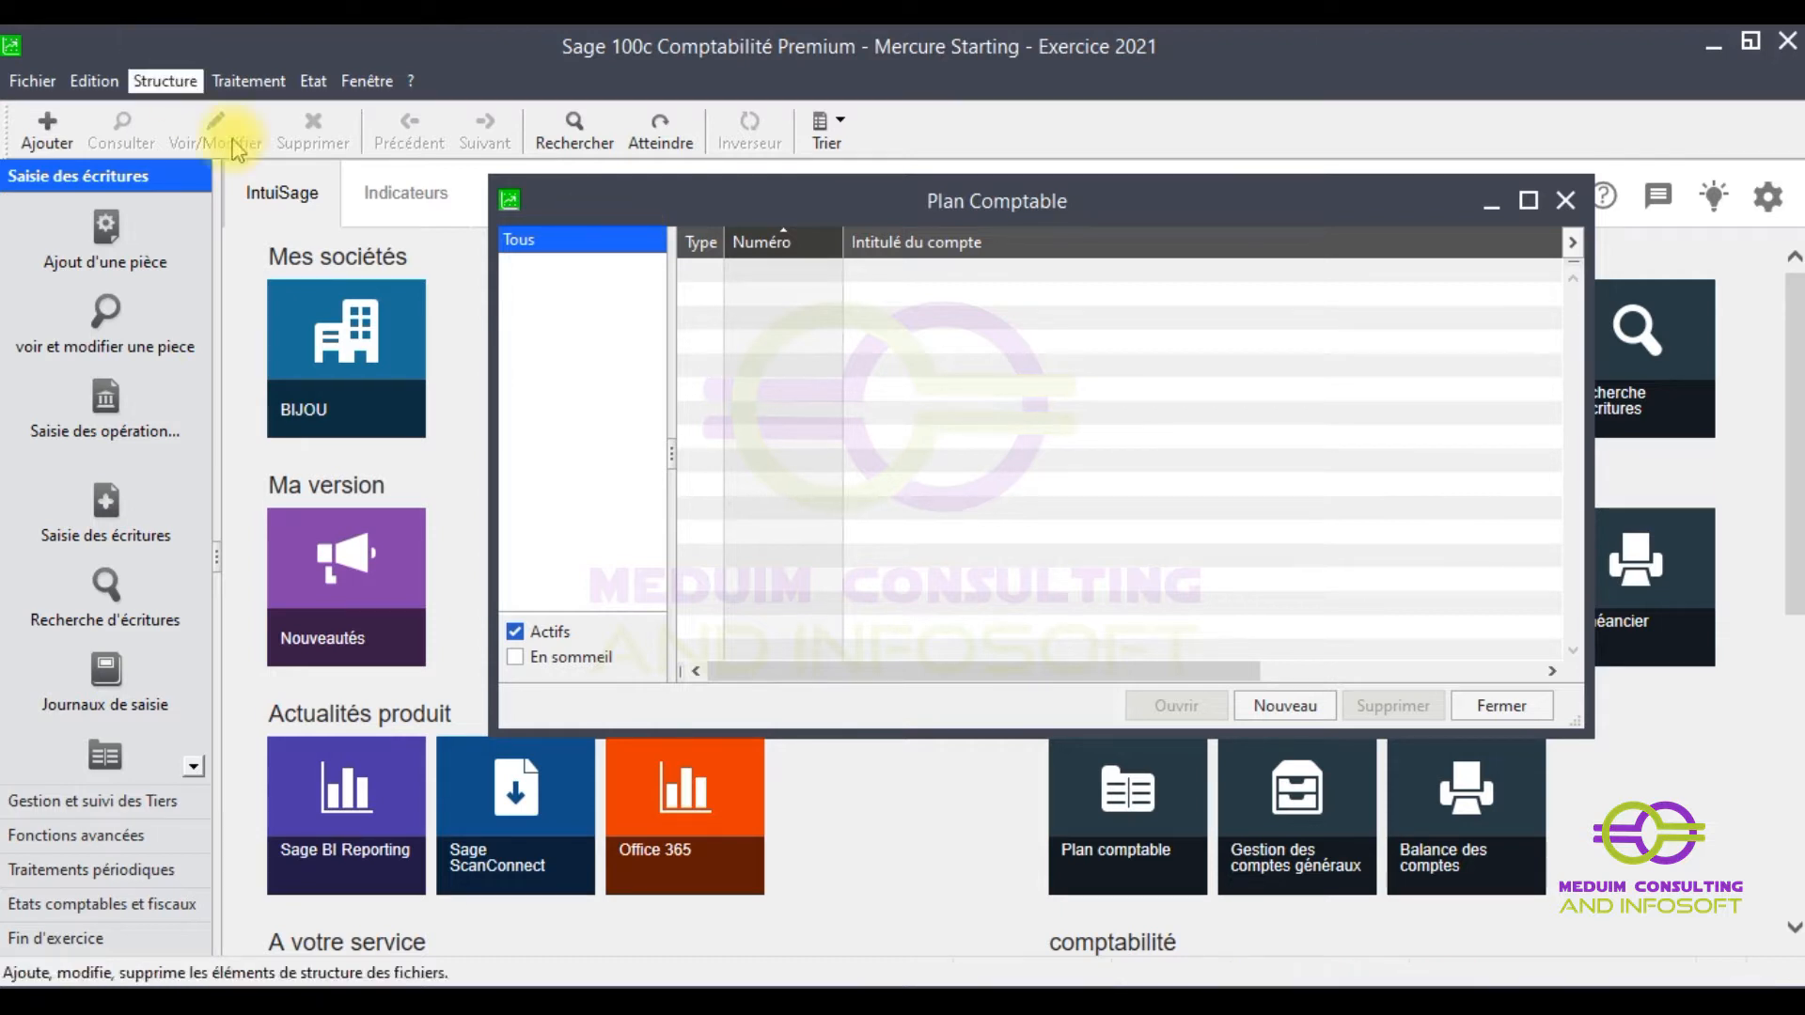
- Minimise the emptied Plan comptable window
left_click(1487, 202)
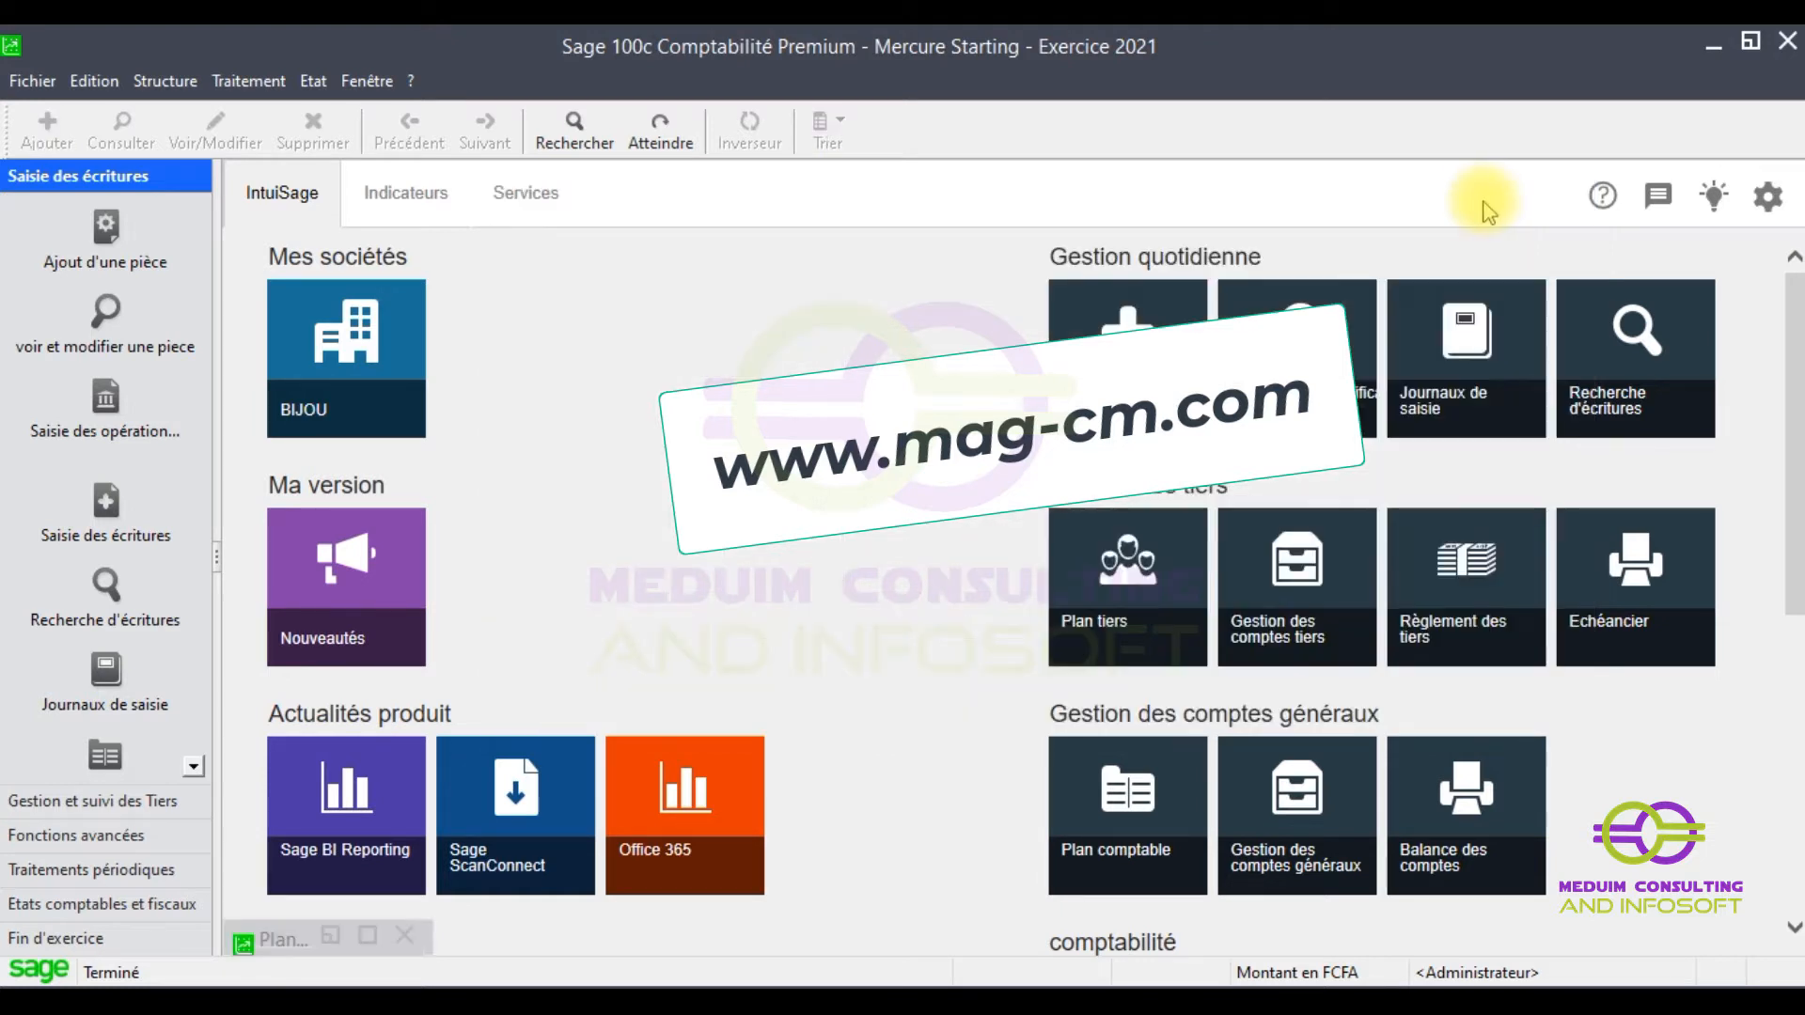
- Minimize Sage and close the Mercure Explorer window so the desktop shows
left_click(1692, 45)
left_click(1452, 209)
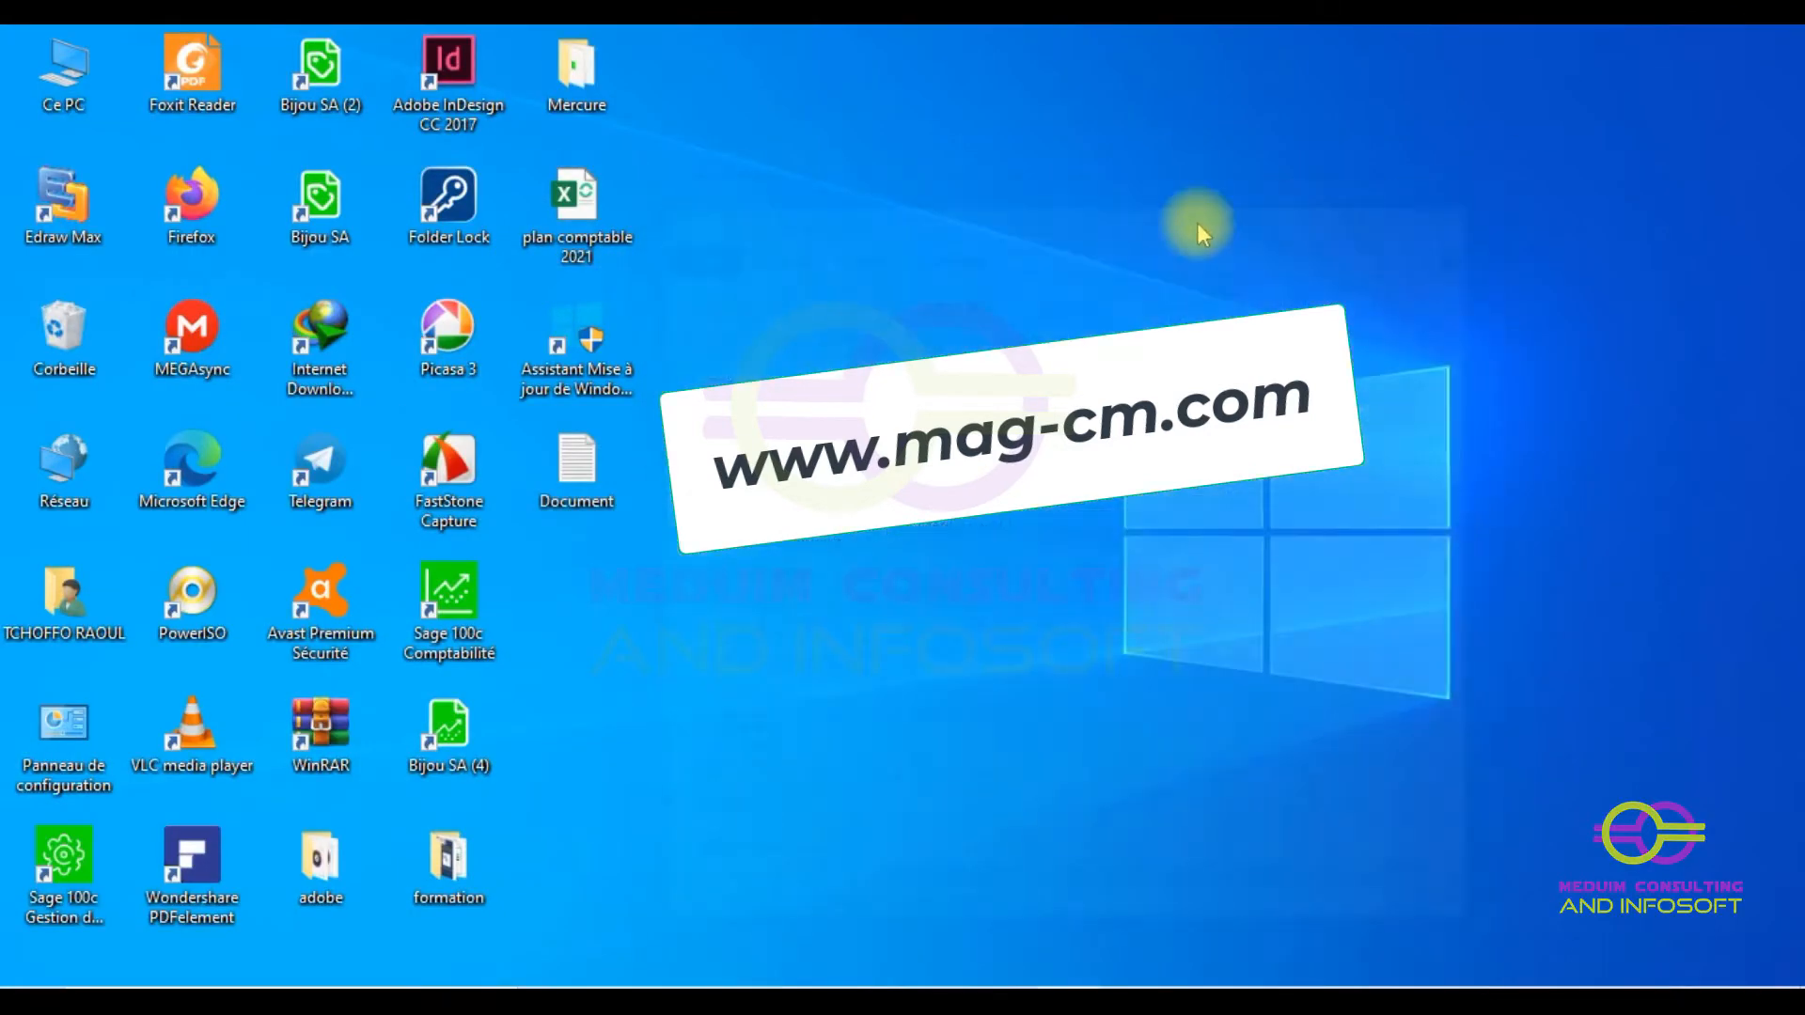
double_click(599, 232)
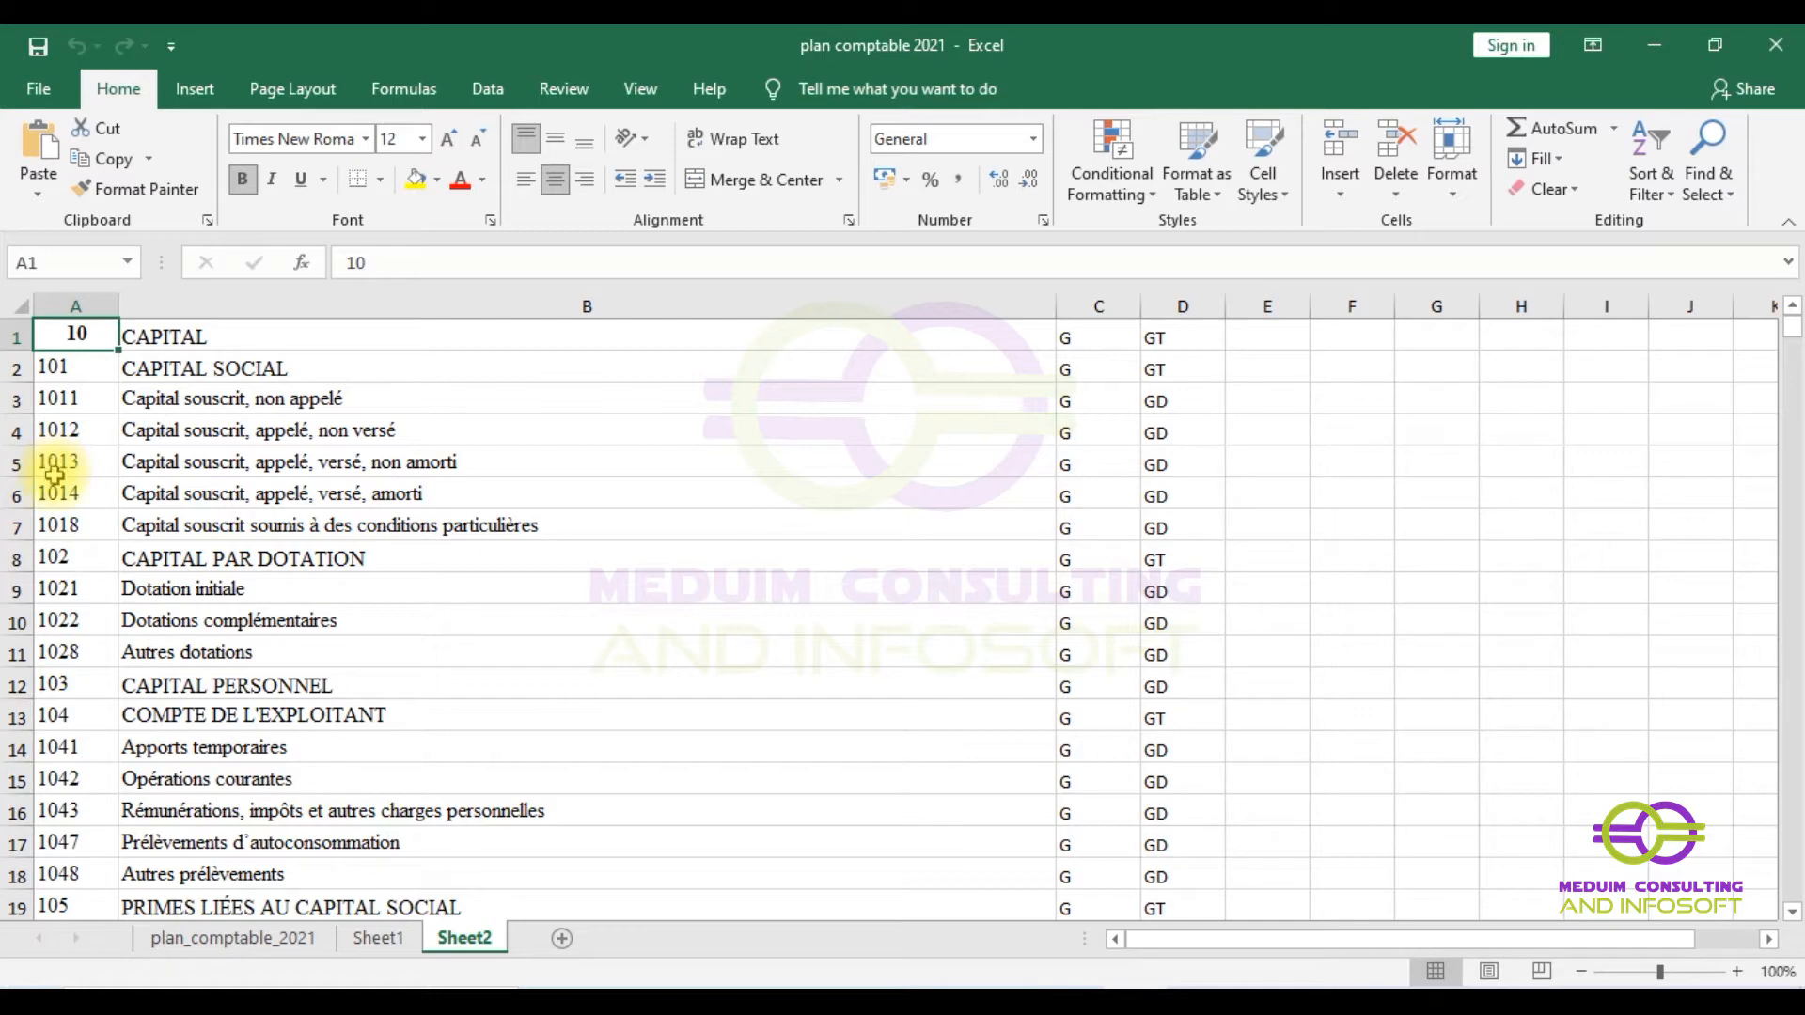
left_click(53, 466)
left_click(70, 349)
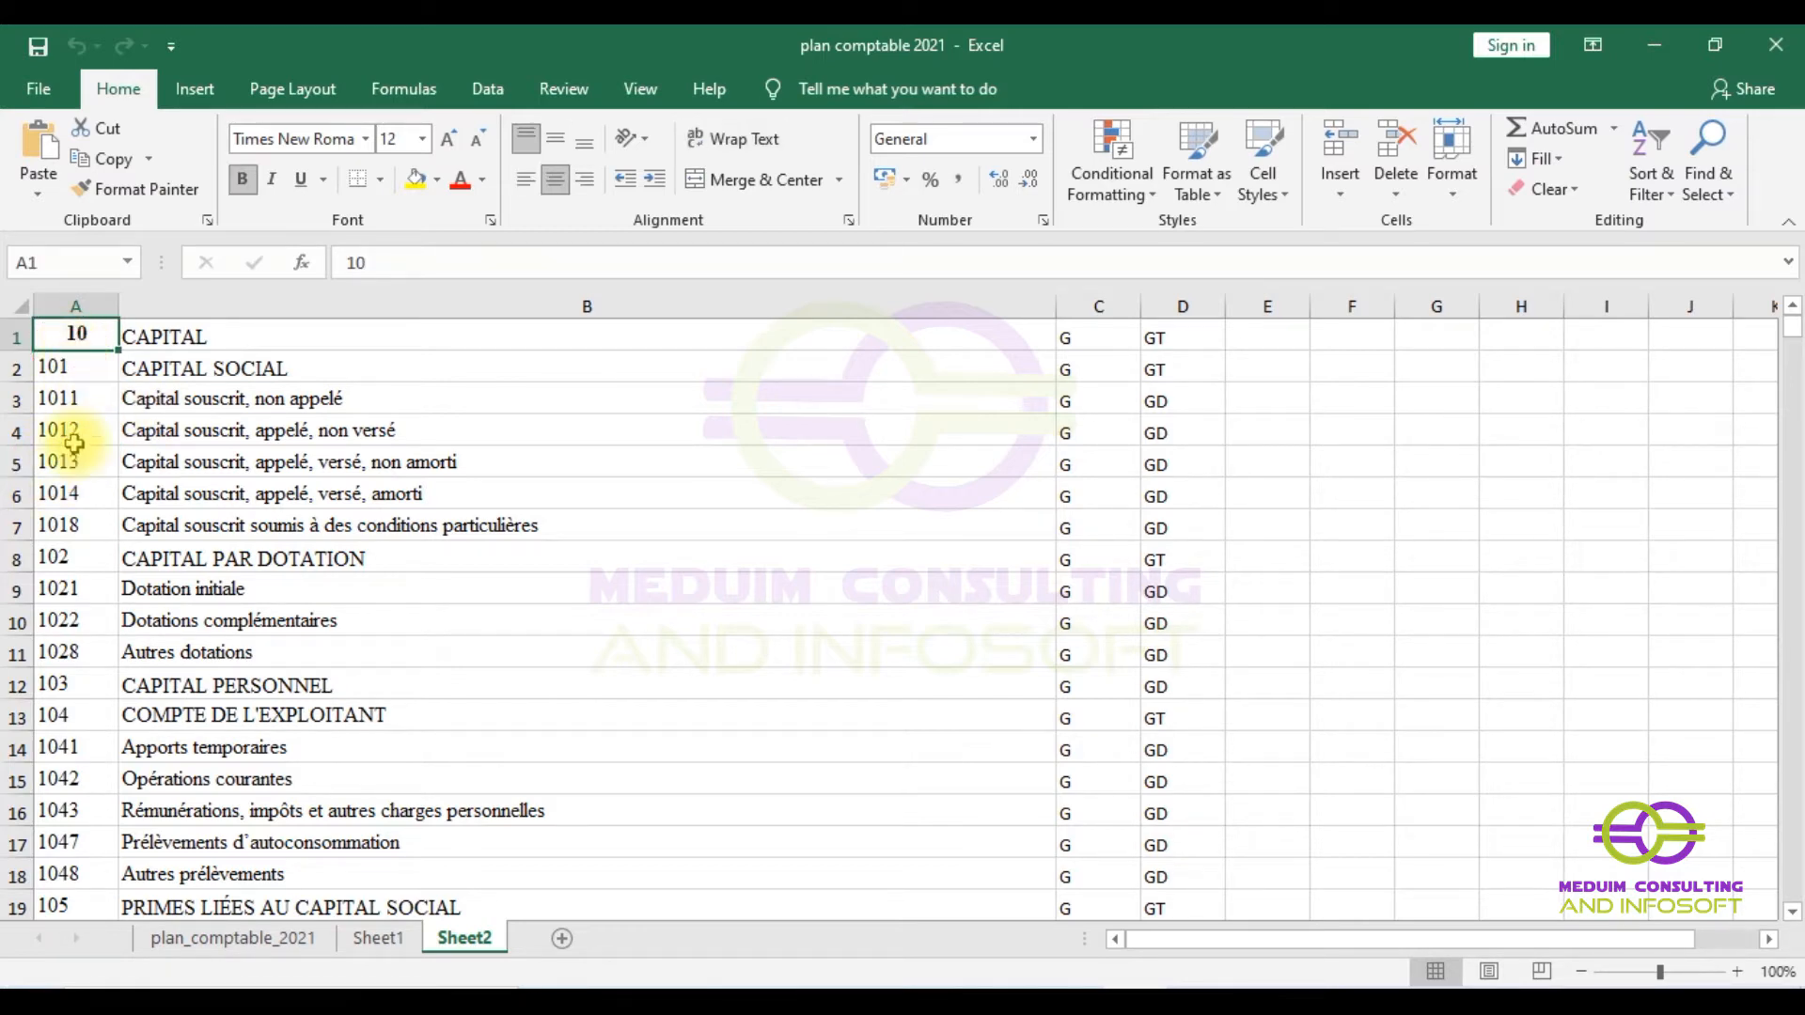
scroll(66, 522, "down", 13)
scroll(82, 523, "up", 8)
scroll(75, 519, "up", 5)
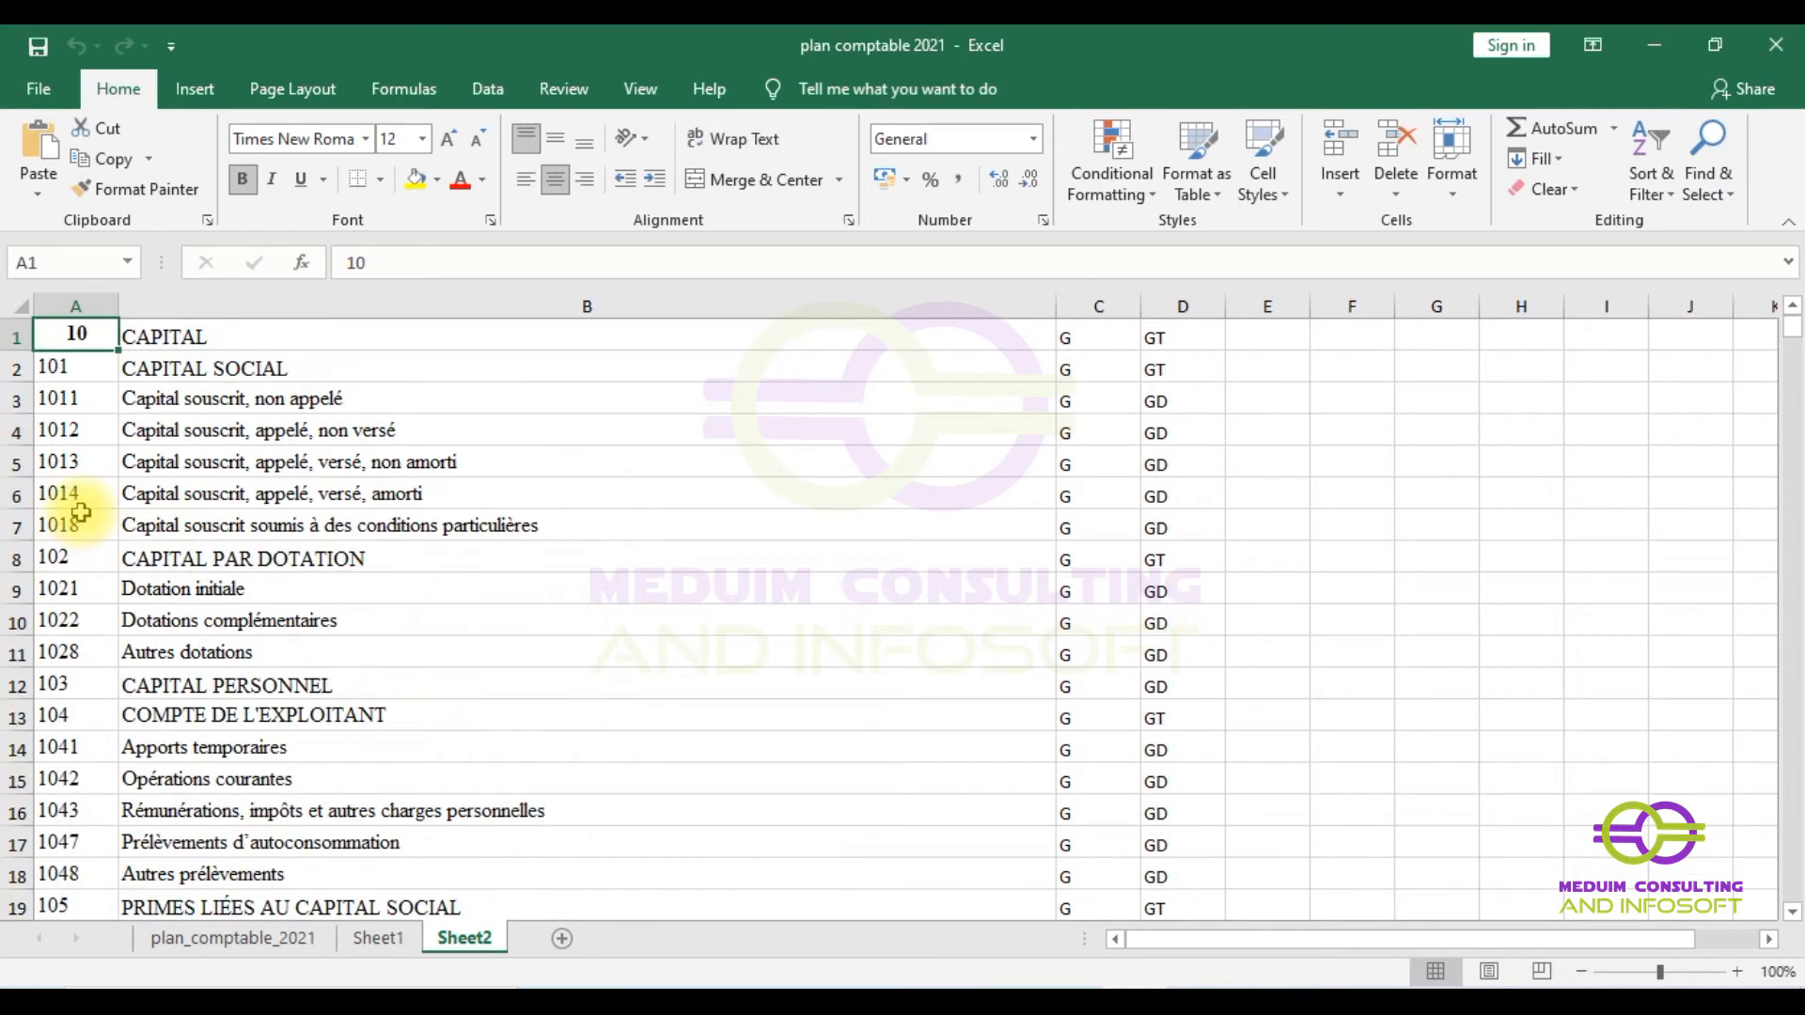
left_click(68, 299)
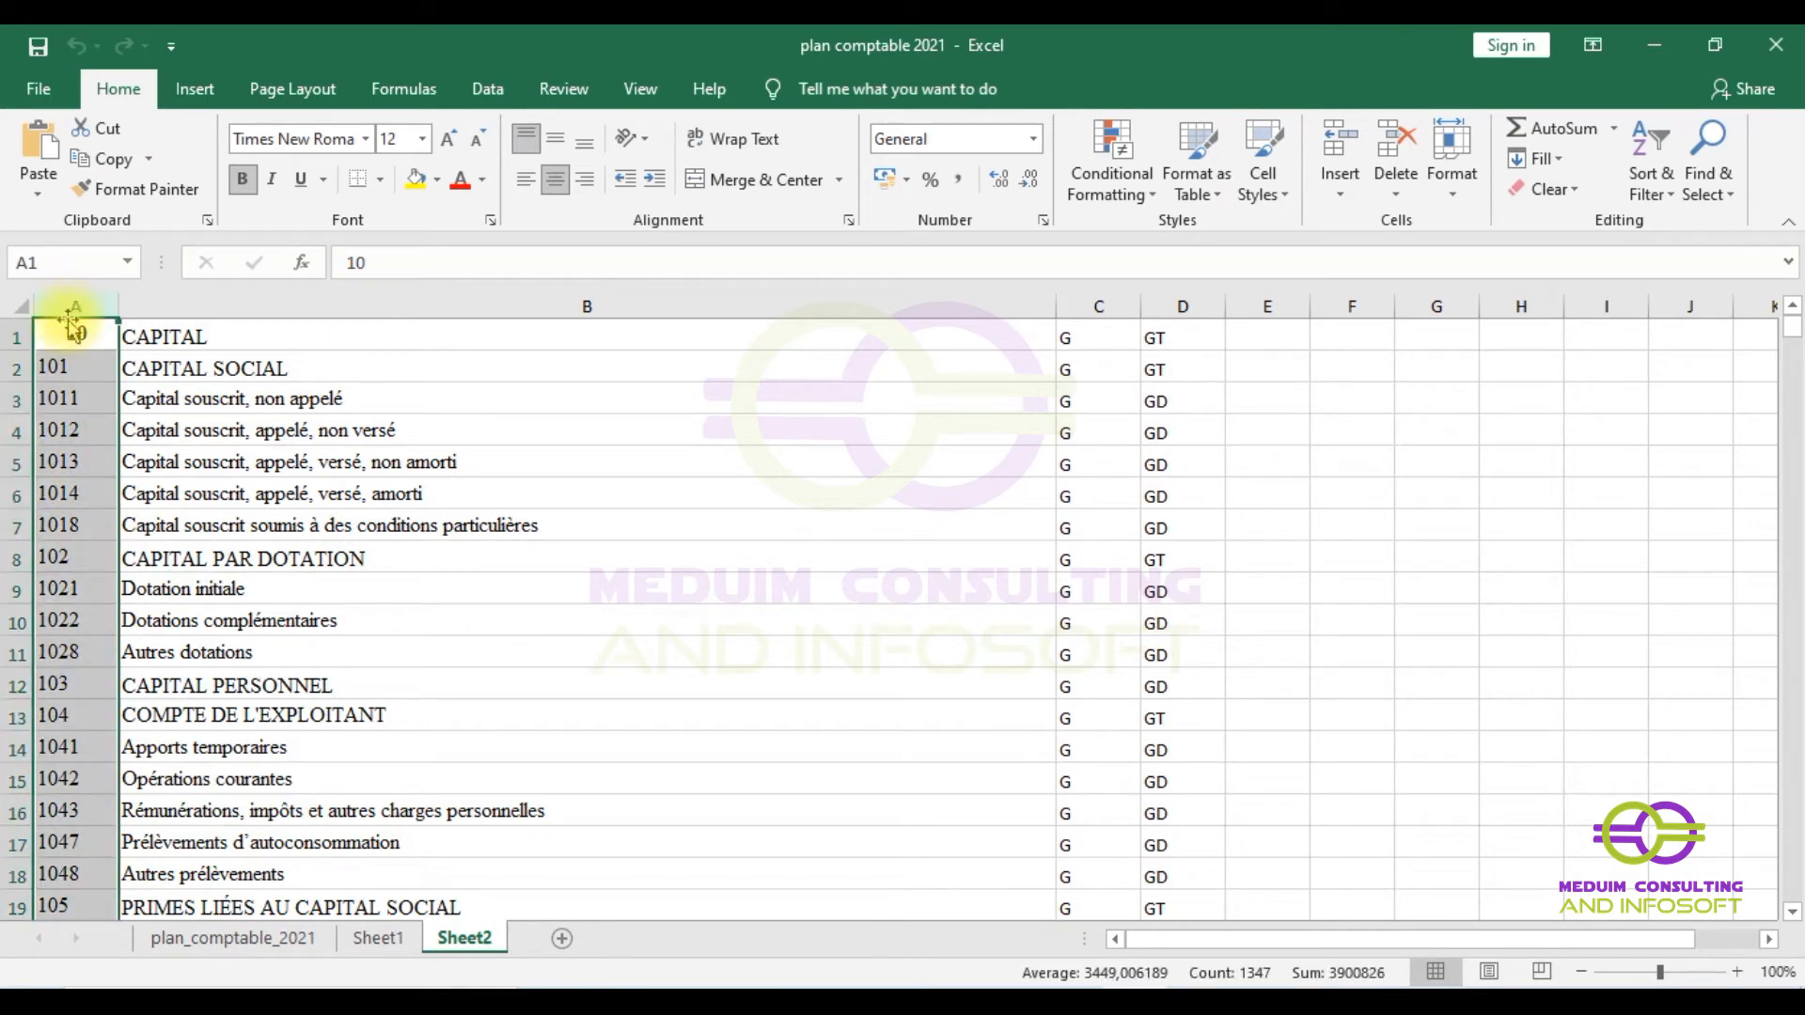
left_click(263, 309)
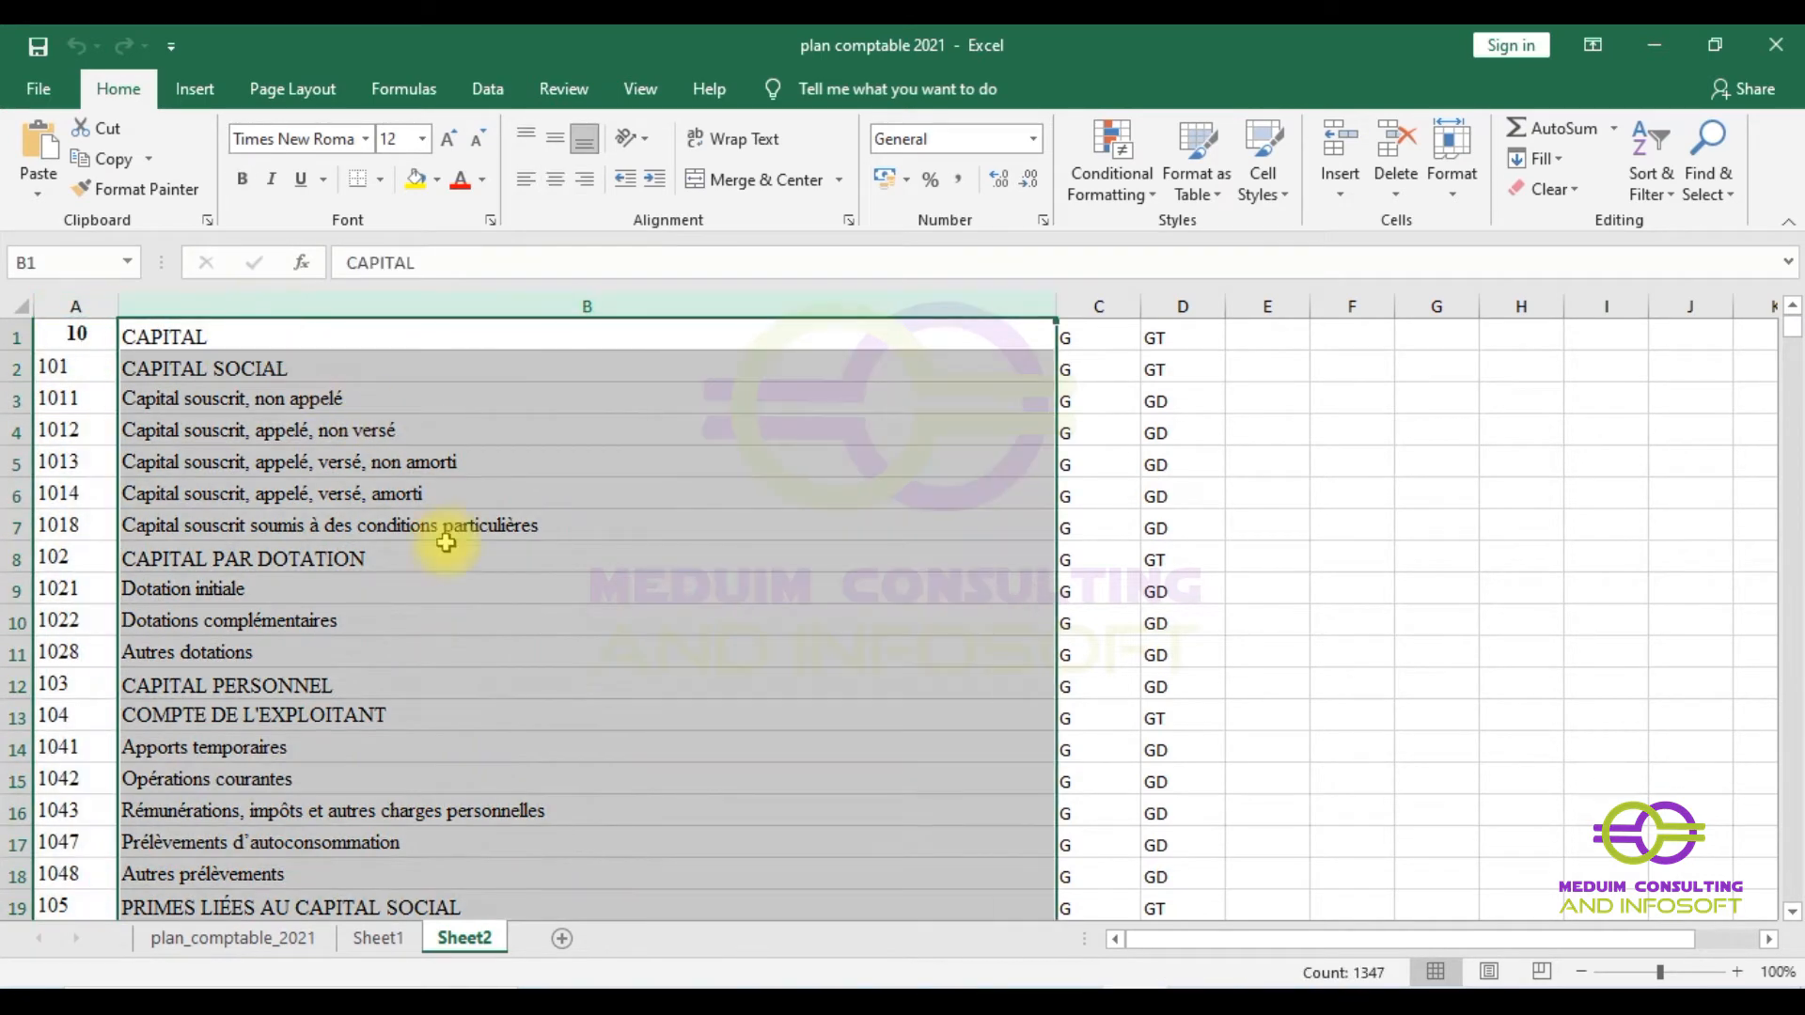
scroll(442, 583, "down", 20)
scroll(445, 649, "down", 20)
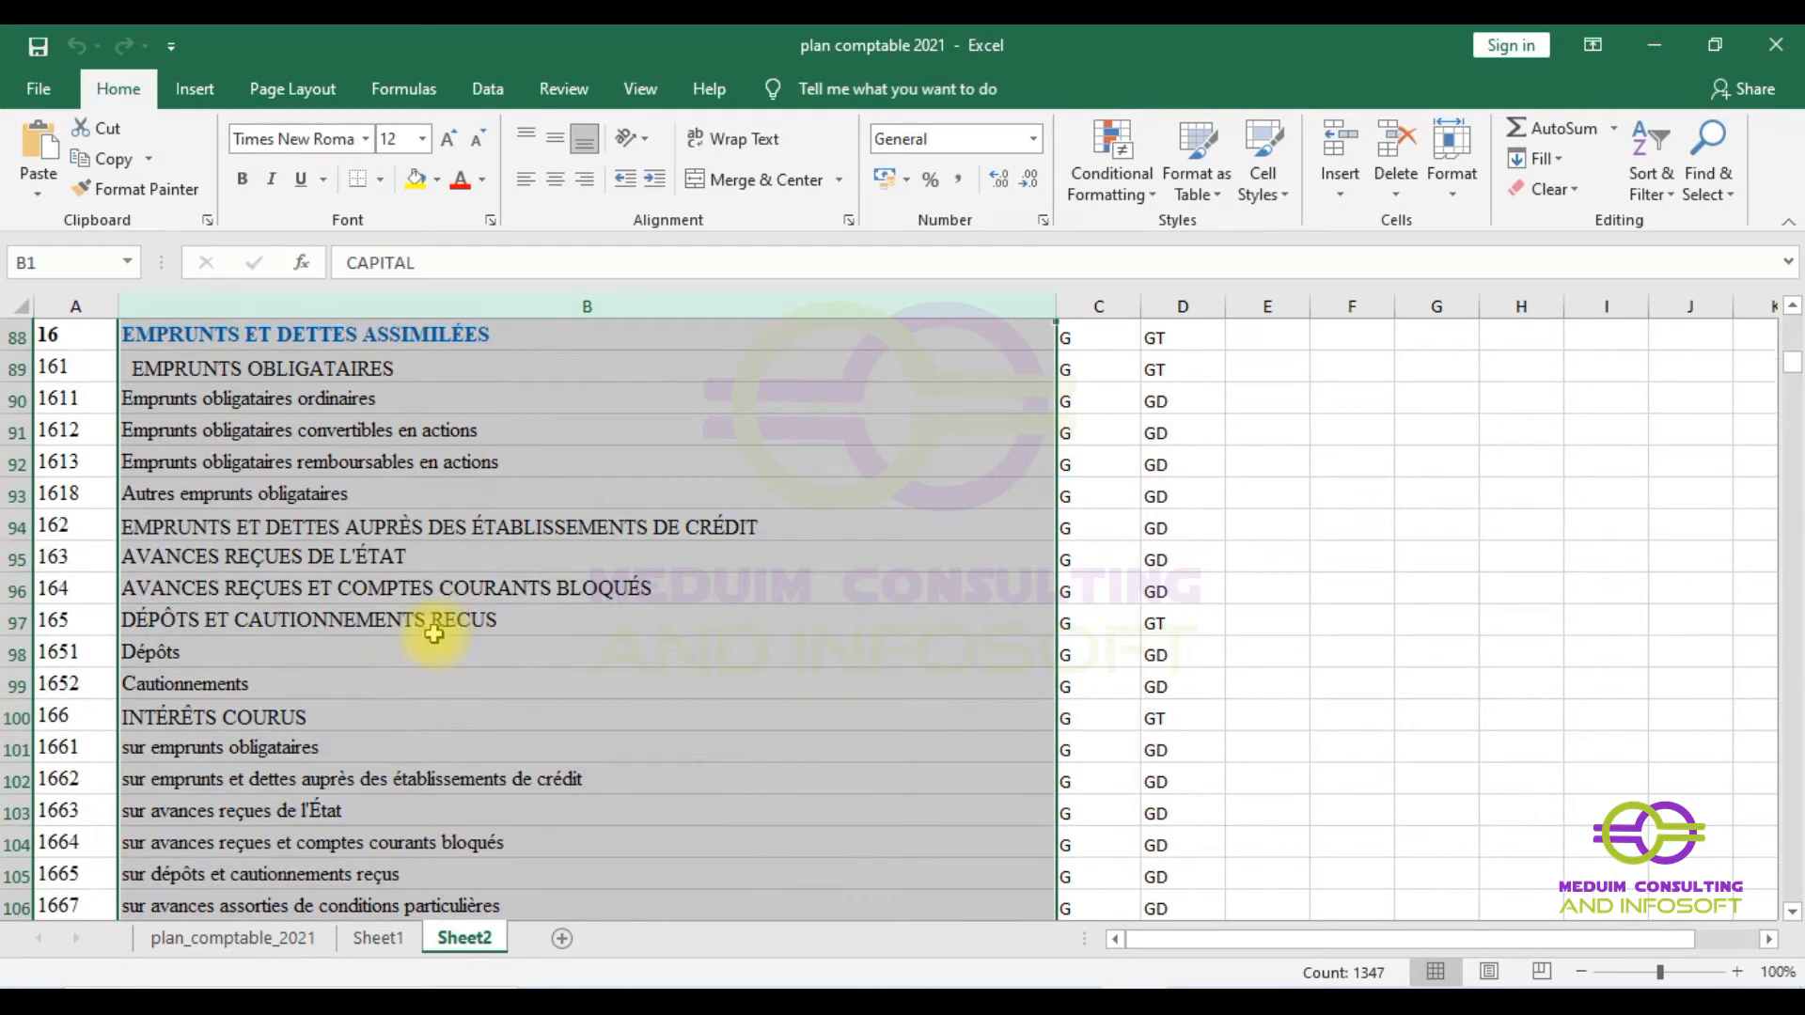
scroll(460, 627, "up", 2)
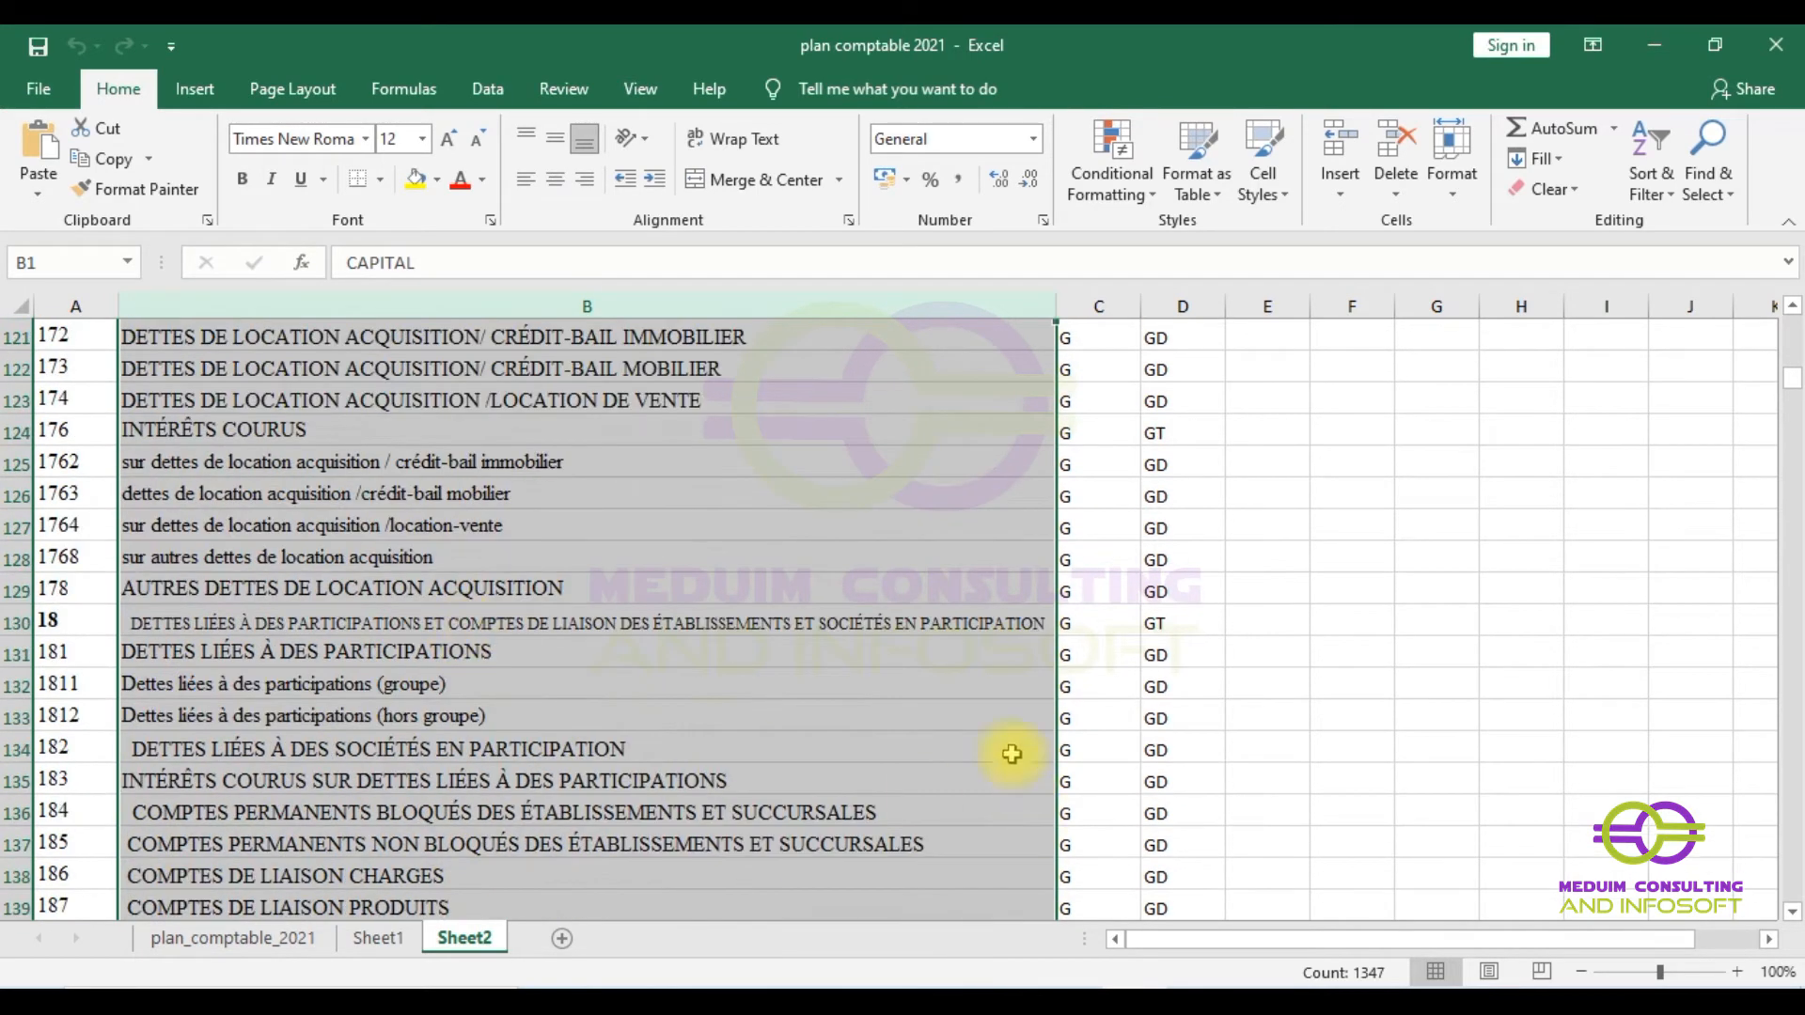
left_click(931, 624)
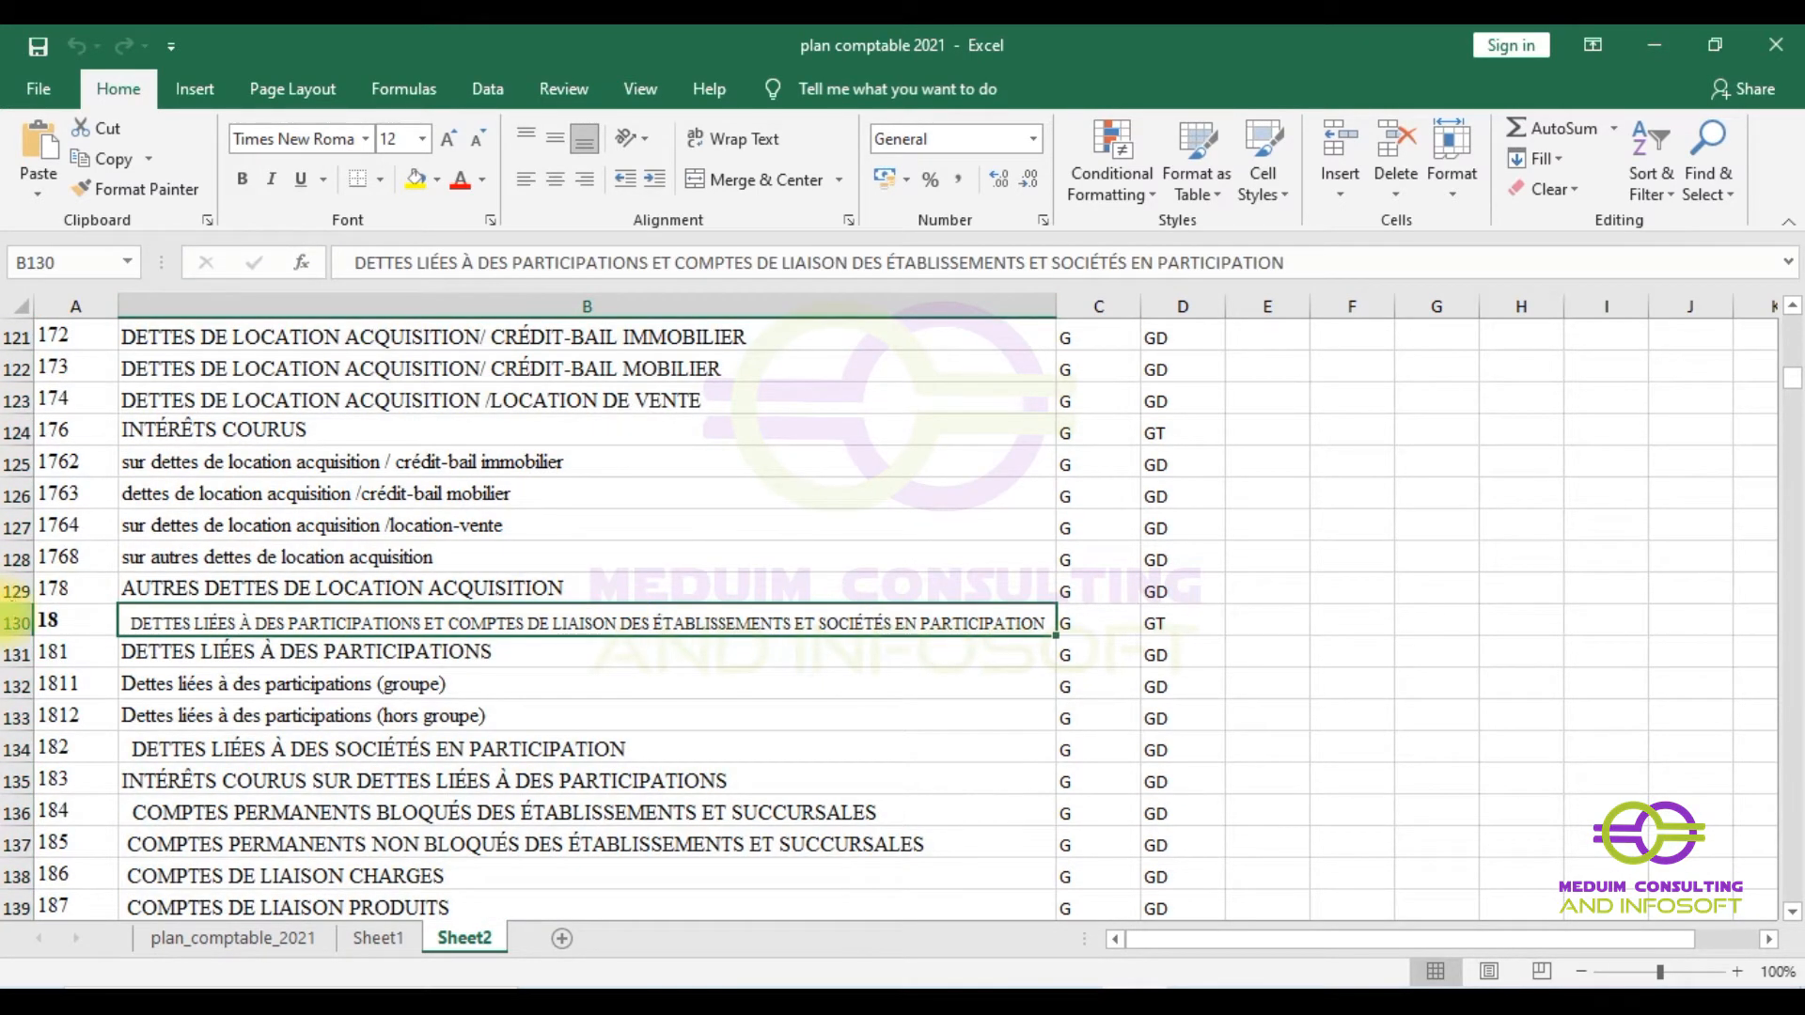
left_click(19, 624)
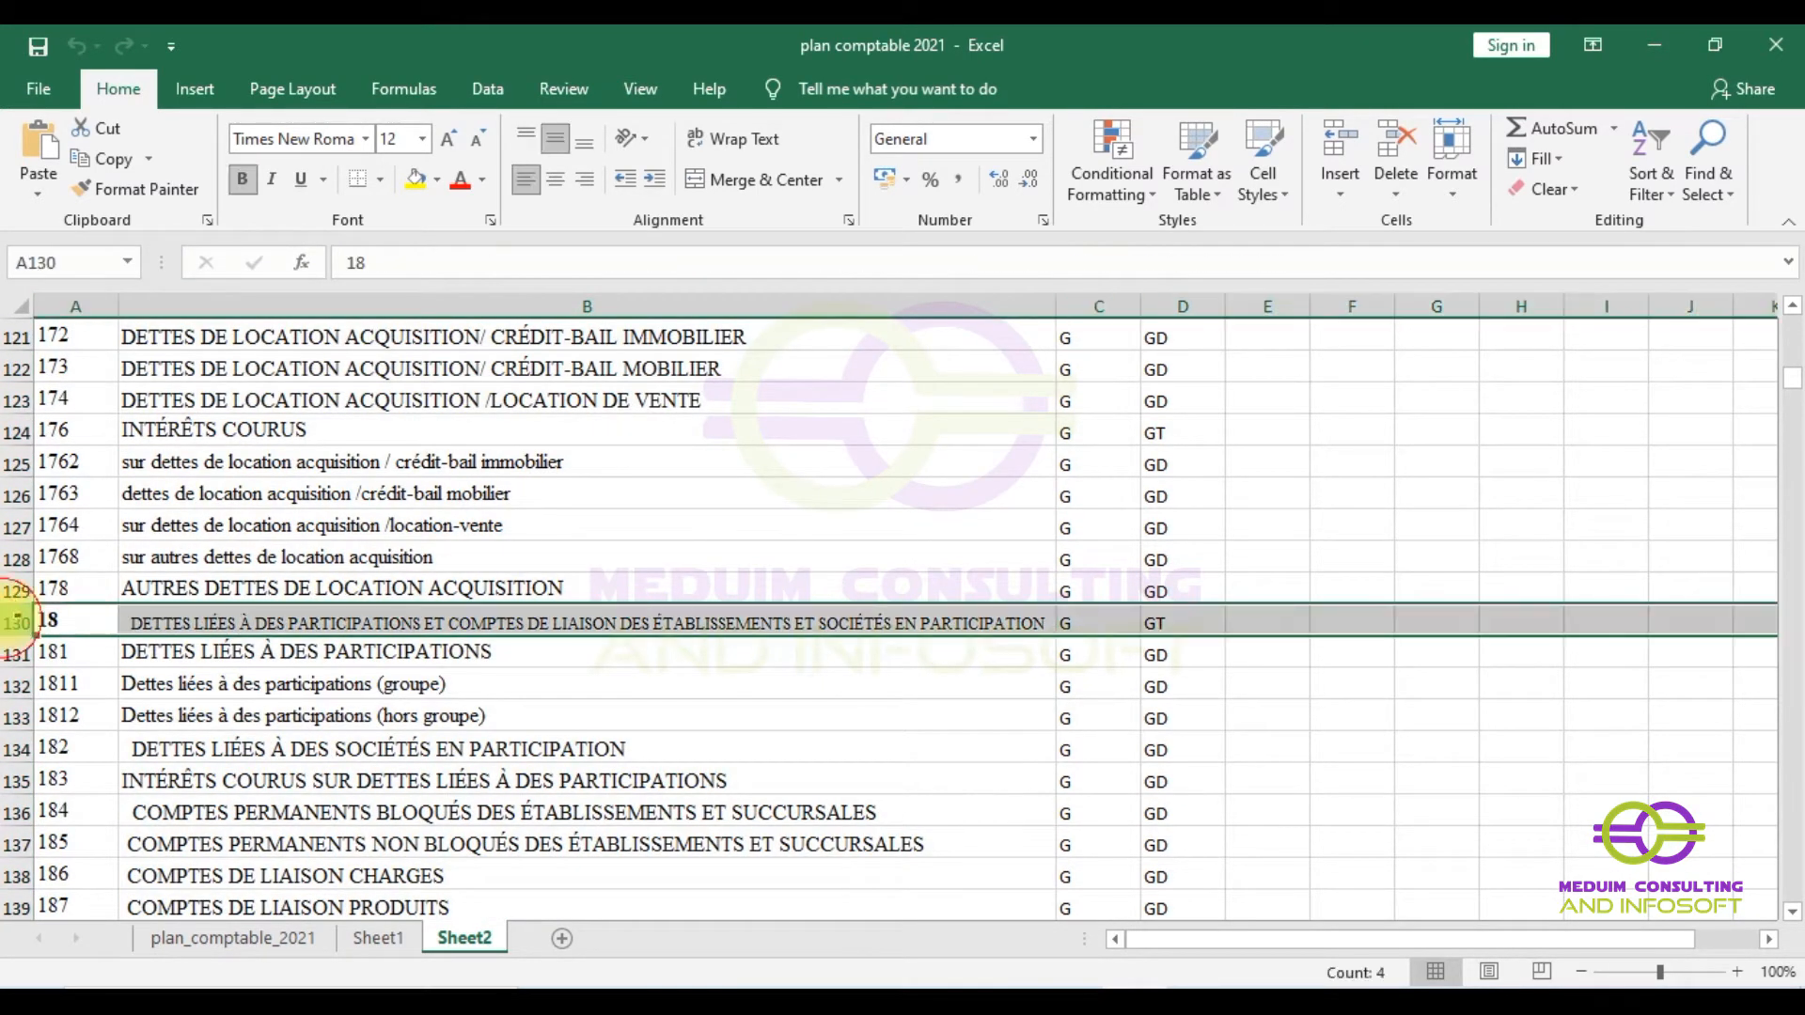
left_click(357, 623)
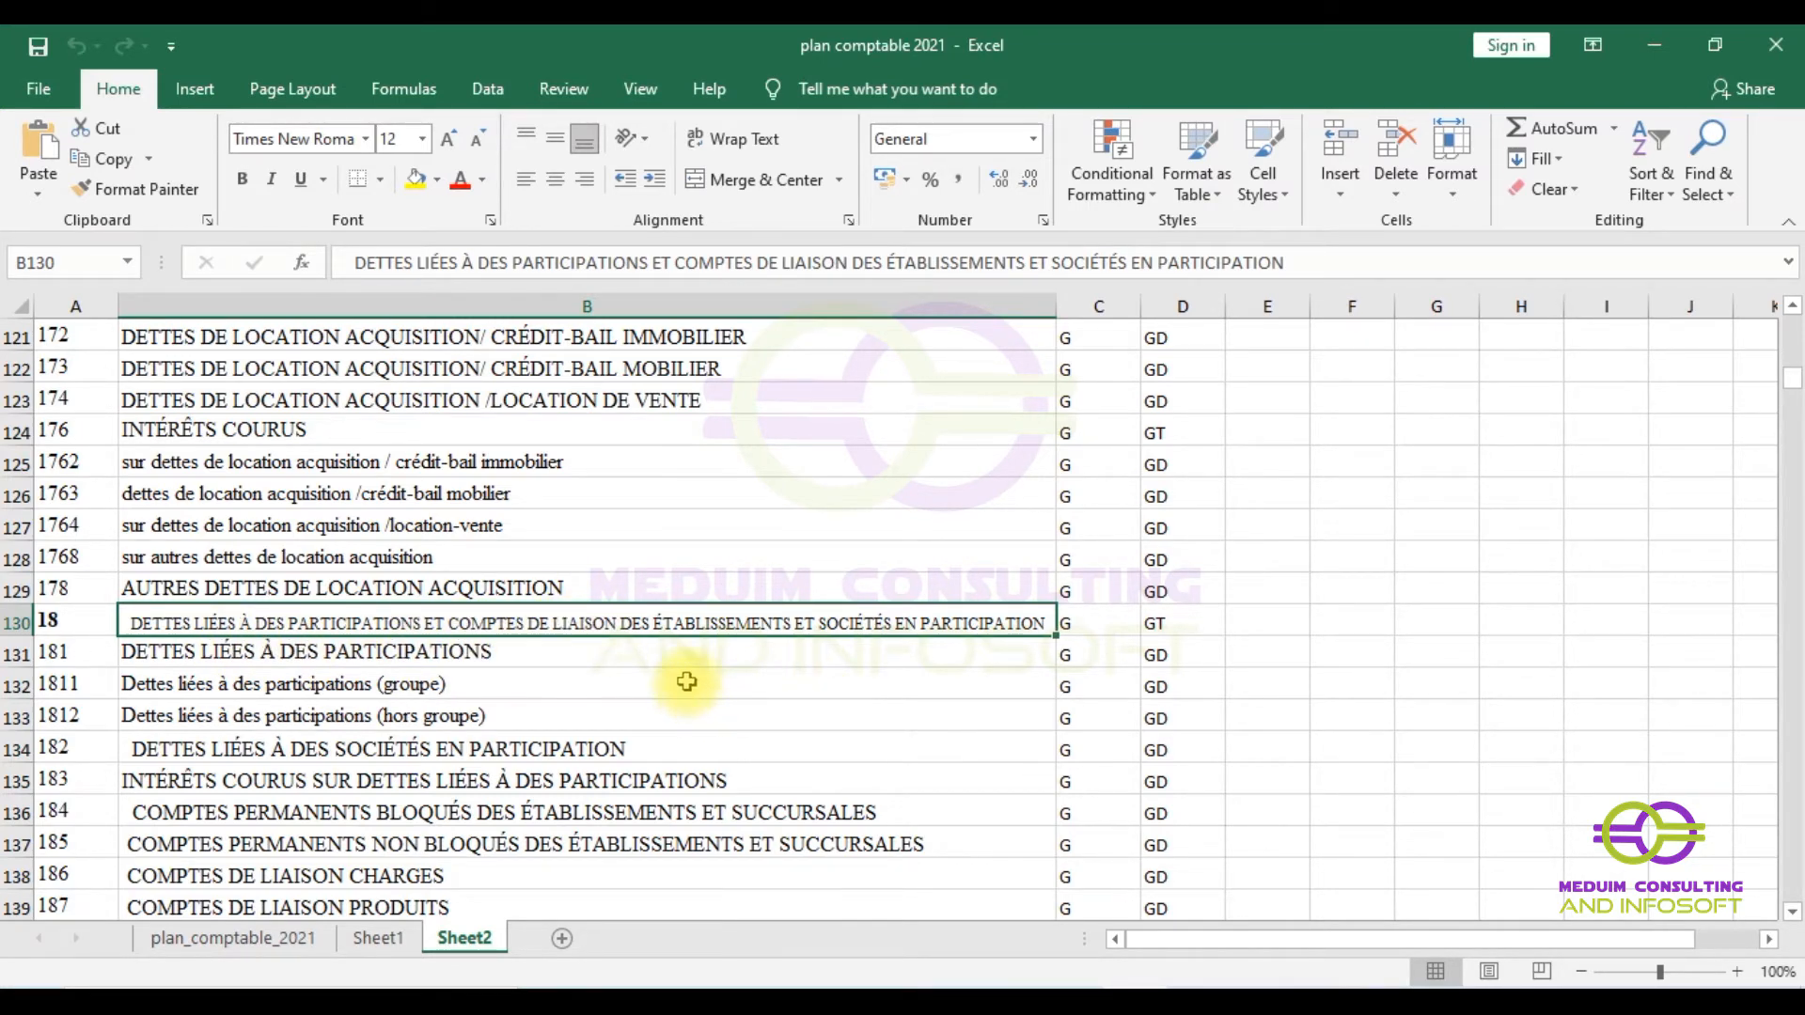
scroll(661, 680, "up", 8)
scroll(661, 680, "up", 7)
left_click(1096, 306)
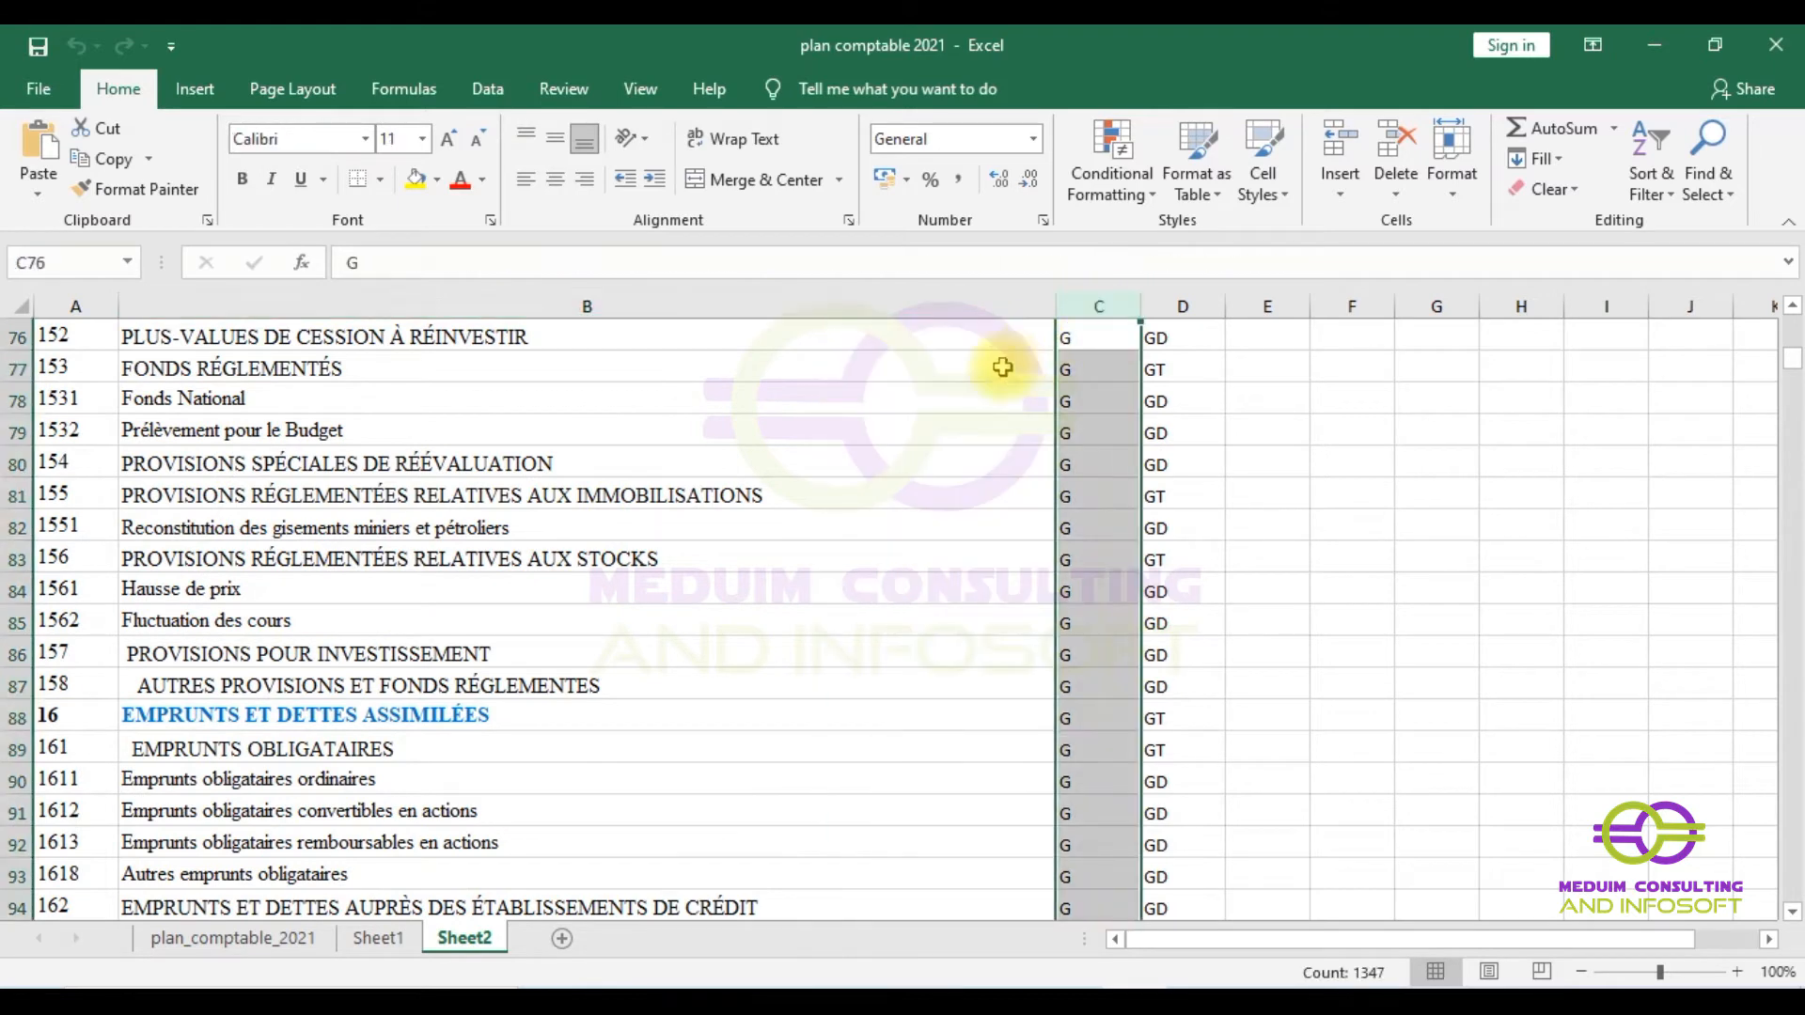
scroll(1066, 366, "up", 20)
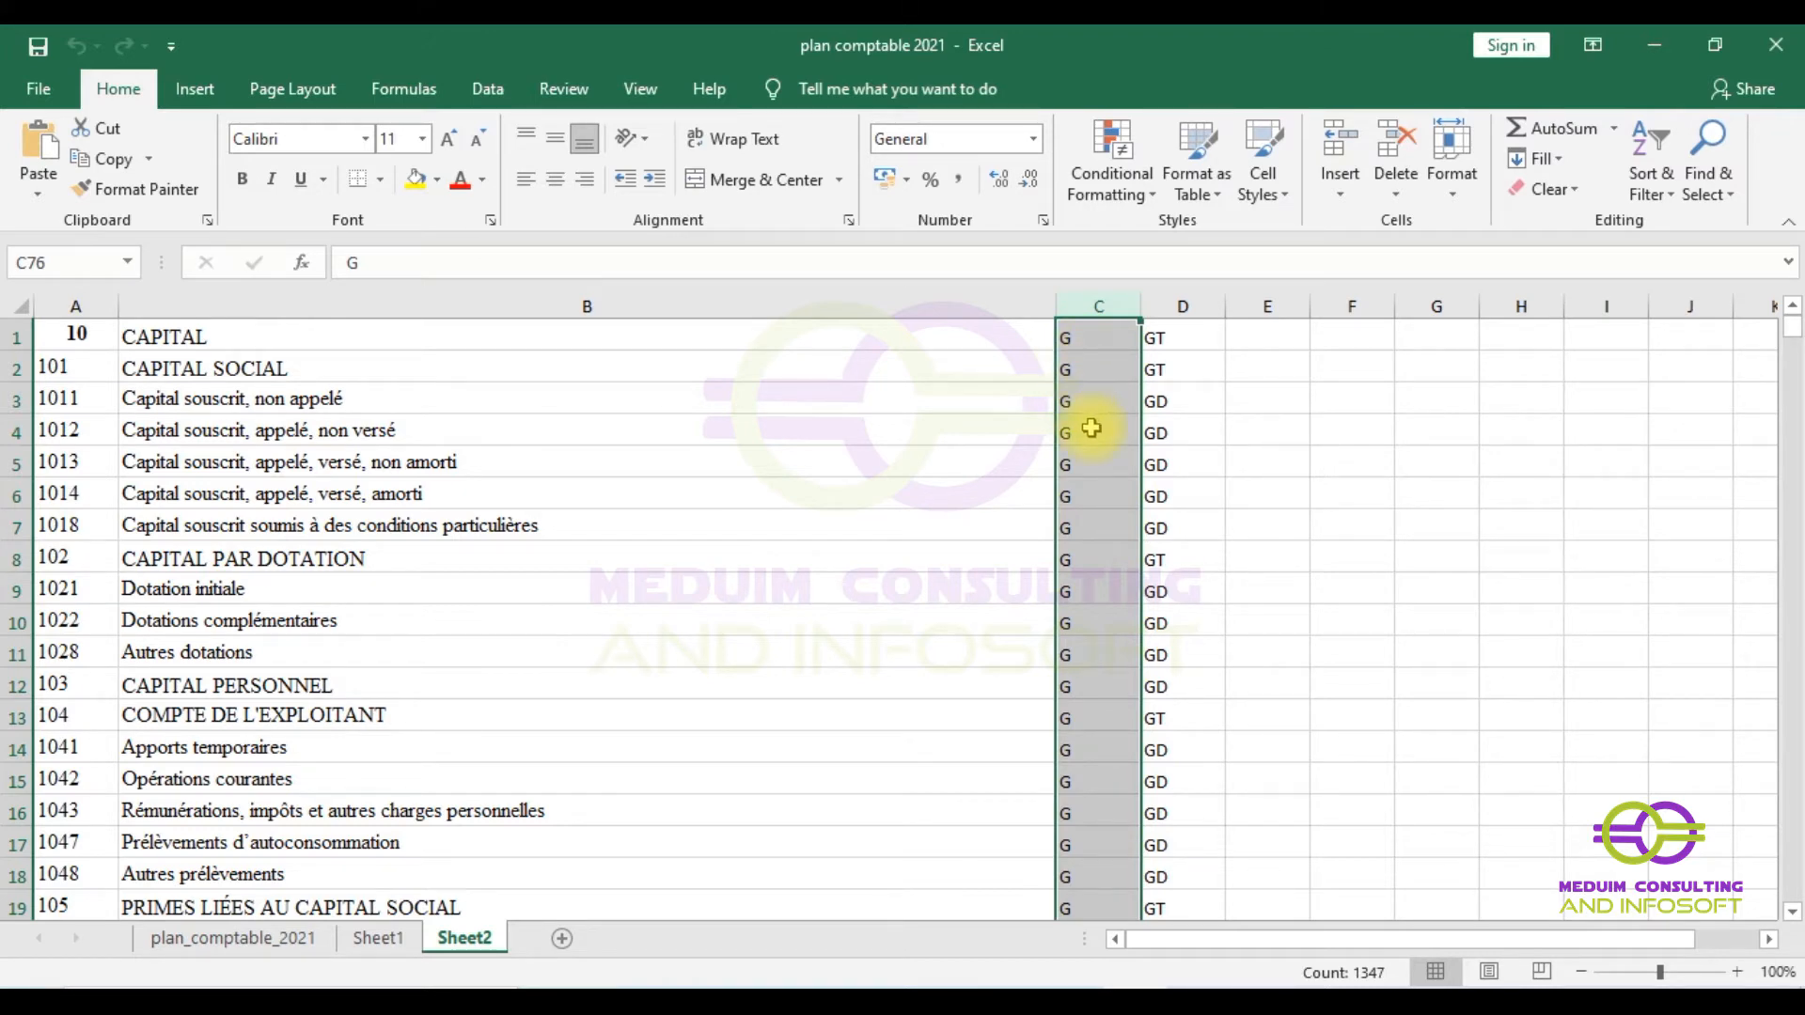
scroll(1081, 442, "down", 18)
scroll(1115, 589, "down", 20)
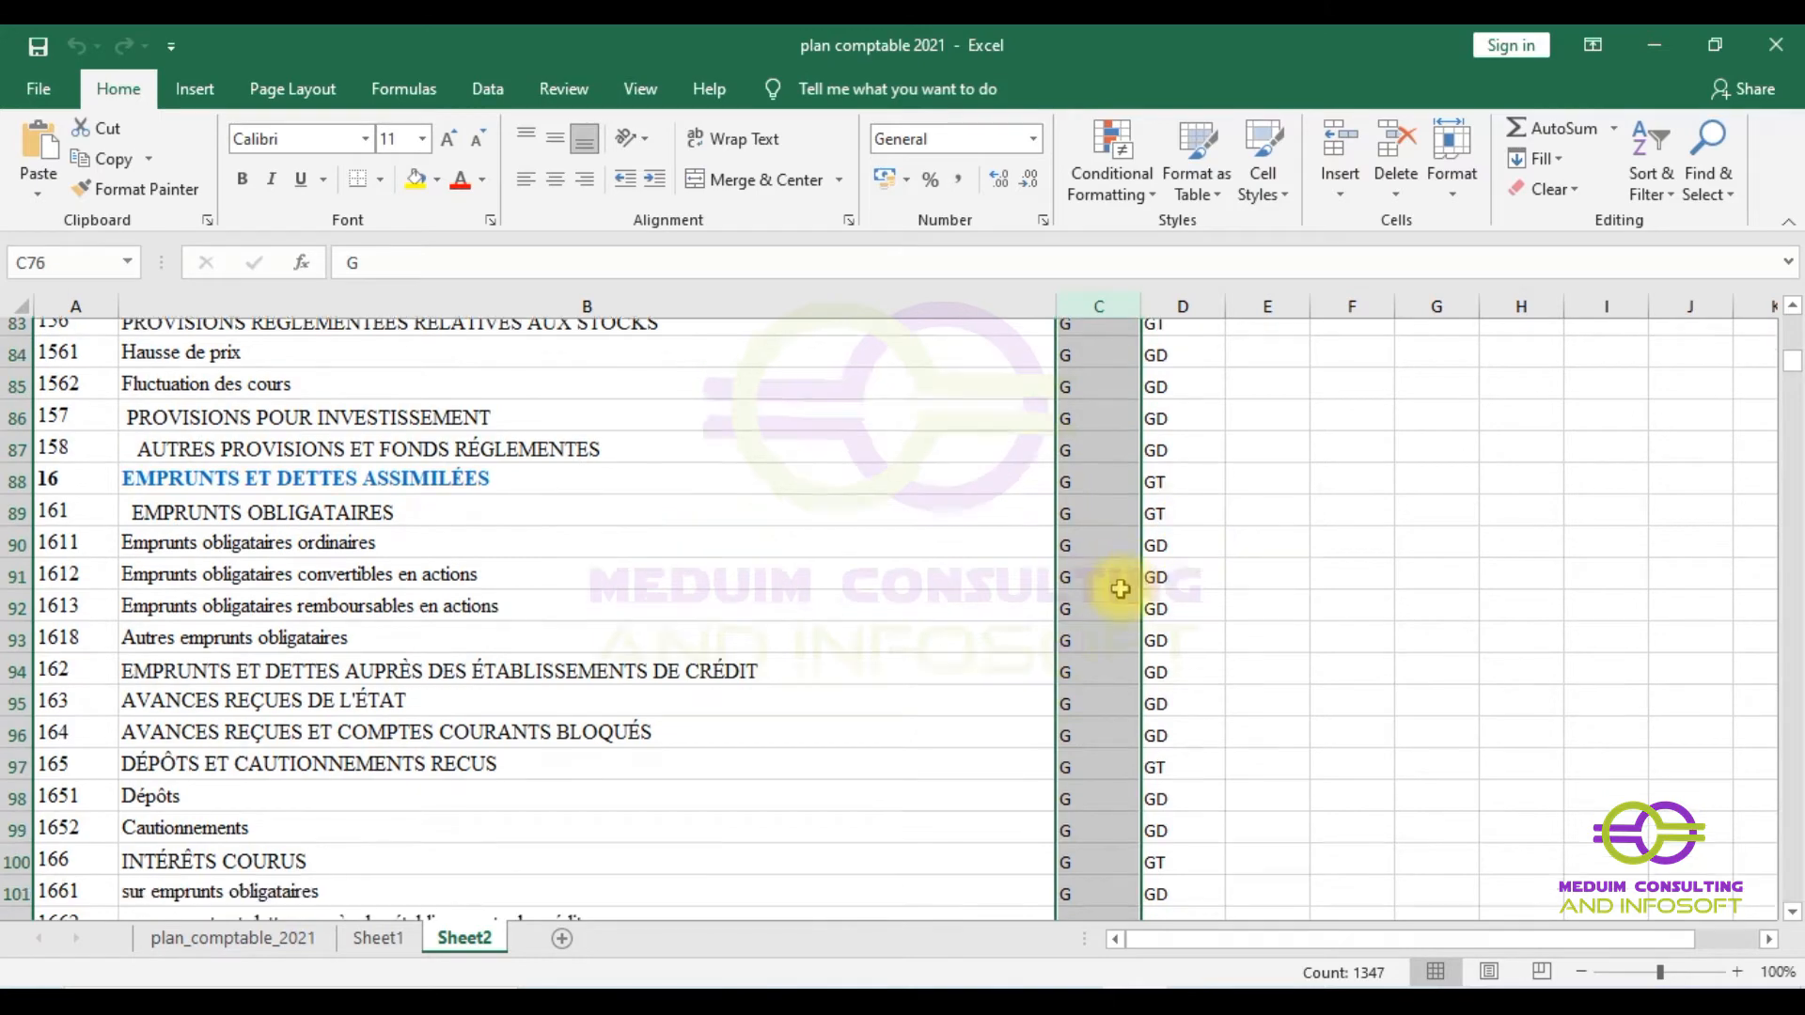
left_click_drag(1785, 370, 1777, 318)
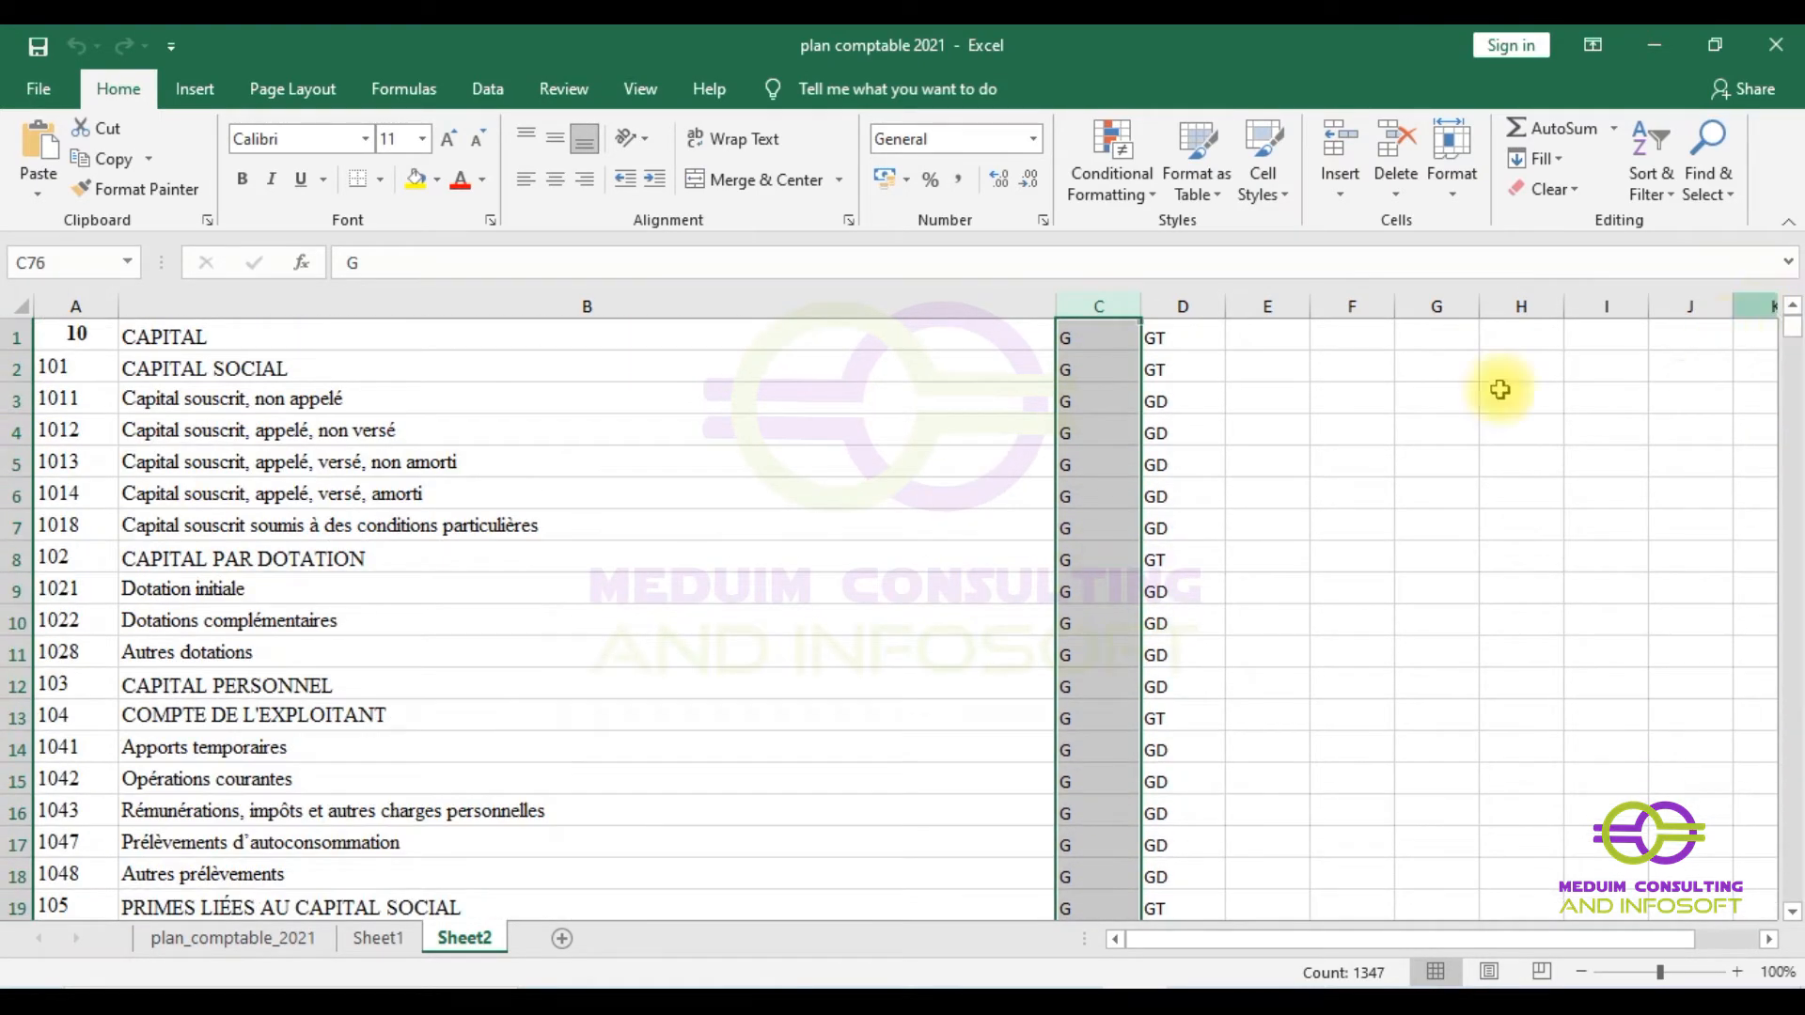
left_click(1168, 367)
left_click(1170, 331)
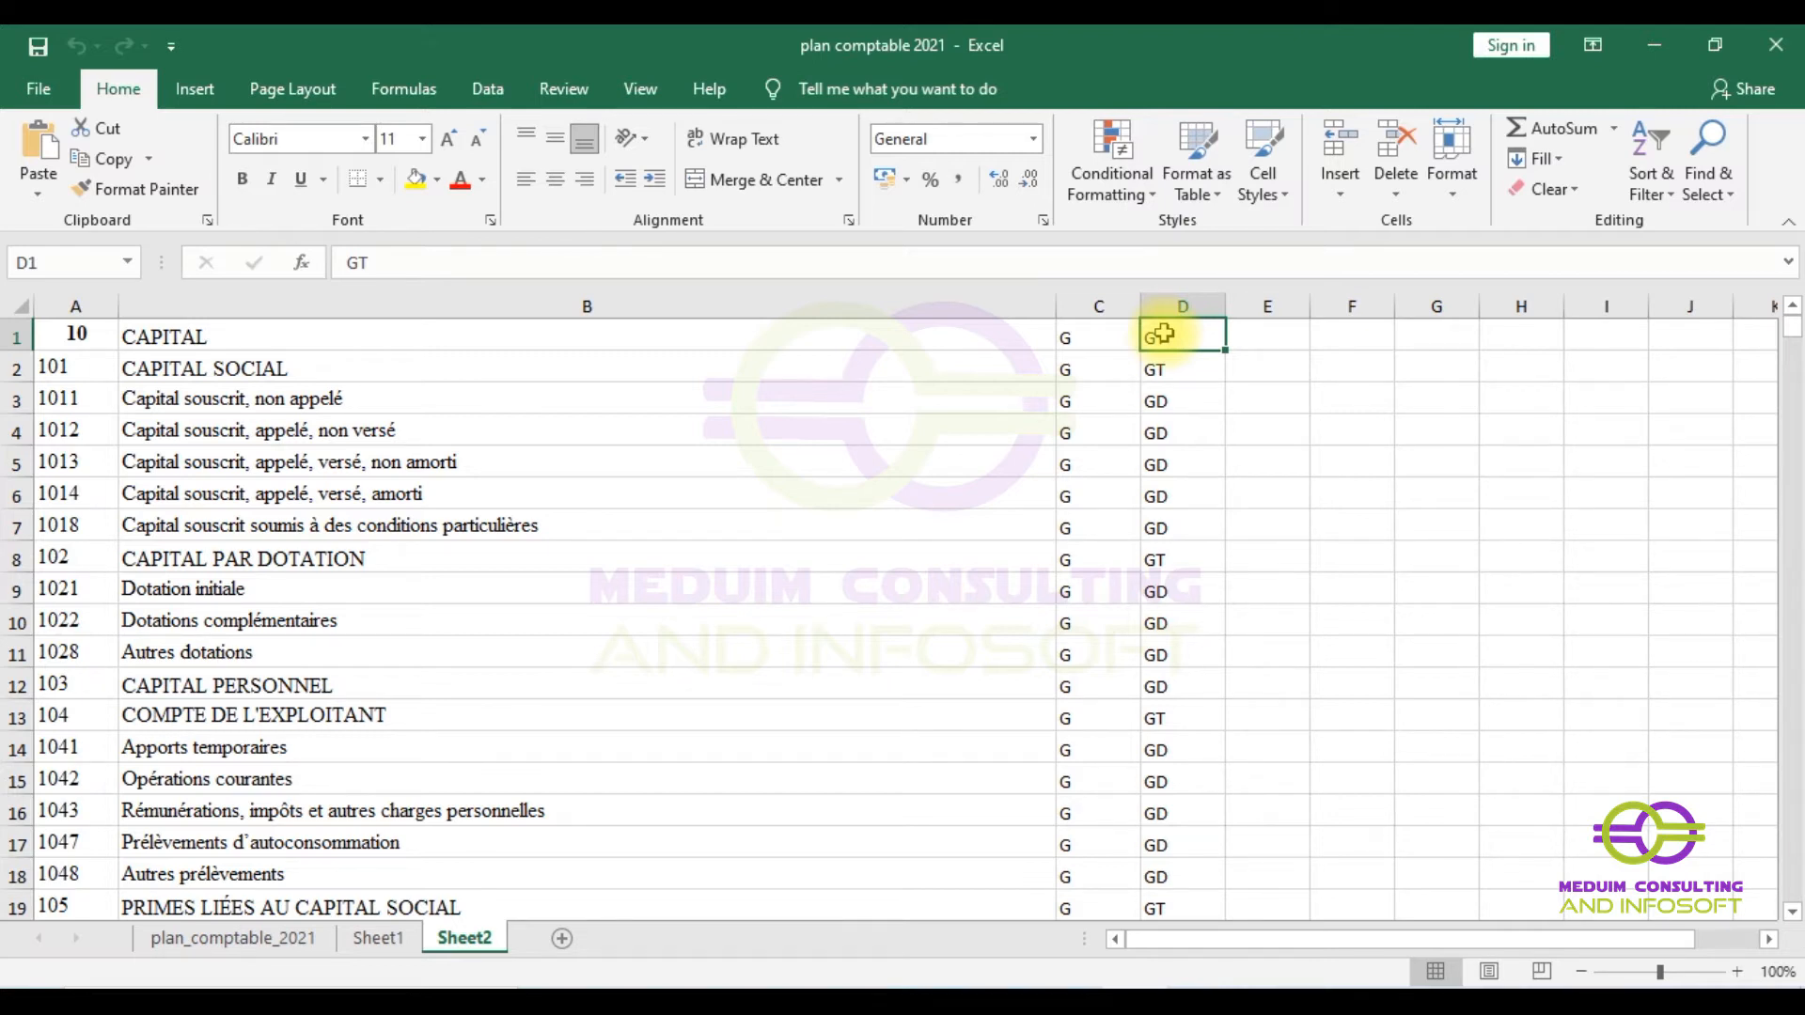
left_click(53, 370)
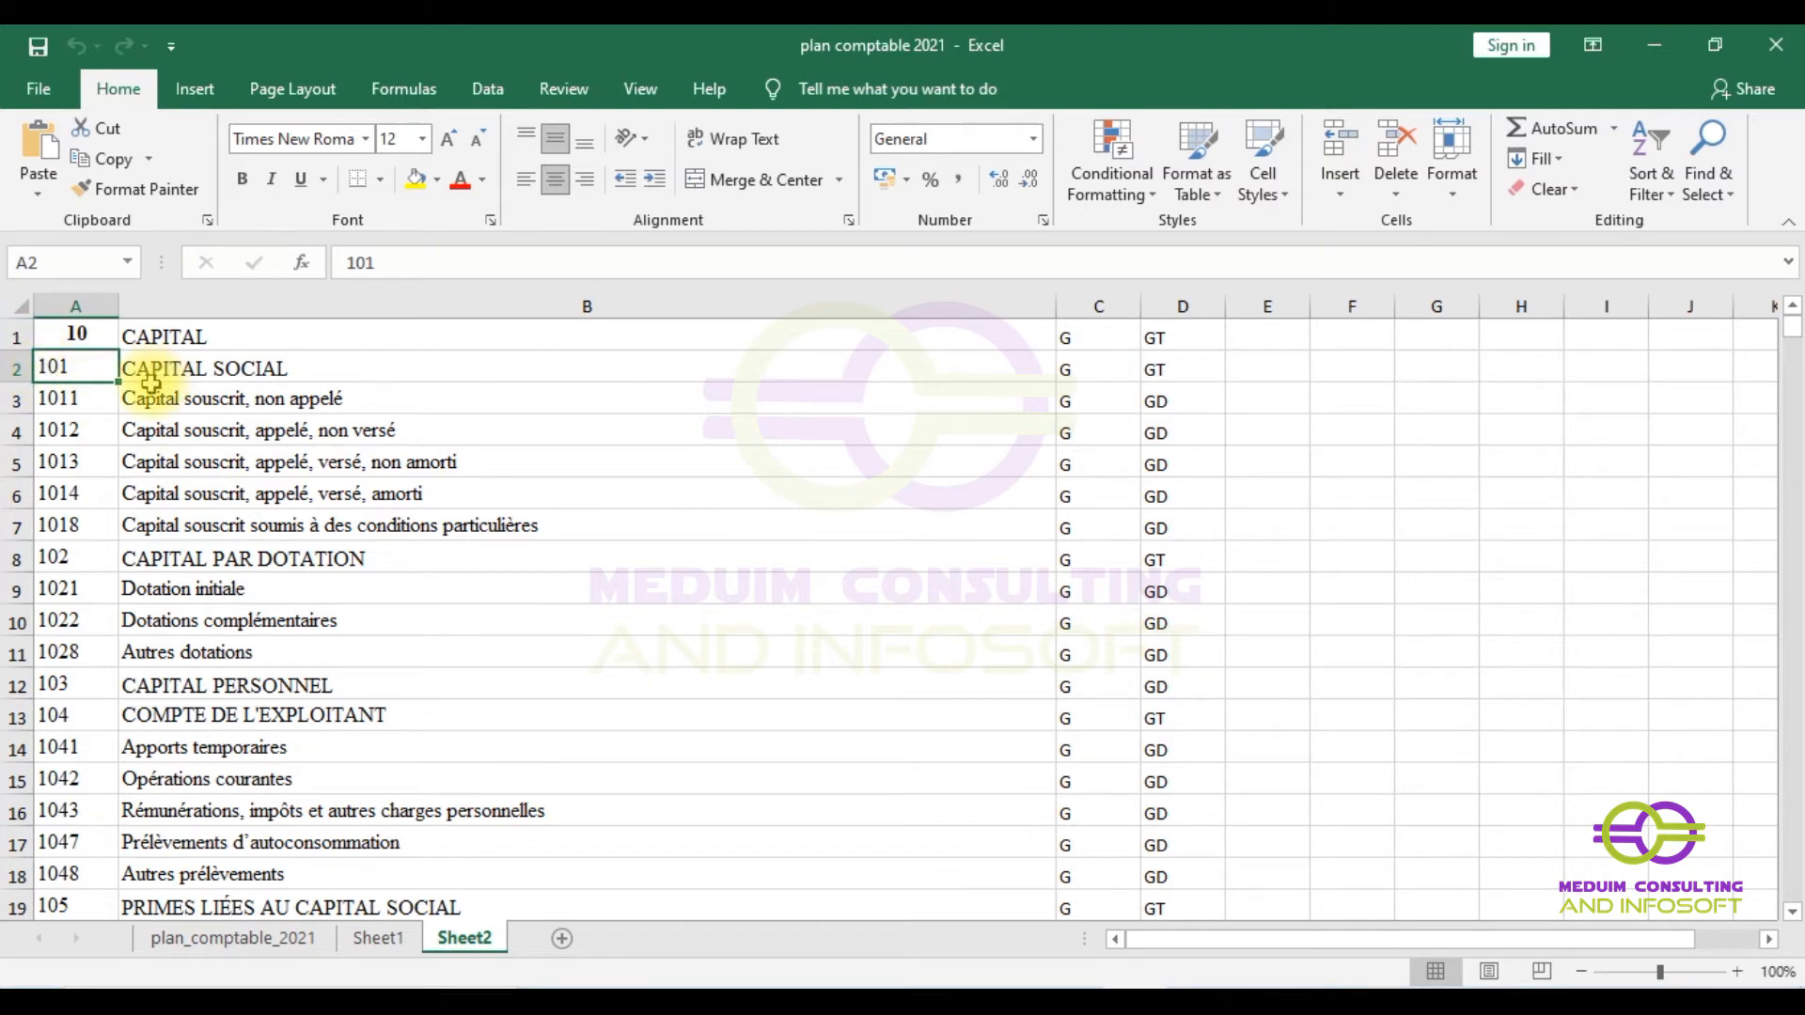
left_click(105, 342)
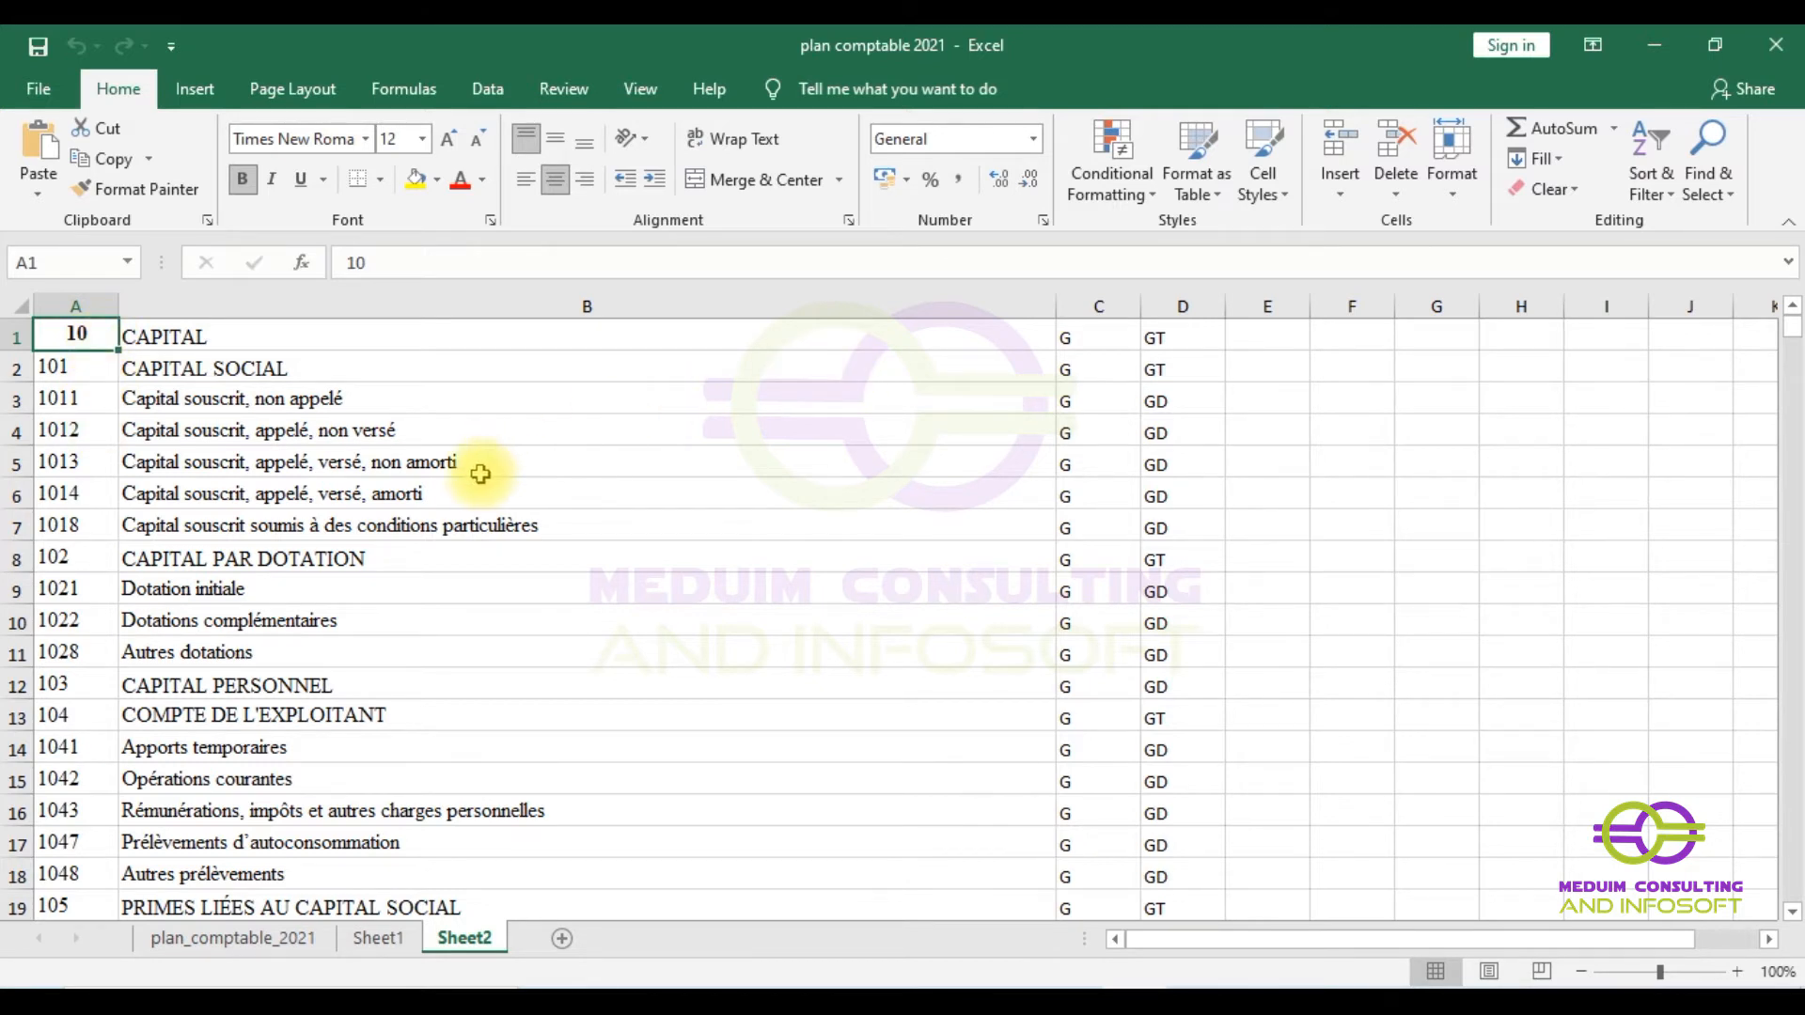
left_click(1169, 338)
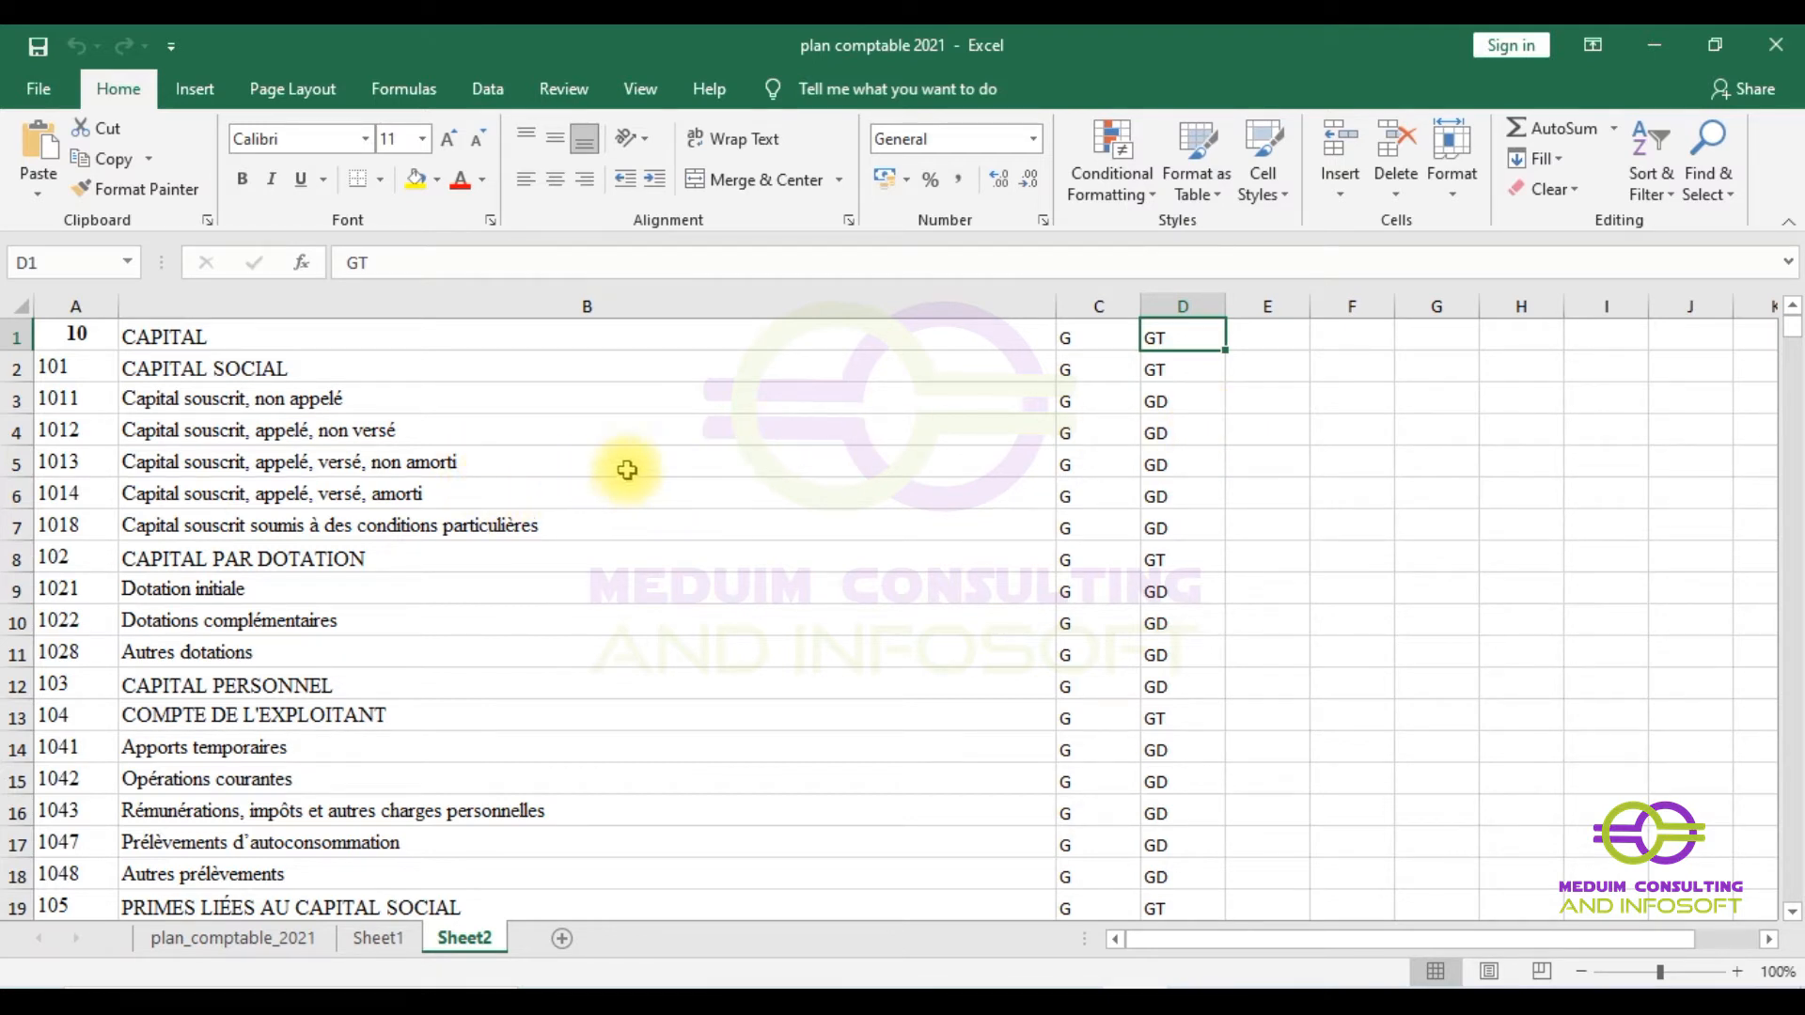
left_click(1175, 371)
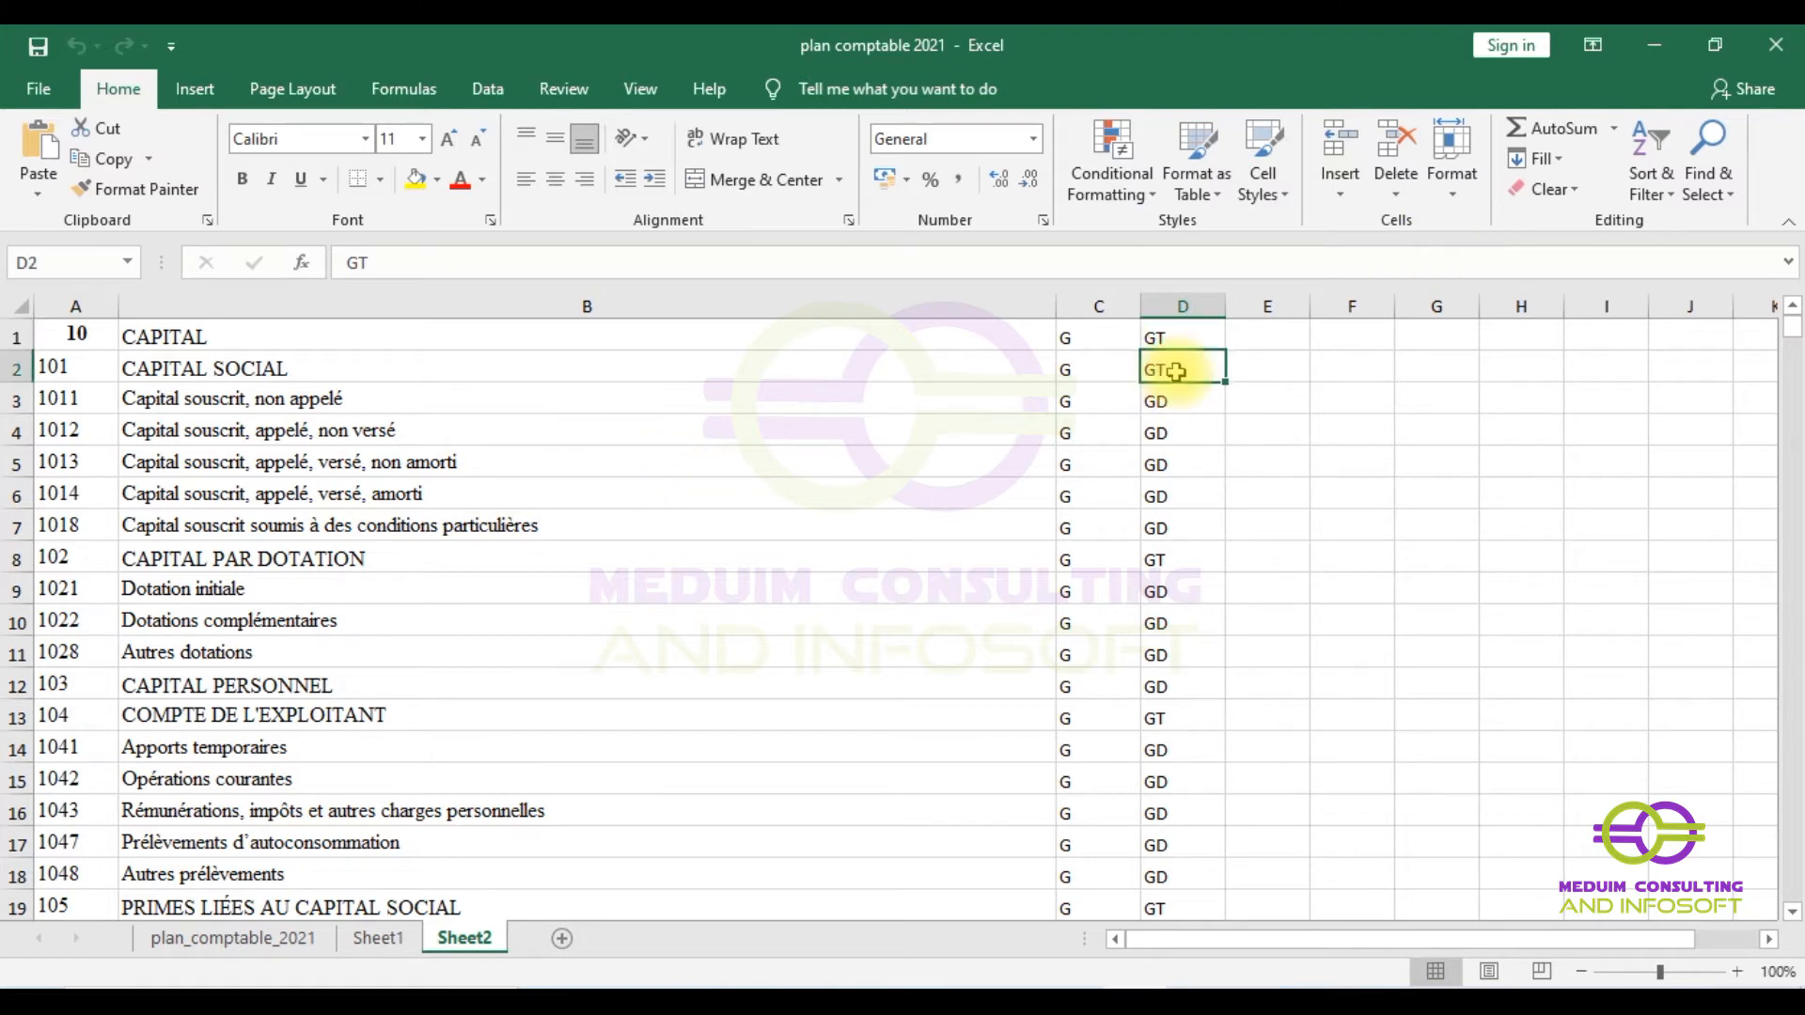
left_click(143, 695)
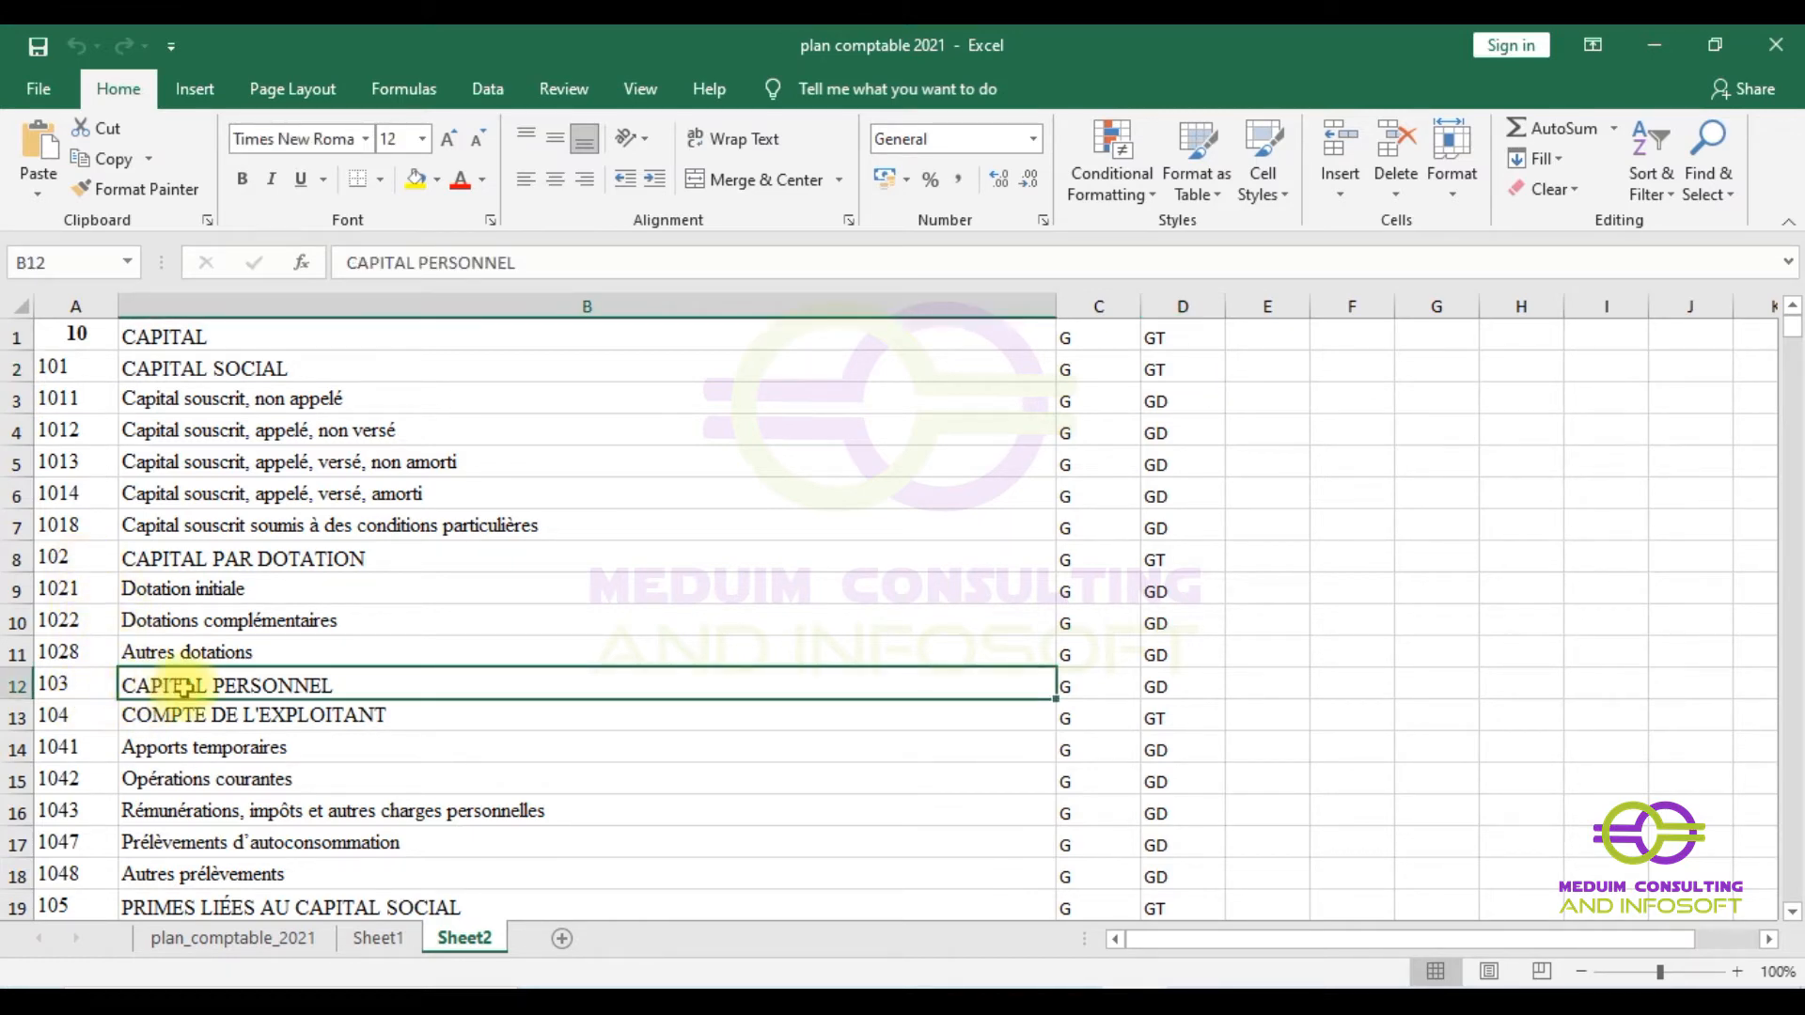
- Check the type codes of accounts 104 and 101 in the chart of accounts
scroll(273, 677, "down", 1)
scroll(295, 671, "down", 2)
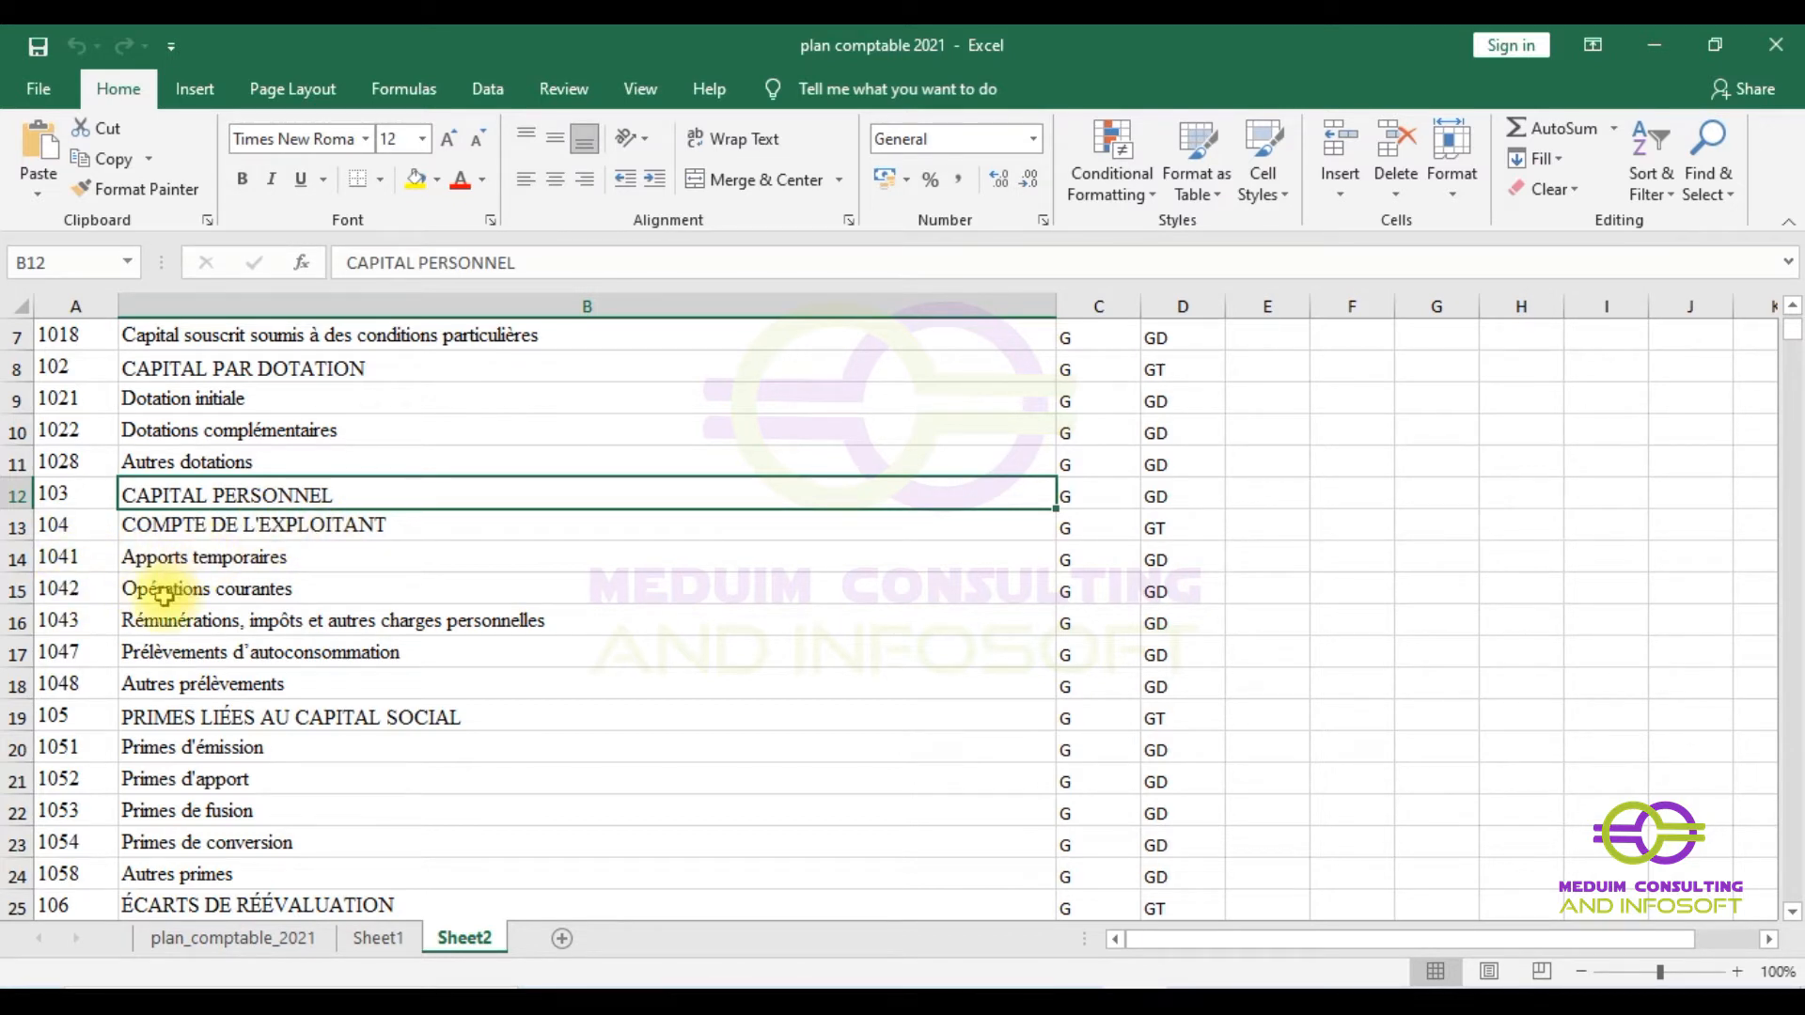
left_click(1159, 531)
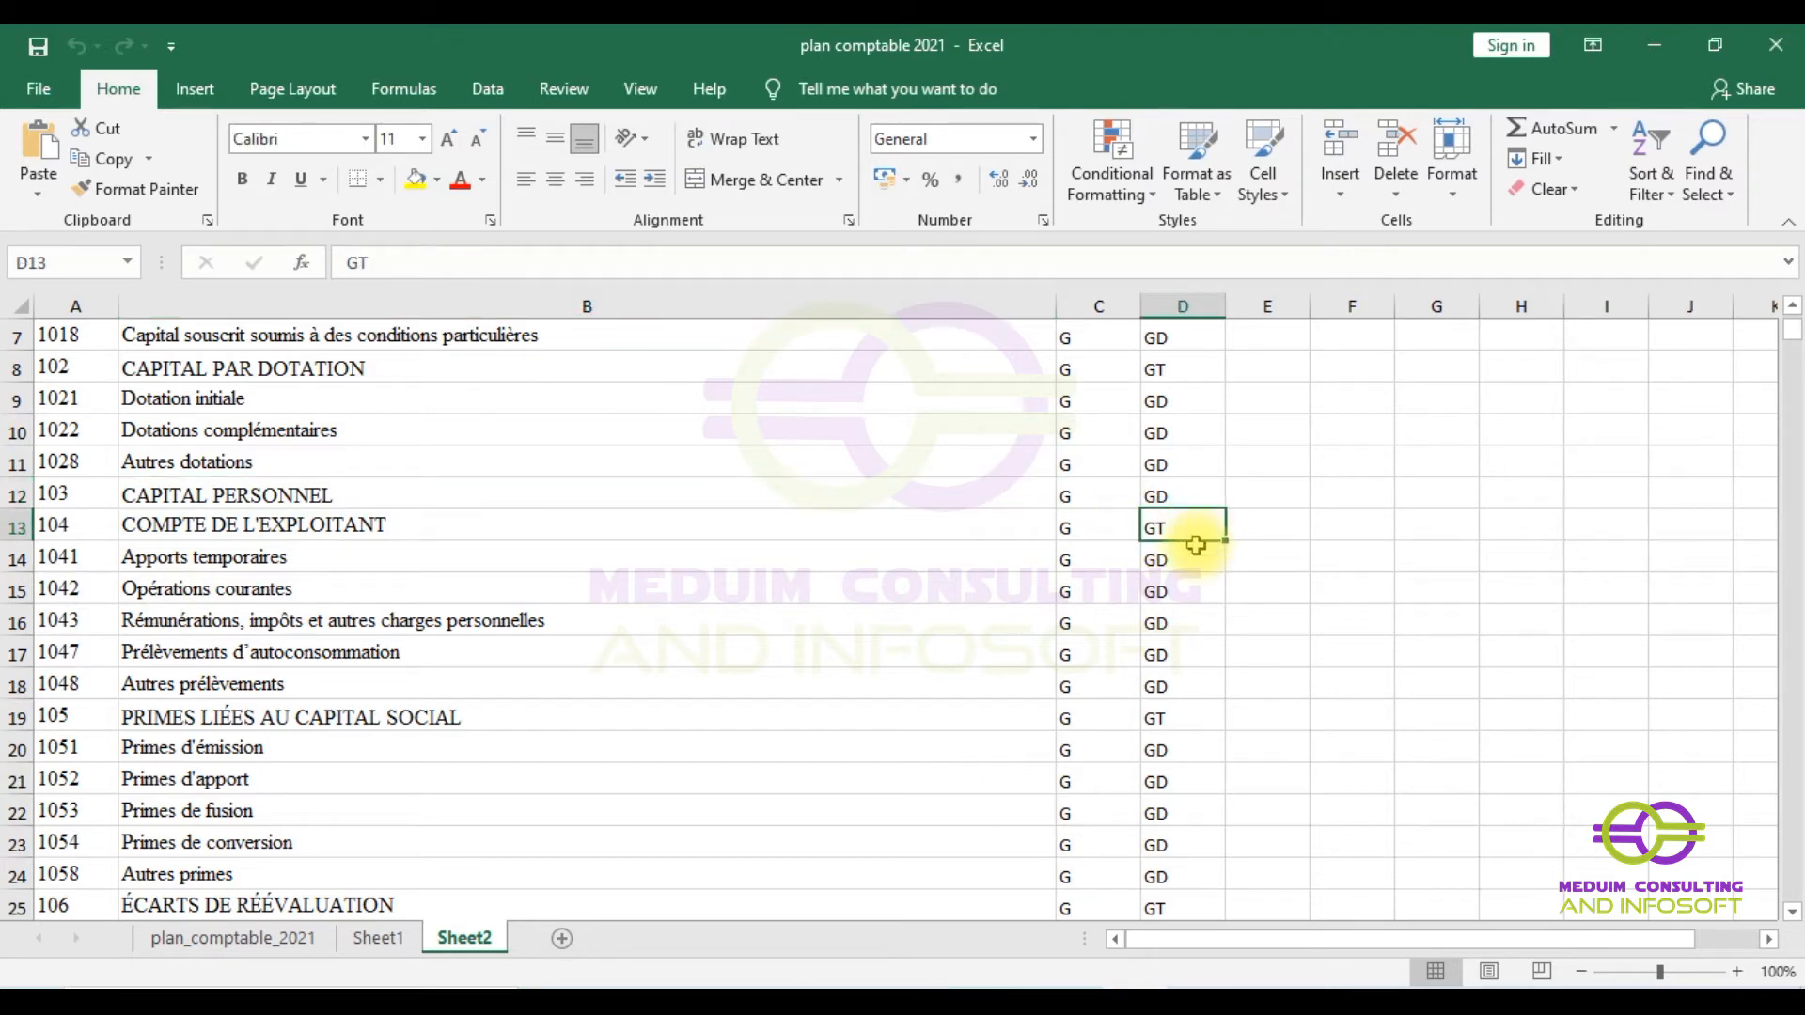
scroll(1178, 599, "down", 14)
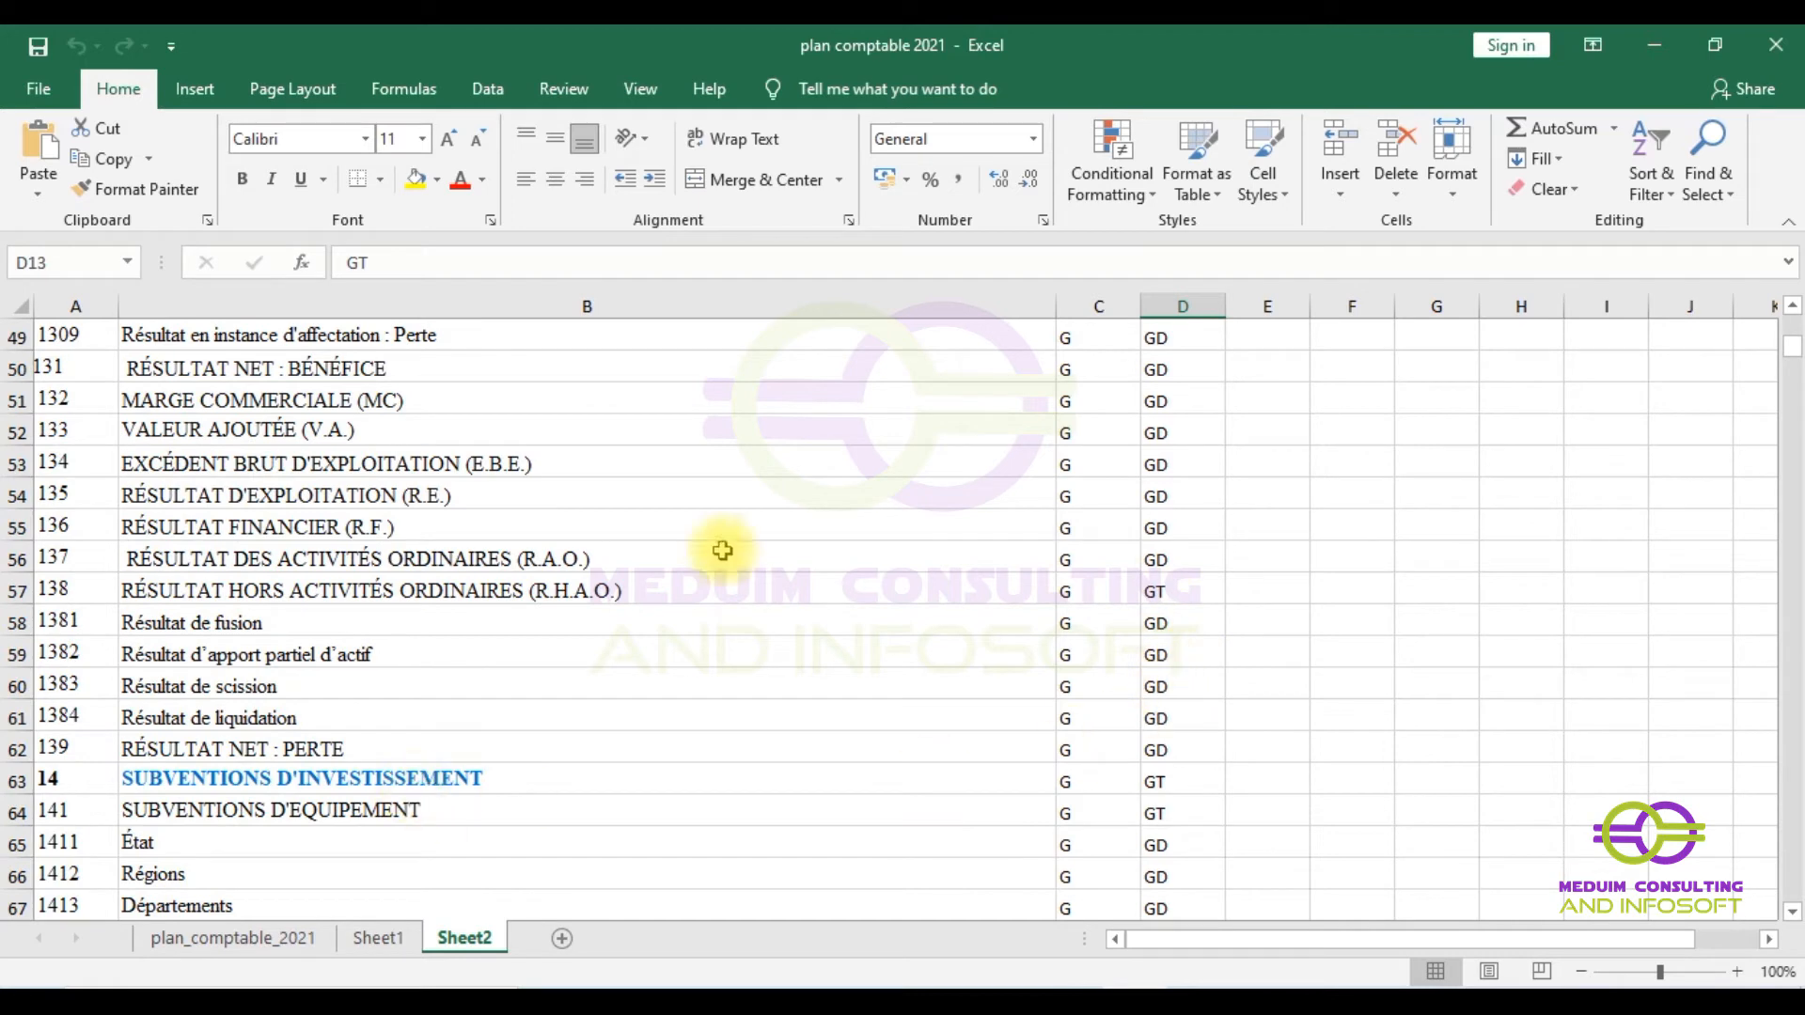
scroll(655, 628, "up", 9)
scroll(655, 628, "up", 7)
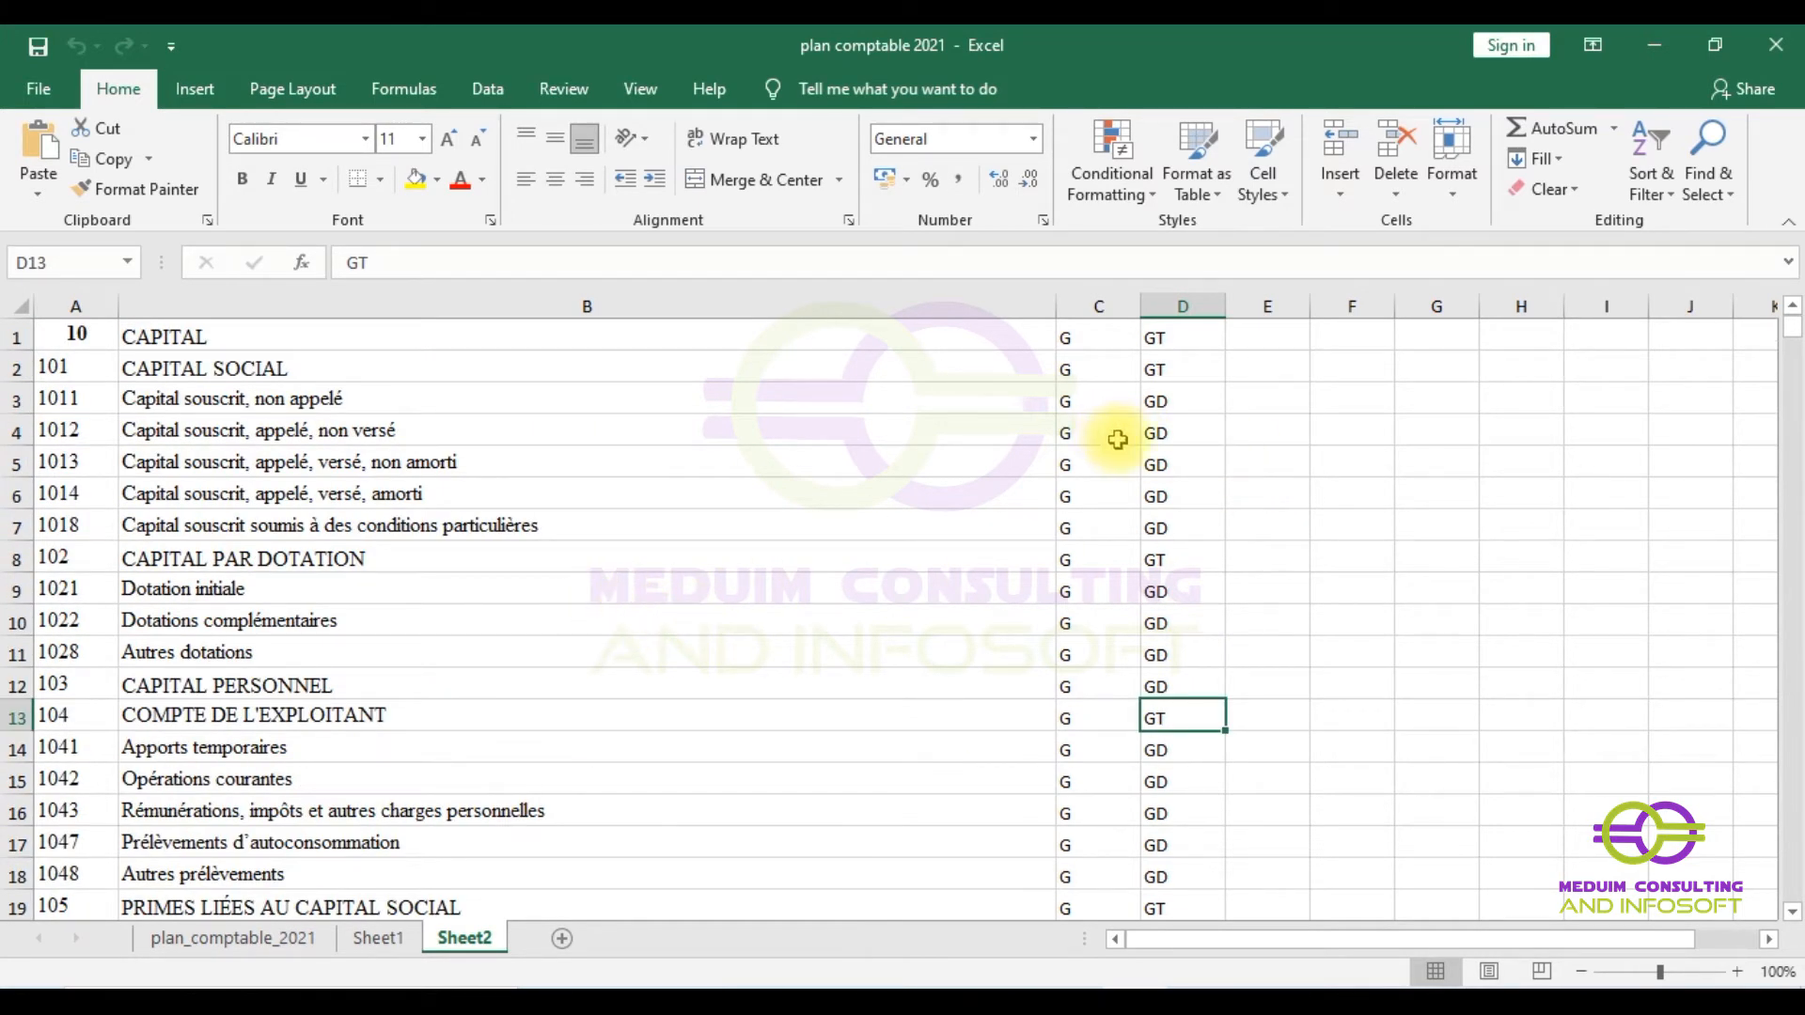
left_click(1191, 372)
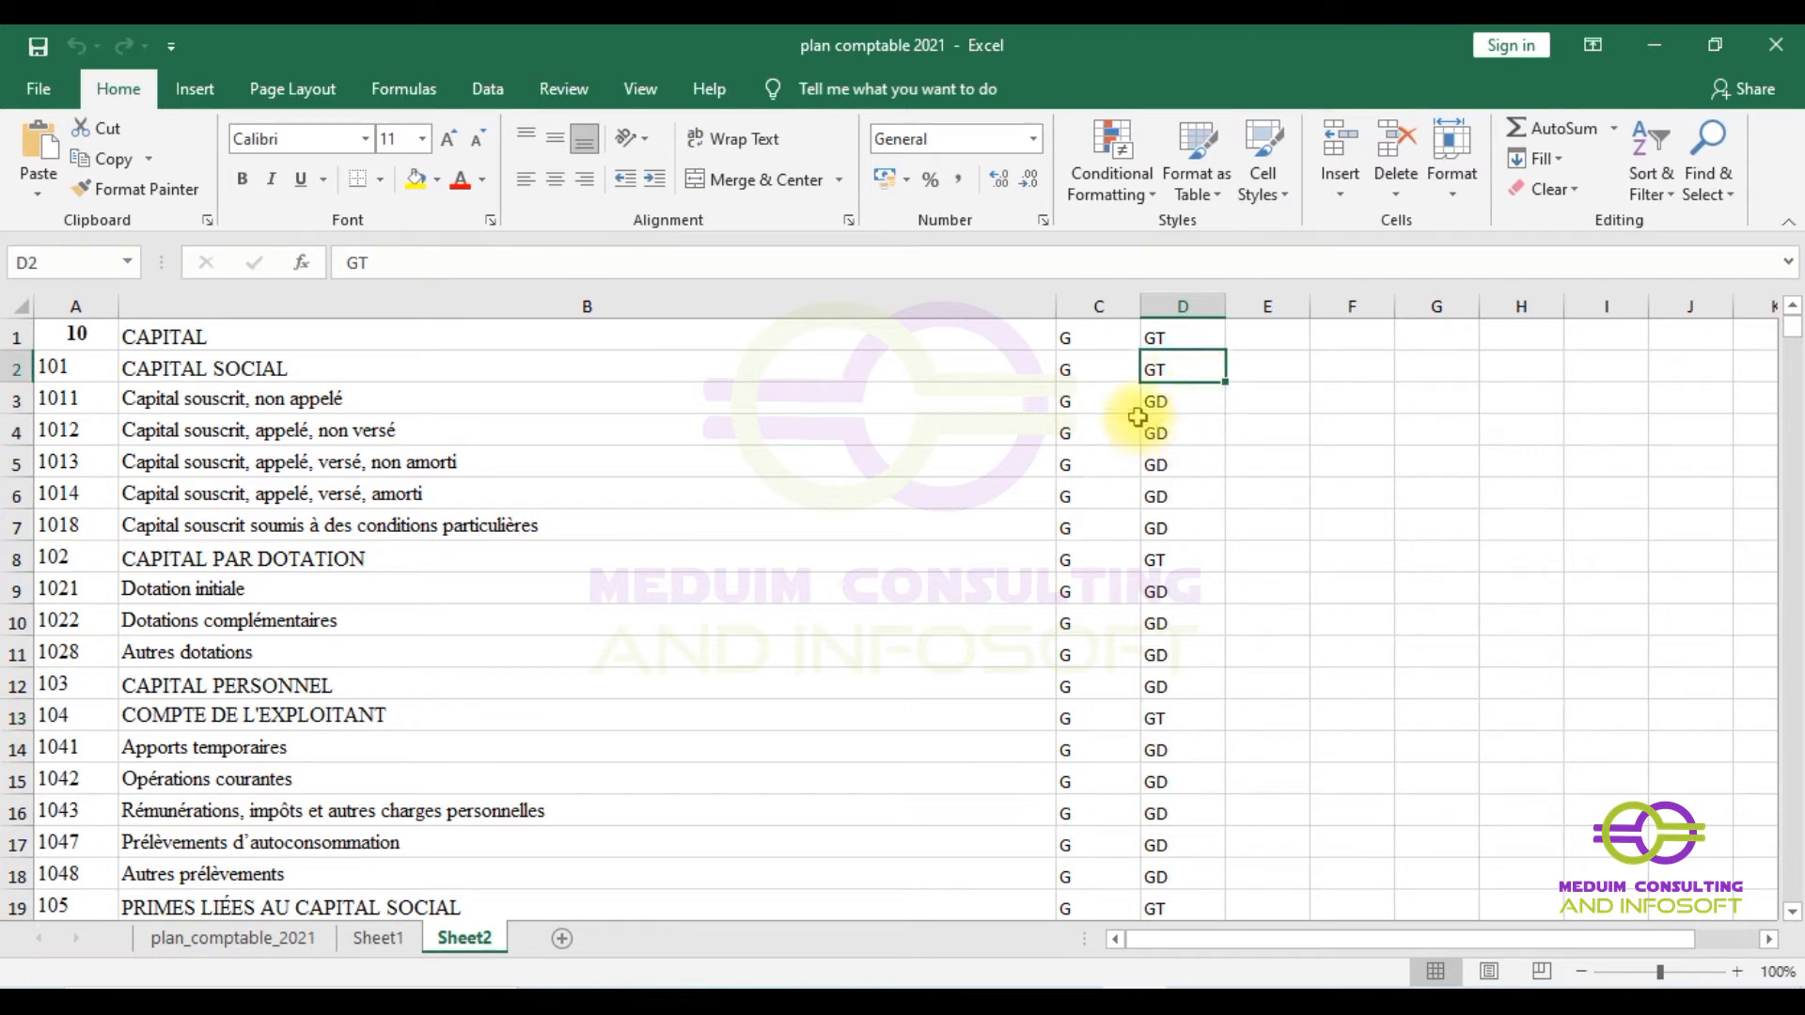
scroll(1091, 459, "down", 20)
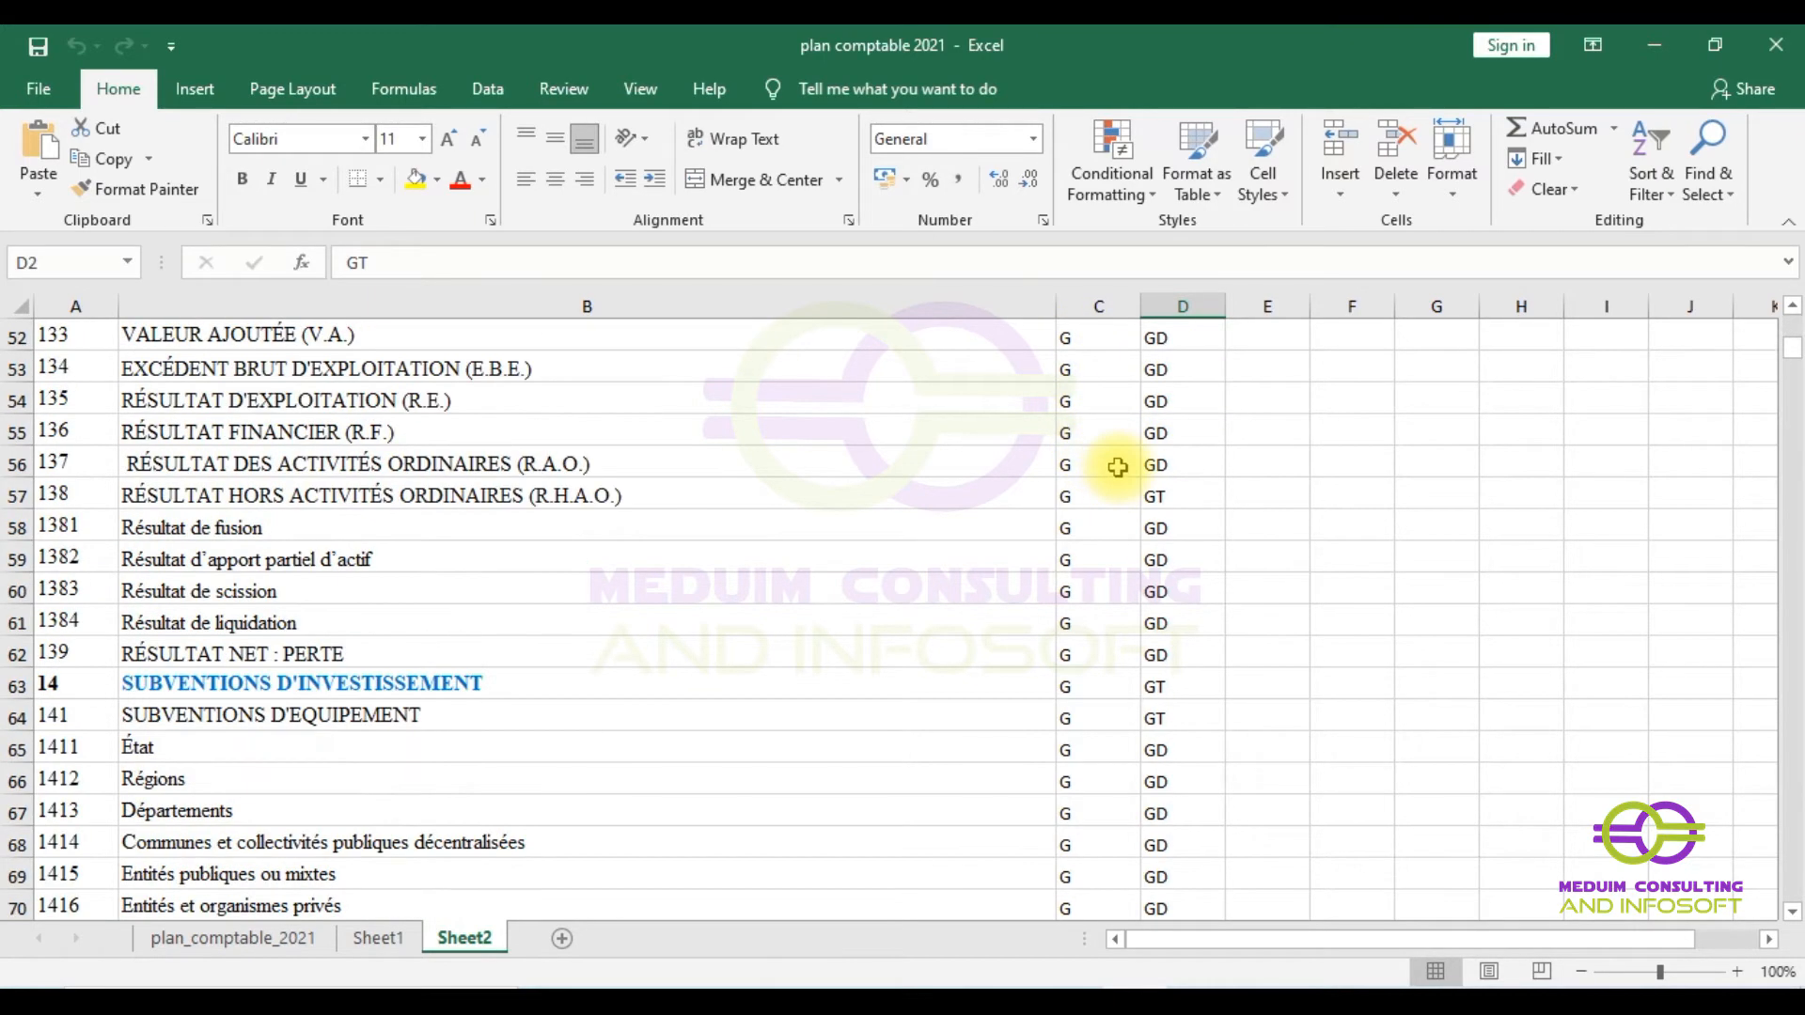
scroll(1122, 474, "down", 7)
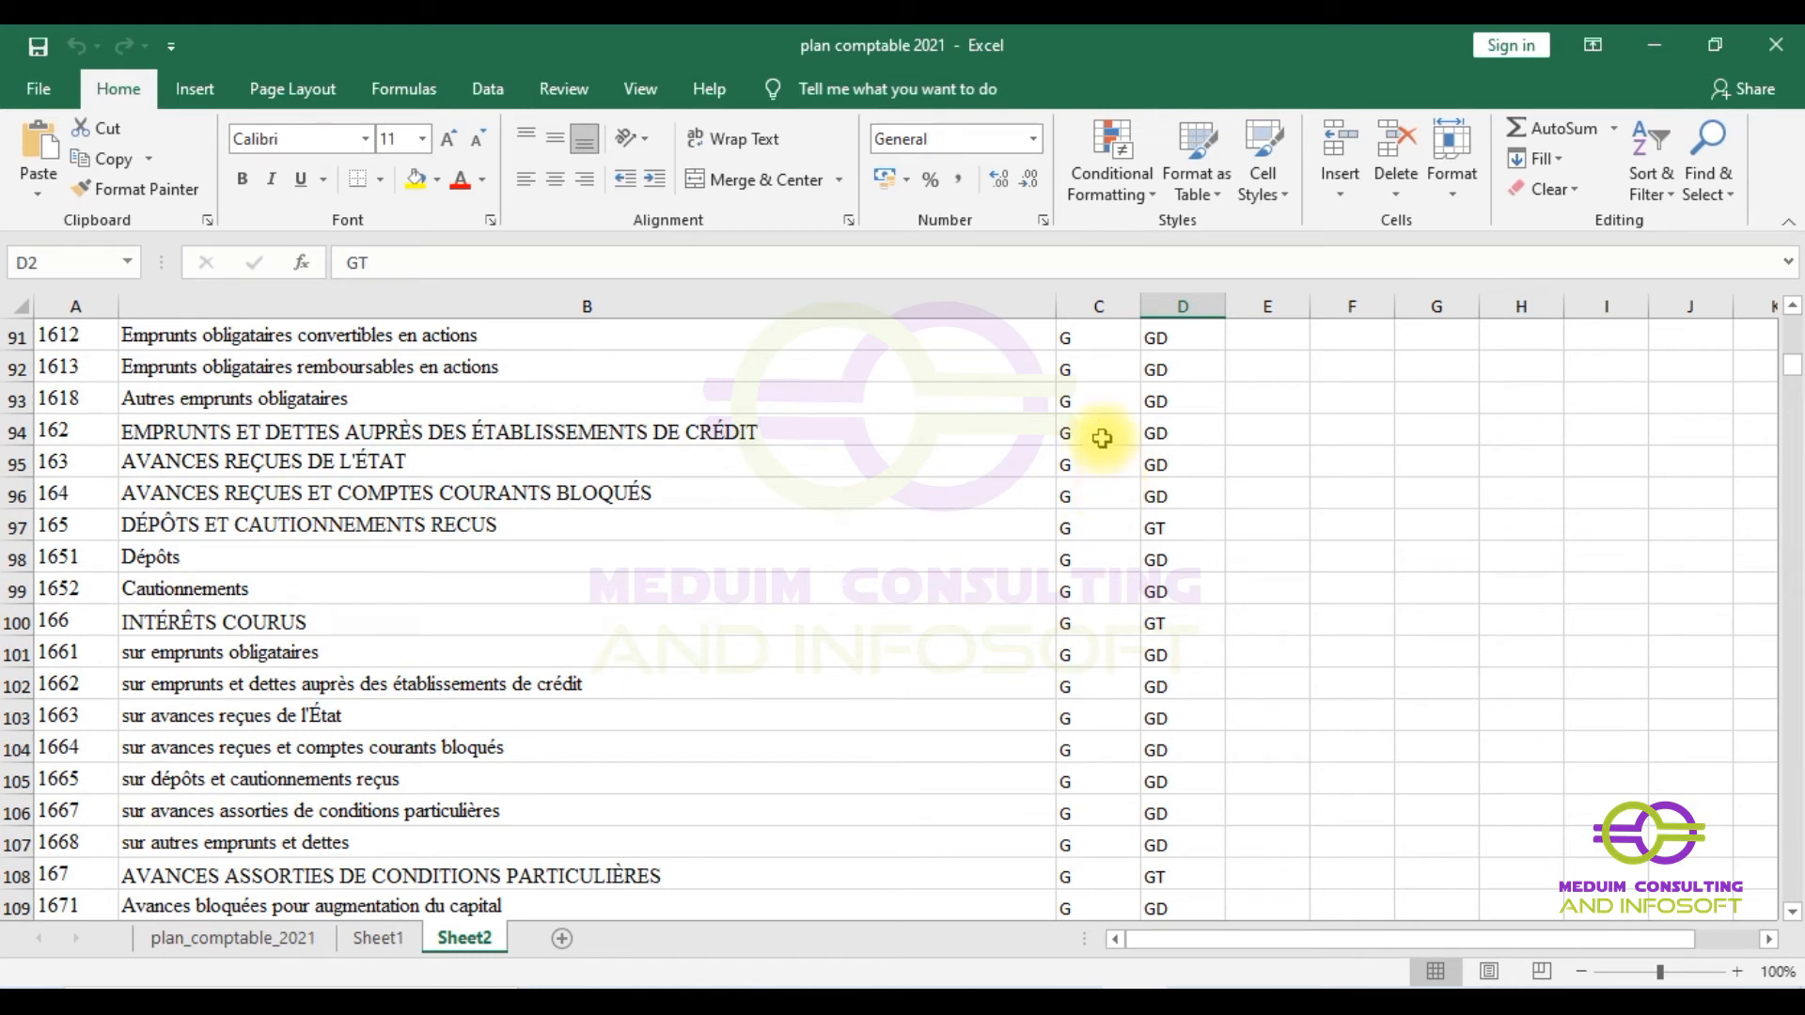
scroll(1096, 447, "up", 8)
scroll(1093, 447, "up", 20)
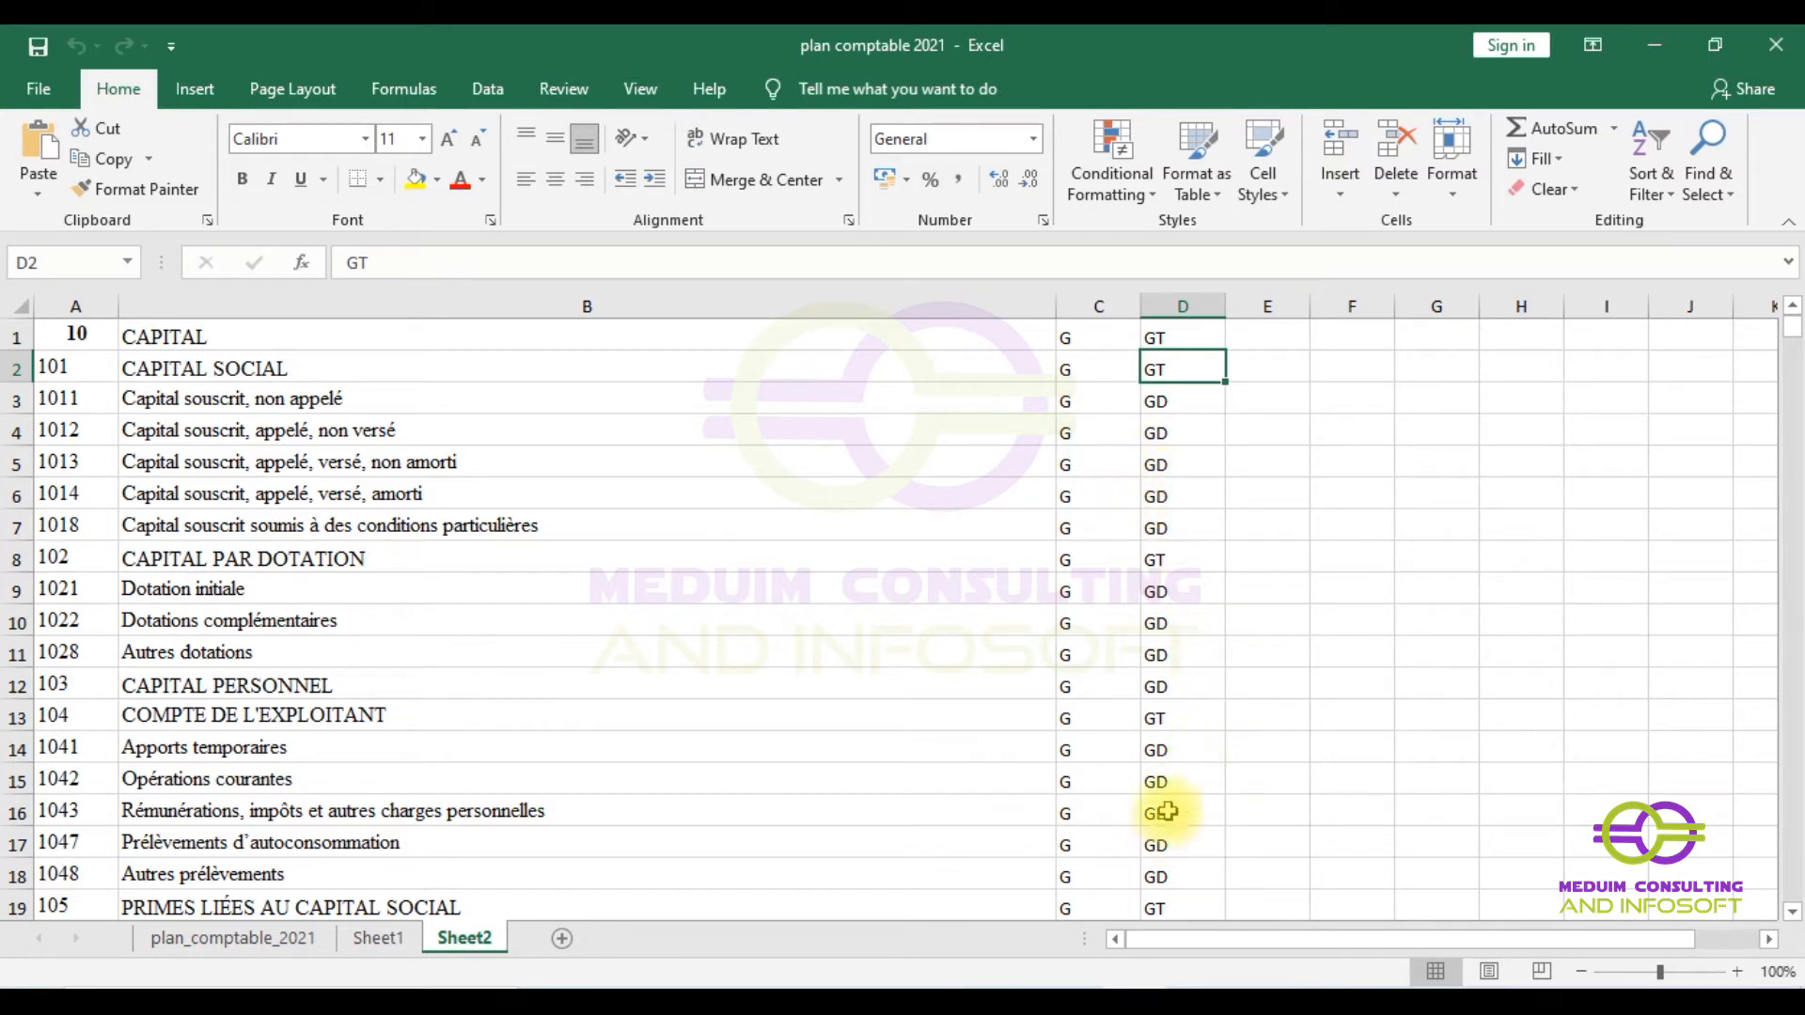
- Check the type code of account 1028, then minimize the Excel workbook
left_click(1169, 658)
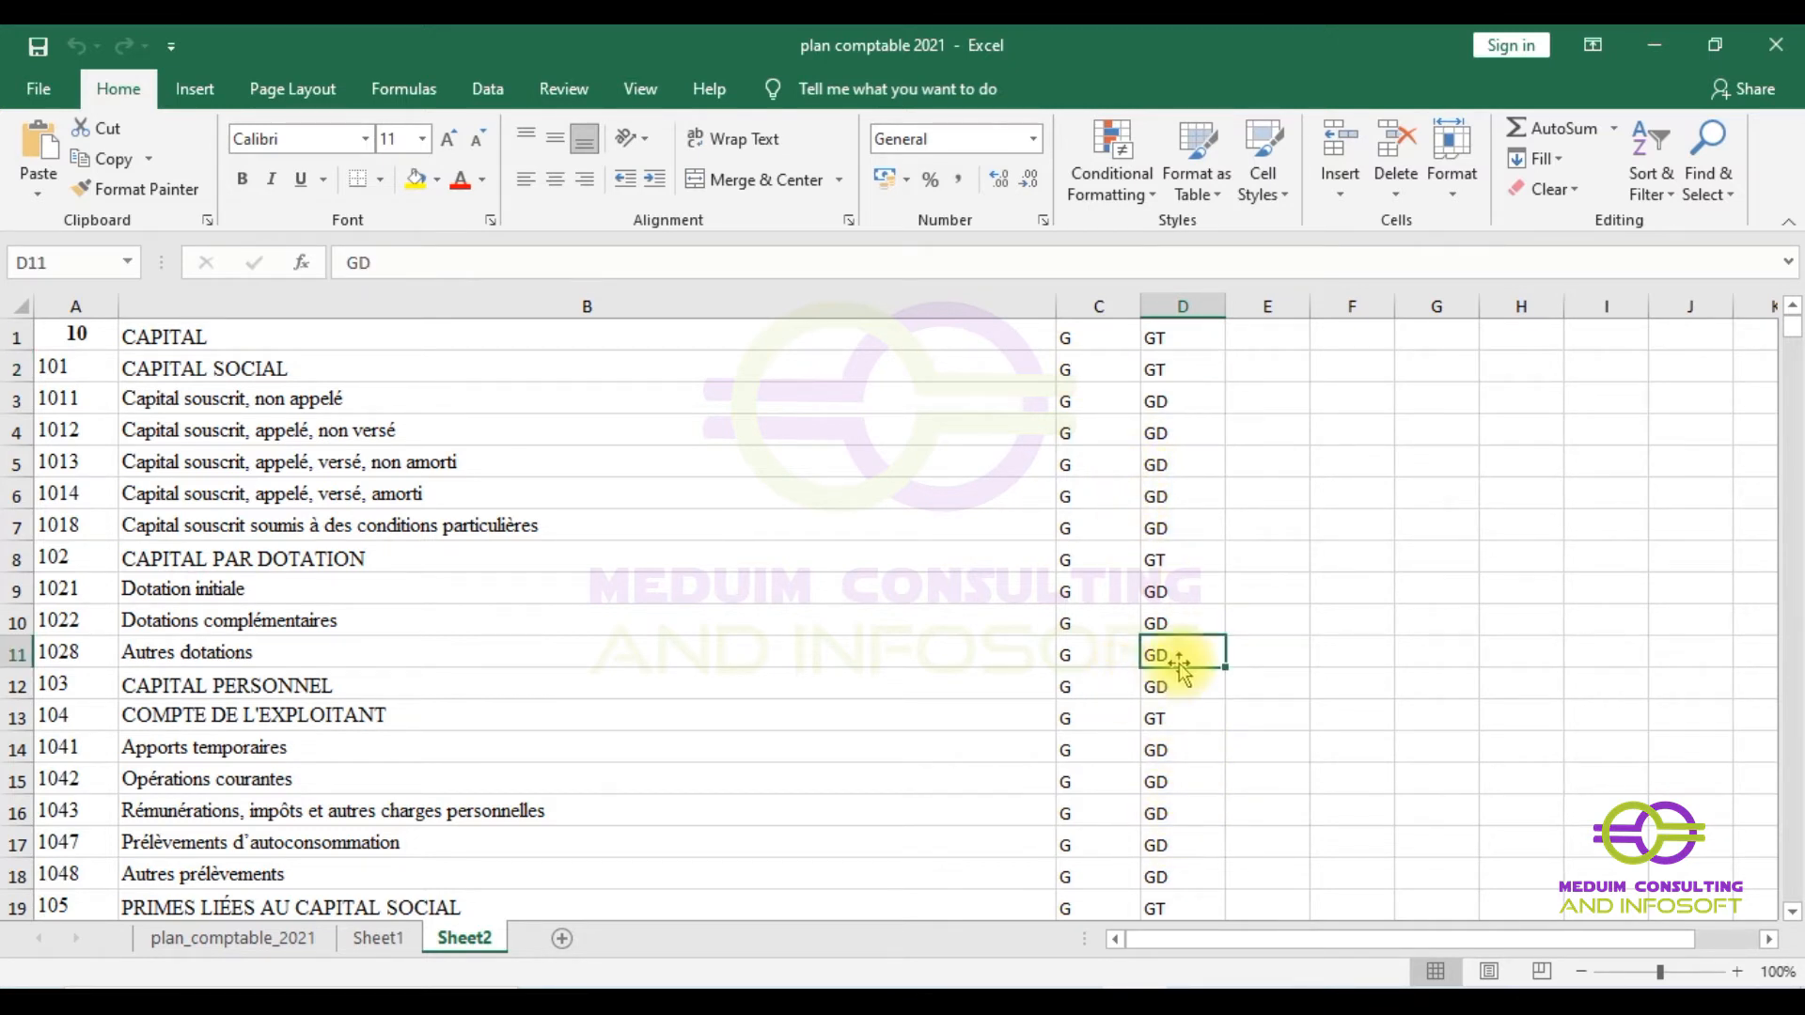
scroll(1138, 460, "down", 15)
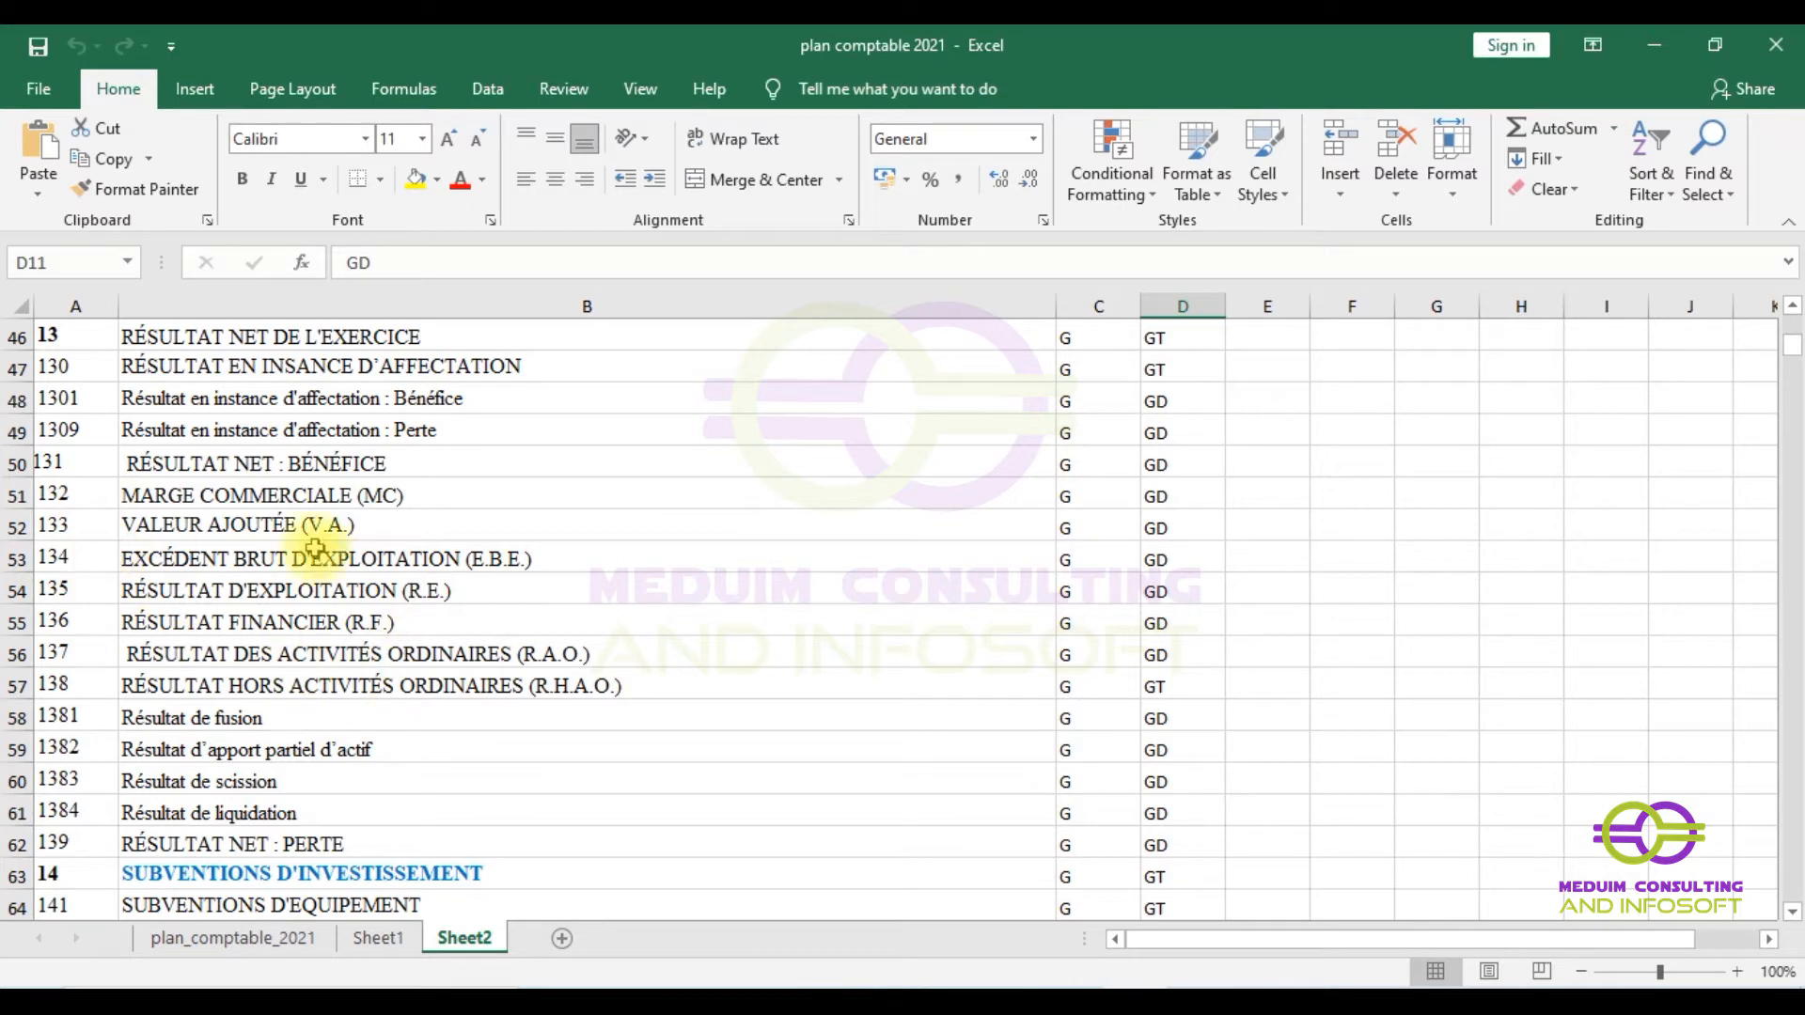
left_click(1680, 42)
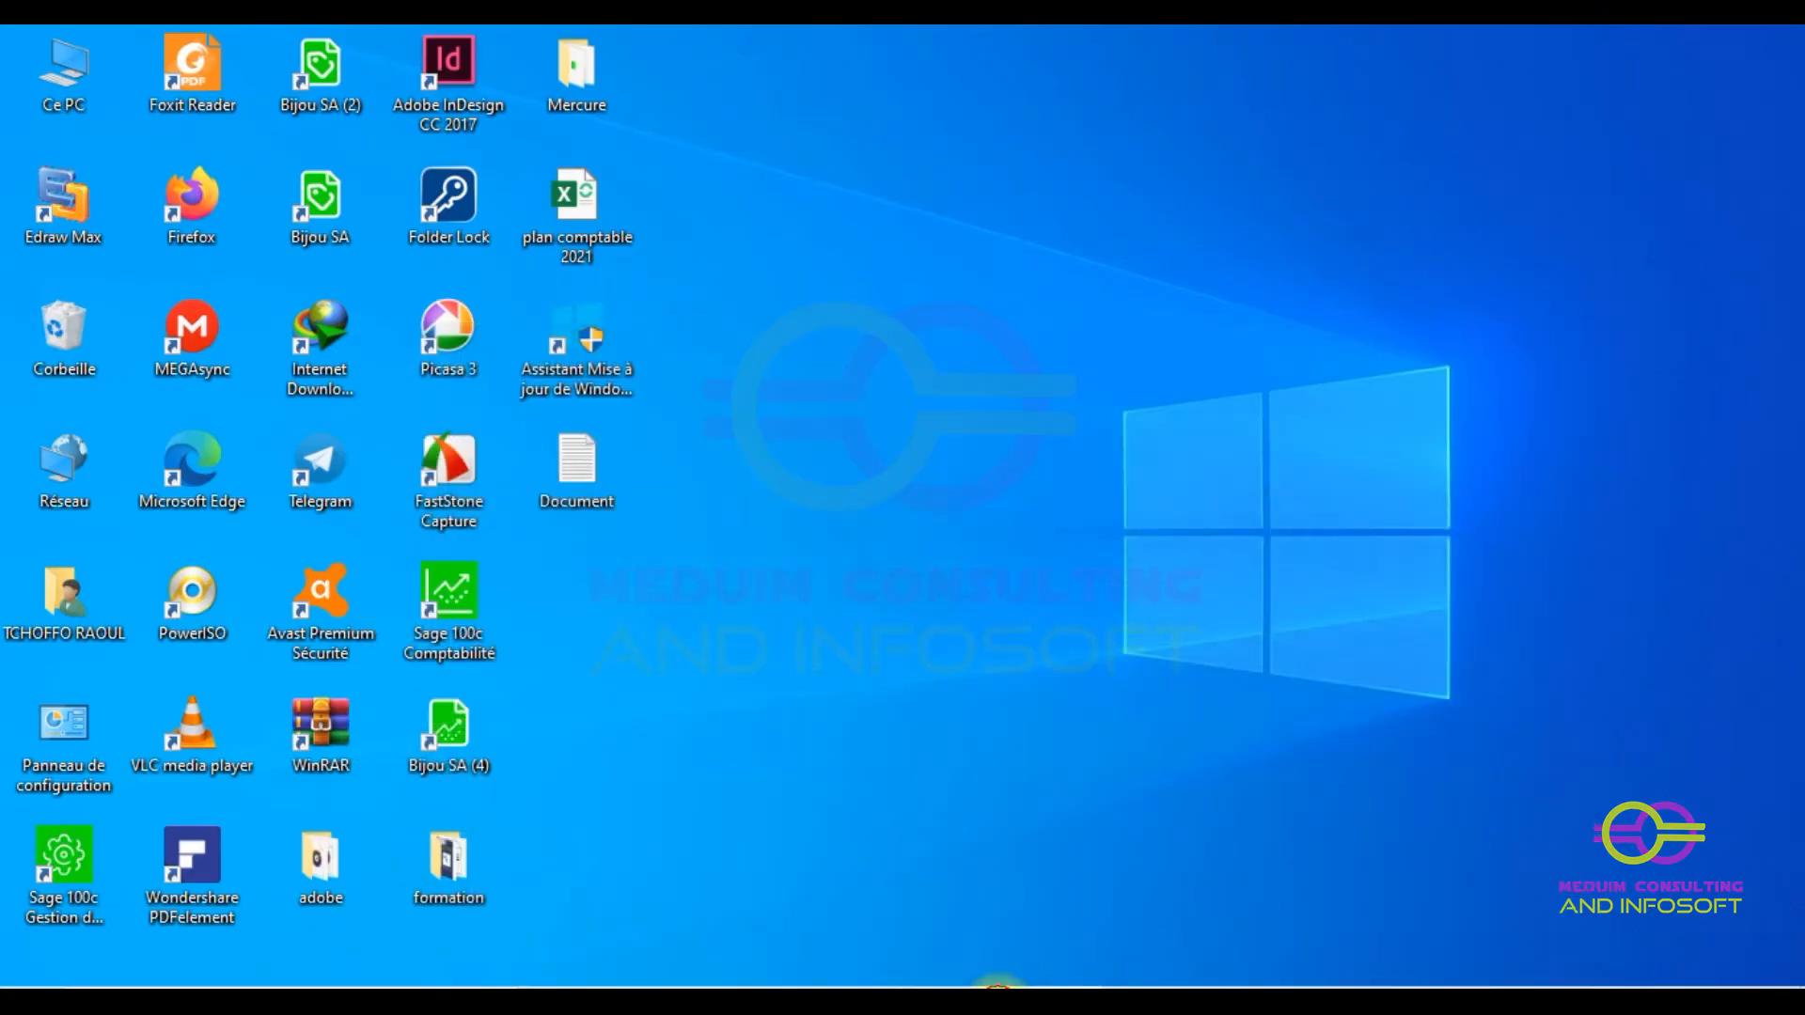
- Restore the Sage window from the taskbar and open its Fichier menu
left_click(999, 987)
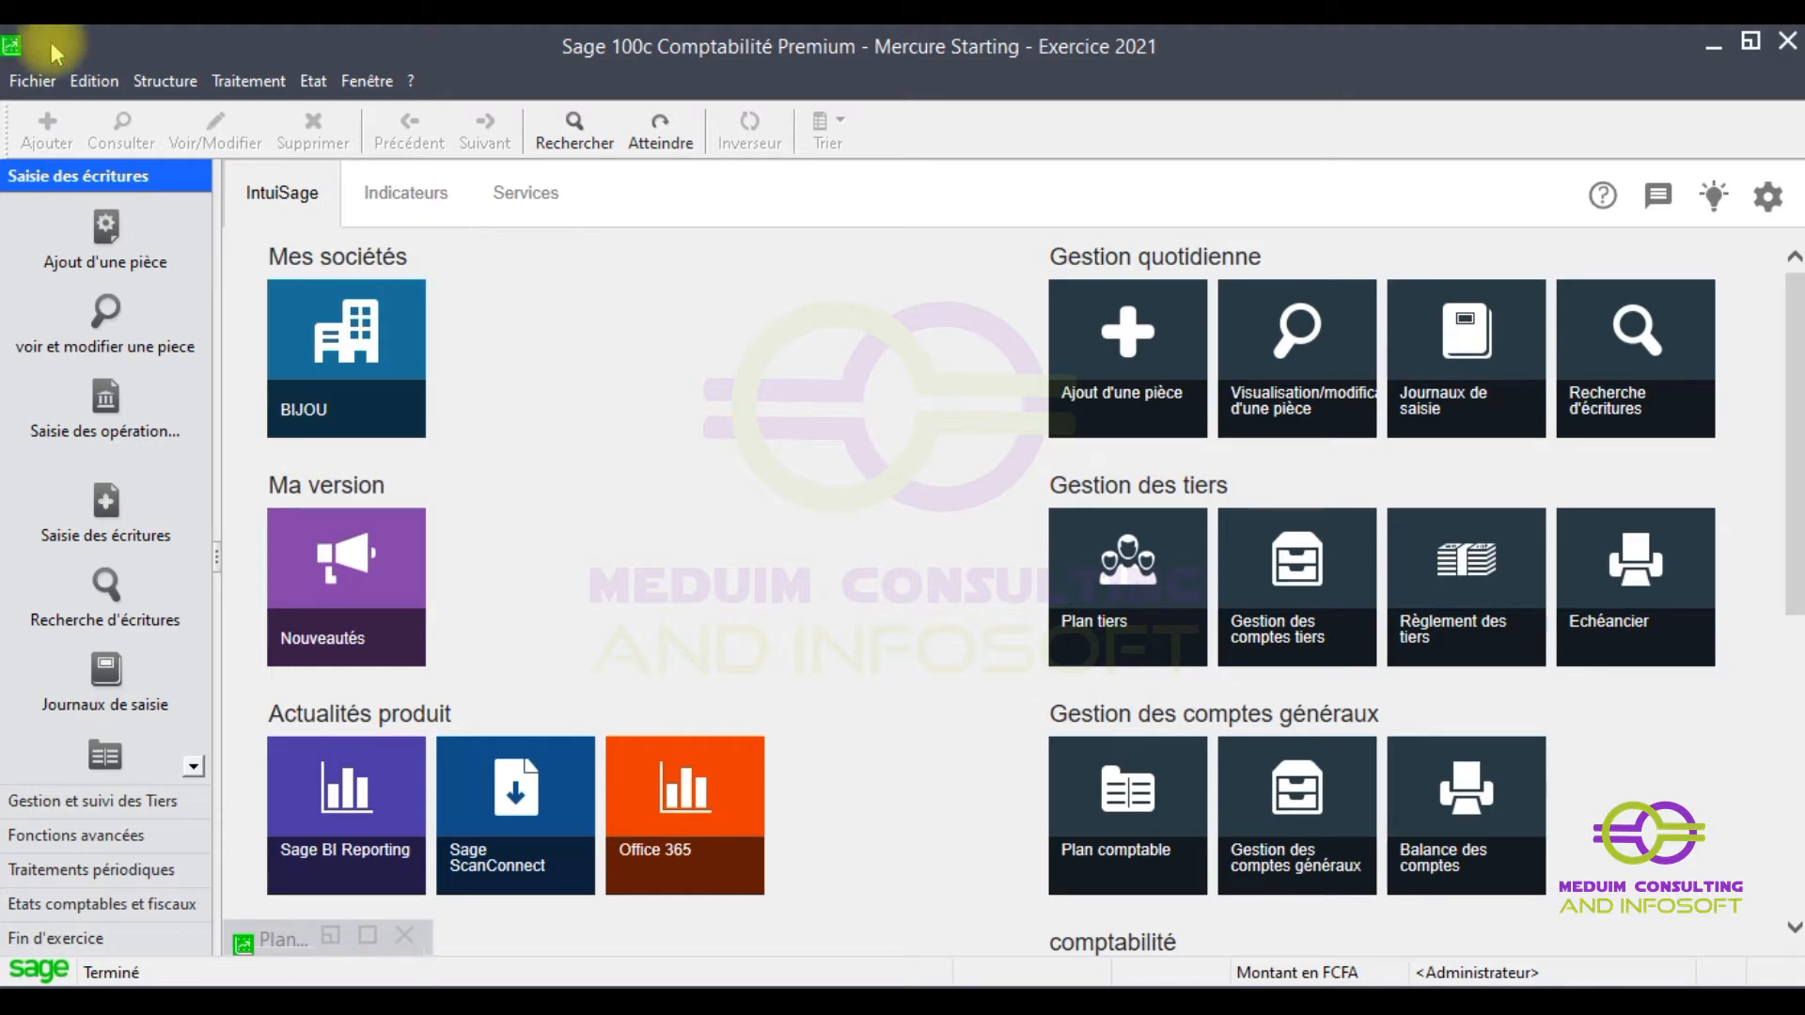
left_click(31, 83)
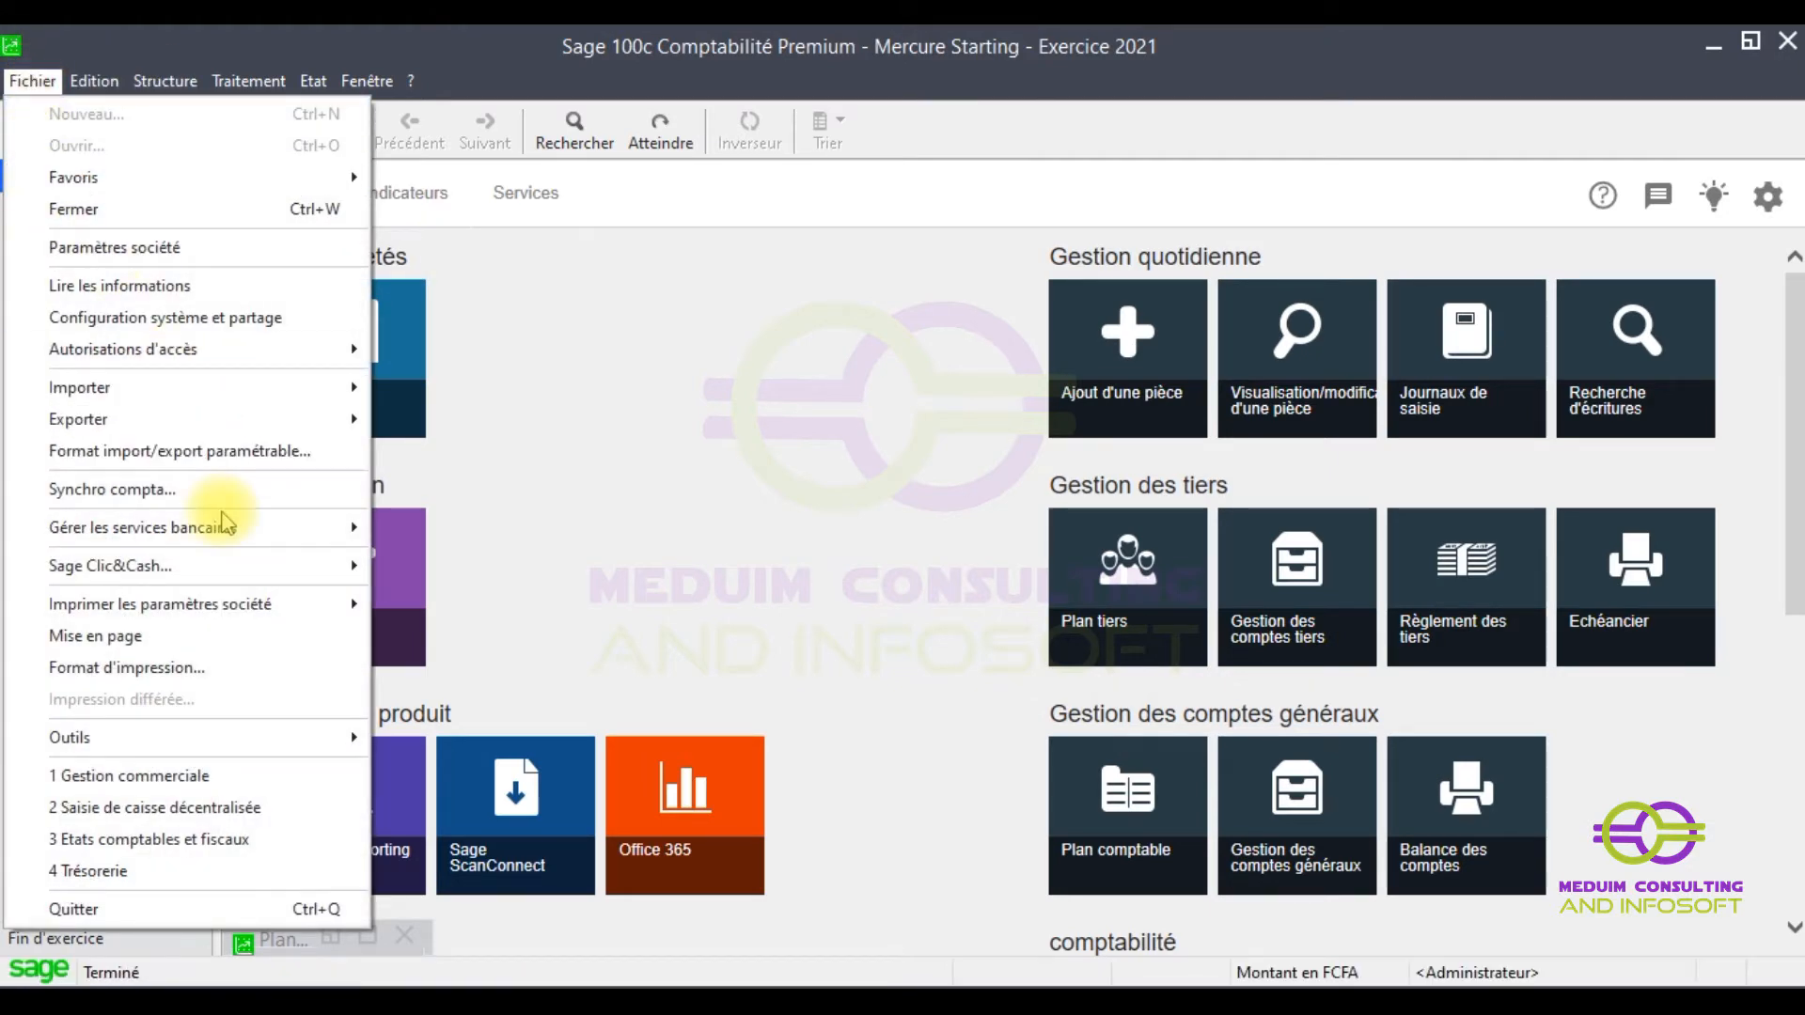
- Open Format import/export paramétrable, cancel the new-format save, and reopen the format dialog
left_click(235, 461)
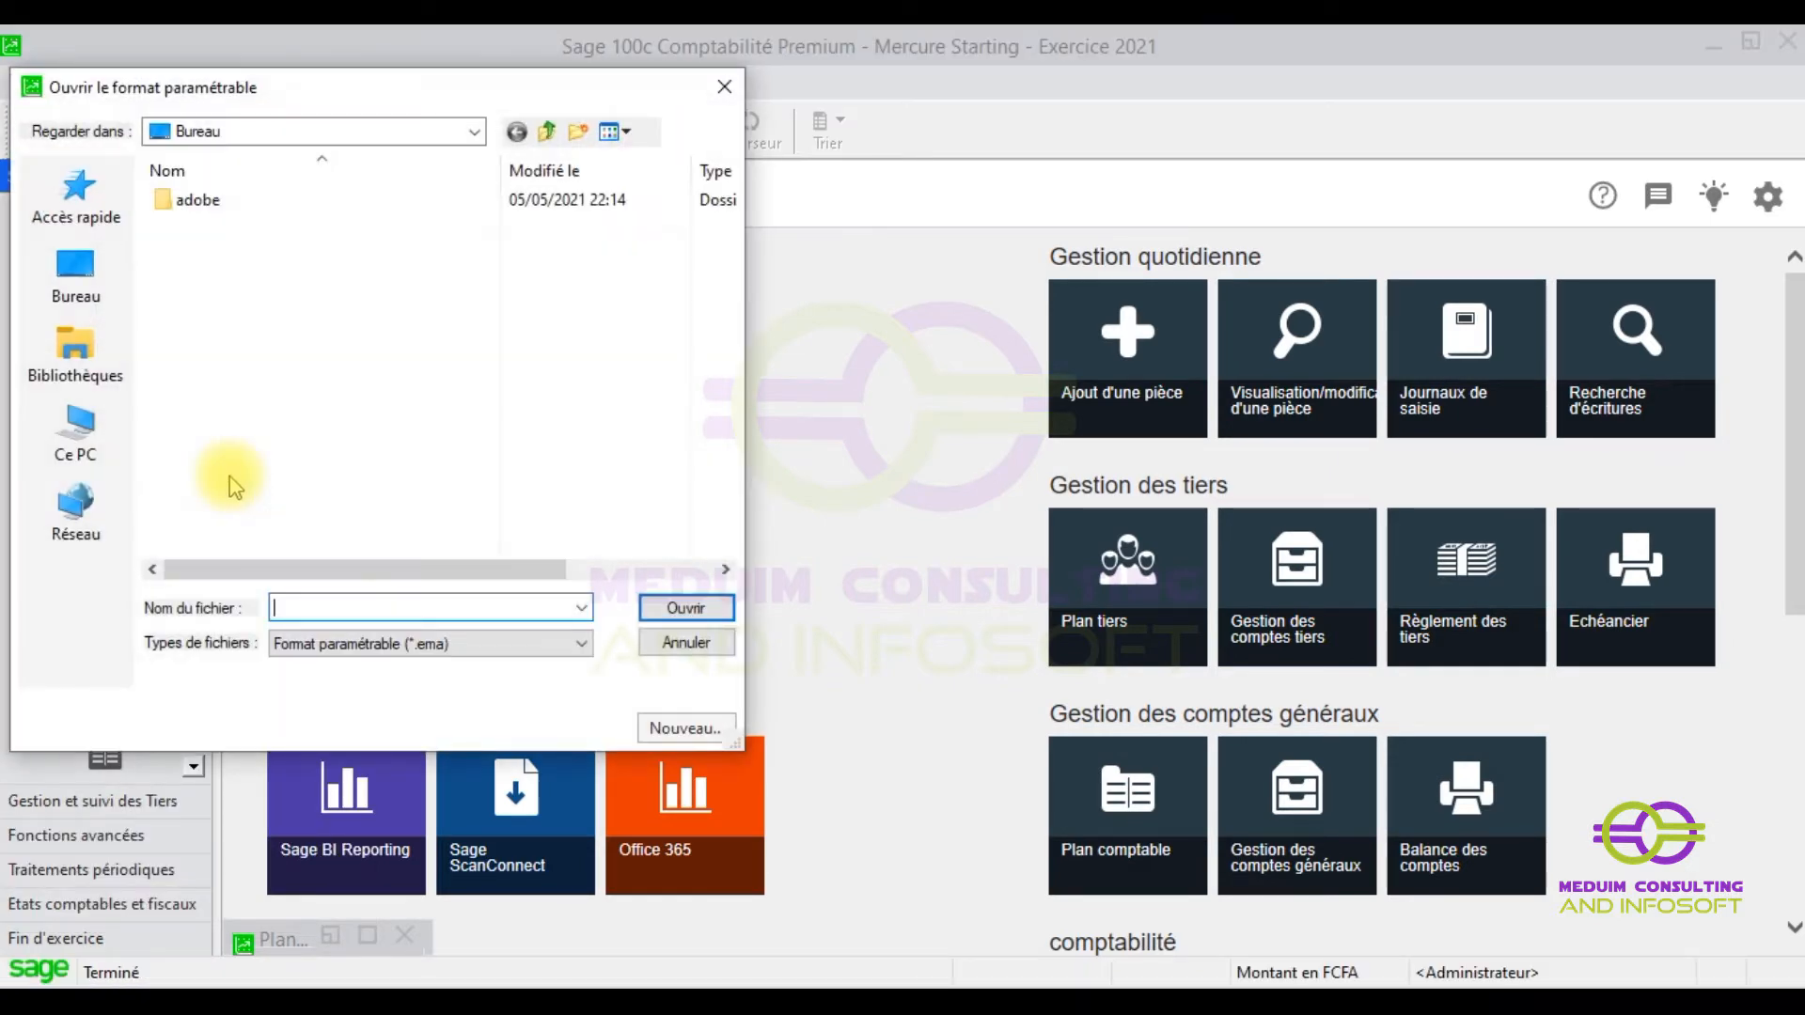
left_click(685, 721)
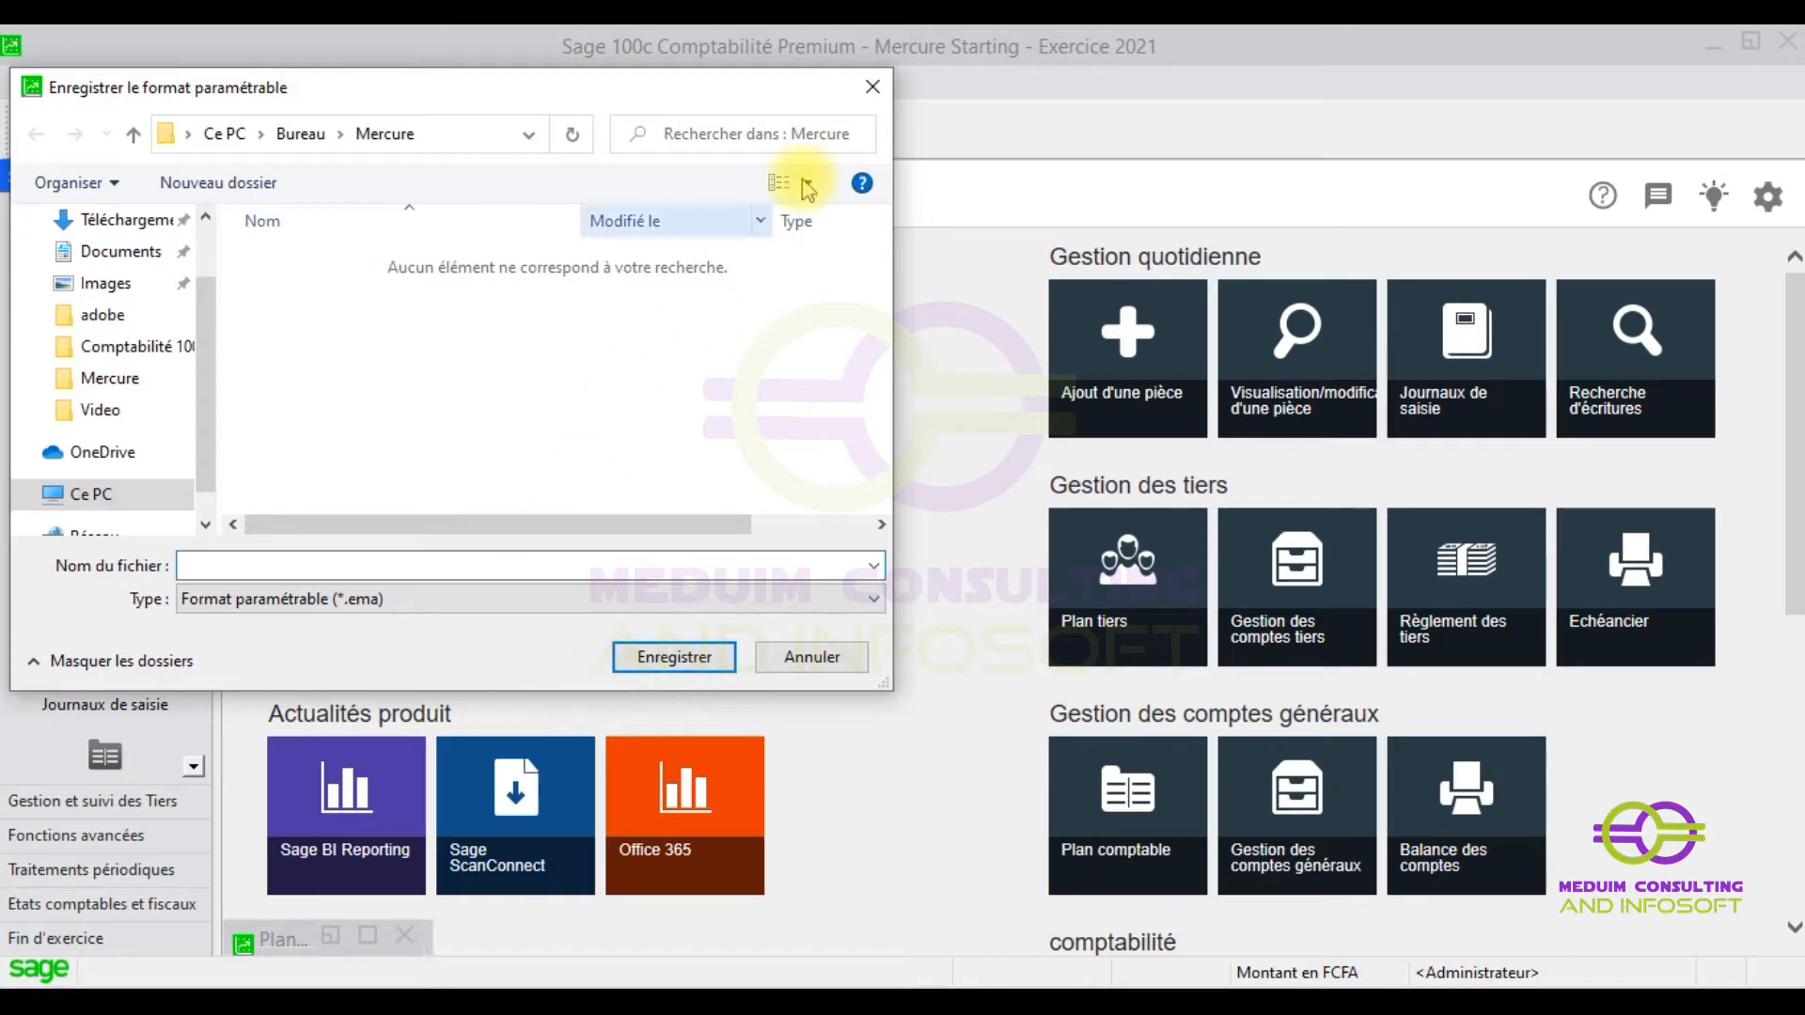
left_click(870, 91)
left_click(21, 85)
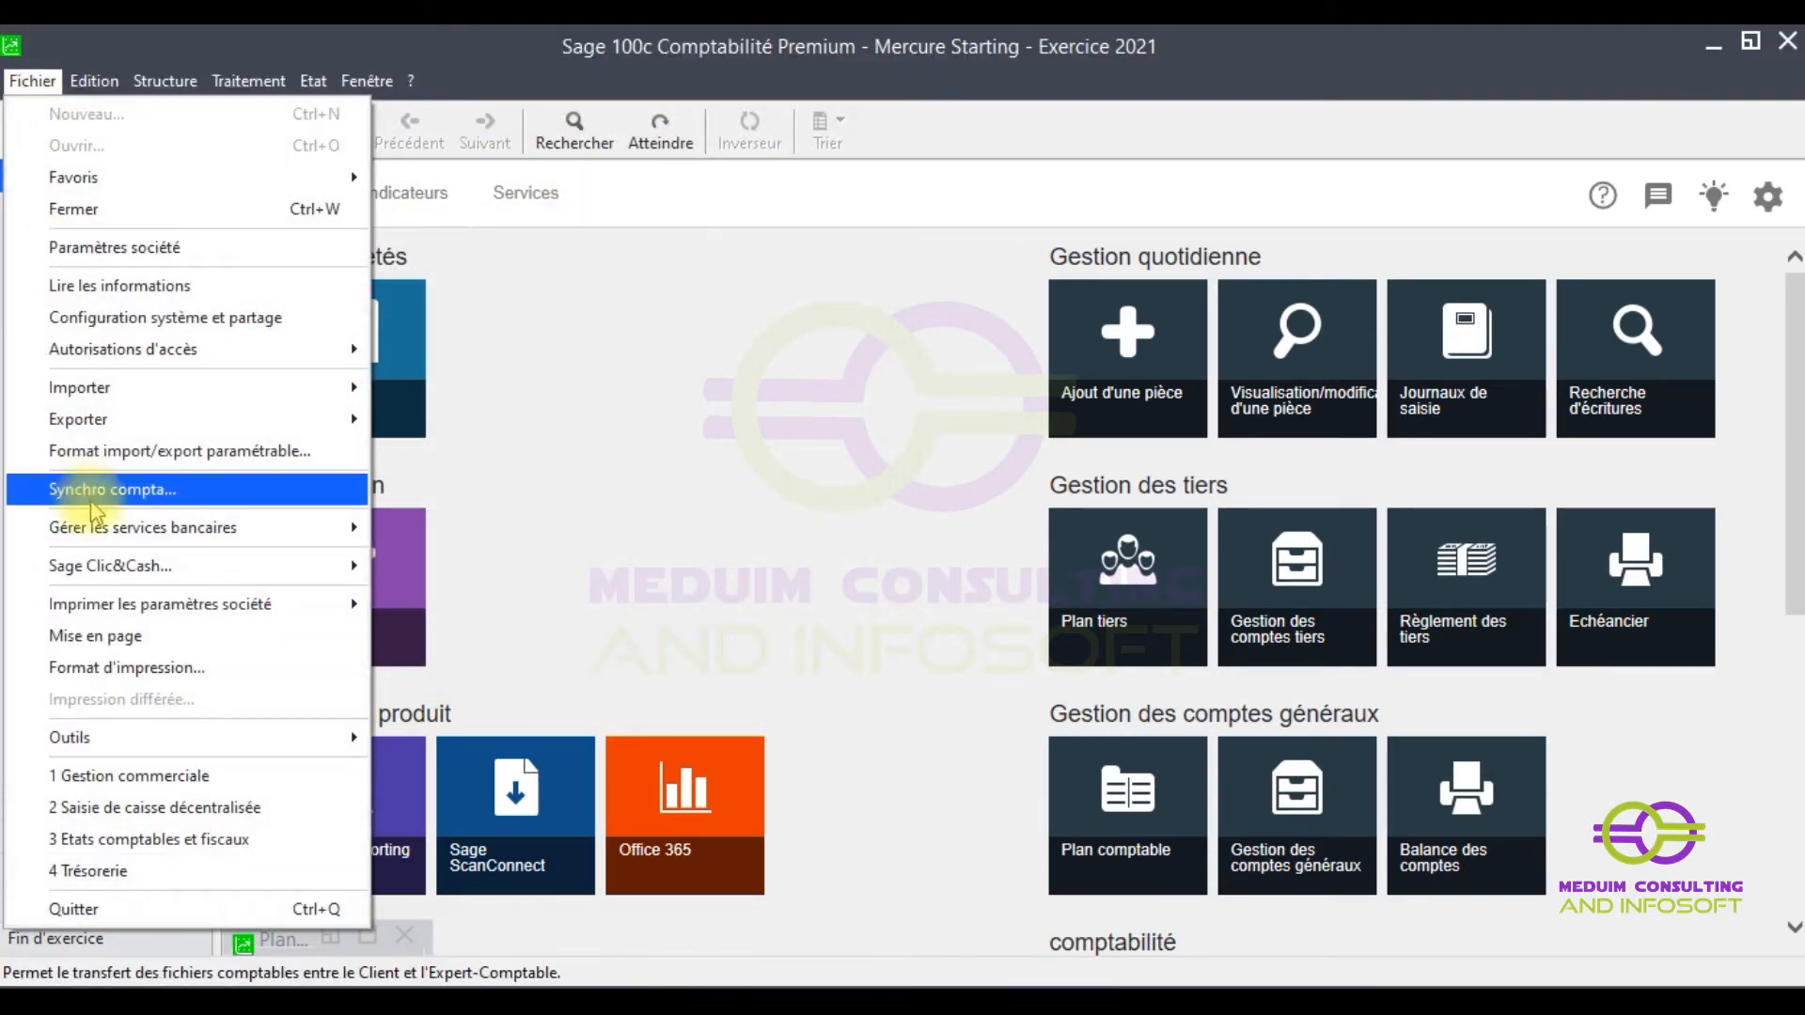
left_click(175, 451)
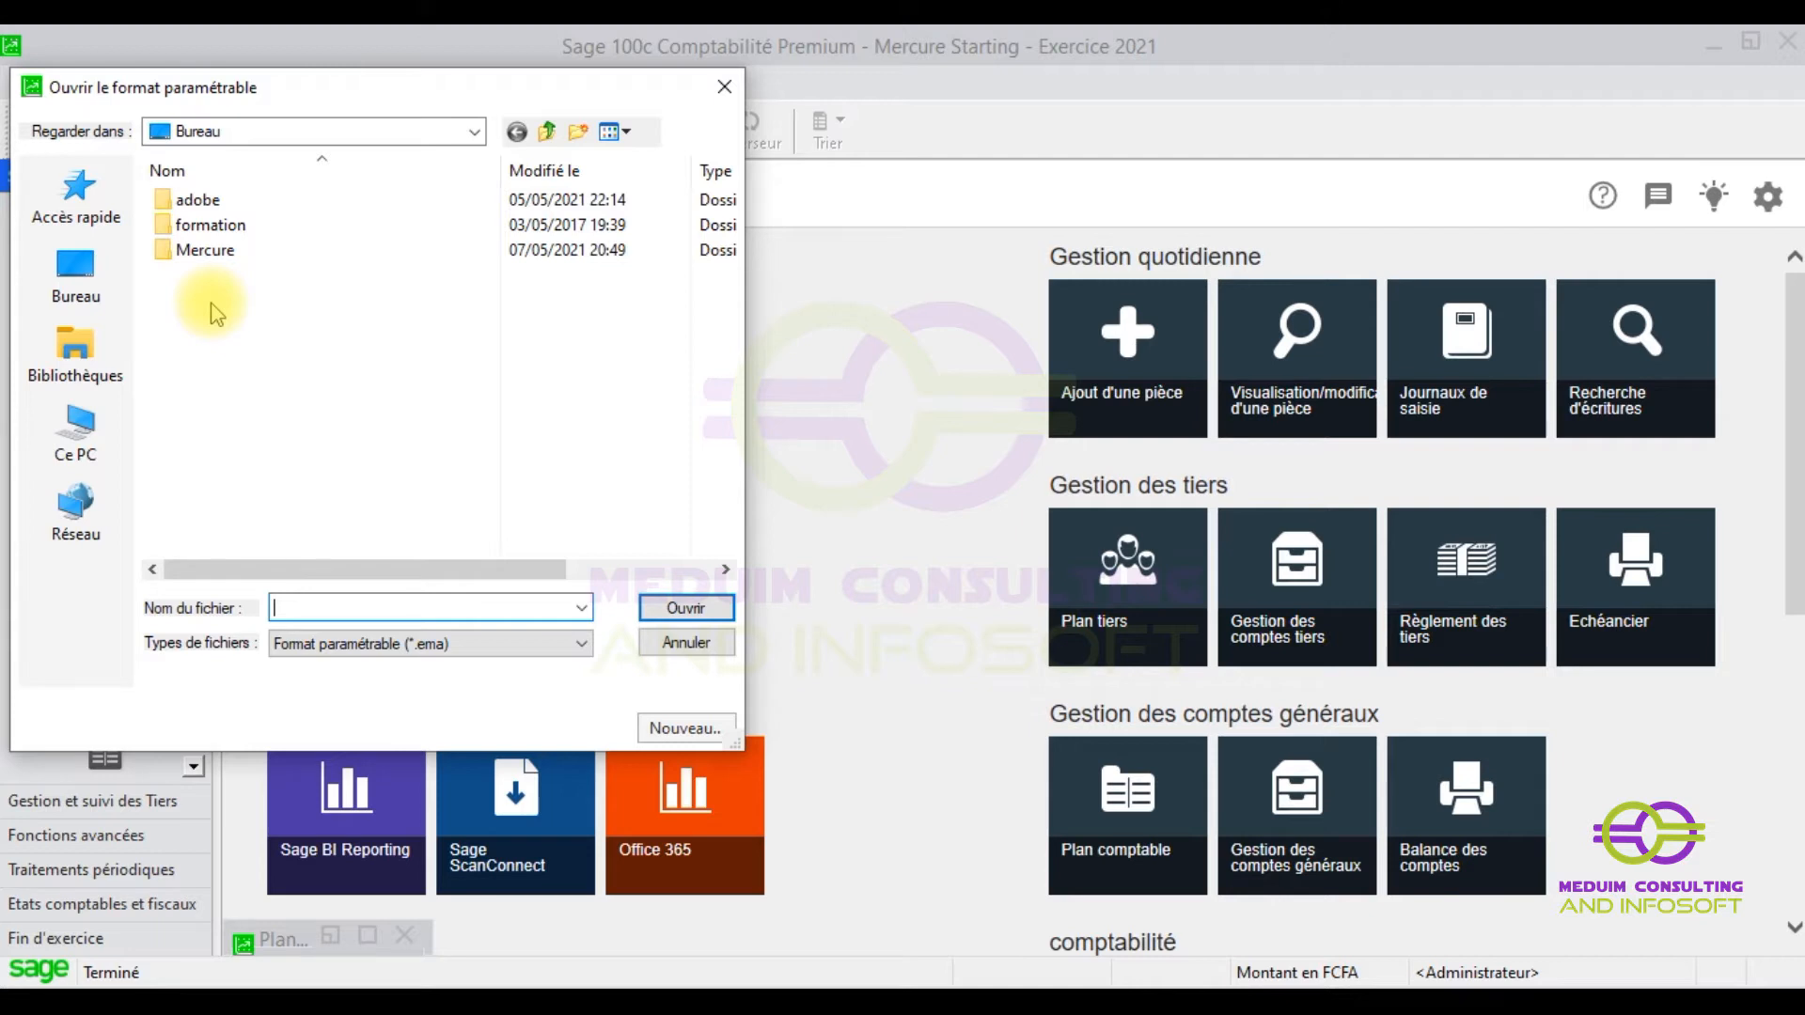
- Type and then clear 'PCG MS' in Nom du fichier, and choose Nouveau
key("Caps_Lock")
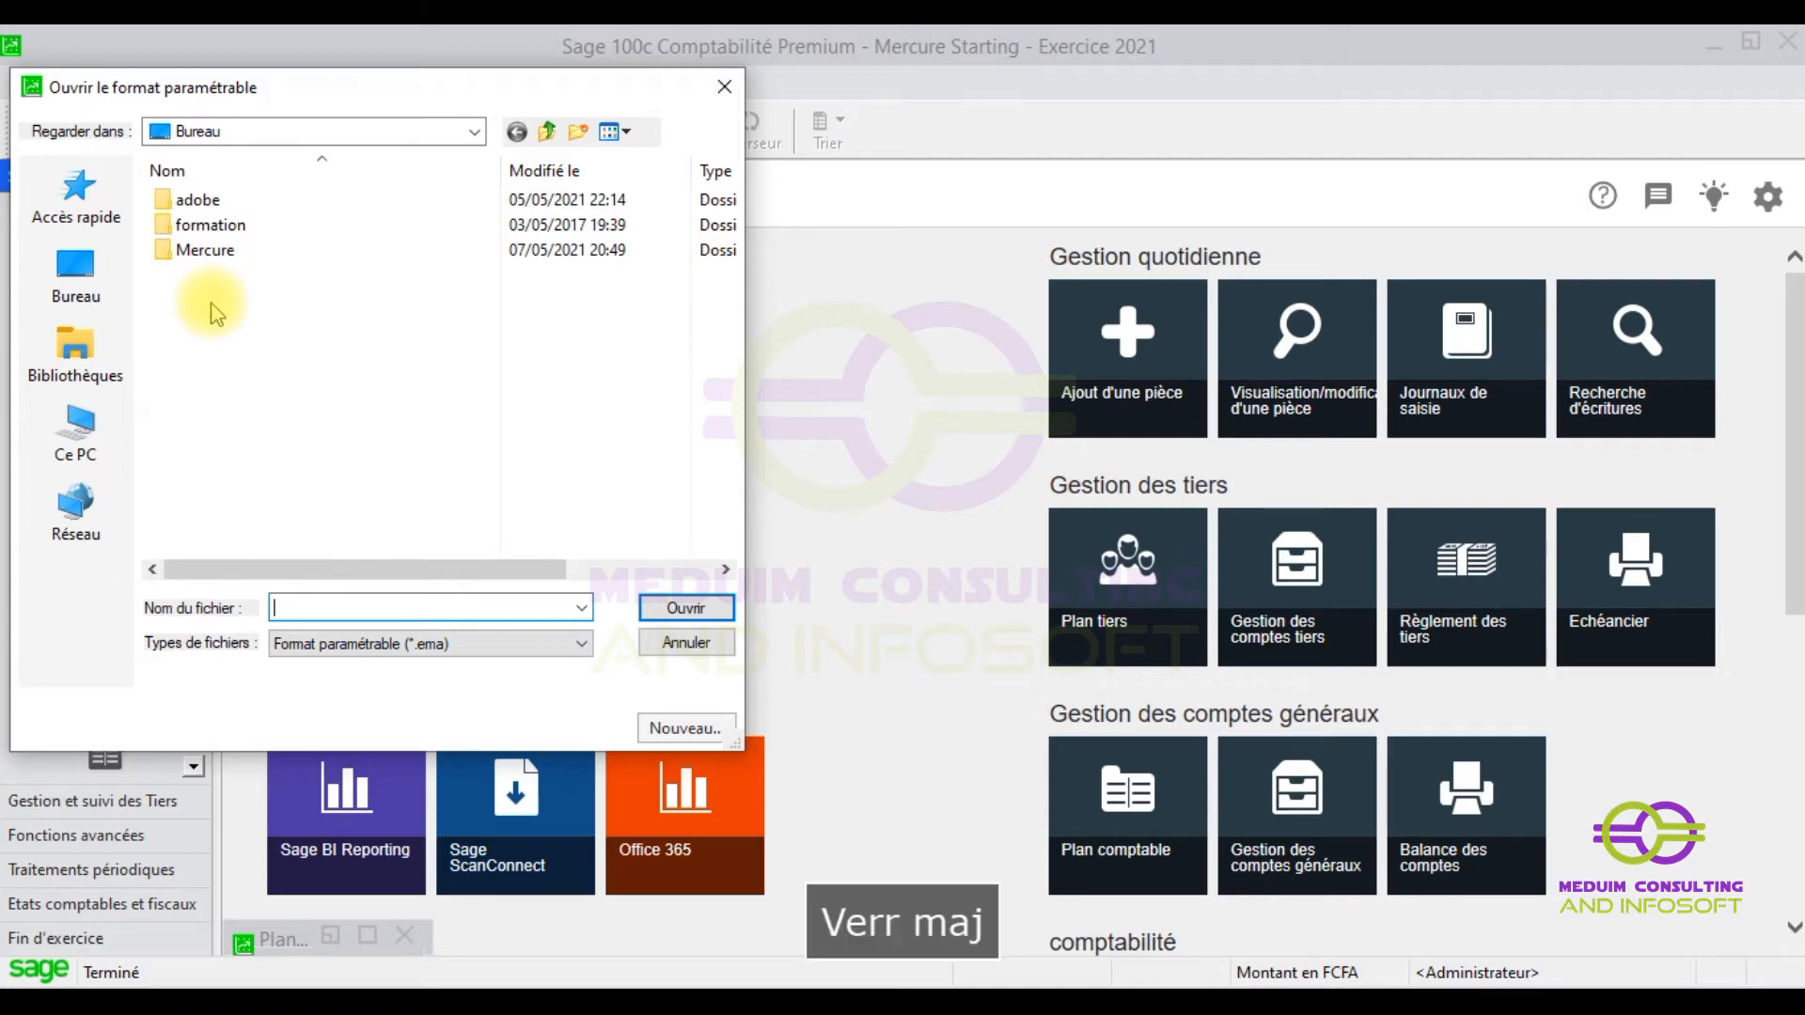
type("PCG")
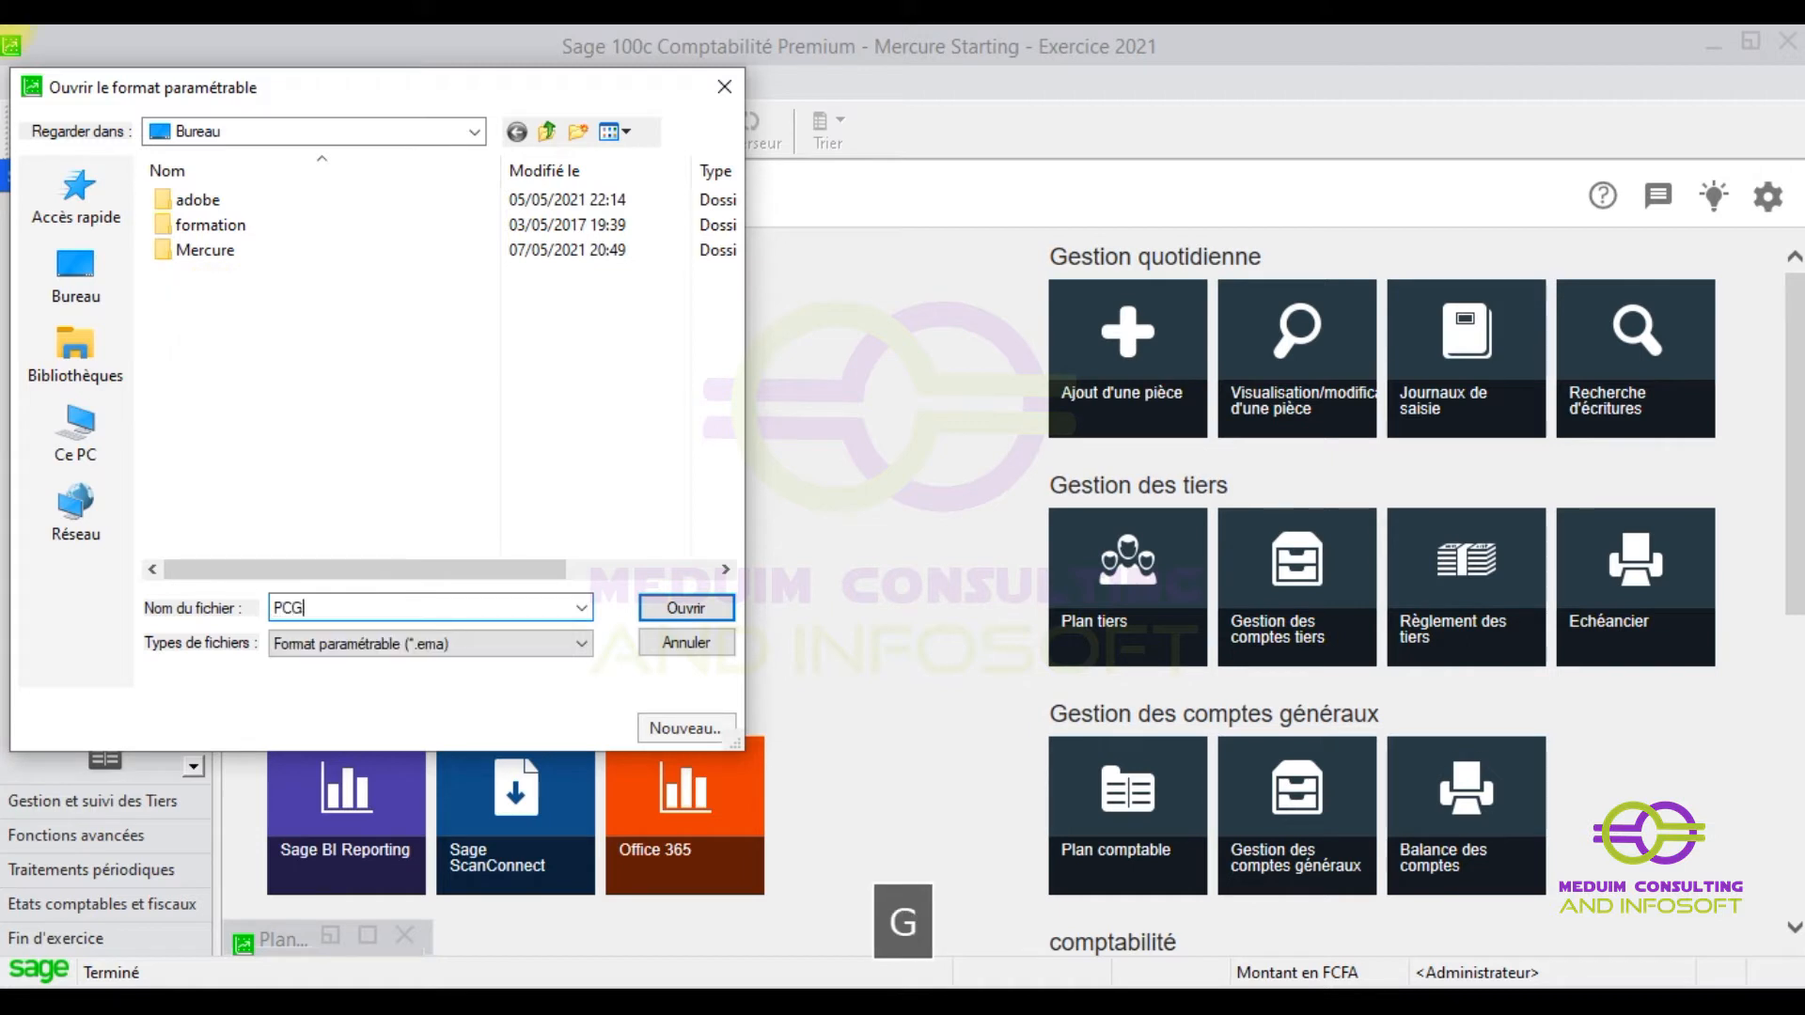
type(" MS")
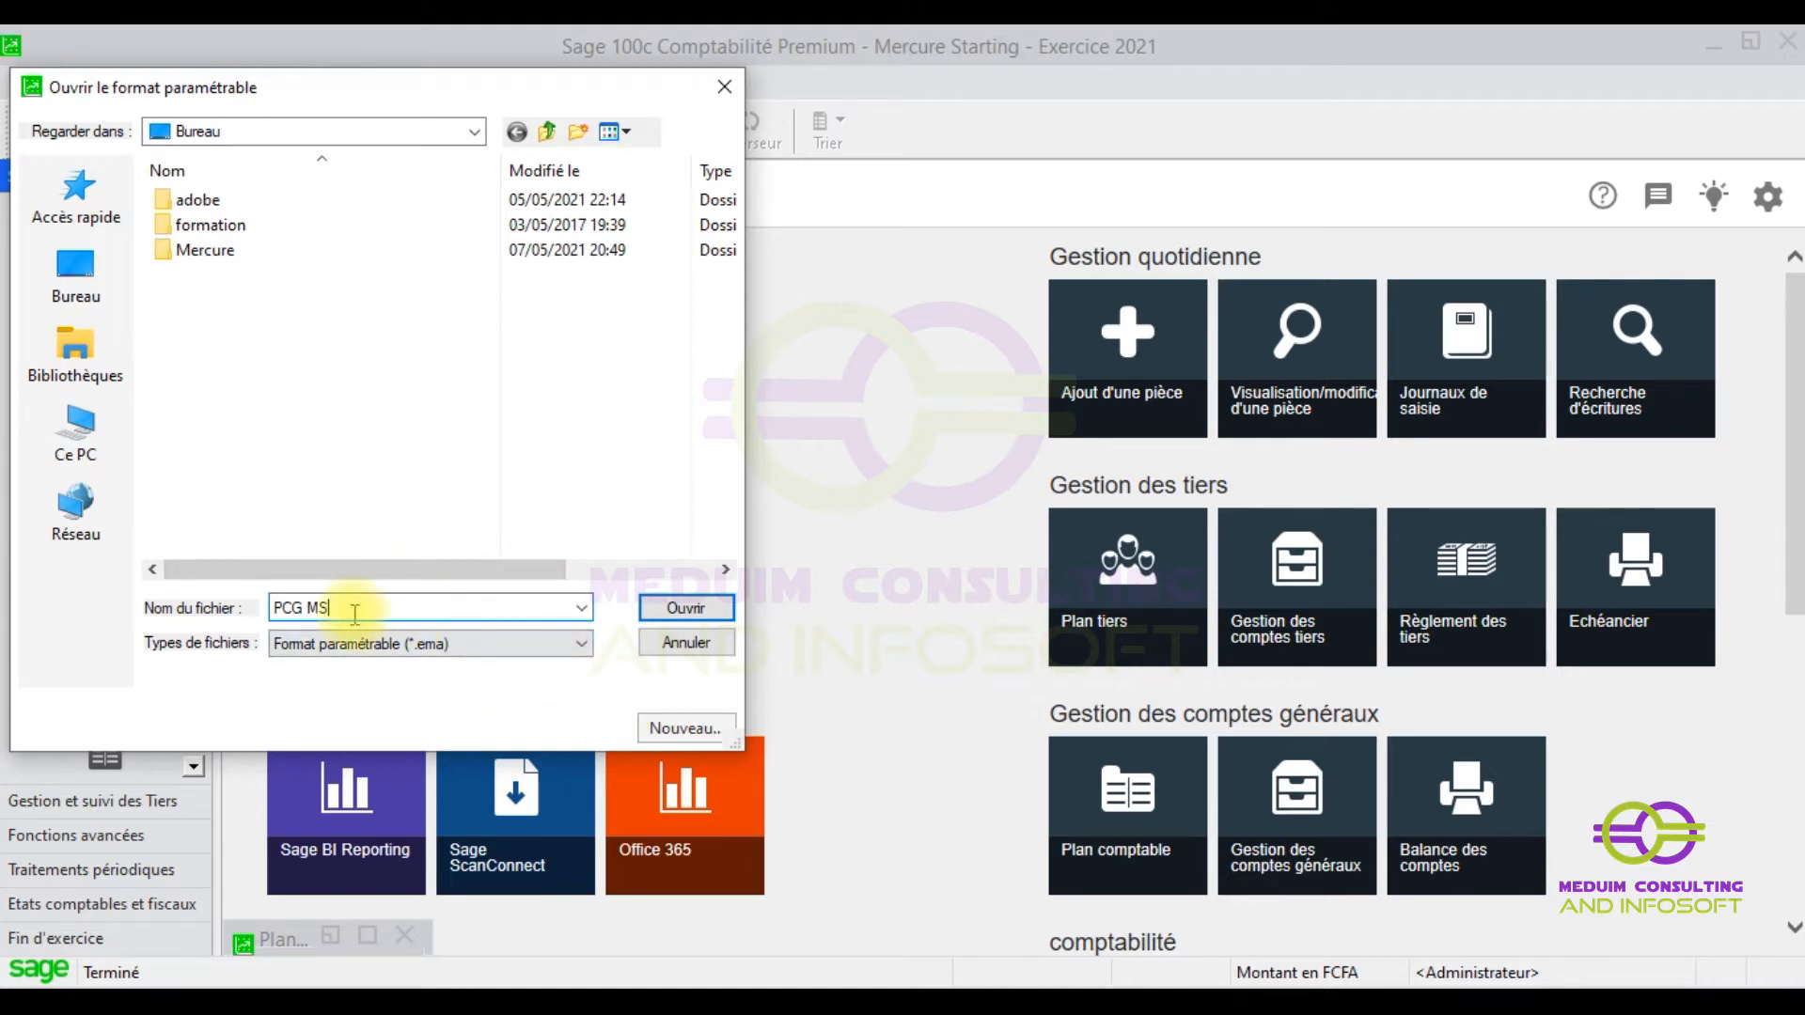
left_click_drag(359, 610, 143, 589)
key("BackSpace")
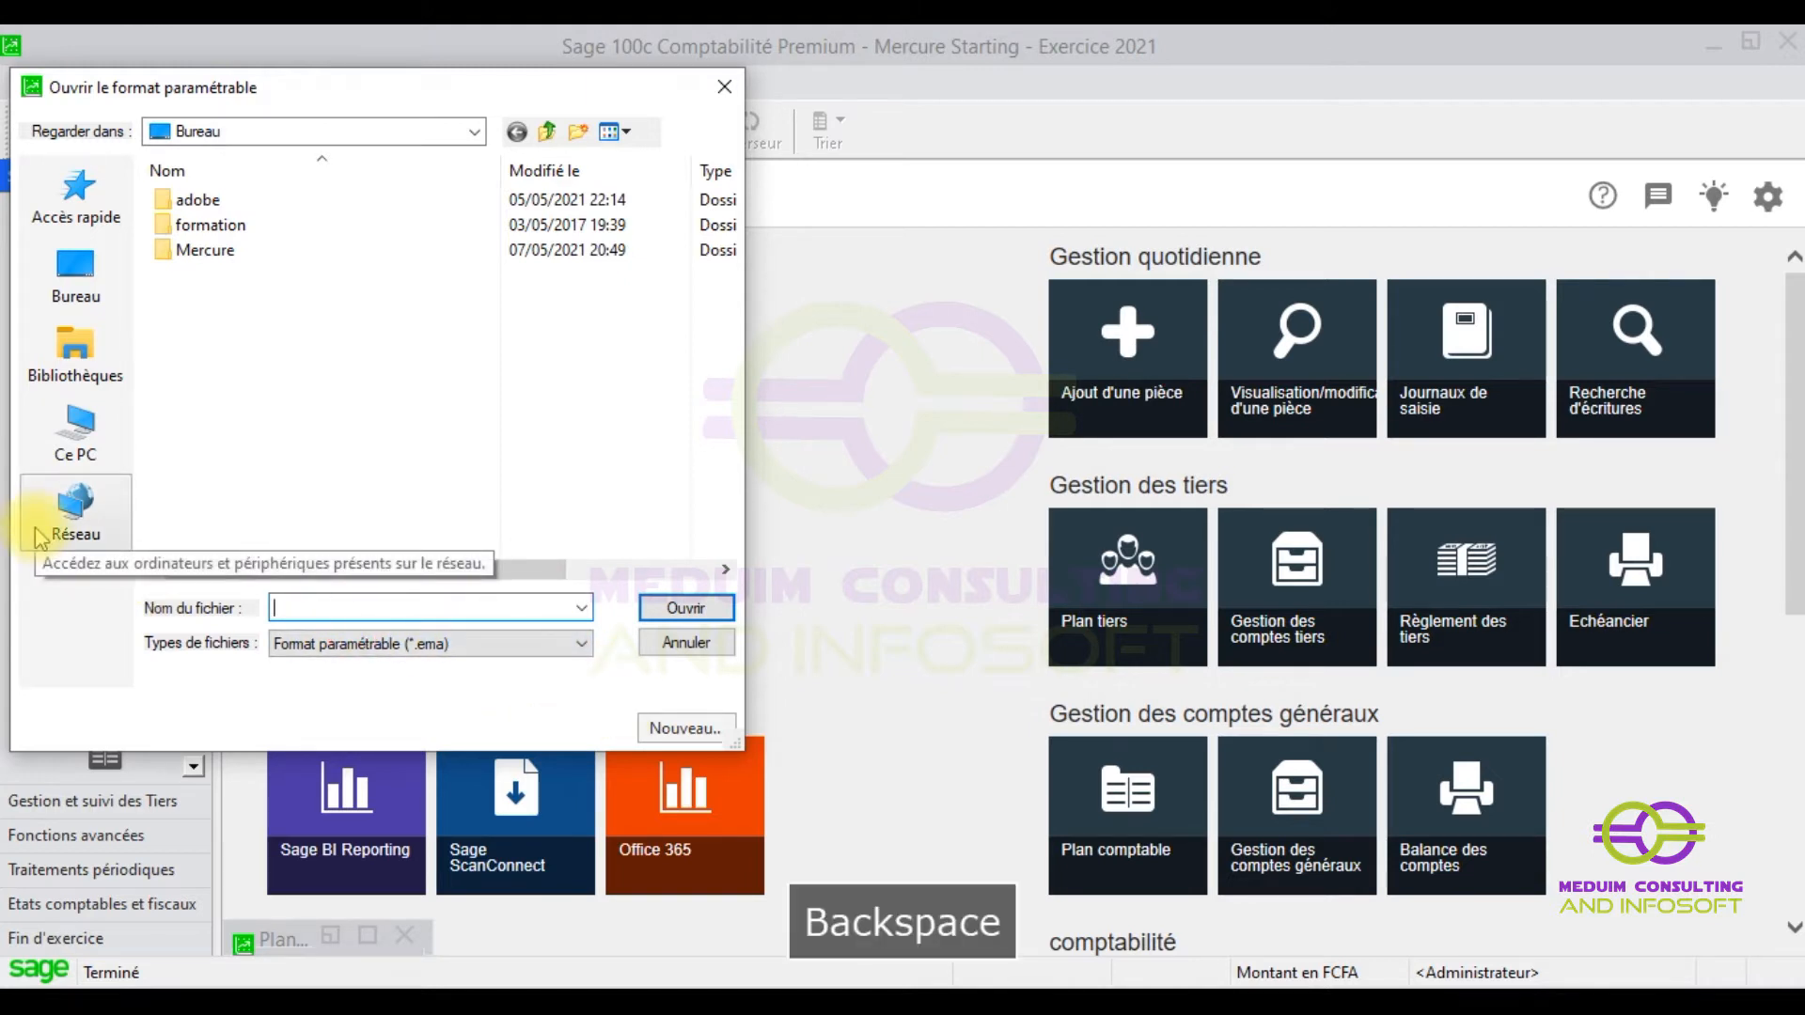
left_click(678, 726)
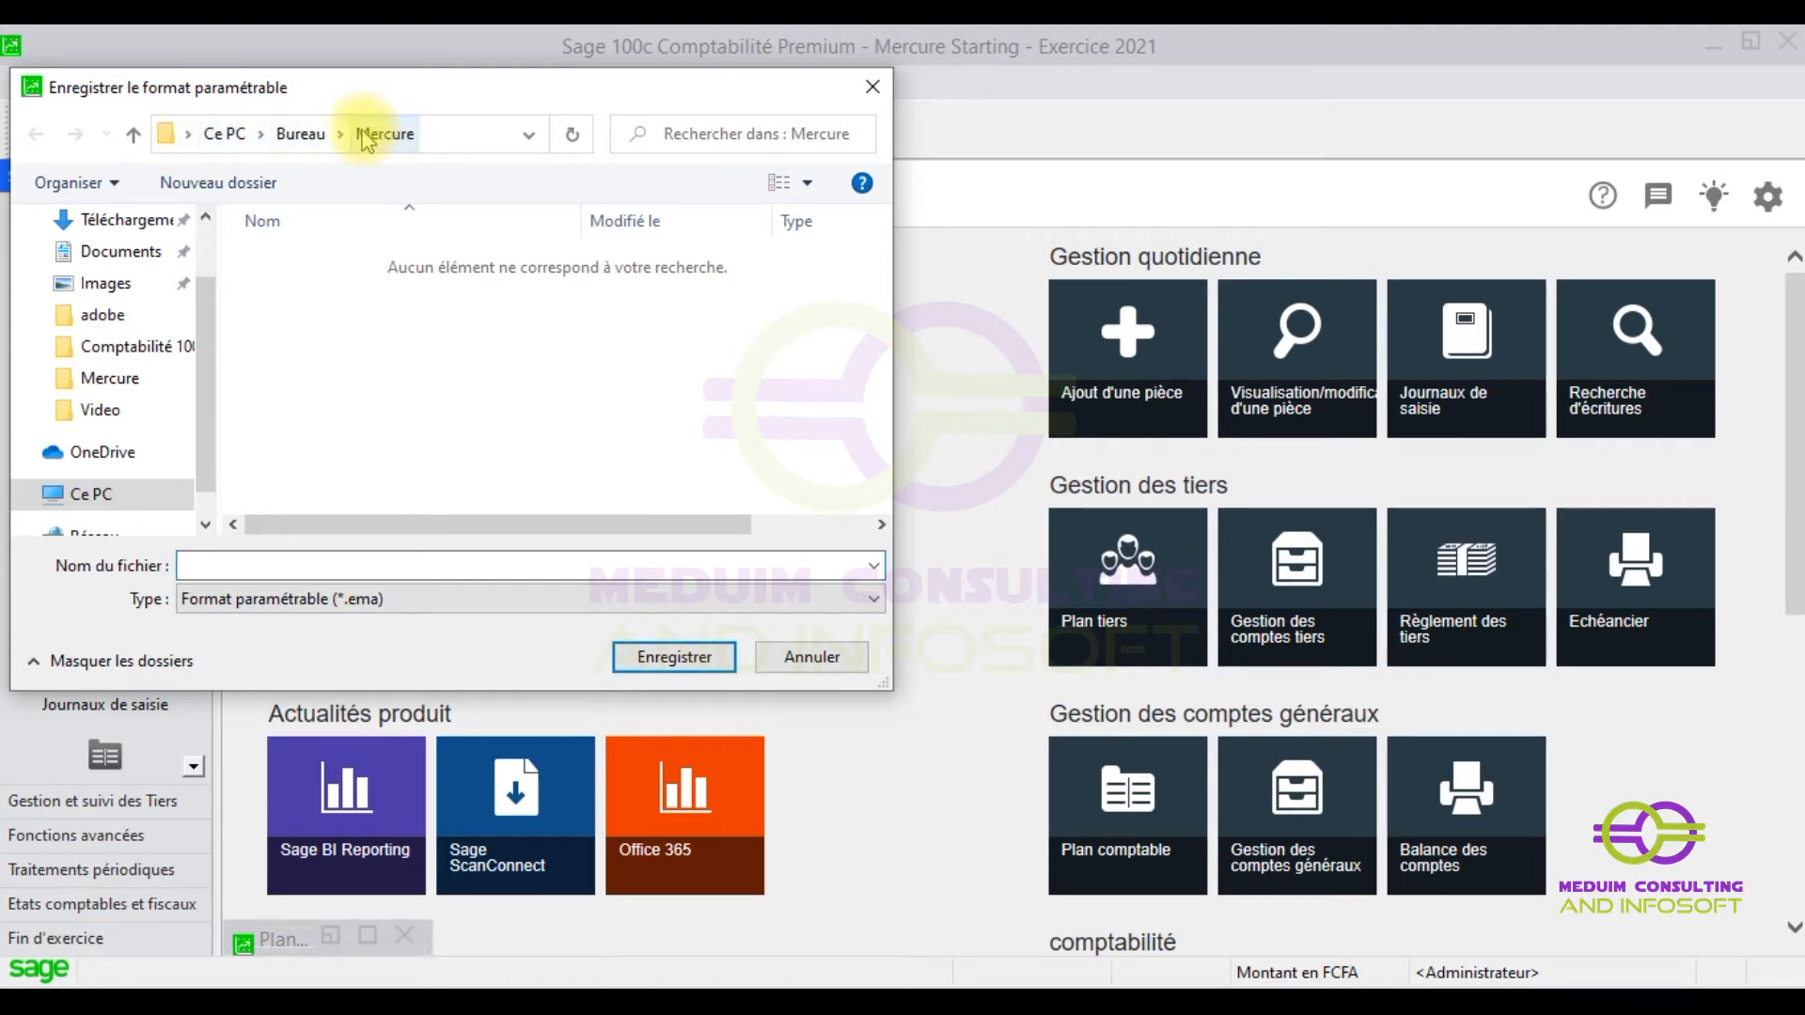
- Save the new parametric format as 'PCG MS' in the Bureau folder
left_click(316, 135)
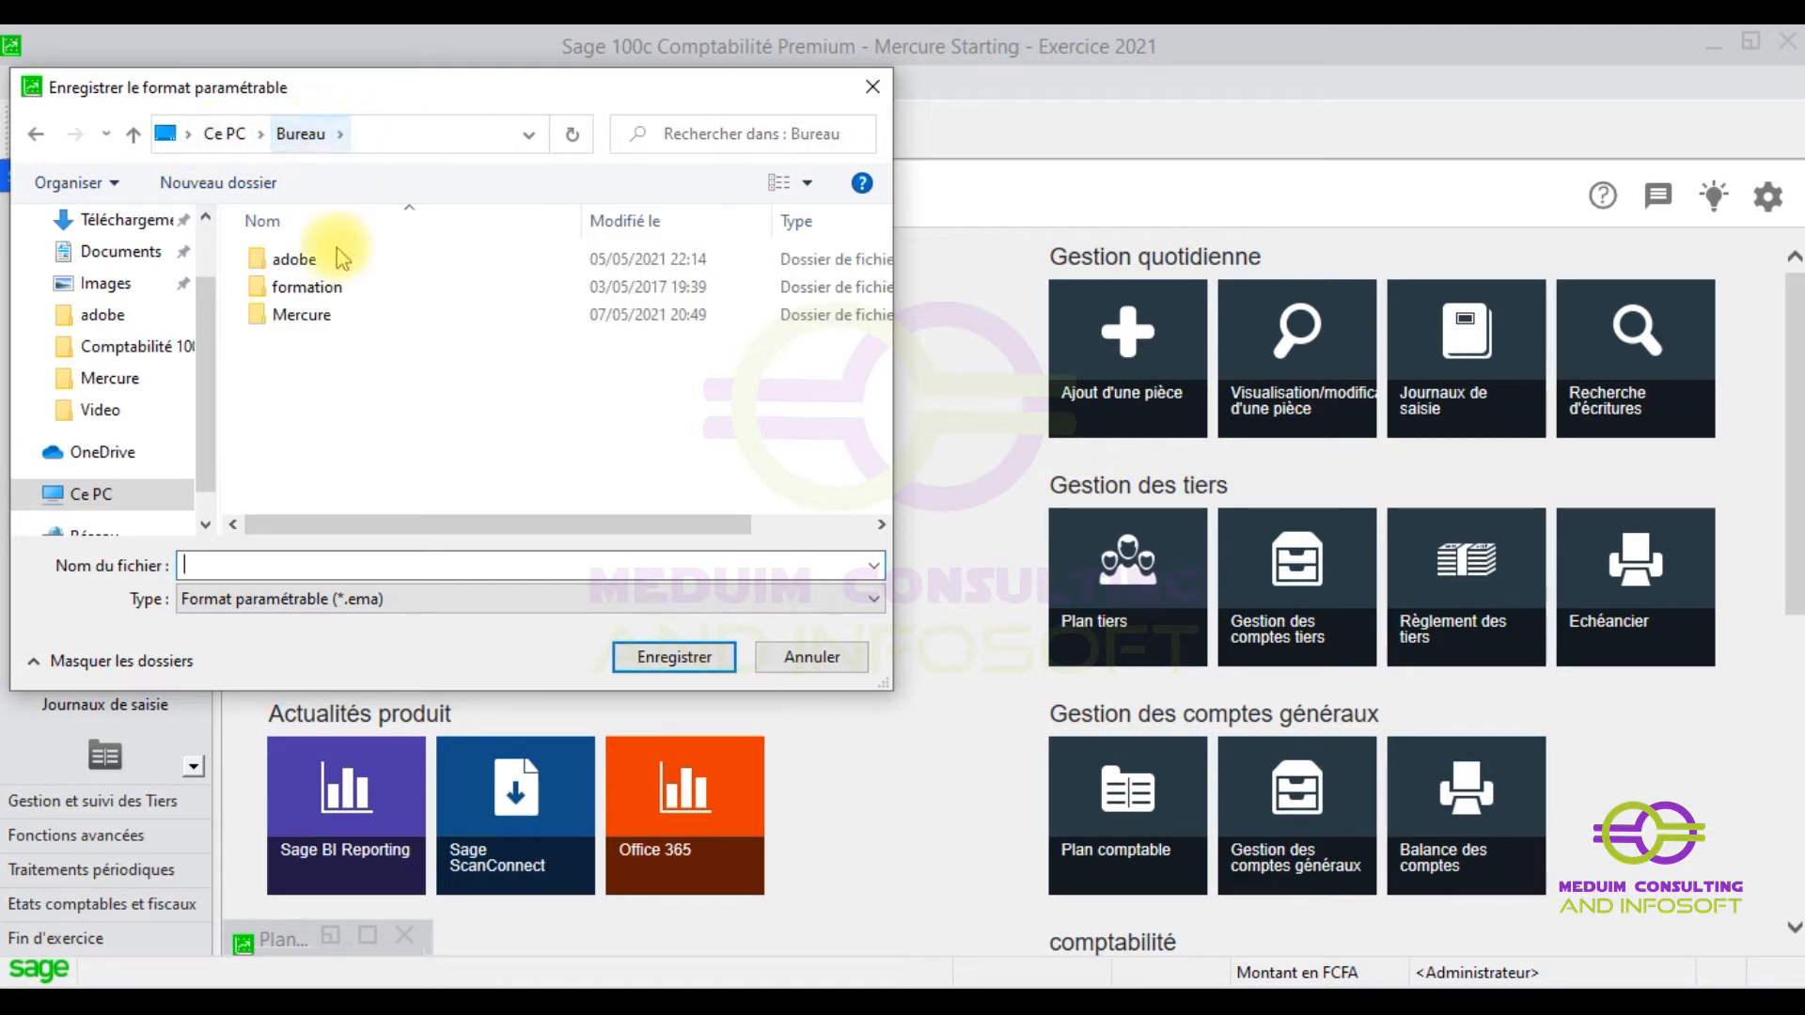
left_click(354, 598)
left_click(206, 563)
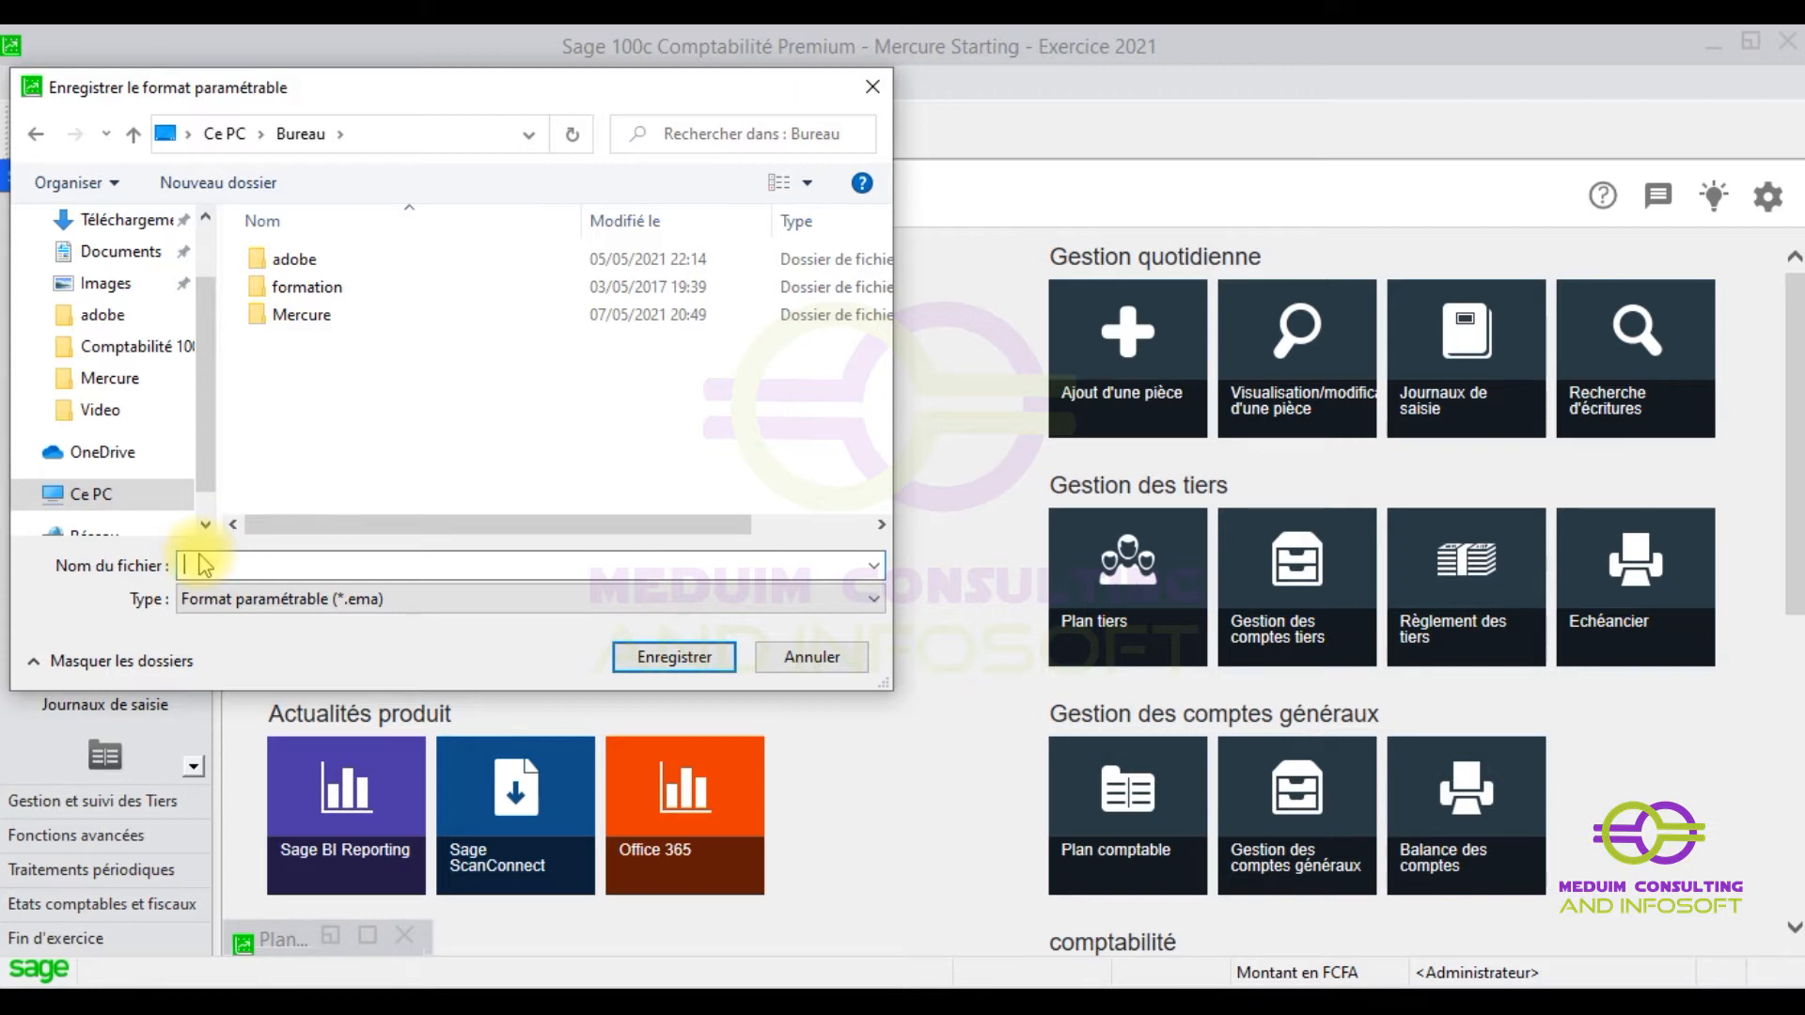
type("PCG ")
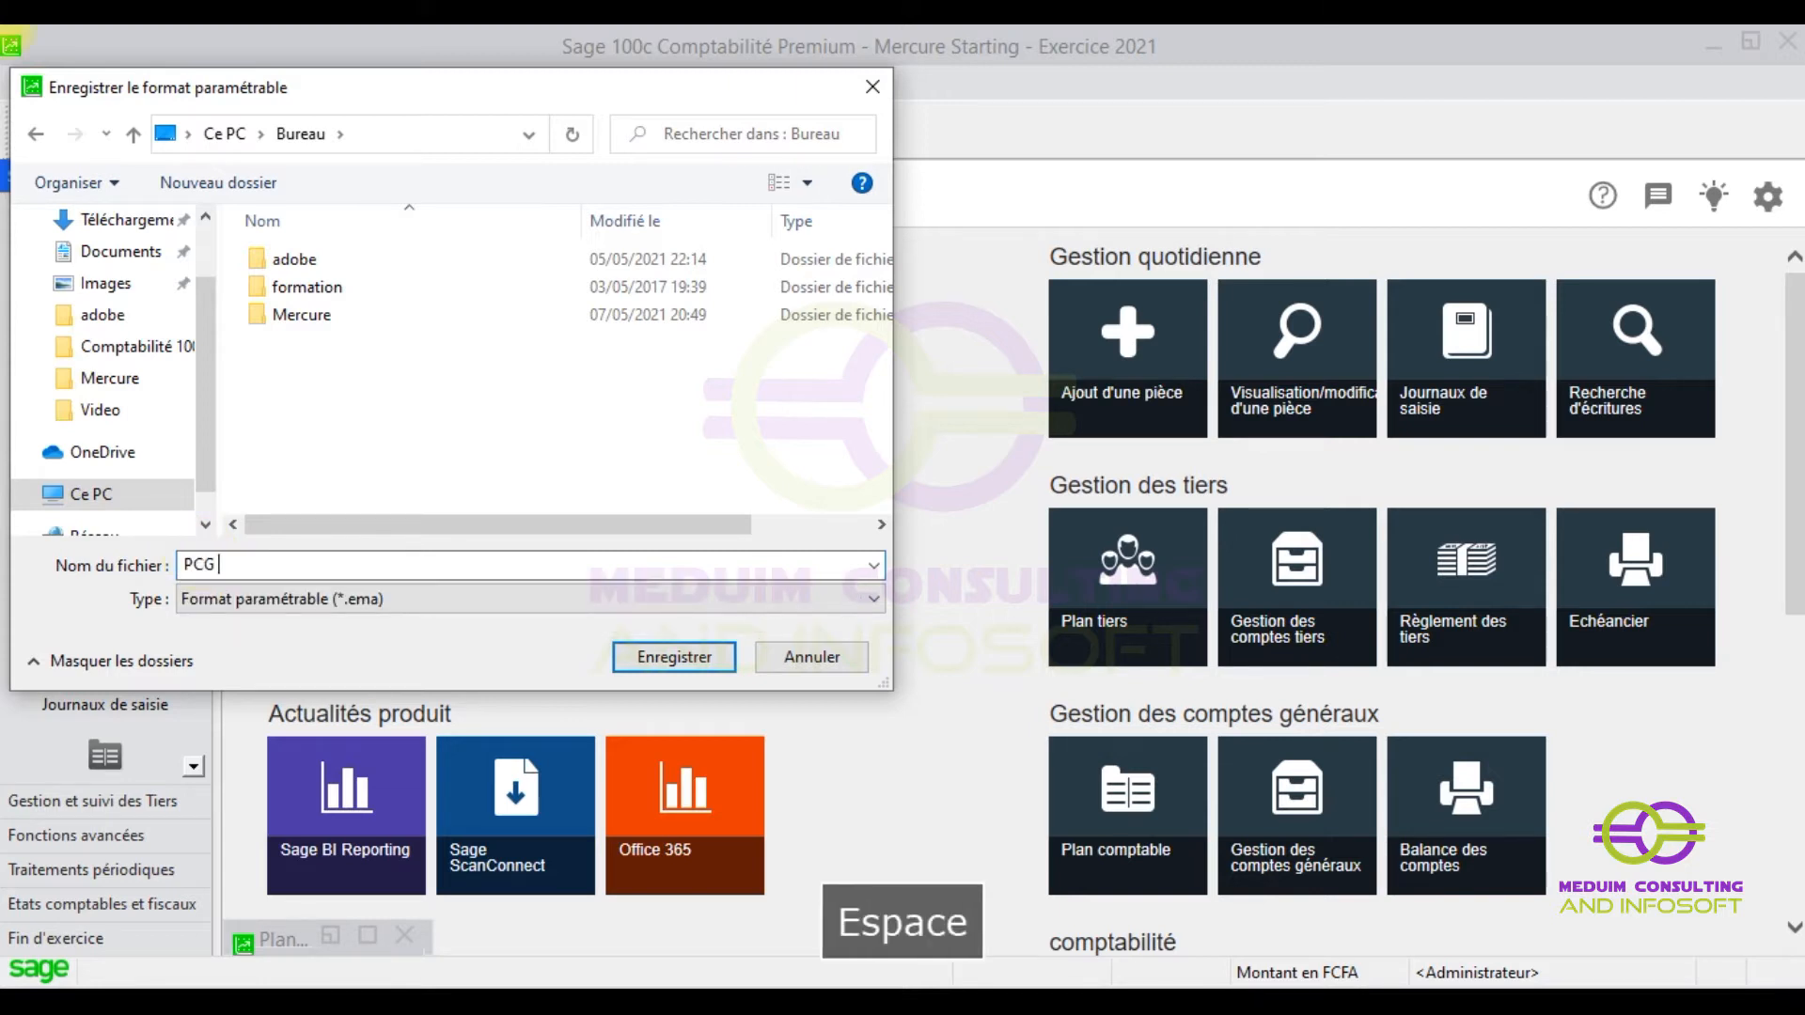
type("MS")
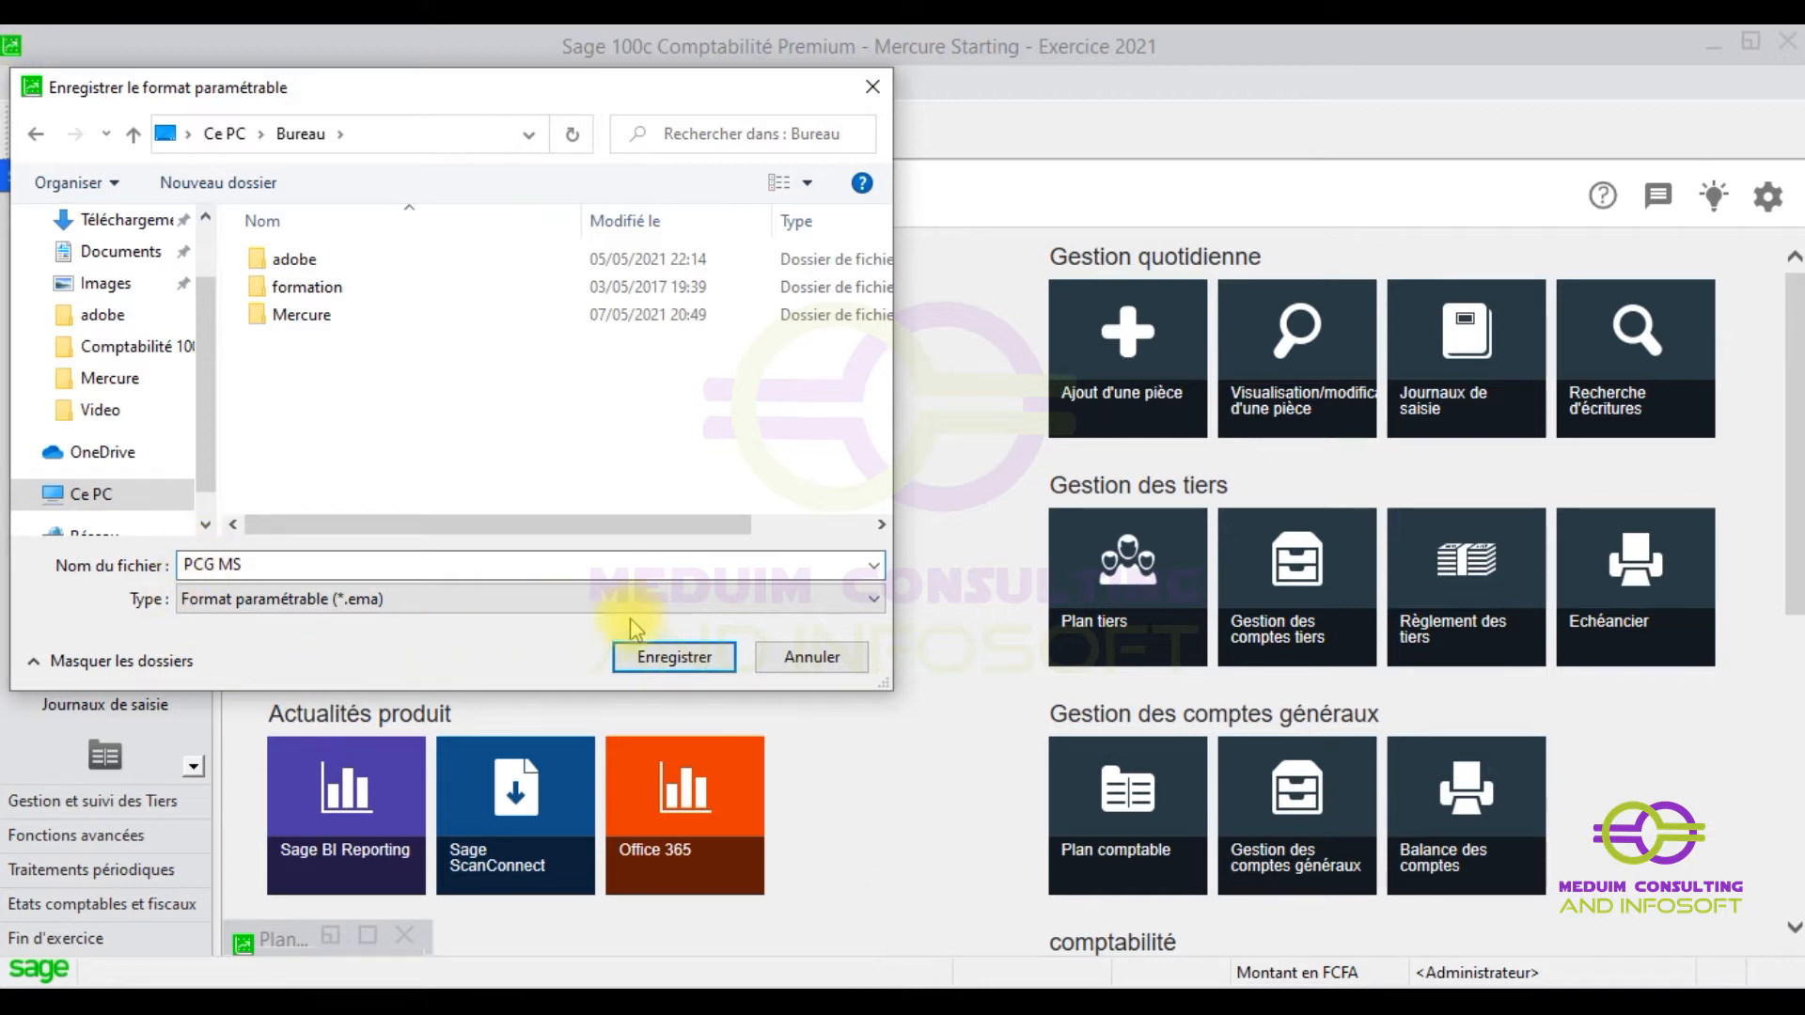
left_click(674, 656)
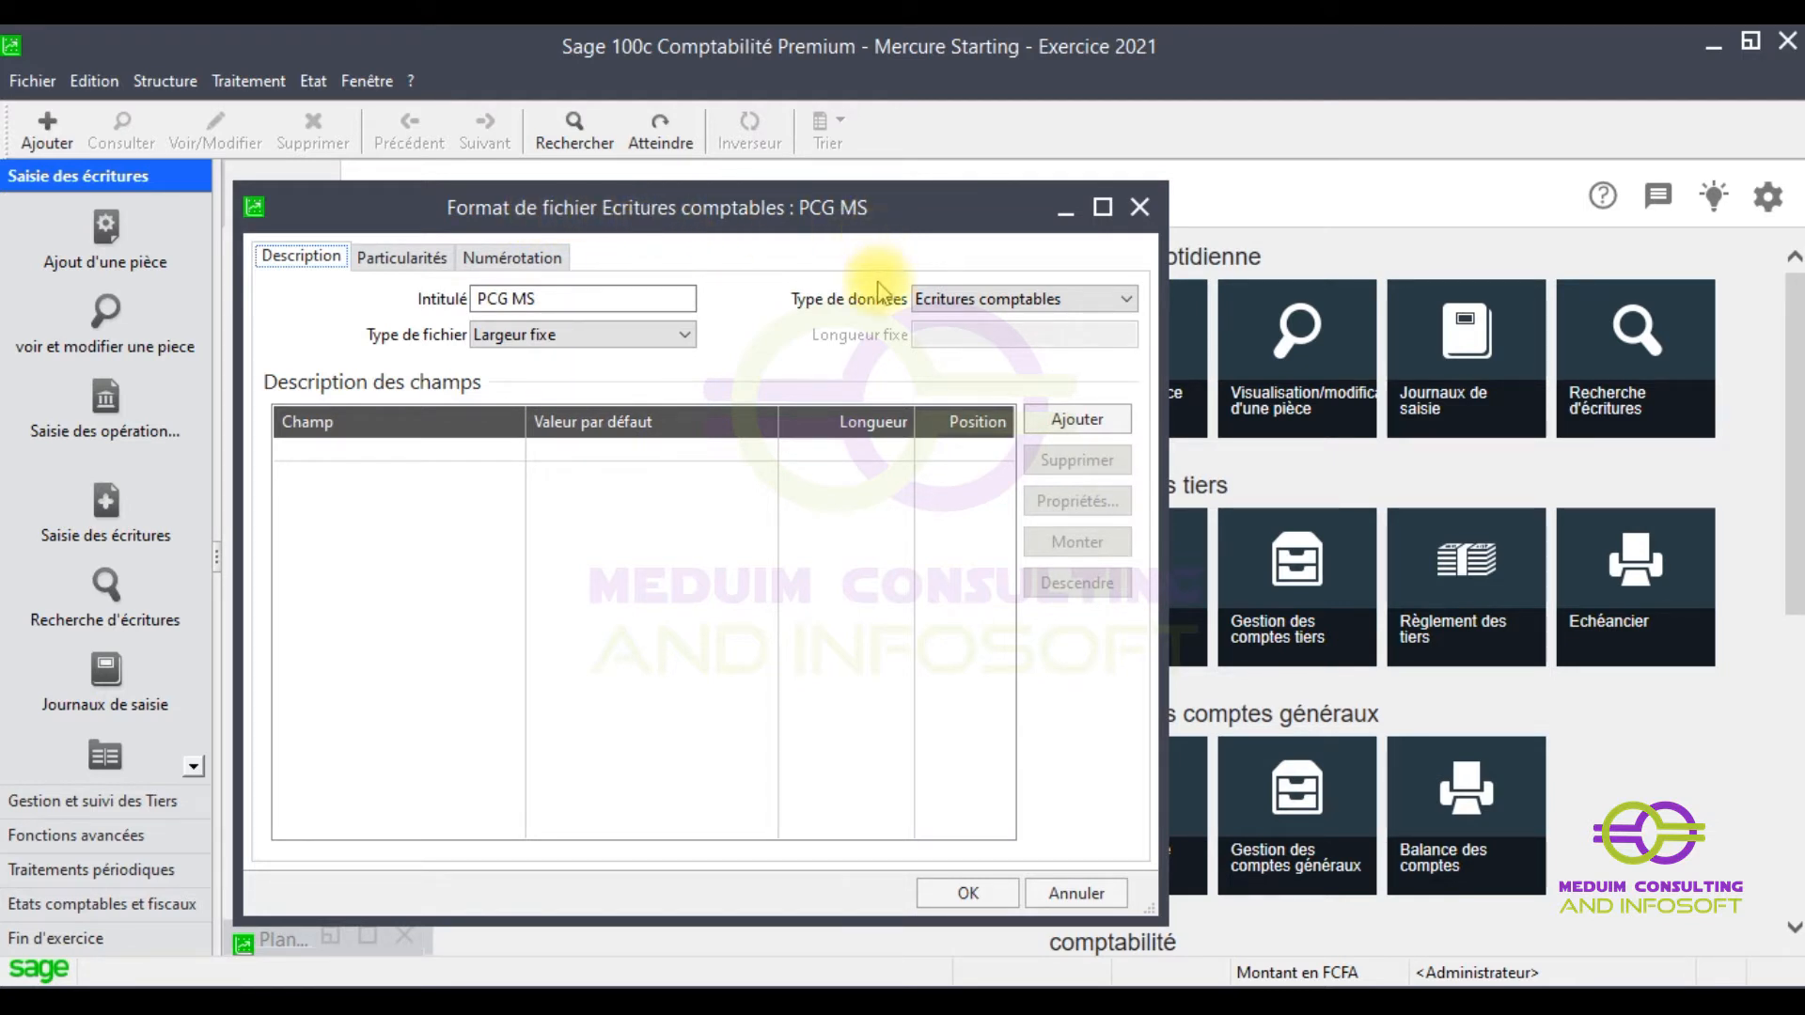
- Set Type de données to Comptes généraux/analytiques and switch to the chart-of-accounts workbook
left_click(1073, 299)
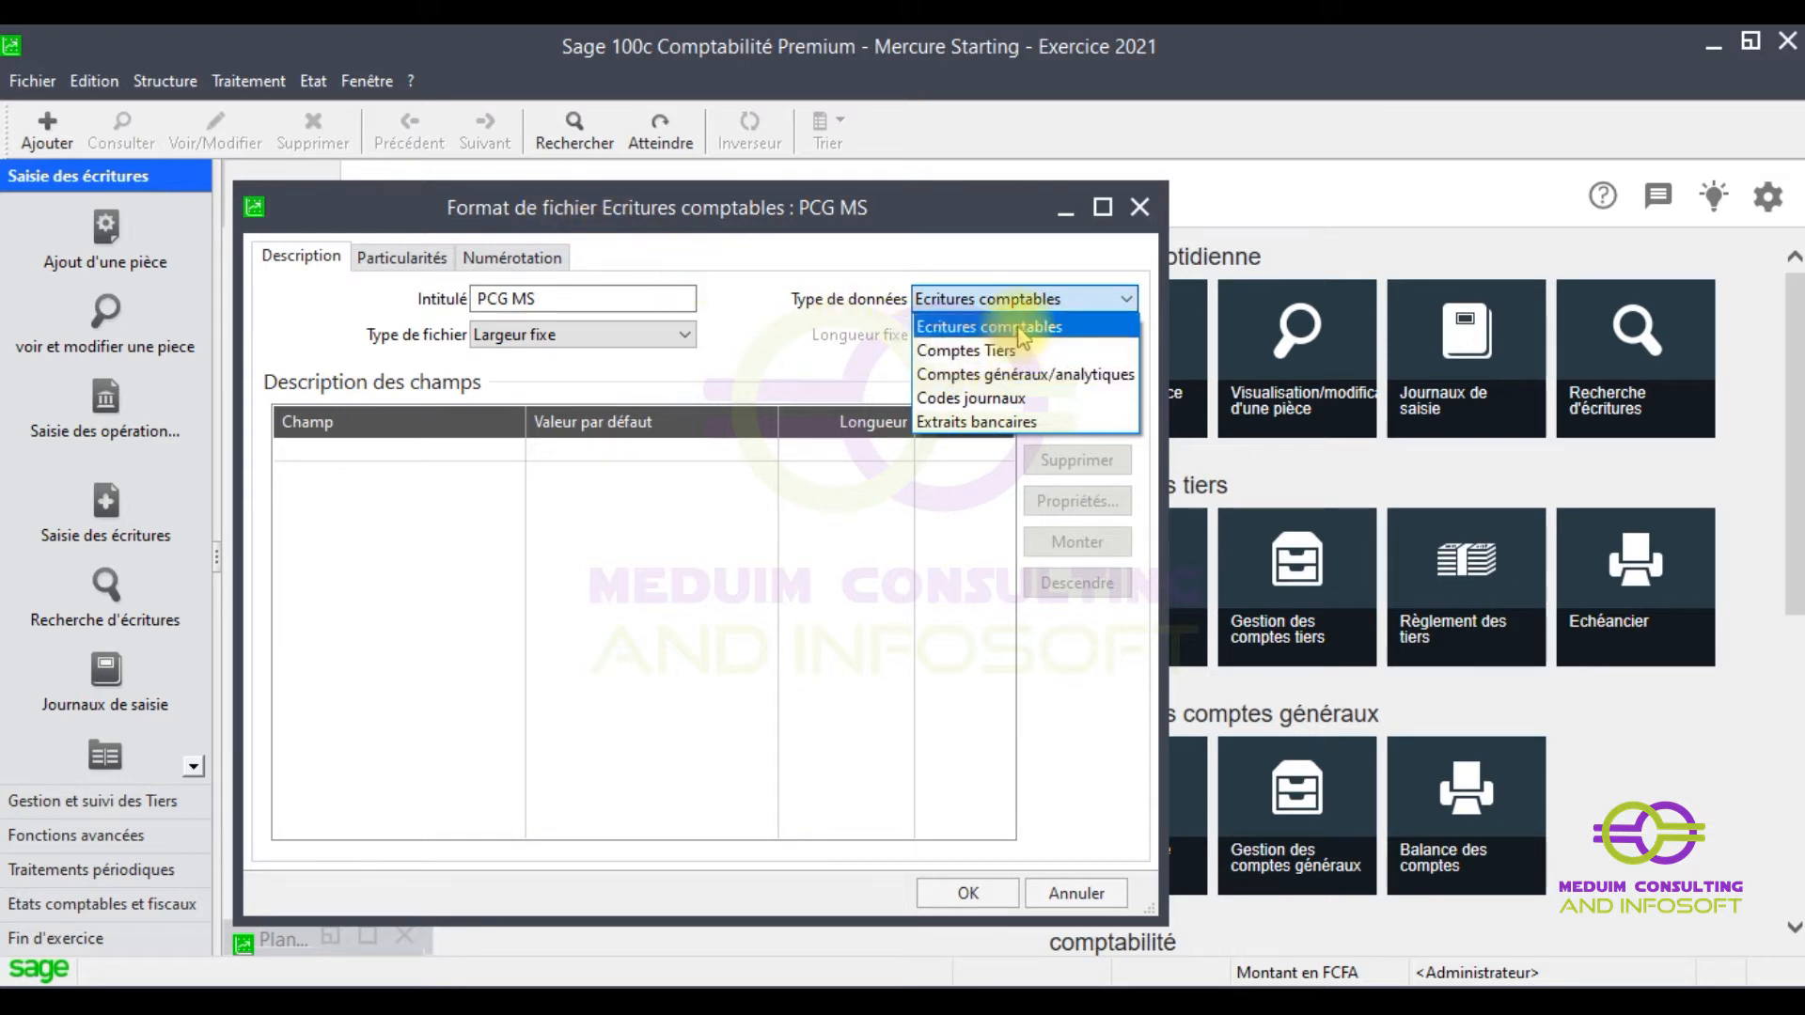
left_click(968, 375)
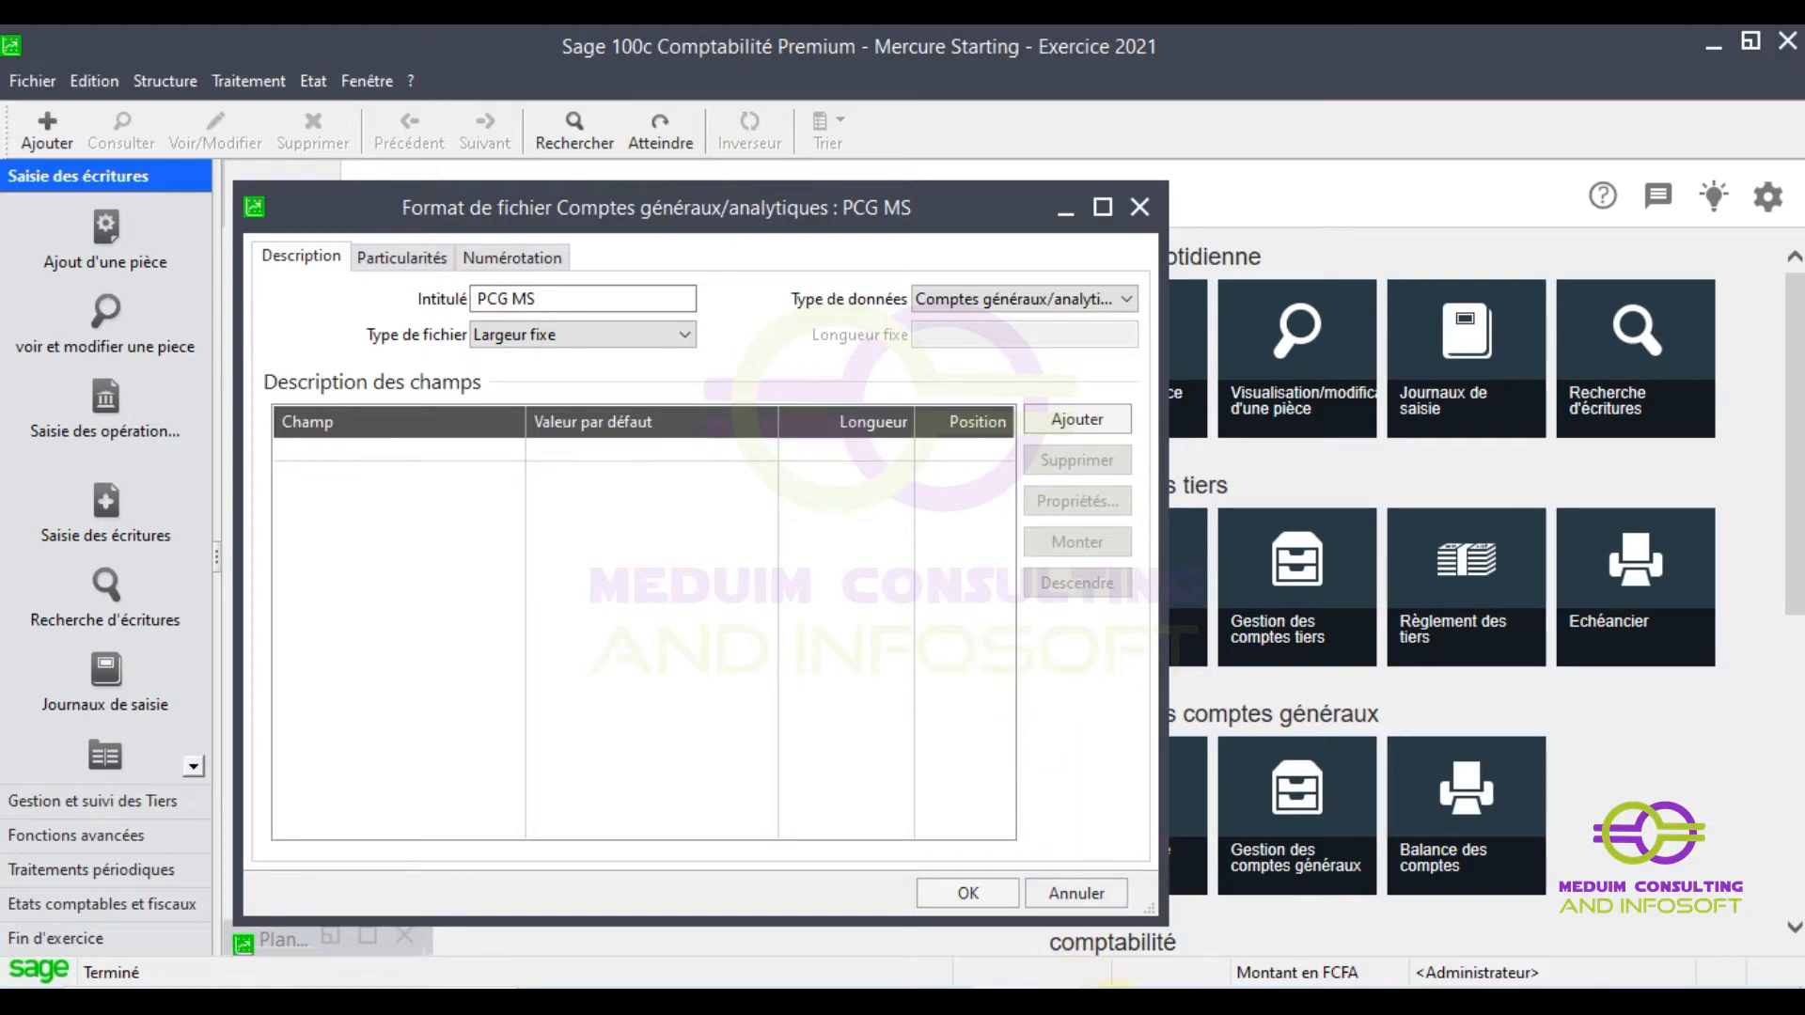
left_click(1170, 1002)
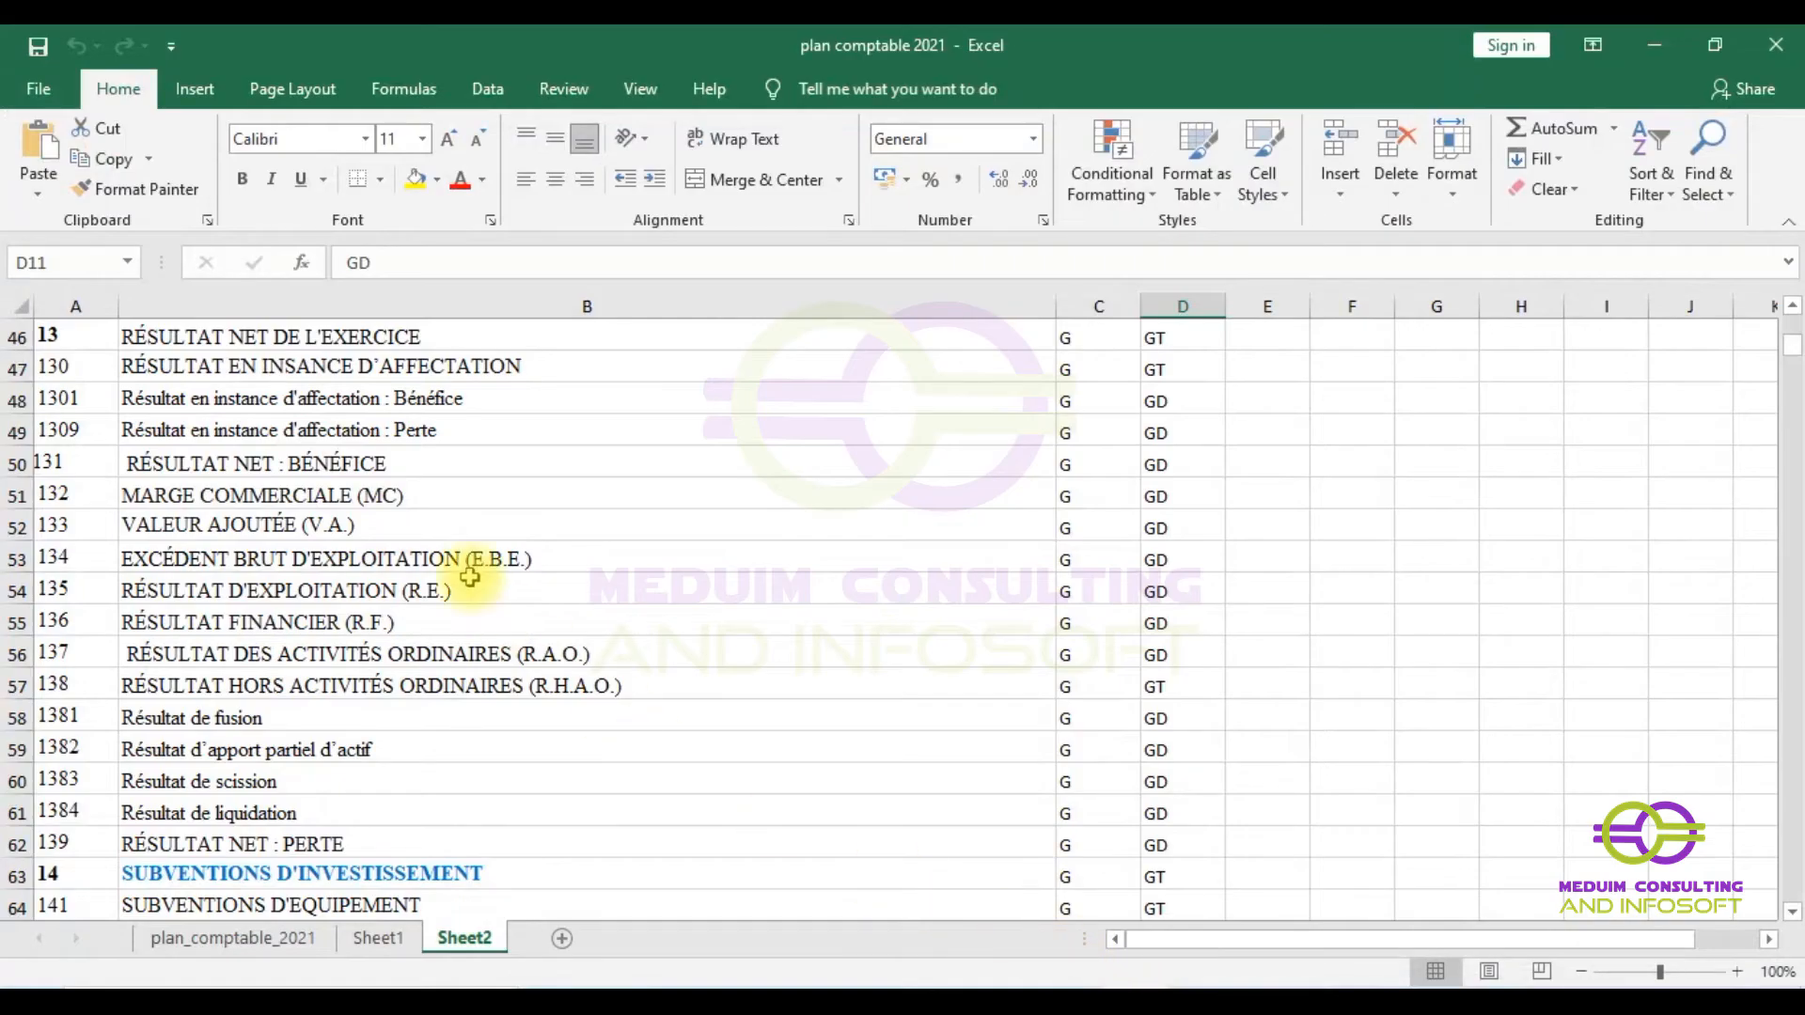
- Inspect columns A–D (account numbers, titles, G and GT/GD codes), then return to Sage
scroll(139, 338, "up", 15)
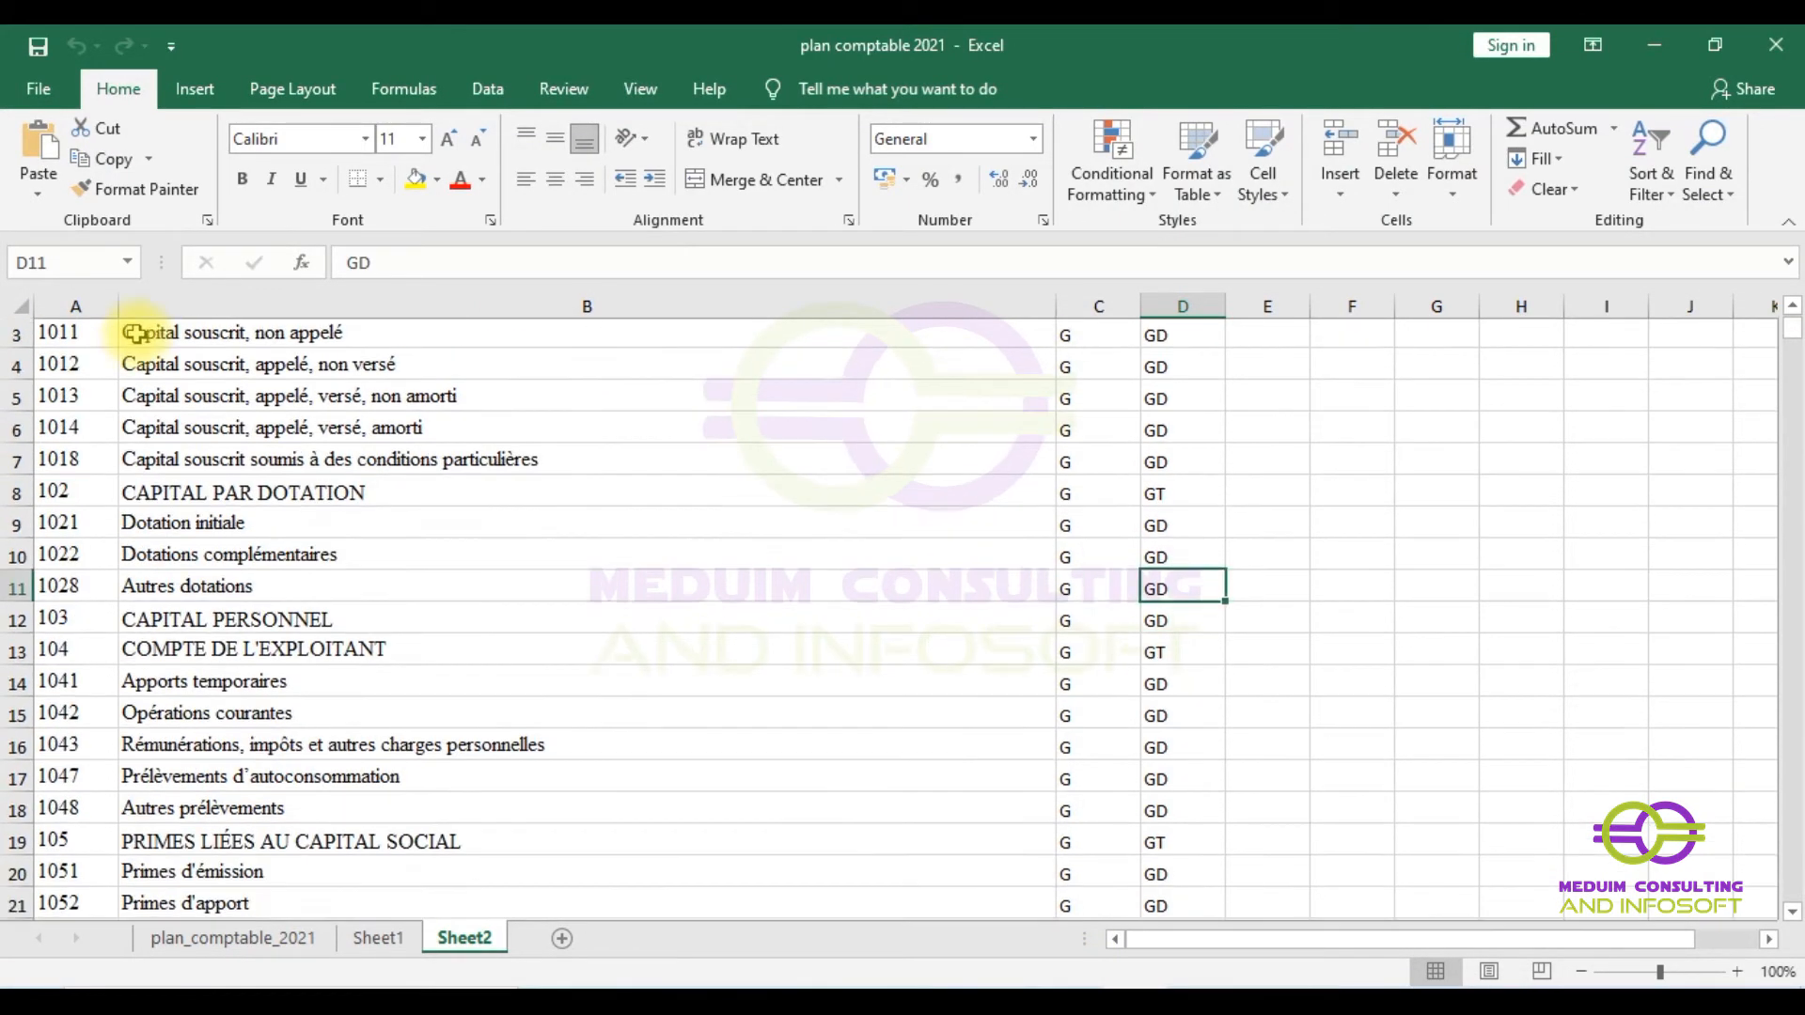
left_click(68, 299)
left_click(504, 305)
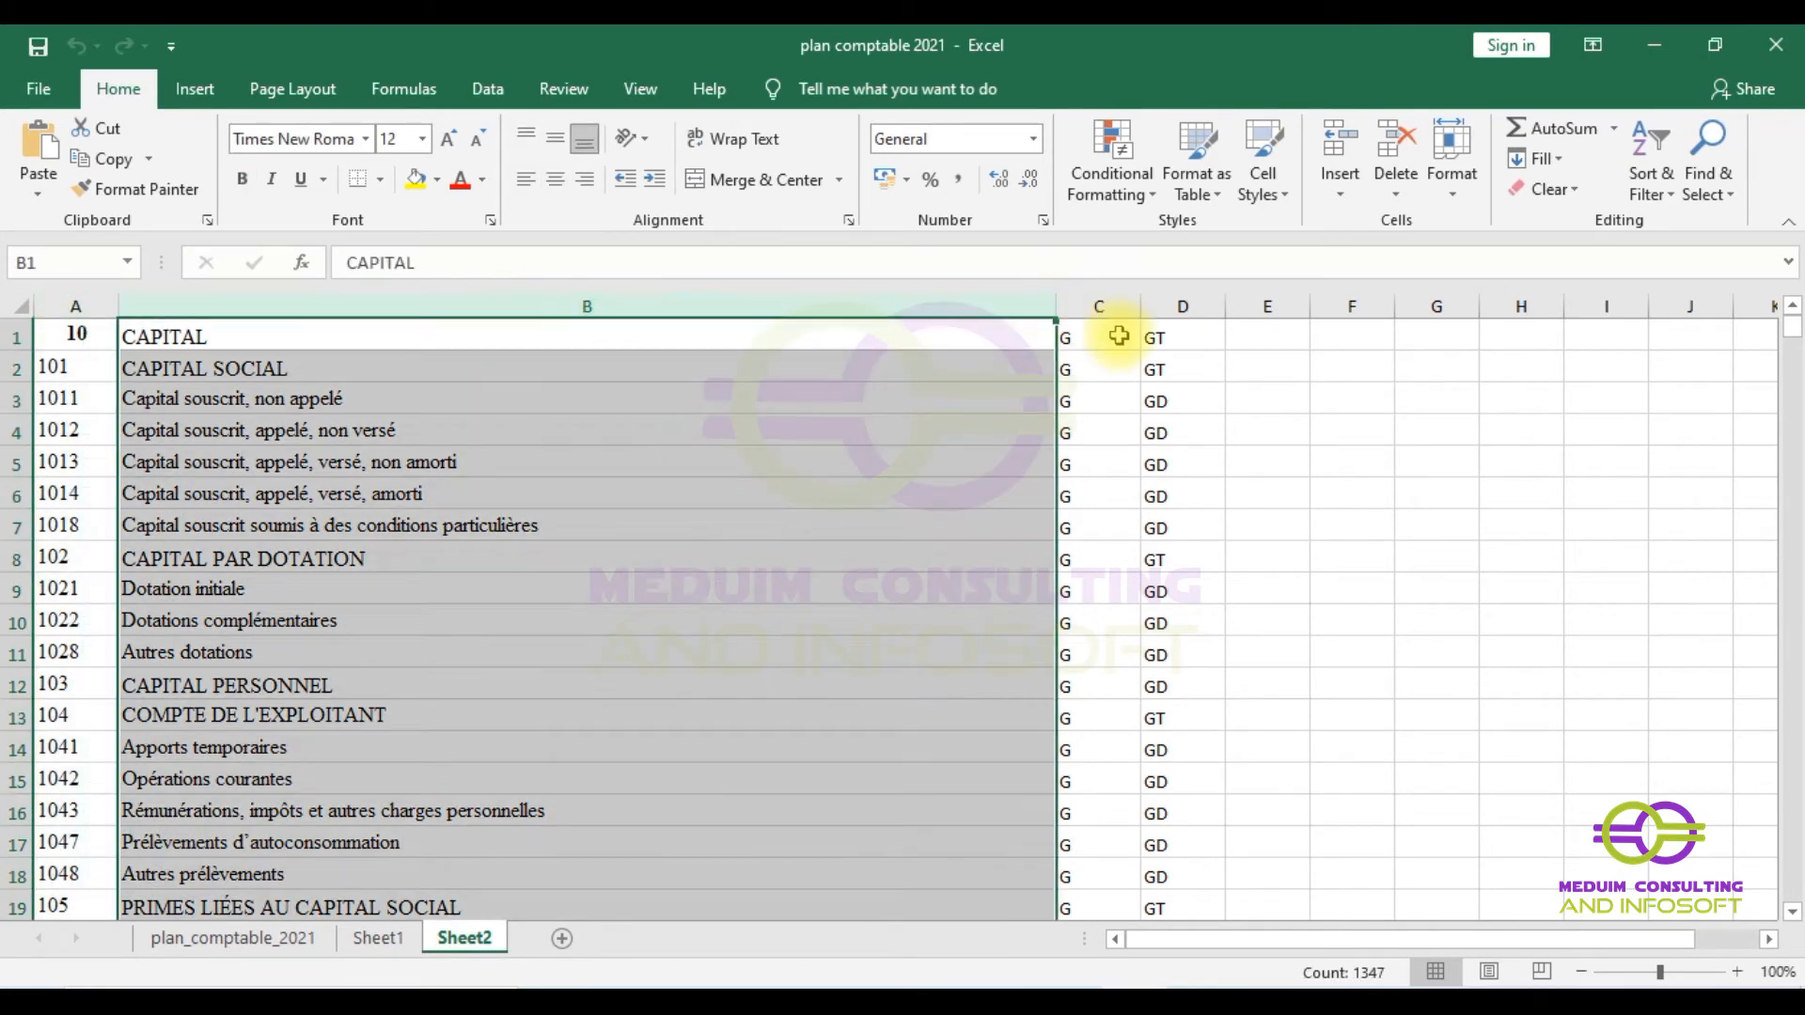
left_click(1111, 307)
left_click(1173, 305)
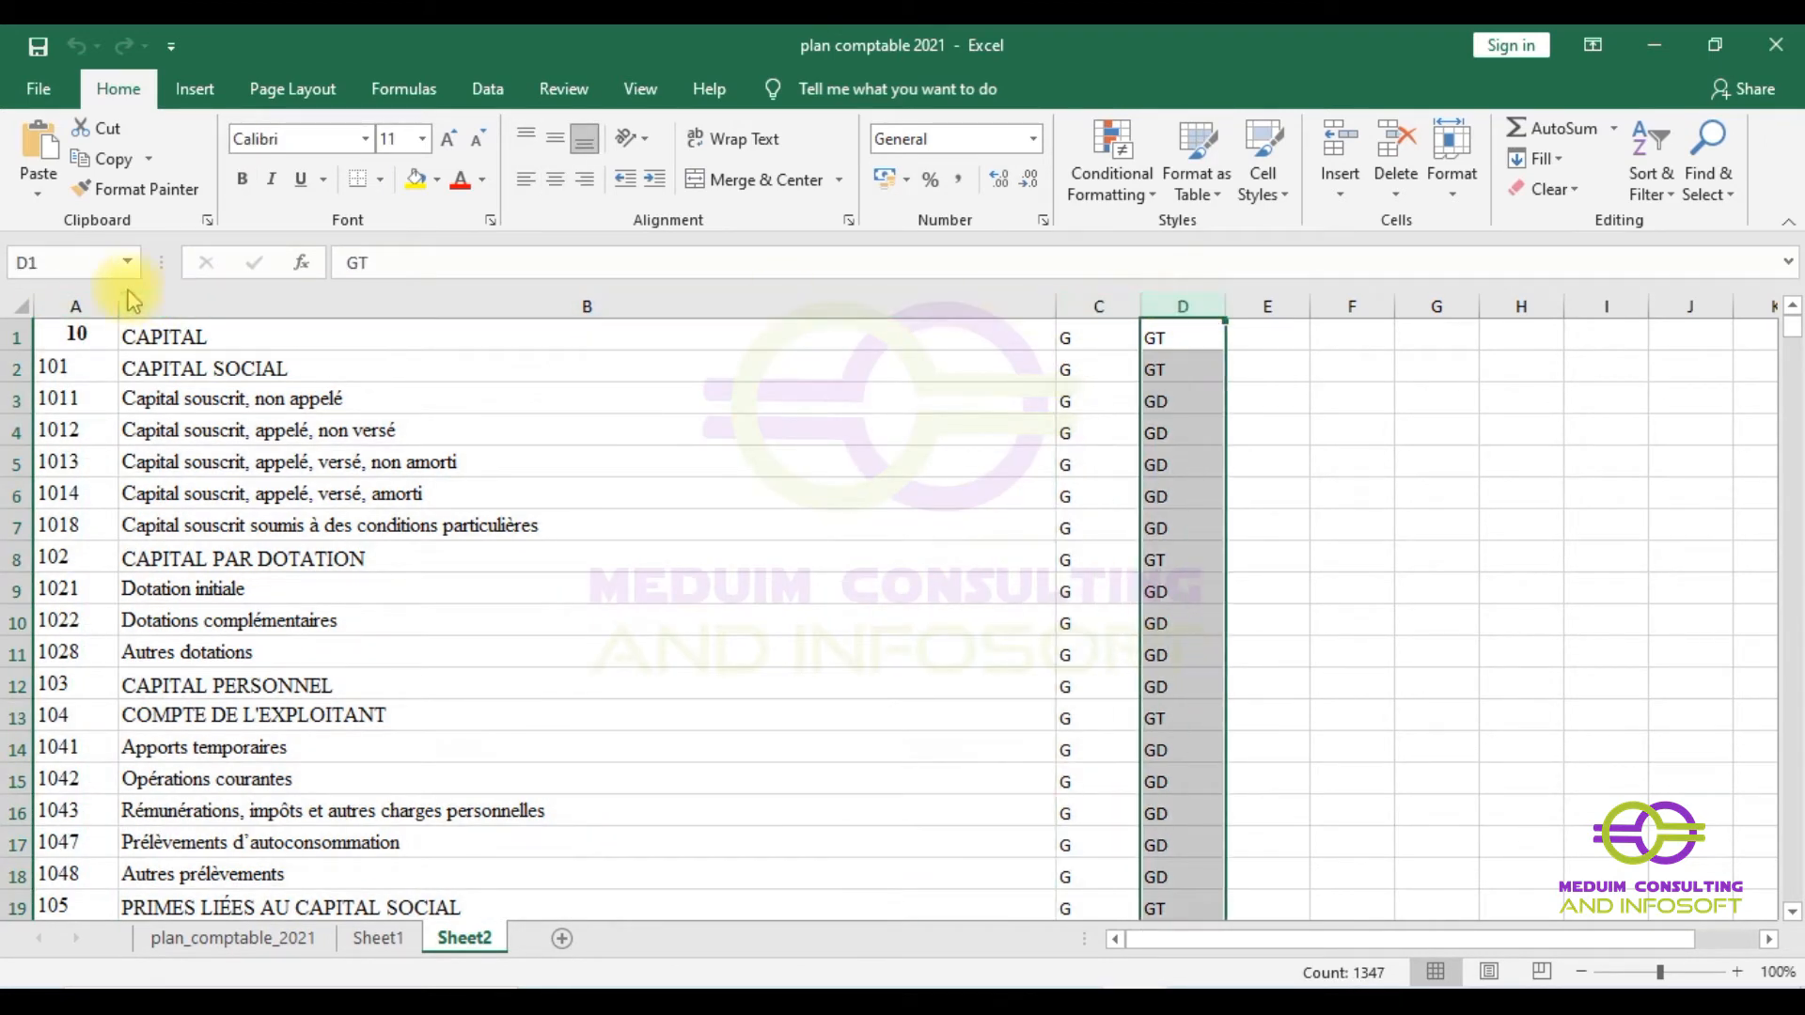
left_click(68, 291)
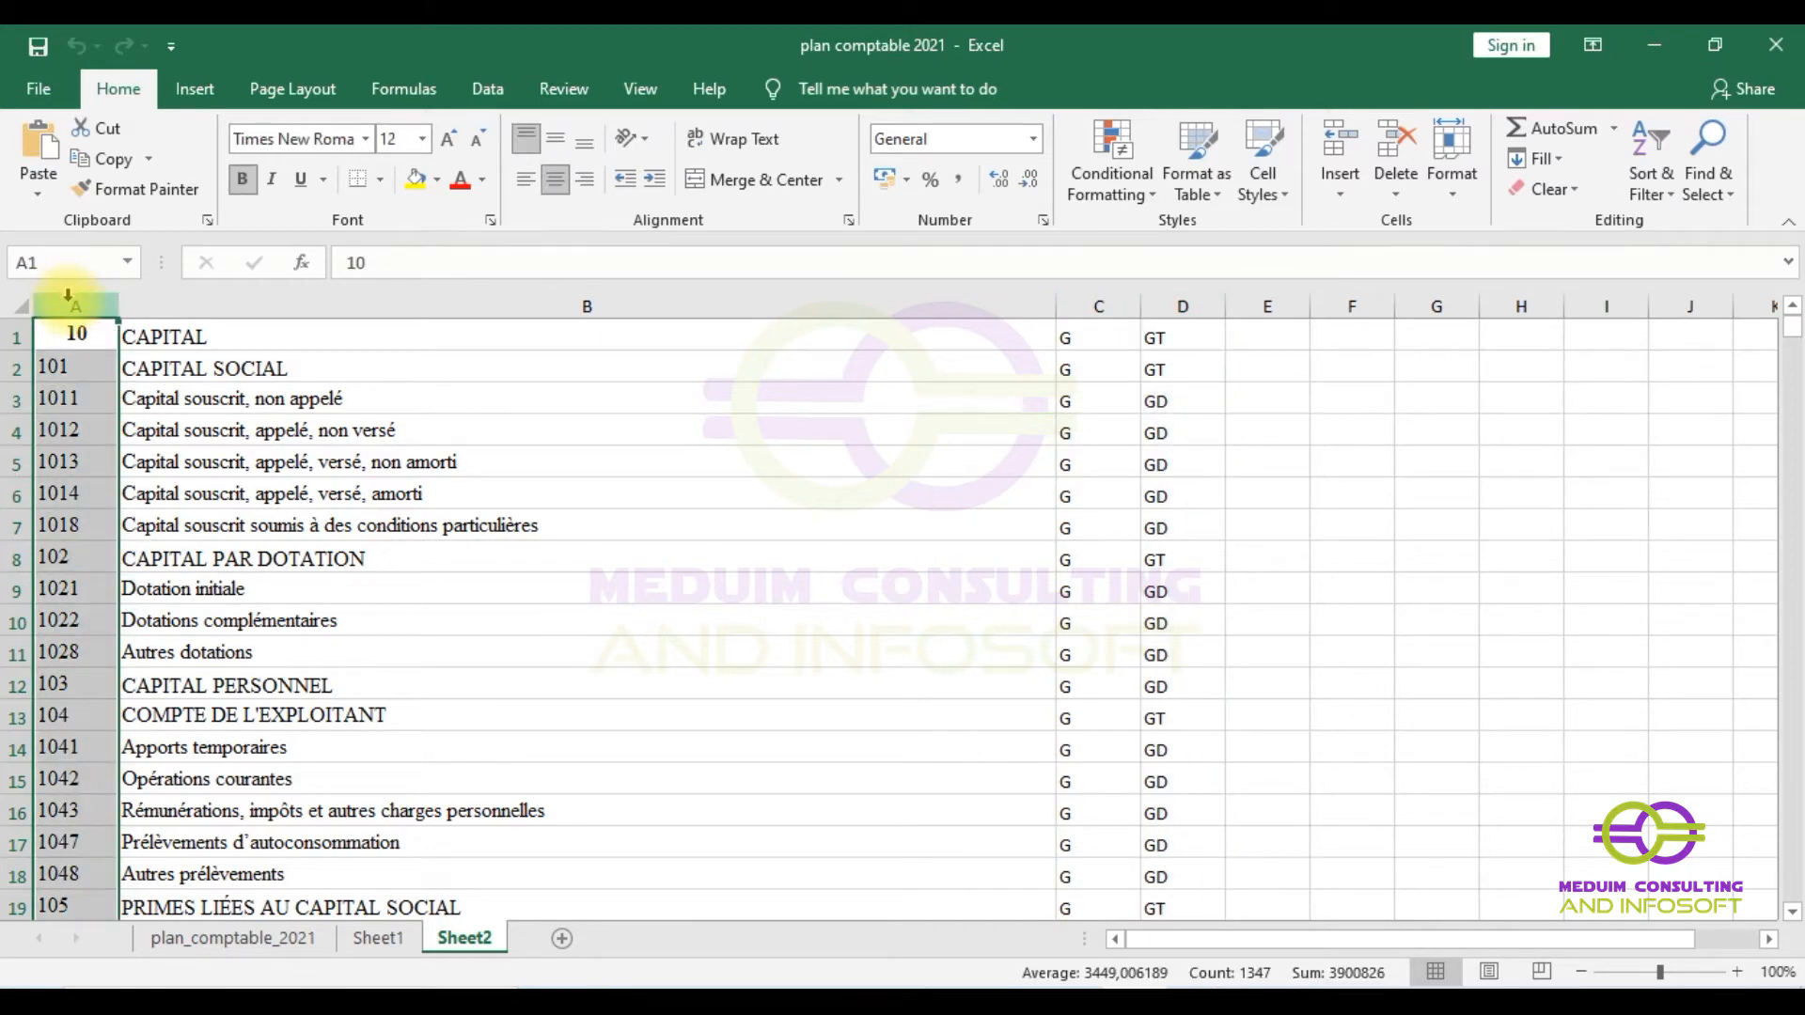
left_click_drag(68, 294, 312, 299)
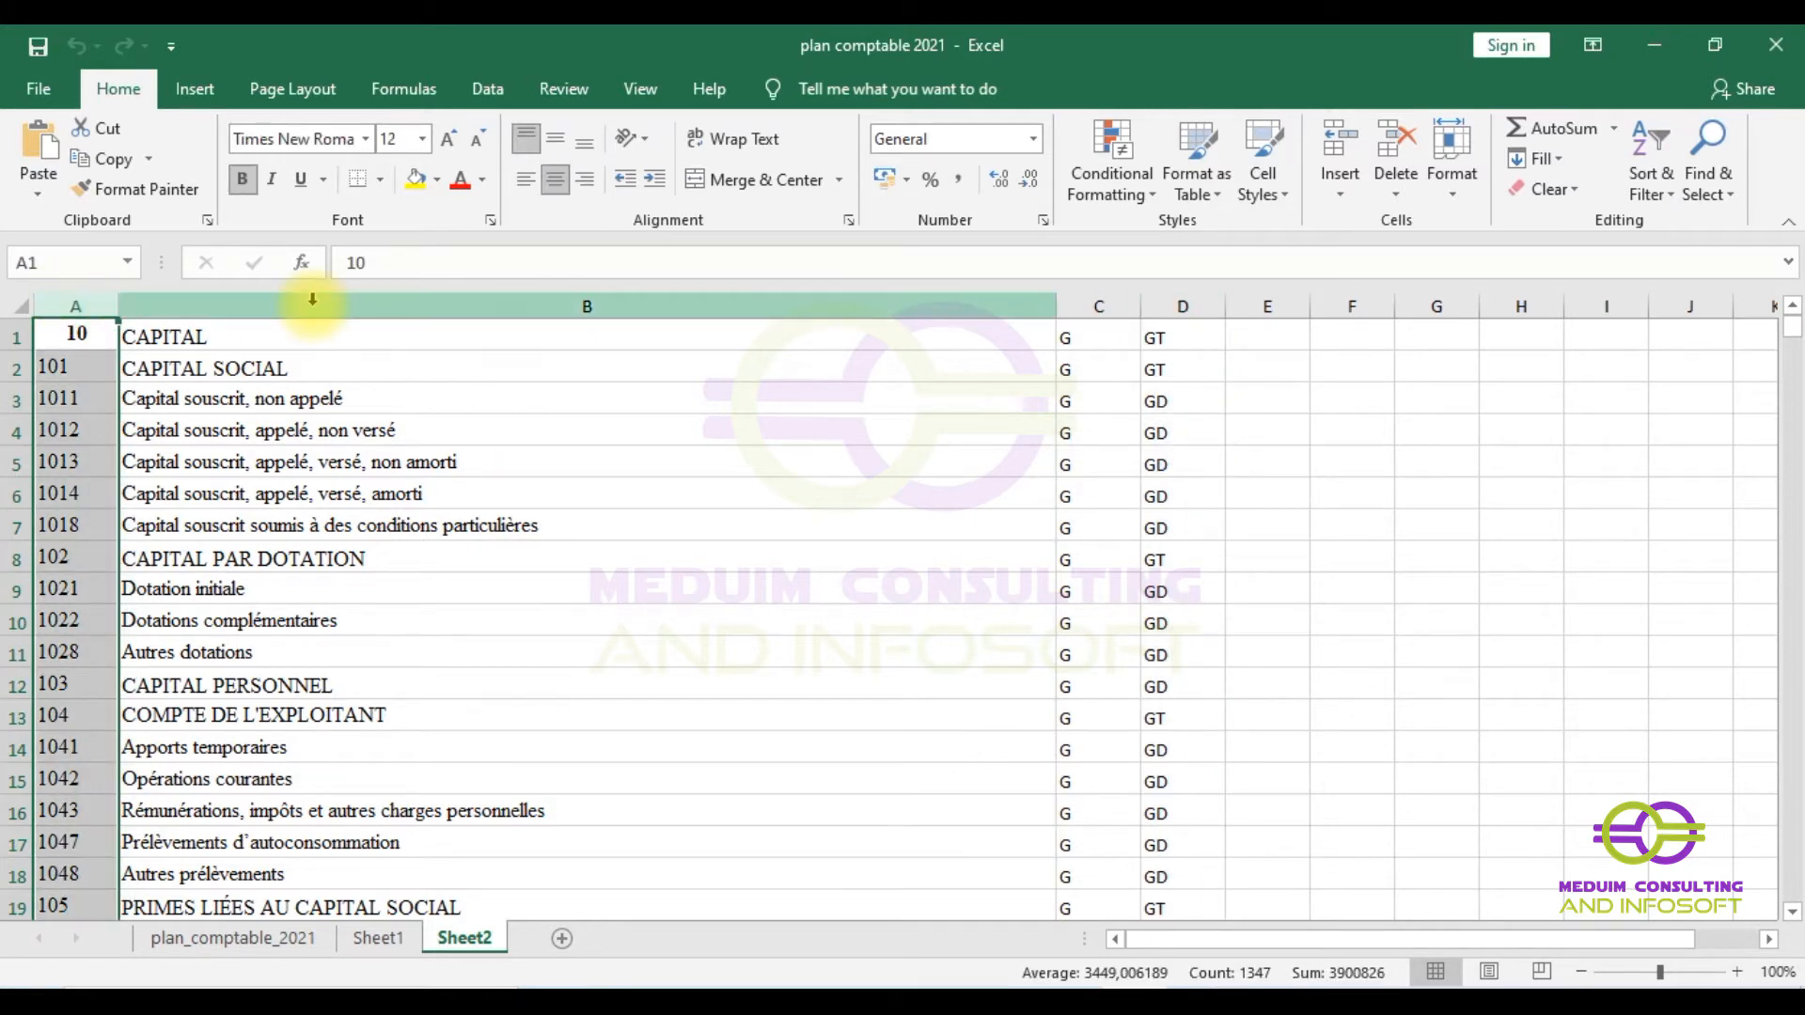
left_click(312, 299)
left_click(1094, 303)
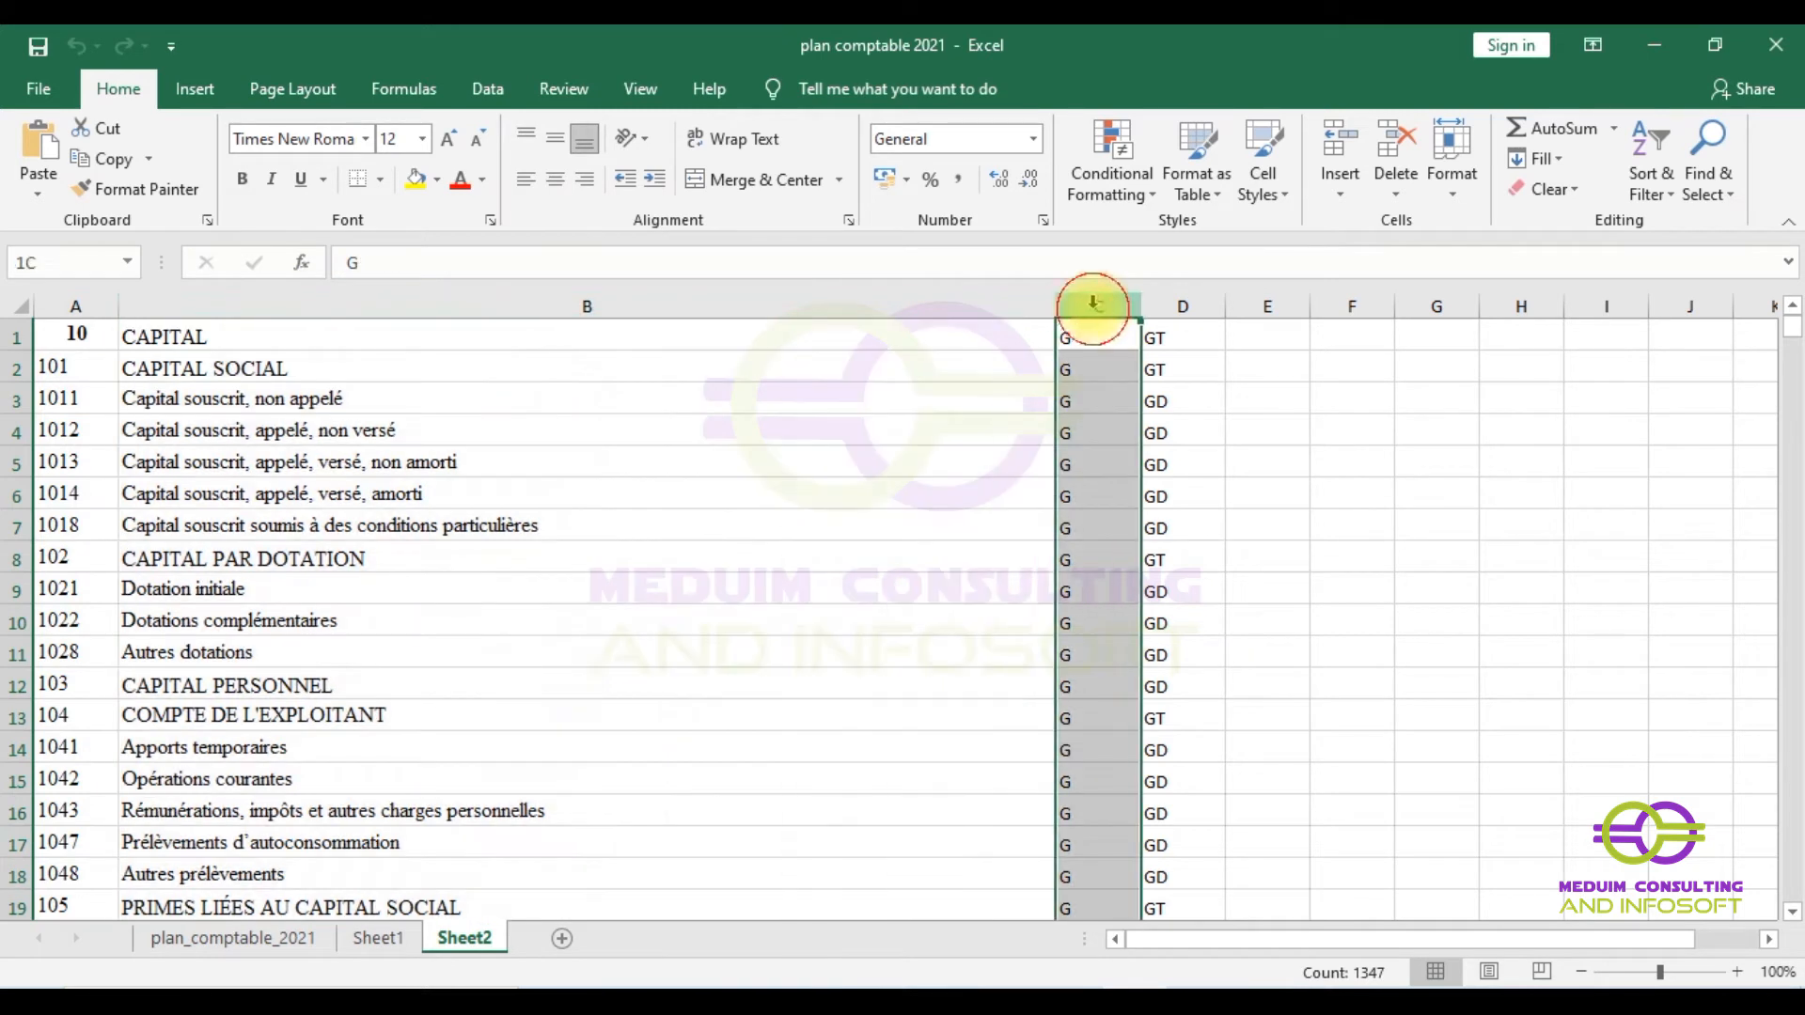
left_click(1176, 303)
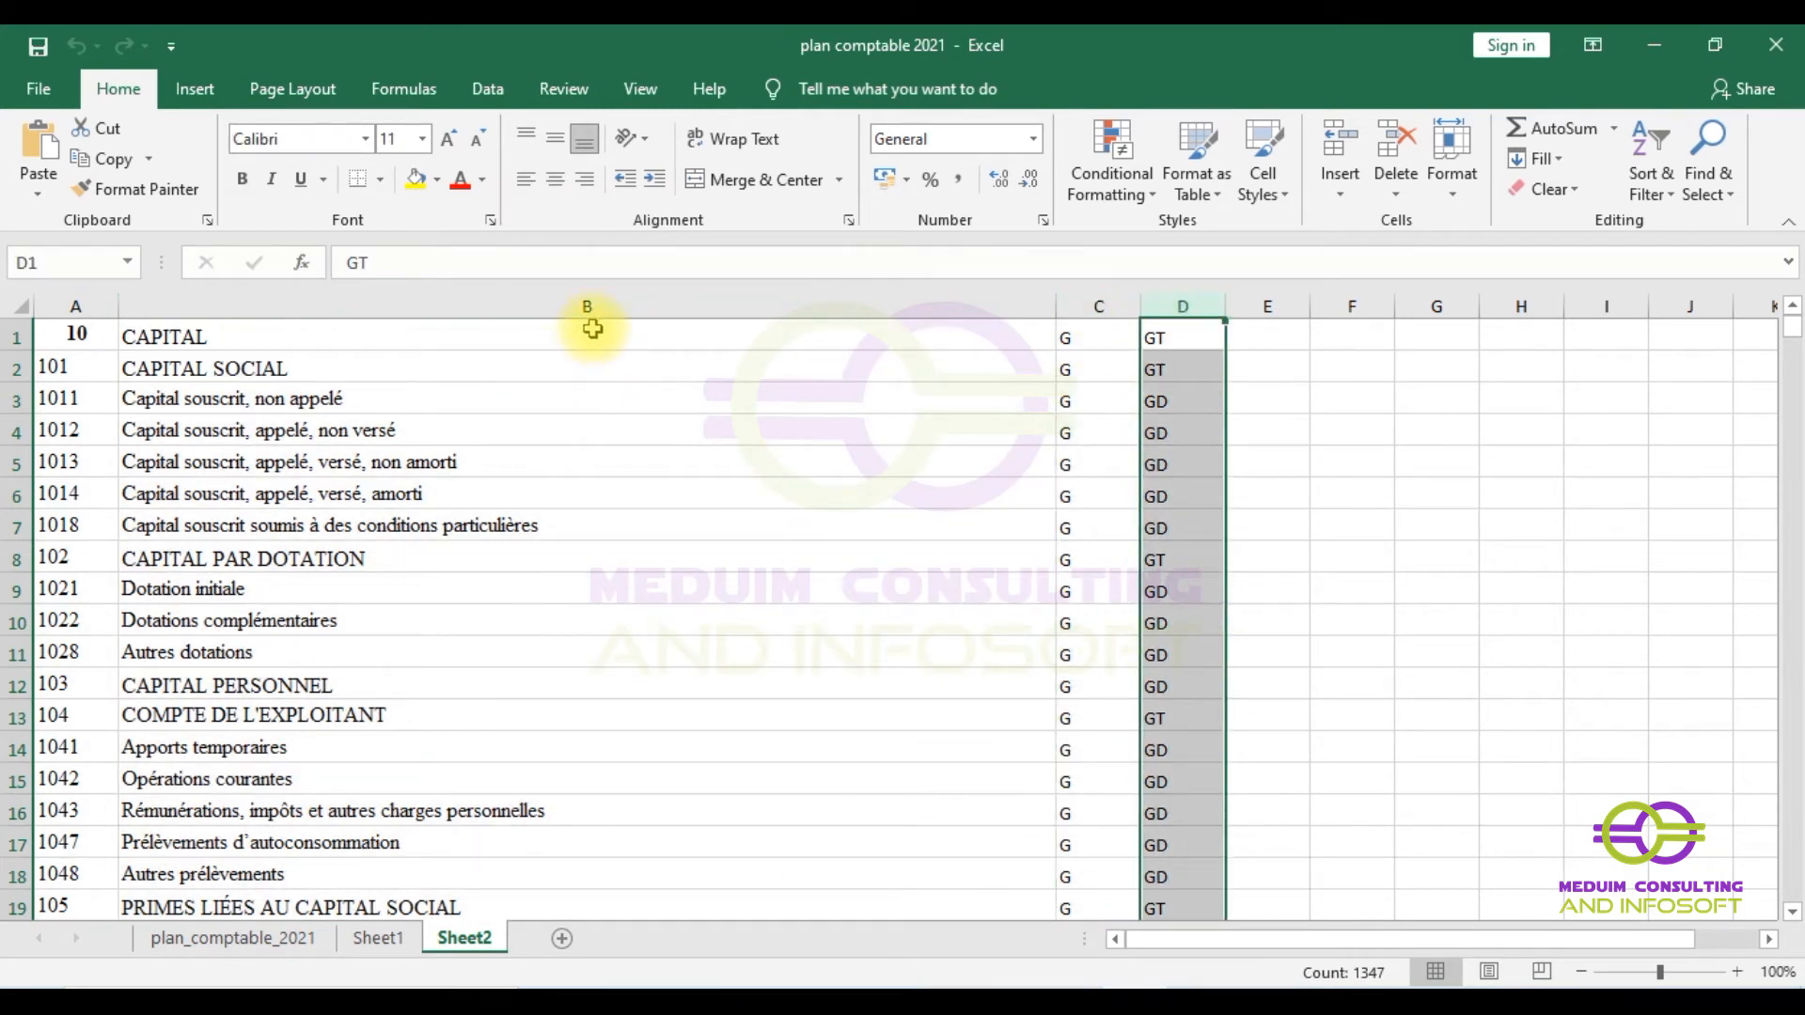
left_click(1081, 303)
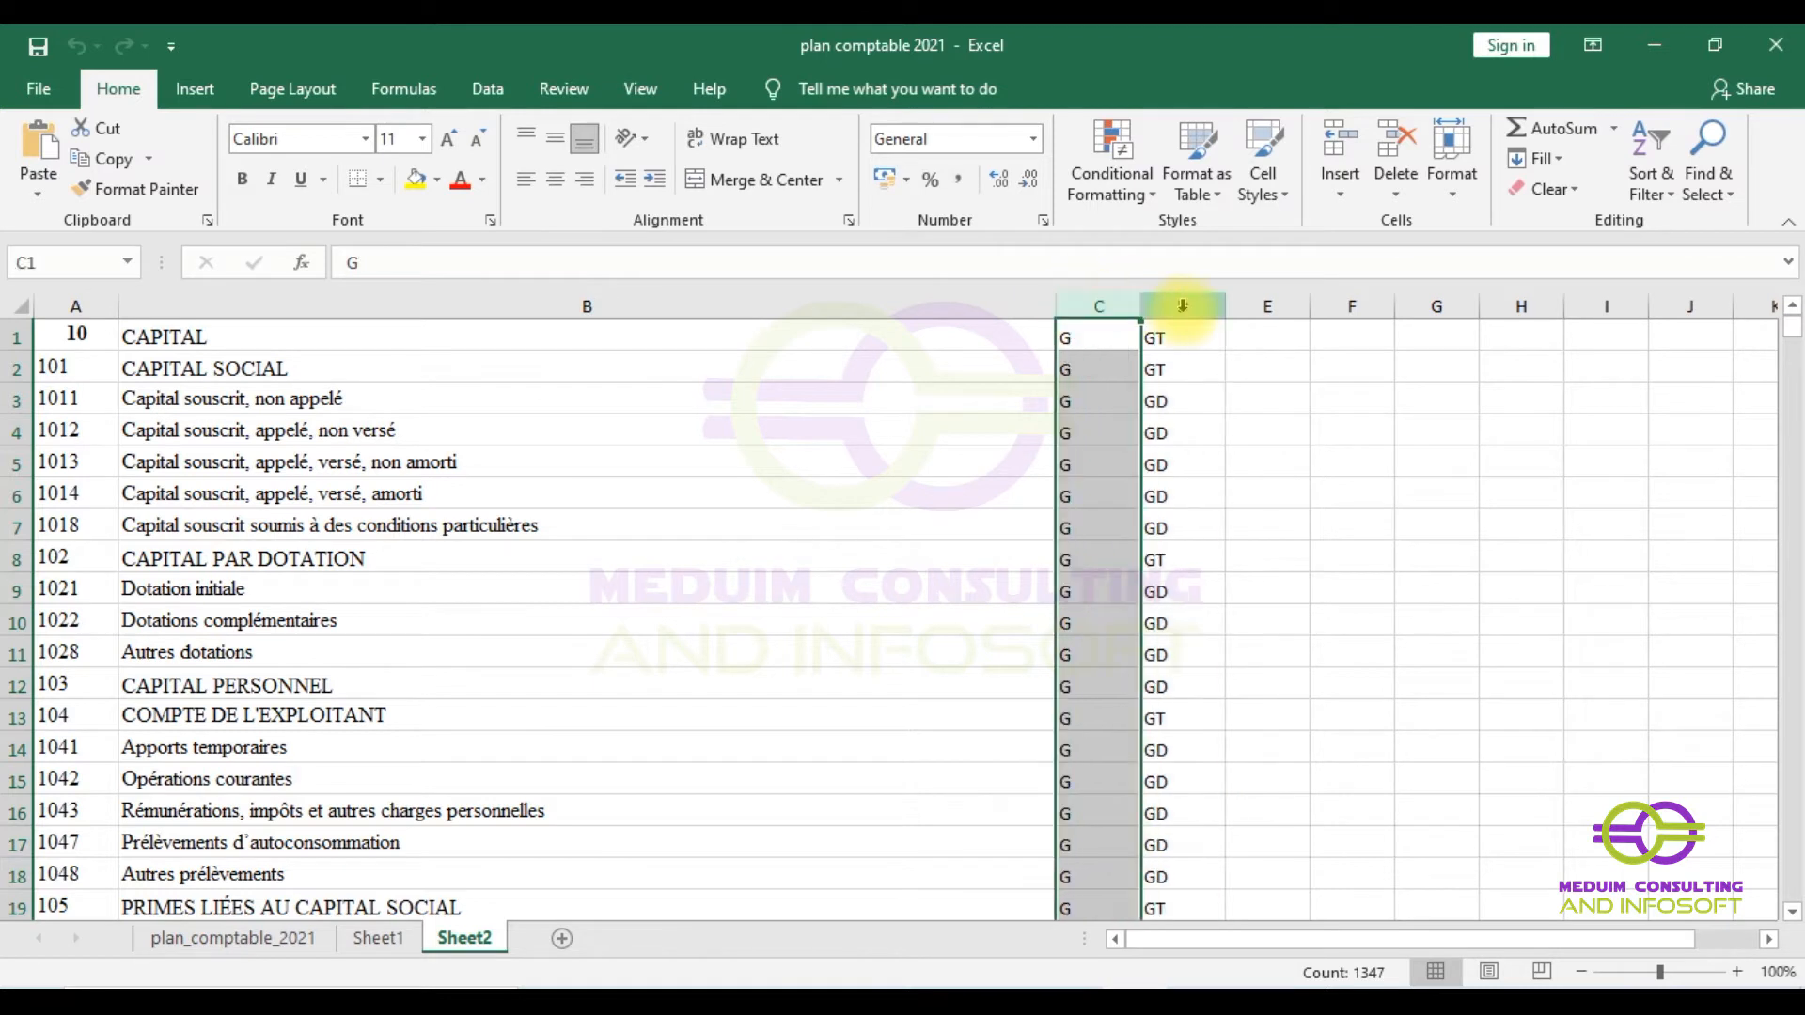
left_click(1182, 303)
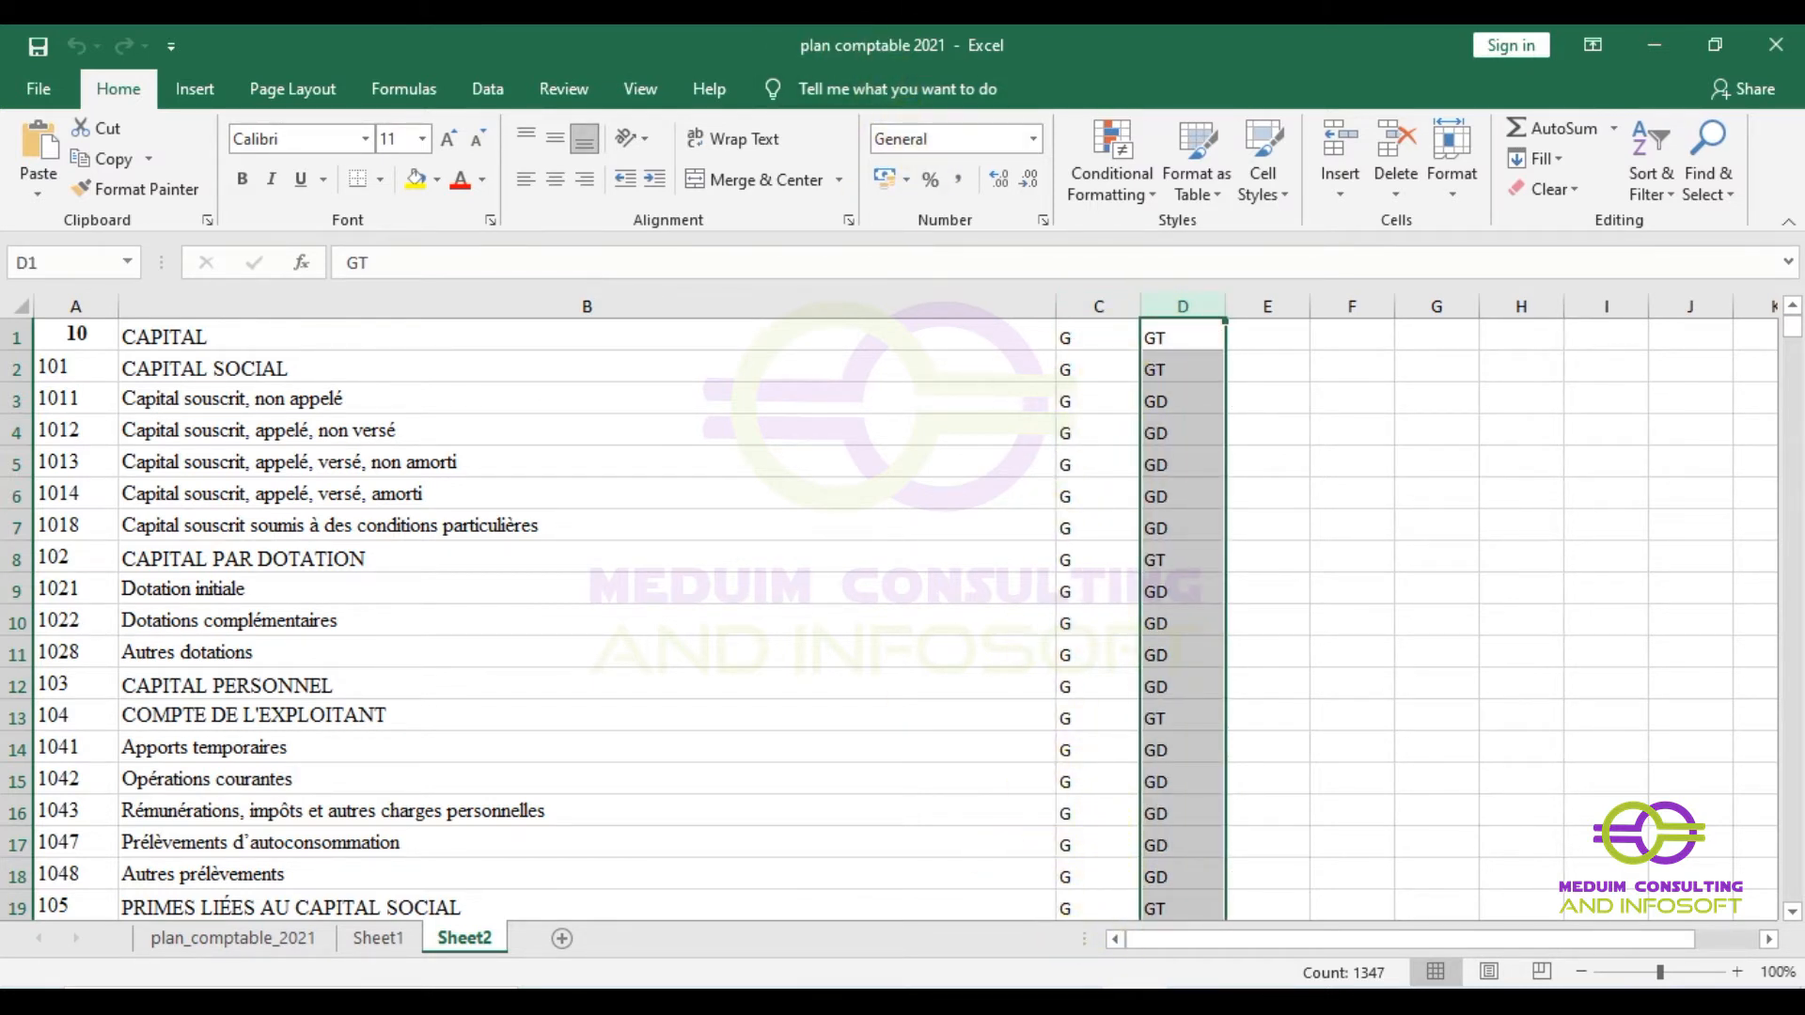
left_click(1006, 1006)
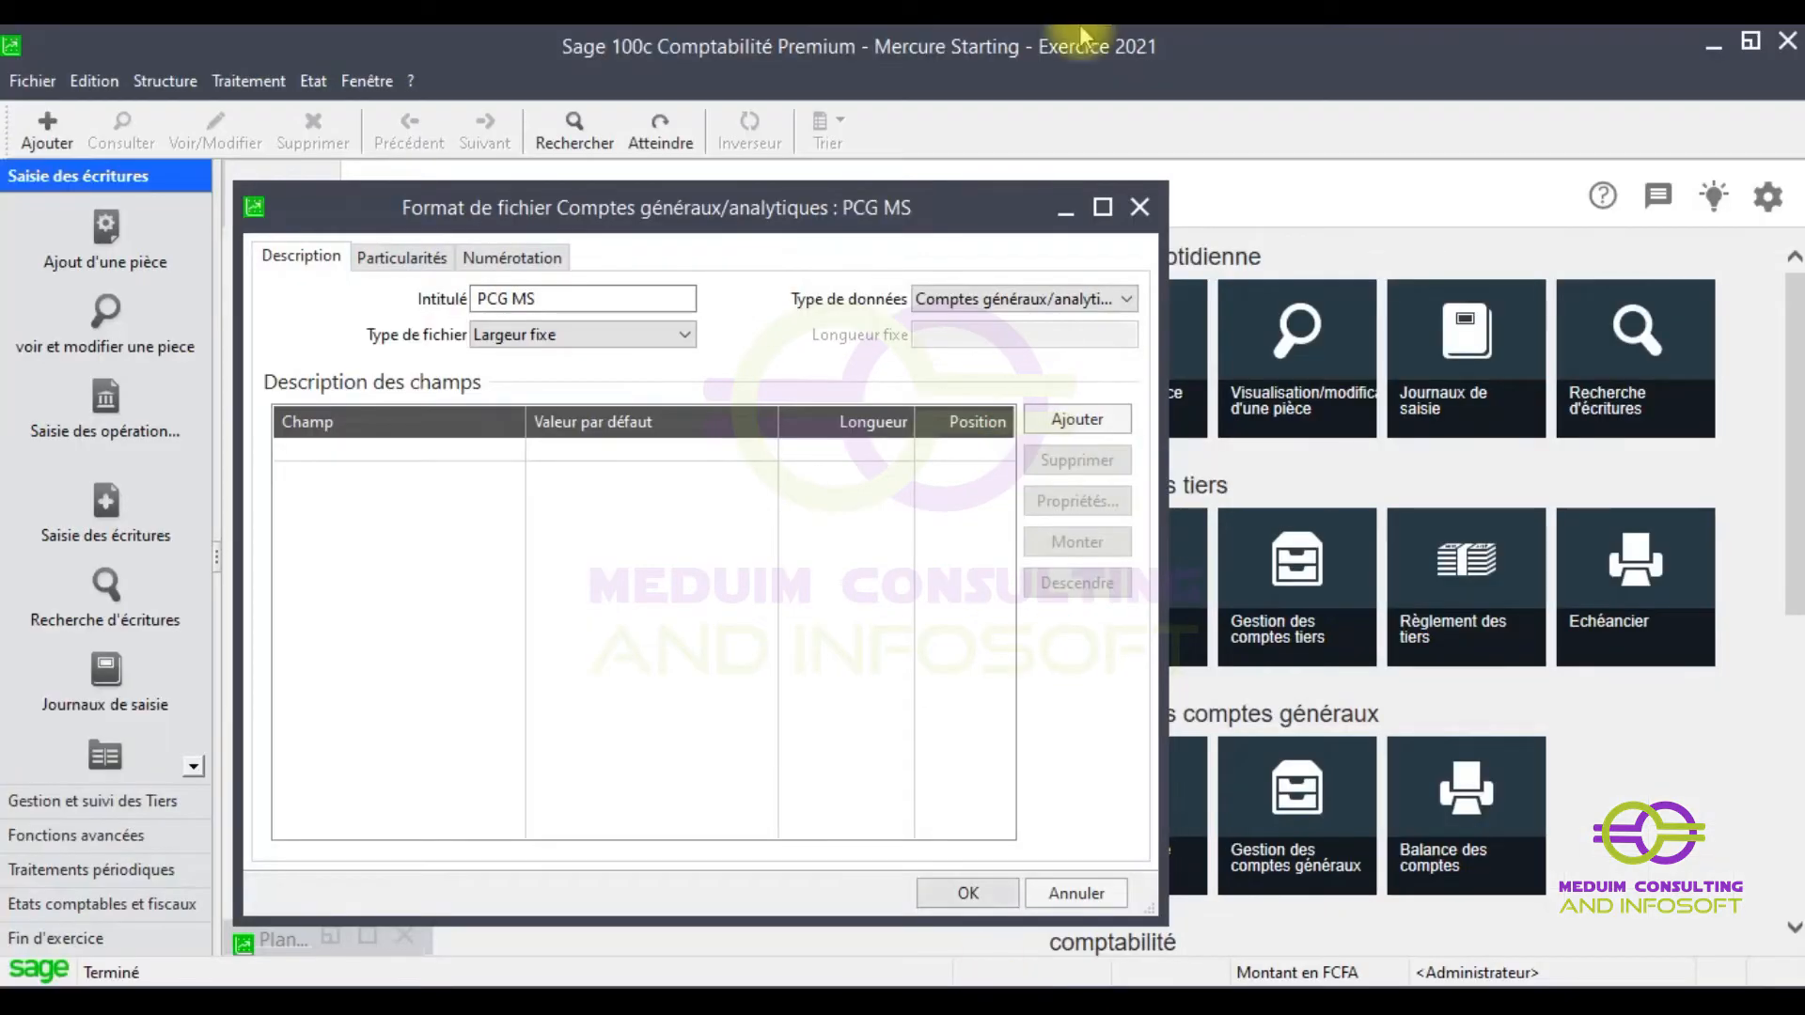
- Add four 13-character fields at positions 1, 14, 27 and 40
left_click(1057, 418)
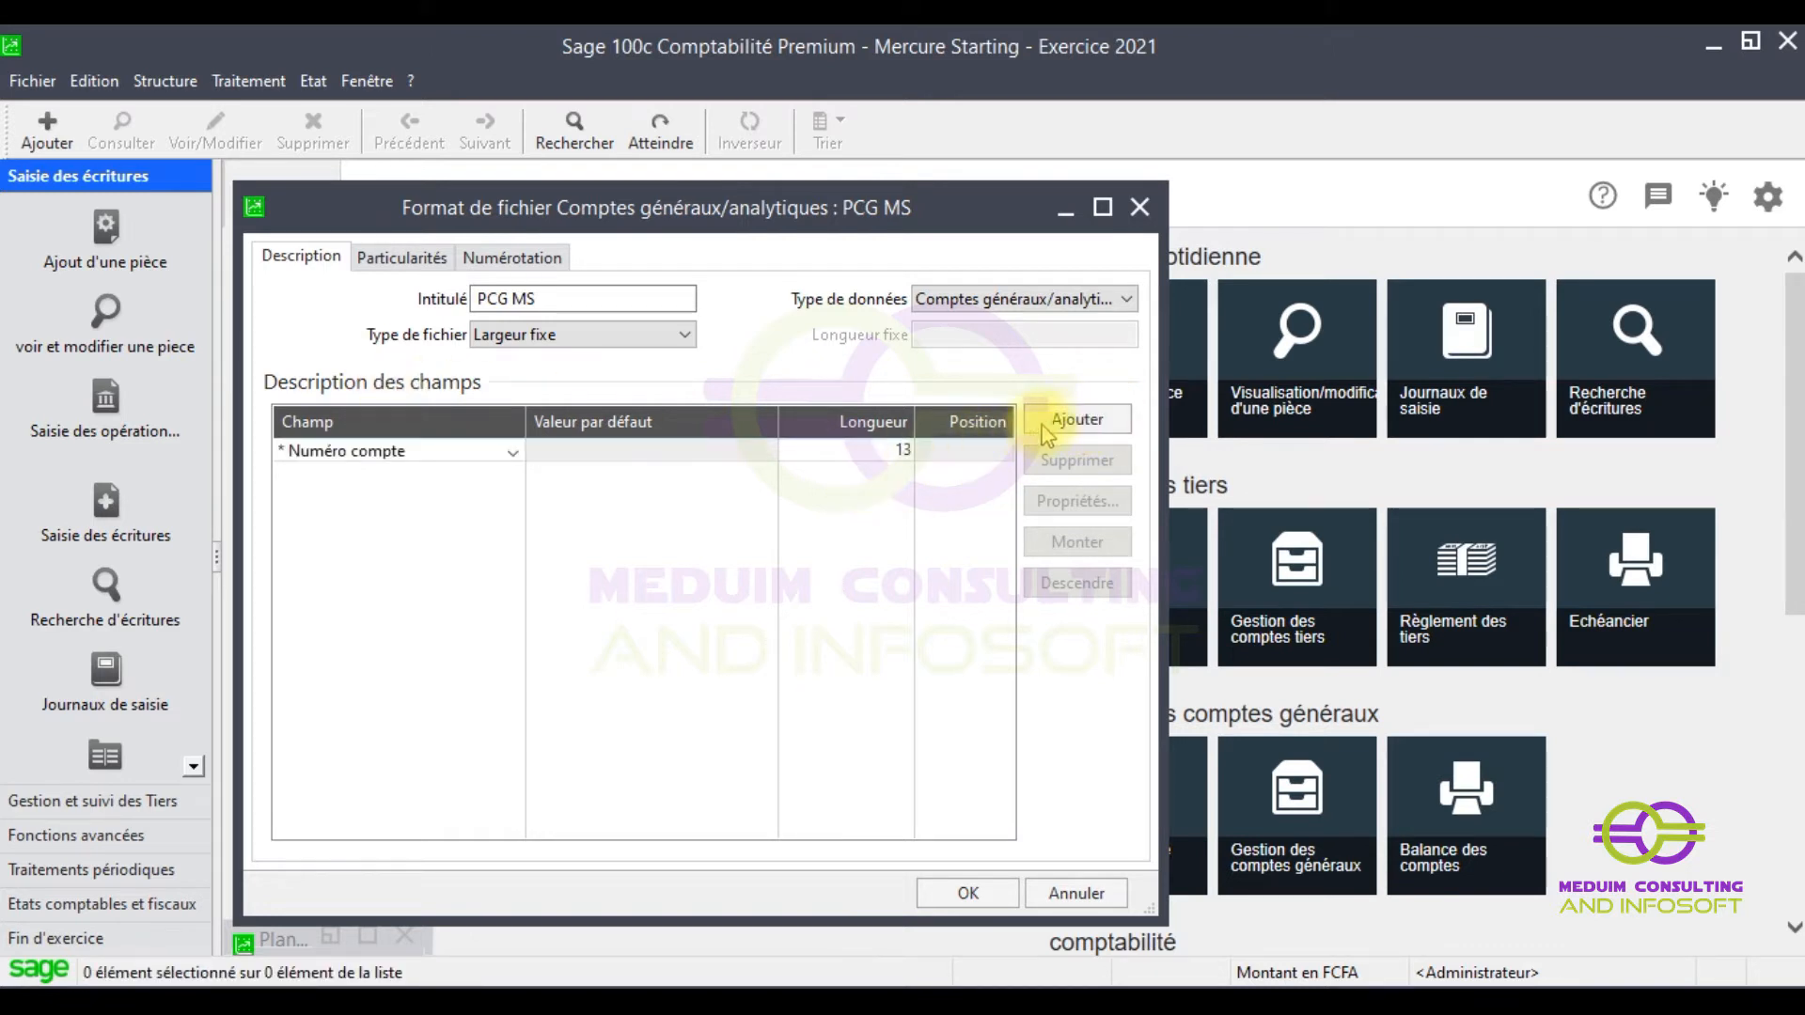
left_click(1072, 420)
left_click(1071, 419)
left_click(1071, 419)
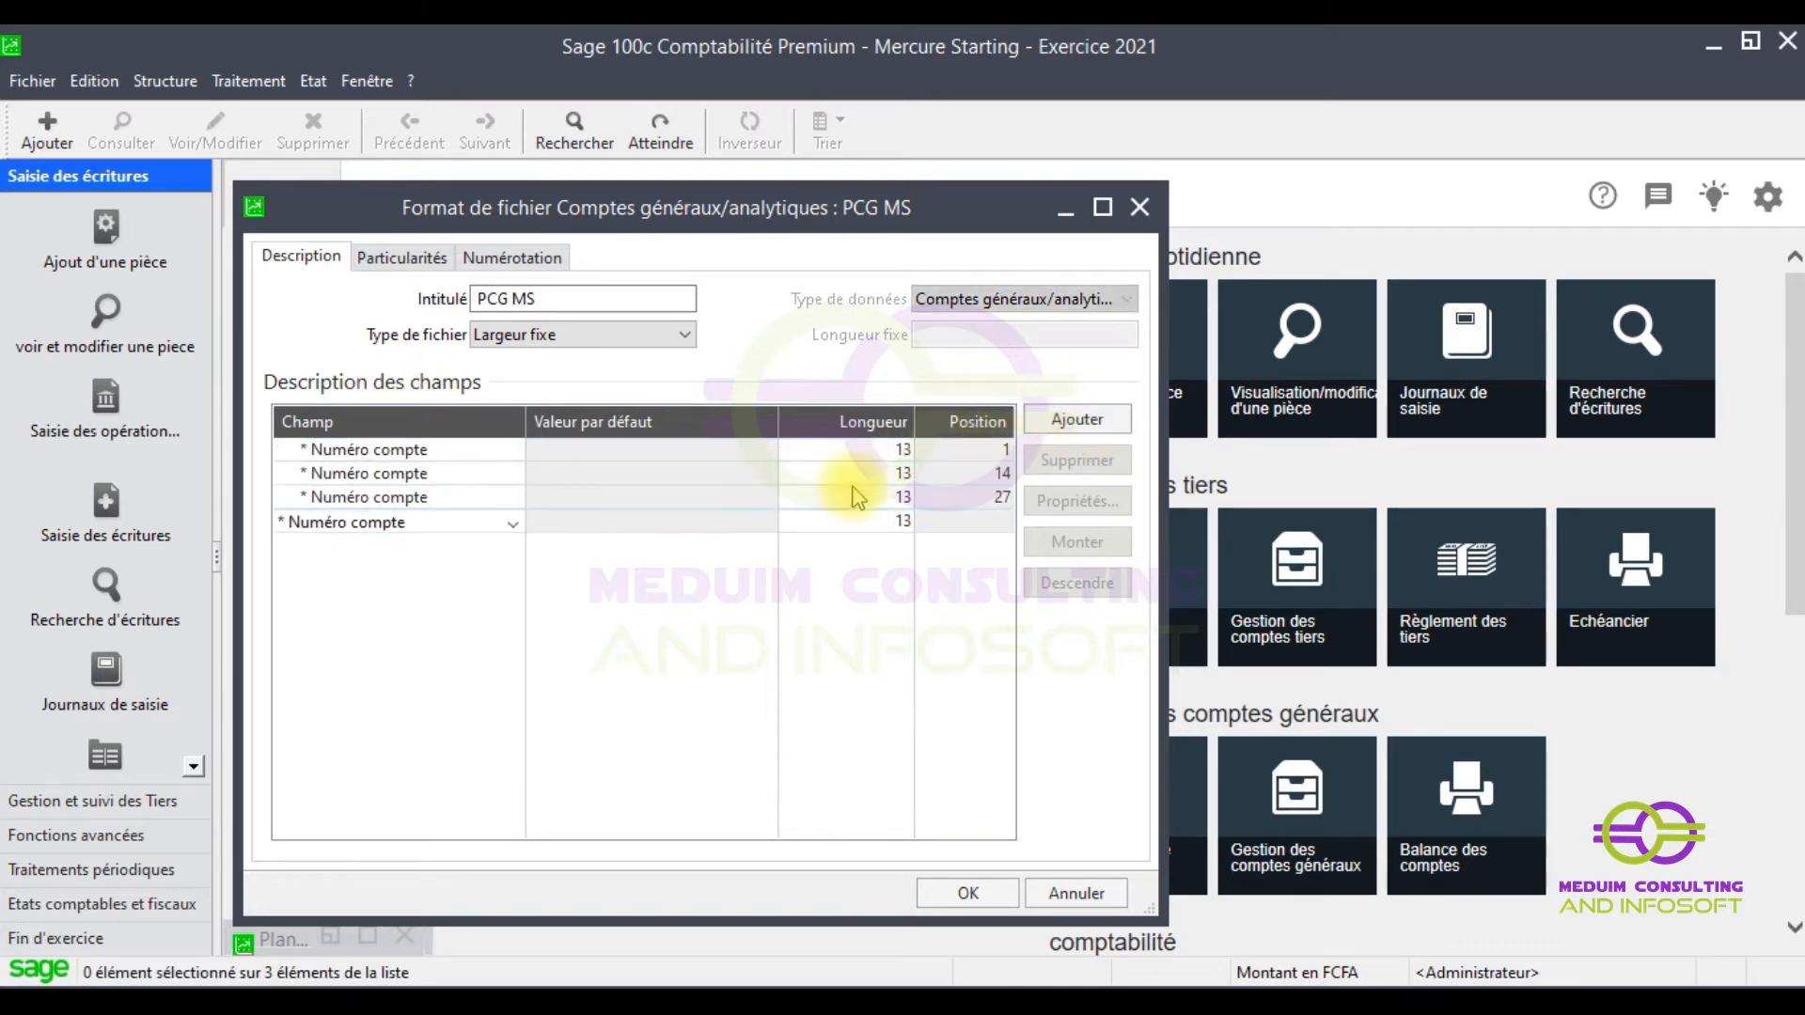
- Keep Numéro compte as the first field's type
left_click(440, 451)
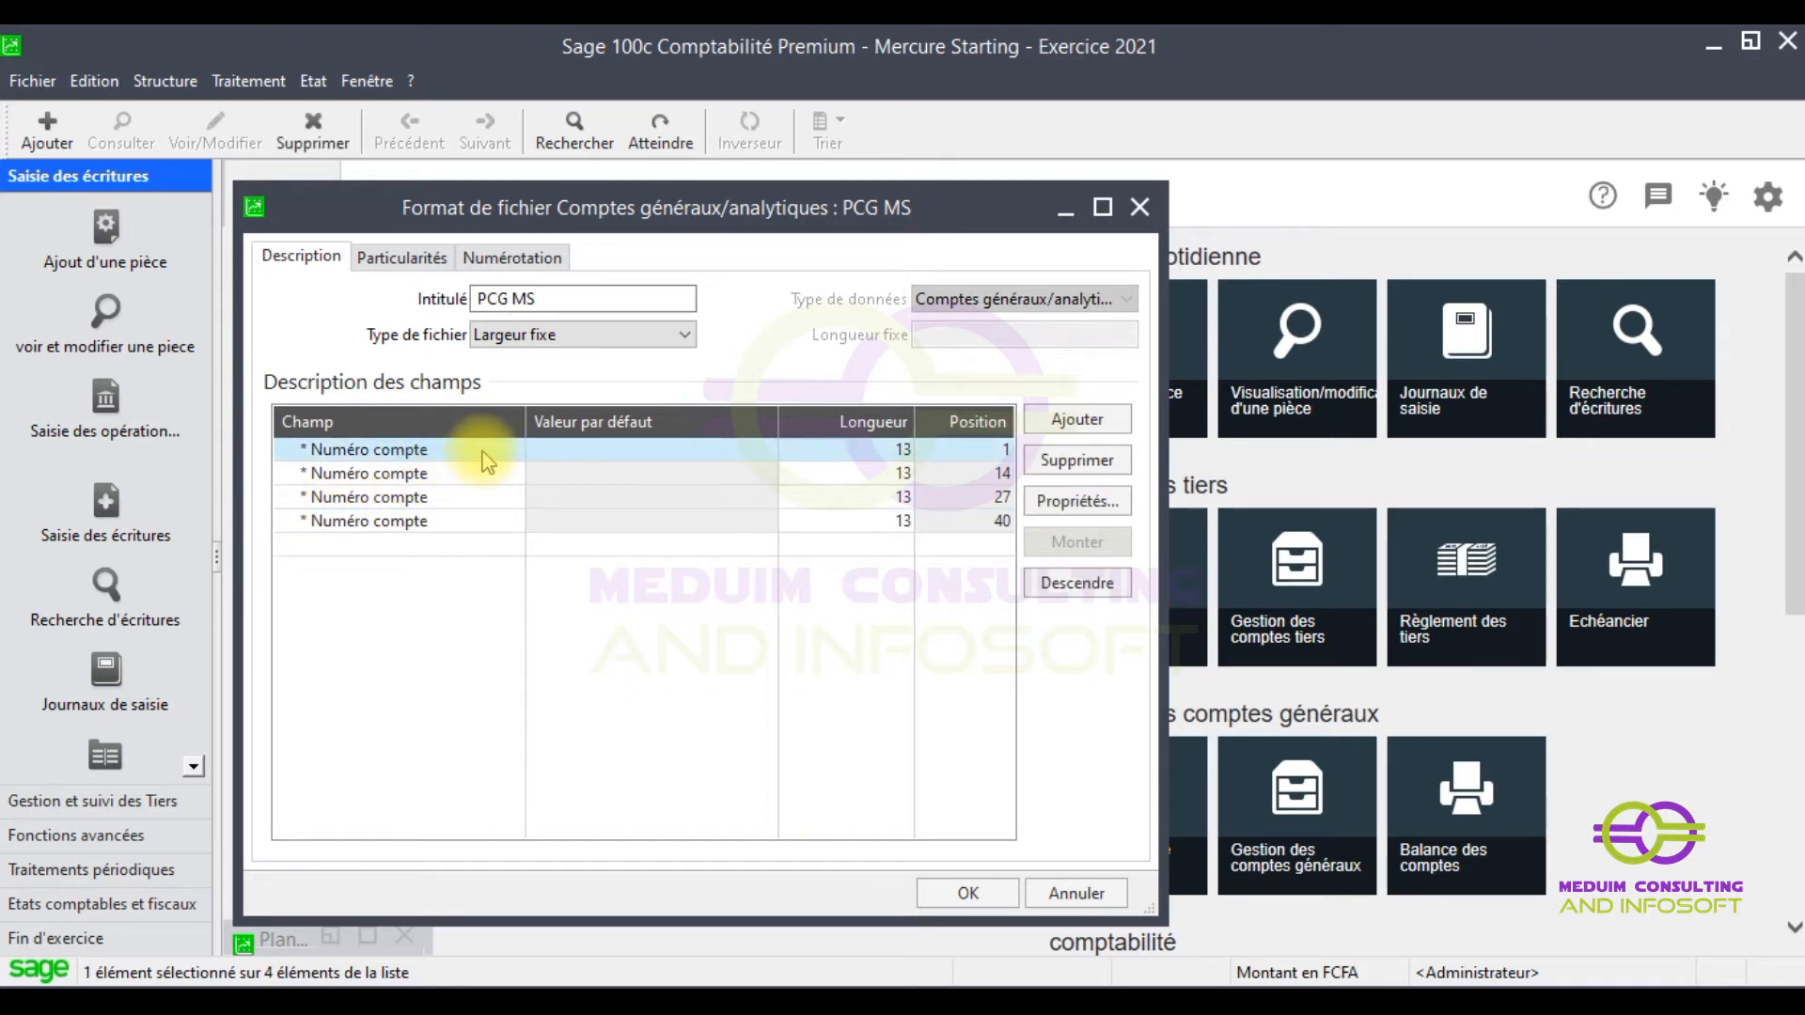
left_click(485, 451)
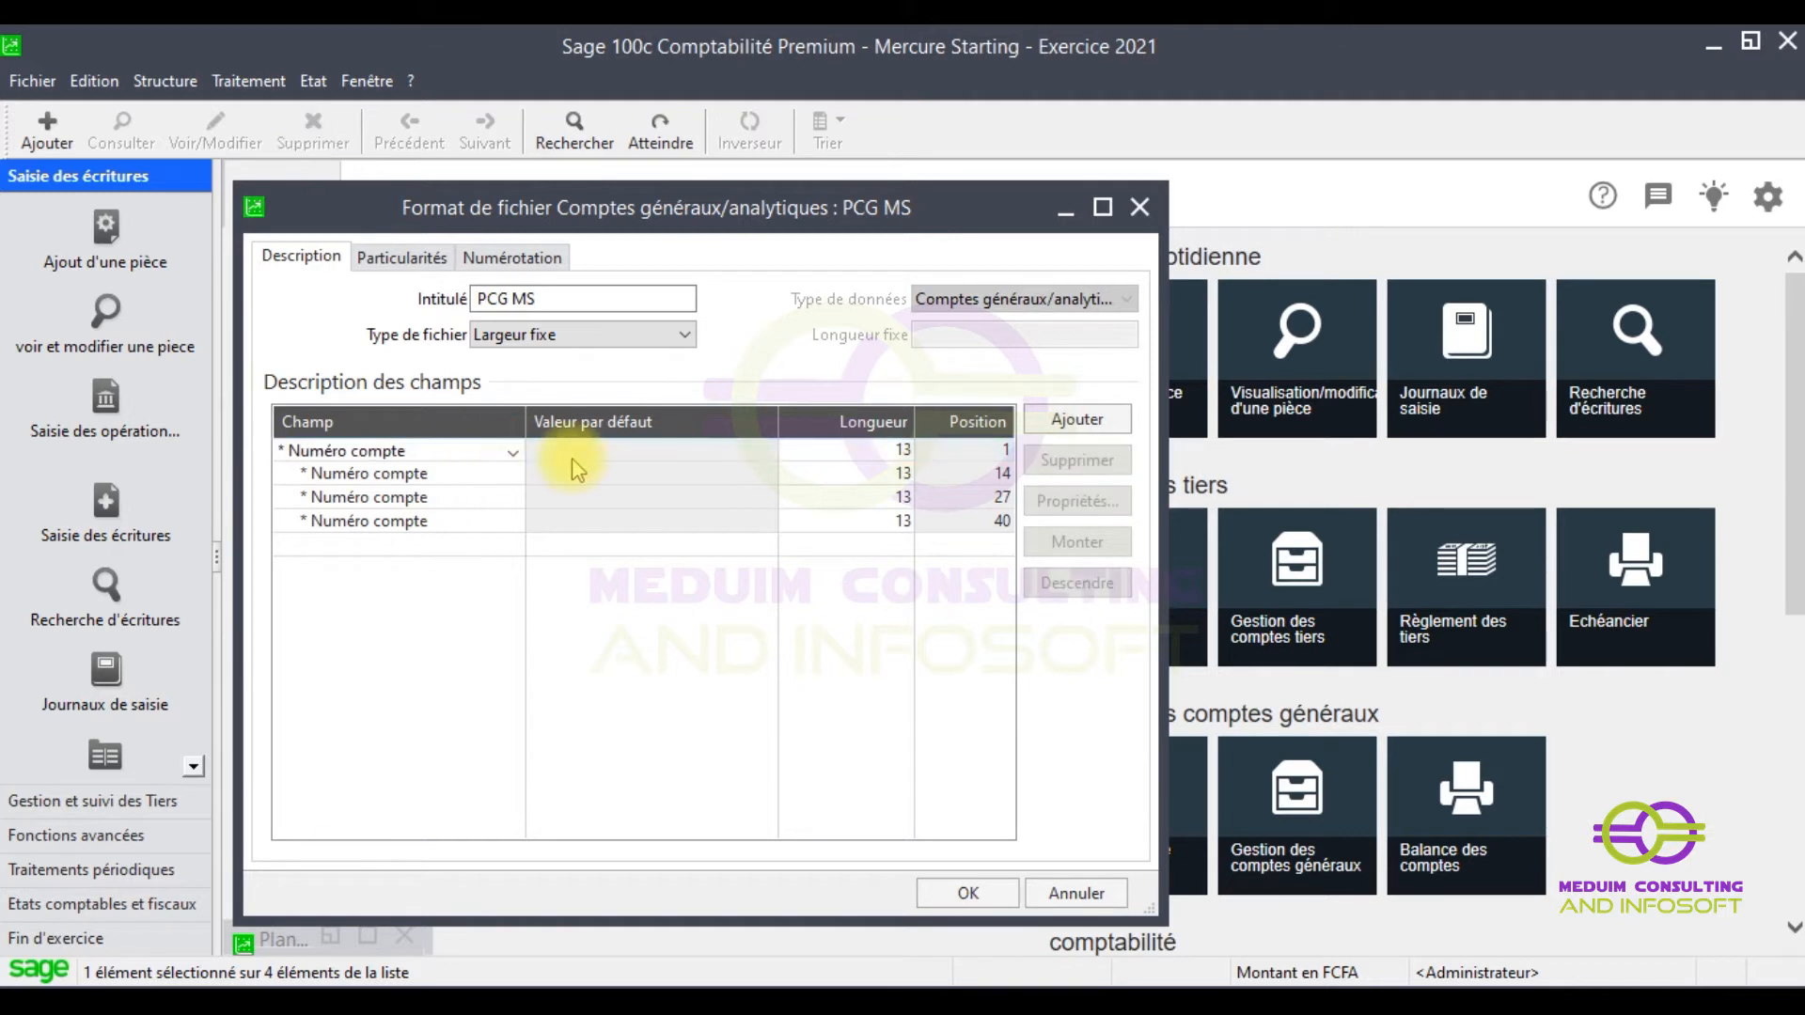
left_click(514, 452)
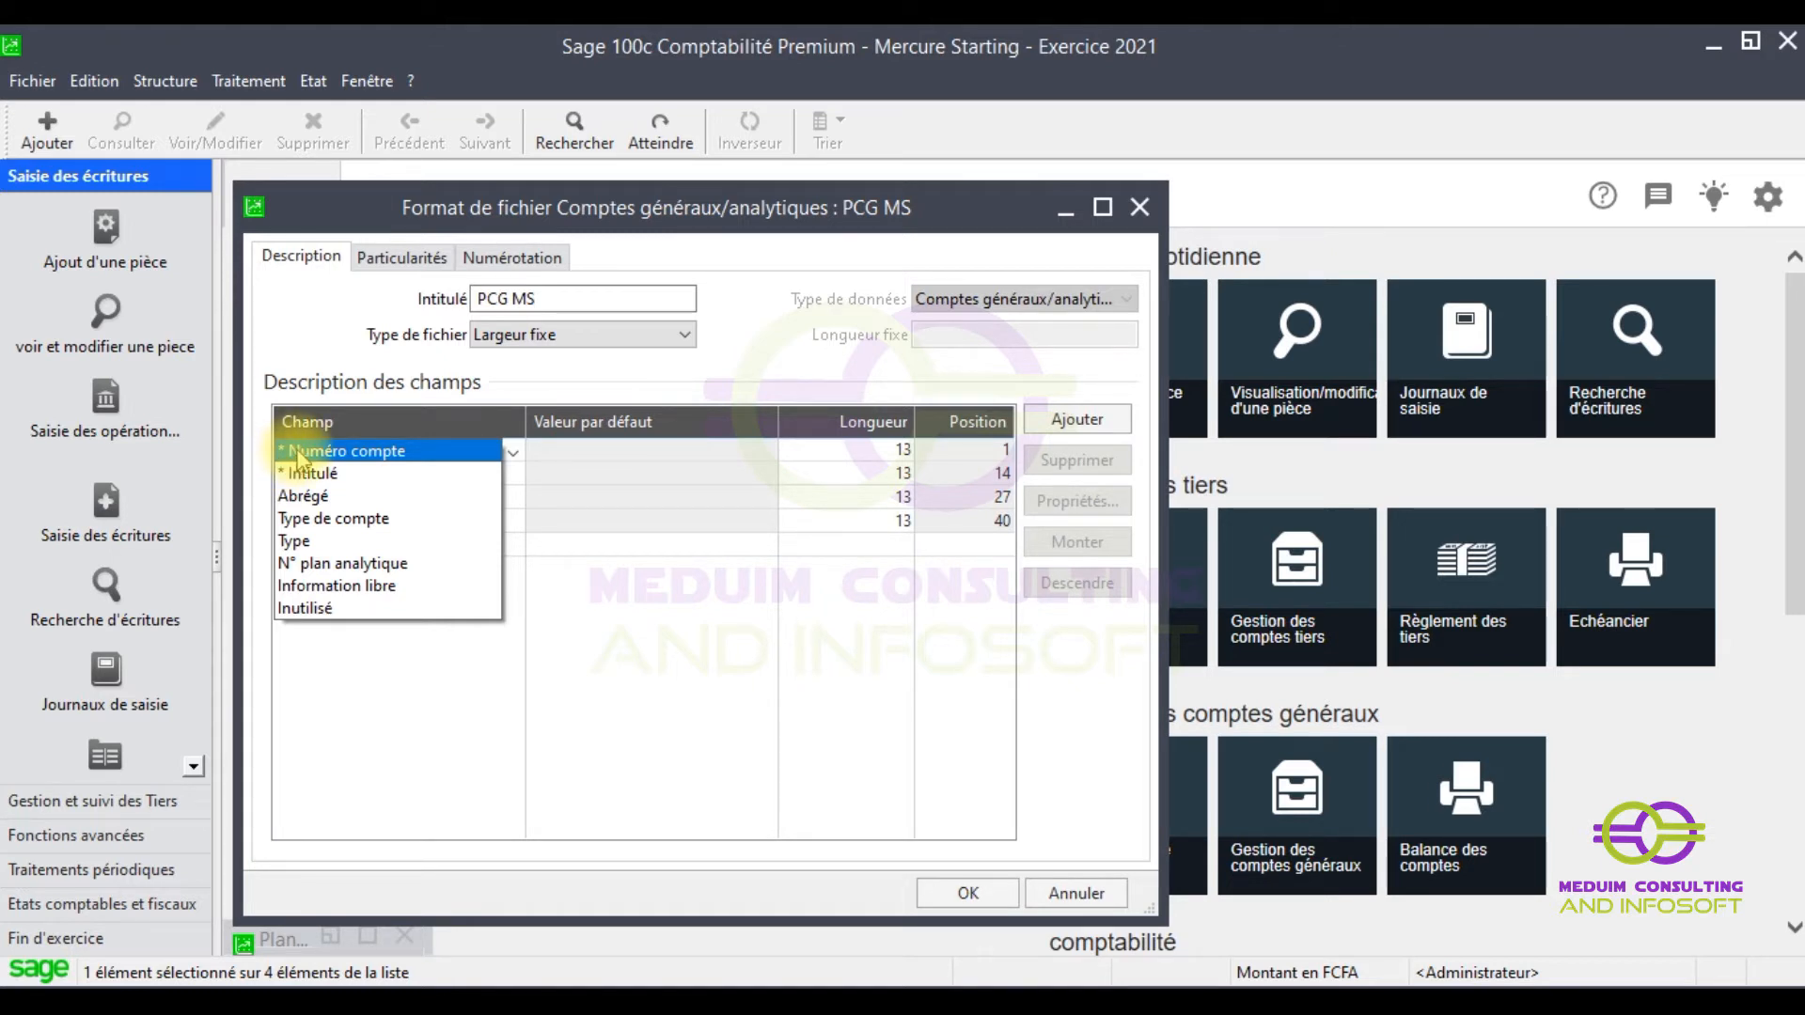
left_click(298, 453)
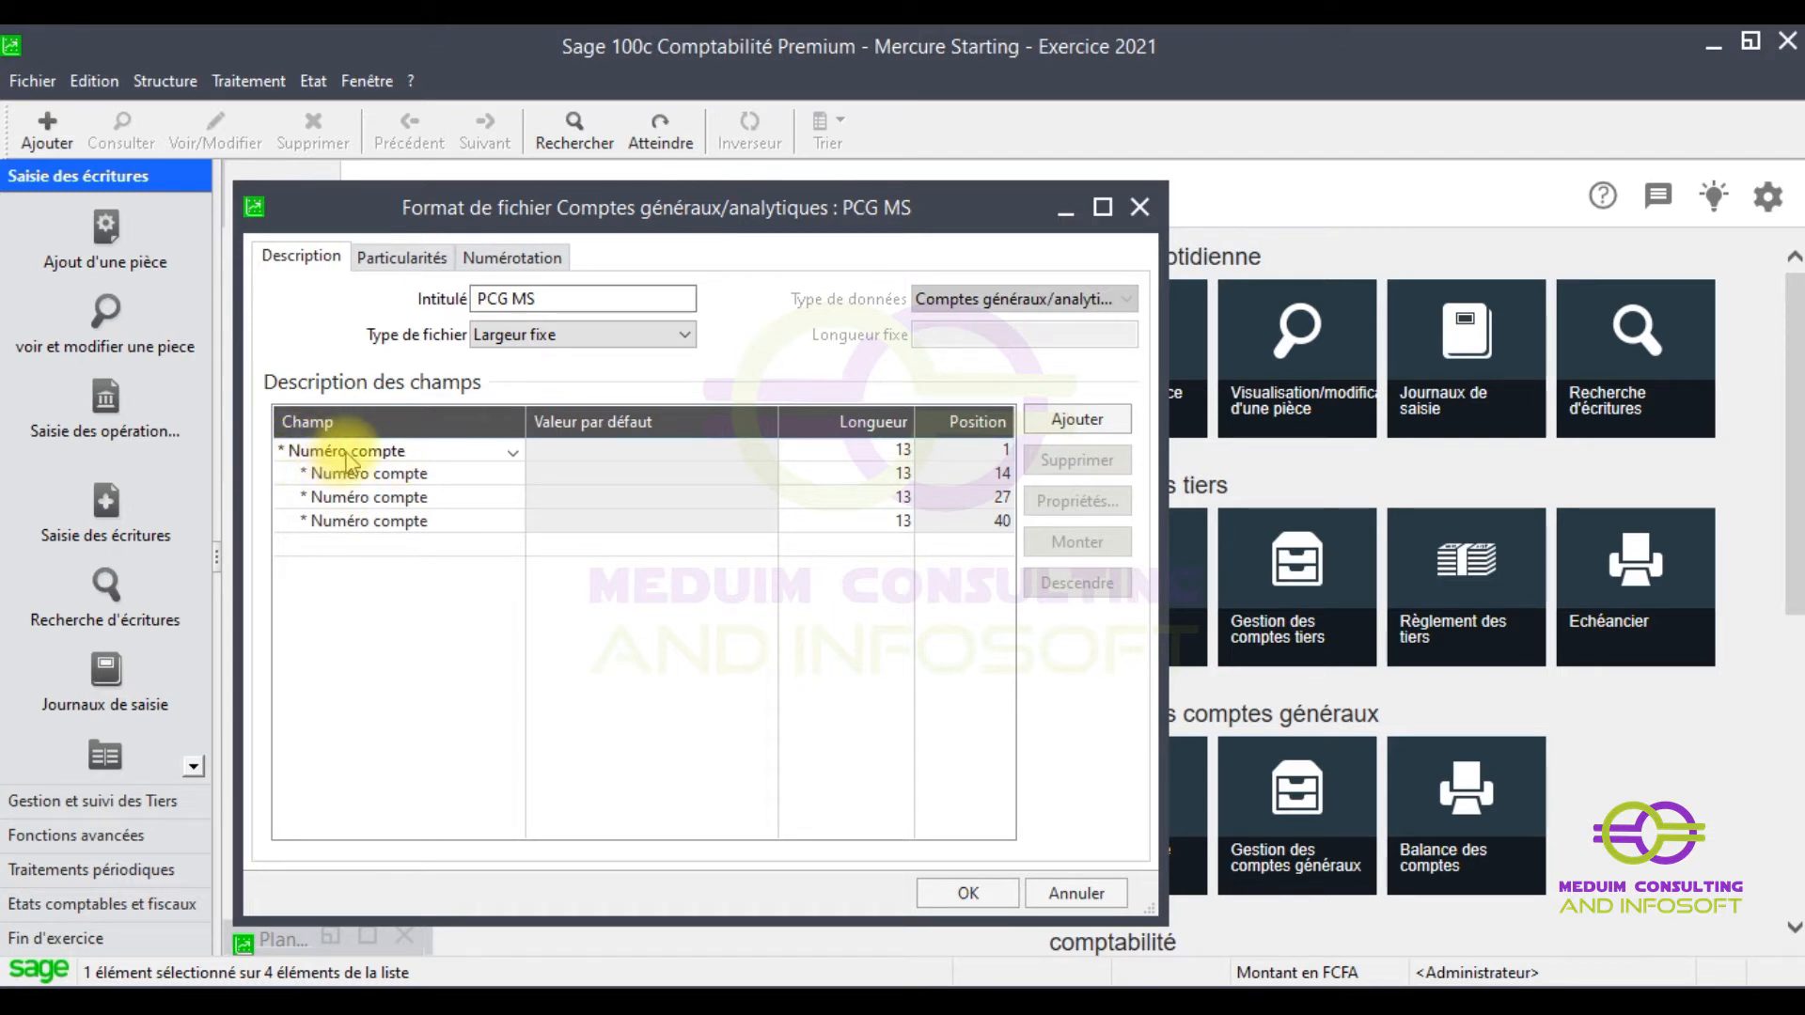
- Set field two to Intitulé (35) and field three to Type de compte (1)
left_click(442, 472)
left_click(432, 477)
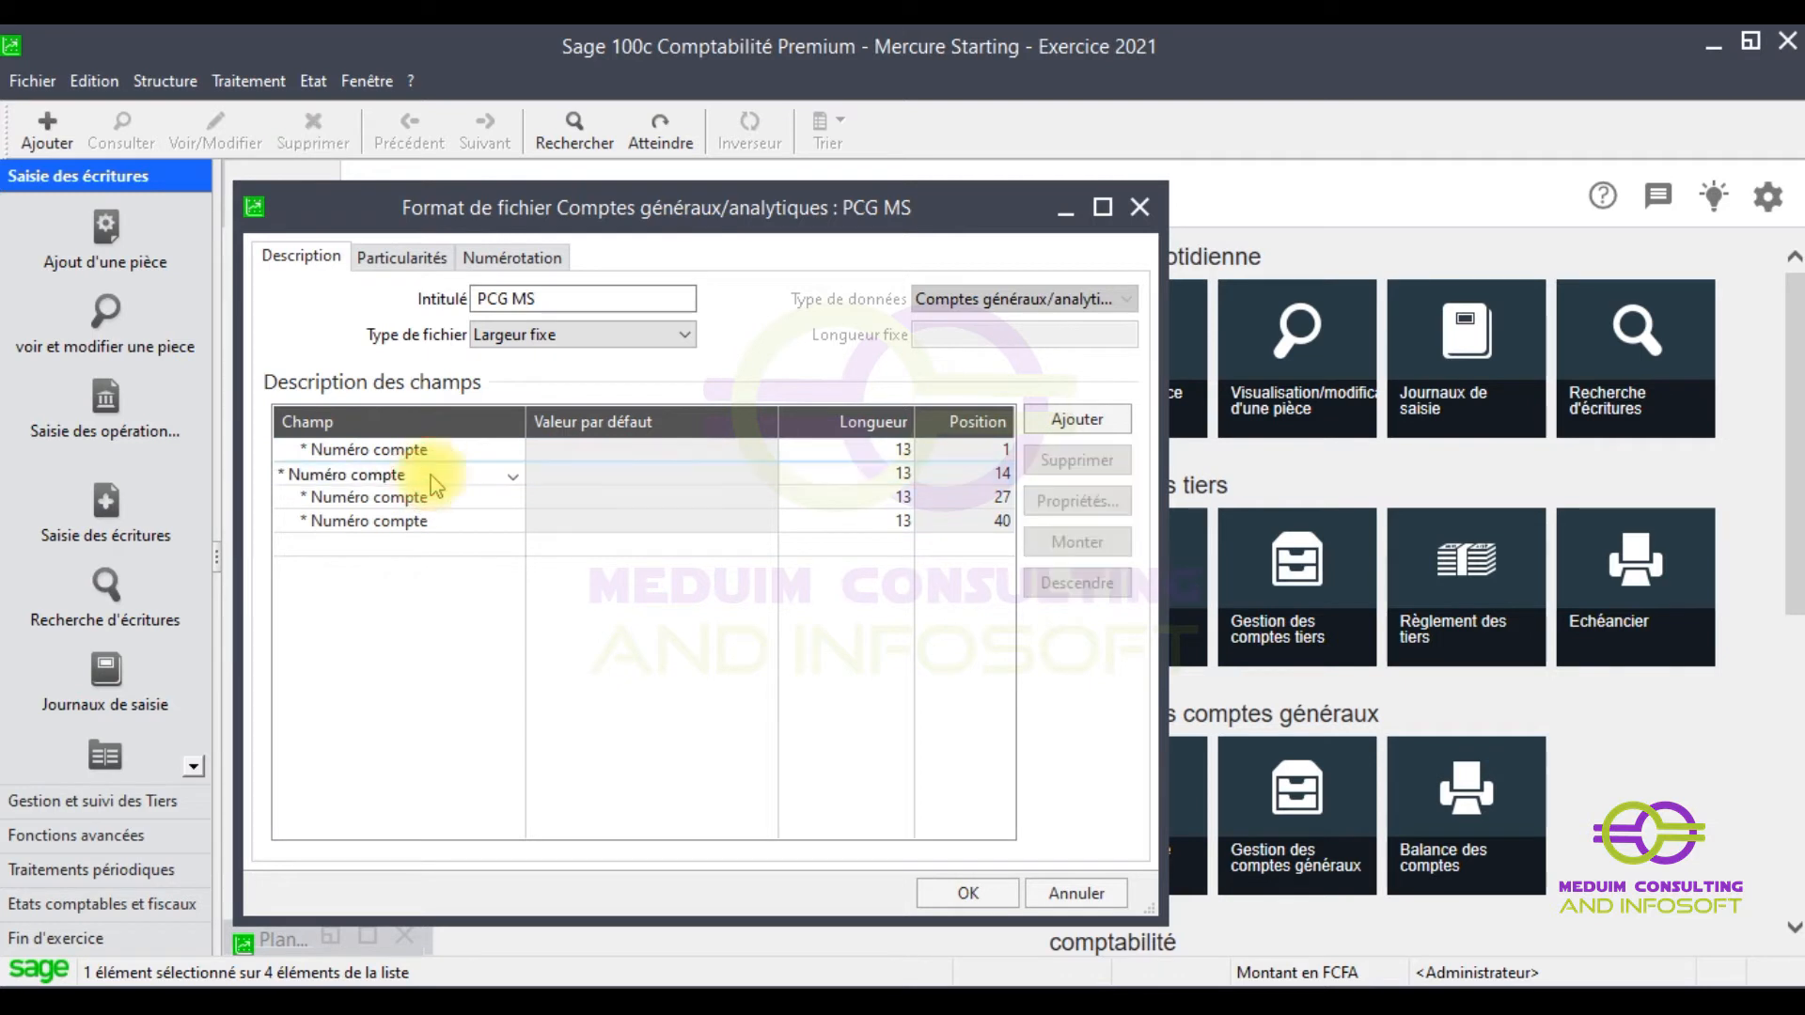
left_click(512, 475)
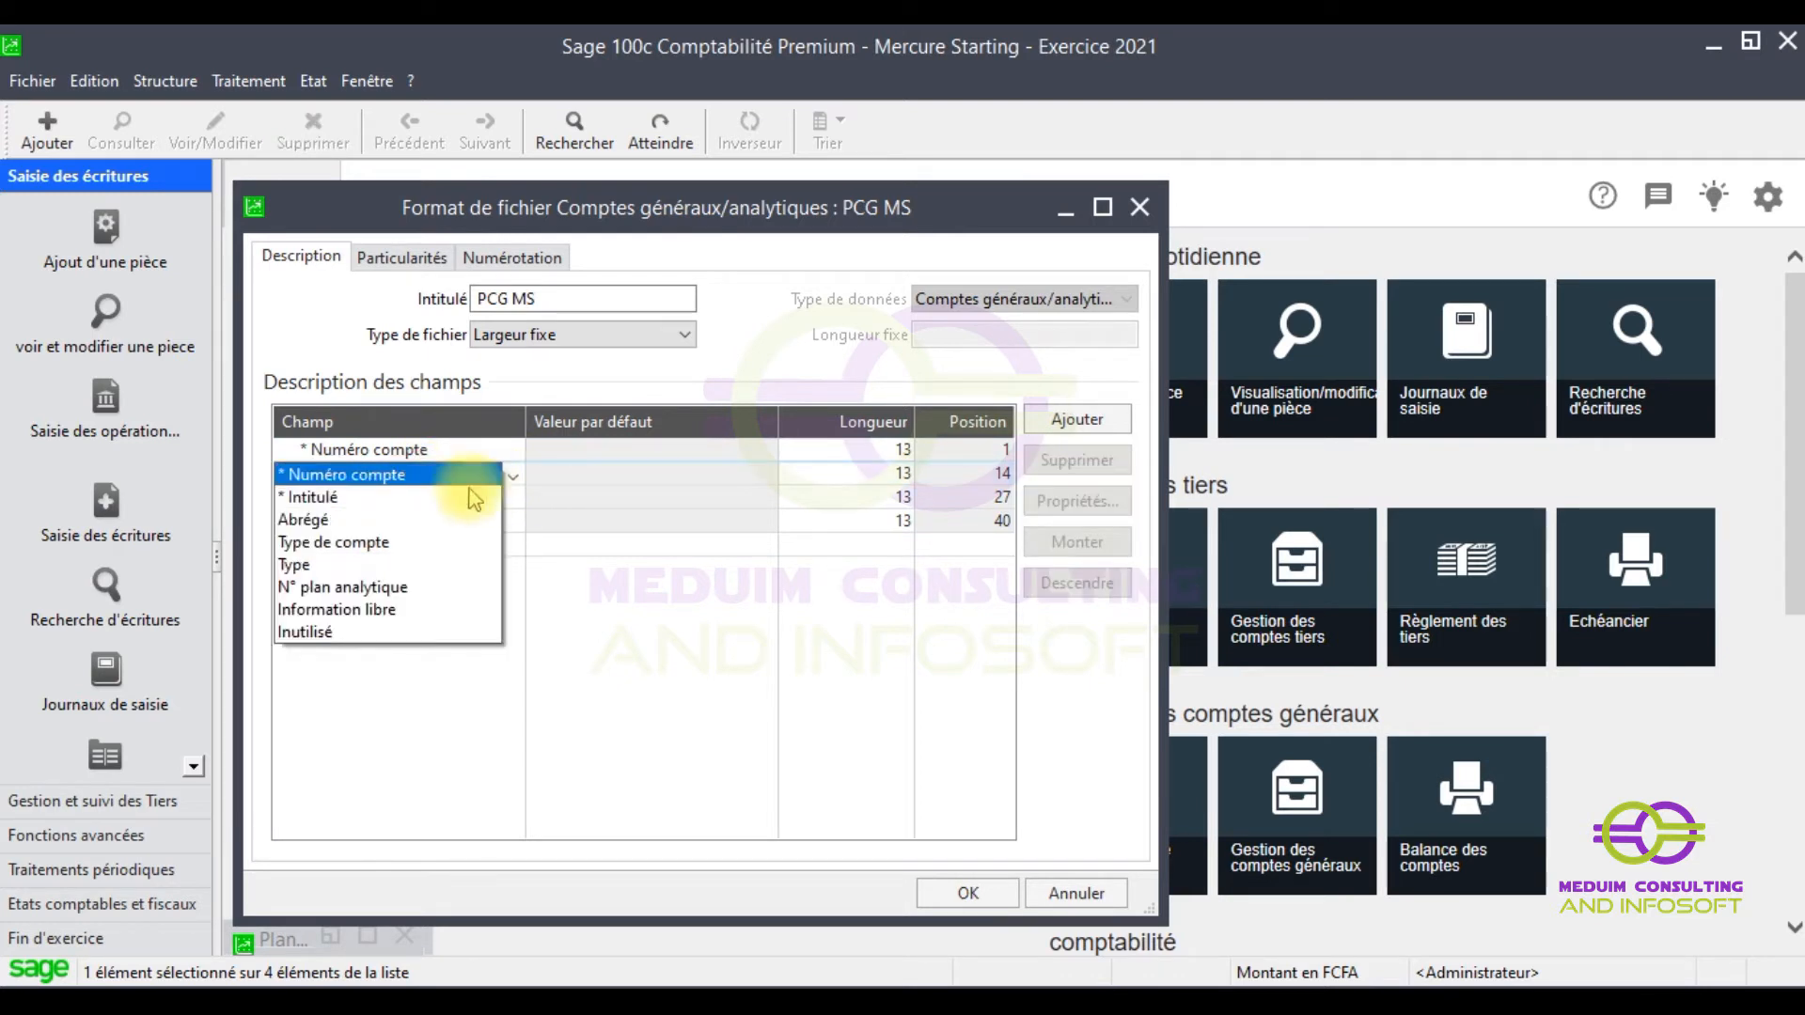
left_click(395, 496)
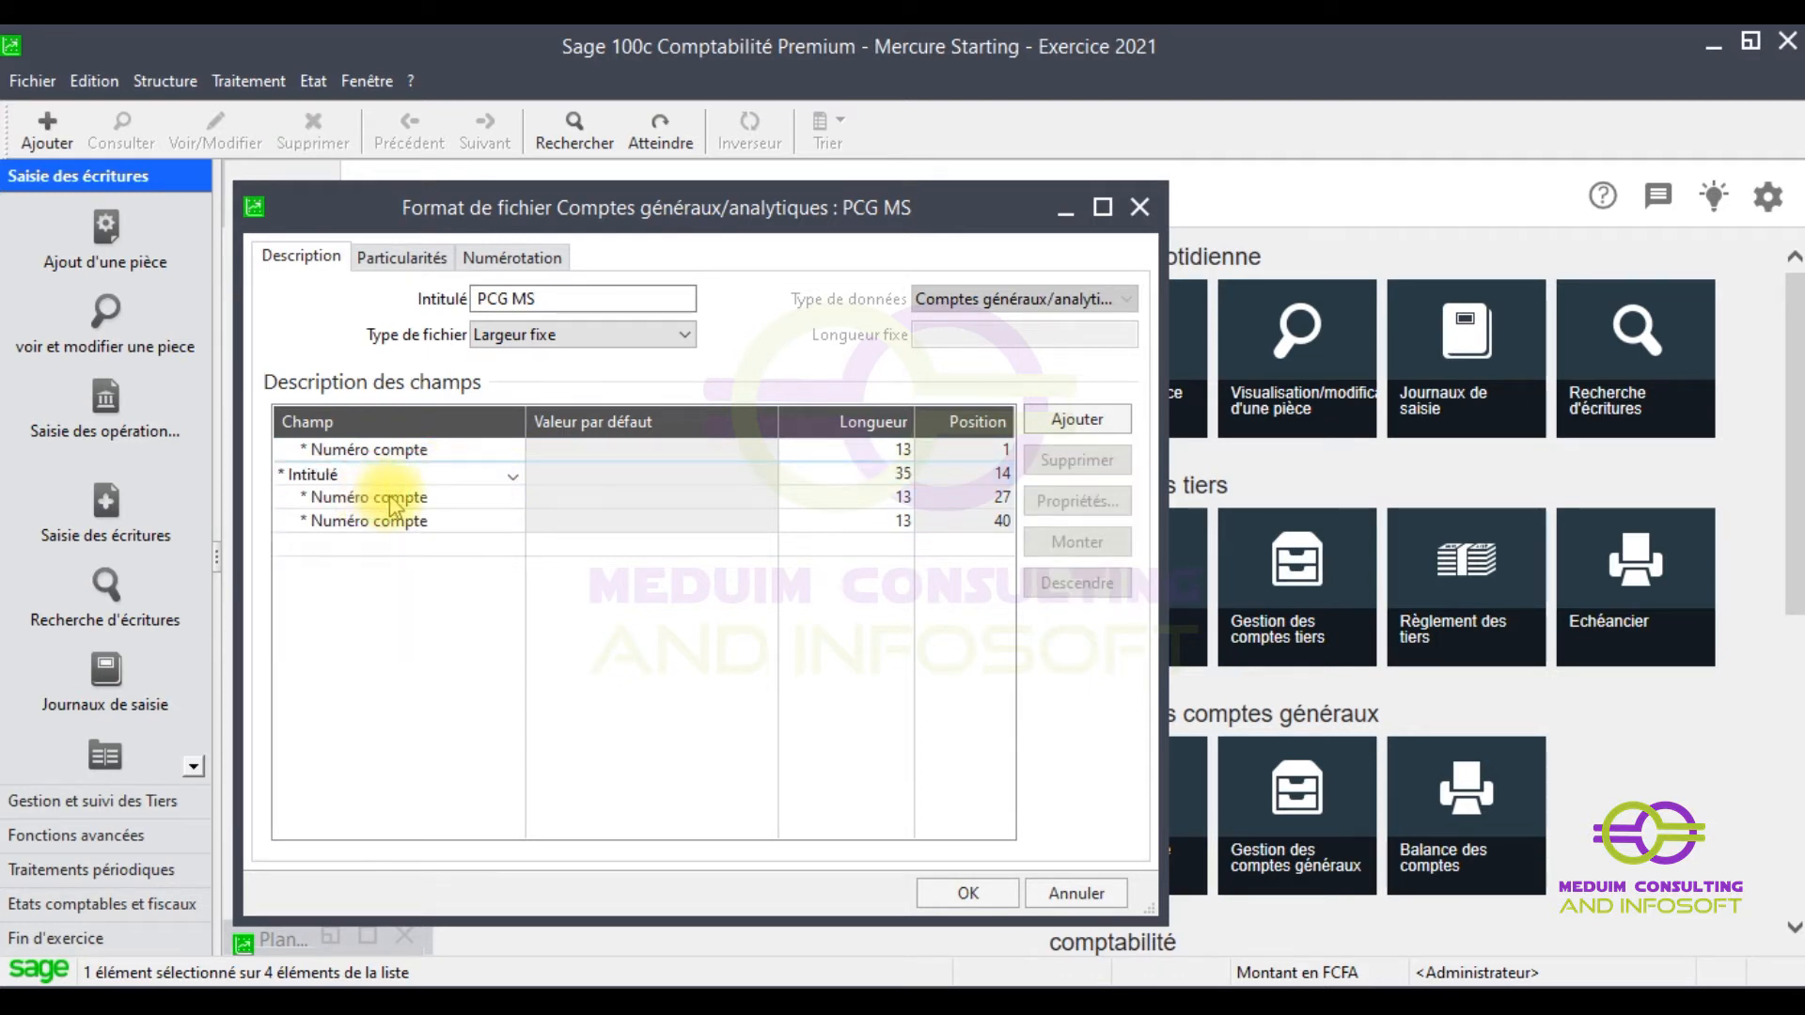
left_click(400, 500)
left_click(457, 494)
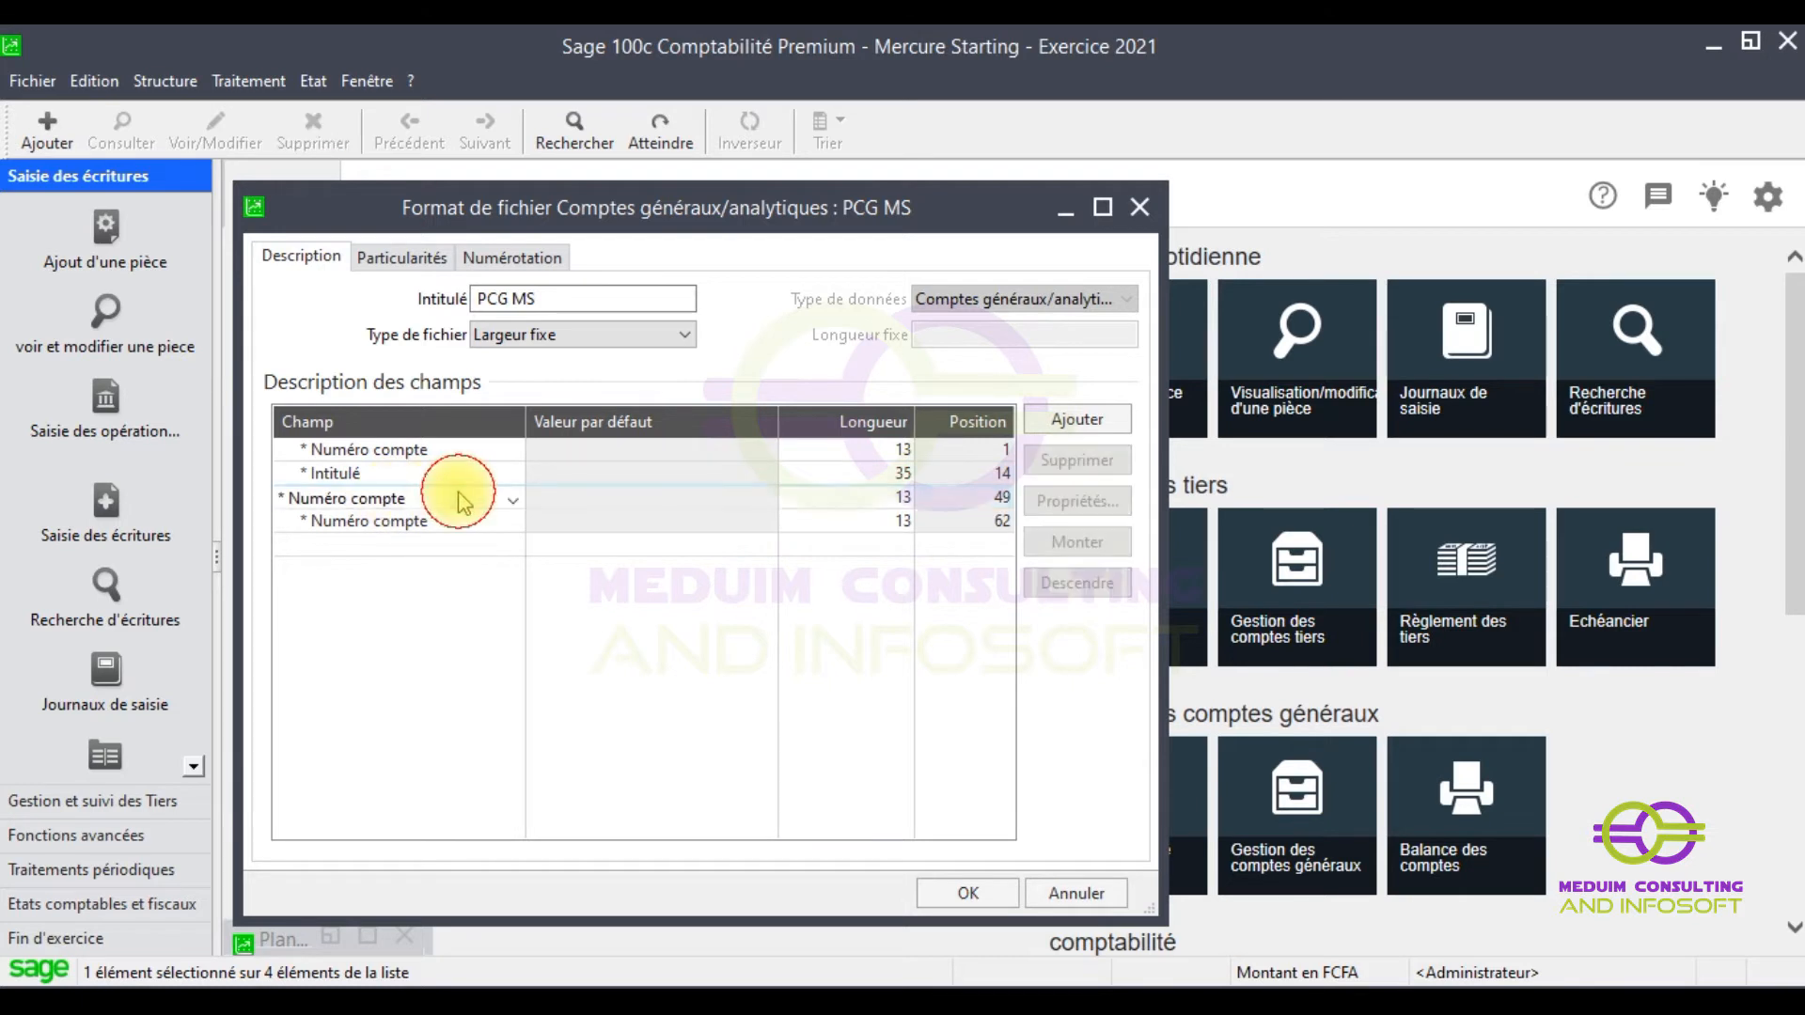
left_click(513, 502)
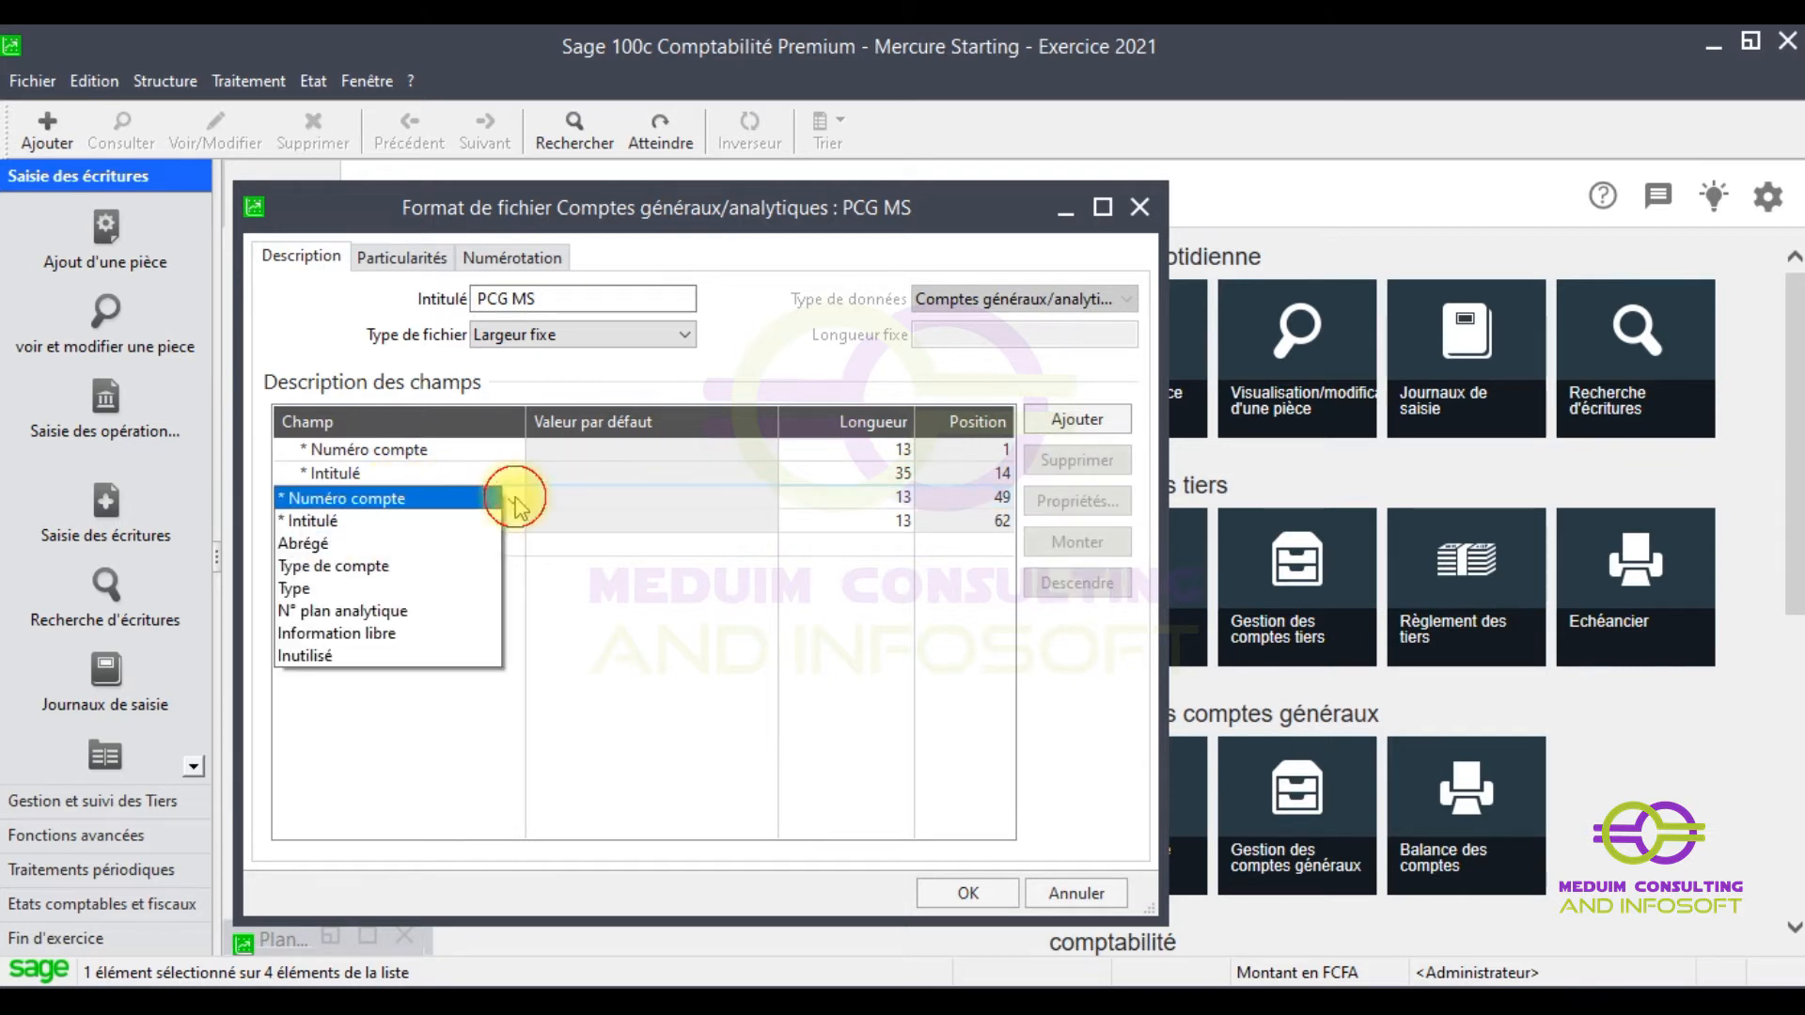
left_click(495, 564)
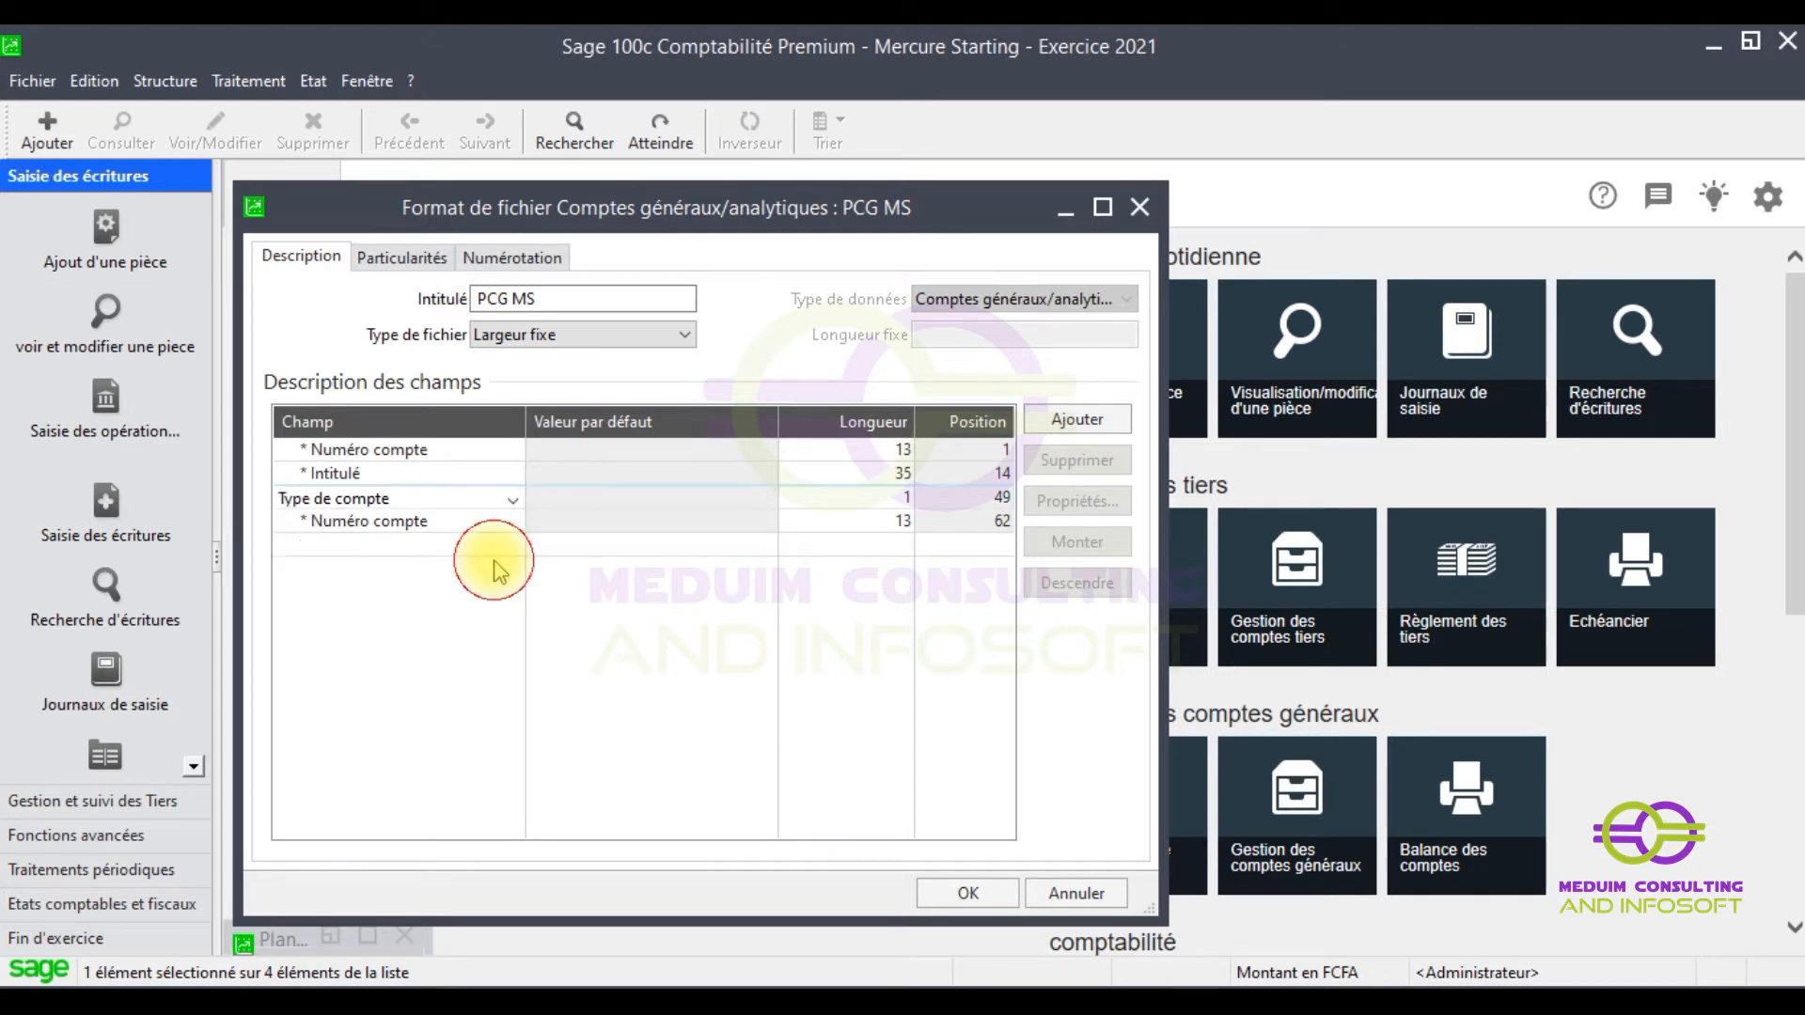
- Set field four to Type (length 2), then bring up the plan comptable 2021 workbook
left_click(436, 524)
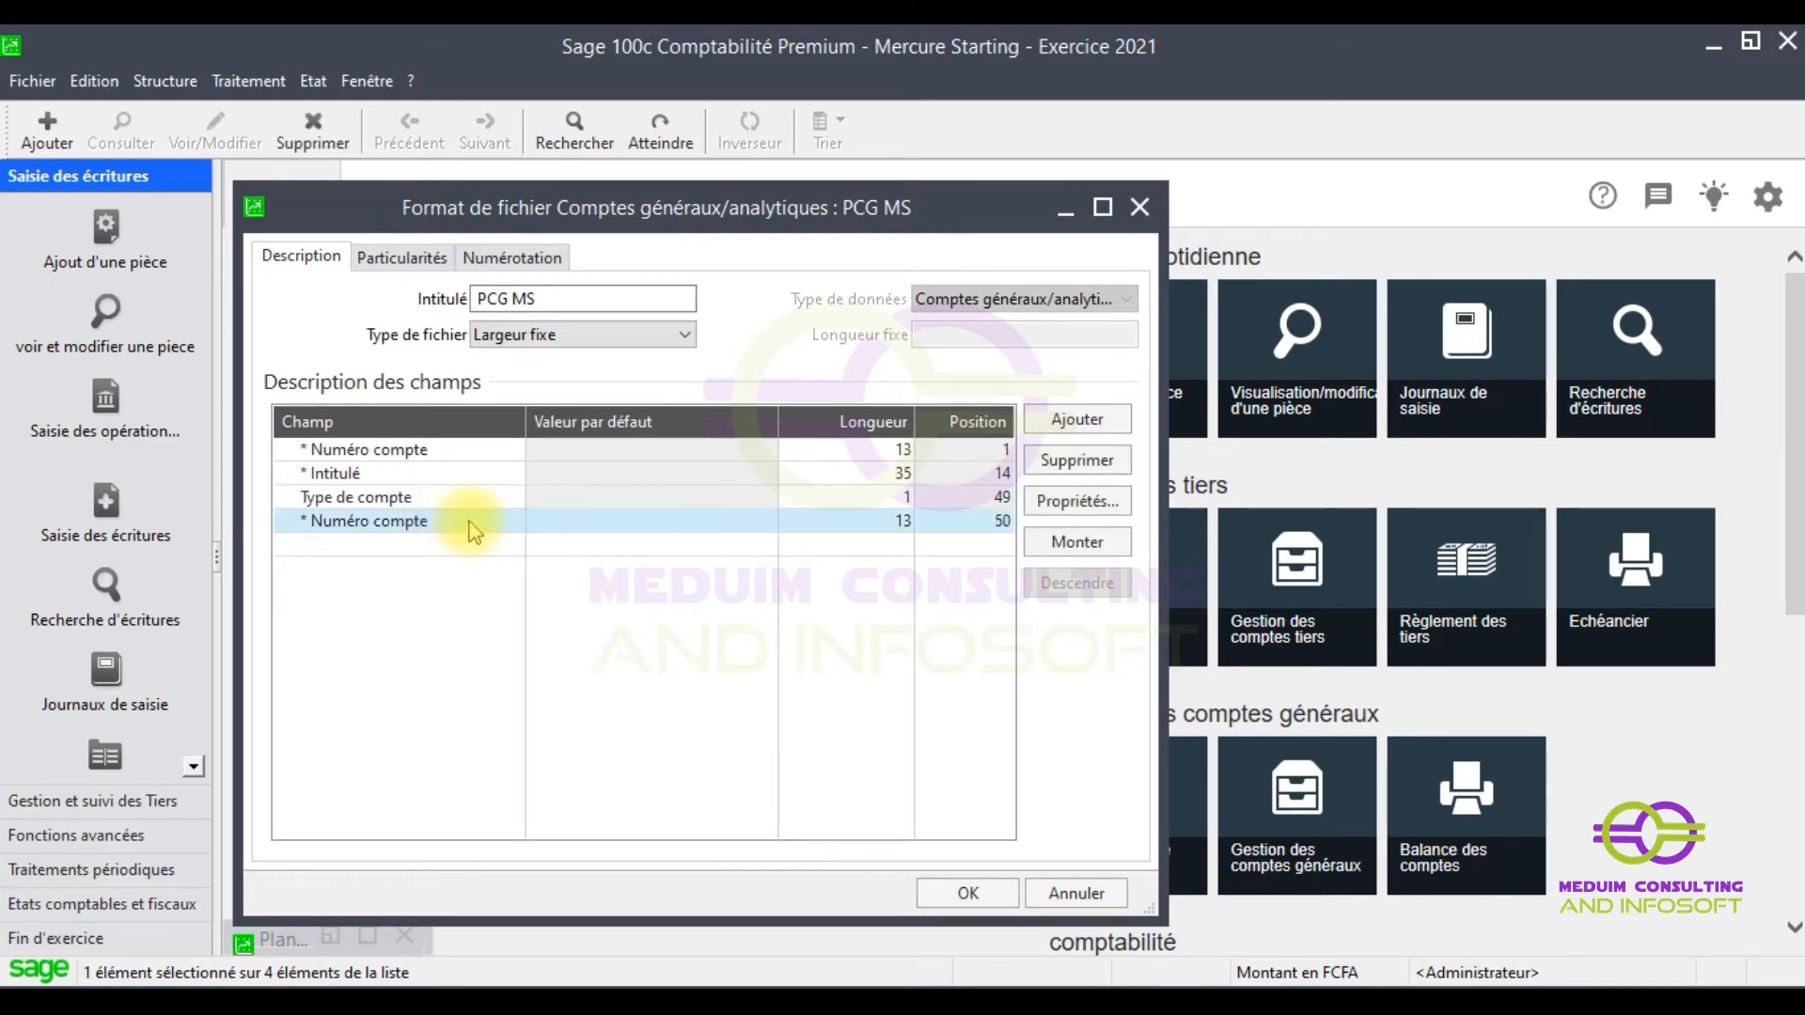
left_click(470, 523)
left_click(515, 529)
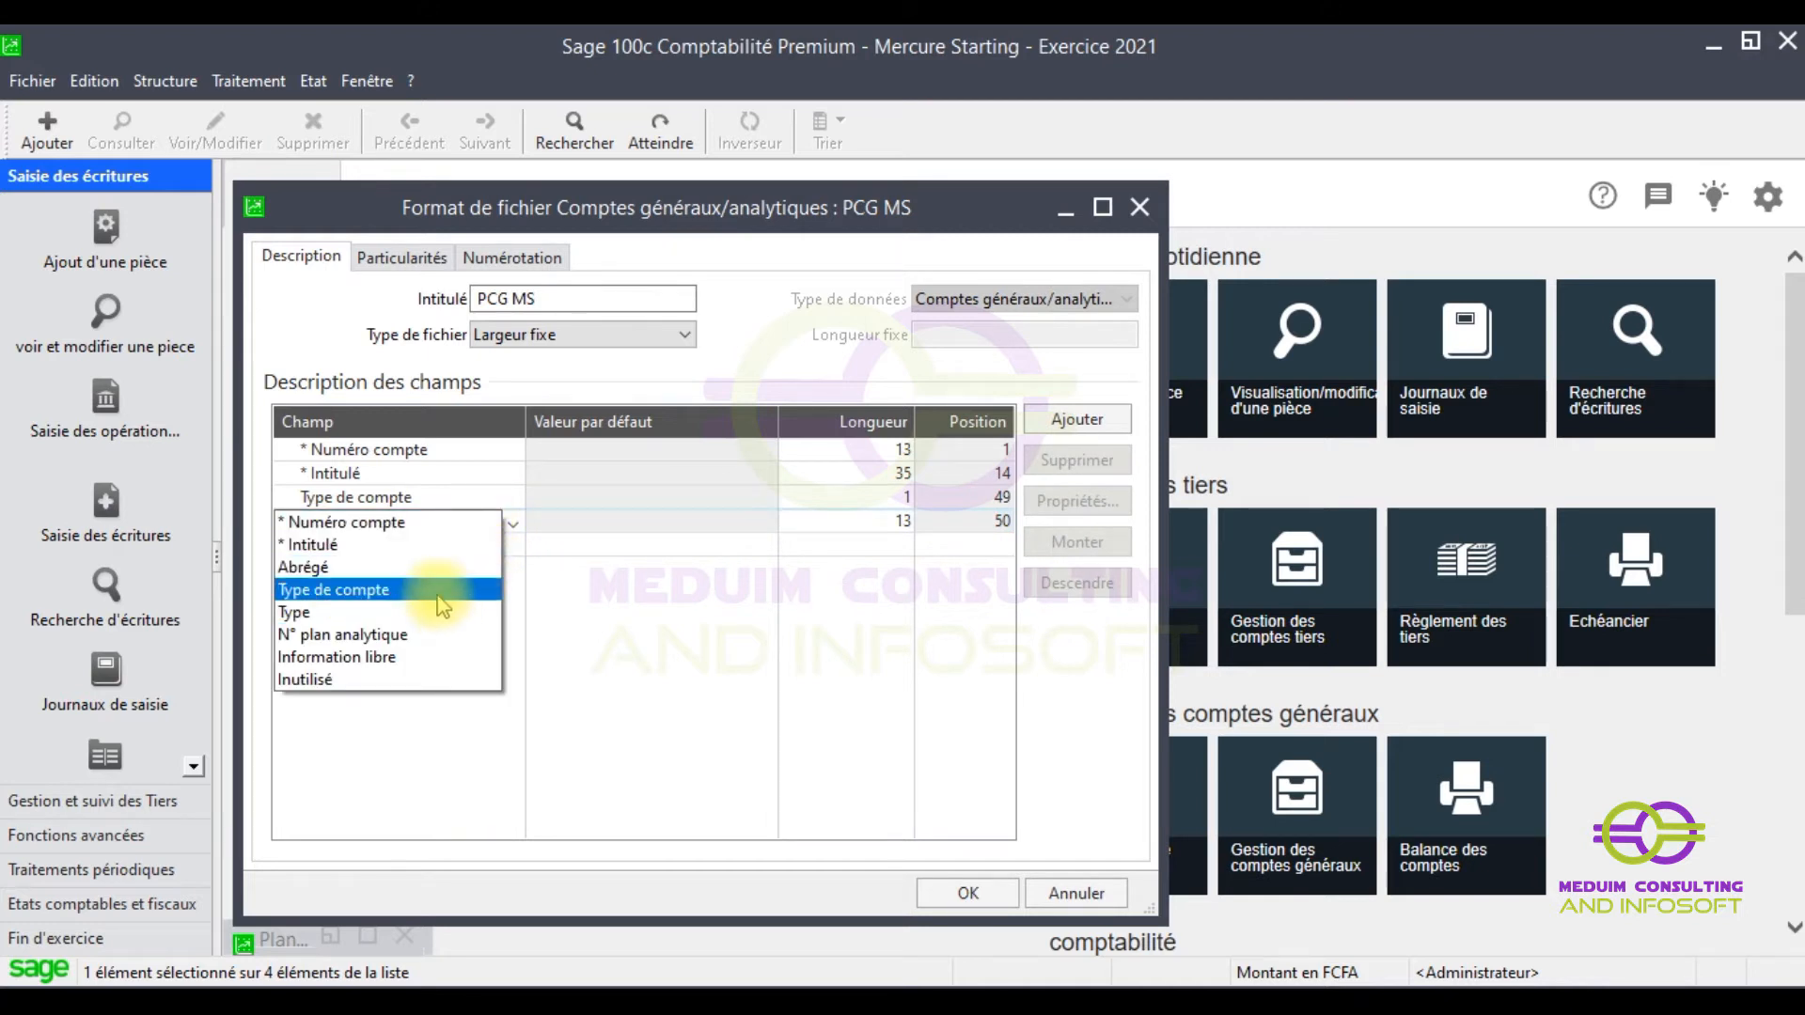
left_click(358, 611)
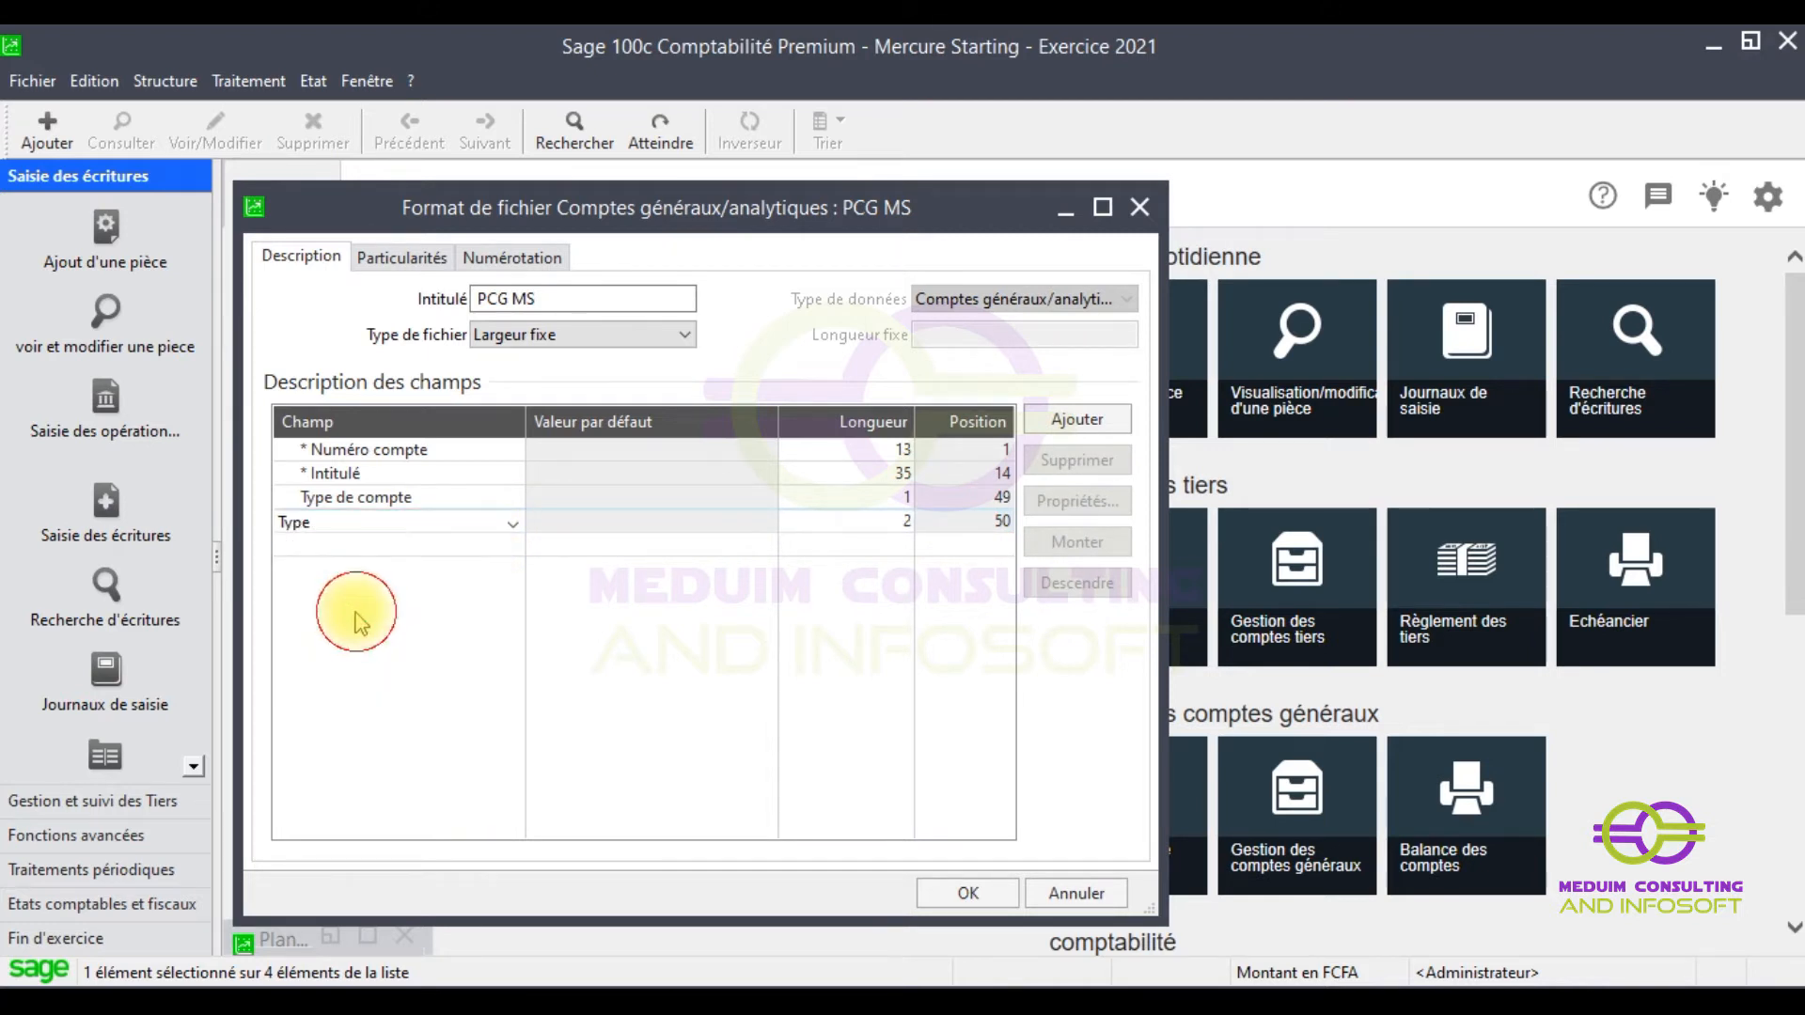
left_click(524, 574)
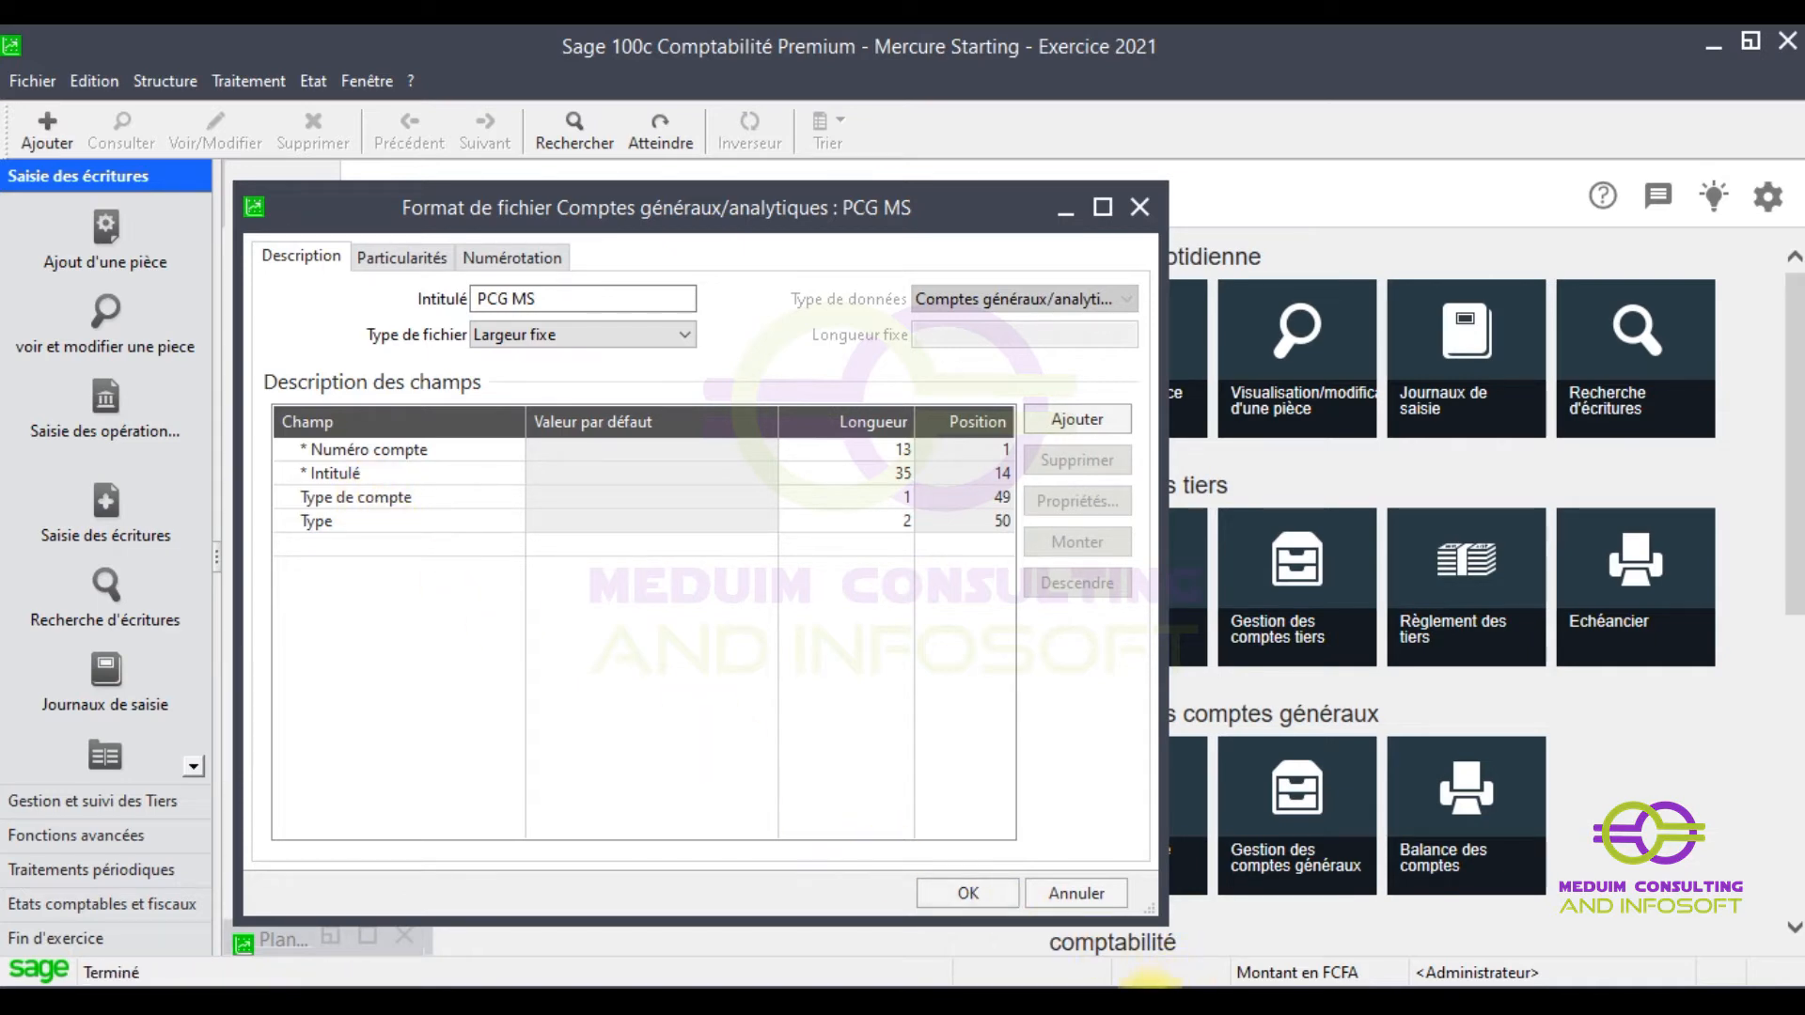
left_click(1140, 950)
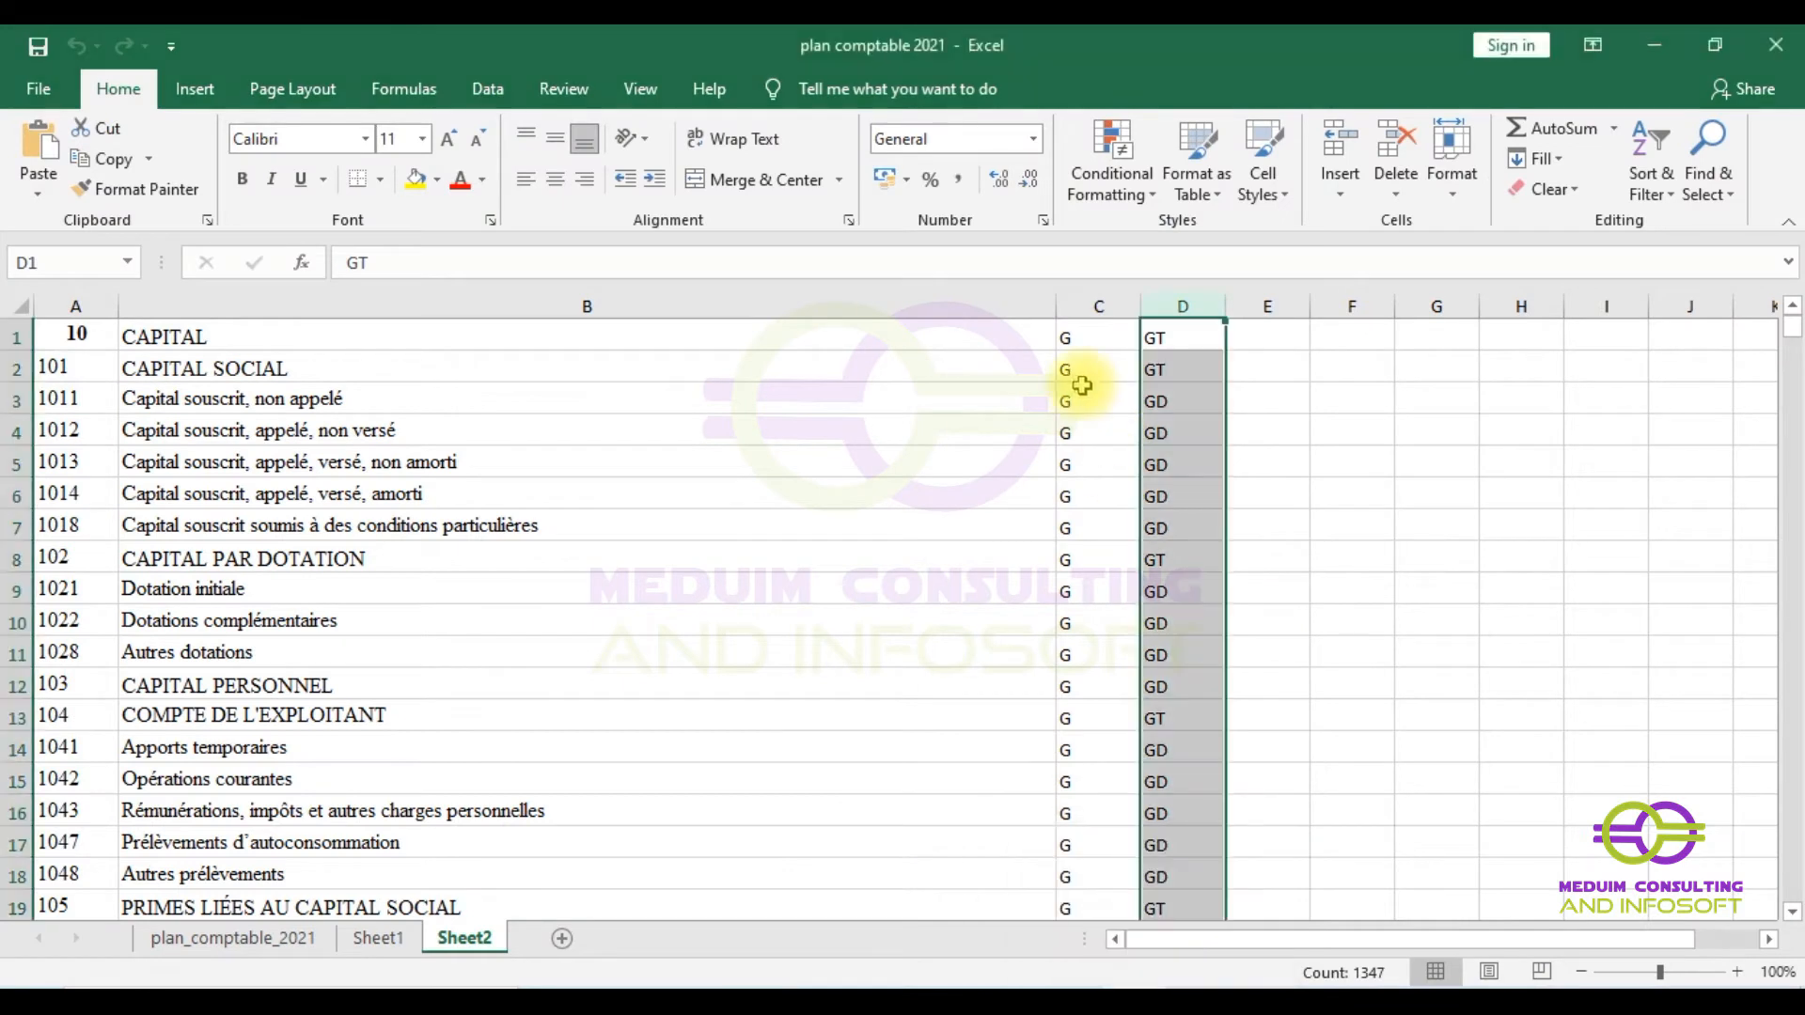
- Check the G account-type values in Excel column C, then return to Sage's PCG MS format
left_click(1090, 307)
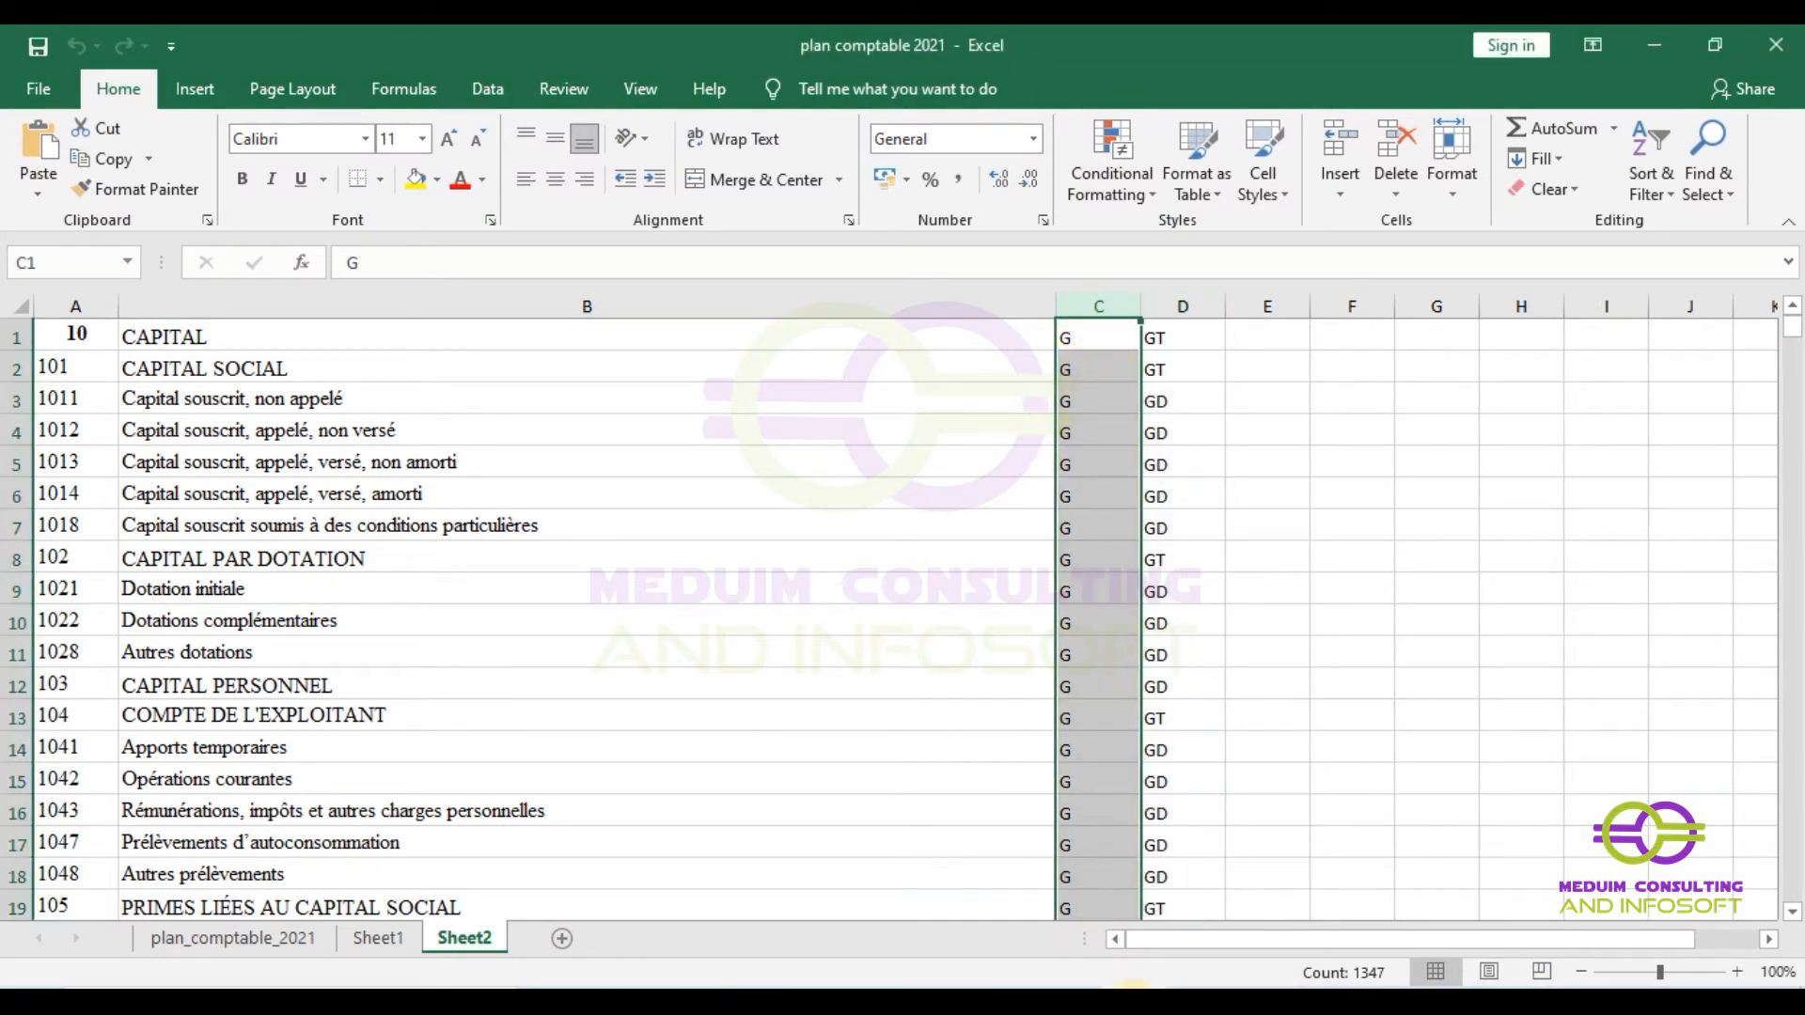
left_click(1136, 1004)
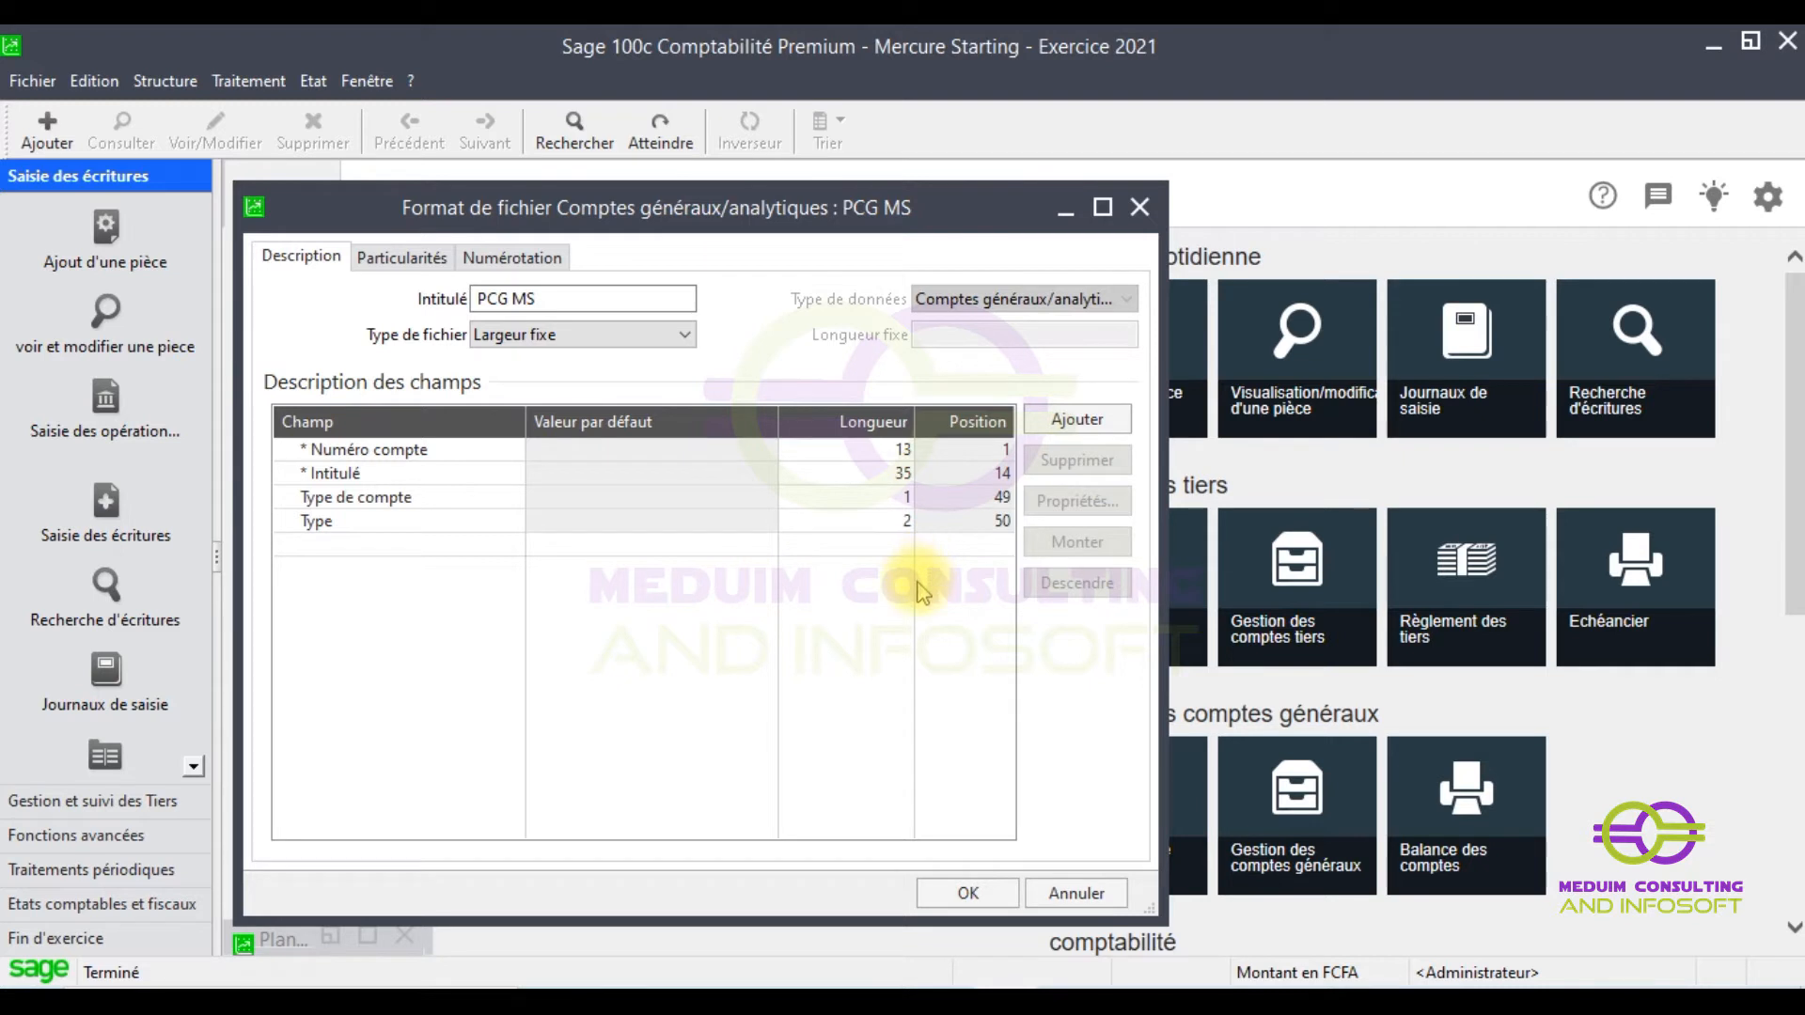
- In the Type de compte field properties, review Correspondance, then enter G as Valeur par défaut
left_click(824, 500)
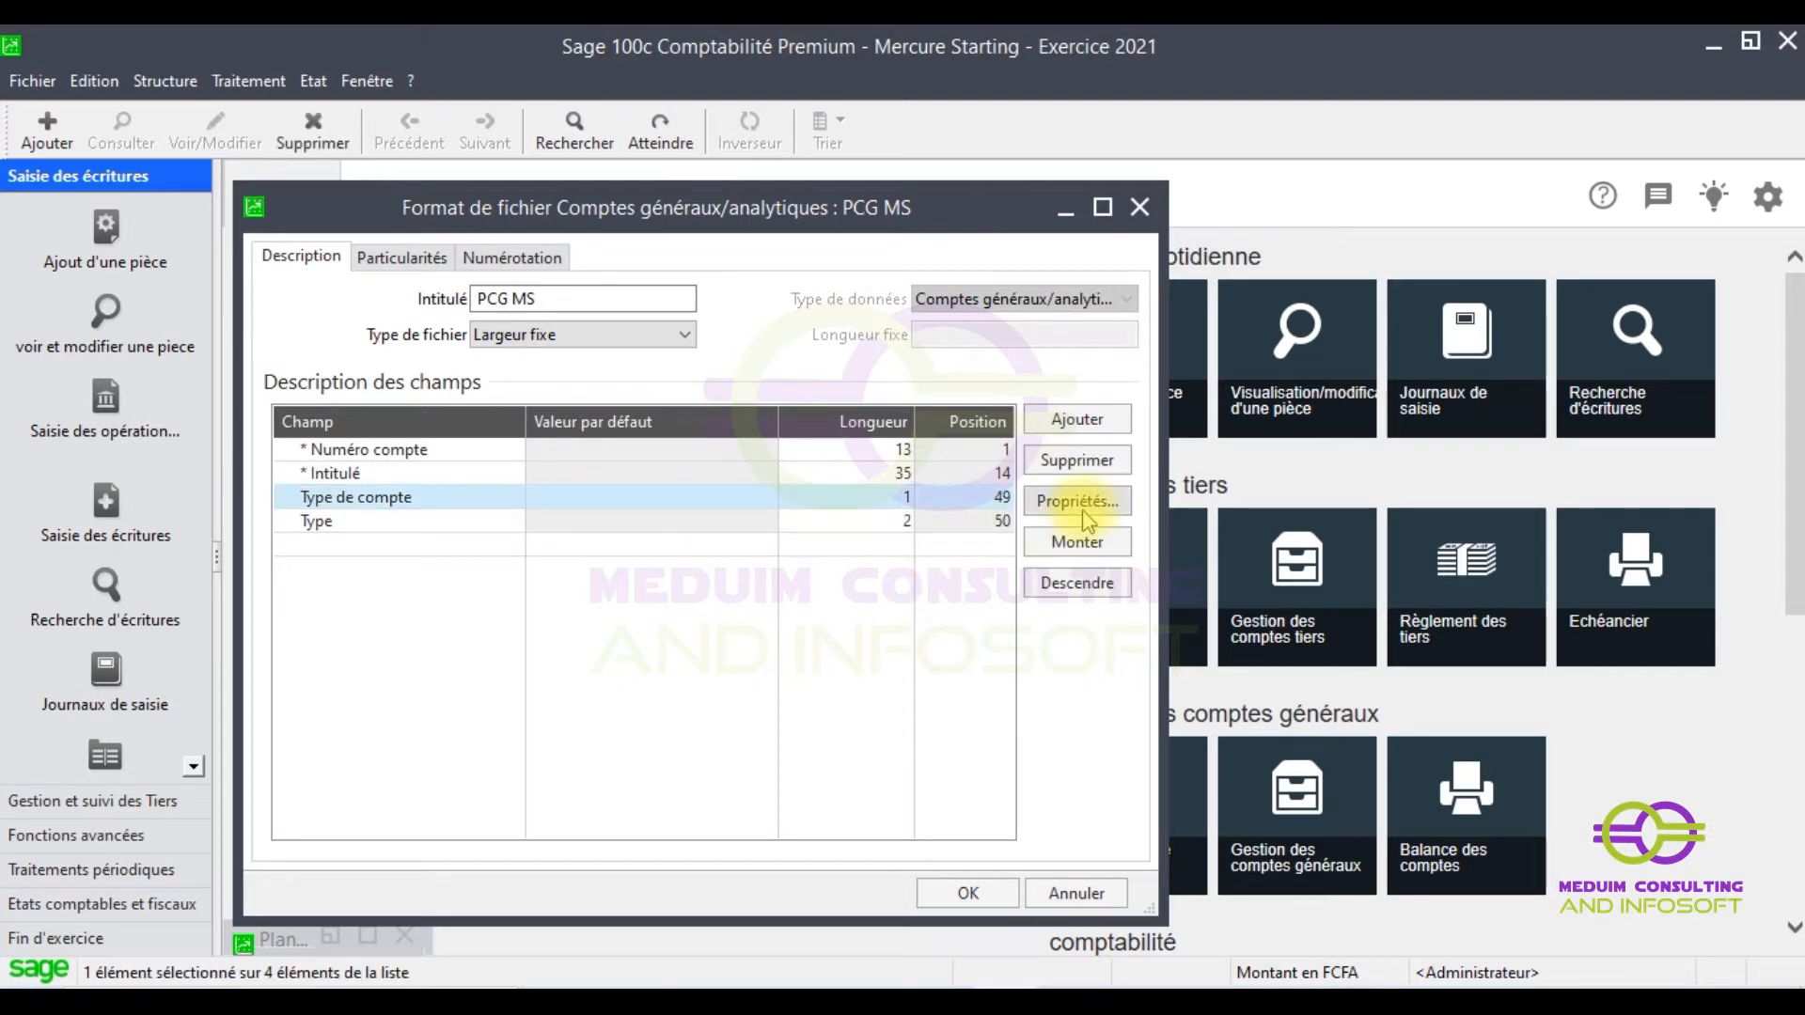
left_click(1090, 508)
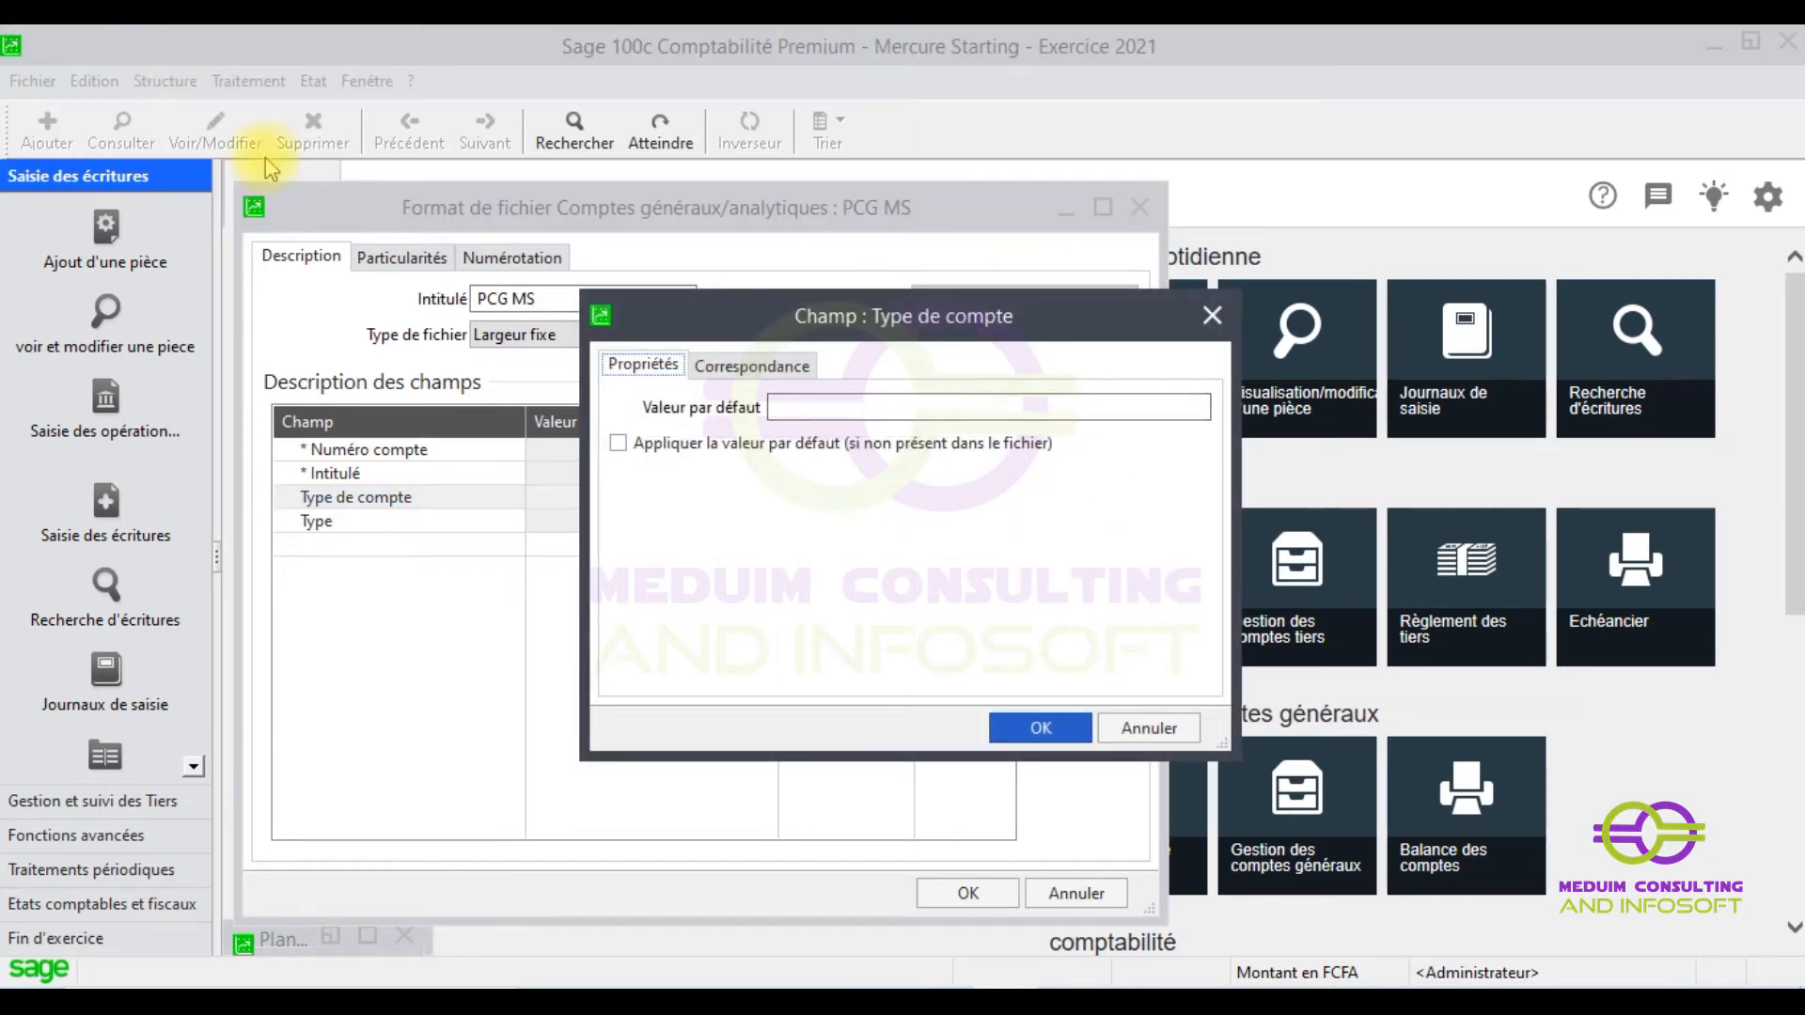
left_click(745, 368)
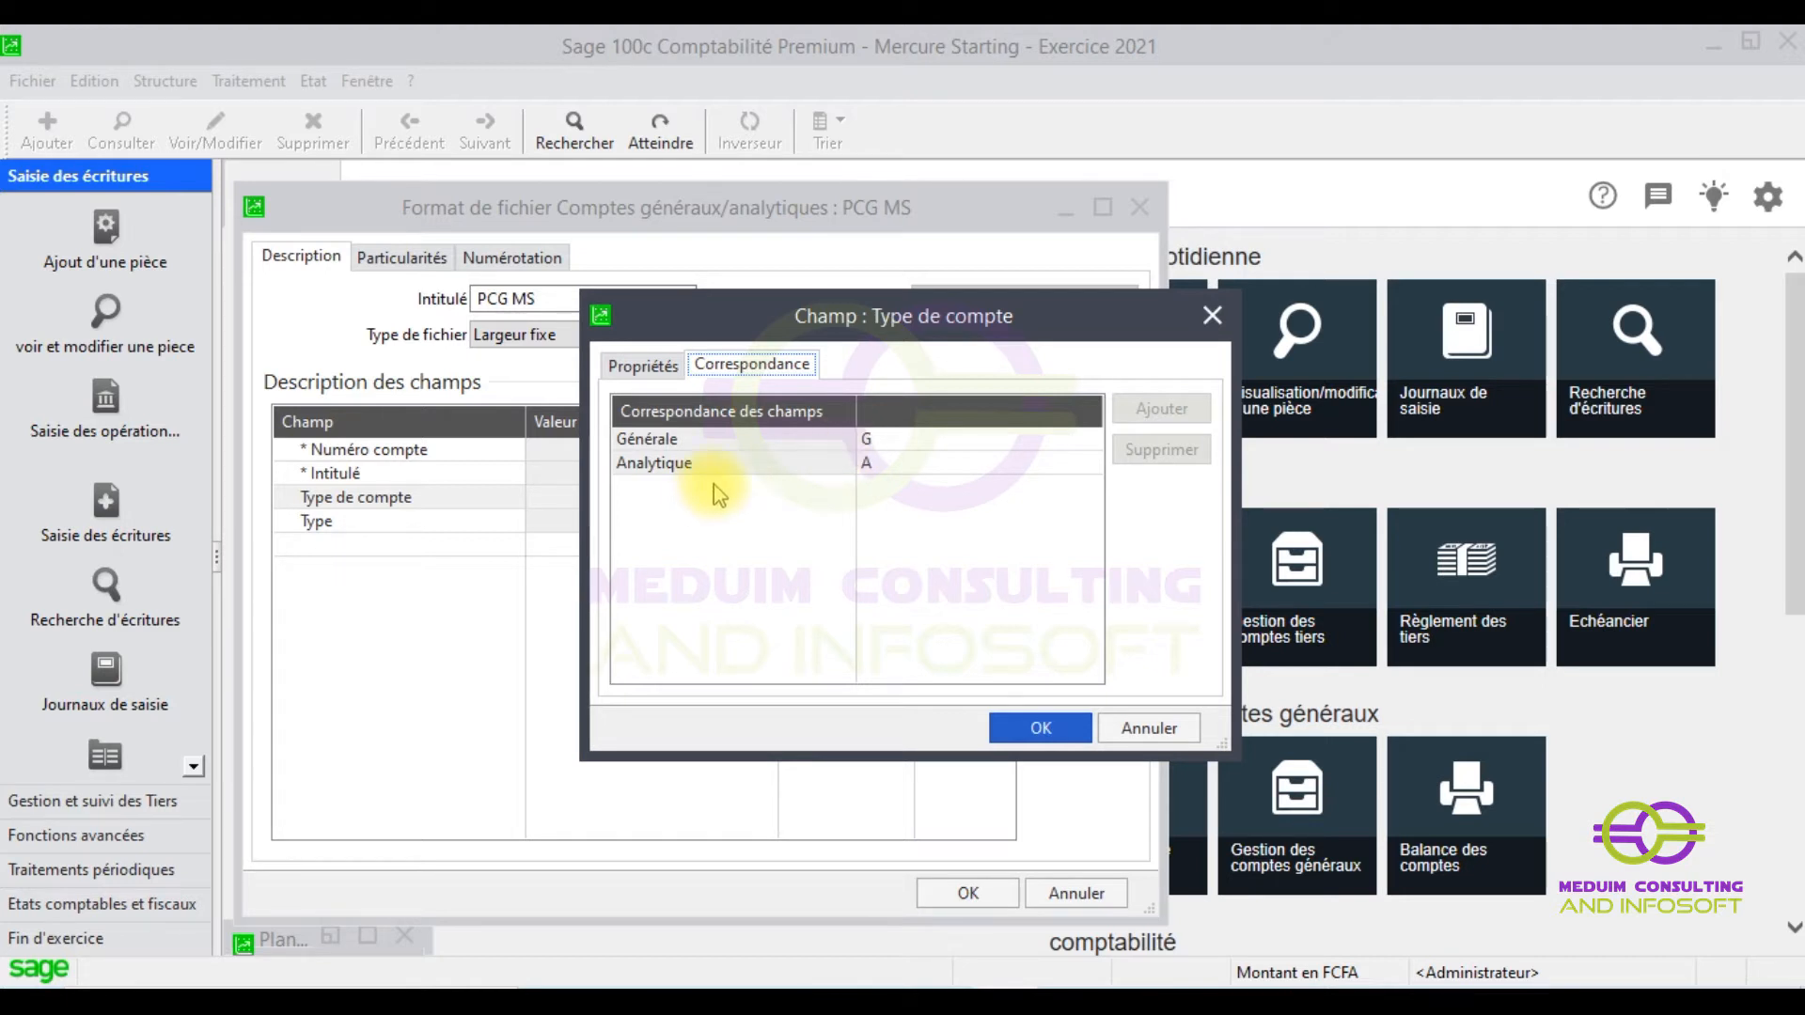
left_click(643, 366)
left_click(797, 406)
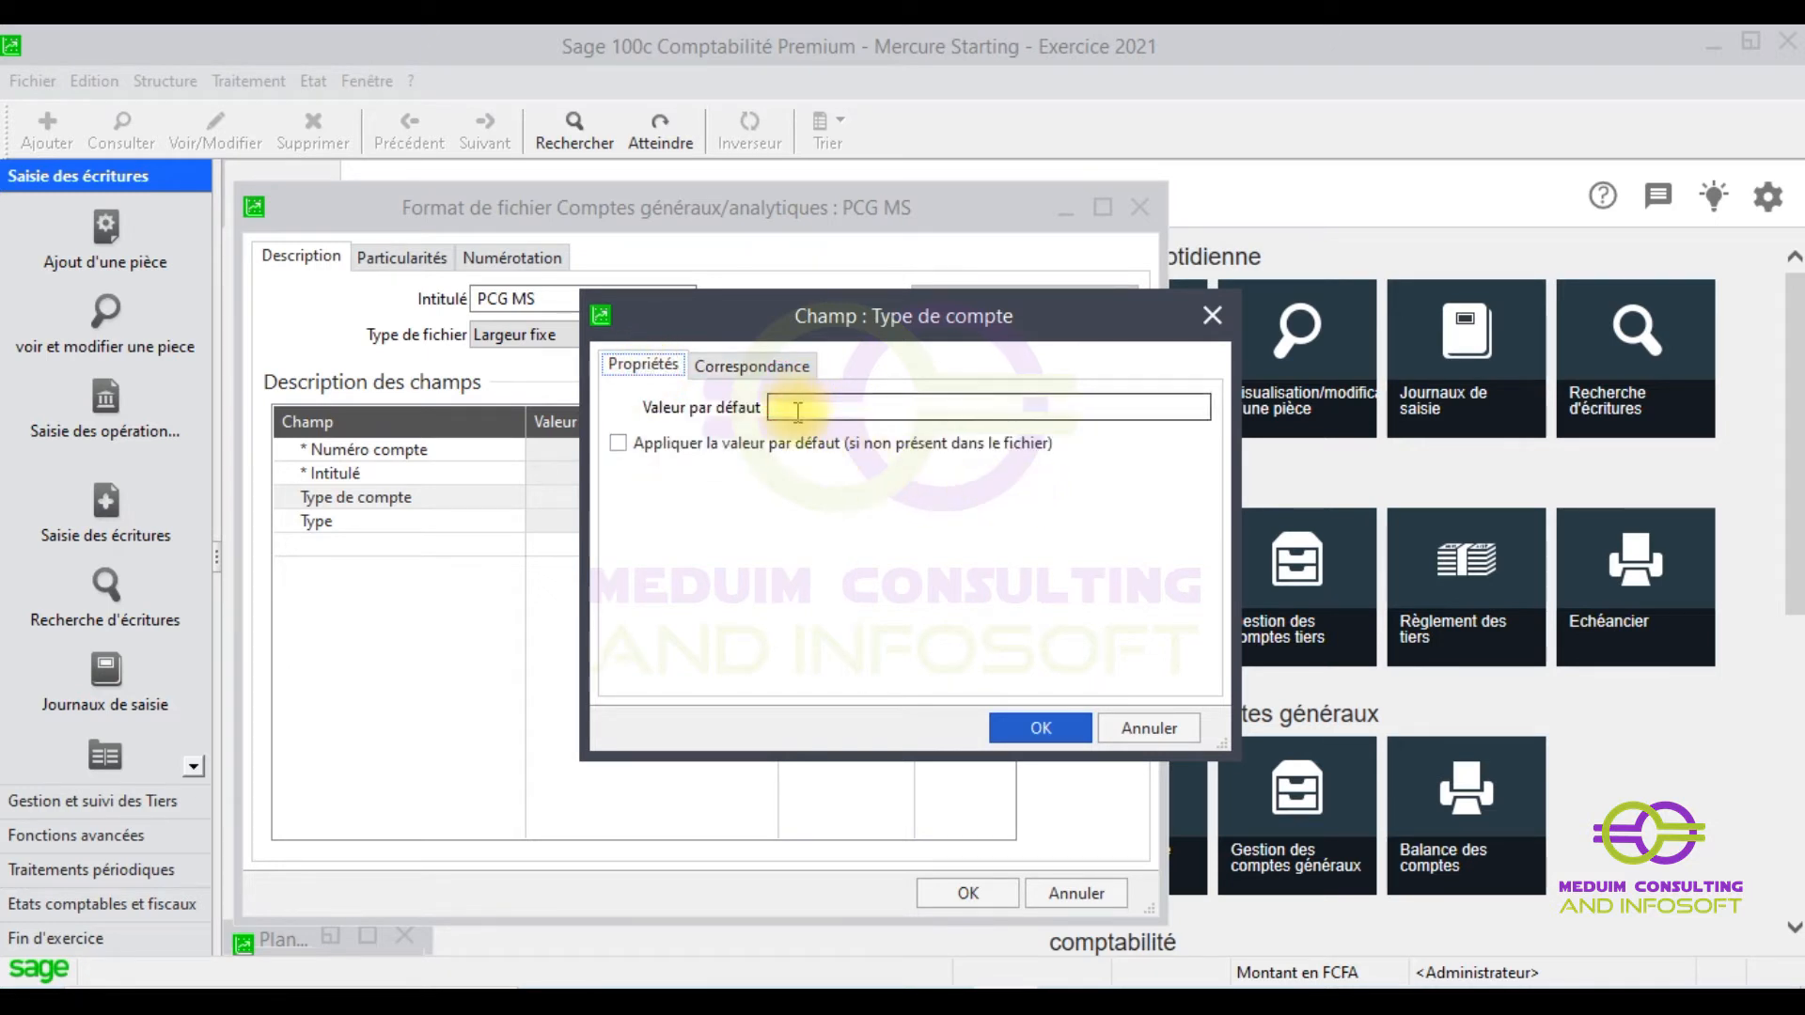
type("G")
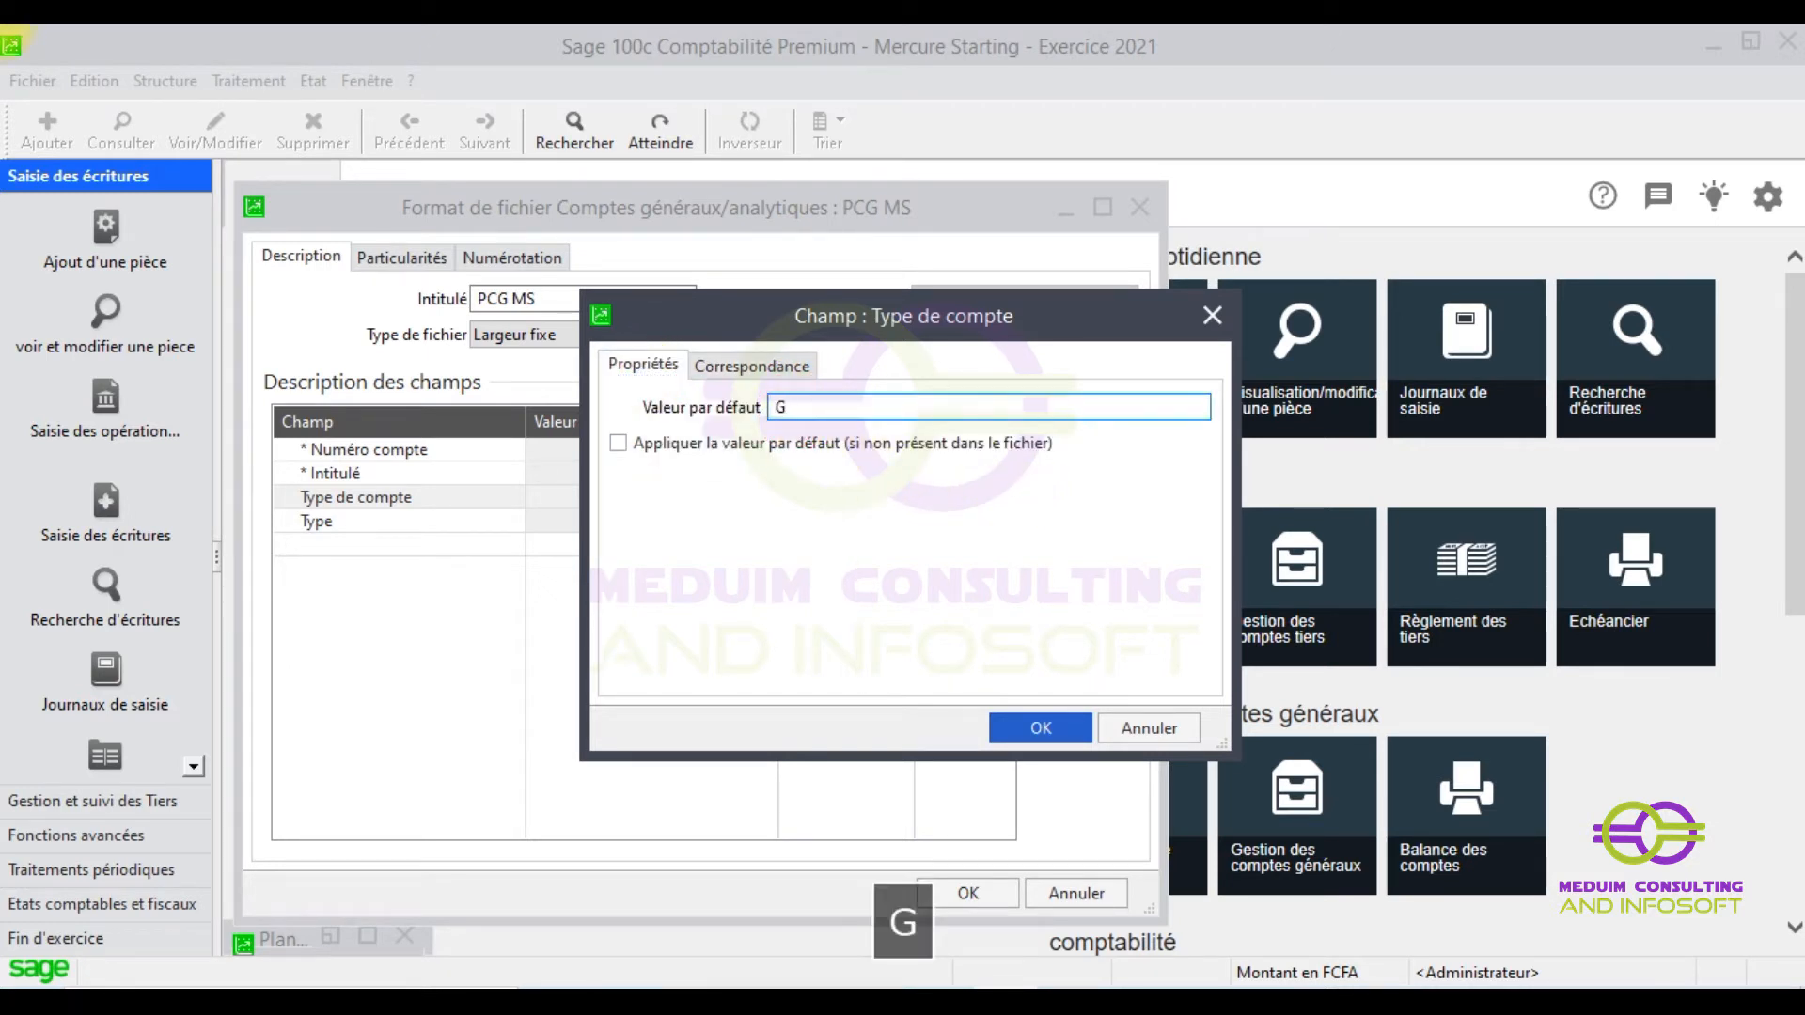
left_click(1034, 731)
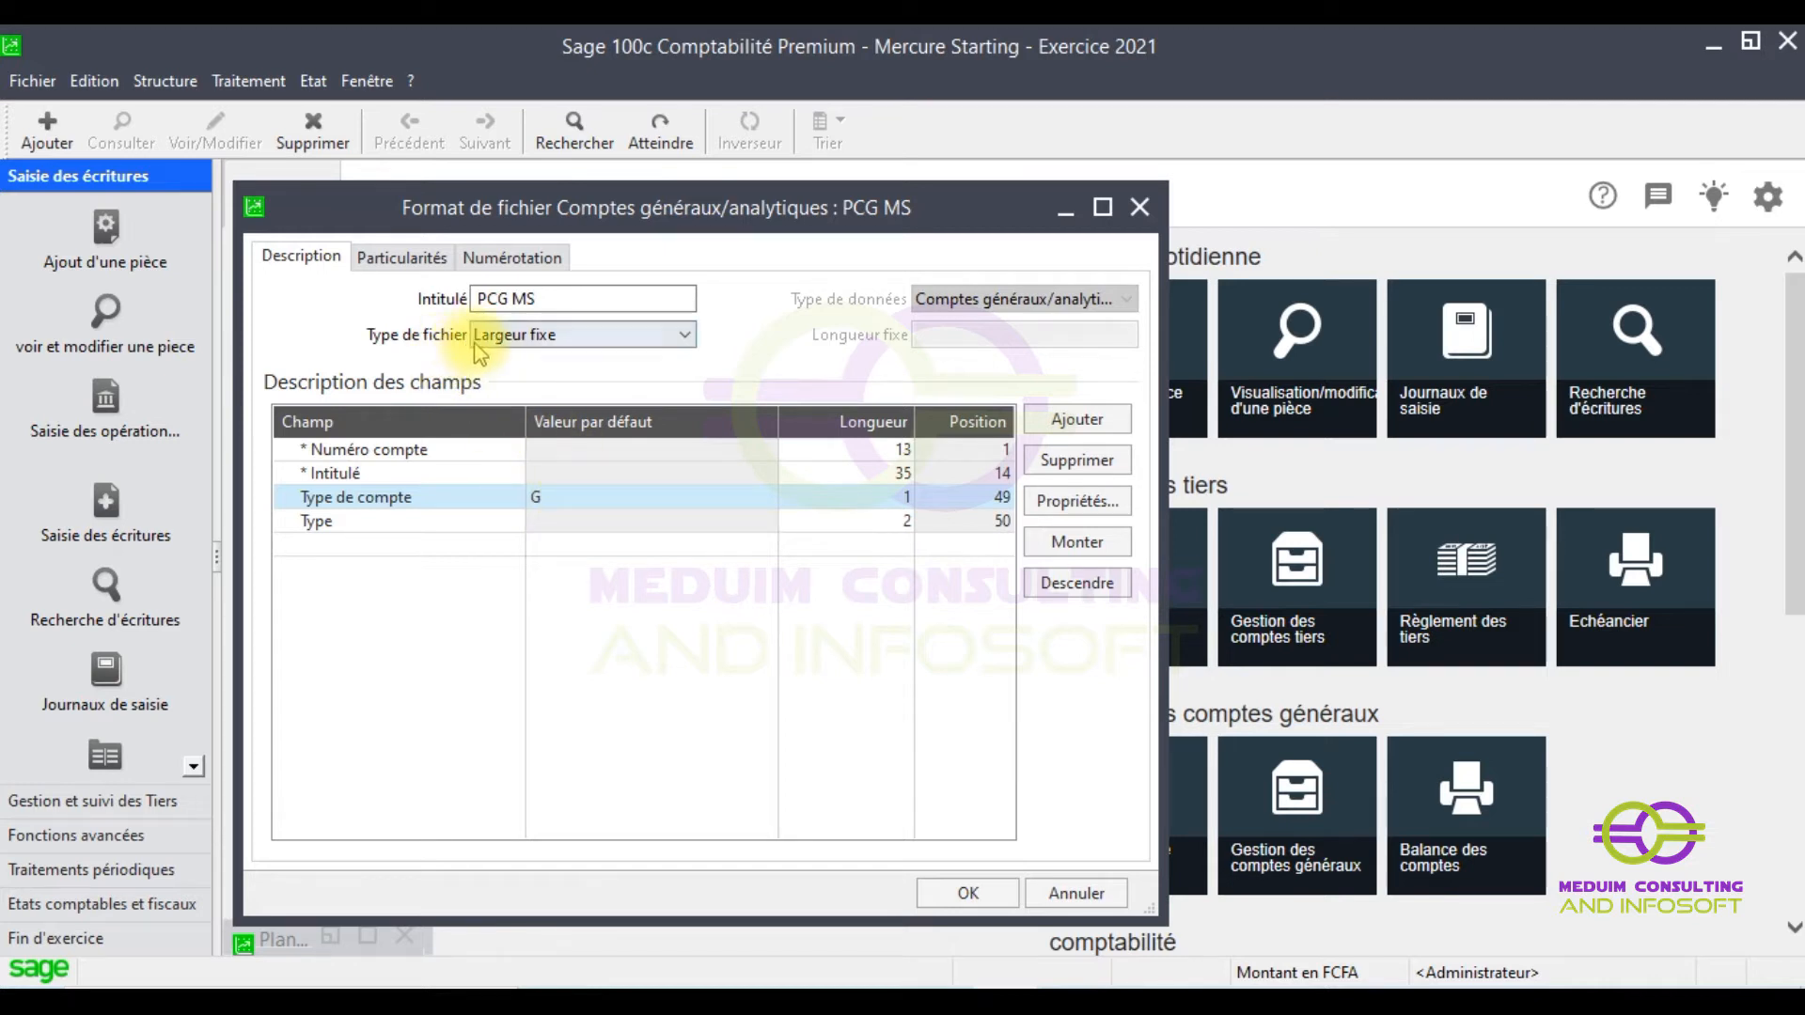
- Switch the PCG MS Type de fichier to Délimité, confirming with Oui, and show Particularités
left_click(683, 337)
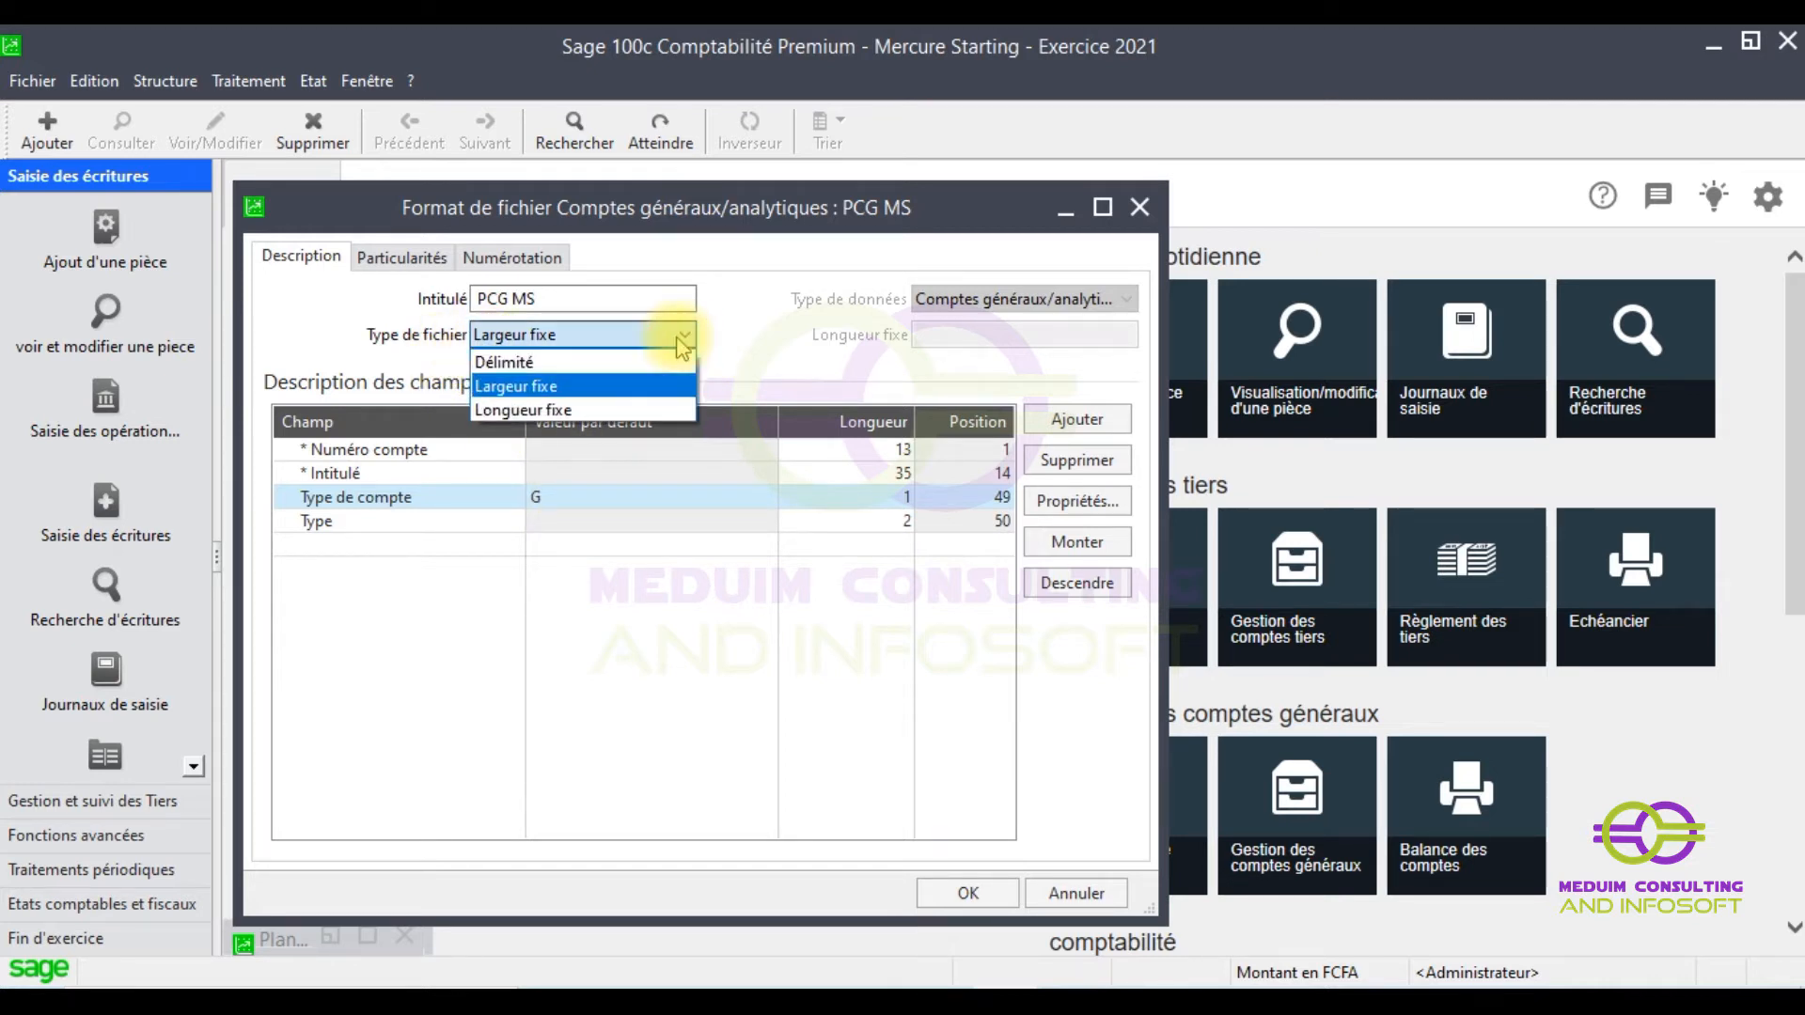
left_click(532, 364)
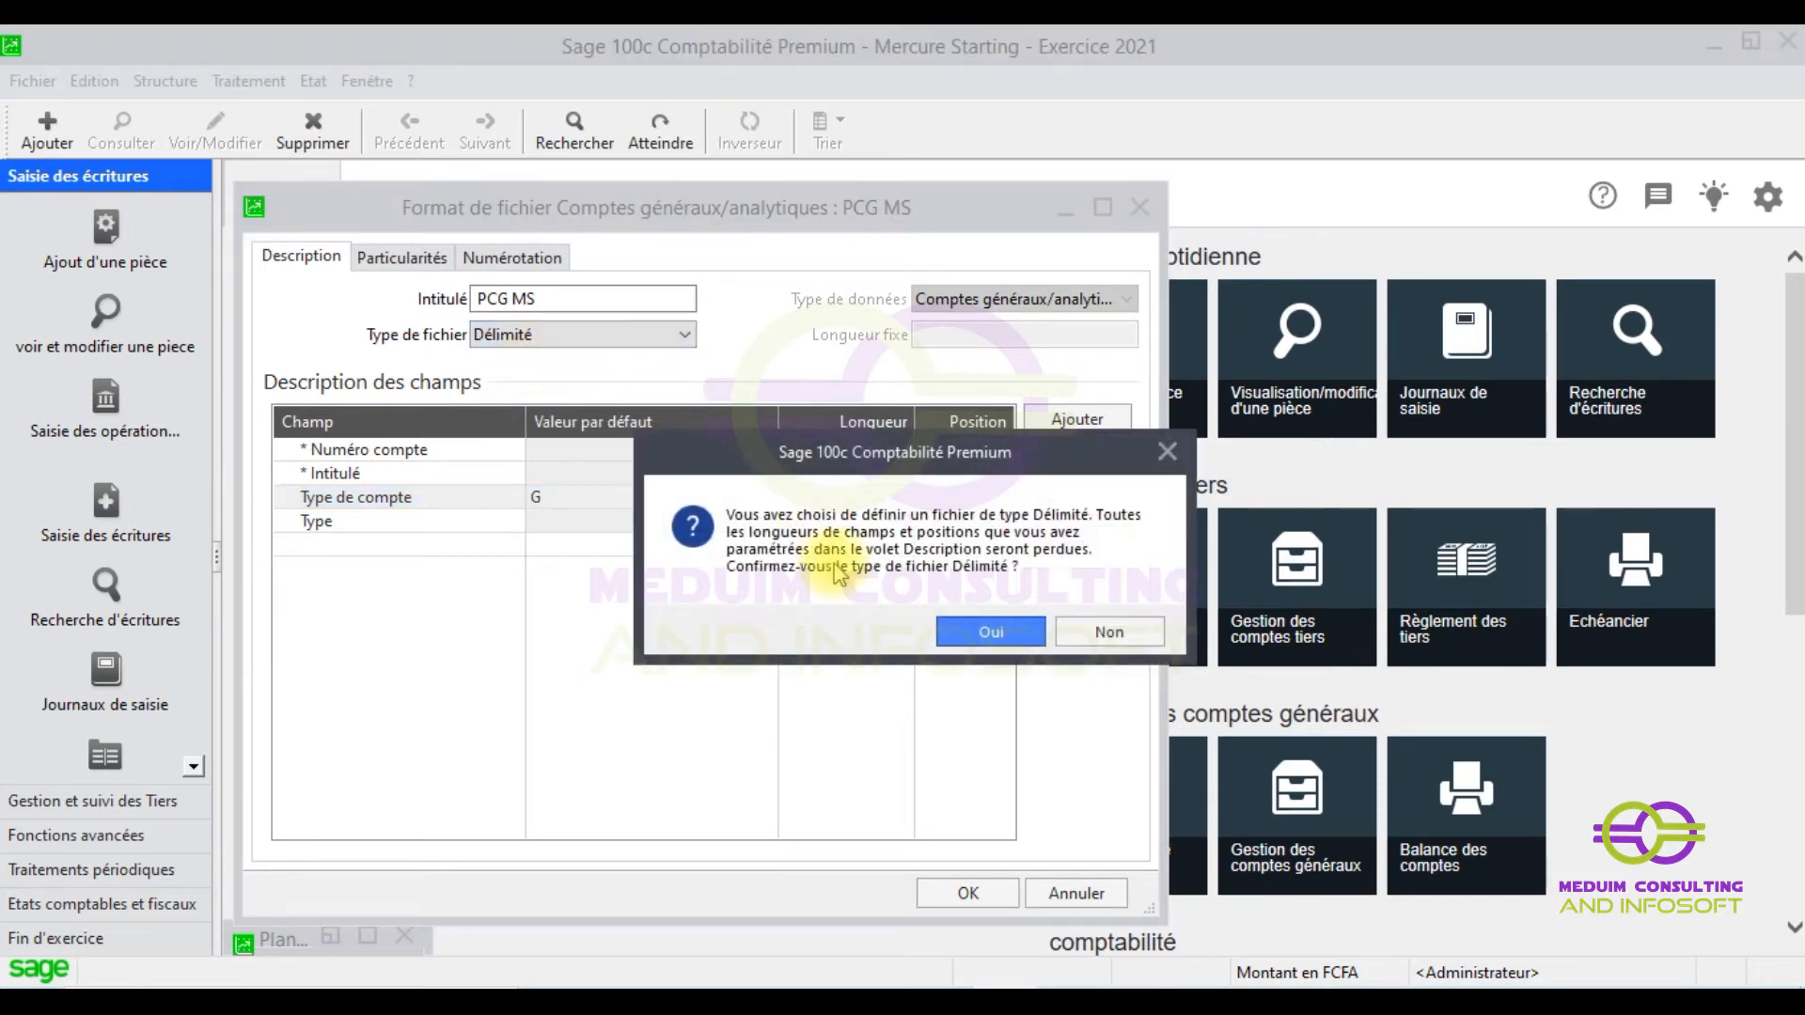
left_click(978, 633)
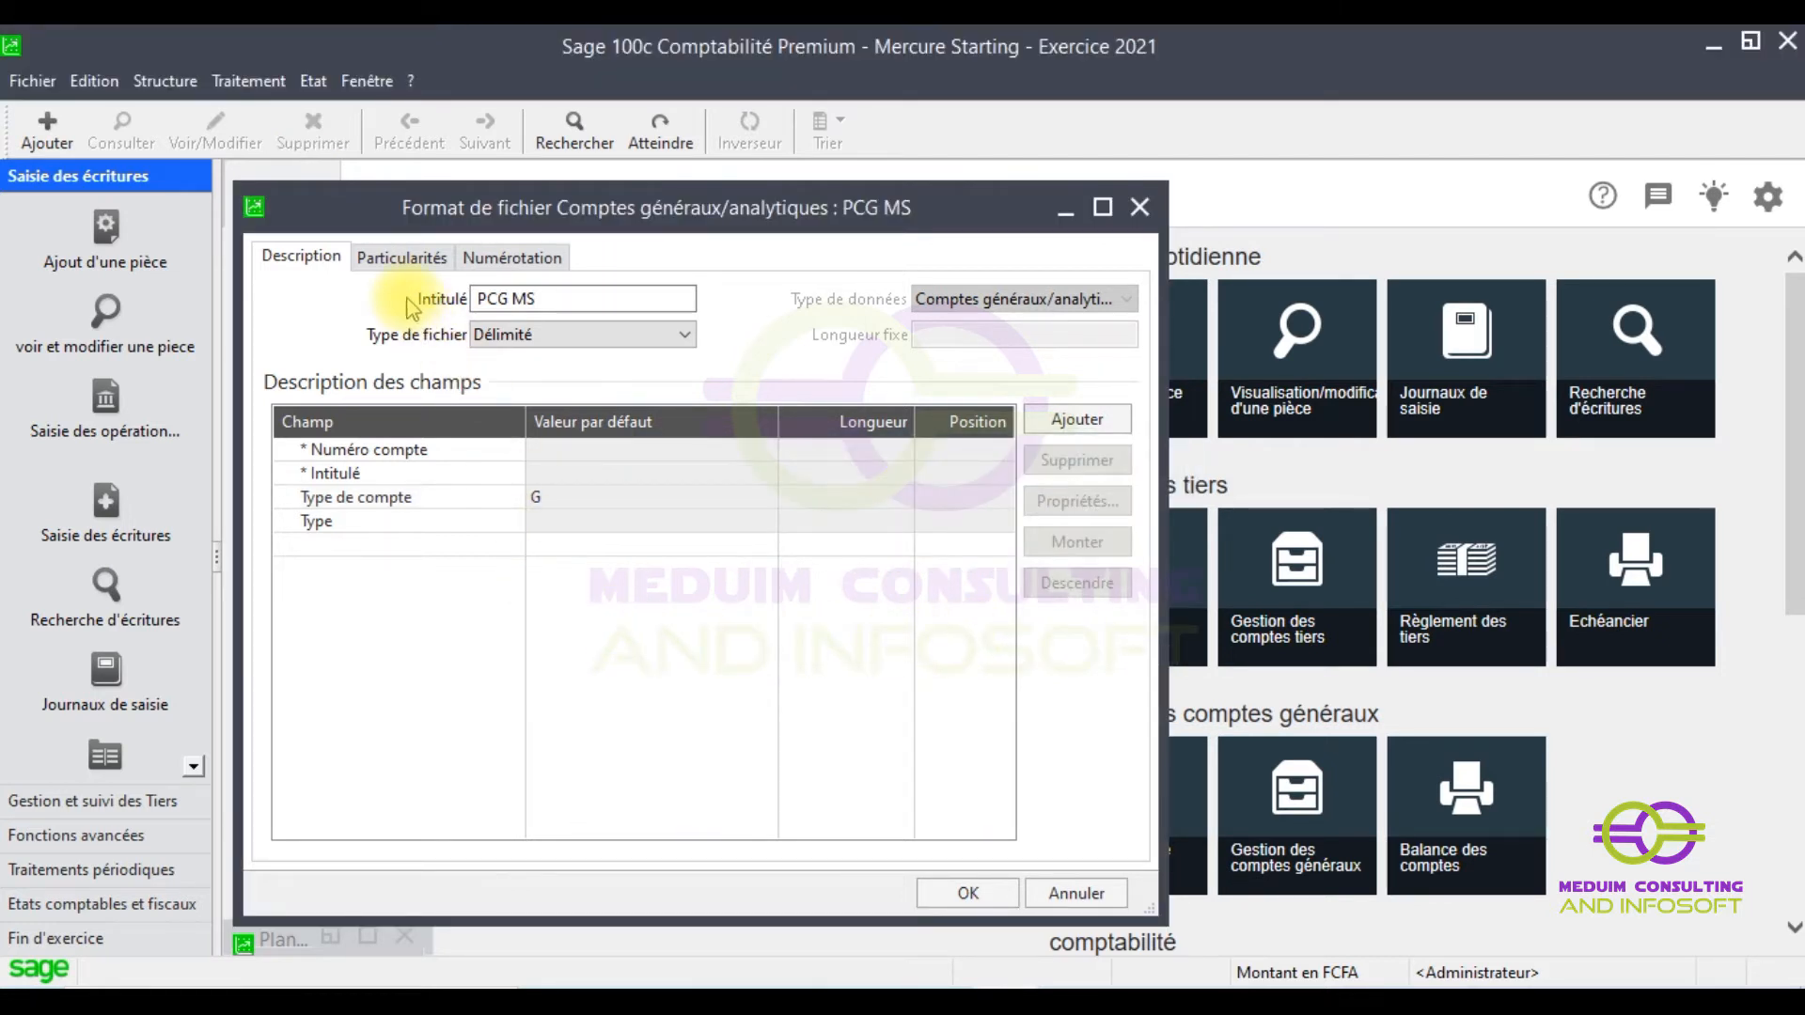
left_click(402, 256)
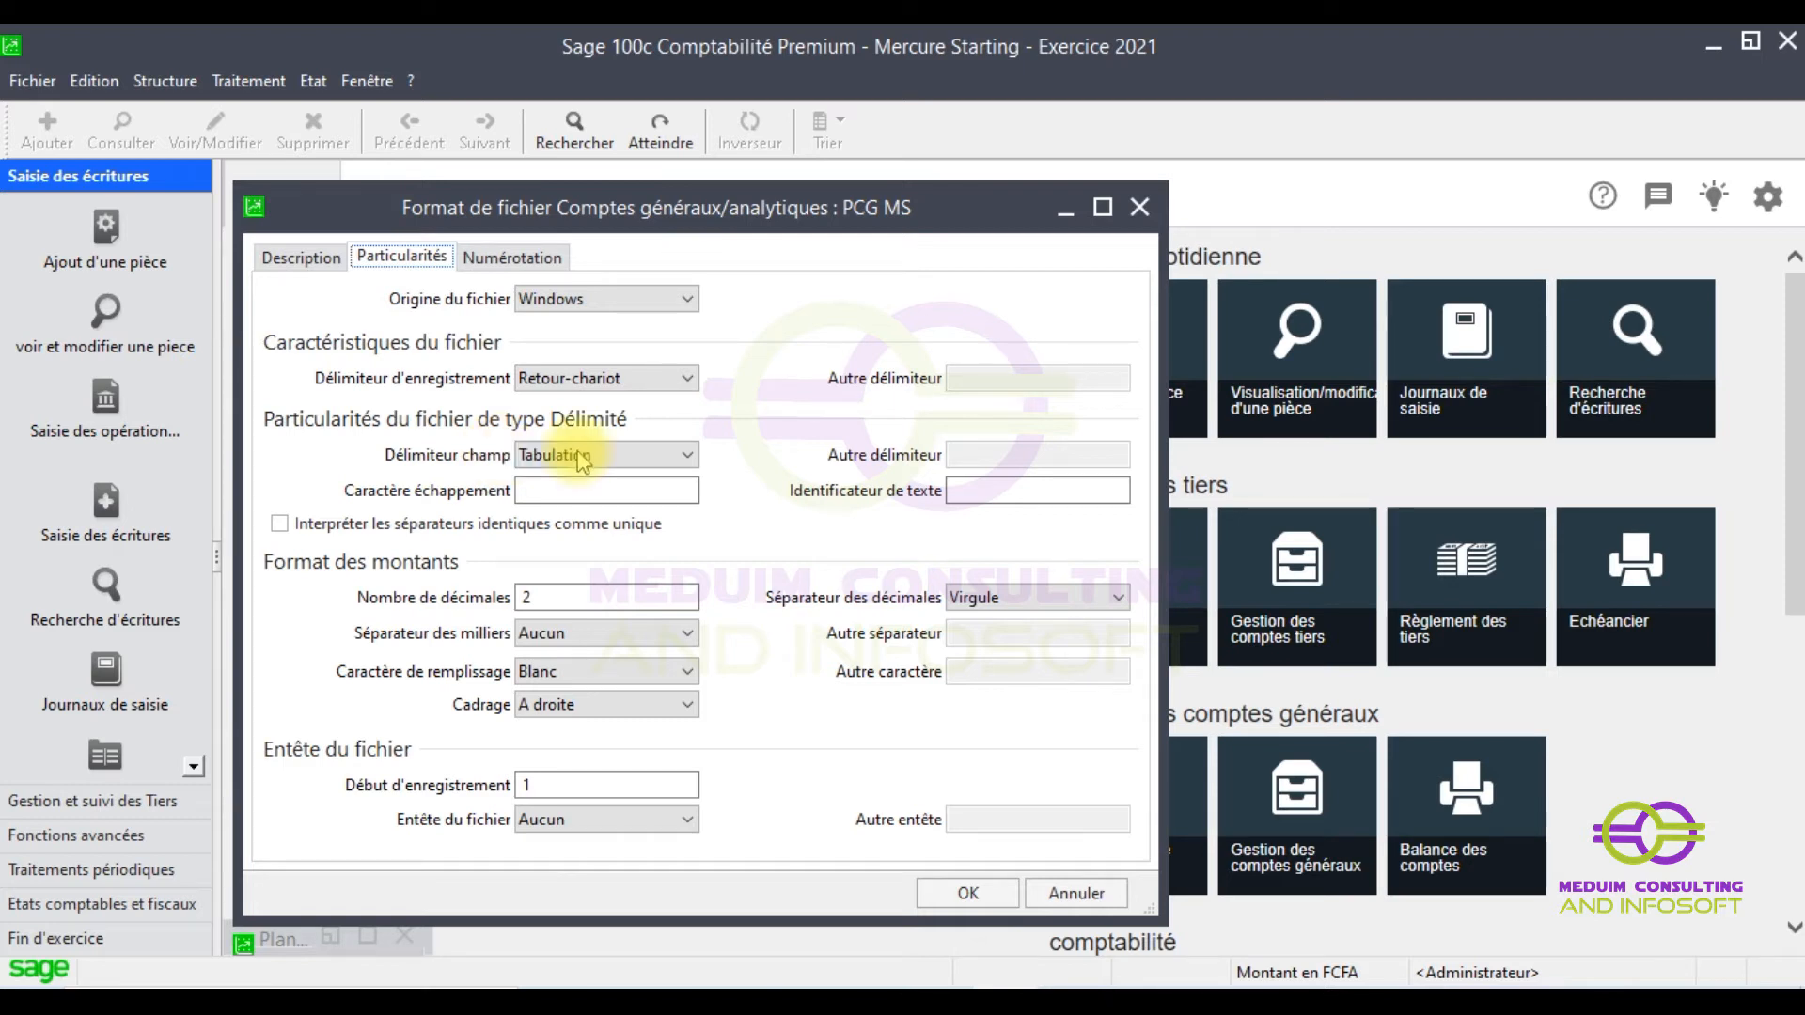
- Set Délimiteur champ to Point-virgule and save the PCG MS format
left_click(685, 454)
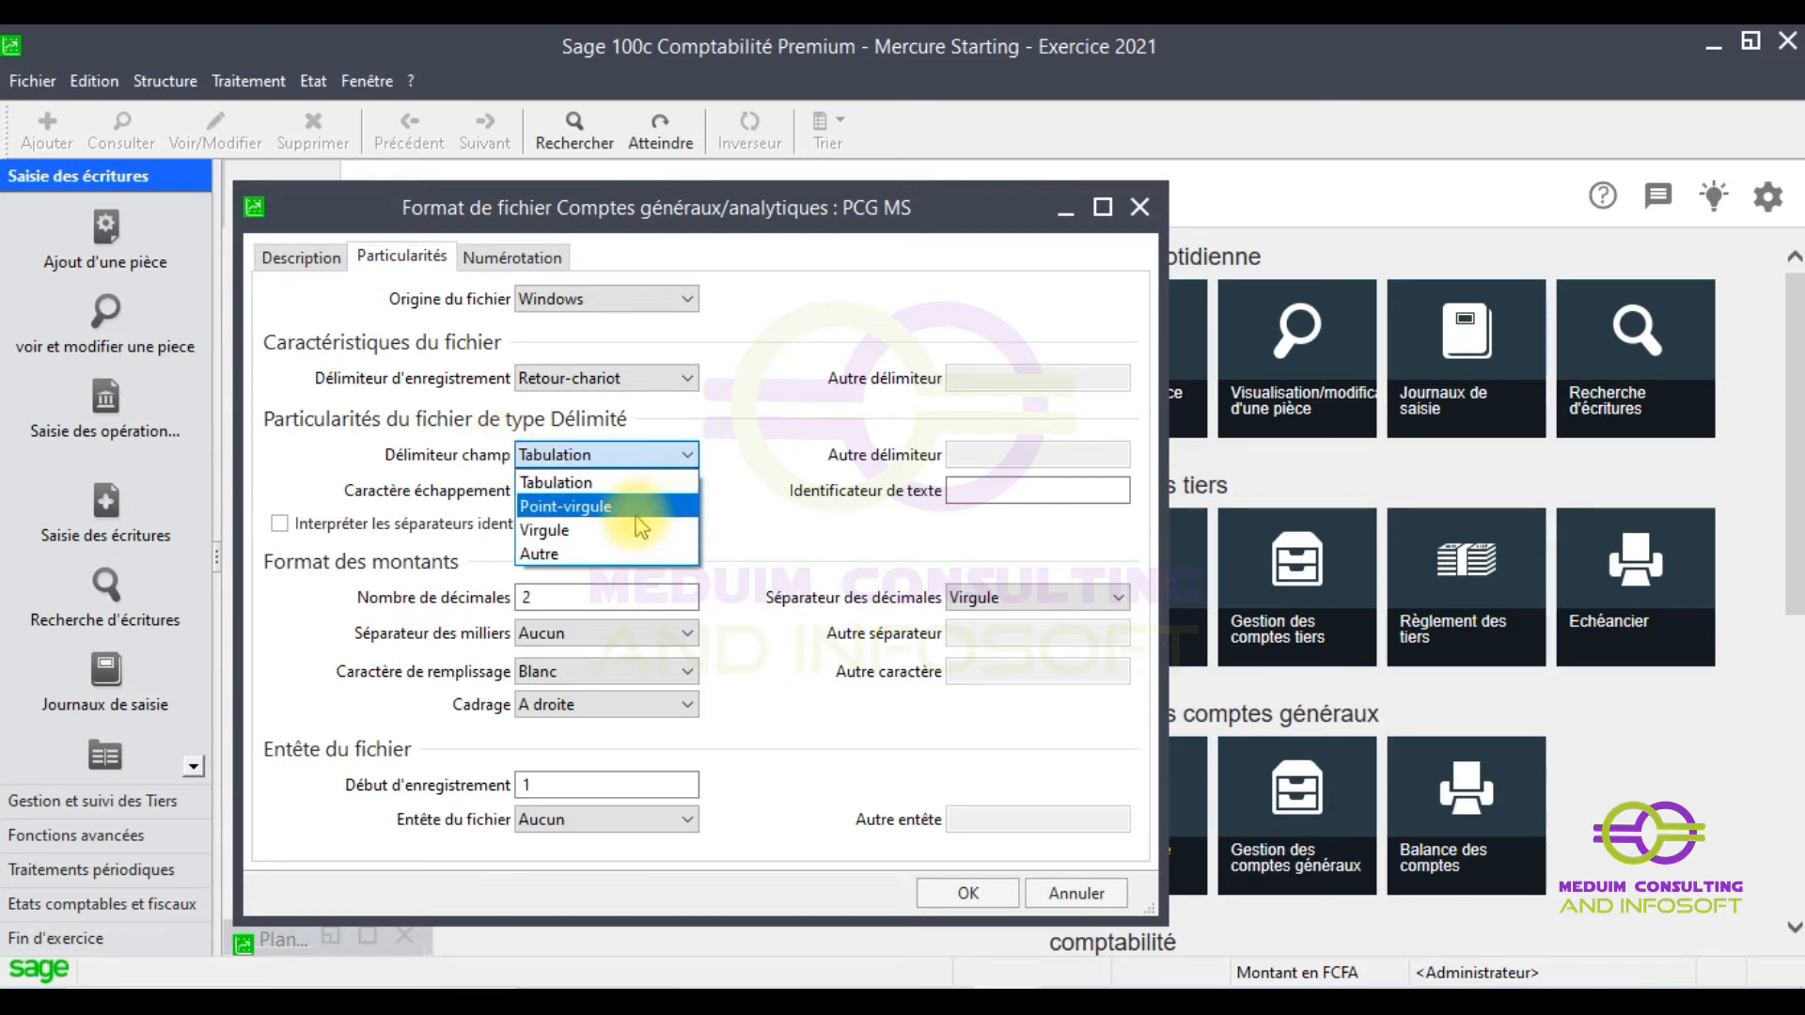
left_click(636, 513)
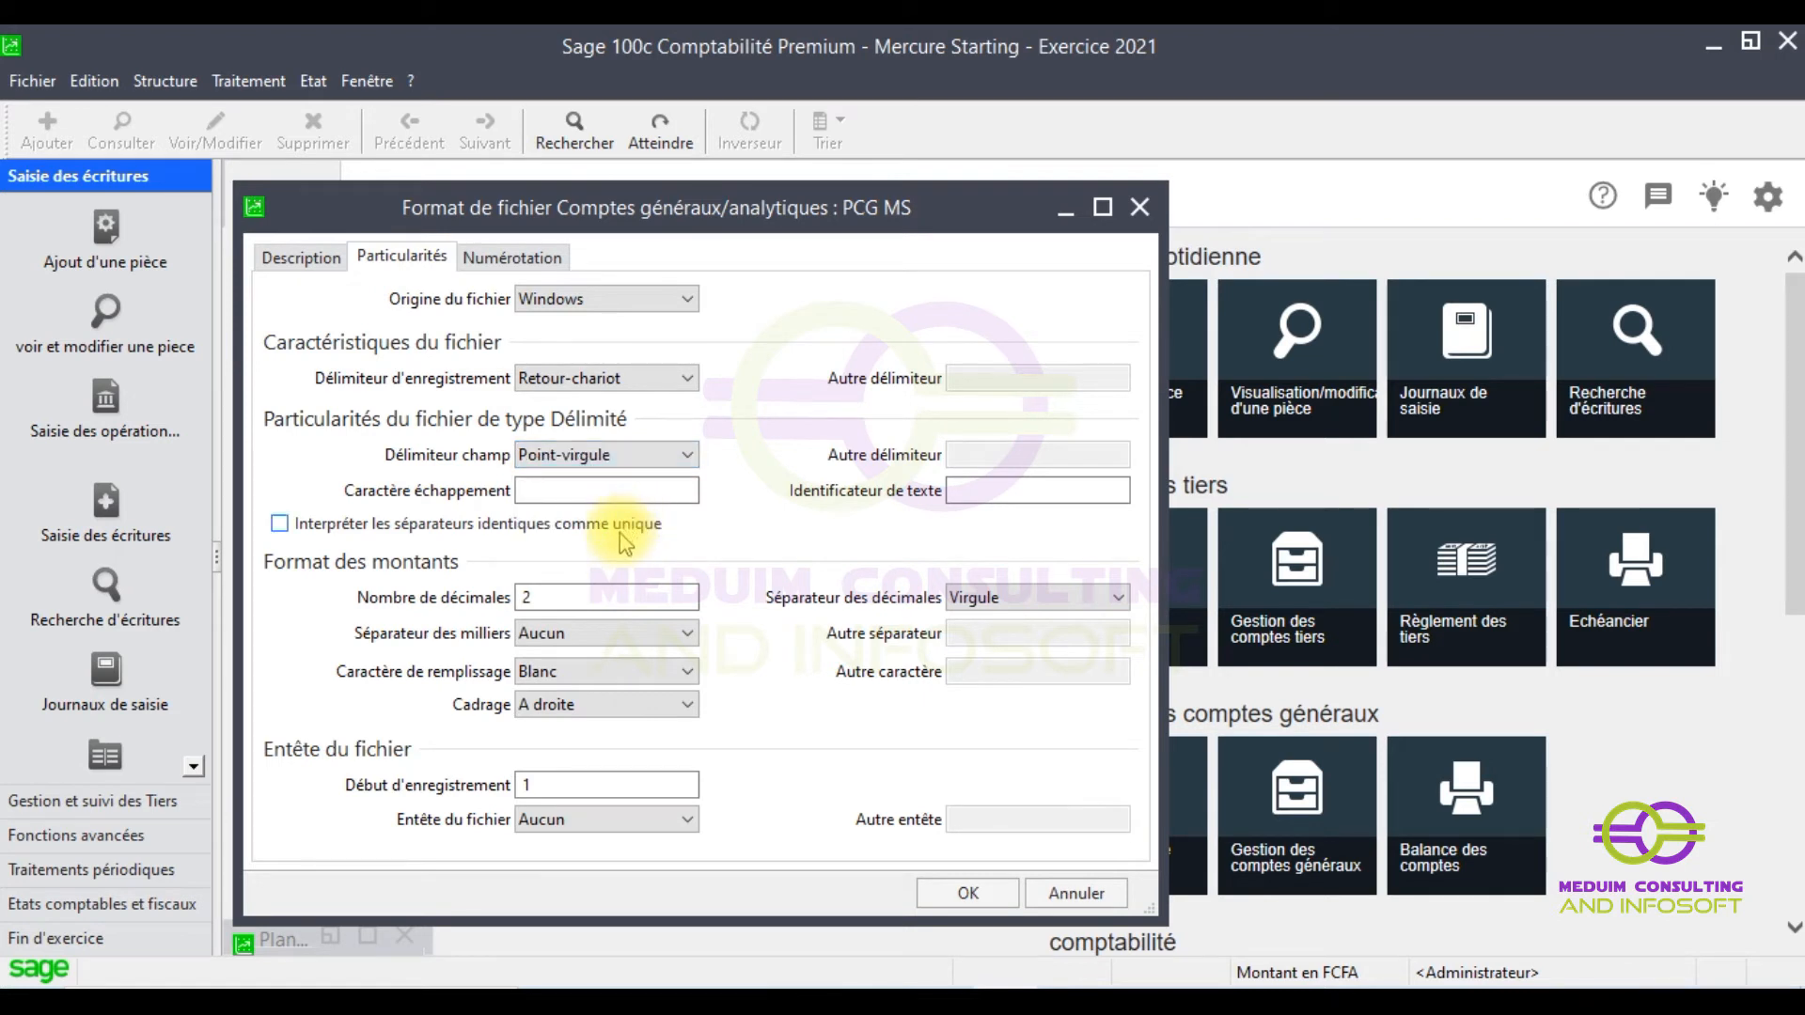
left_click(971, 896)
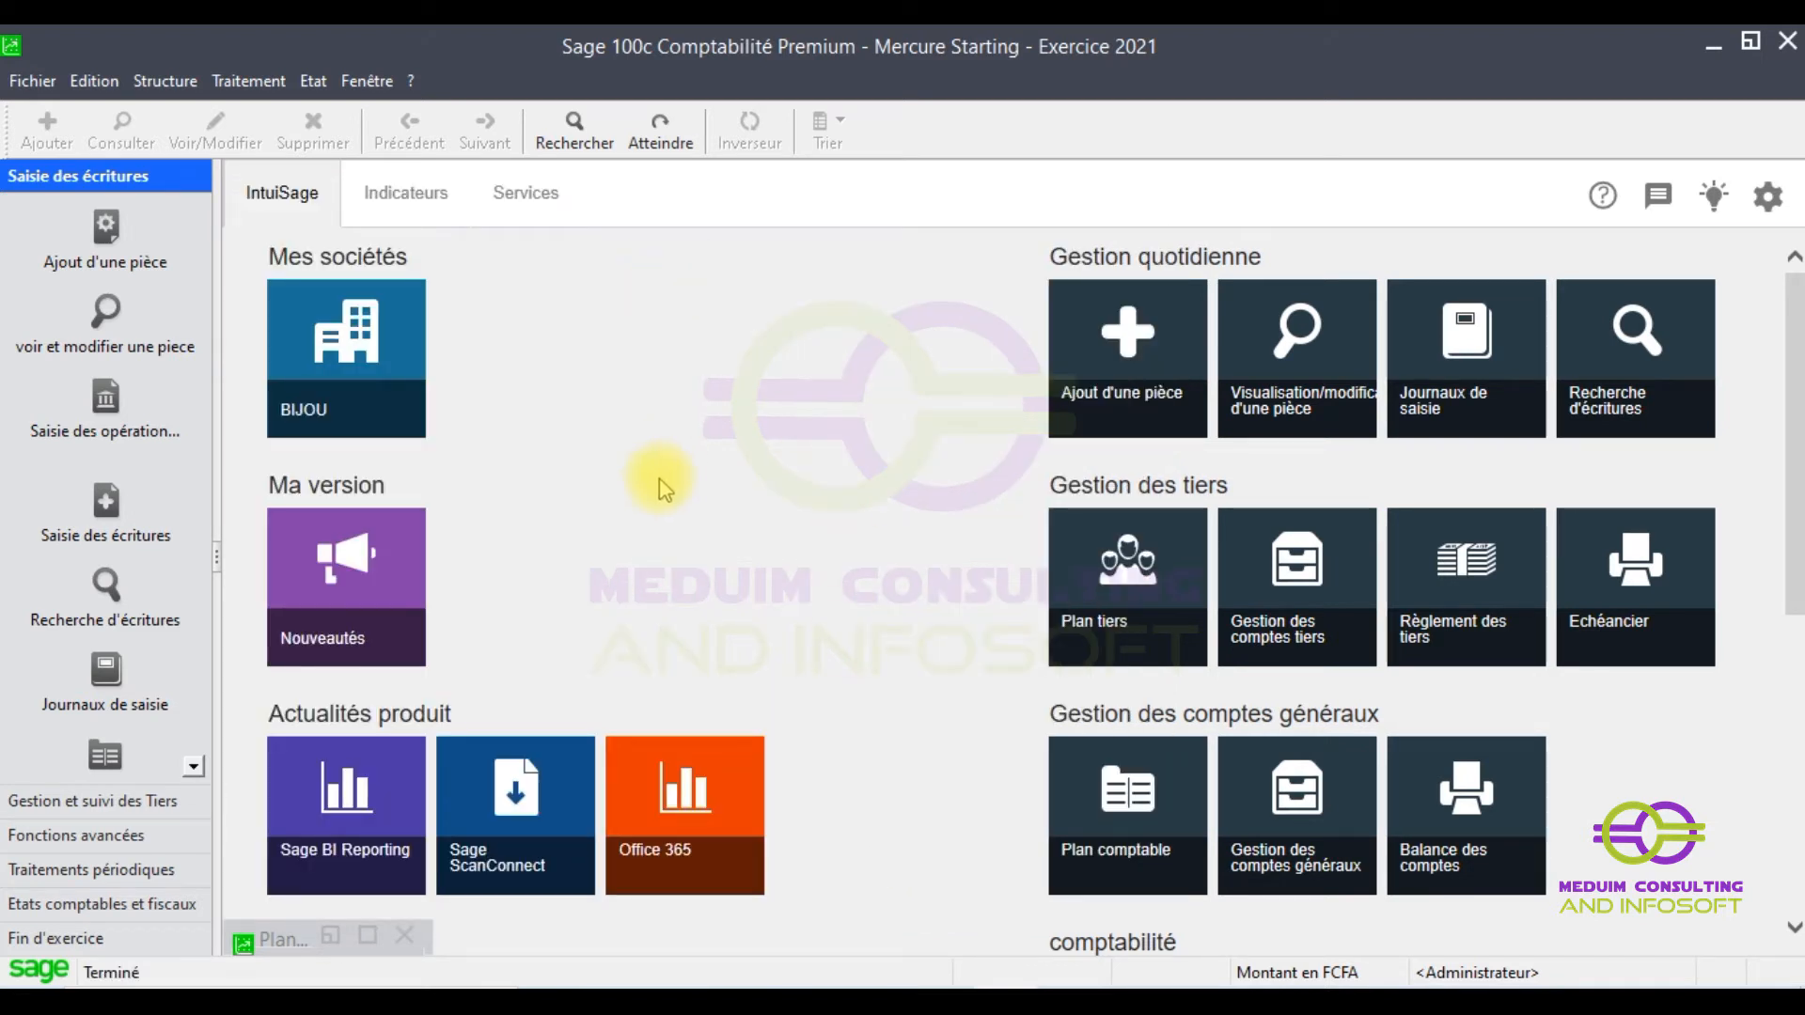
- Copy the Excel chart of accounts range A1:D1347 and minimize the workbook
key("alt+Tab")
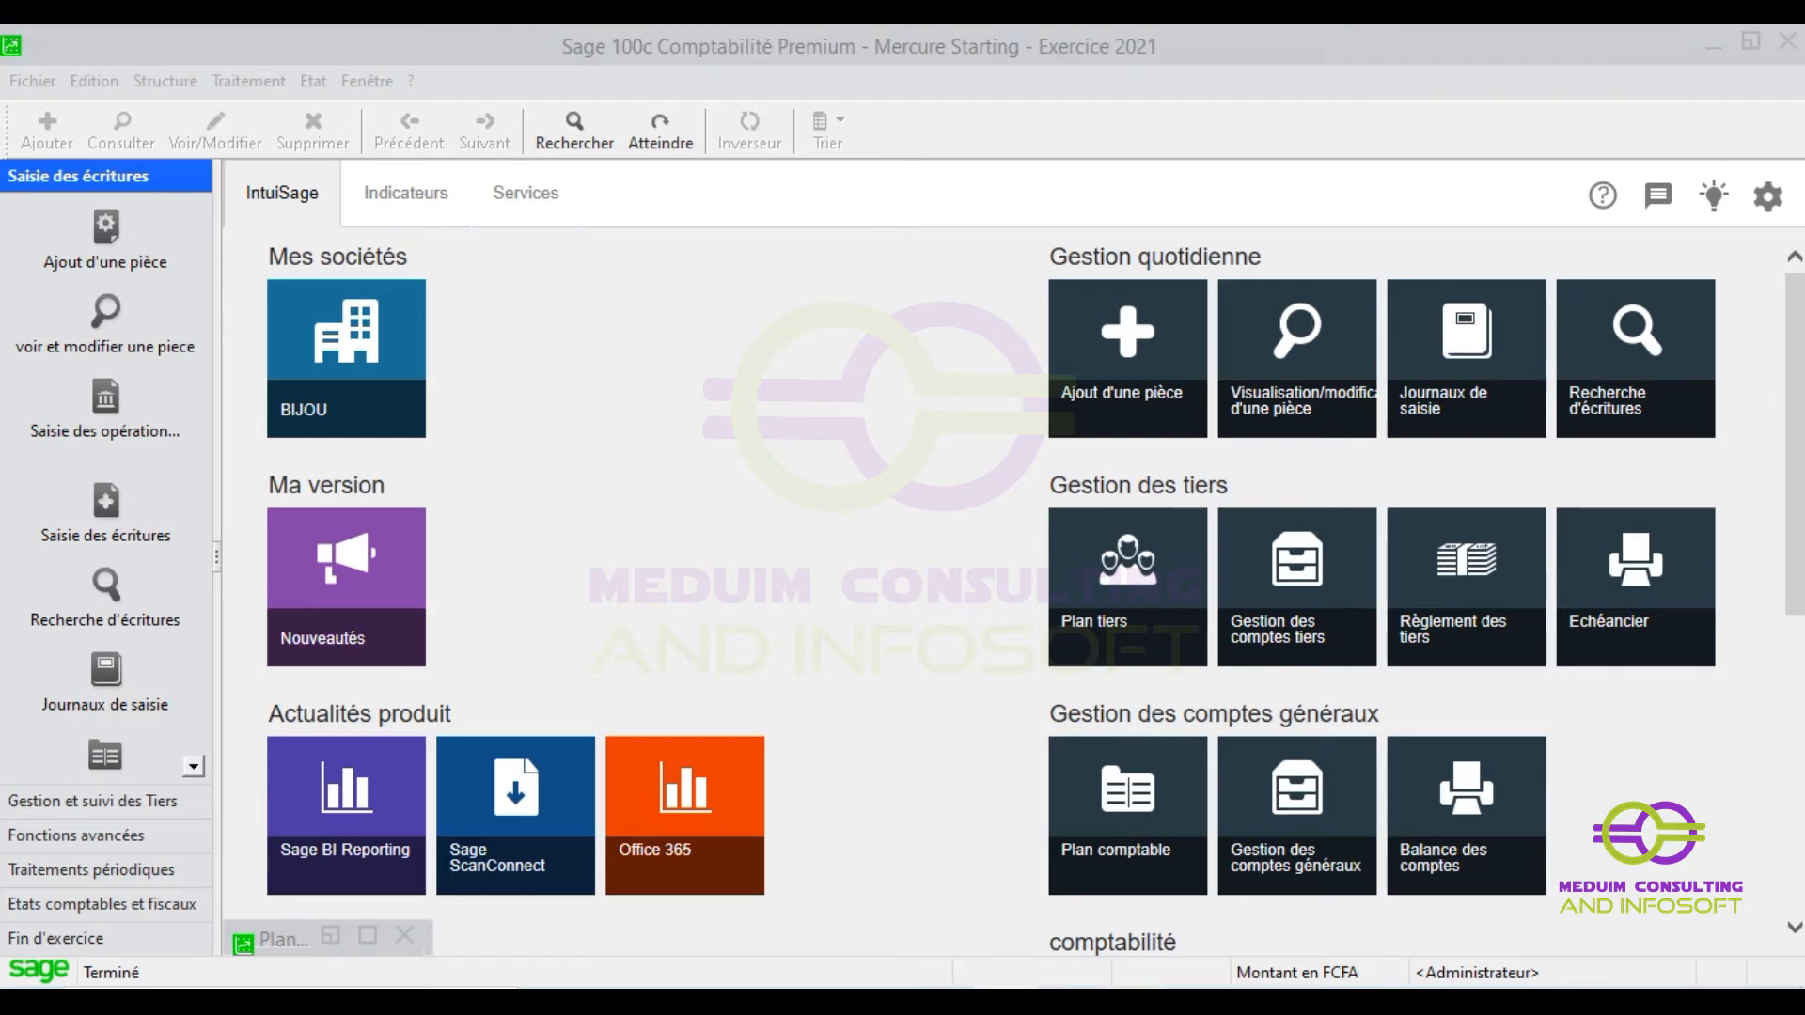
left_click_drag(75, 336, 1183, 344)
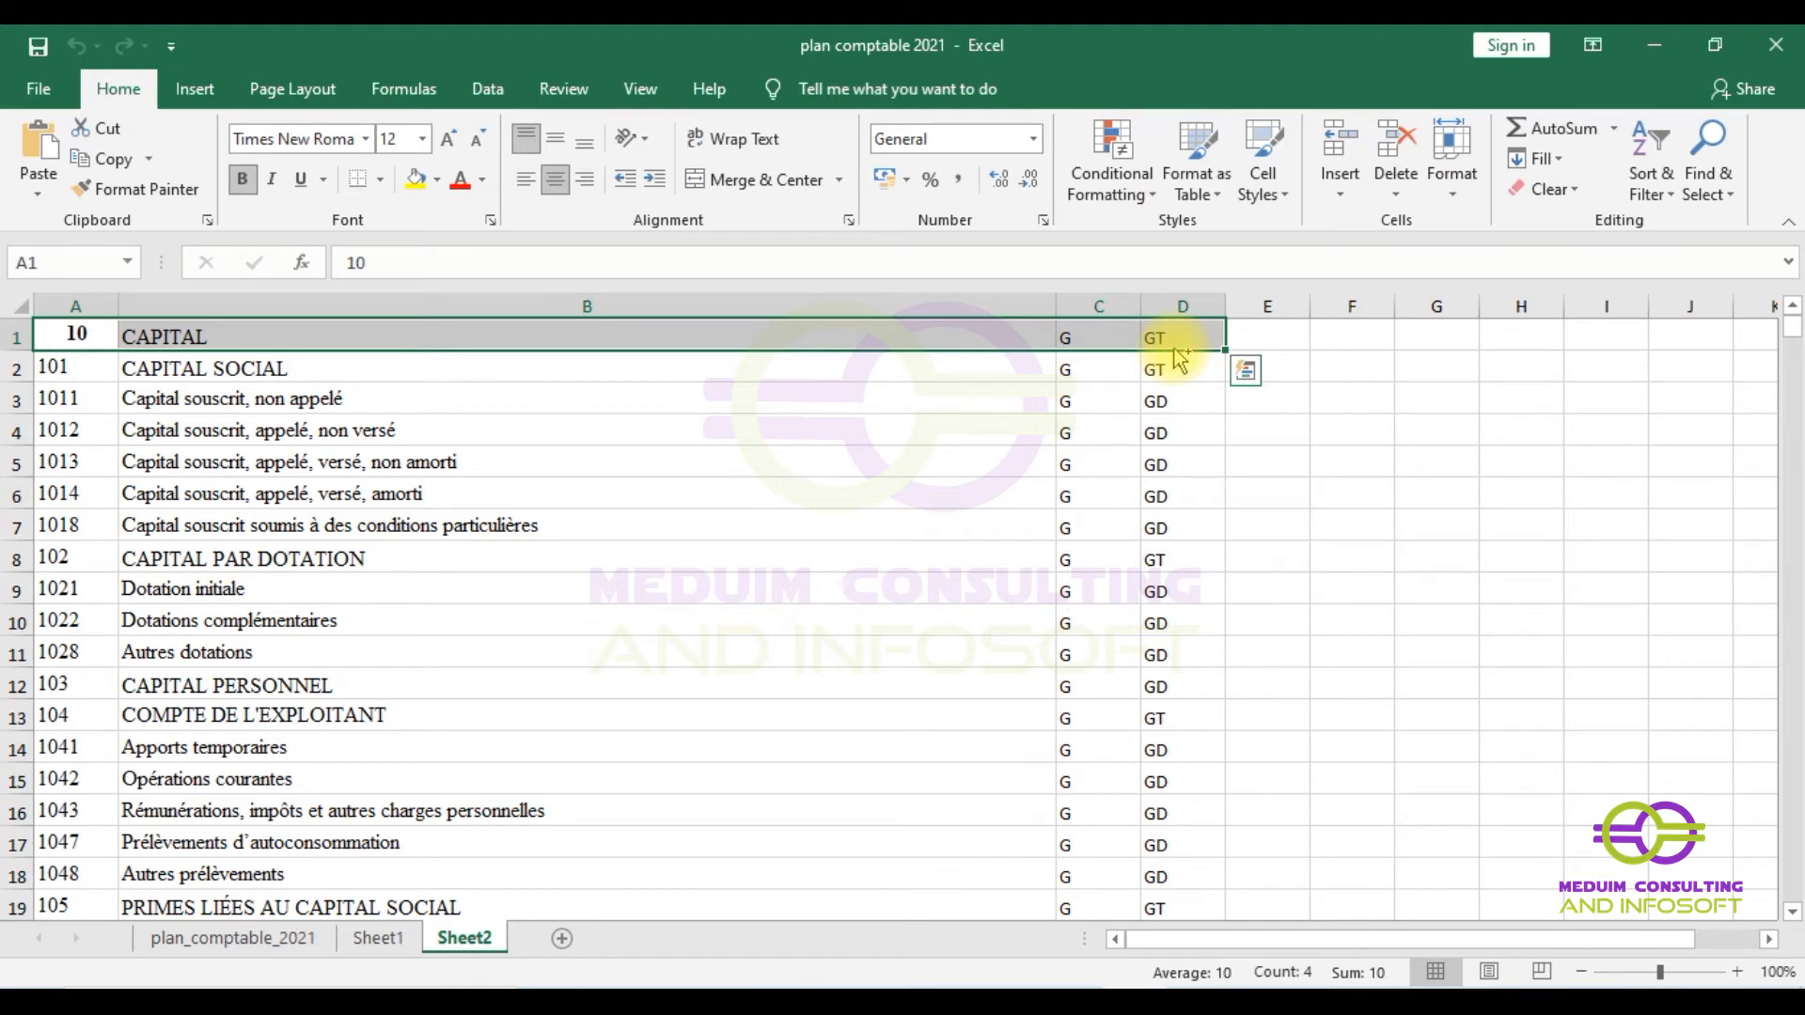
key("ctrl+shift+Down")
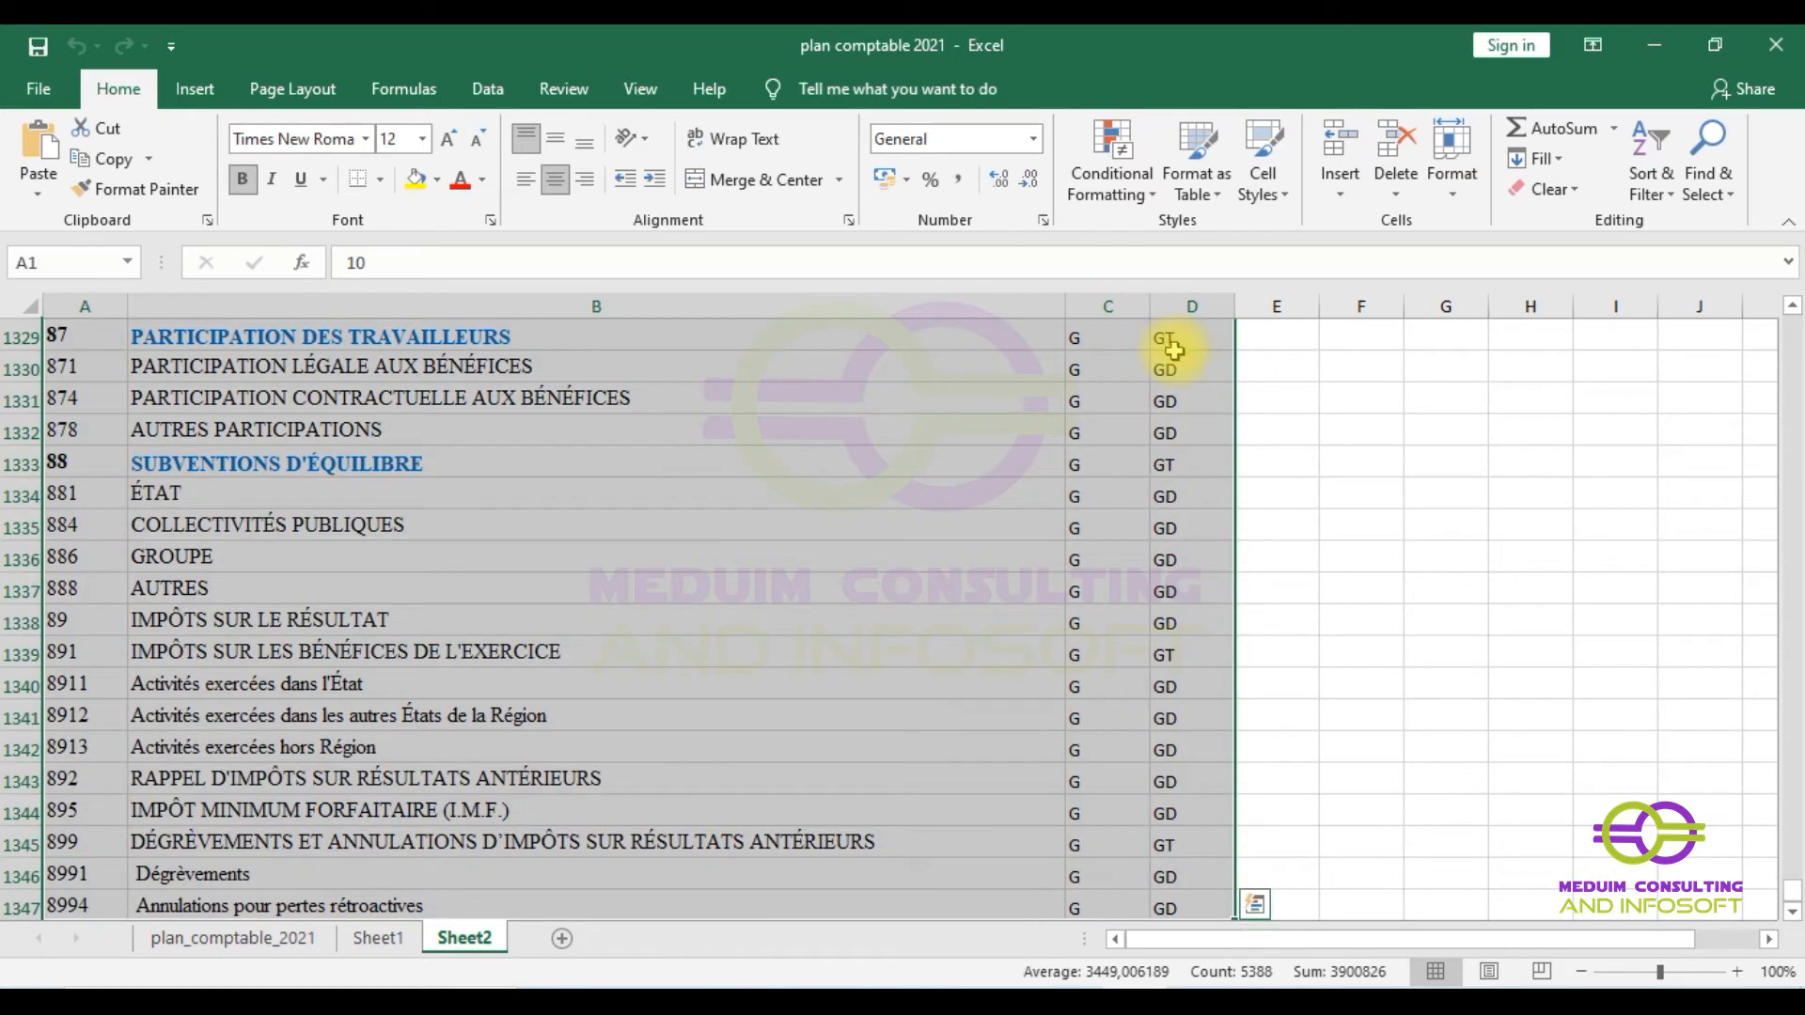
scroll(733, 613, "down", 5)
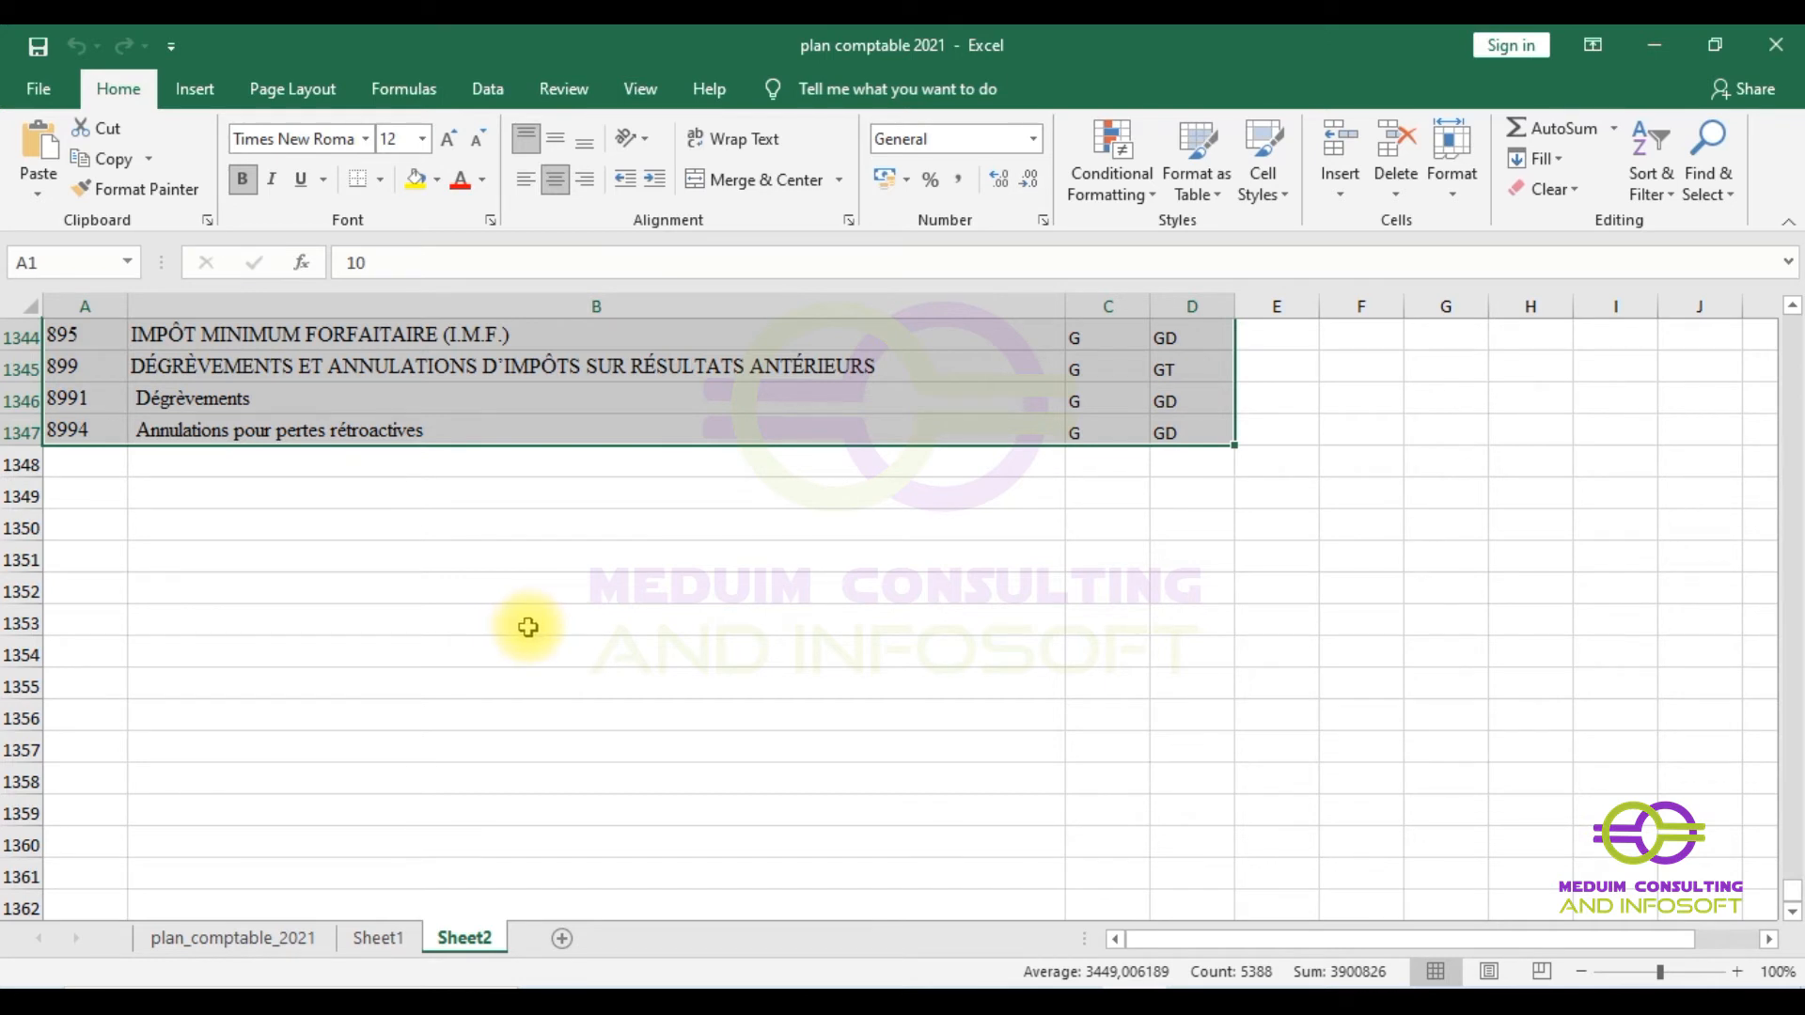
key("ctrl+c")
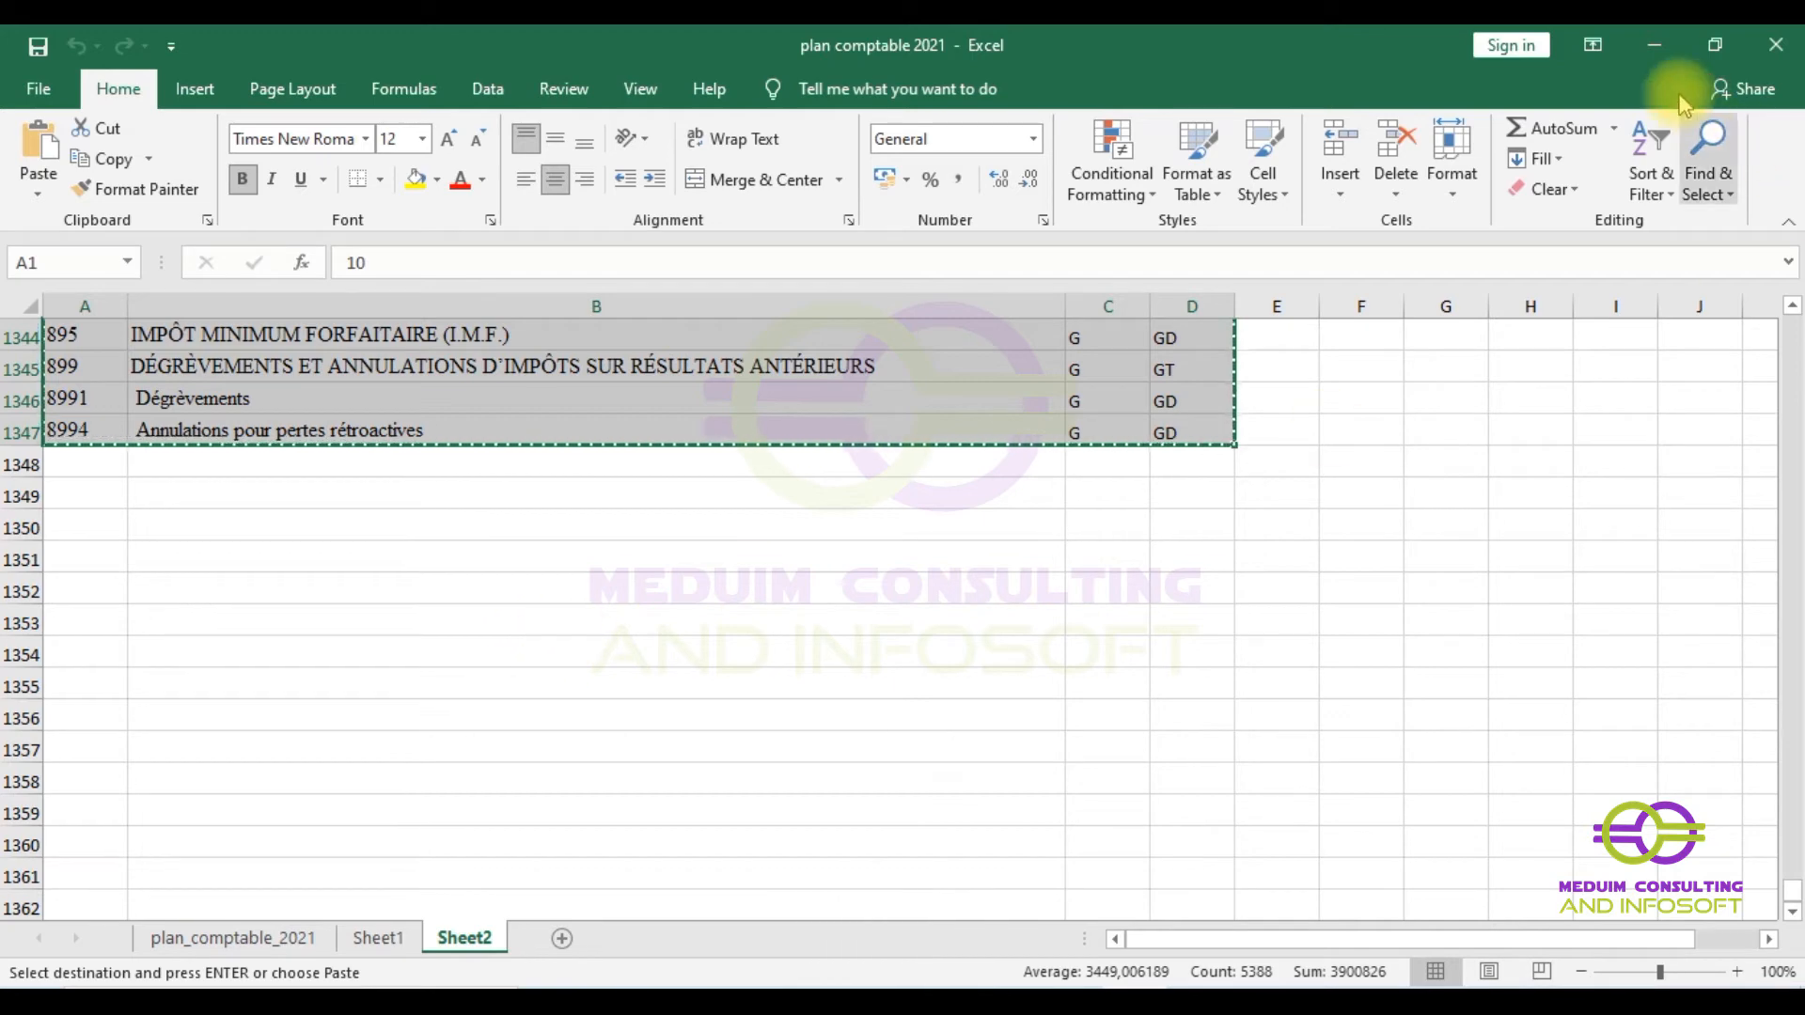
left_click(1655, 51)
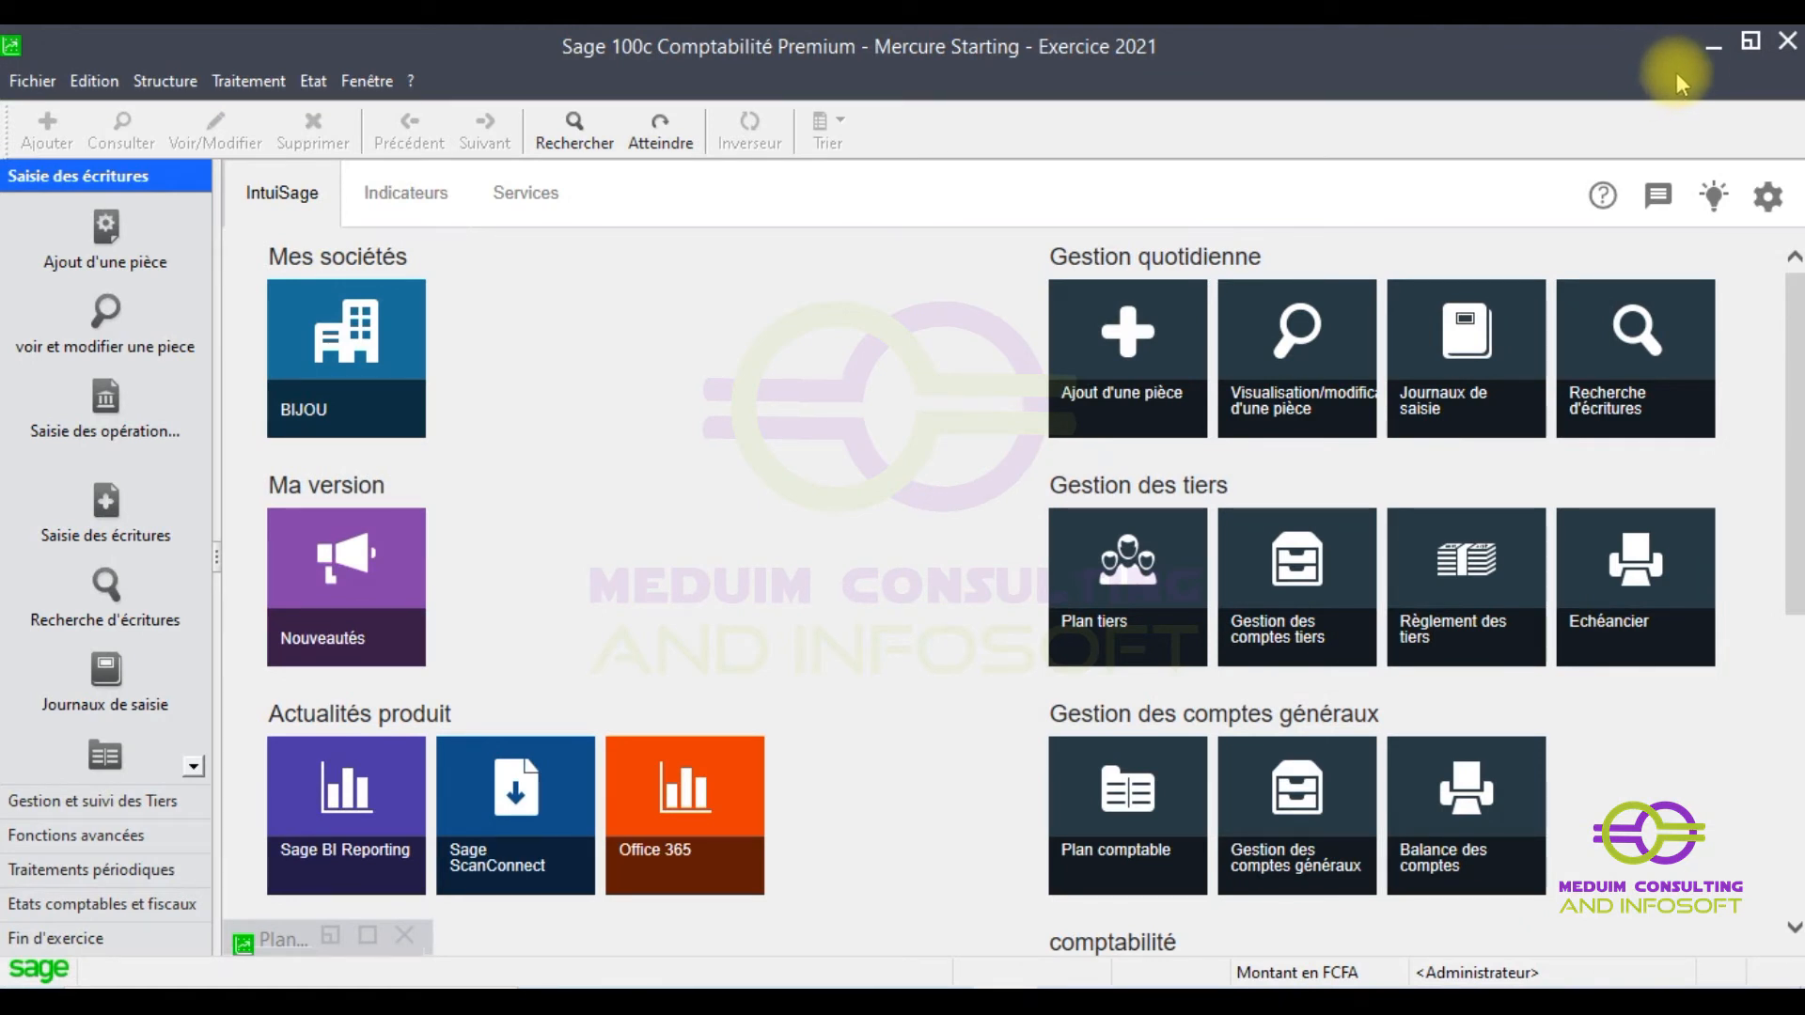
- Reveal the desktop, browse its Nouveau menu without creating anything, then open the Start menu app list
left_click(1711, 45)
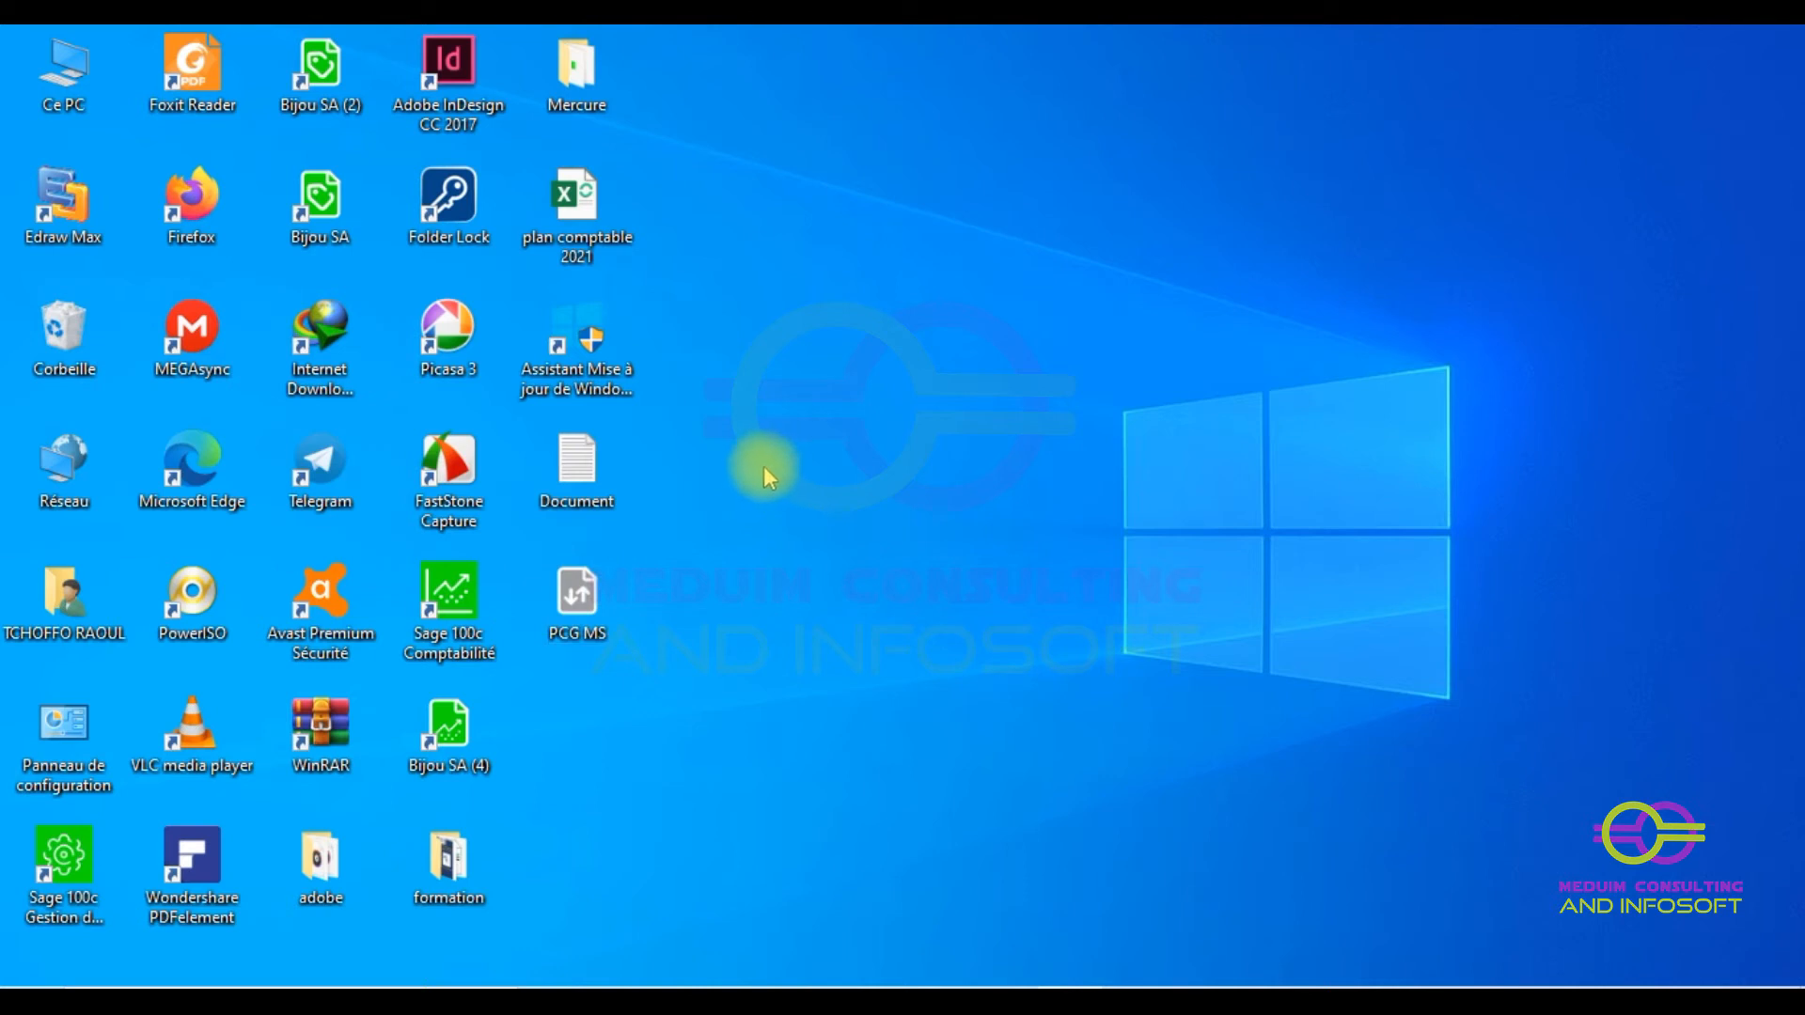
right_click(571, 686)
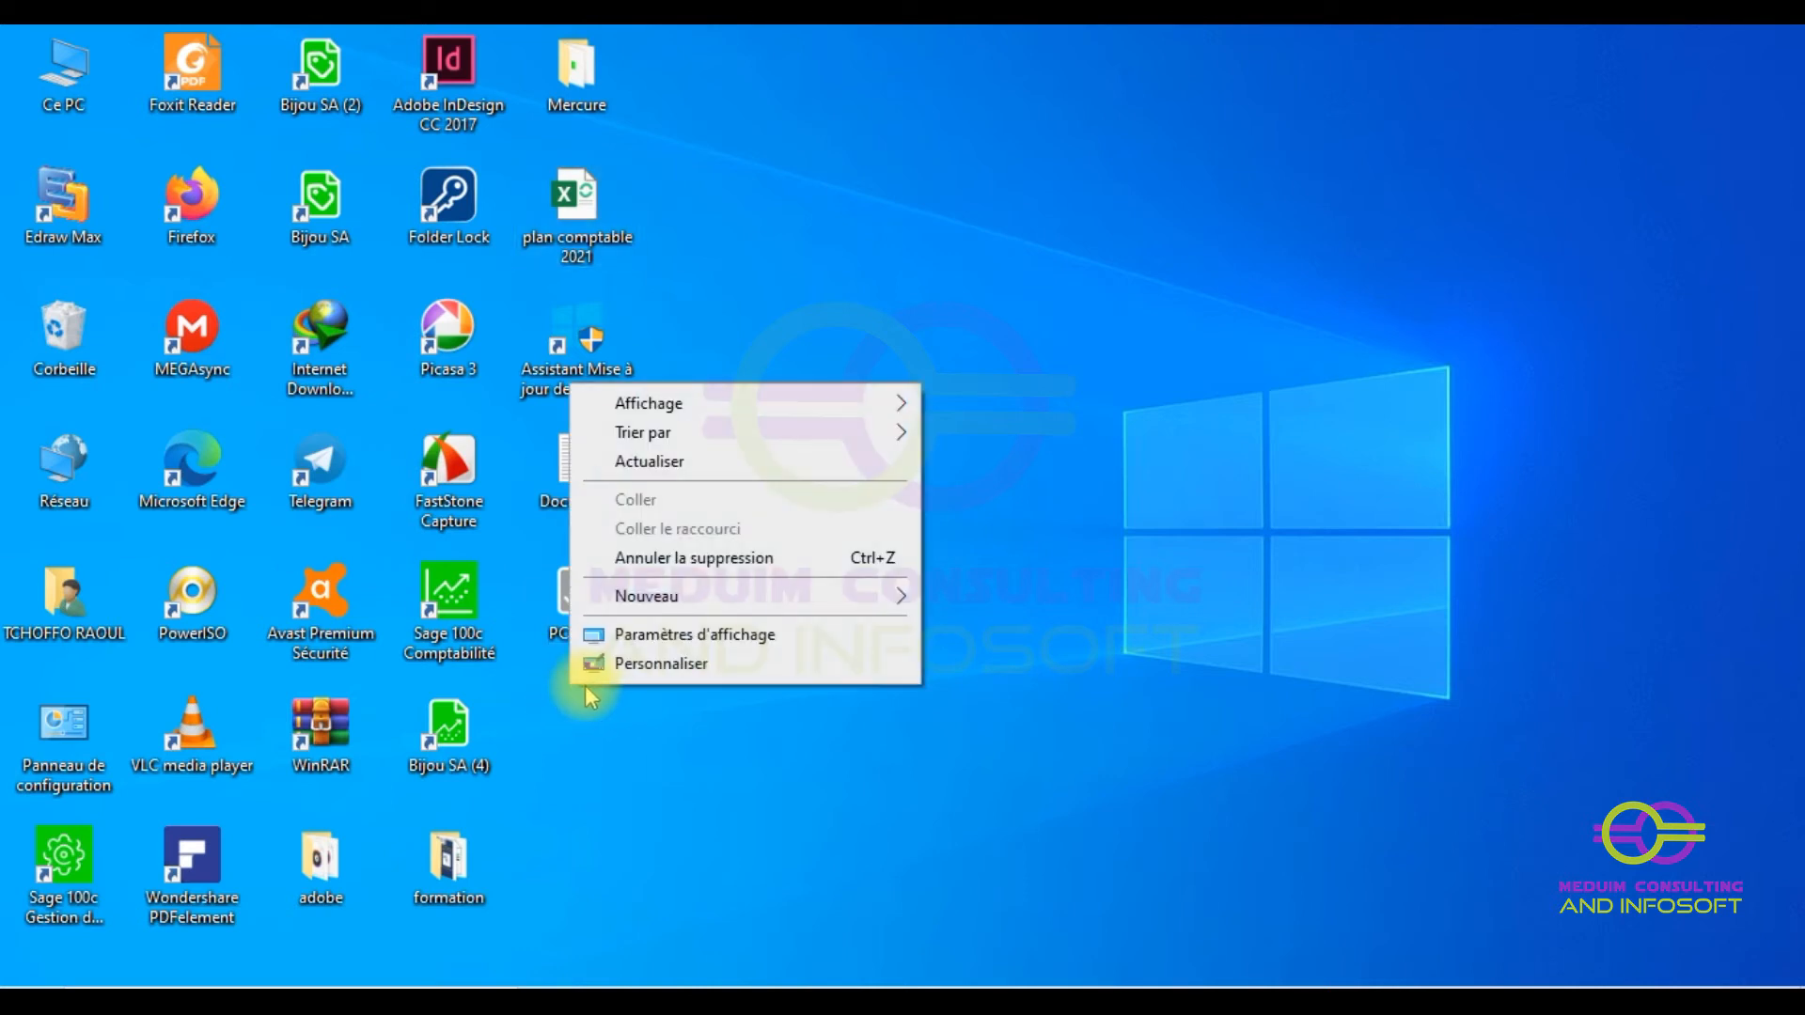
left_click(693, 596)
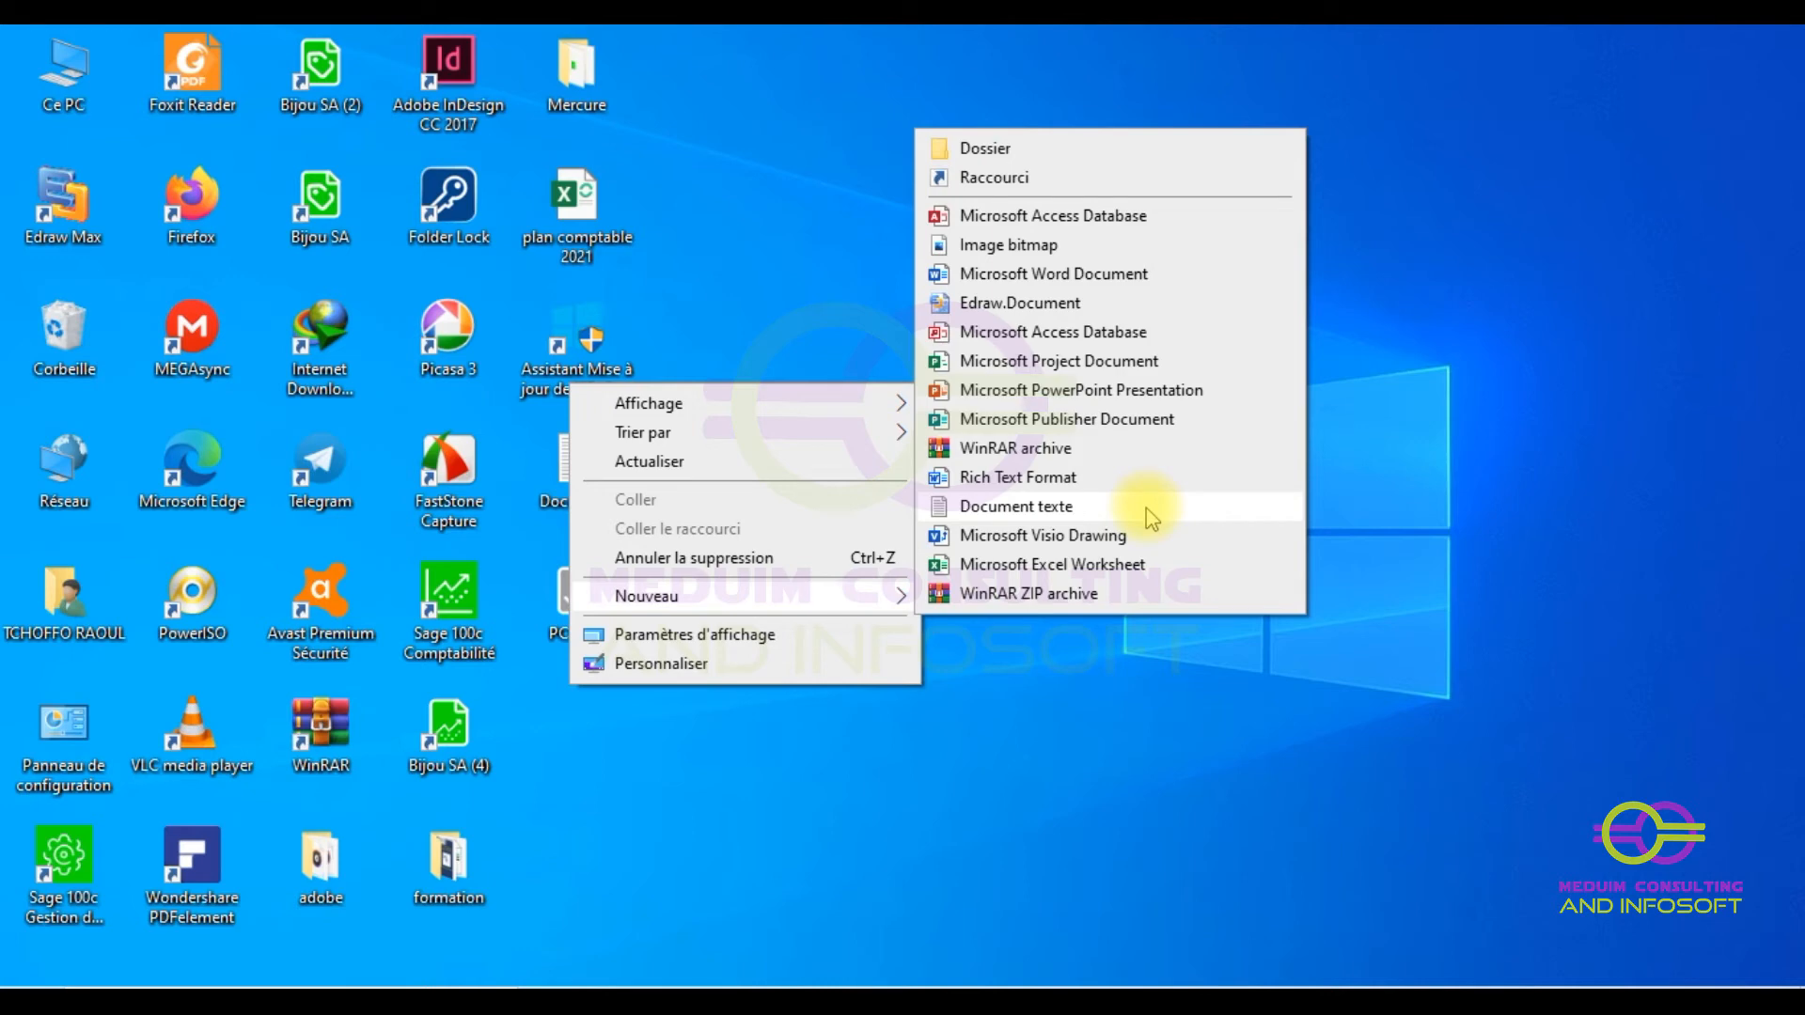
left_click(783, 352)
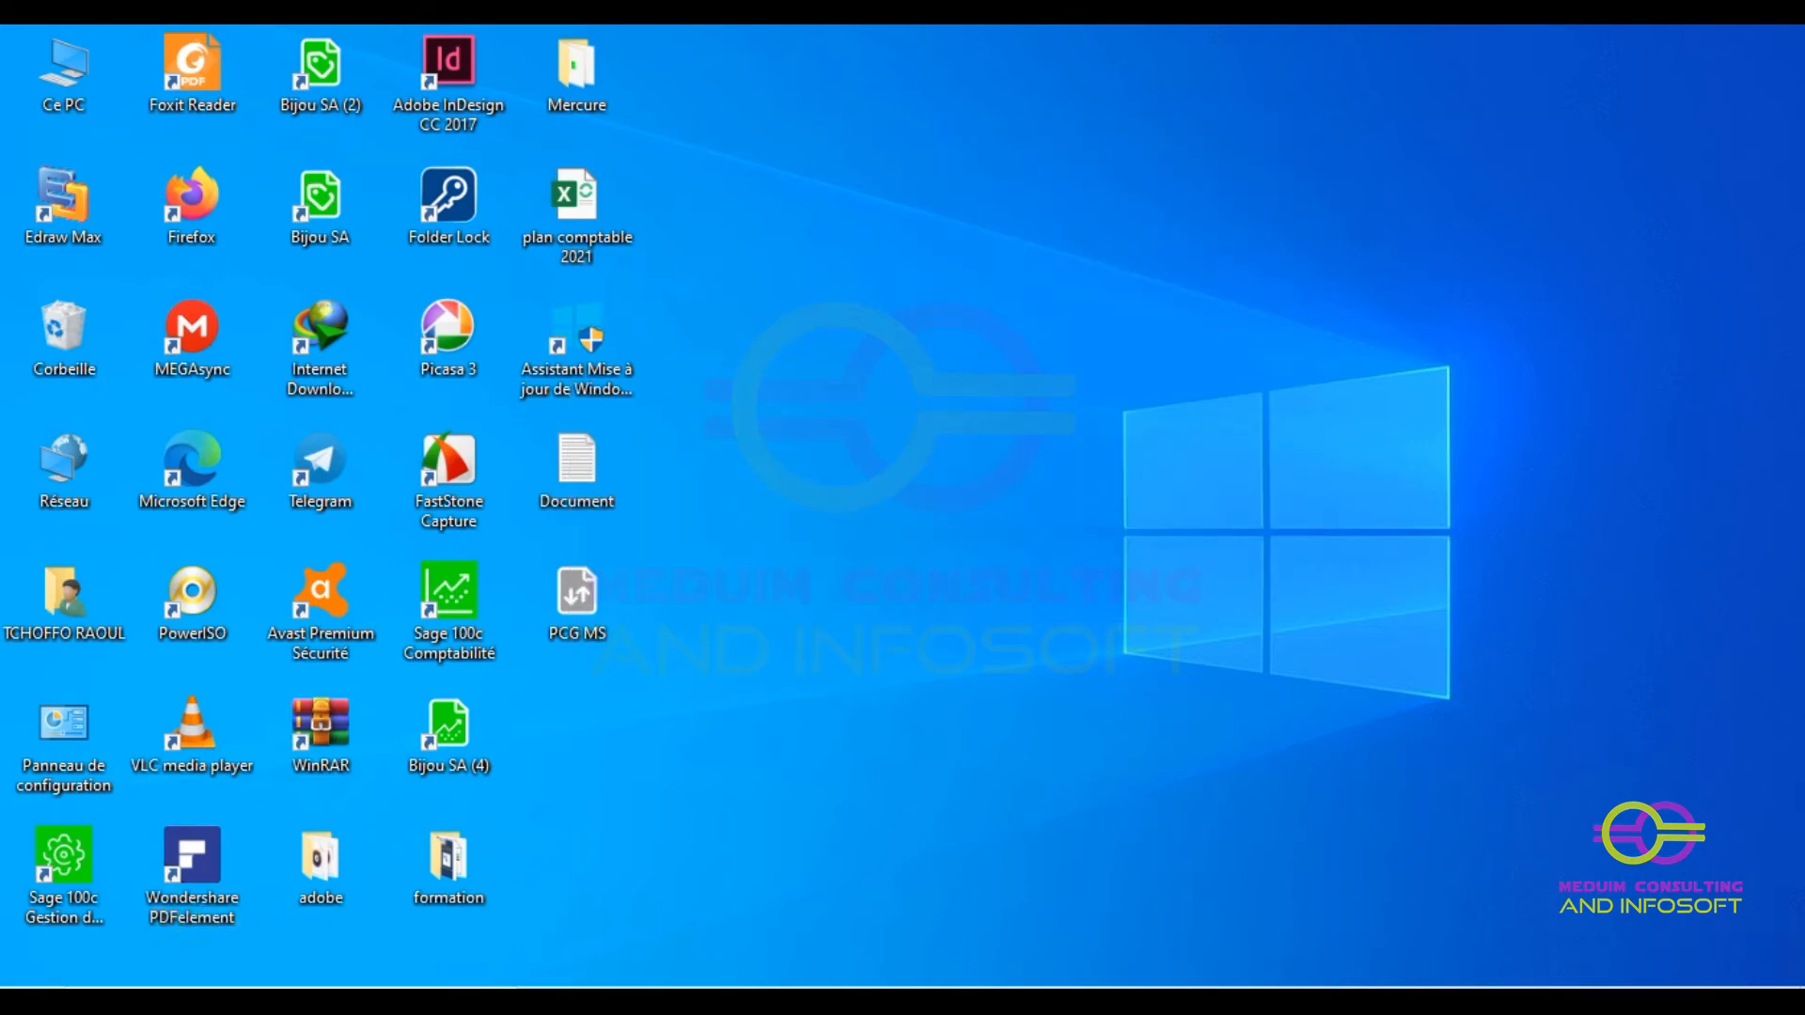
key("super")
scroll(195, 640, "down", 5)
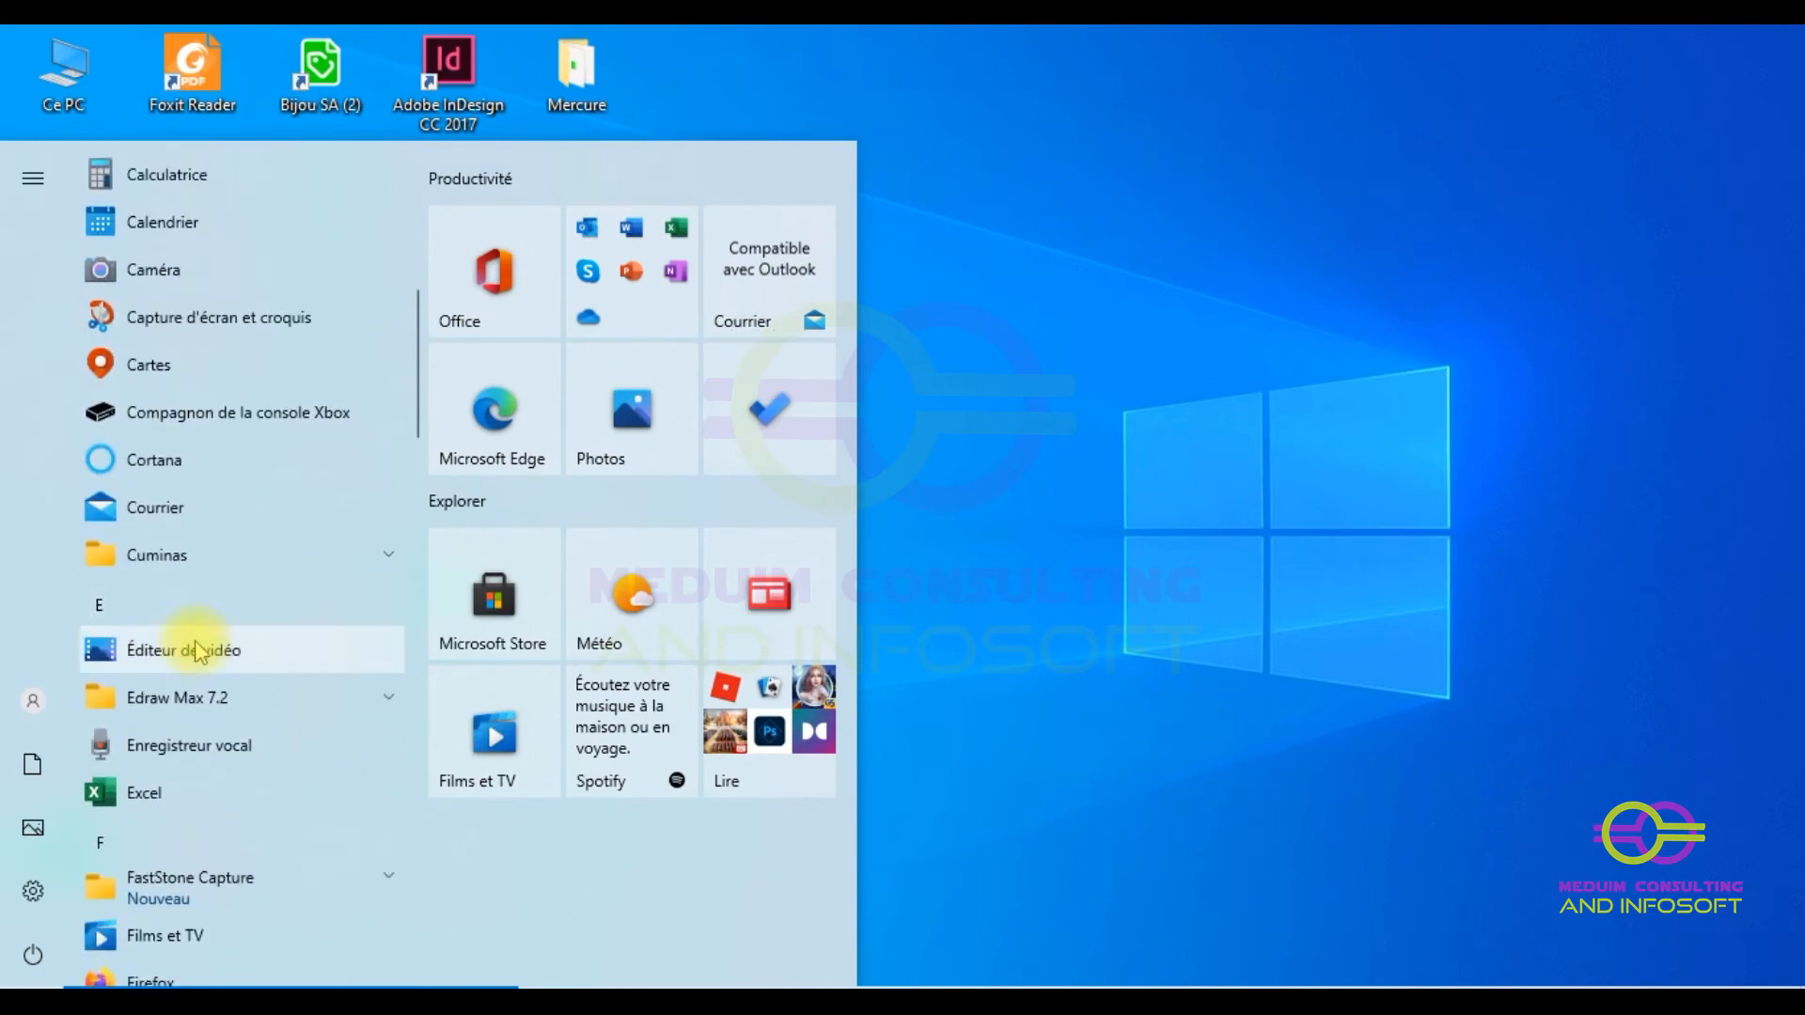
- Launch WordPad from the Start menu's Accessoires Windows folder
scroll(195, 645, "down", 4)
scroll(376, 560, "up", 10)
left_click(383, 561)
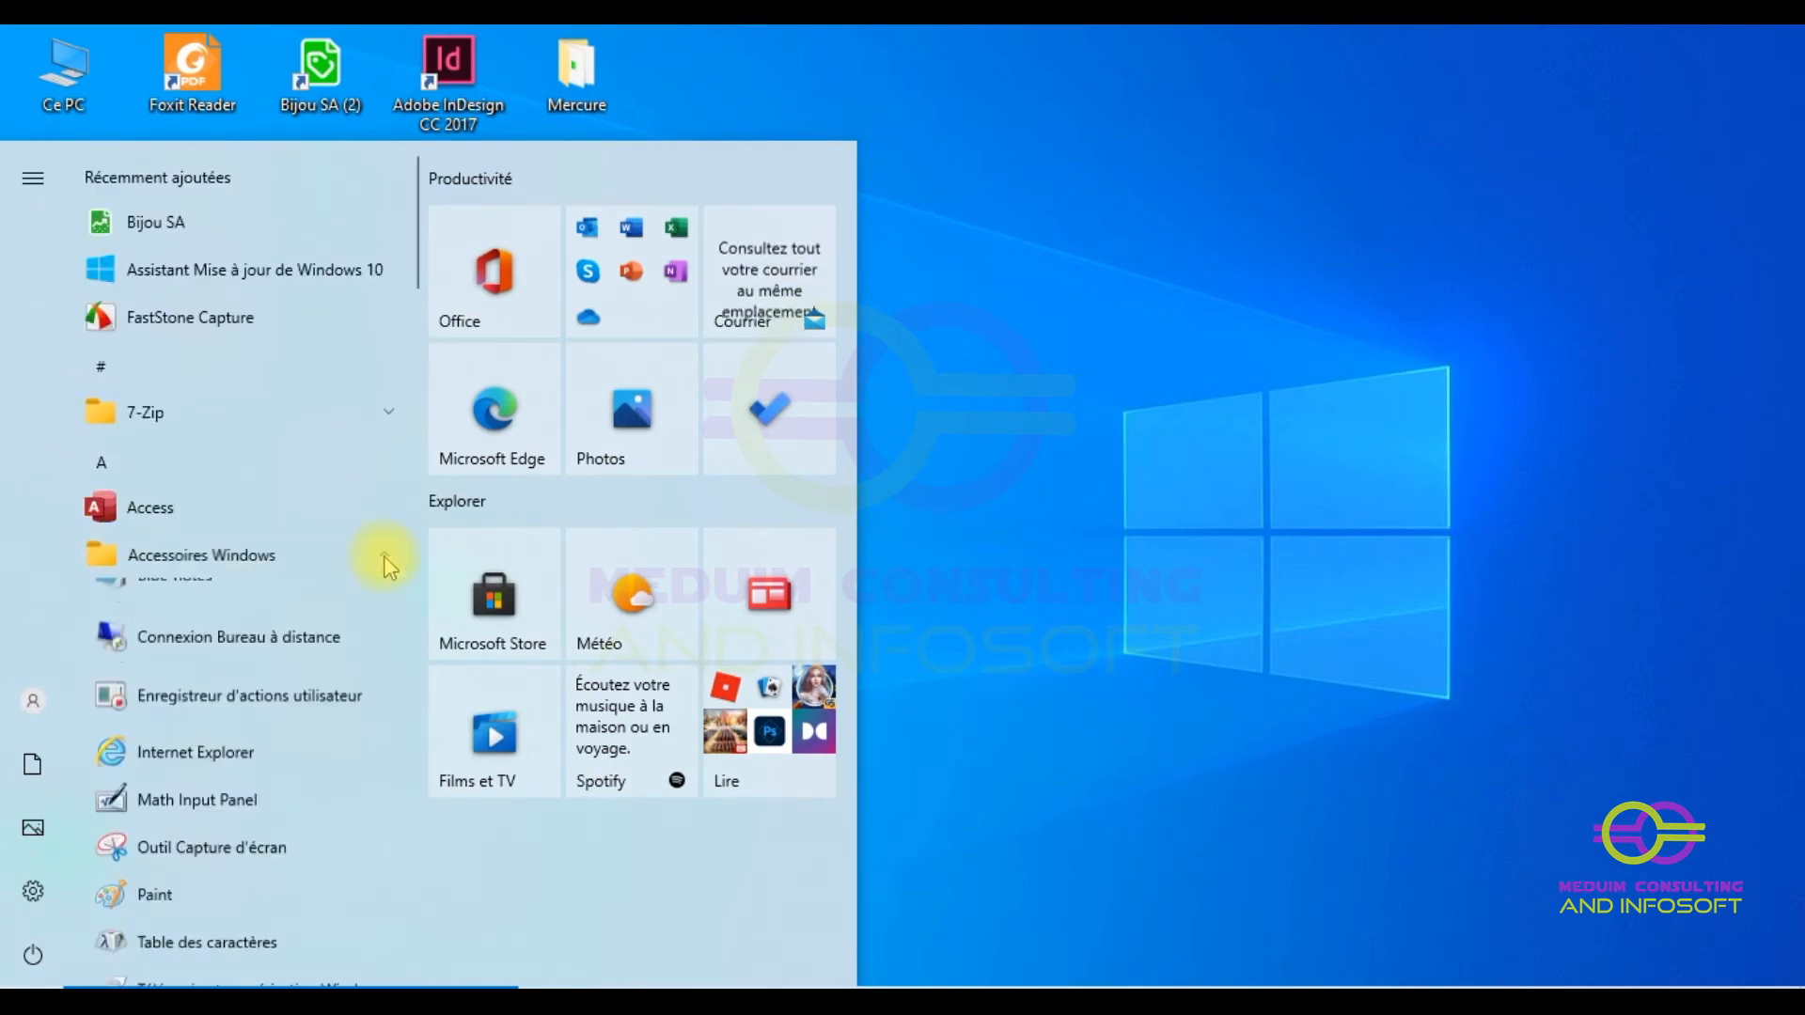
scroll(367, 630, "down", 5)
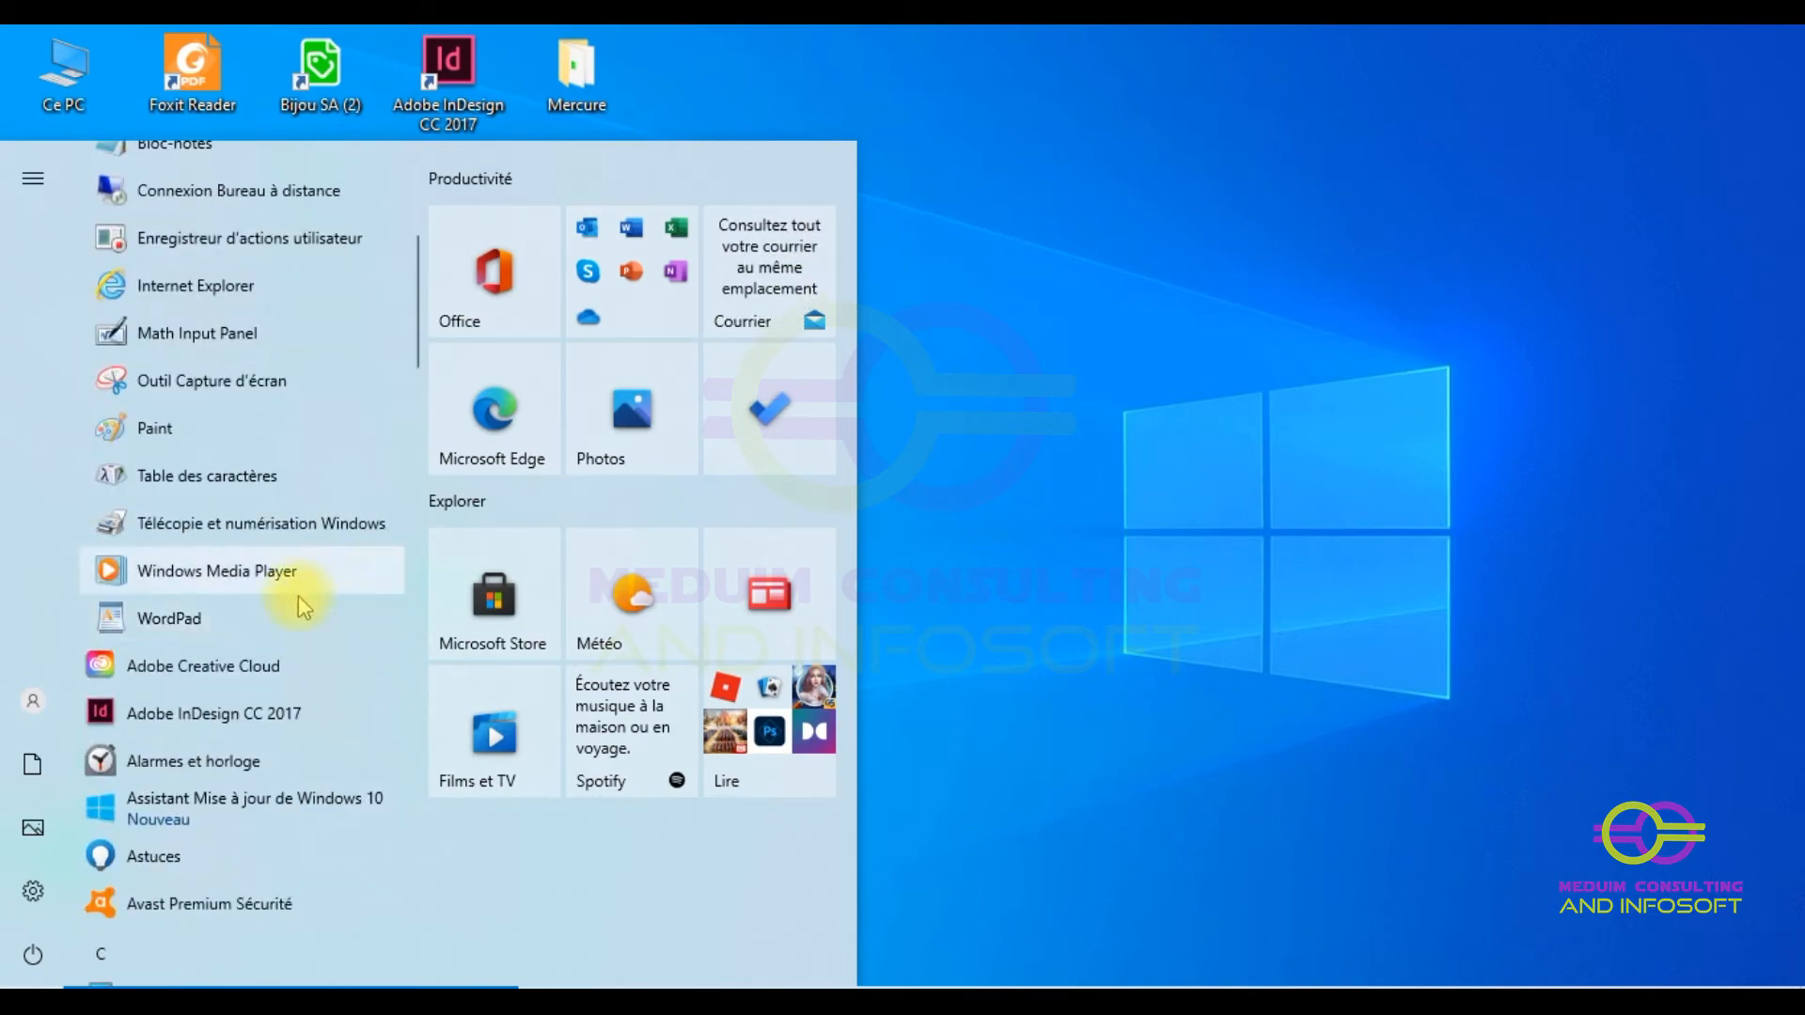
left_click(153, 616)
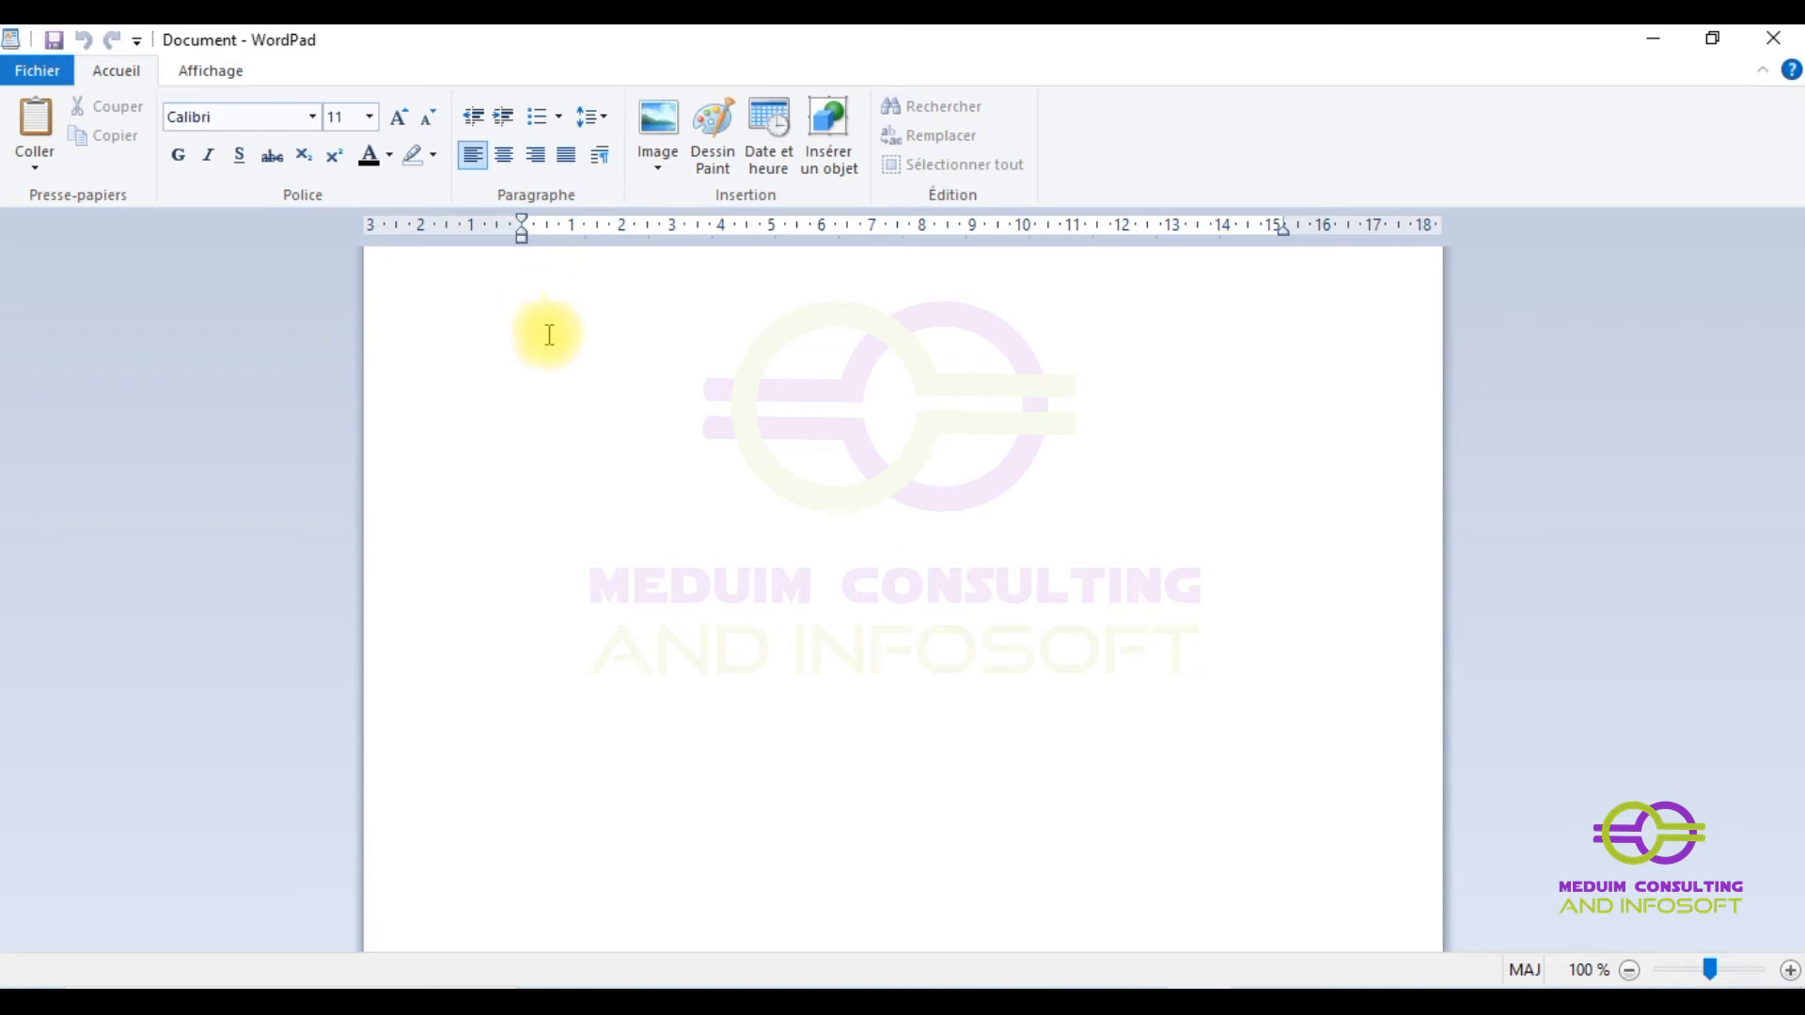
- Paste the chart of accounts into WordPad, then close it choosing Ne pas enregistrer
key("ctrl+v")
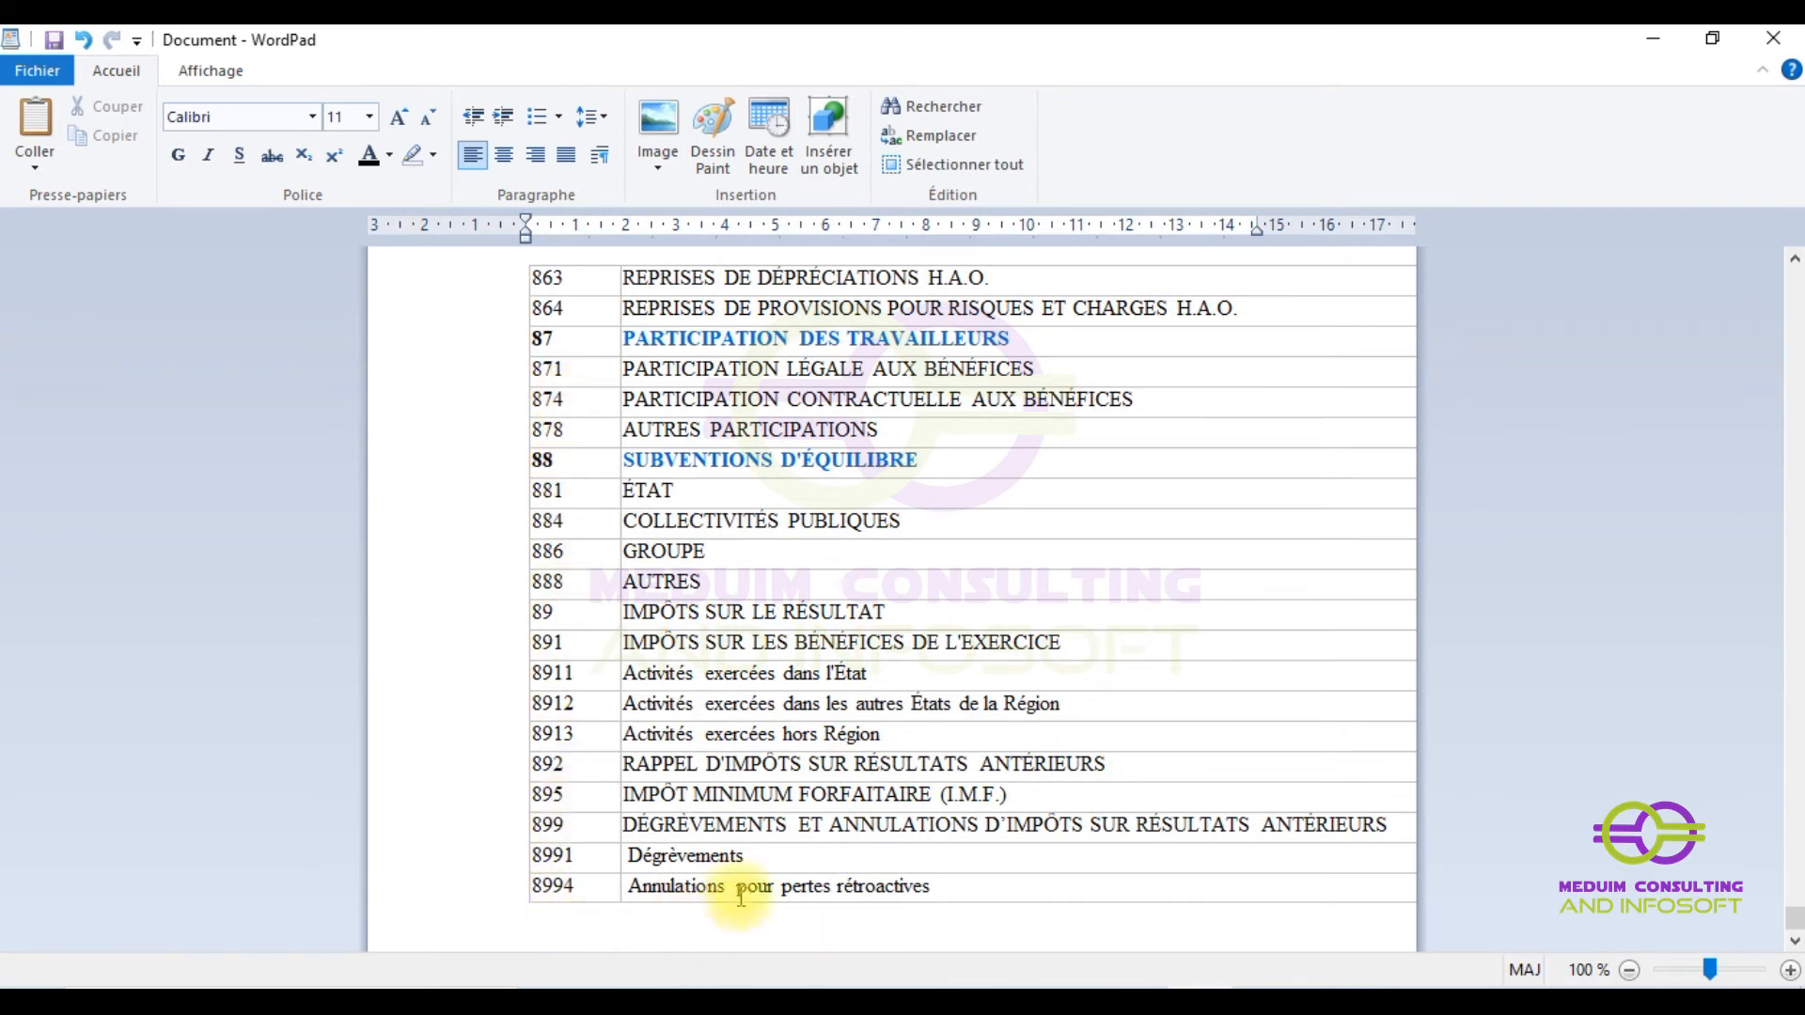
left_click(633, 907)
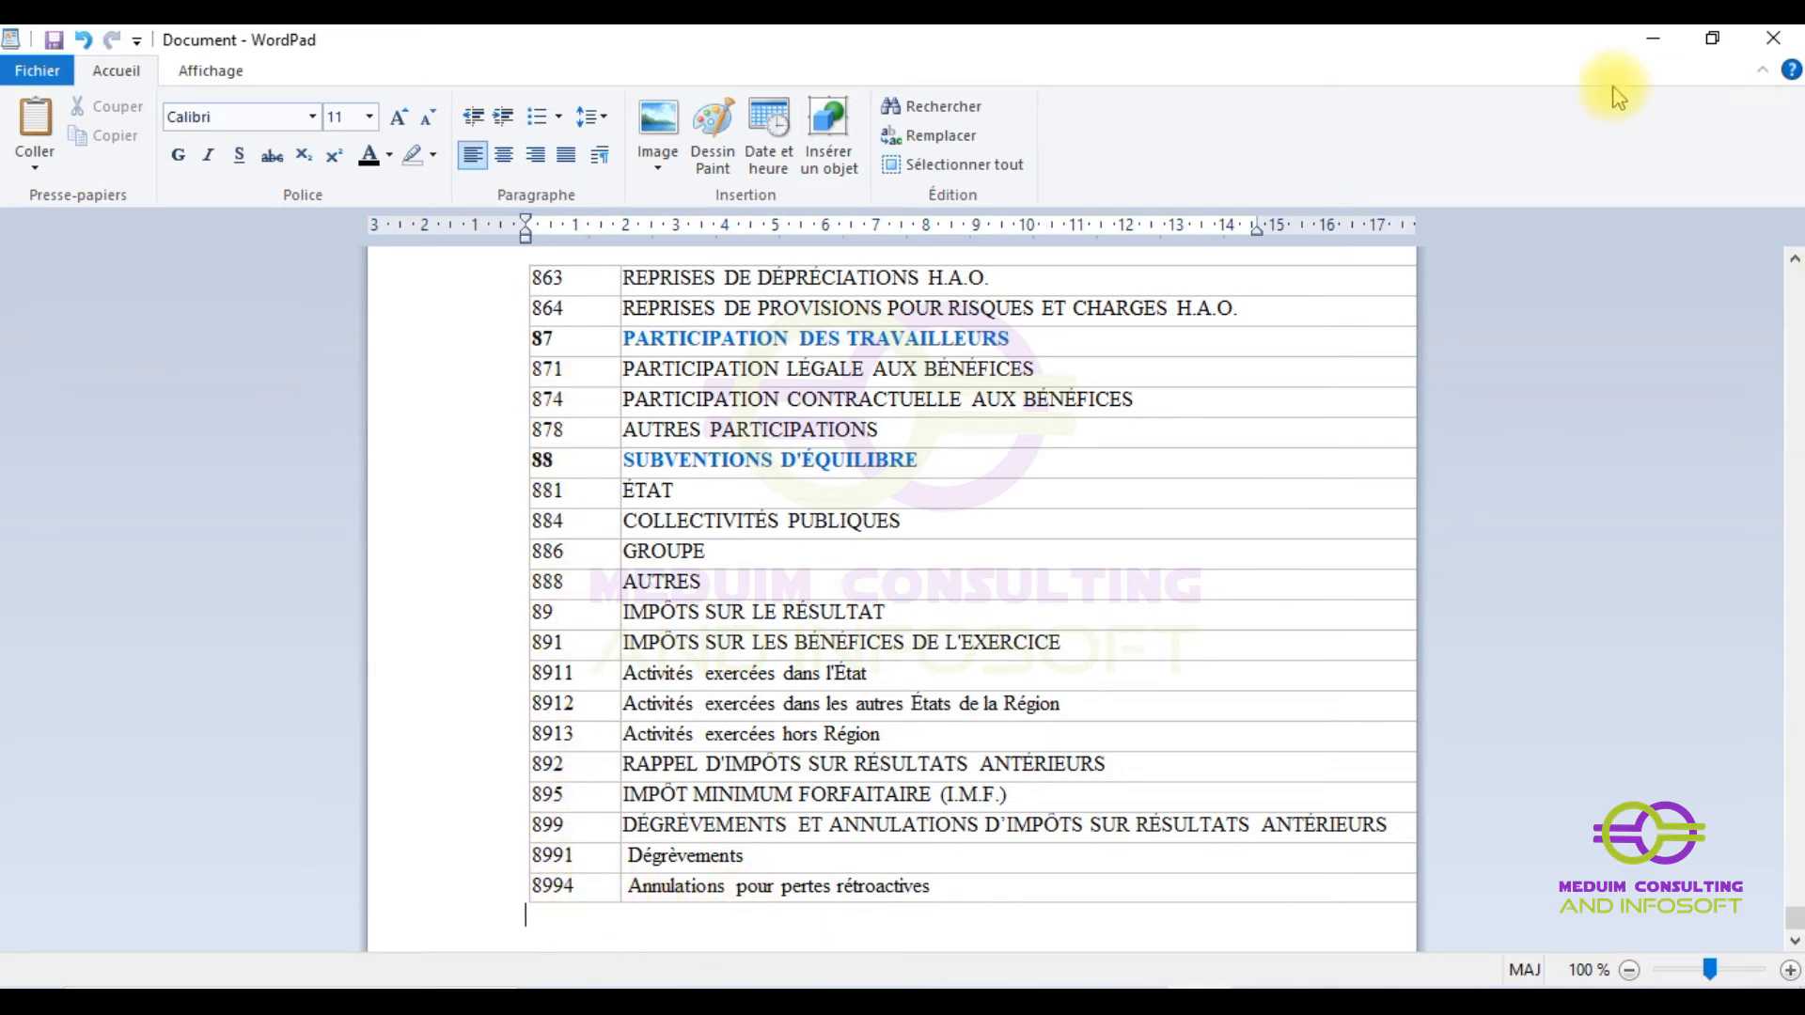
left_click(1795, 38)
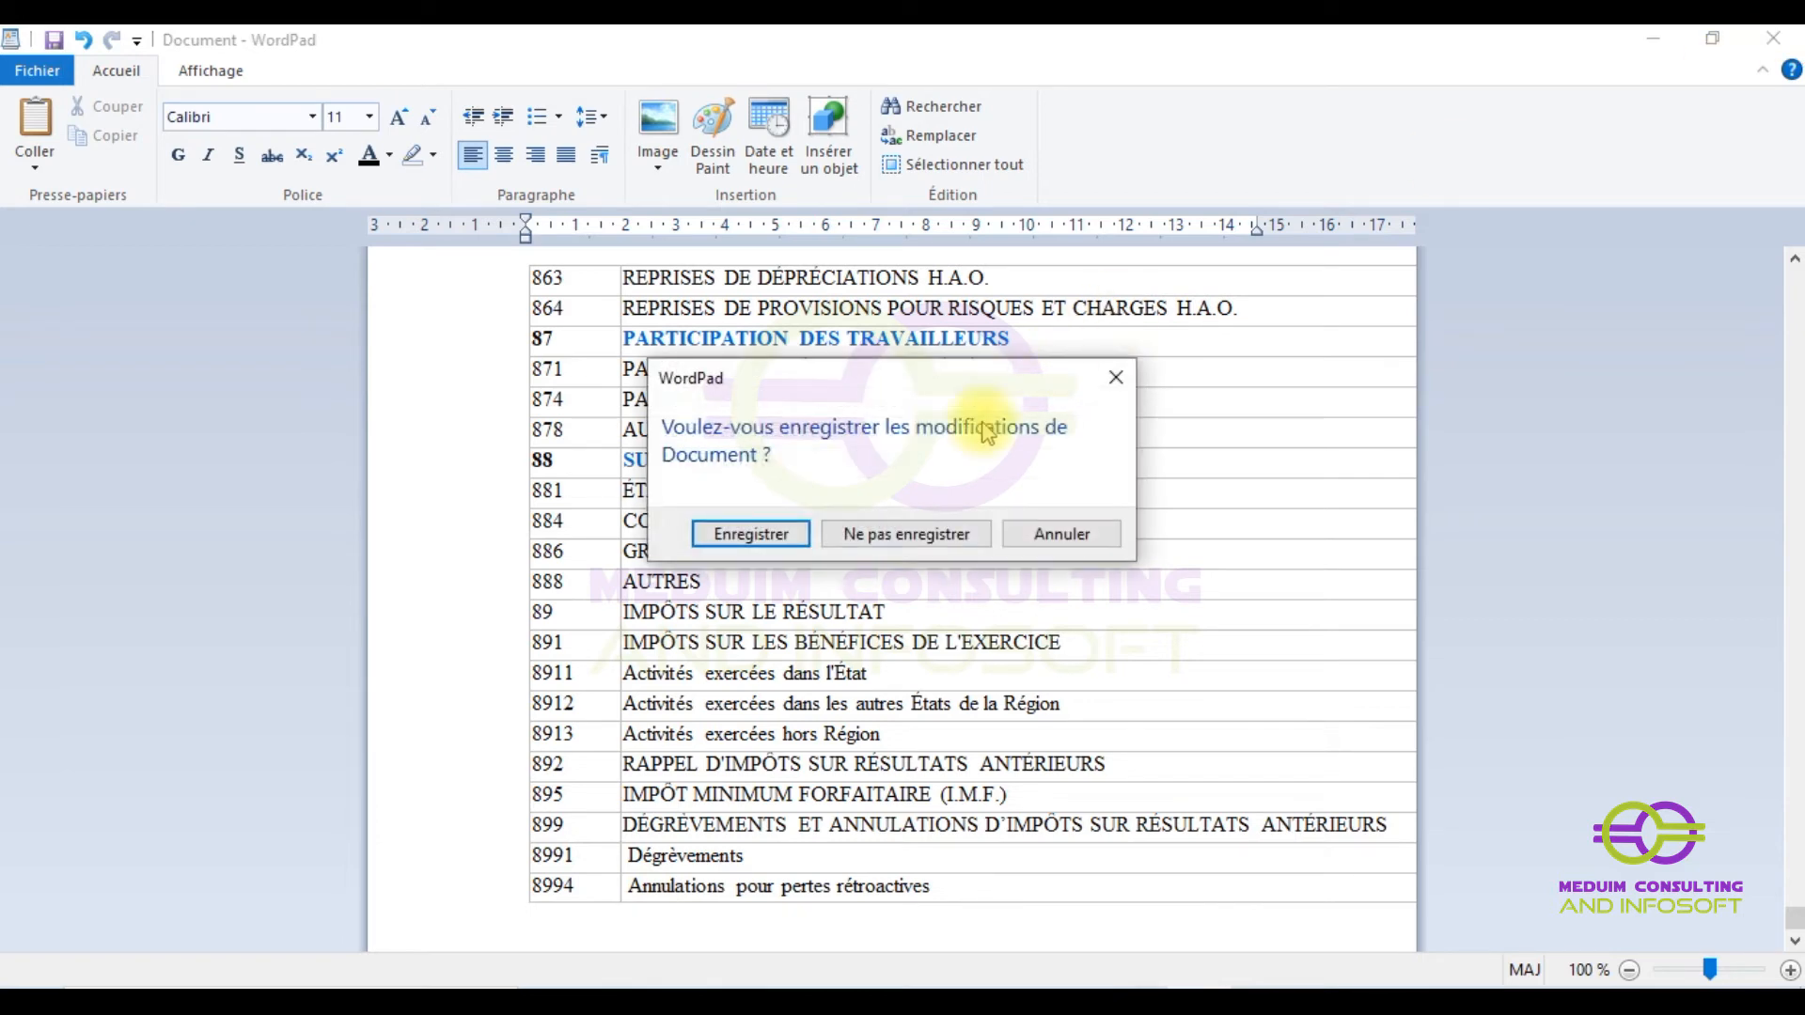
left_click(893, 538)
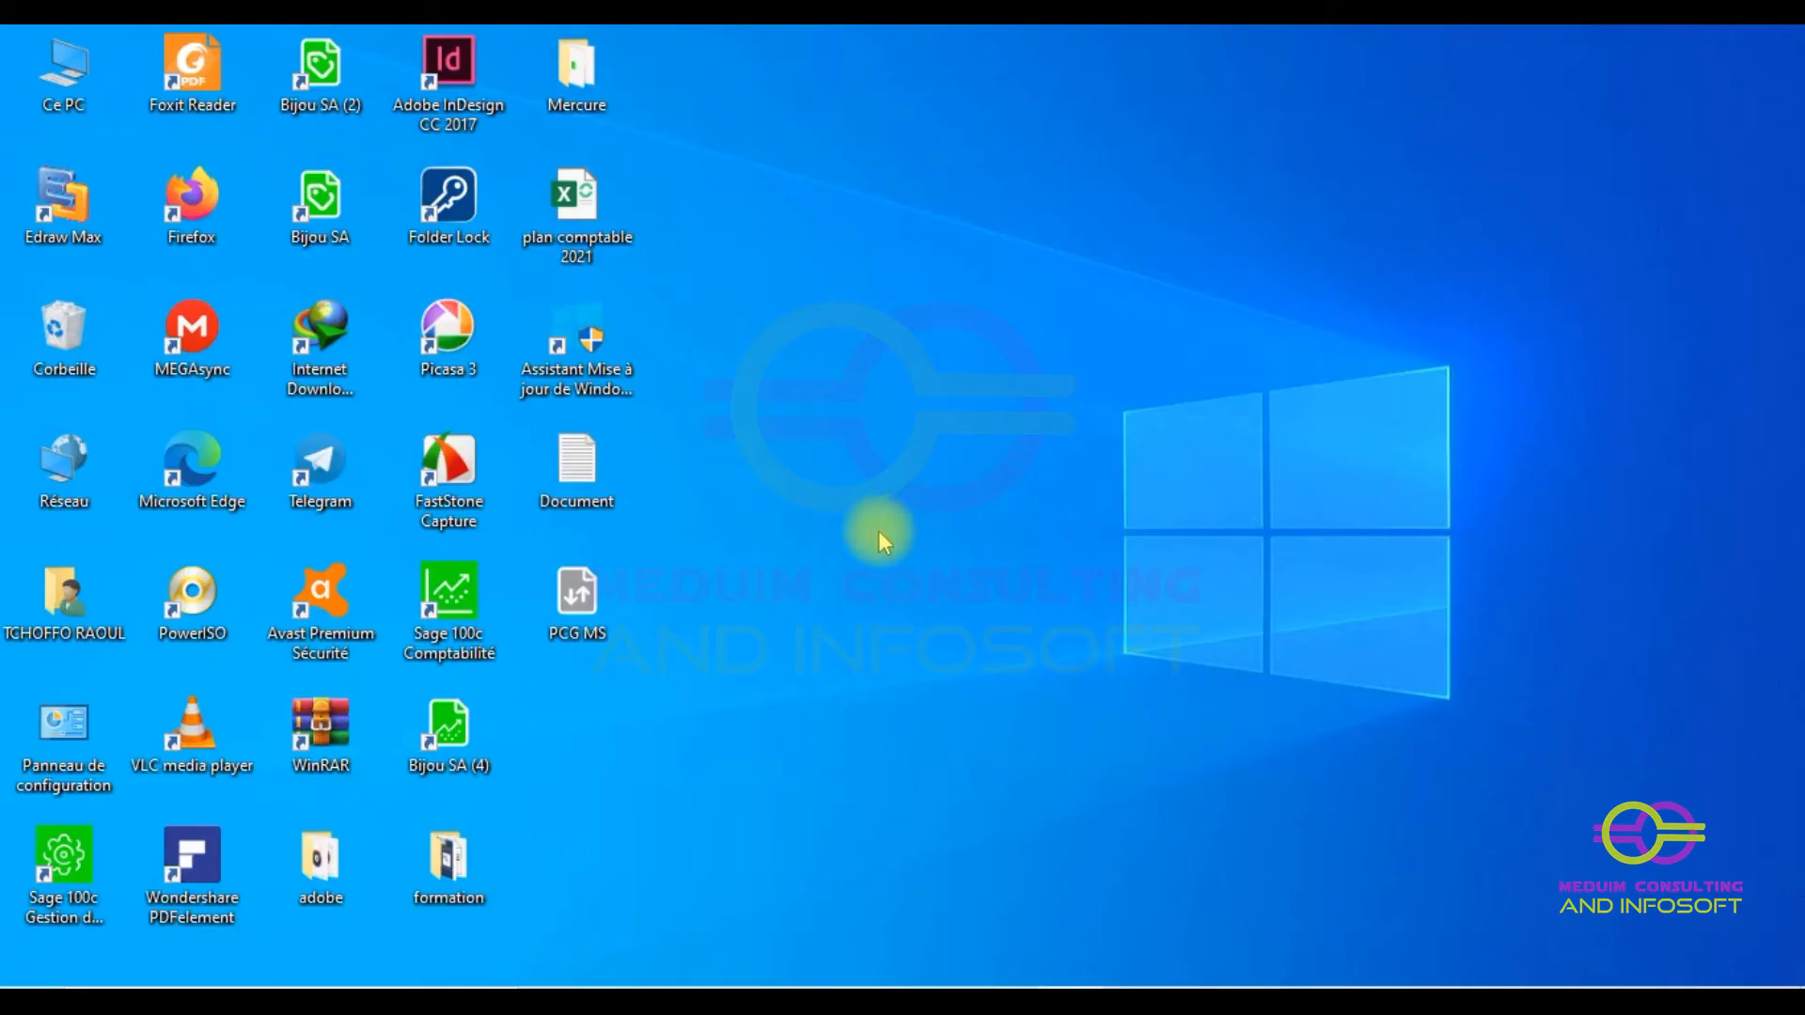
- Create a desktop text document named 'ESSAIE MS1' and open it in Notepad
right_click(786, 481)
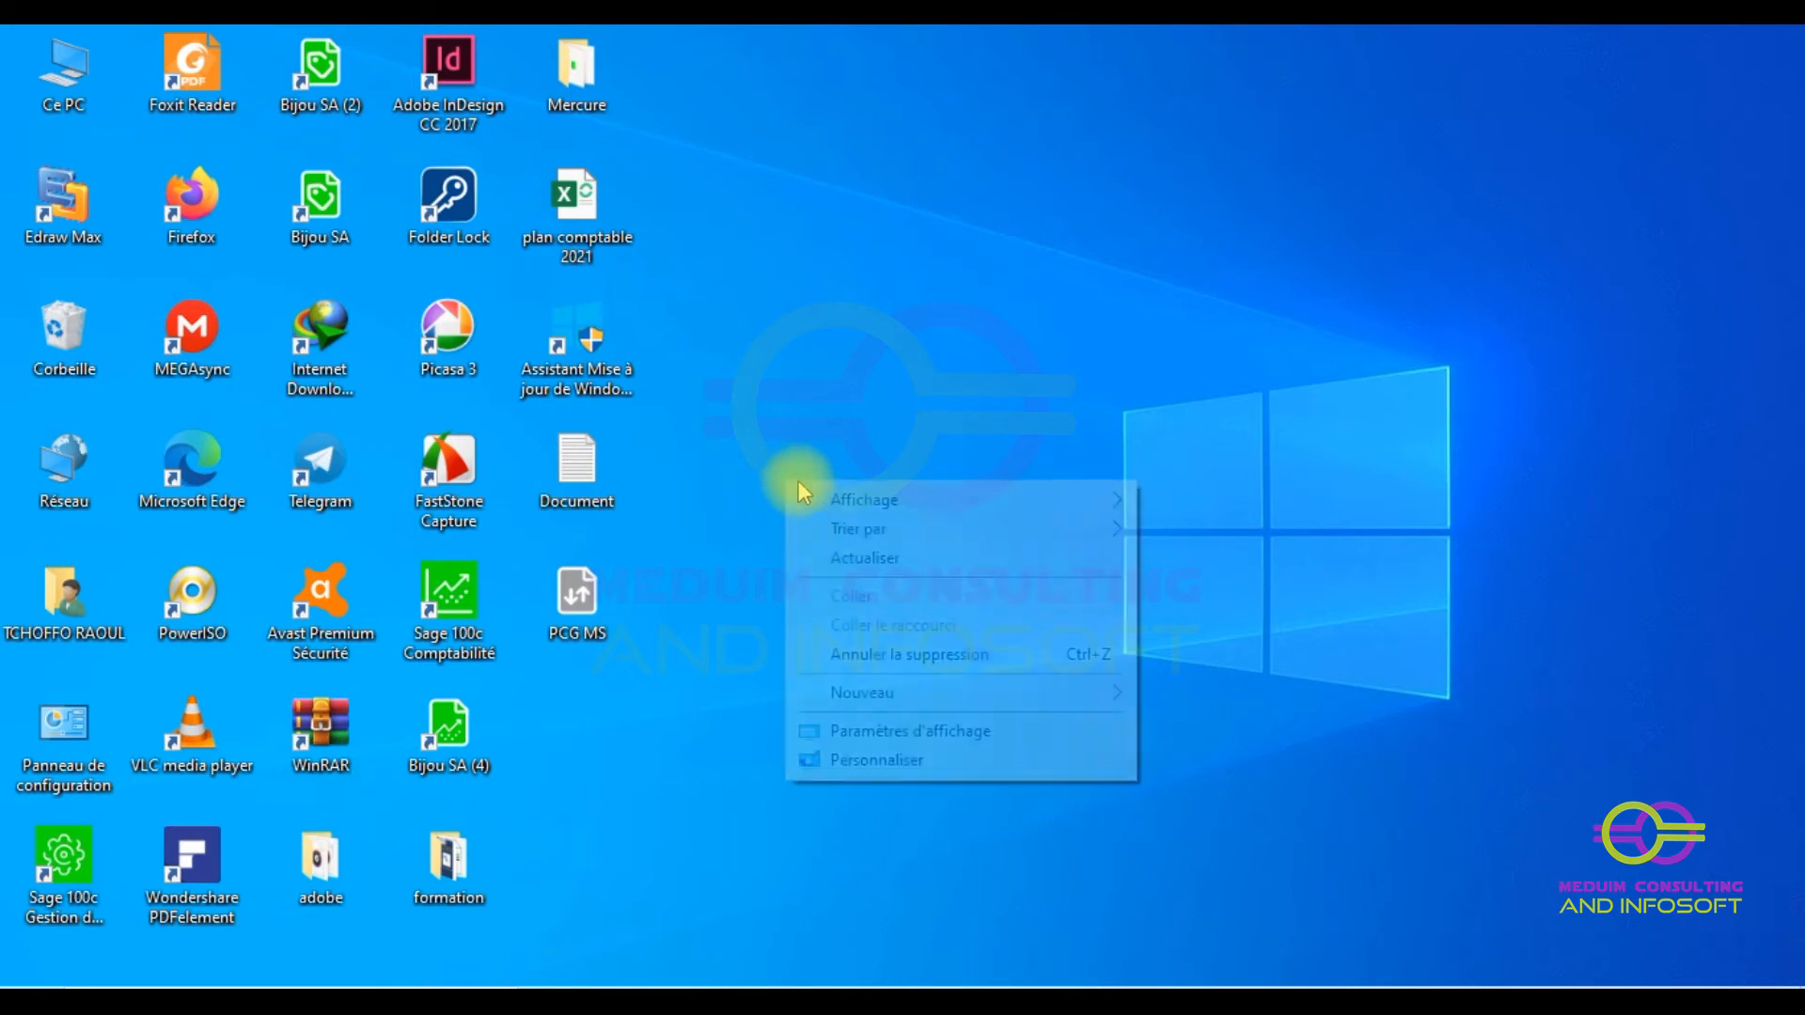
mouse_move(917, 692)
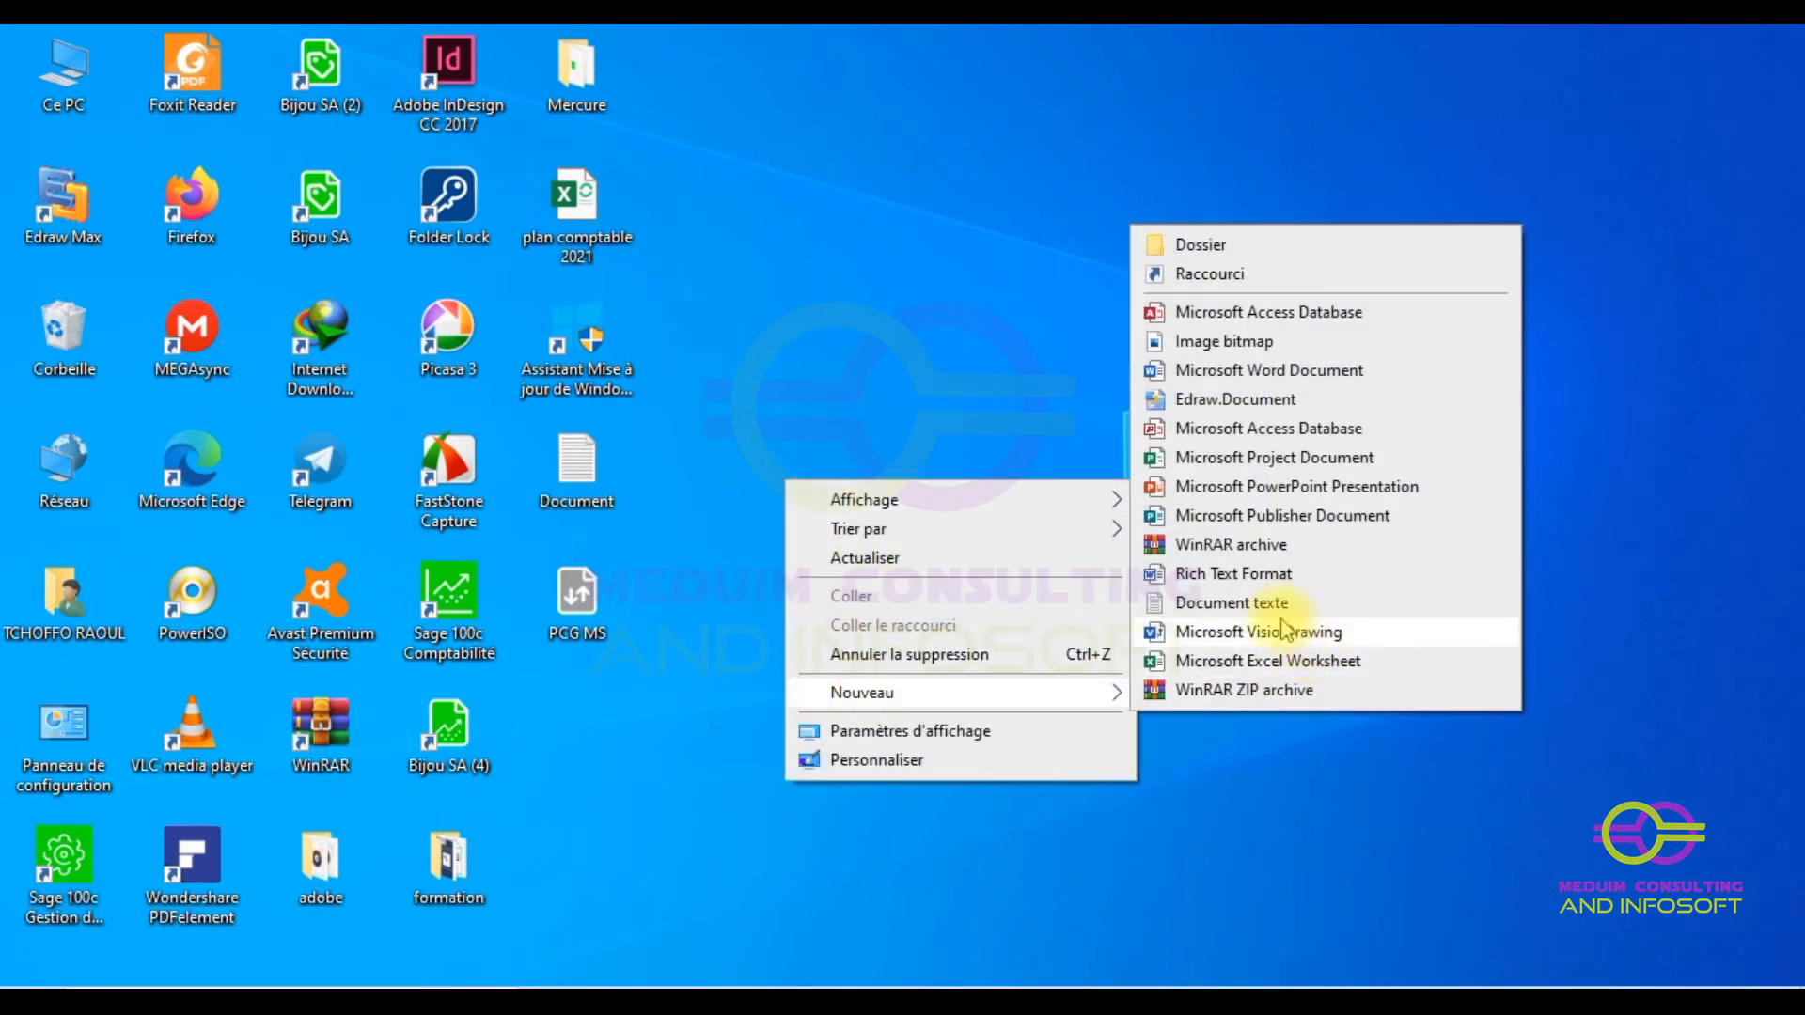
left_click(1232, 610)
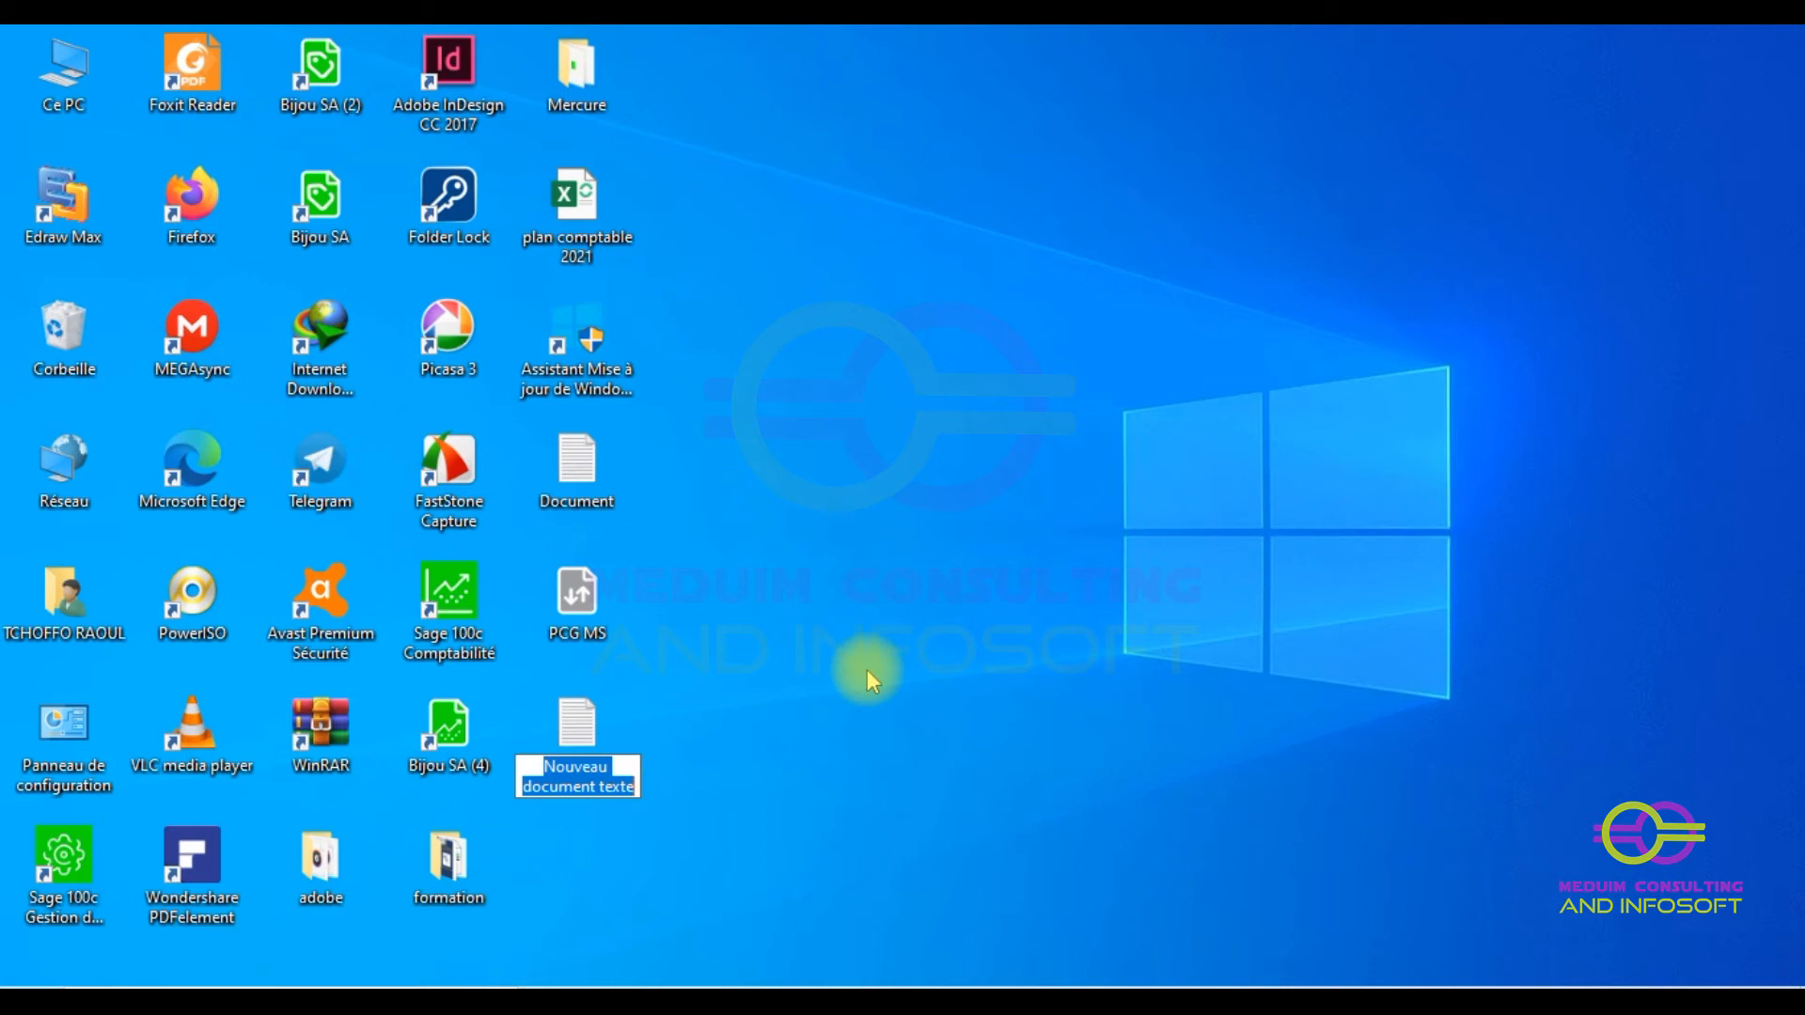
type("ESSAI")
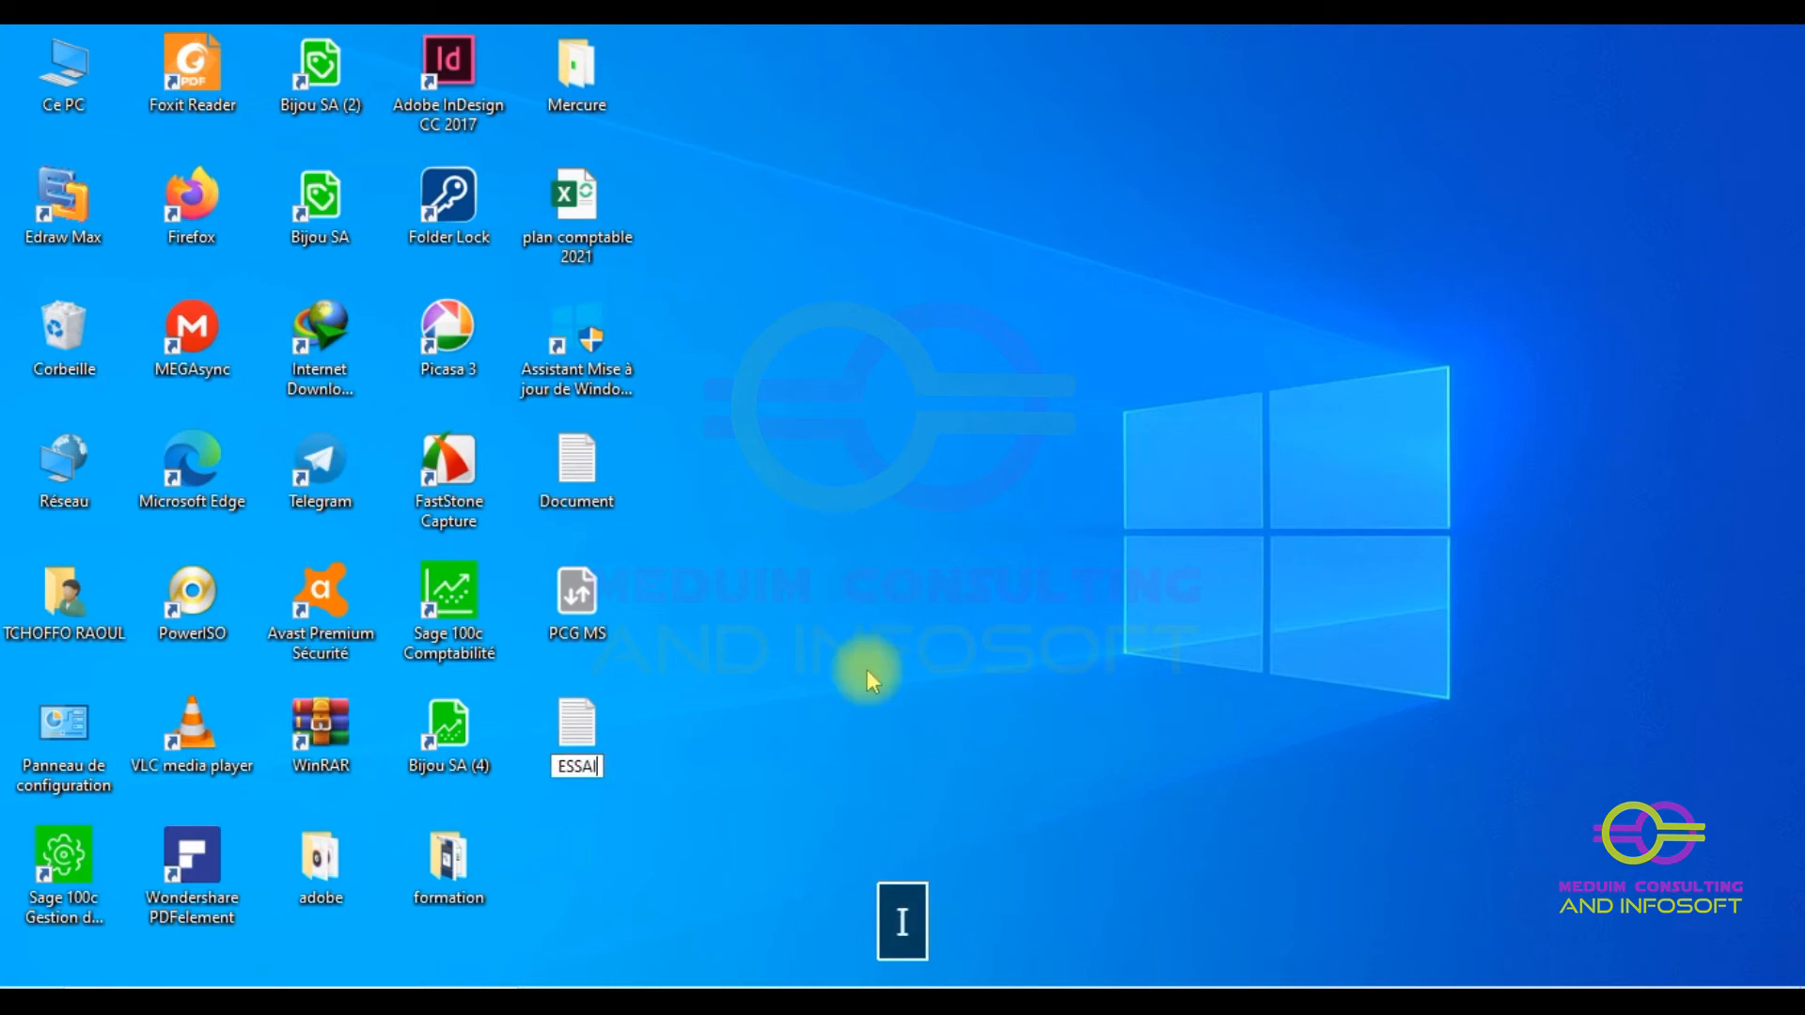
type("E MS")
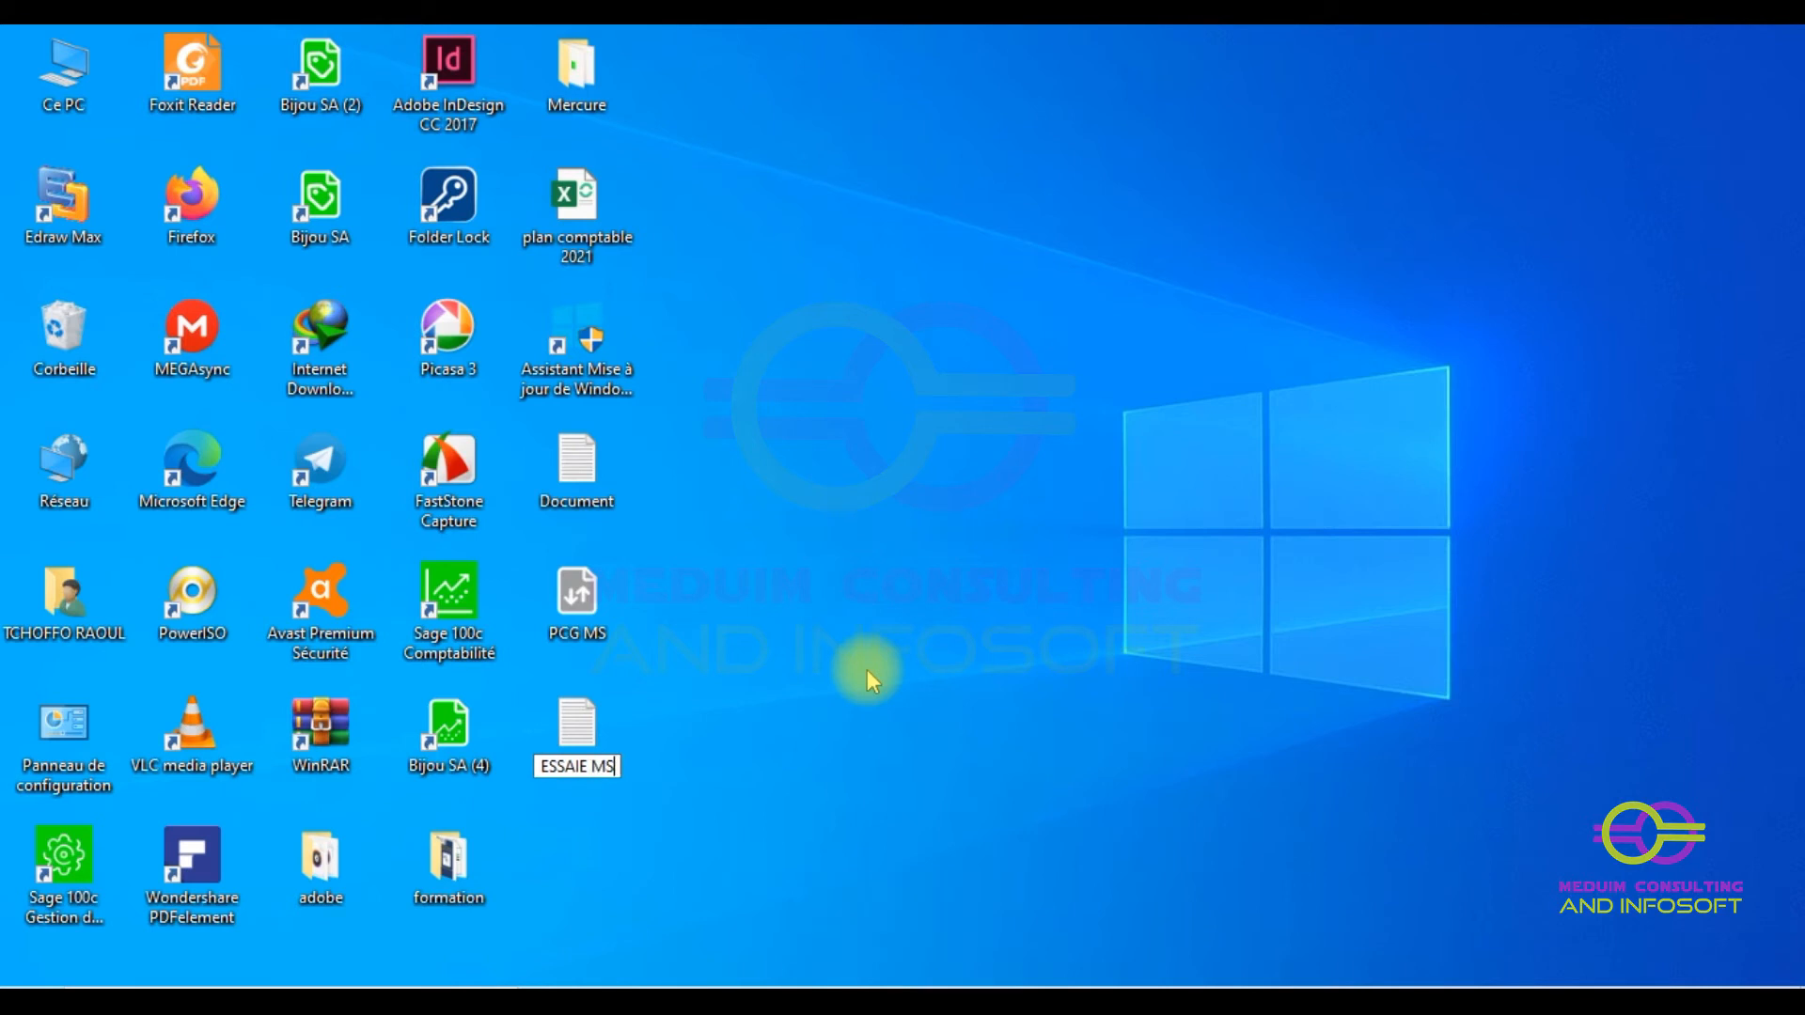
type("1")
key("Return")
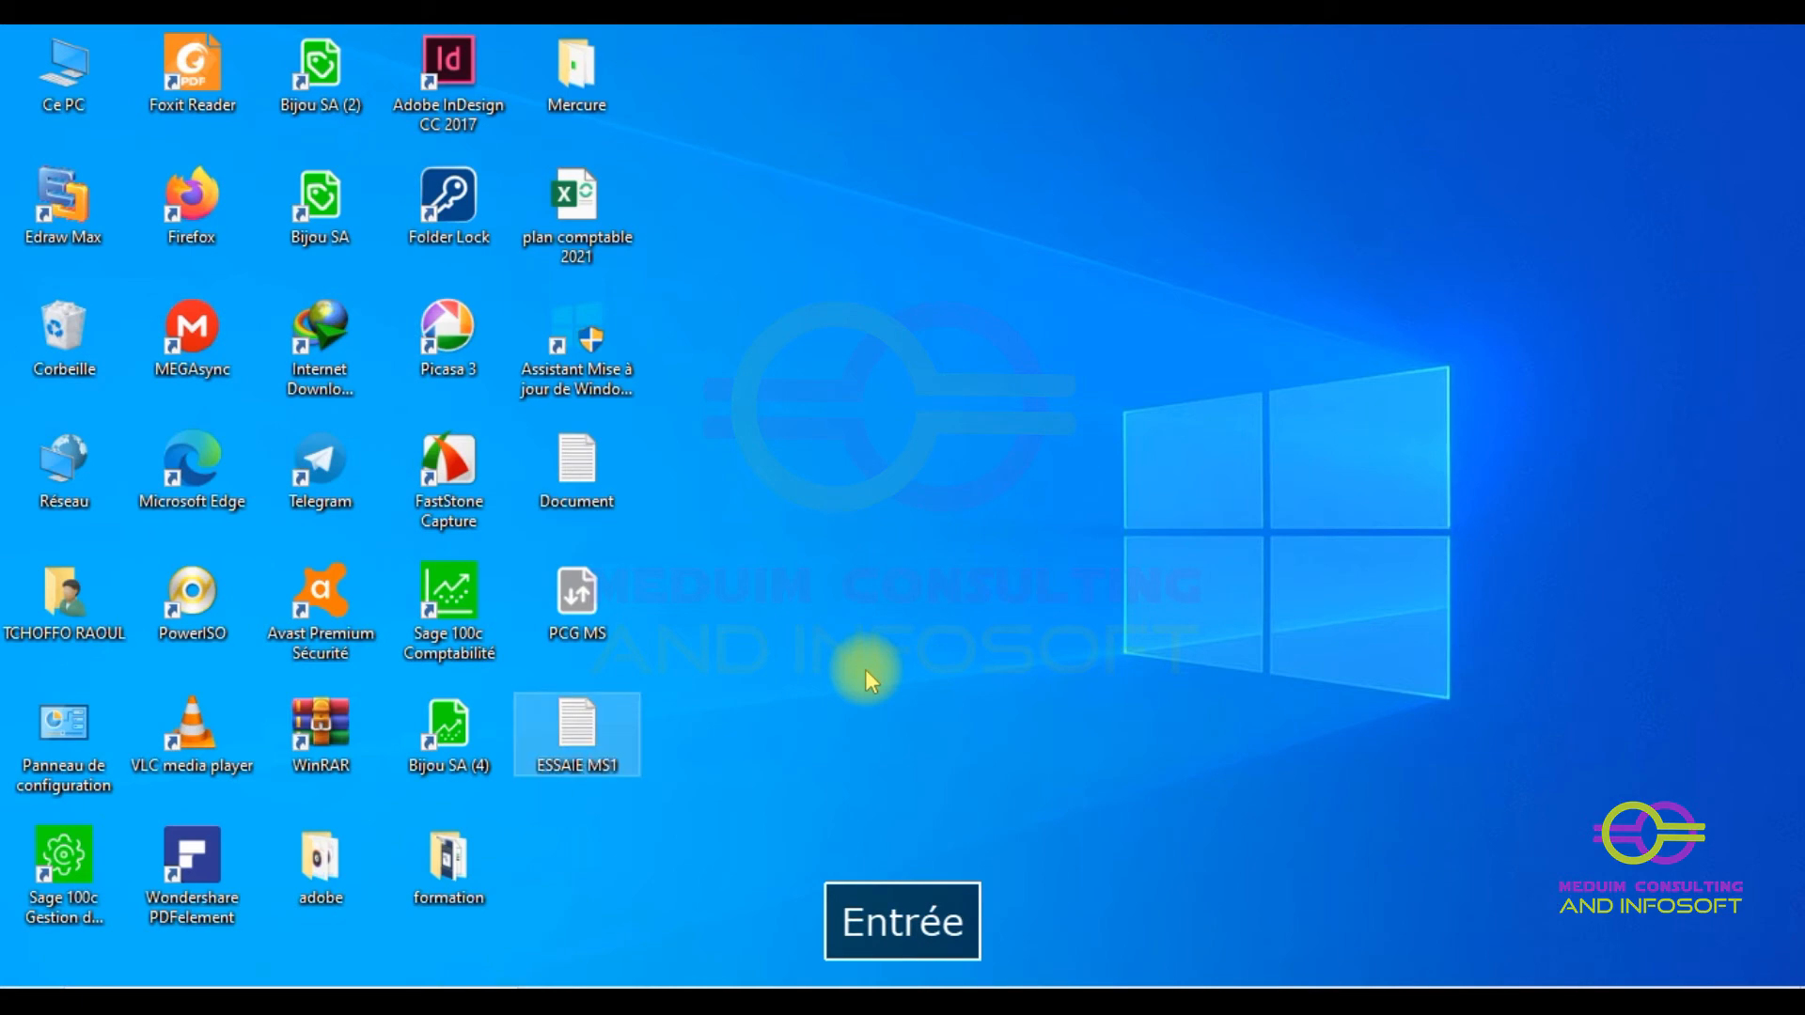
left_click(588, 739)
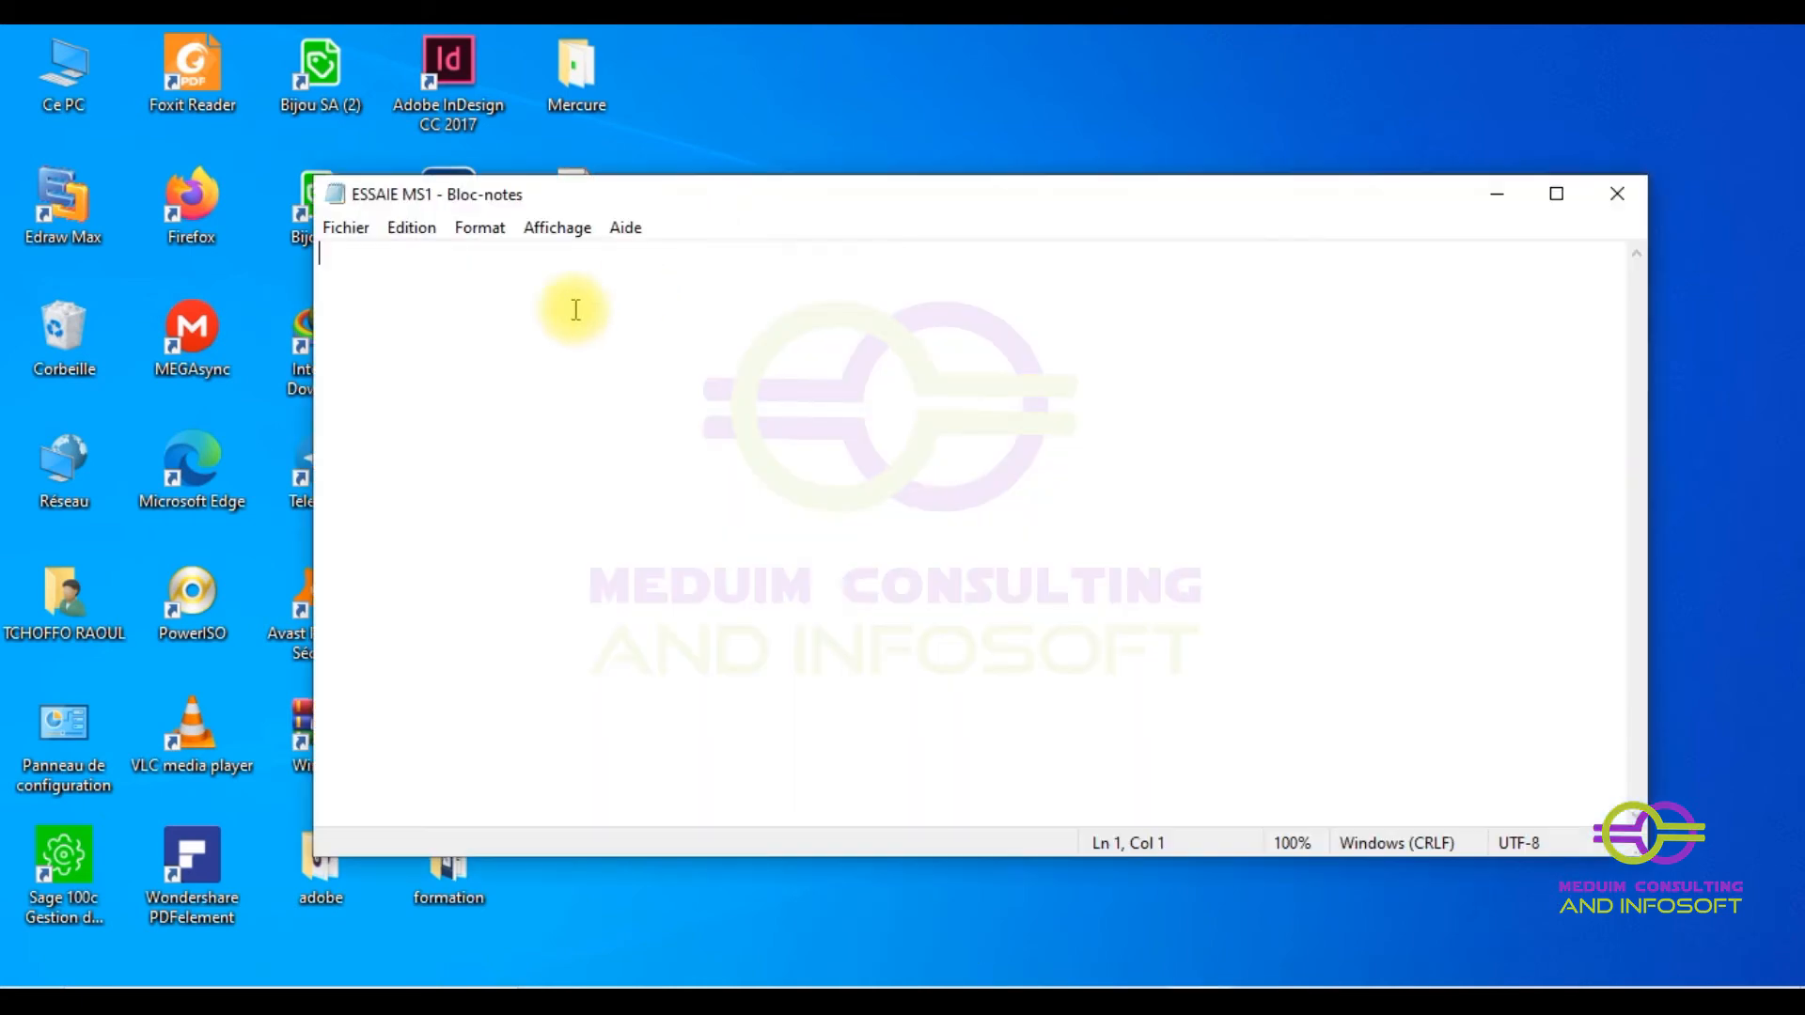
- Paste the chart of accounts into ESSAIE MS1, return to the top, and select the tab after 10
left_click(446, 301)
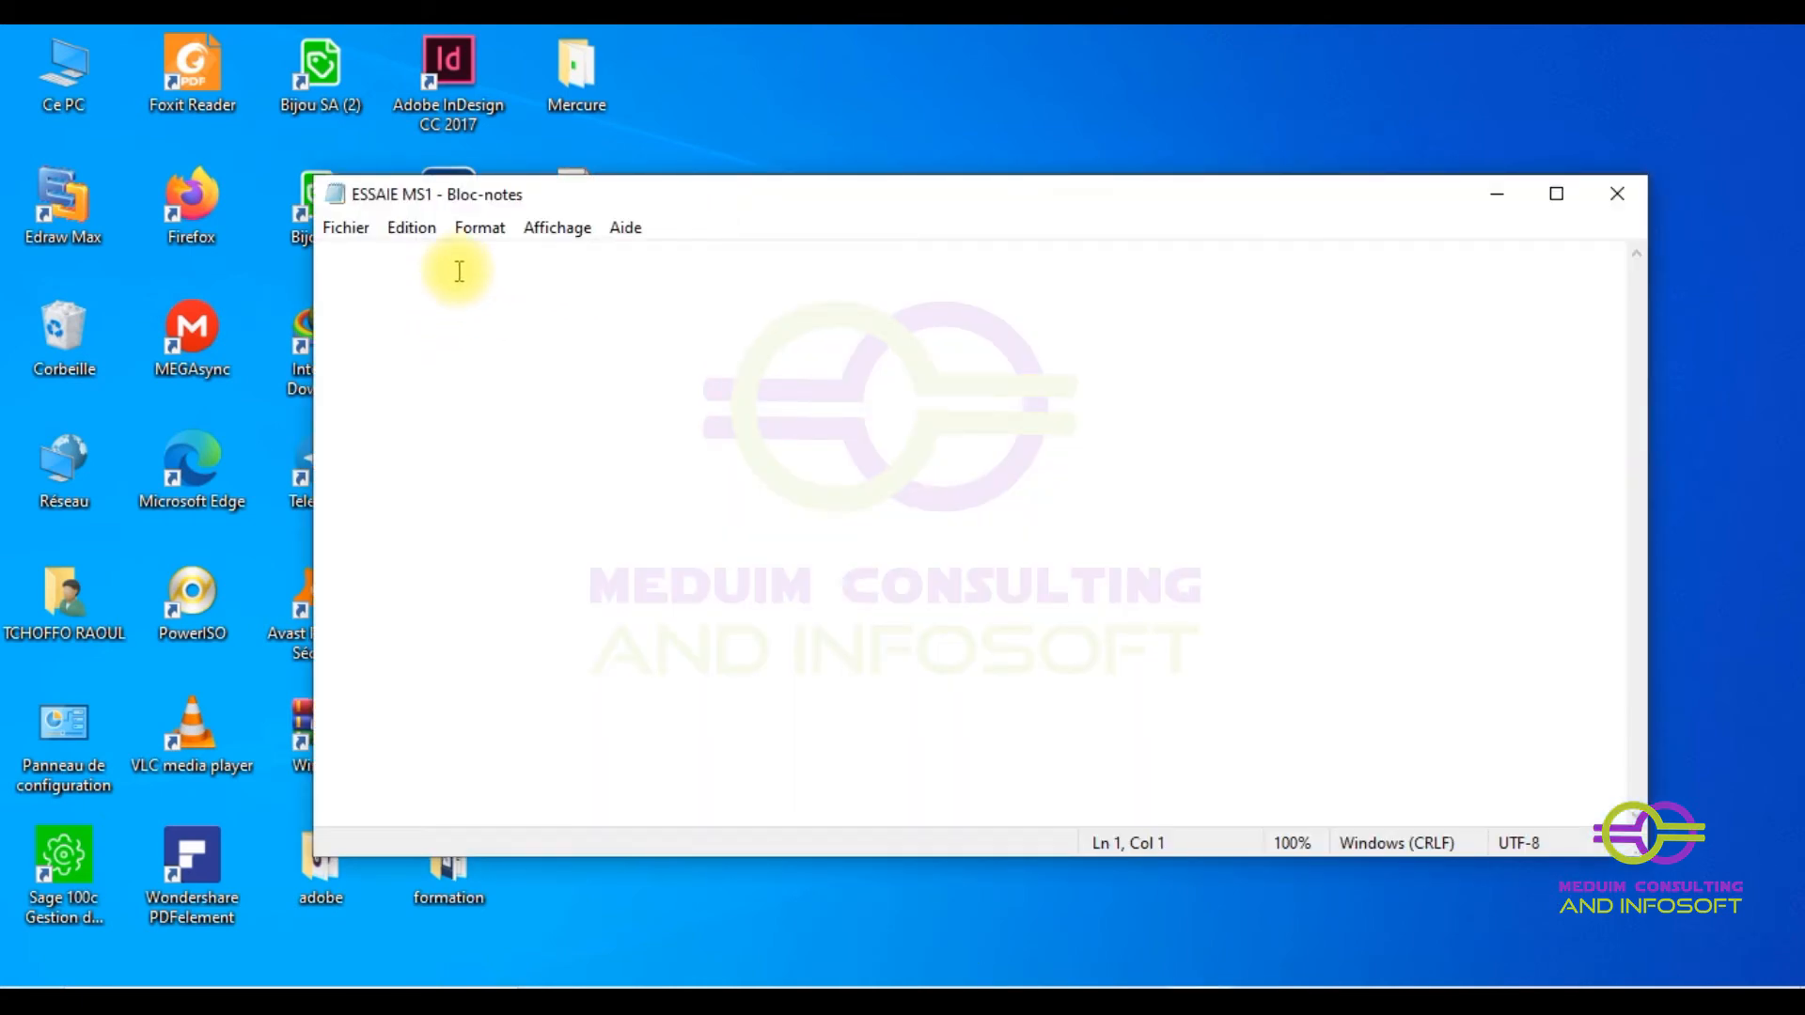
key("ctrl+v")
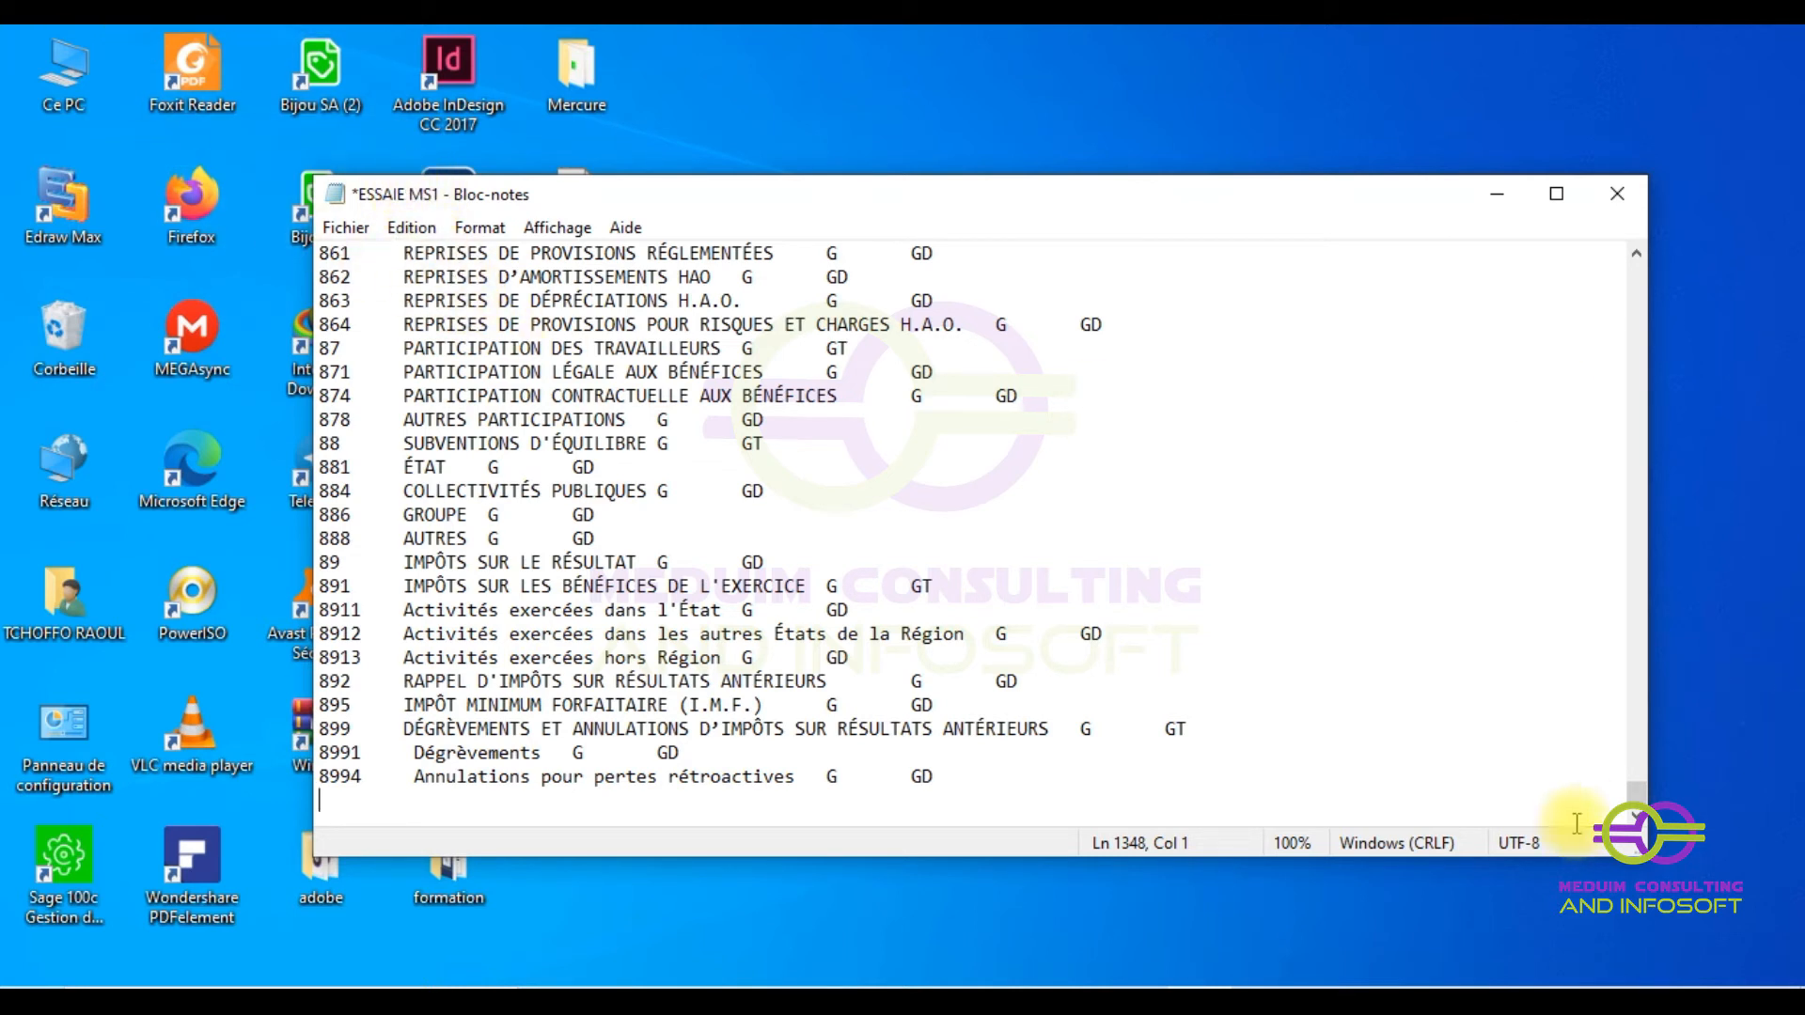
left_click_drag(1636, 792, 1627, 272)
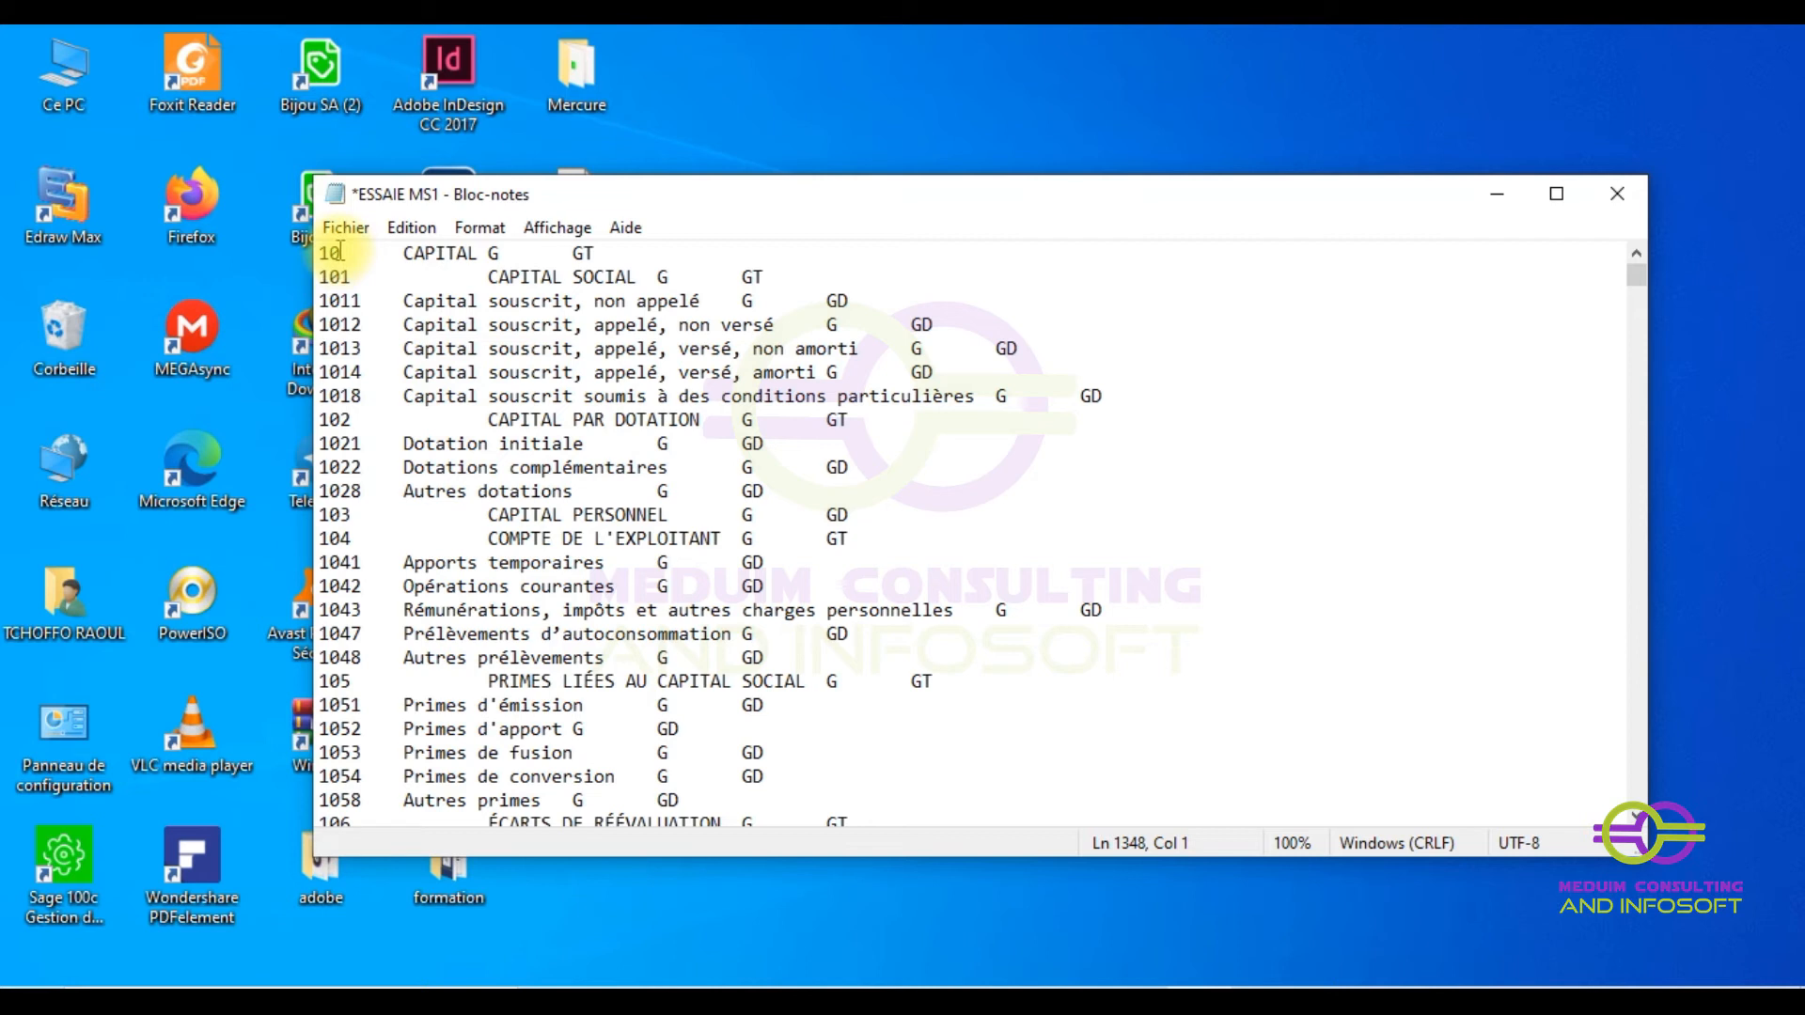
left_click_drag(341, 252, 381, 252)
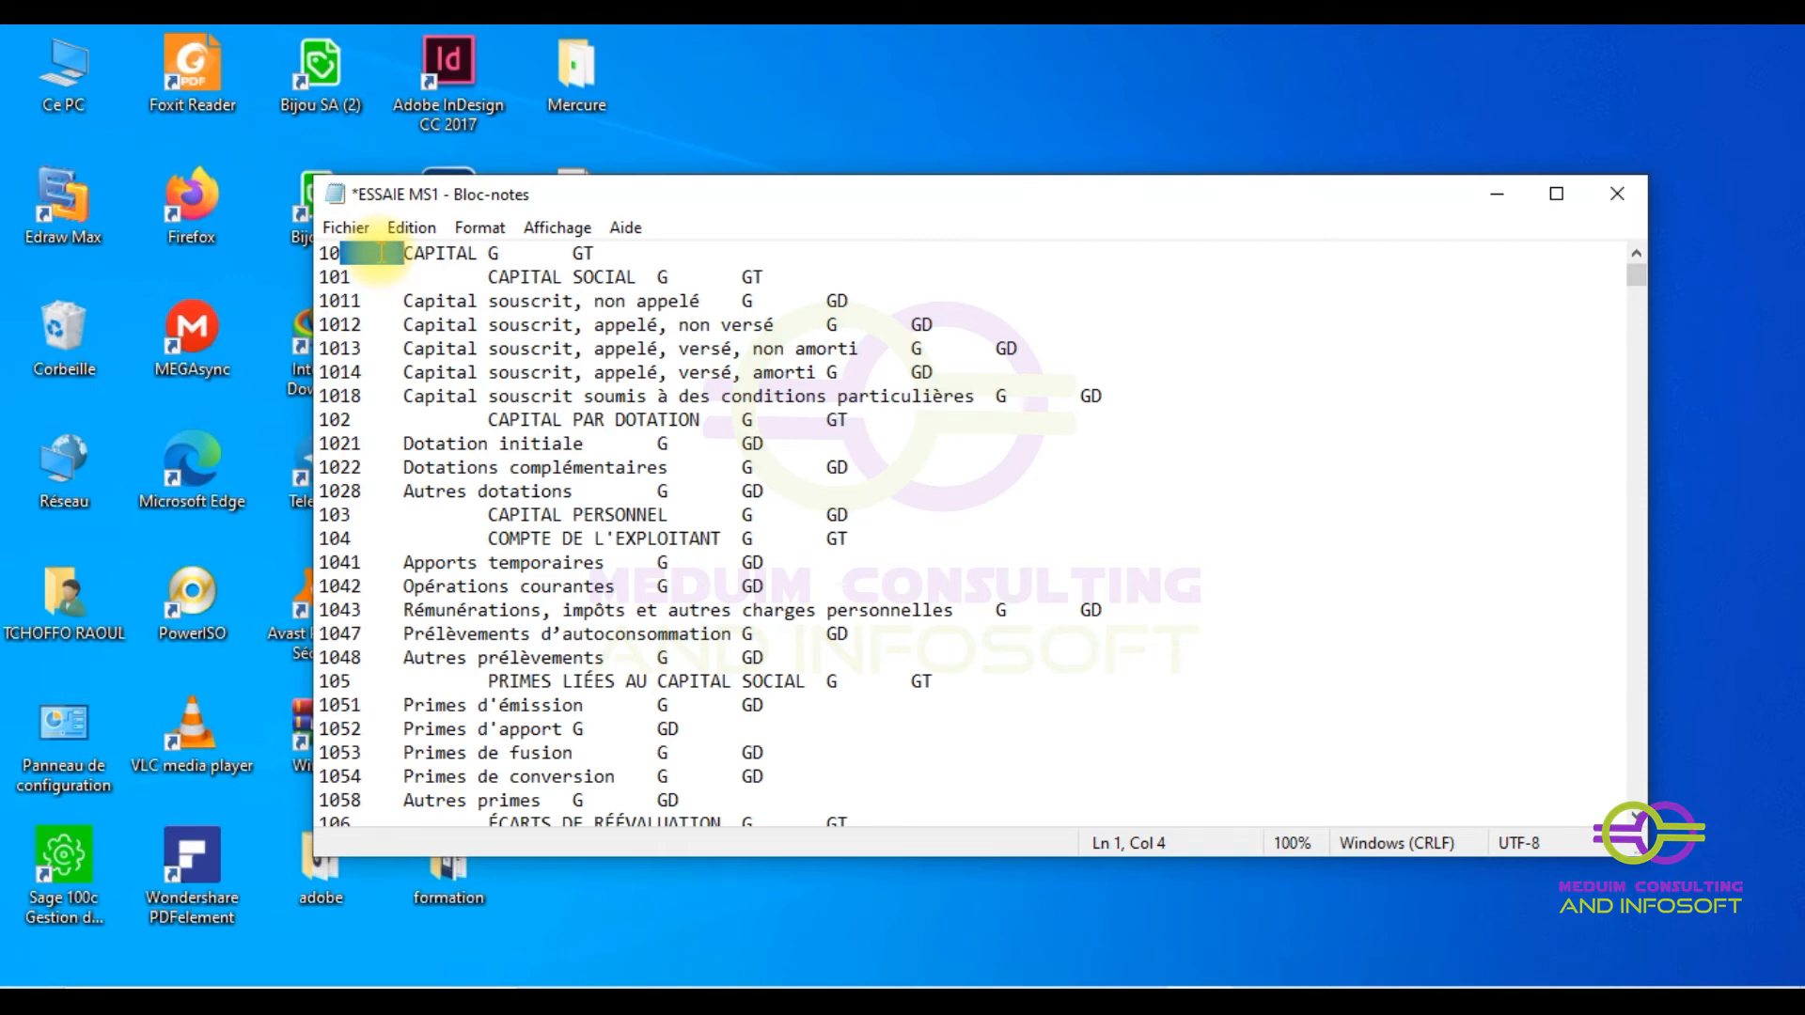
- Replace all tabs with ';' in ESSAIE MS1 using Notepad's Remplacer tout
key("ctrl+h")
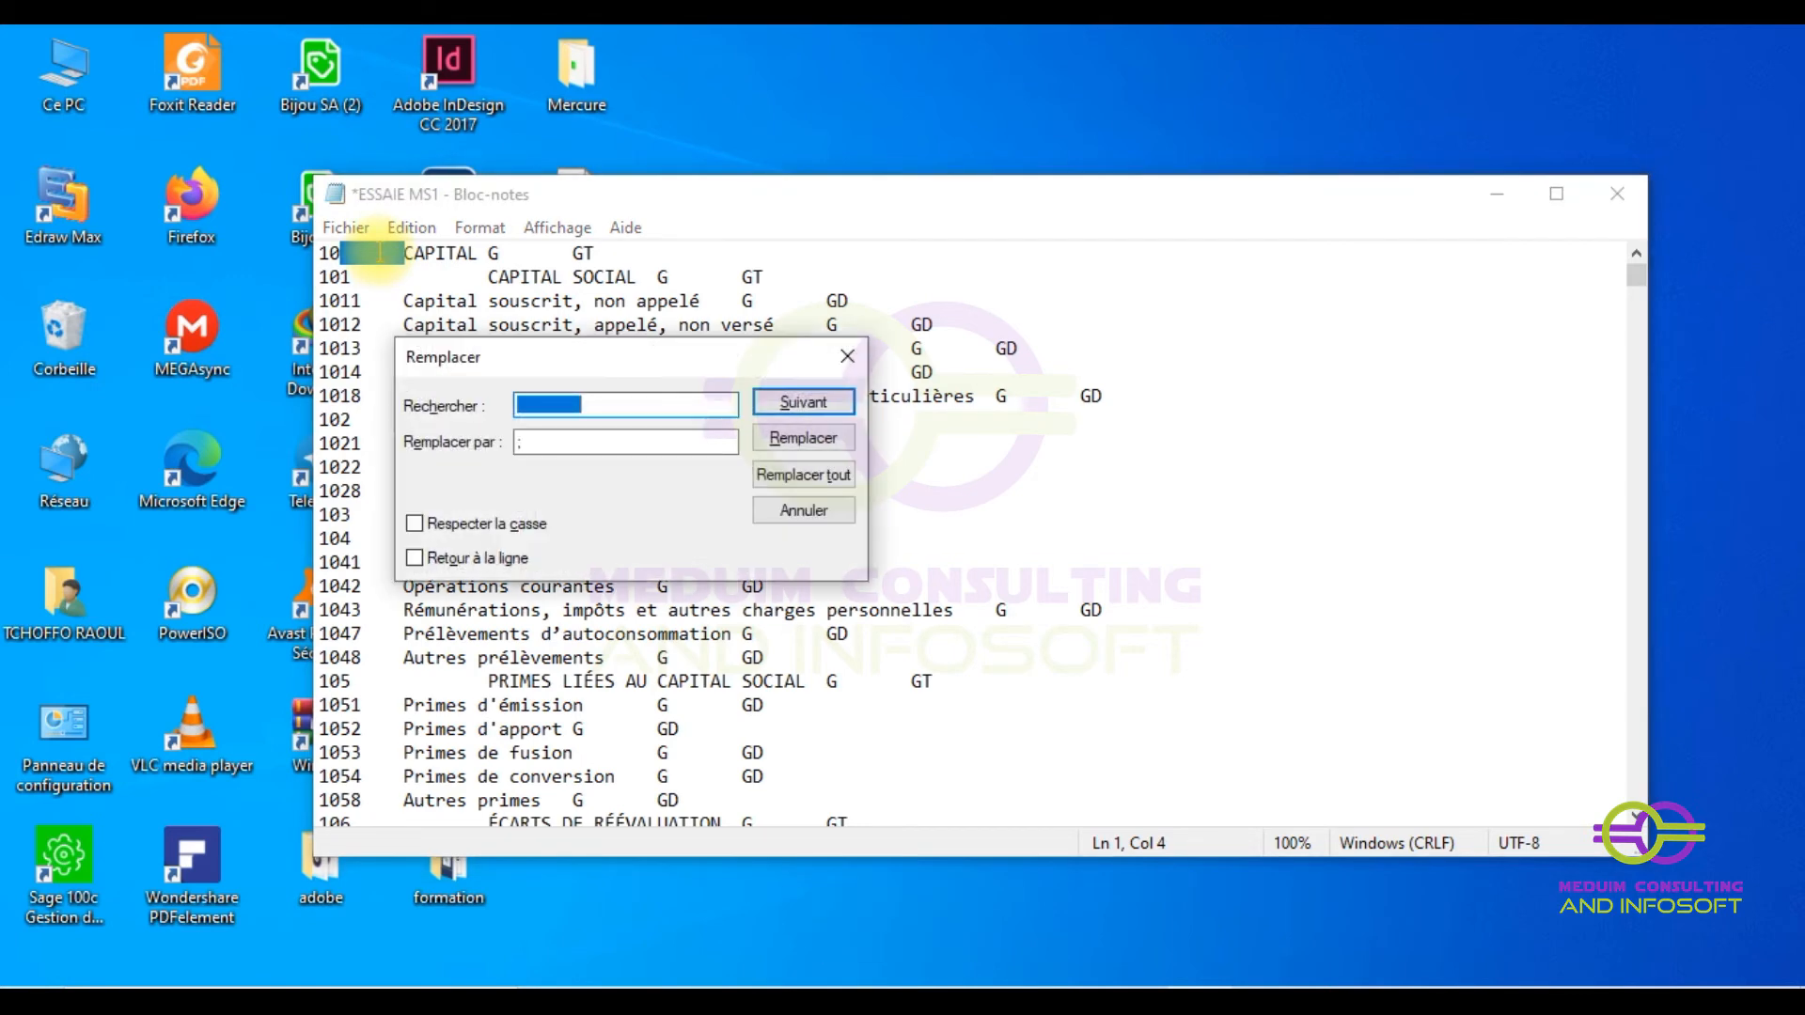
left_click(534, 441)
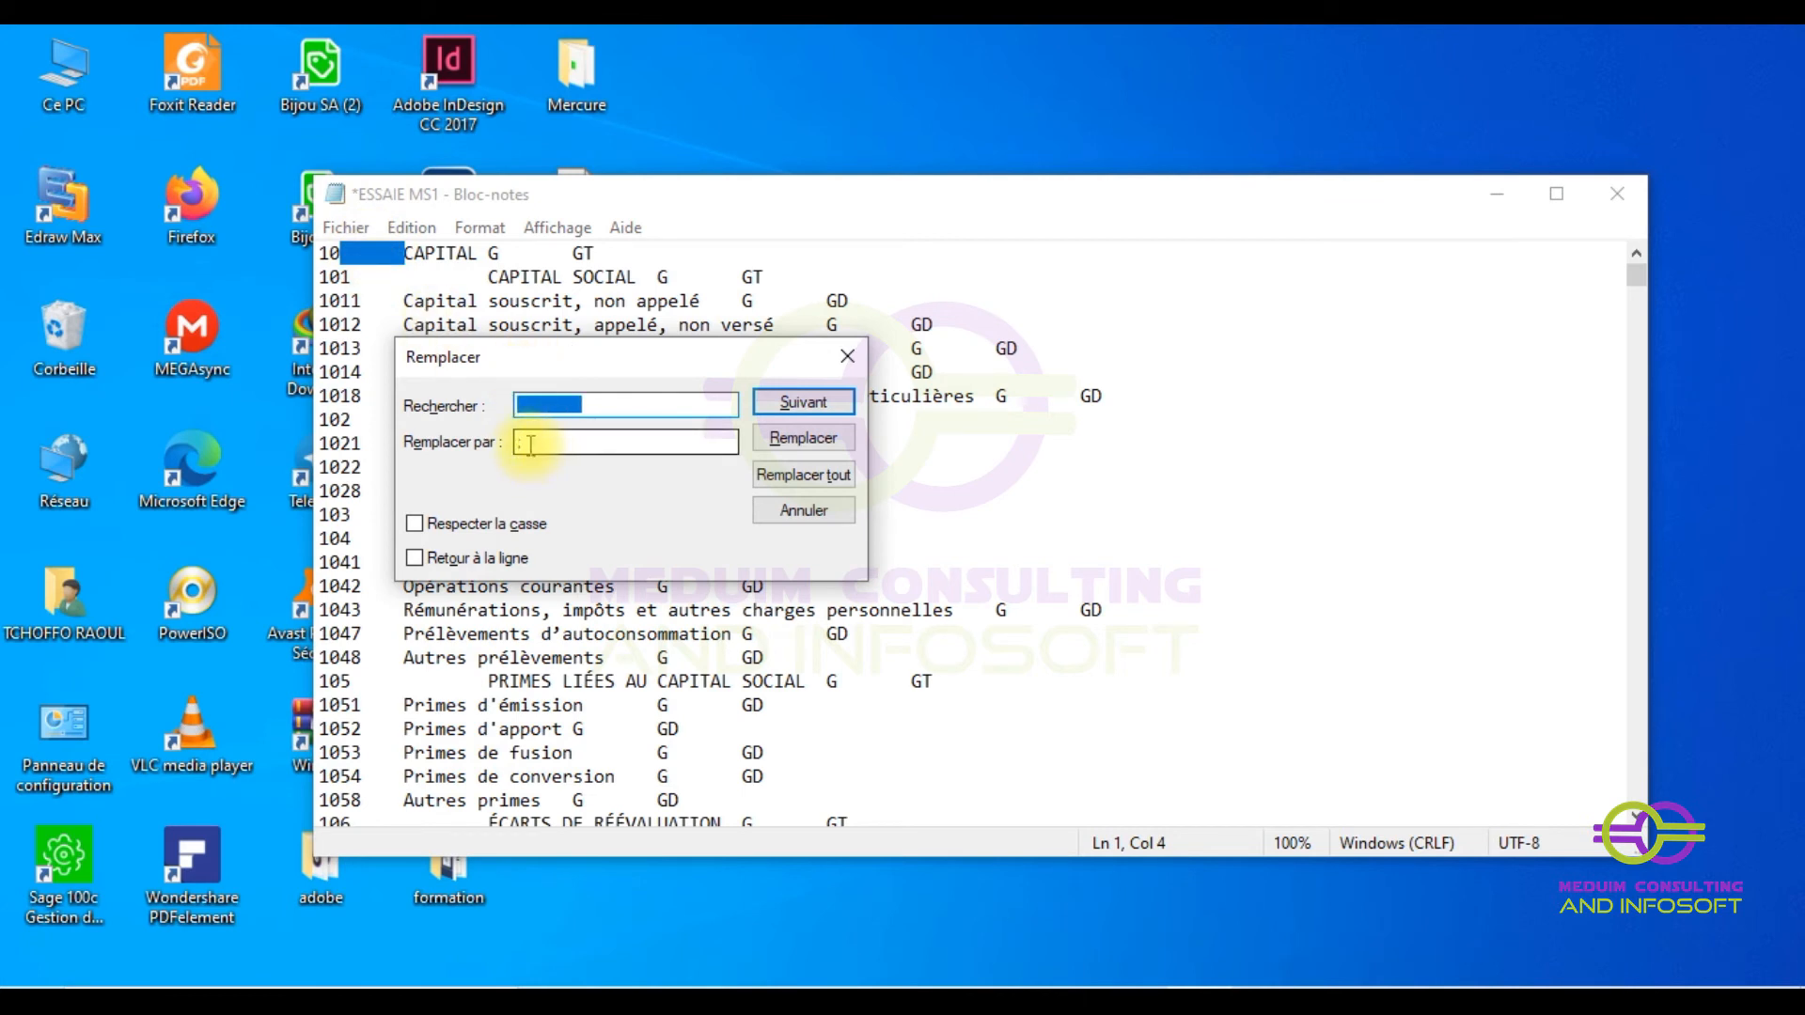
type(";")
left_click(590, 405)
left_click(528, 443)
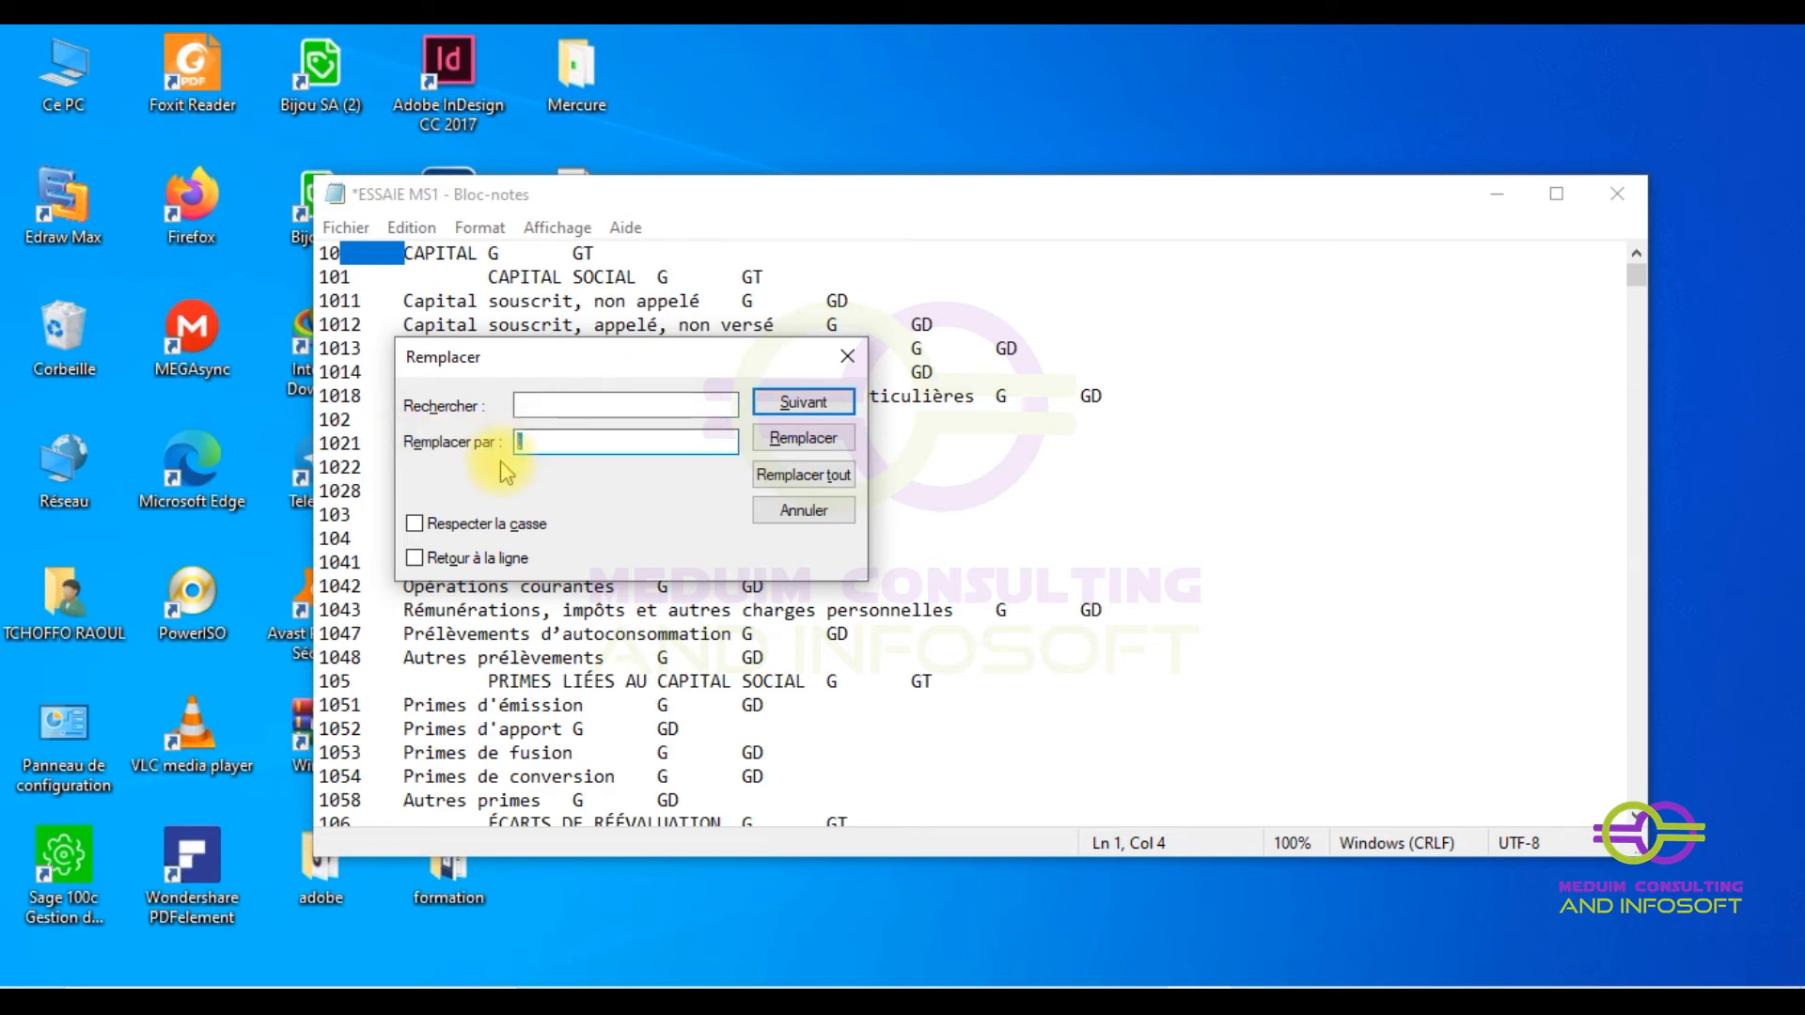
key("Caps_Lock")
type(".")
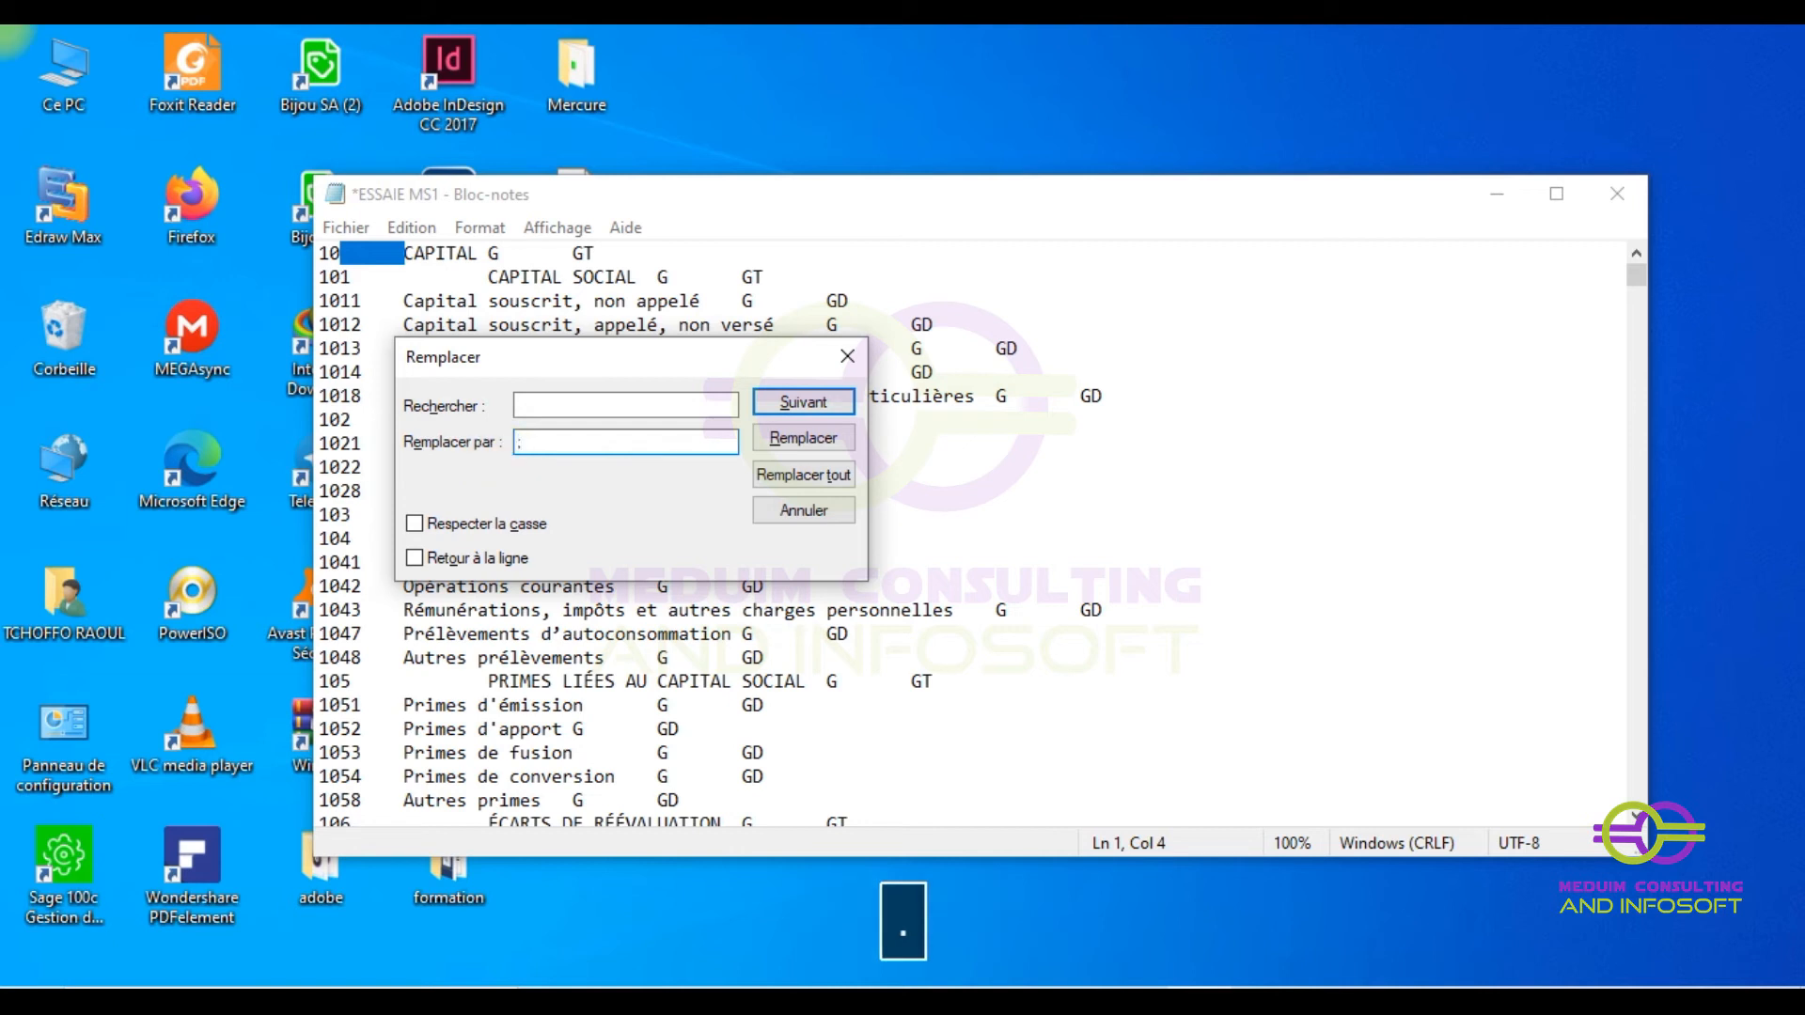
left_click(796, 481)
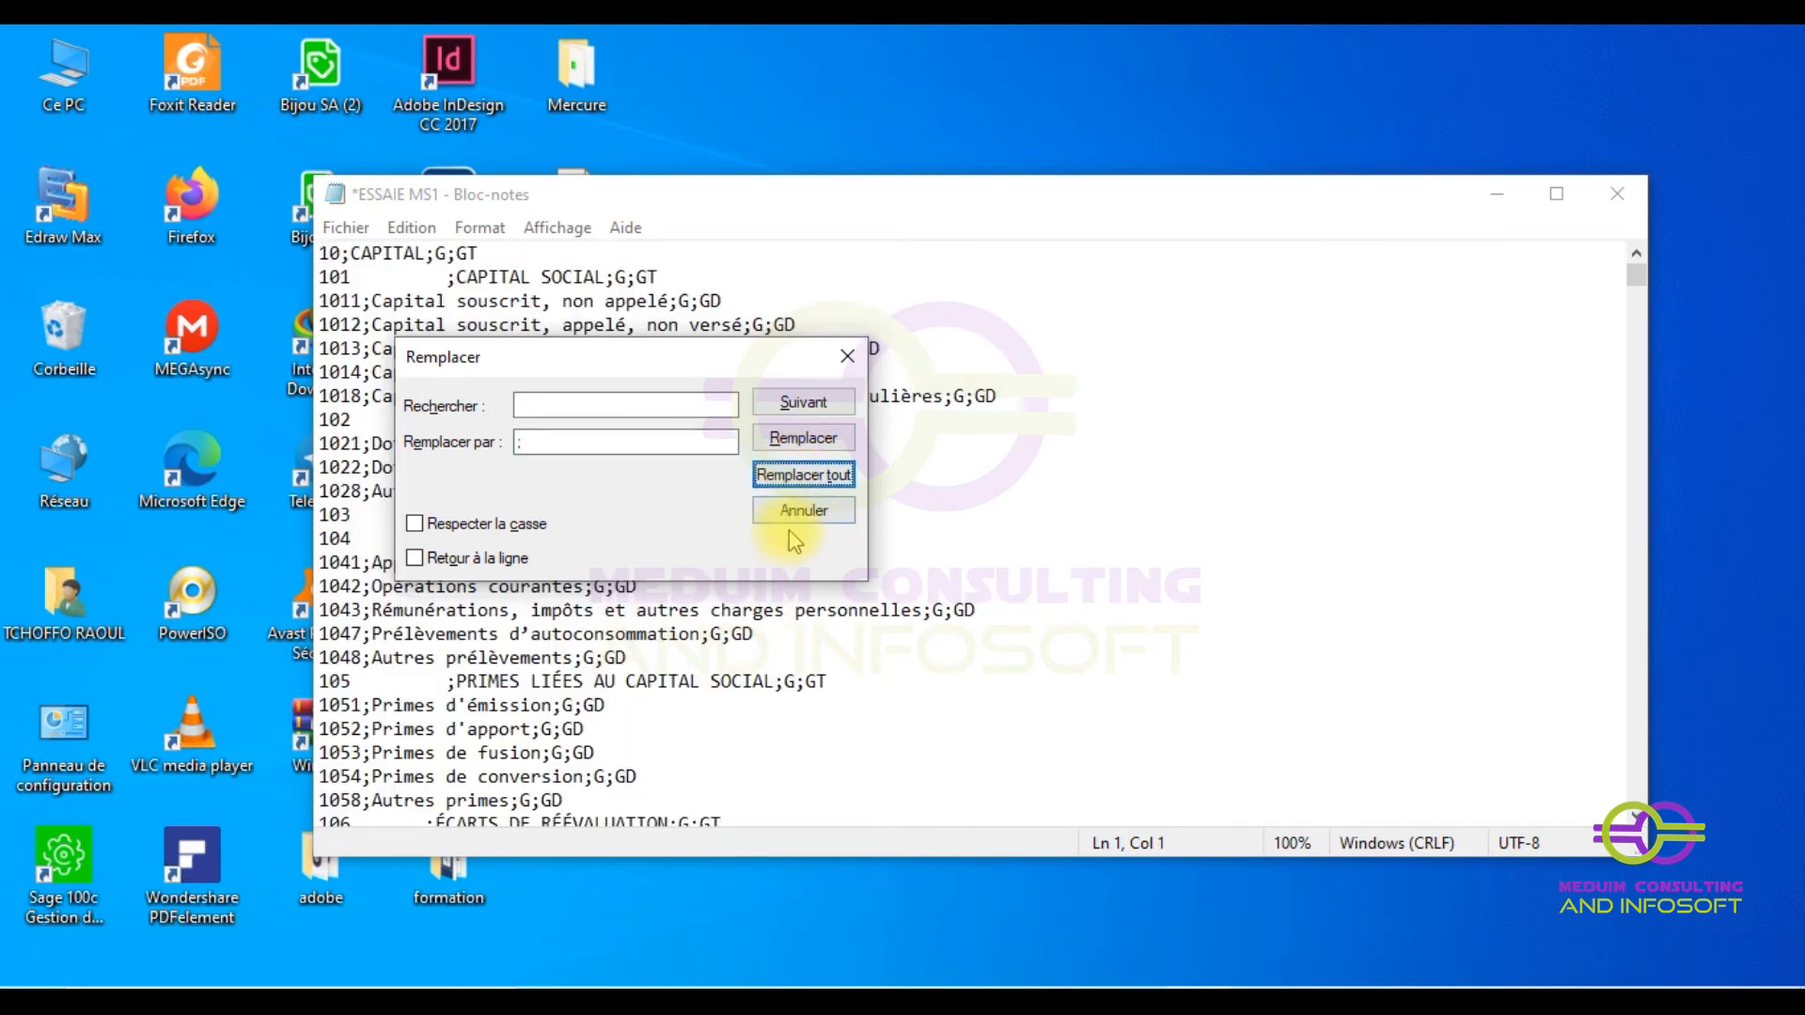
- Close the replace dialog and scroll through the file to verify lines like 10;CAPITAL;G;GT
left_click(845, 356)
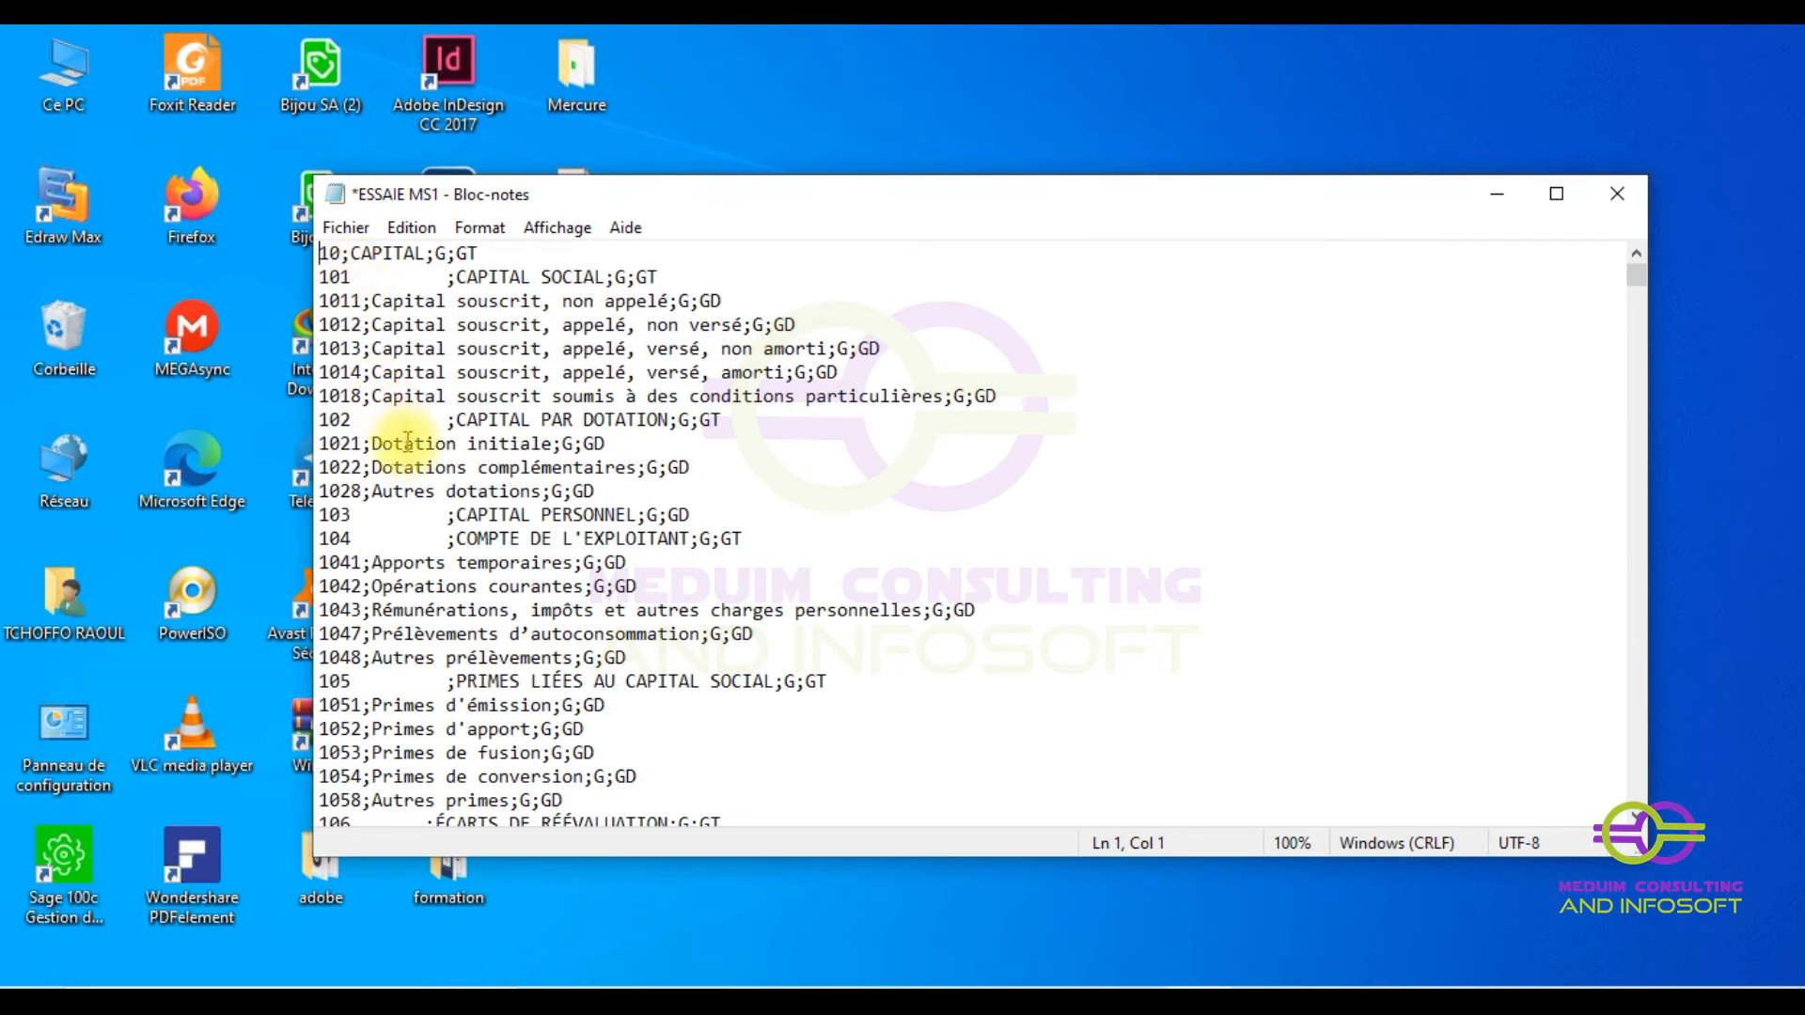
scroll(405, 452, "down", 12)
scroll(441, 498, "down", 4)
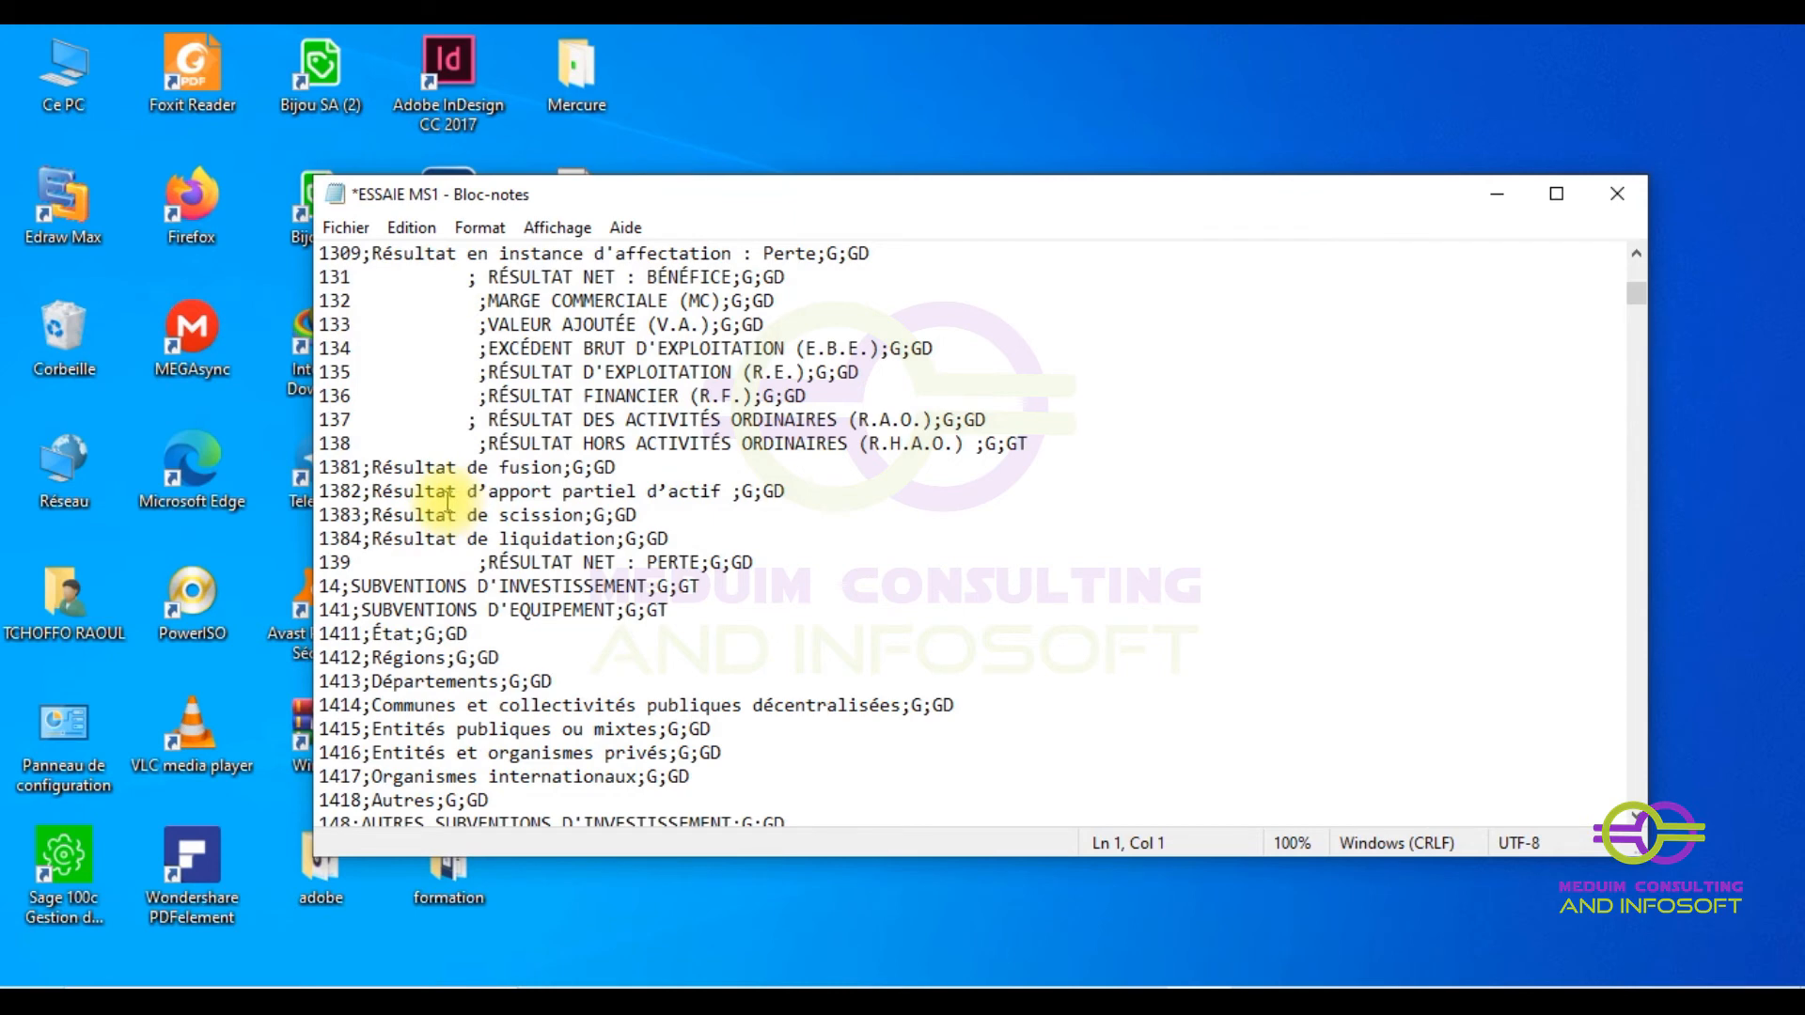
scroll(447, 503, "up", 6)
scroll(446, 490, "up", 11)
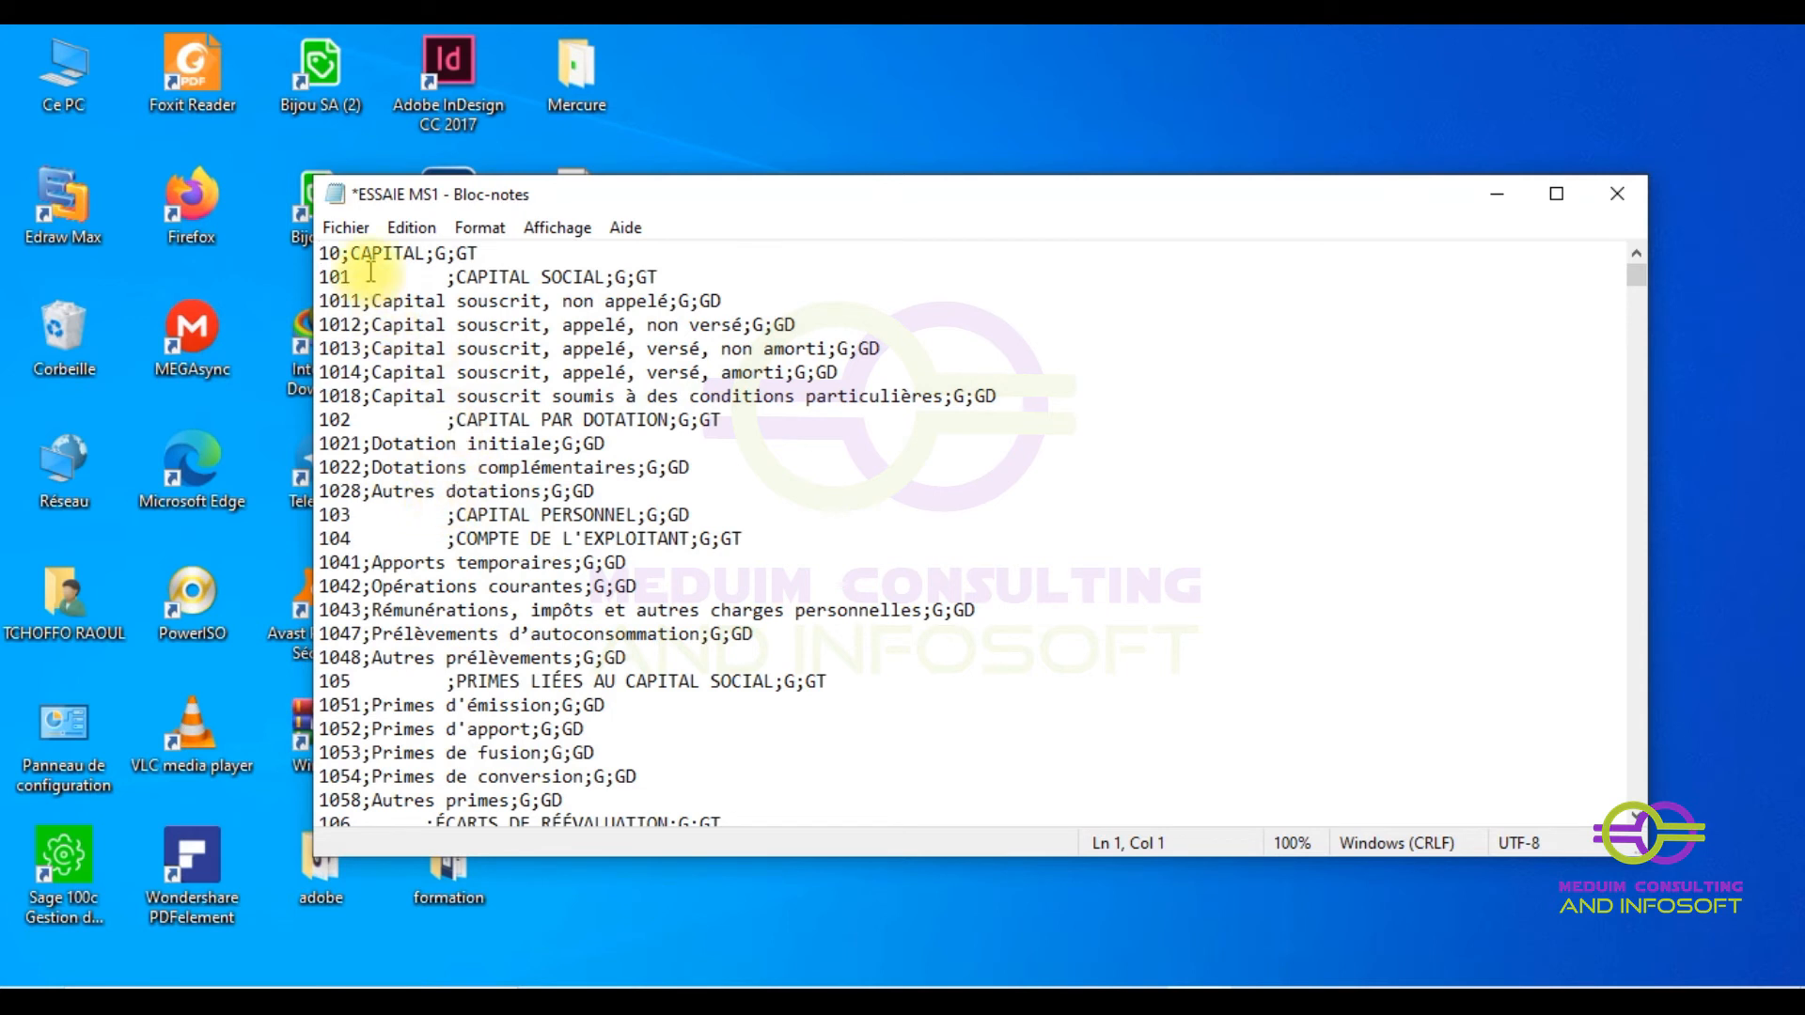
- Remove the blank padding after accounts 101 and 111 everywhere in the file with Replace All
left_click_drag(349, 277, 454, 278)
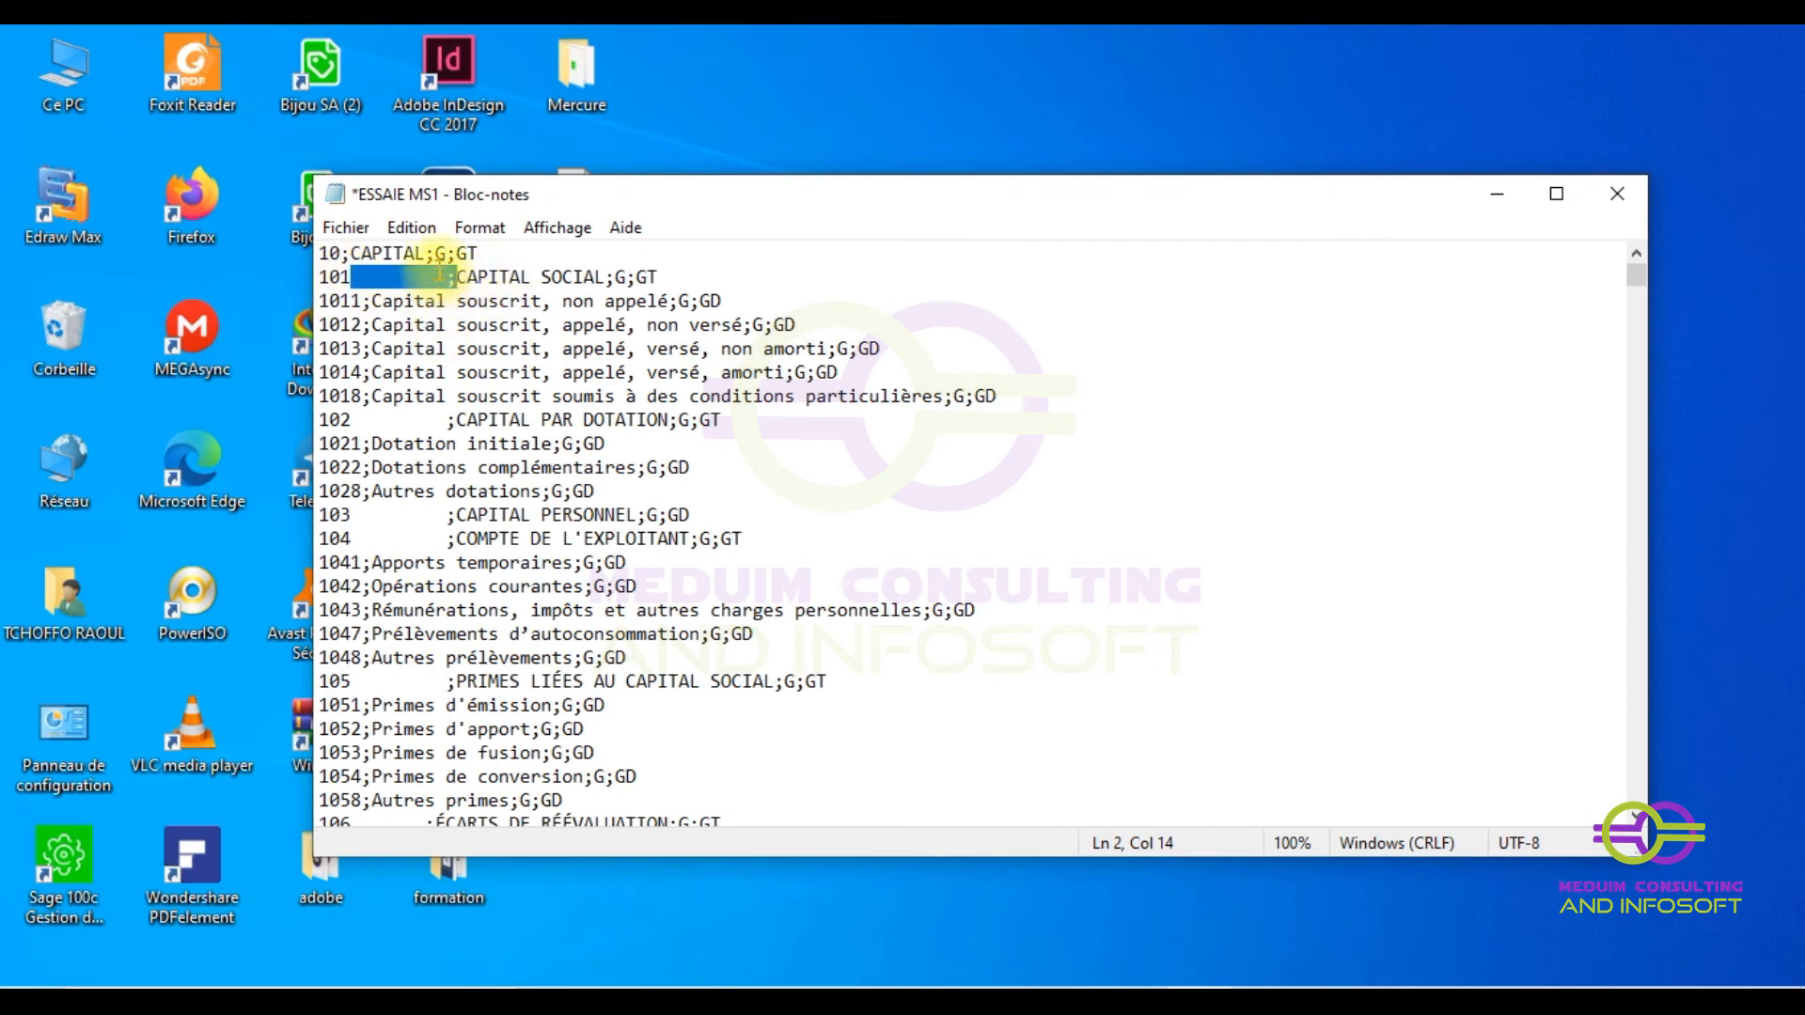
key("ctrl+h")
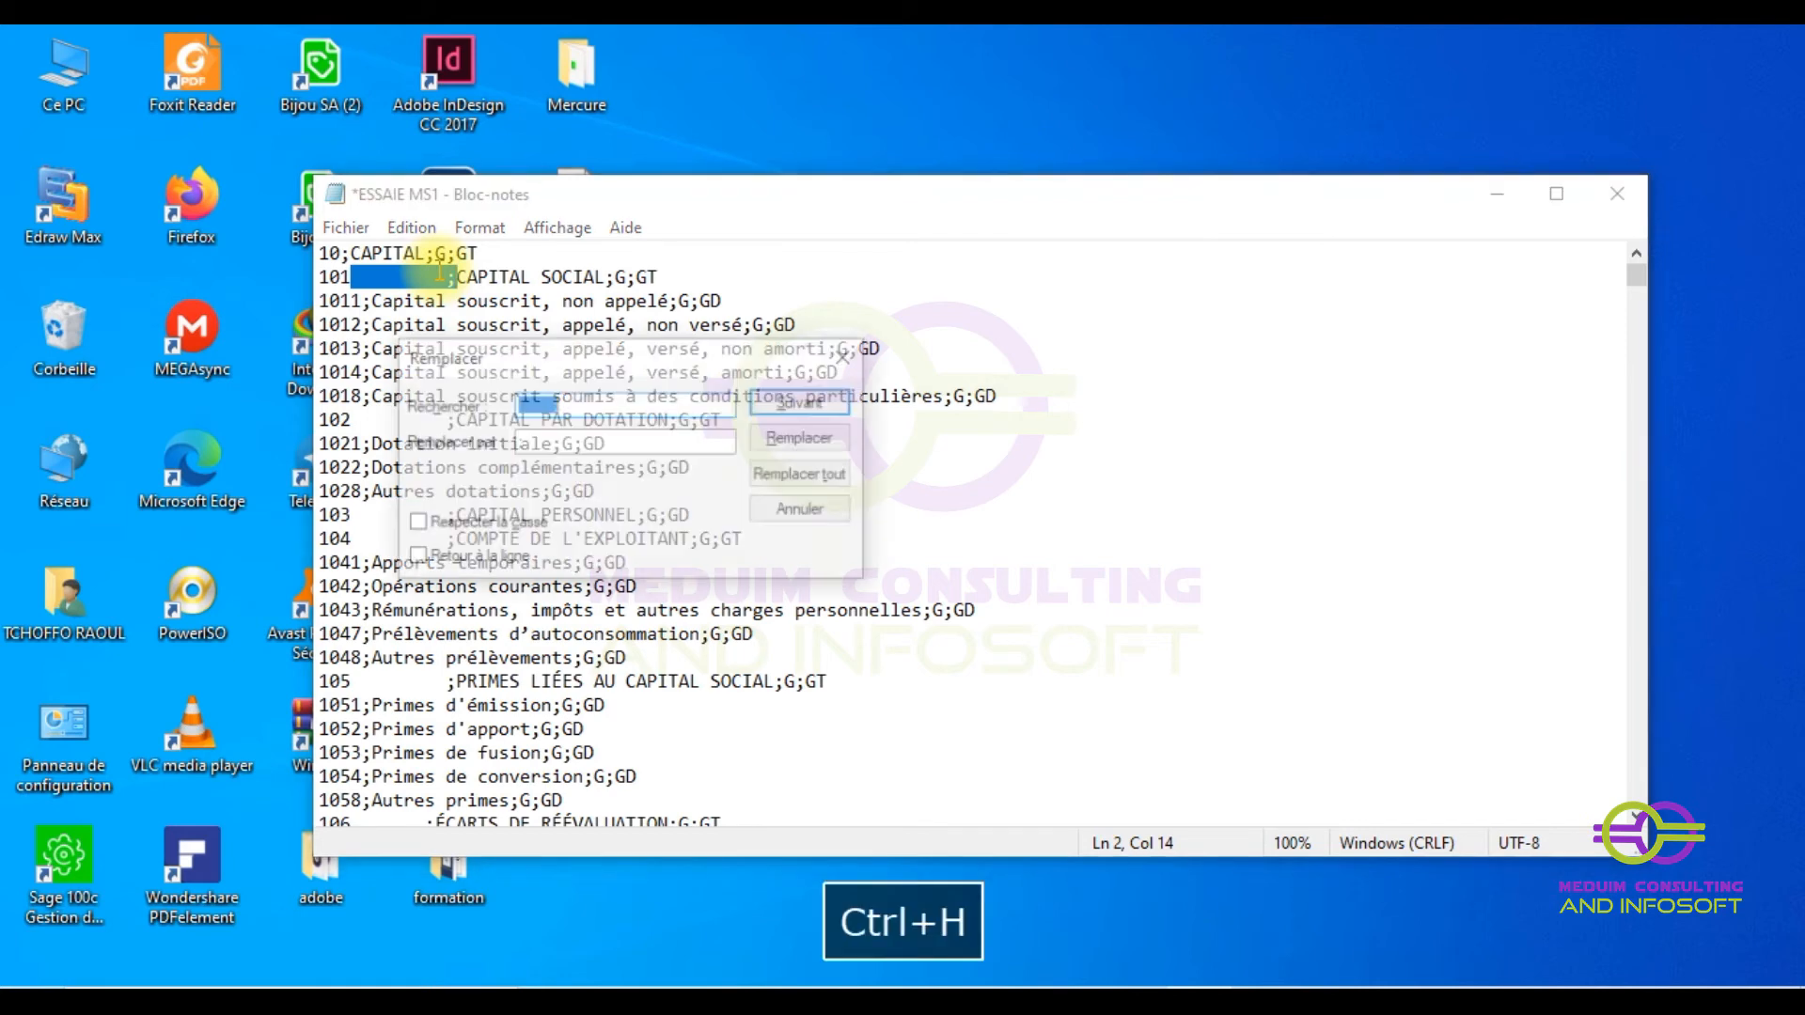
left_click(790, 475)
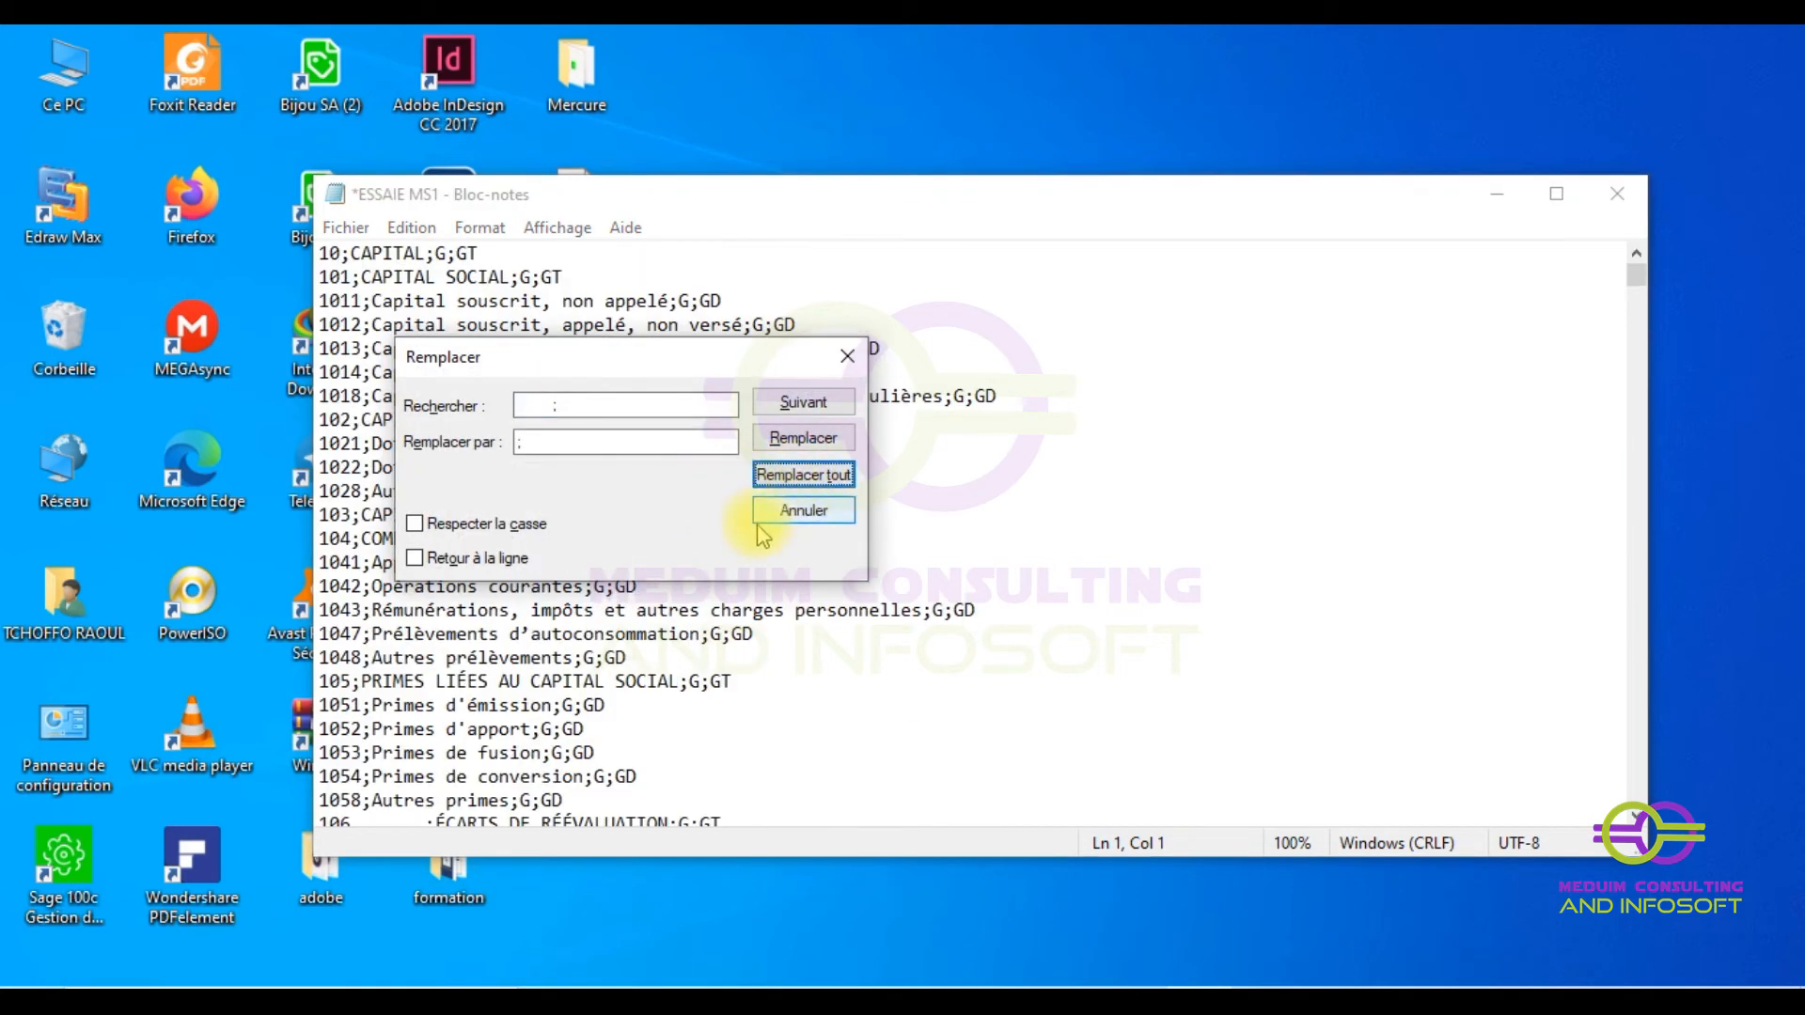
left_click(847, 357)
scroll(611, 462, "down", 6)
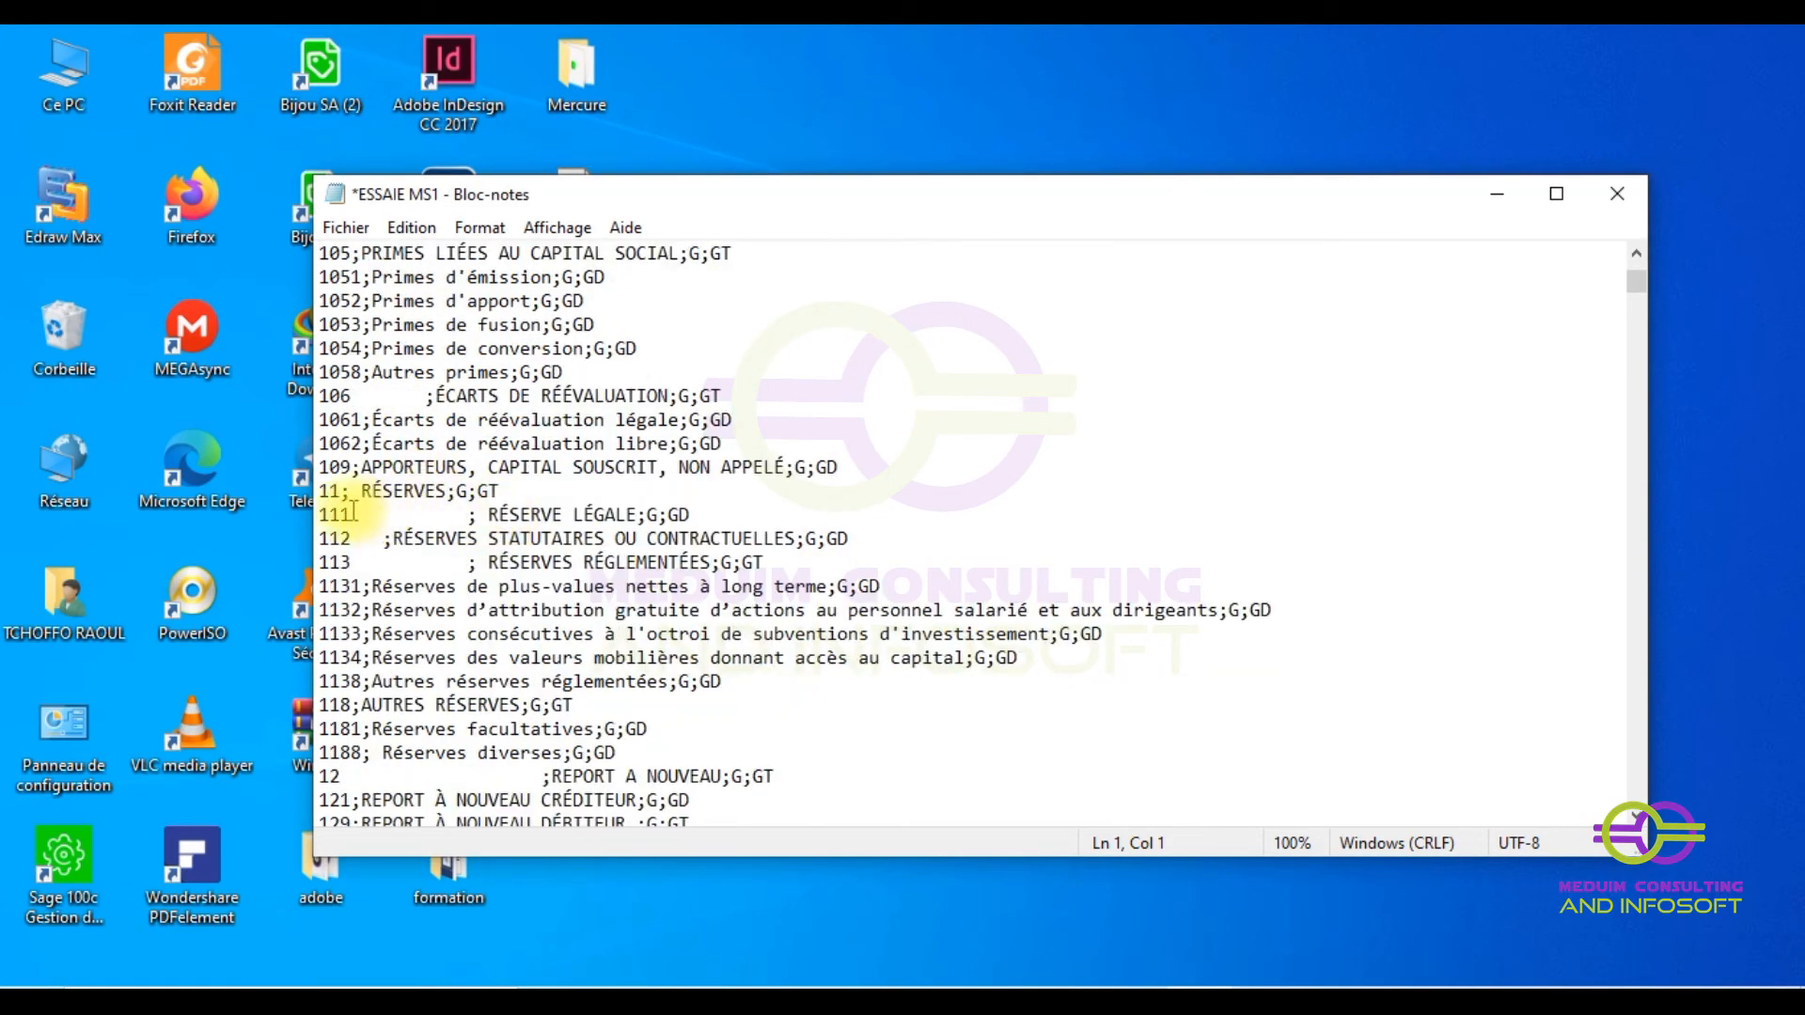
left_click_drag(350, 515, 484, 514)
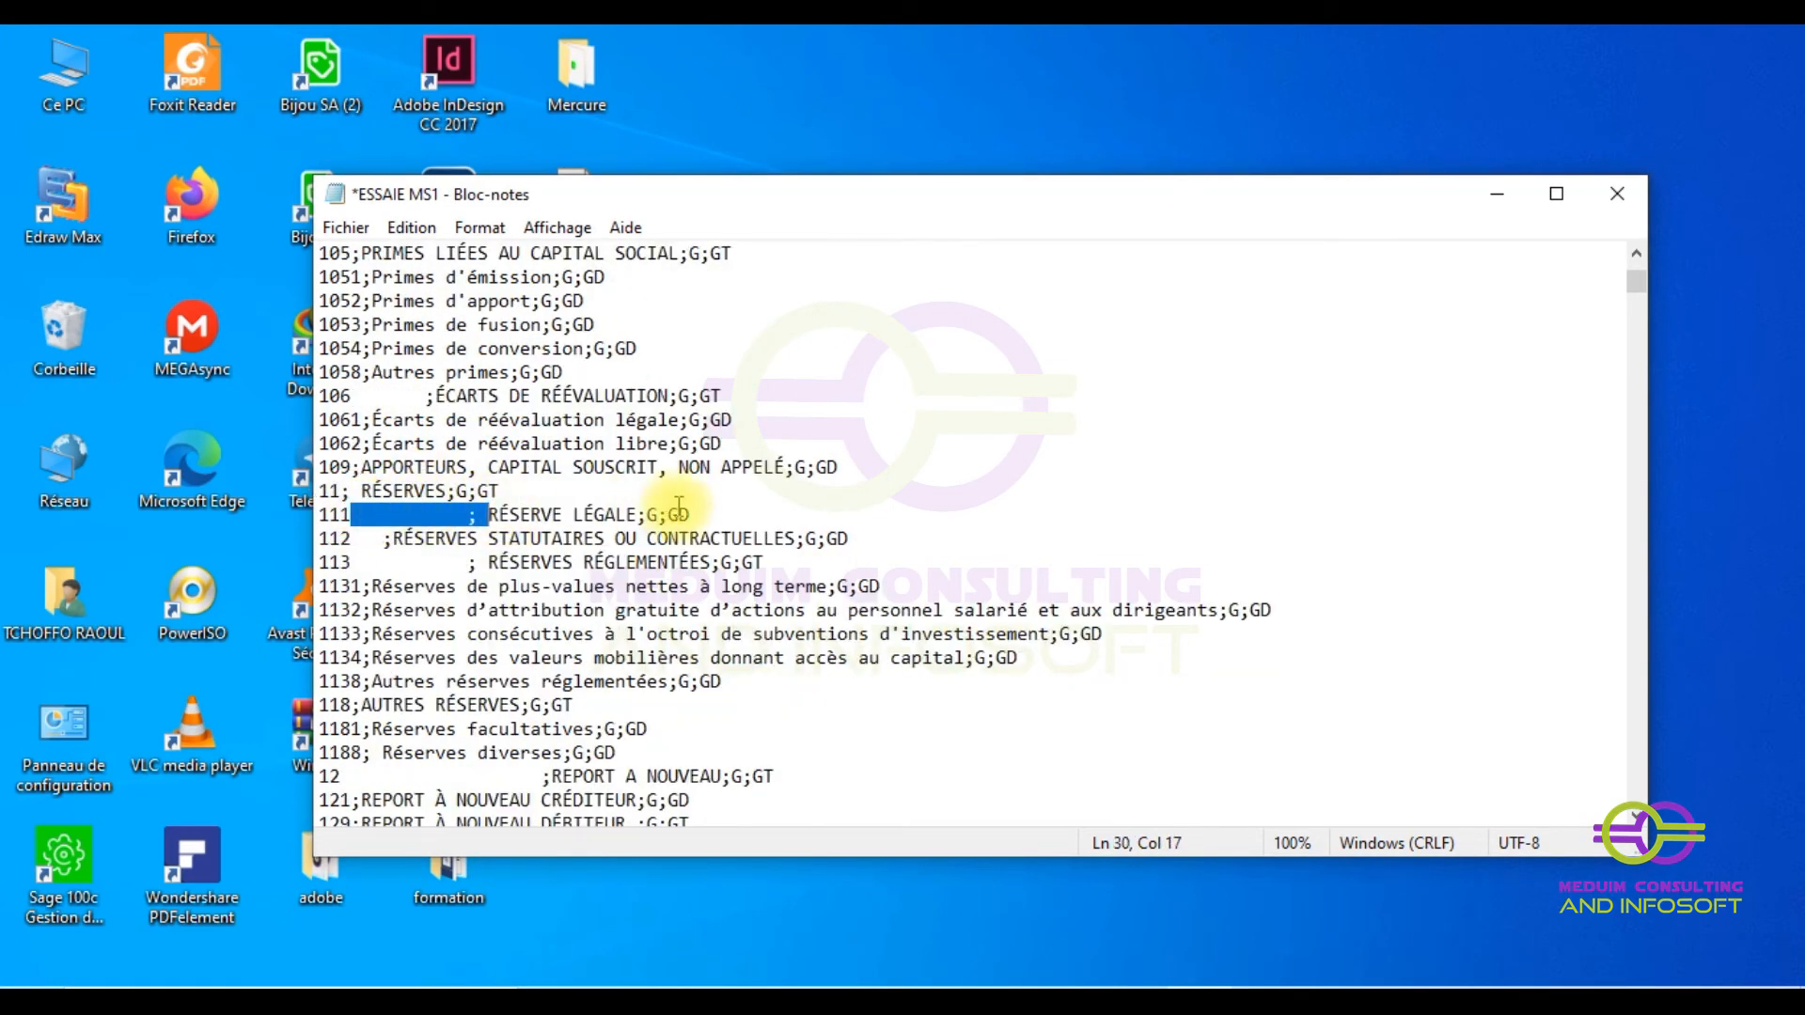
key("ctrl+h")
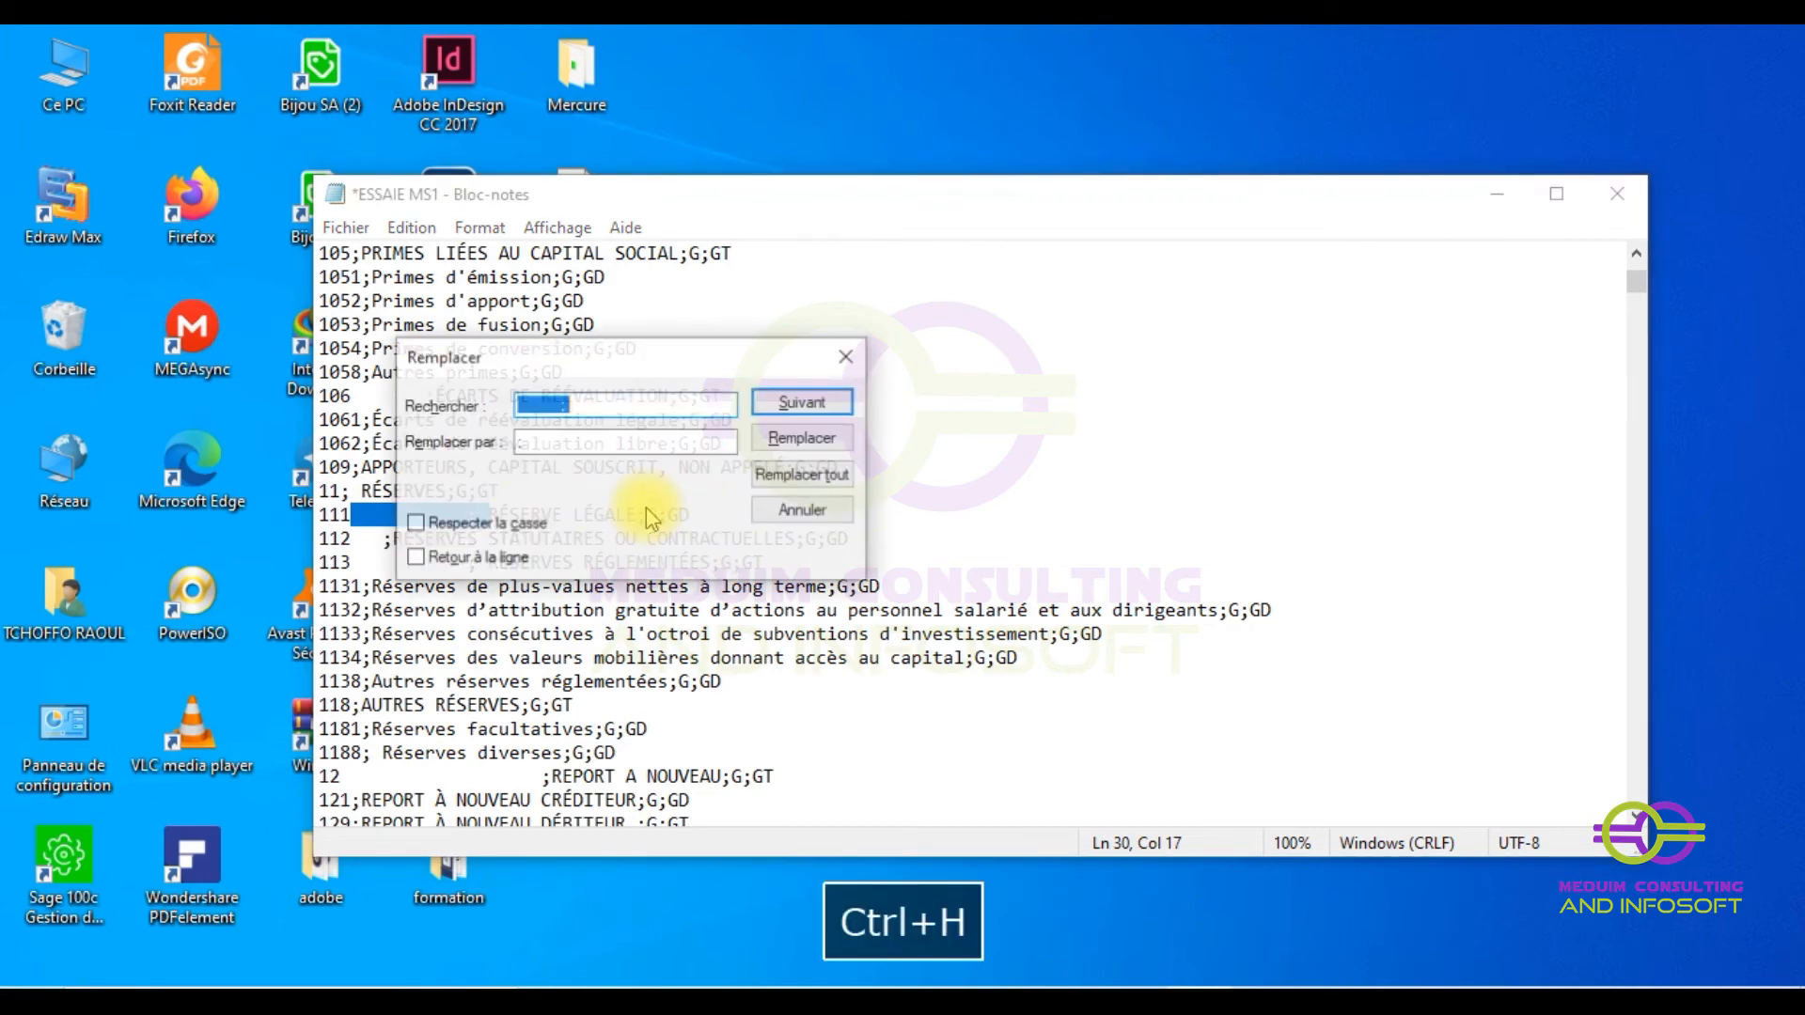
left_click(804, 475)
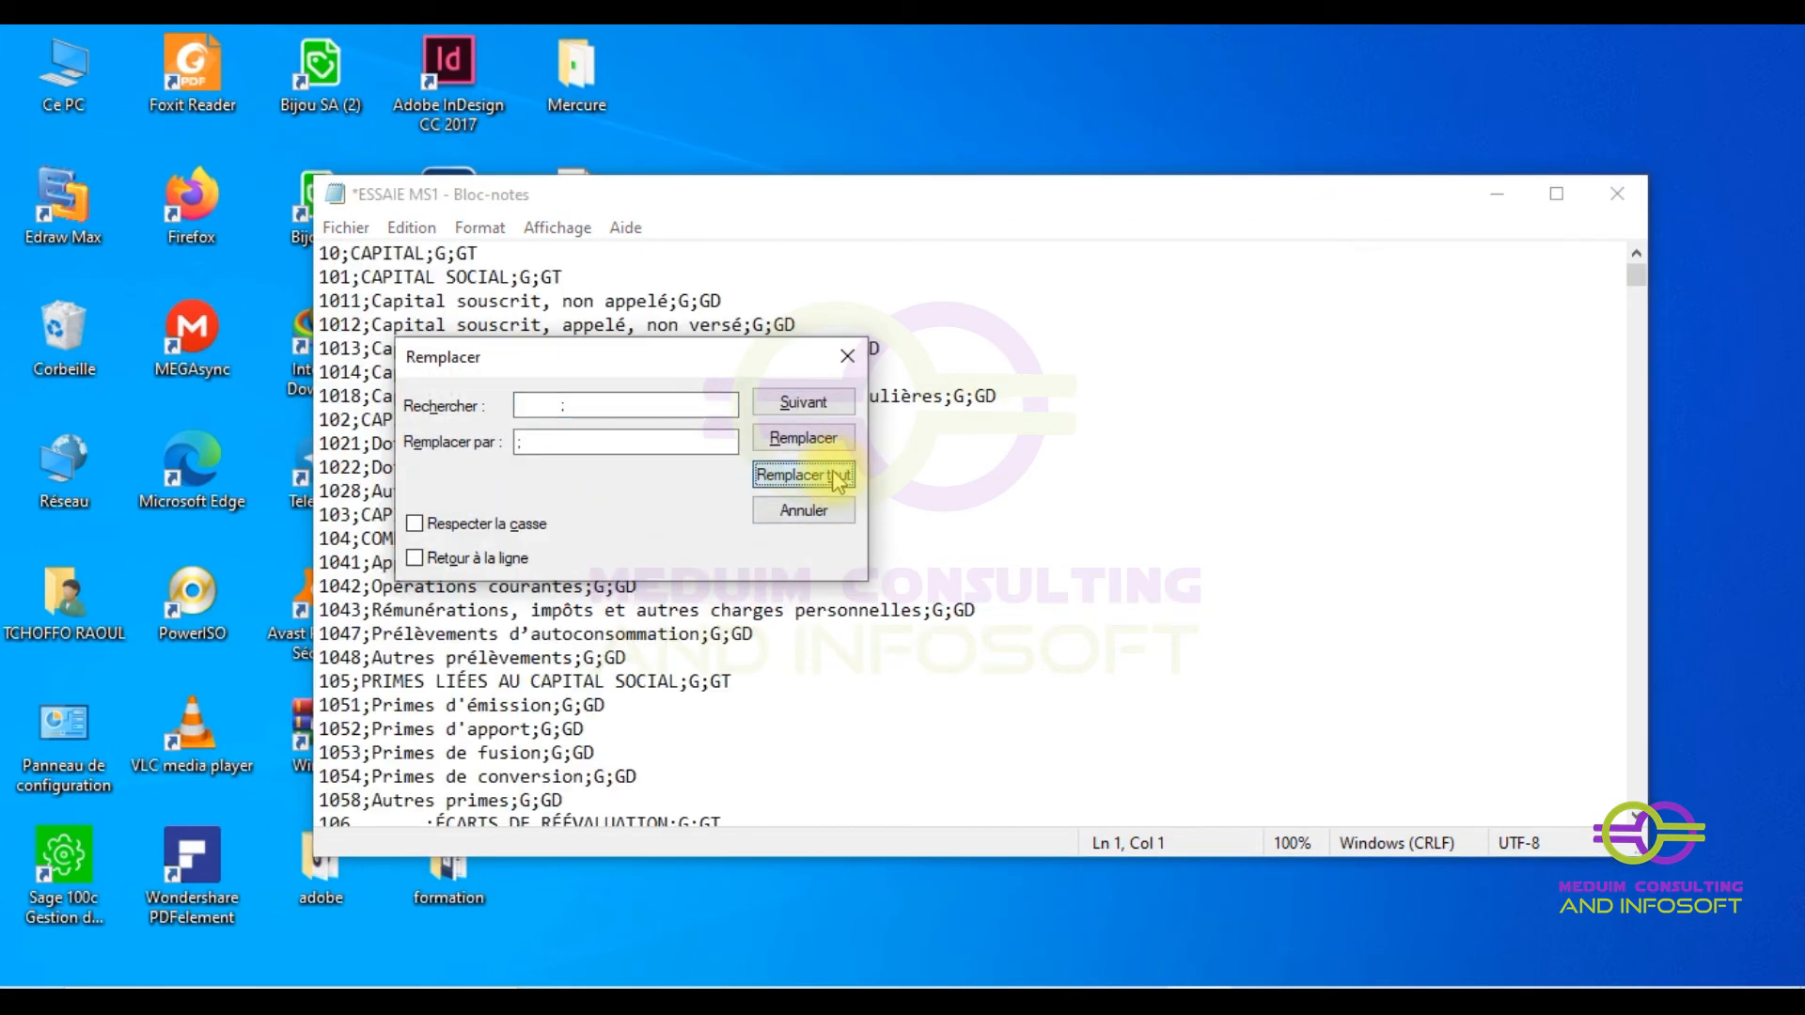
left_click(849, 355)
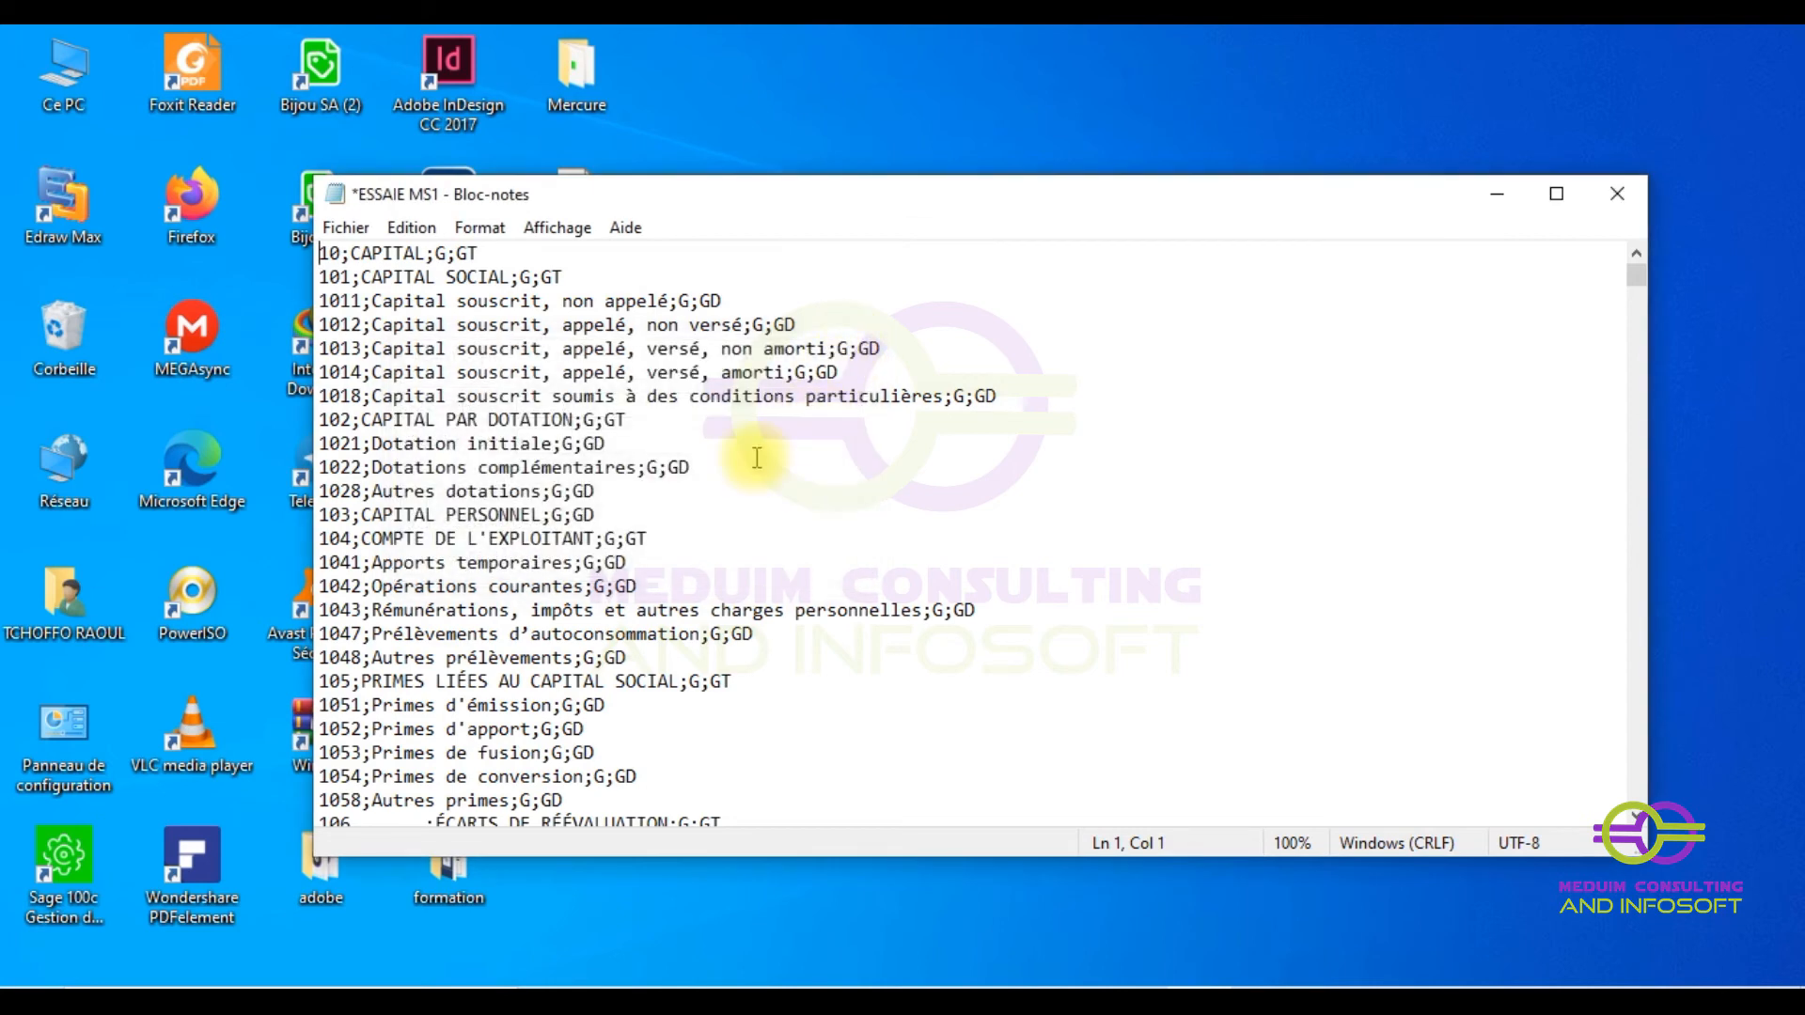
scroll(584, 508, "down", 10)
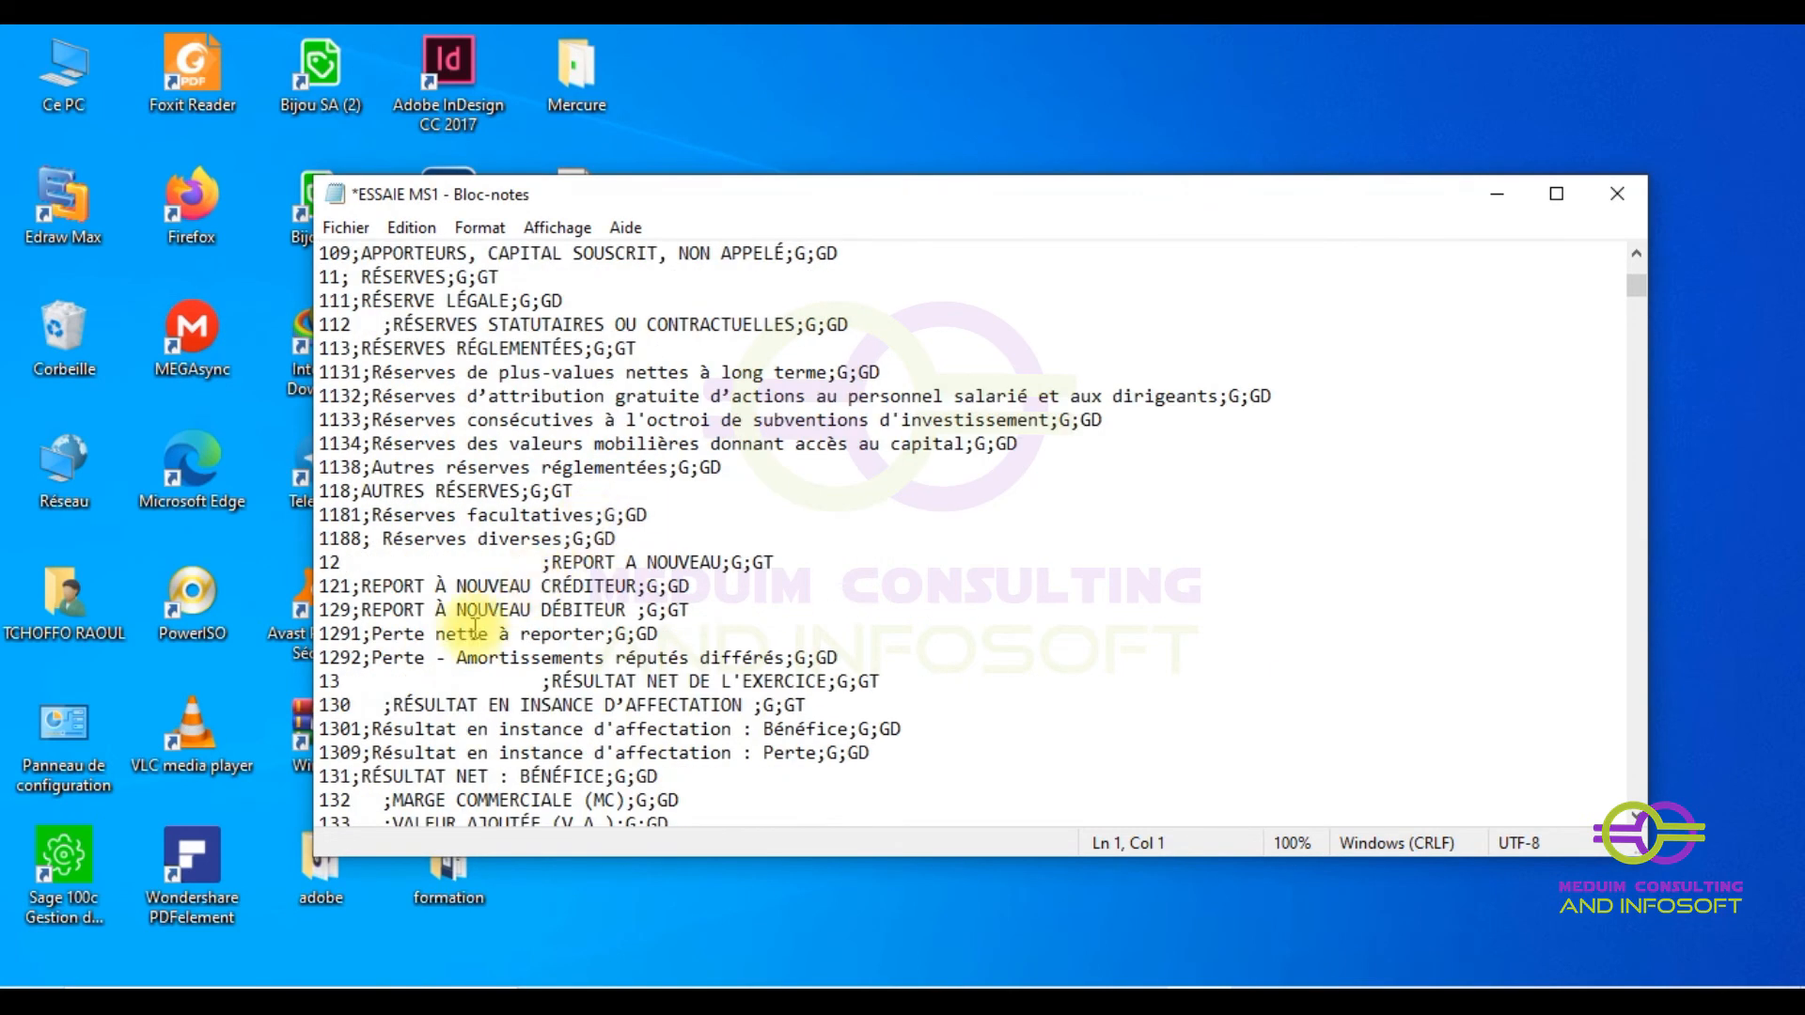
- Replace the blank gap and semicolon on line 112 with a single ';' throughout the file
left_click_drag(355, 325, 399, 329)
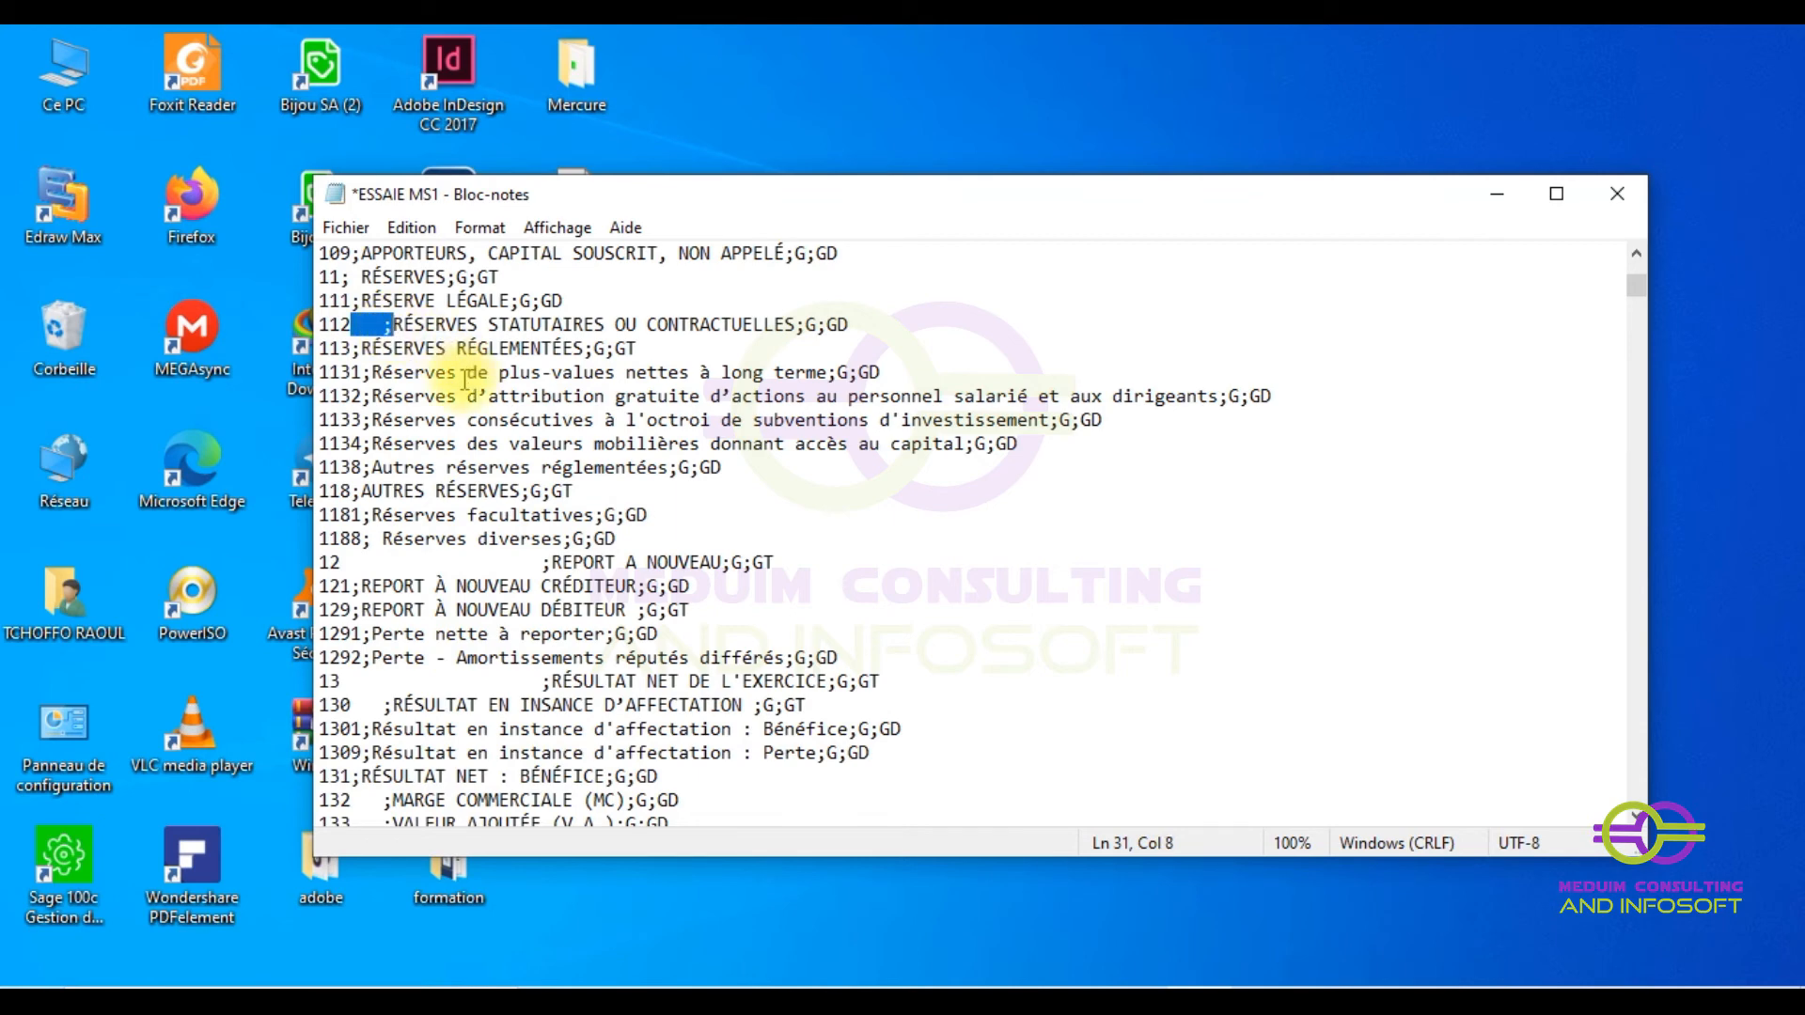
key("ctrl+h")
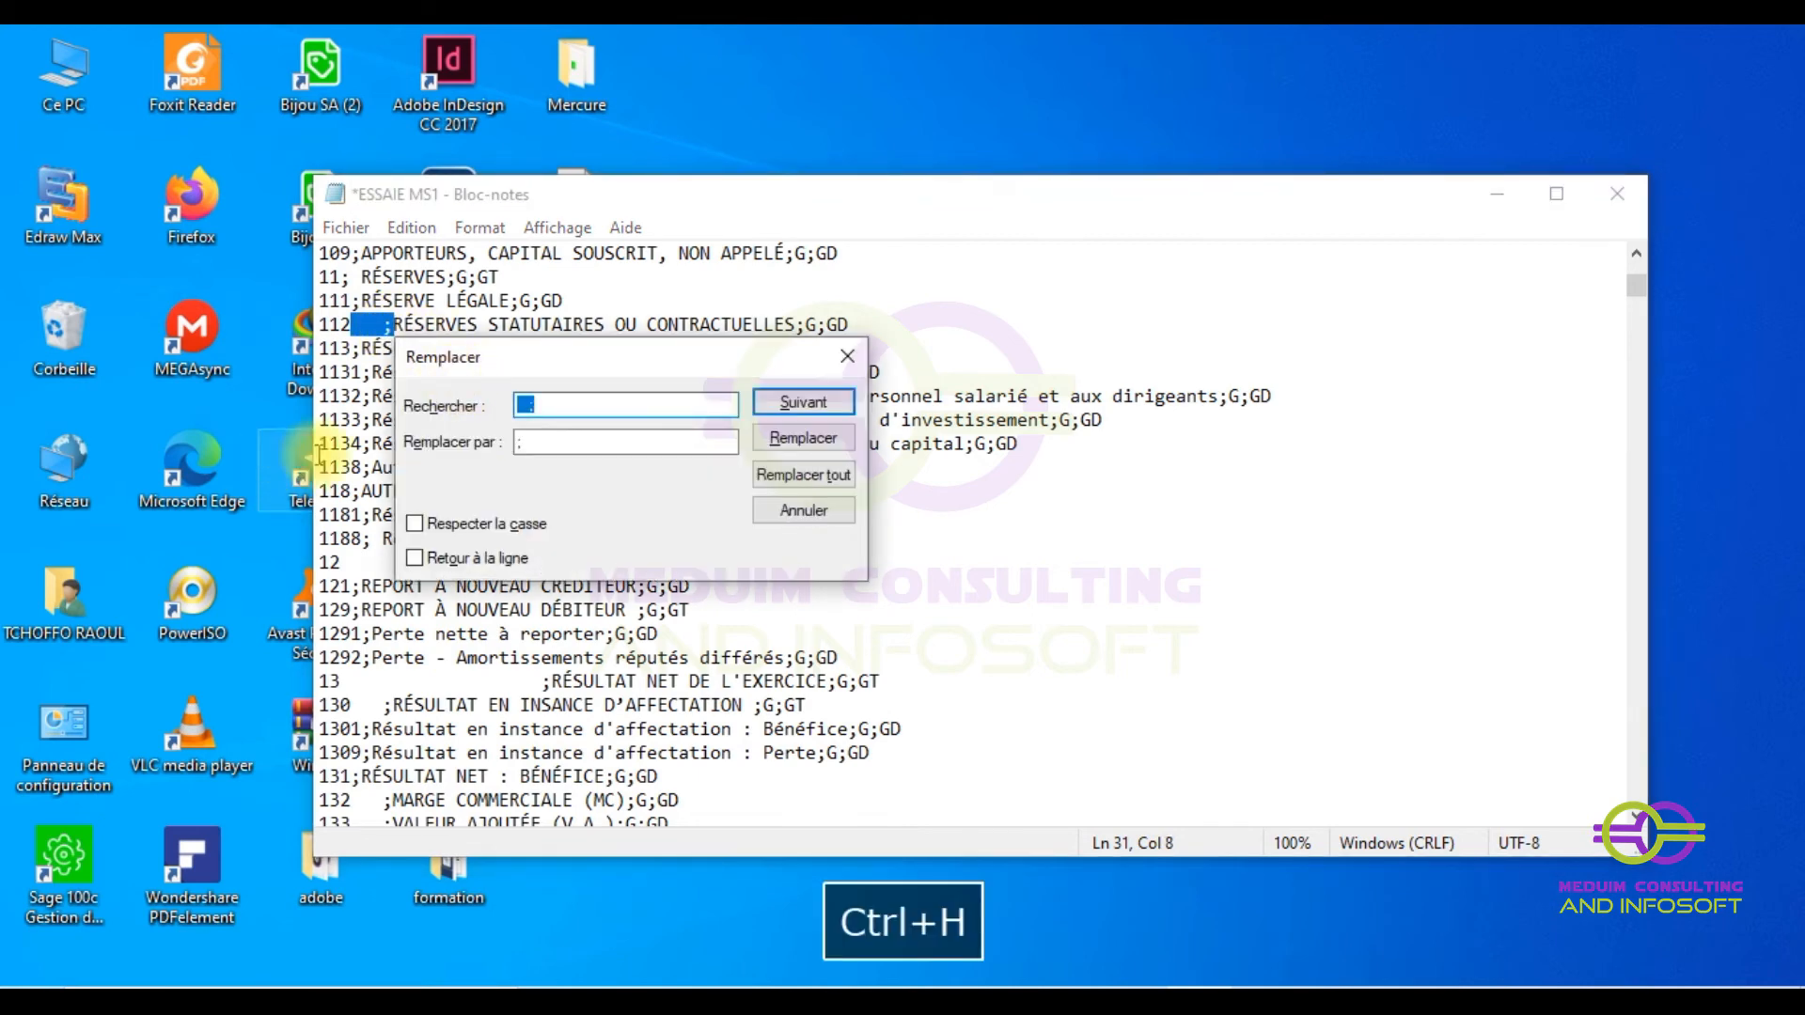
key("Tab")
type(";")
left_click(792, 480)
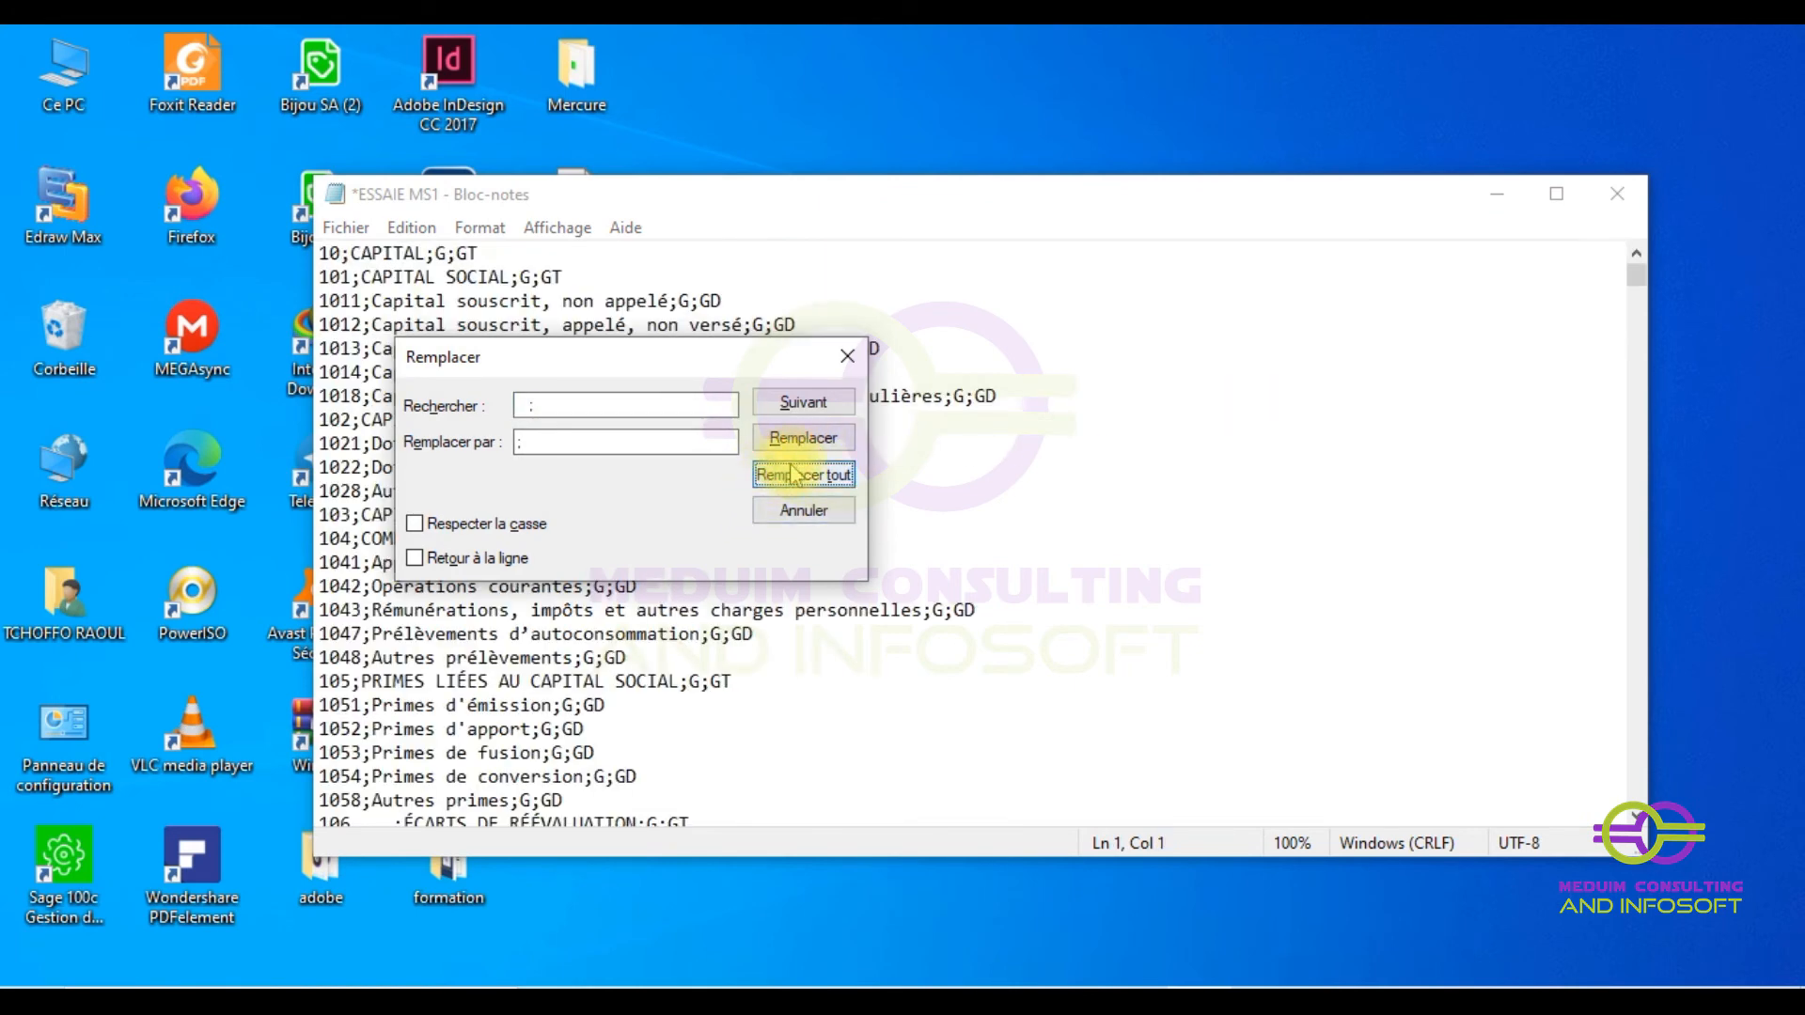
left_click(848, 360)
scroll(592, 633, "down", 15)
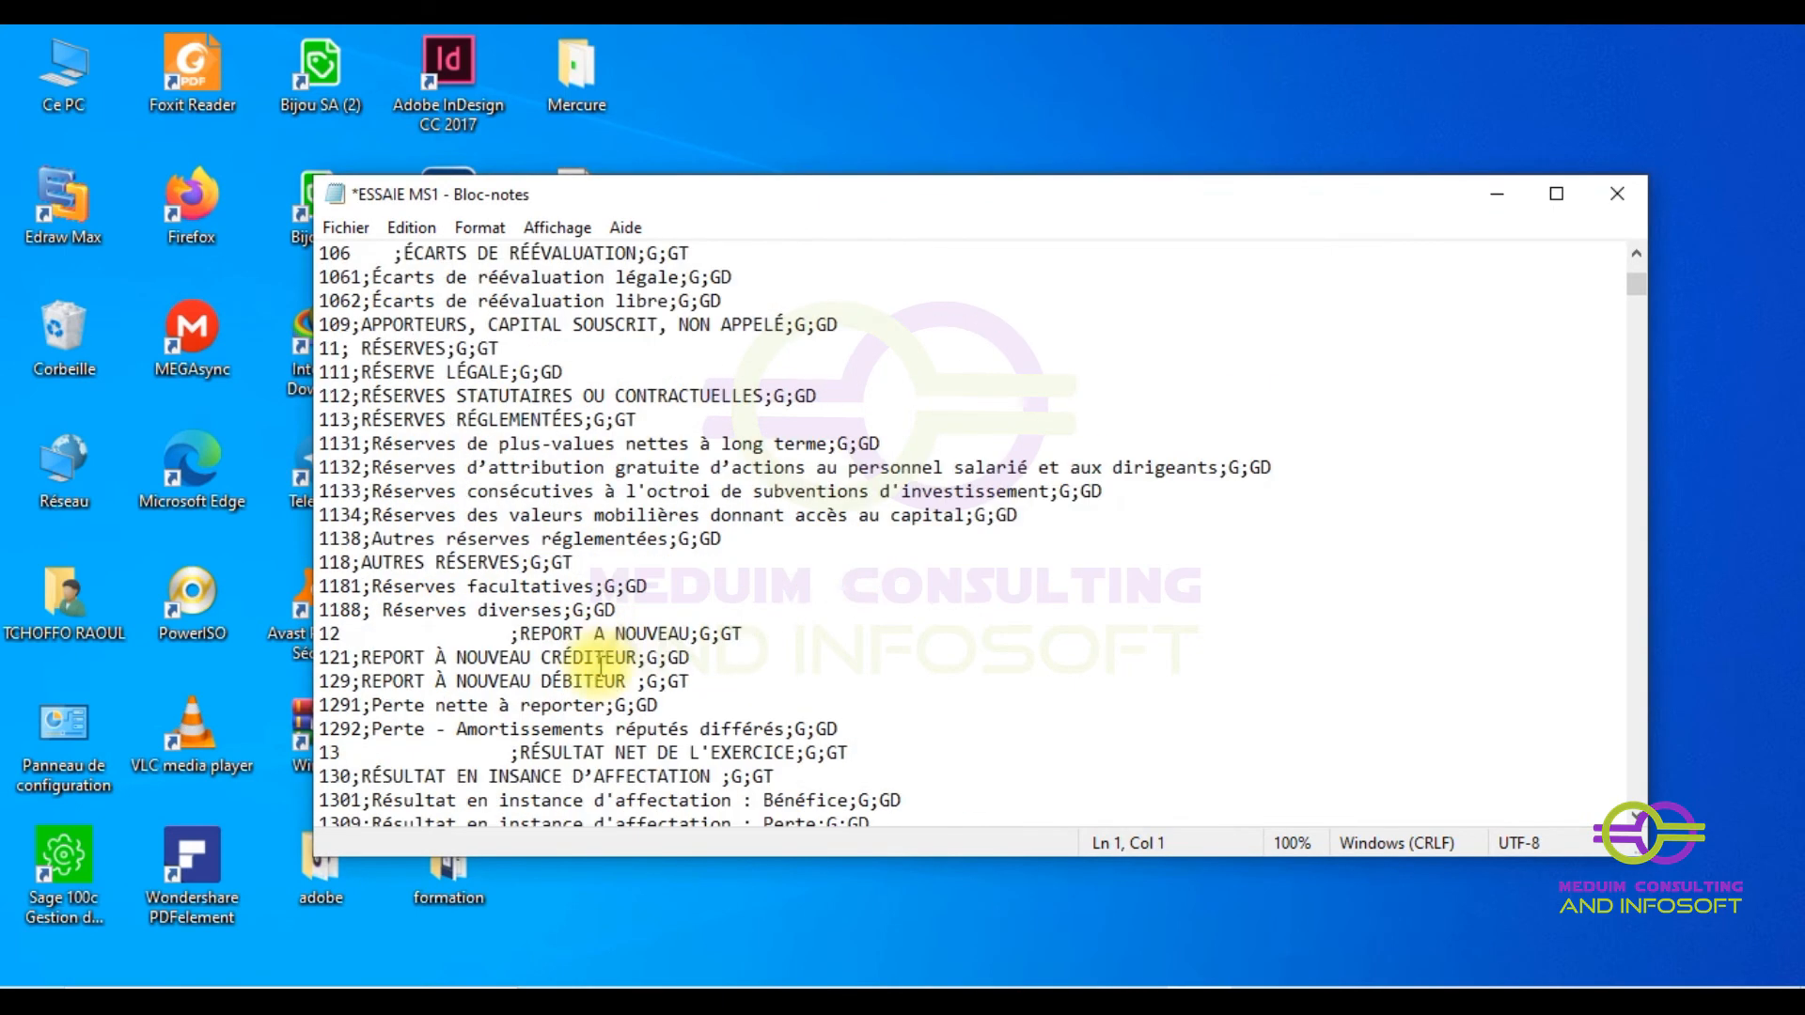
scroll(475, 449, "up", 1)
scroll(474, 449, "up", 1)
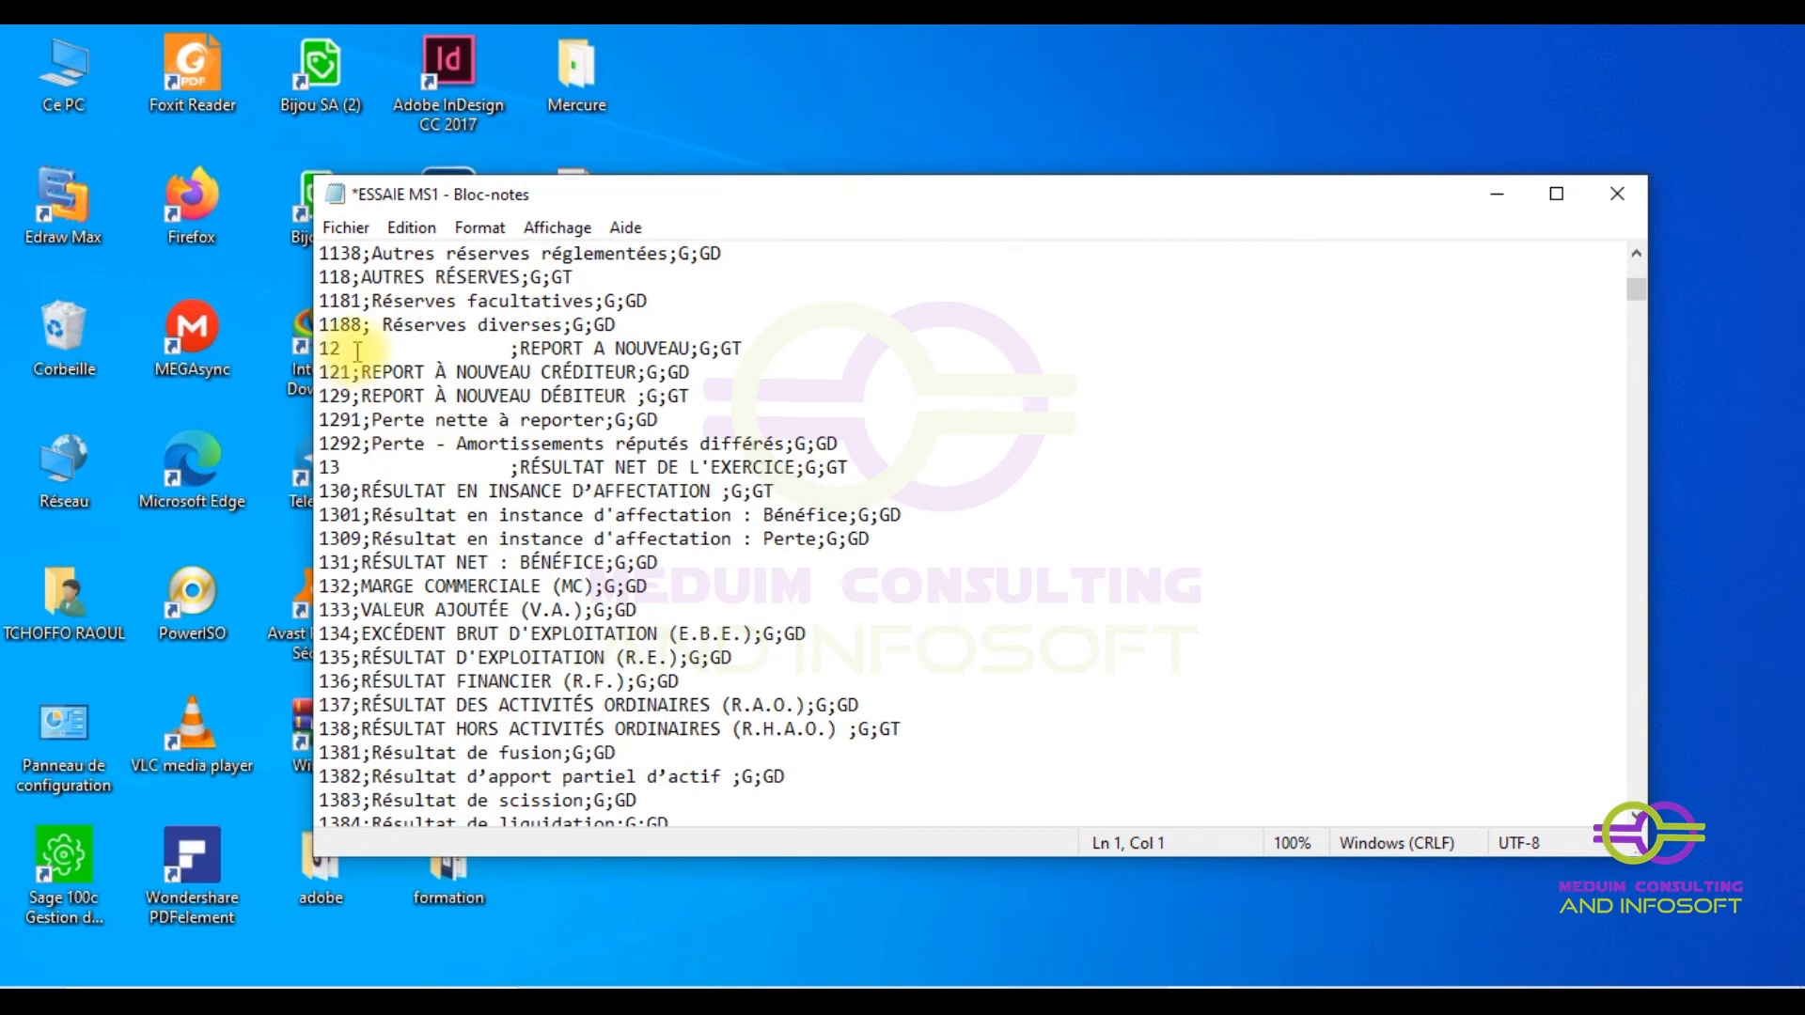
- Strip the blank runs after accounts 12 and 165 throughout the file with Replace All
left_click_drag(340, 348, 517, 350)
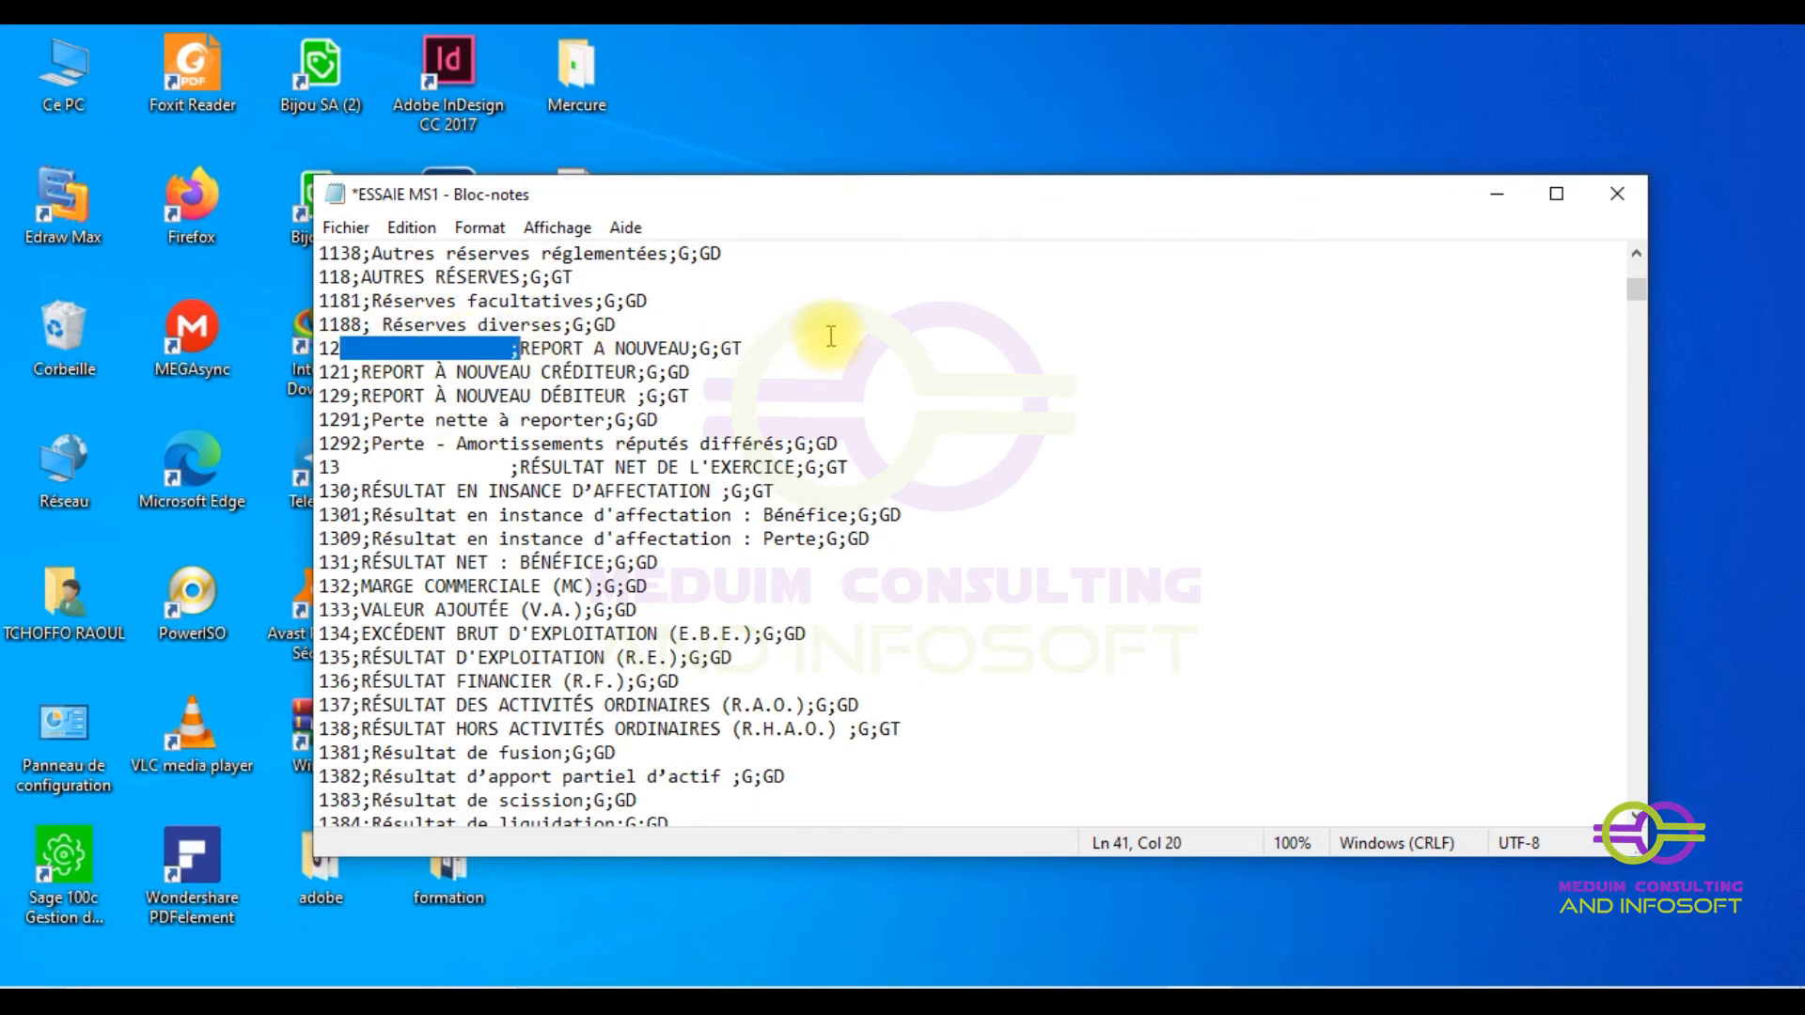
key("ctrl+h")
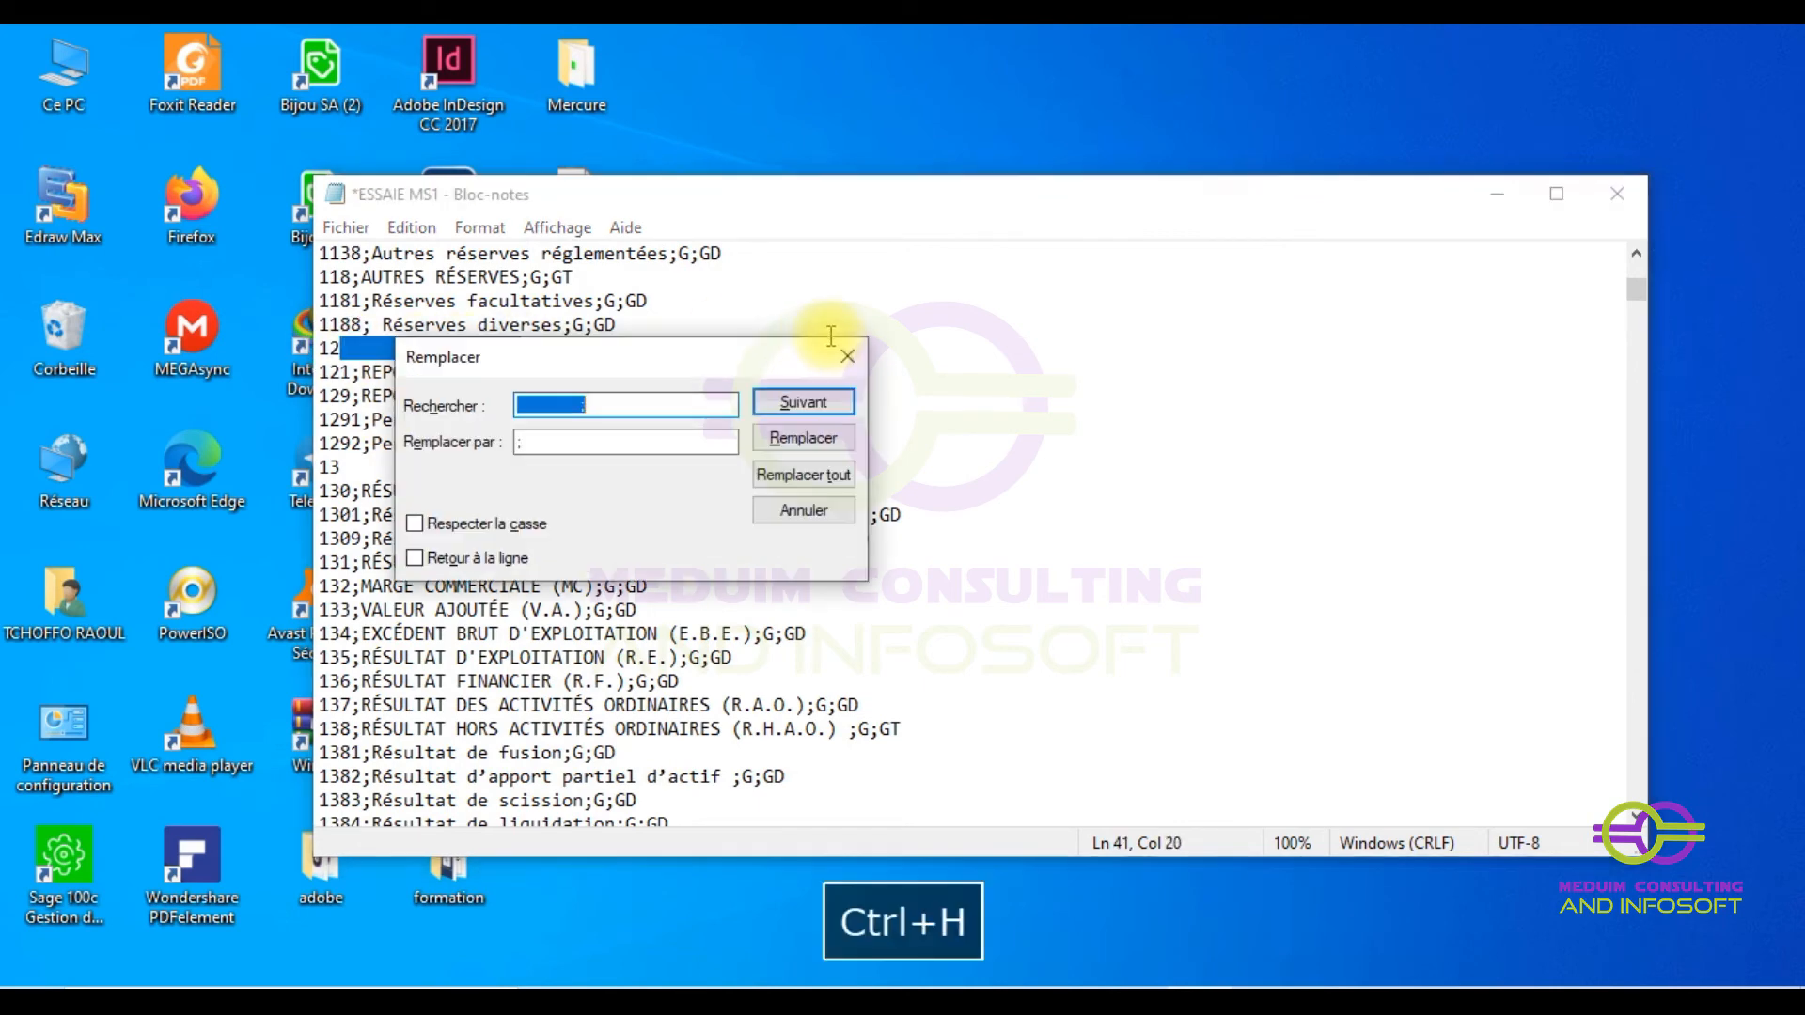
left_click(814, 477)
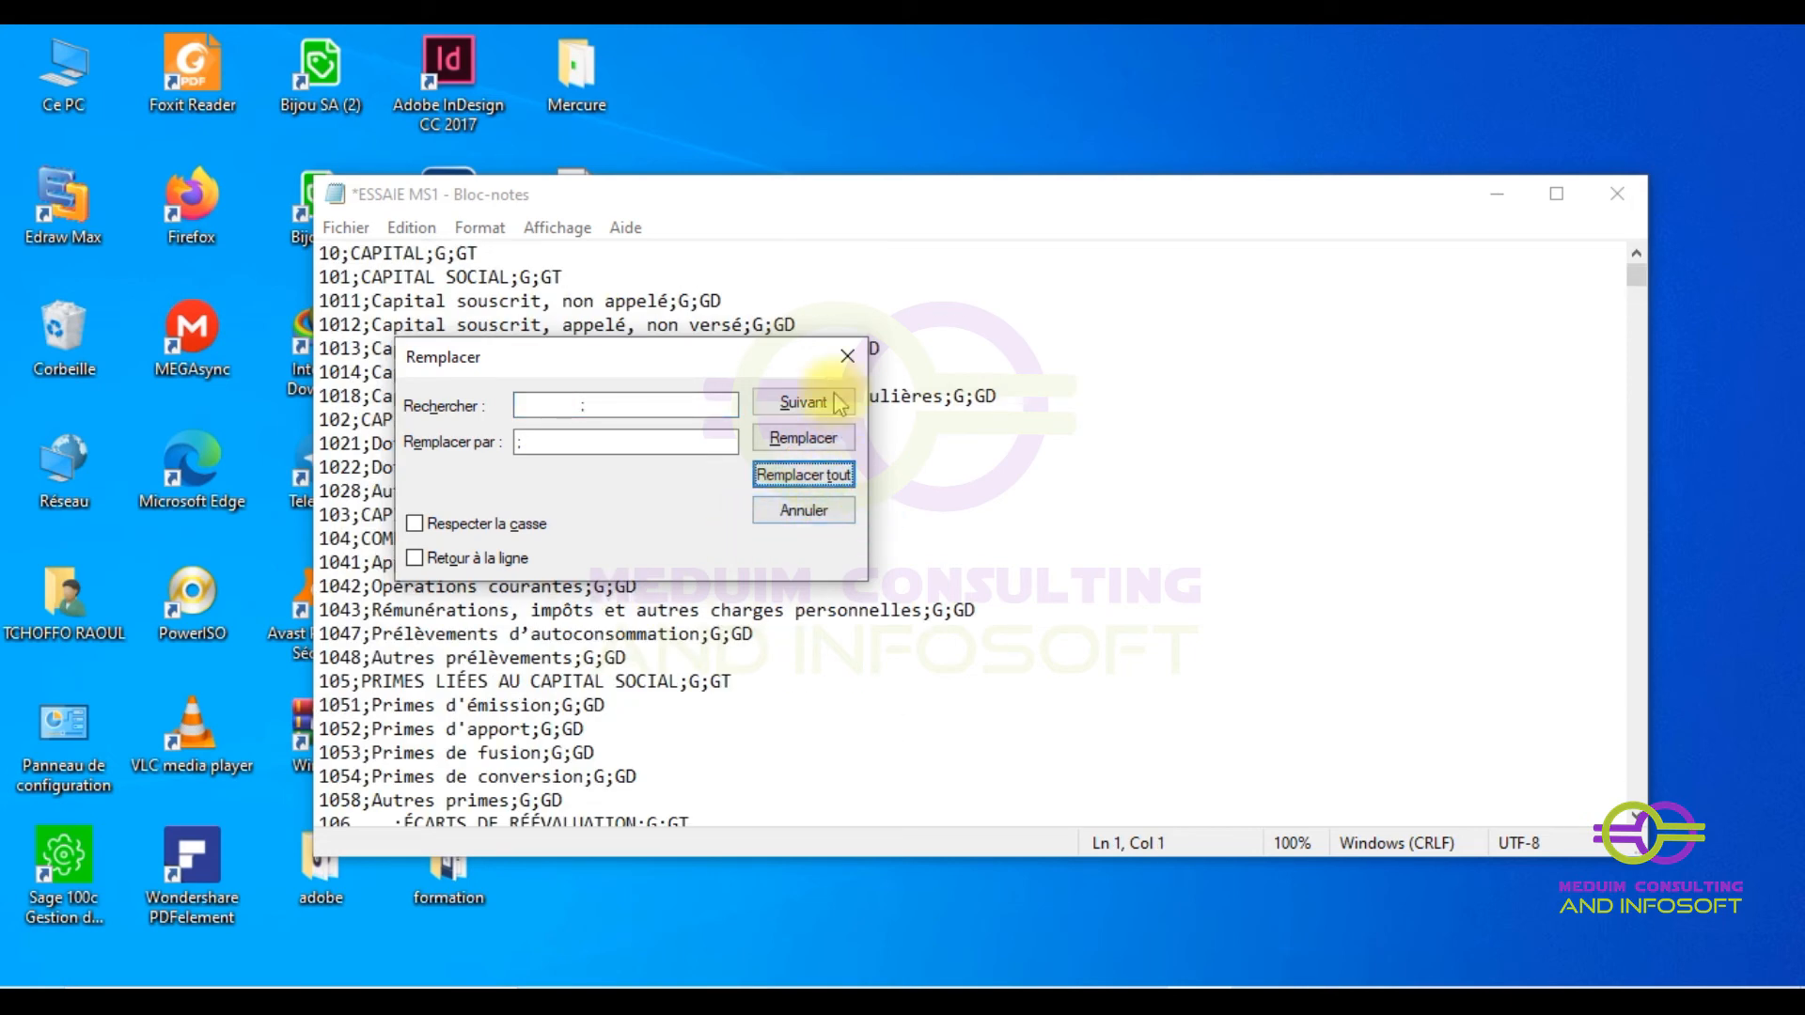
left_click(842, 357)
scroll(461, 677, "down", 15)
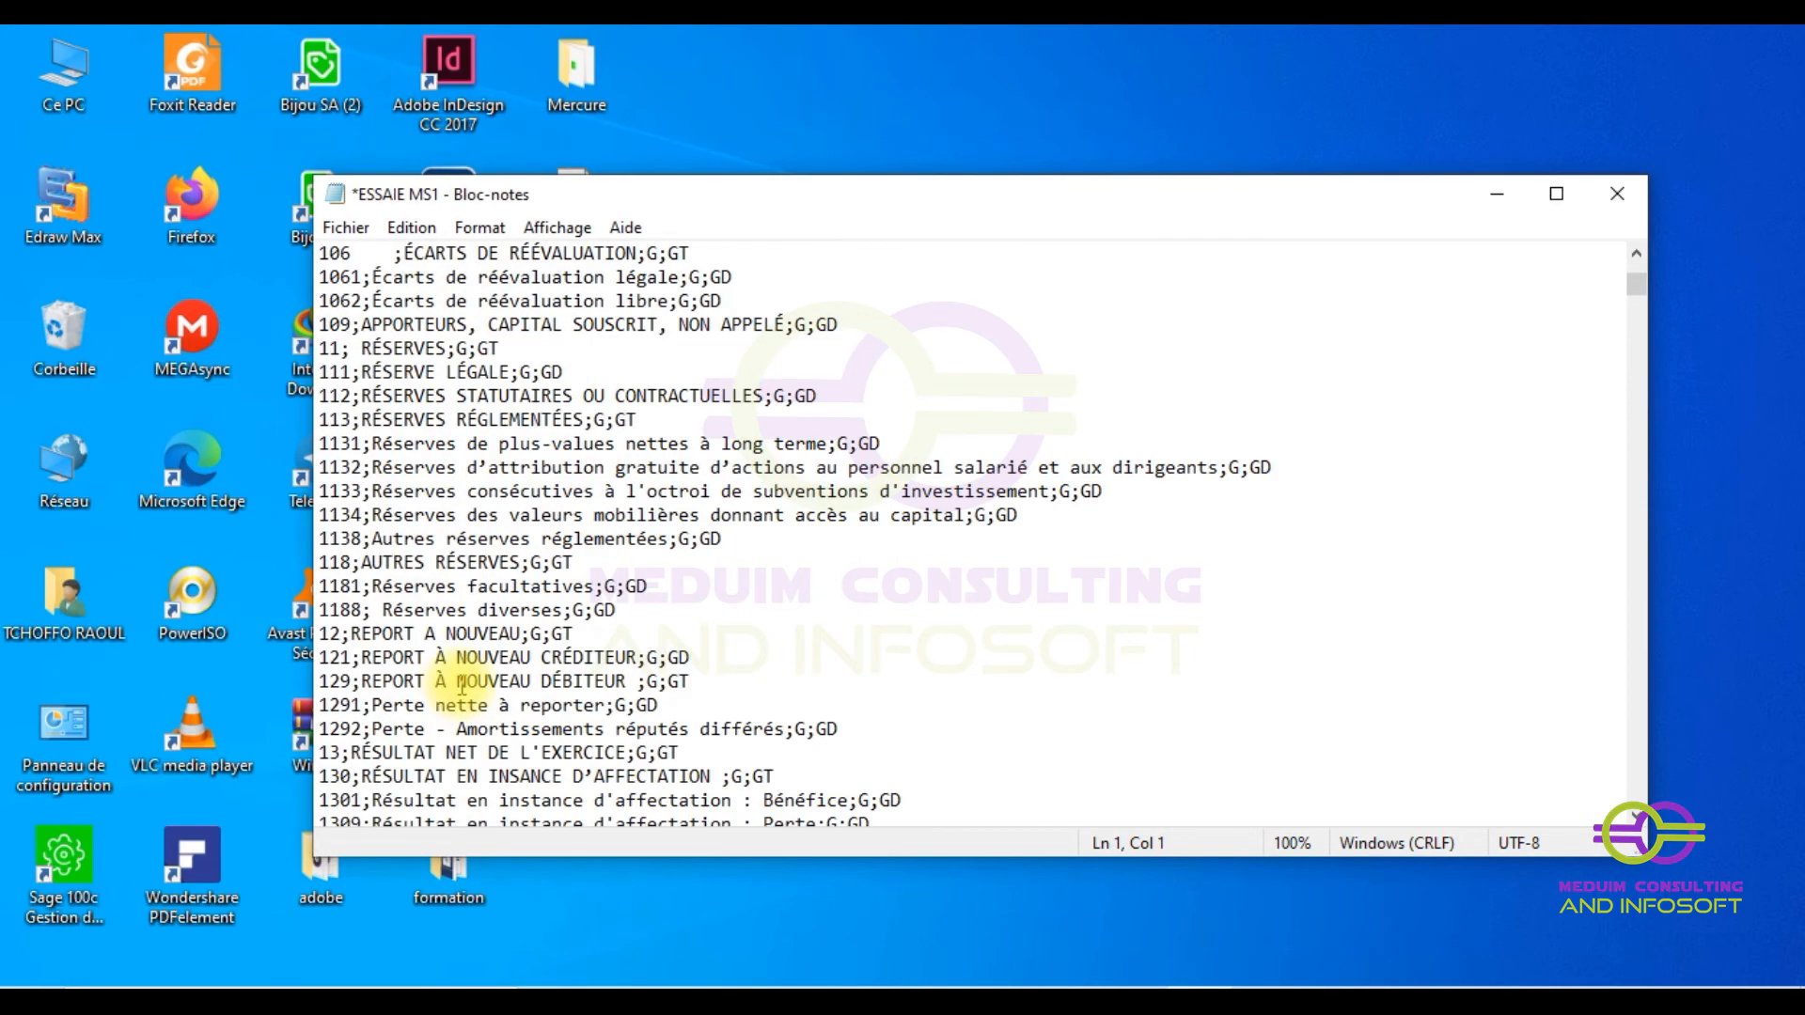
scroll(462, 669, "down", 15)
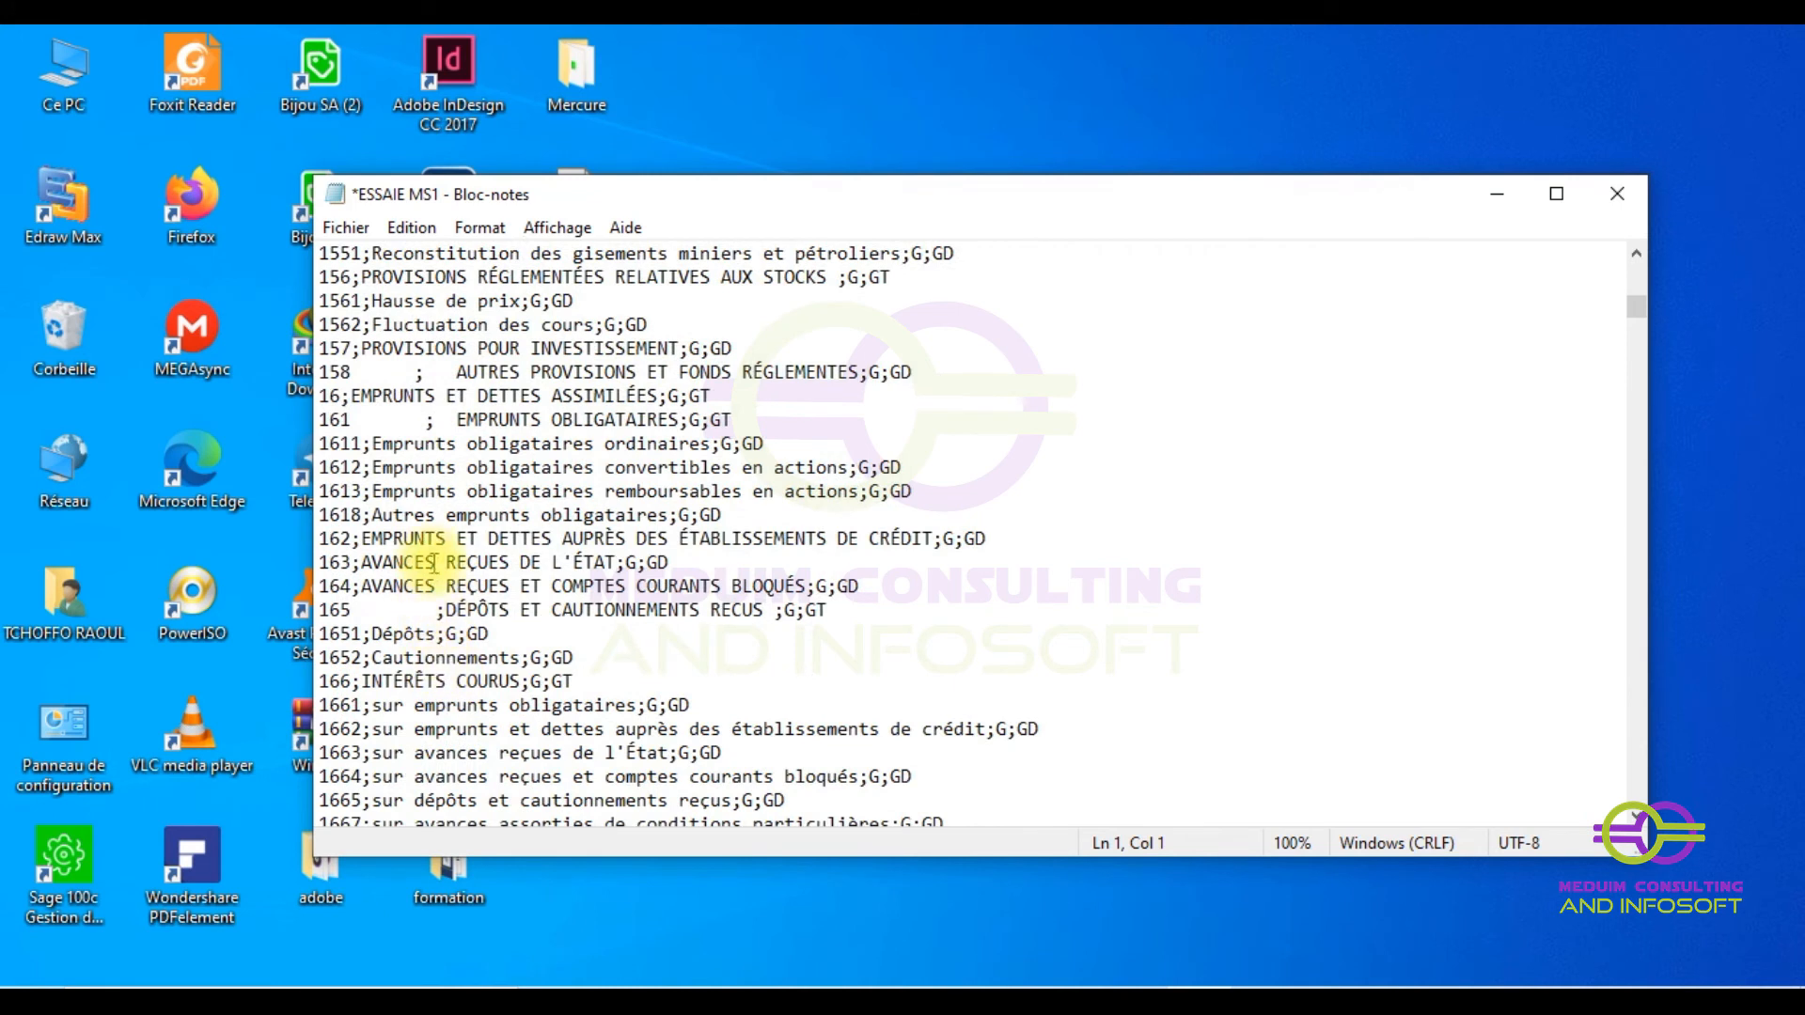
left_click_drag(351, 609, 445, 612)
key("ctrl+h")
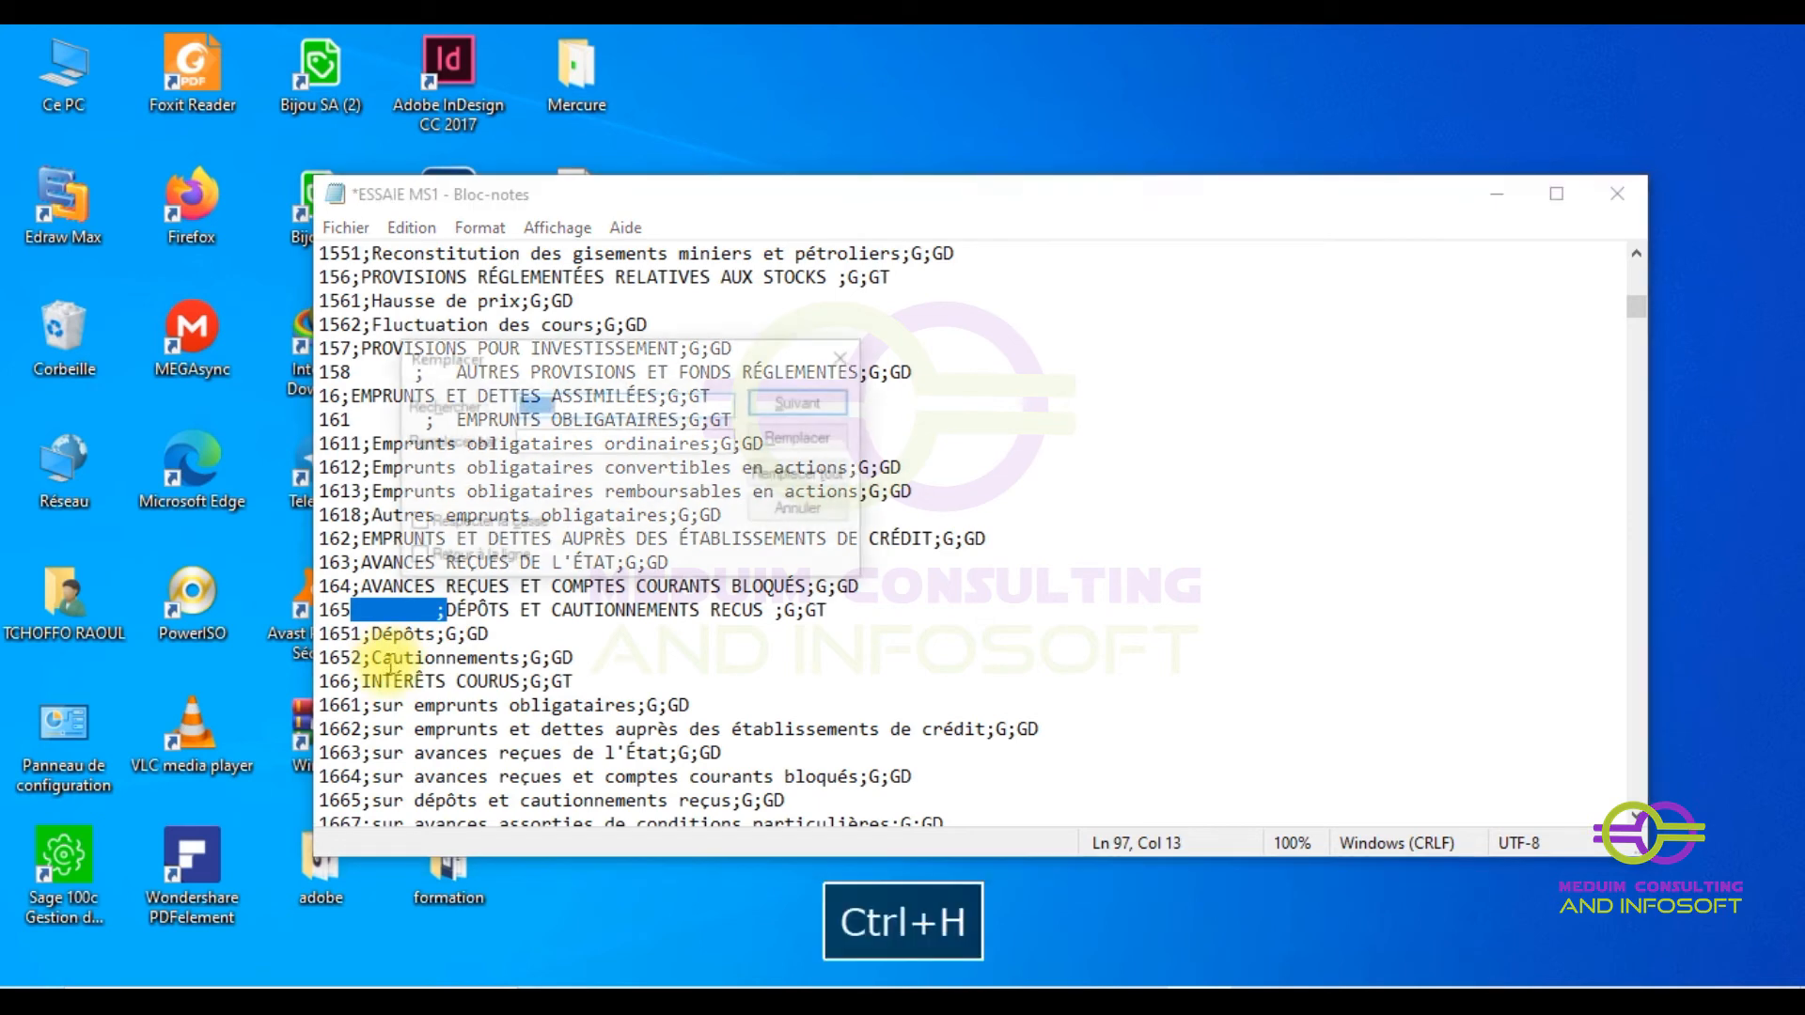
left_click(801, 475)
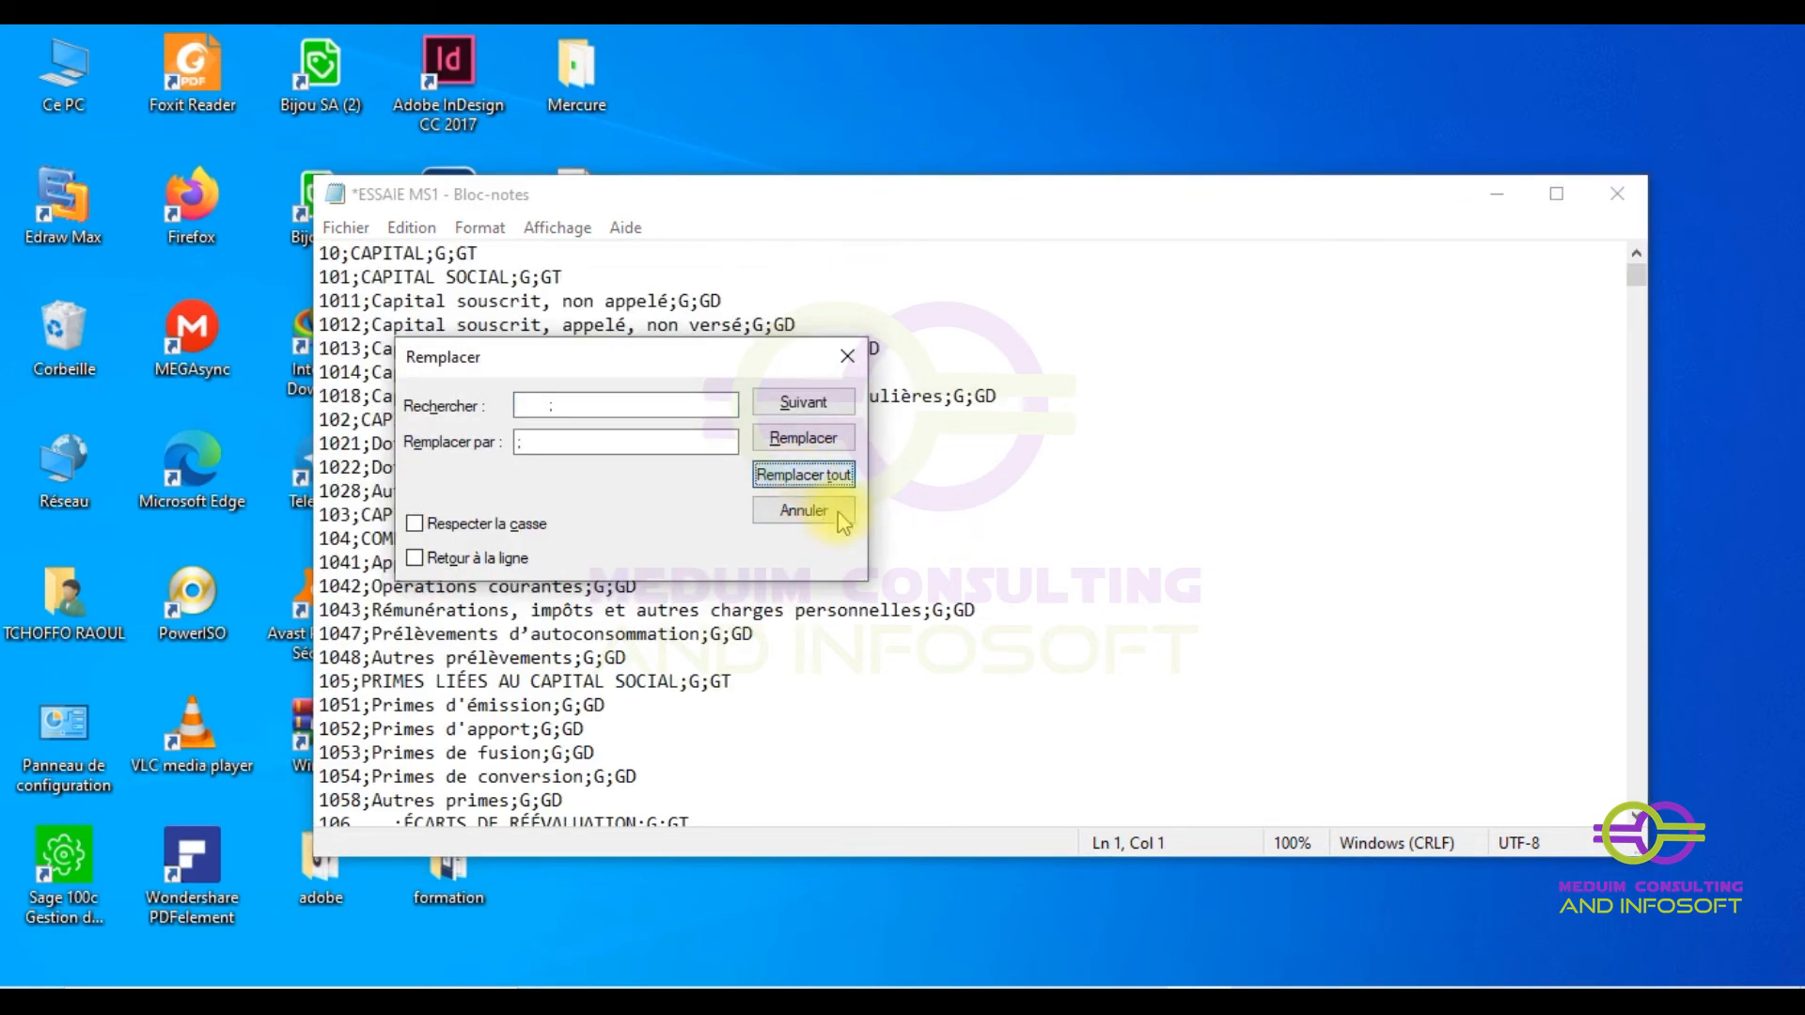
left_click(847, 355)
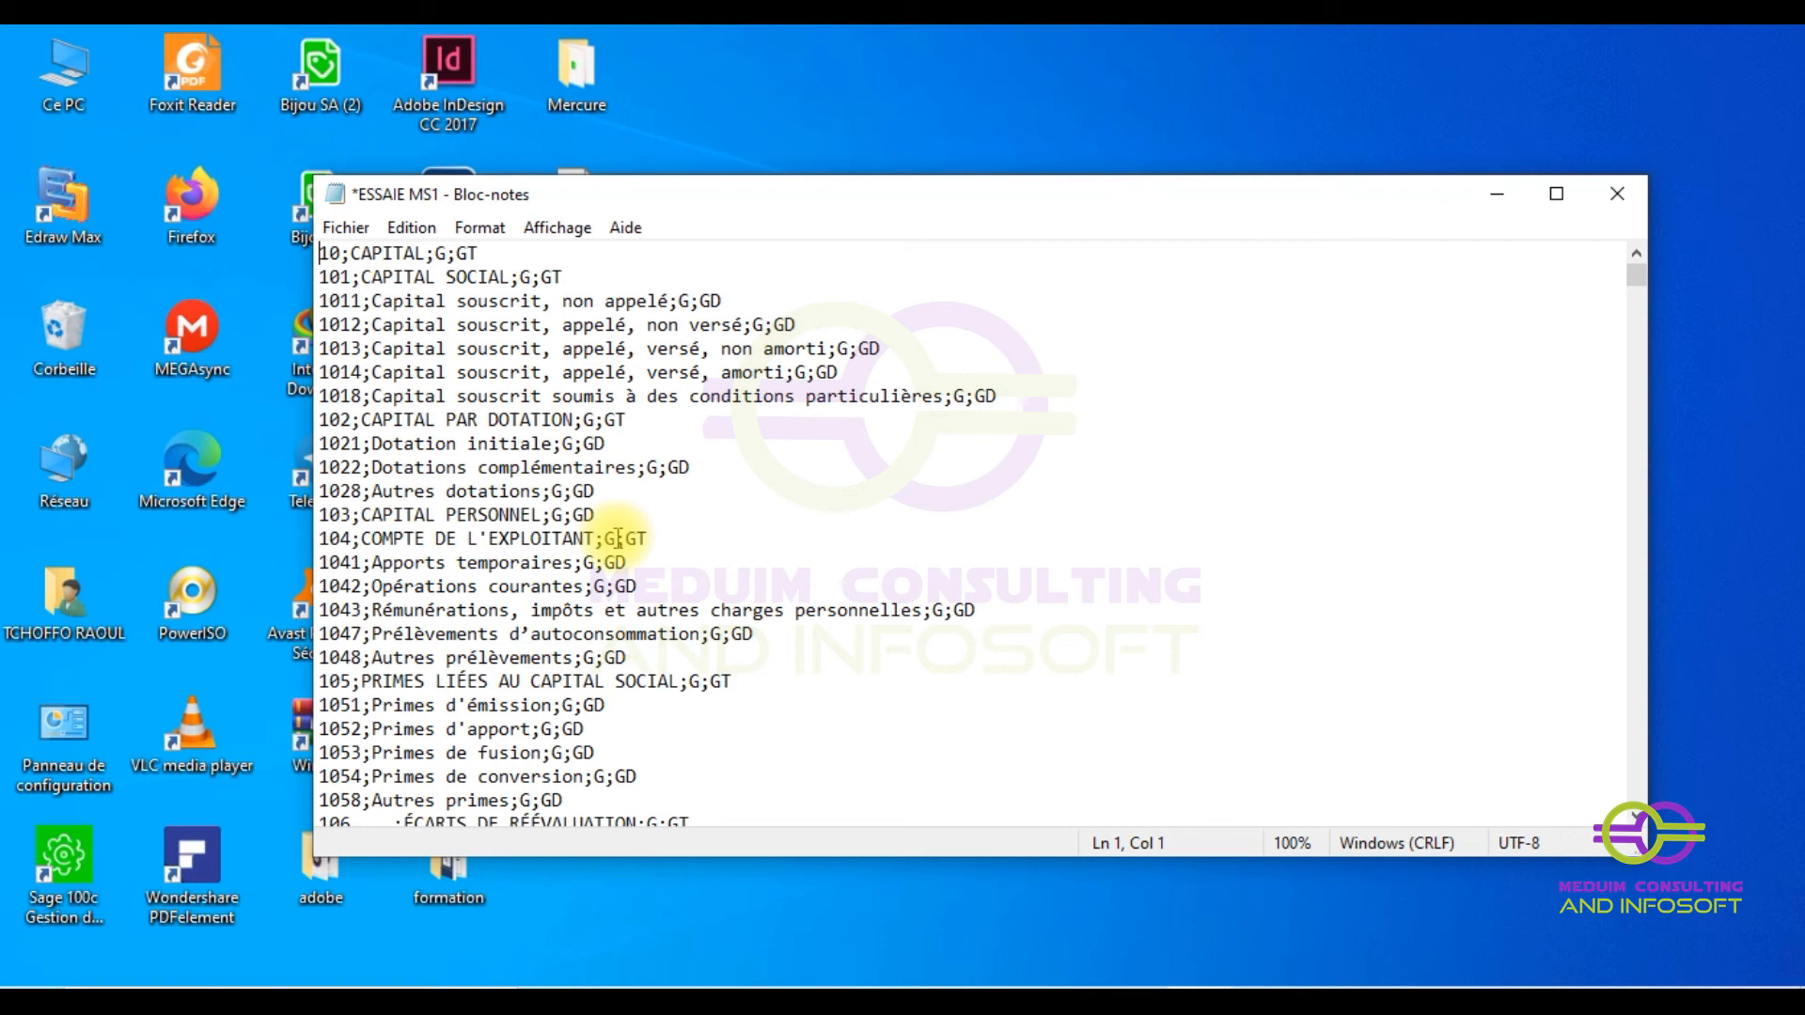
- Copy the entire chart of accounts from Notepad and launch WordPad from Windows Accessories
key("ctrl+a")
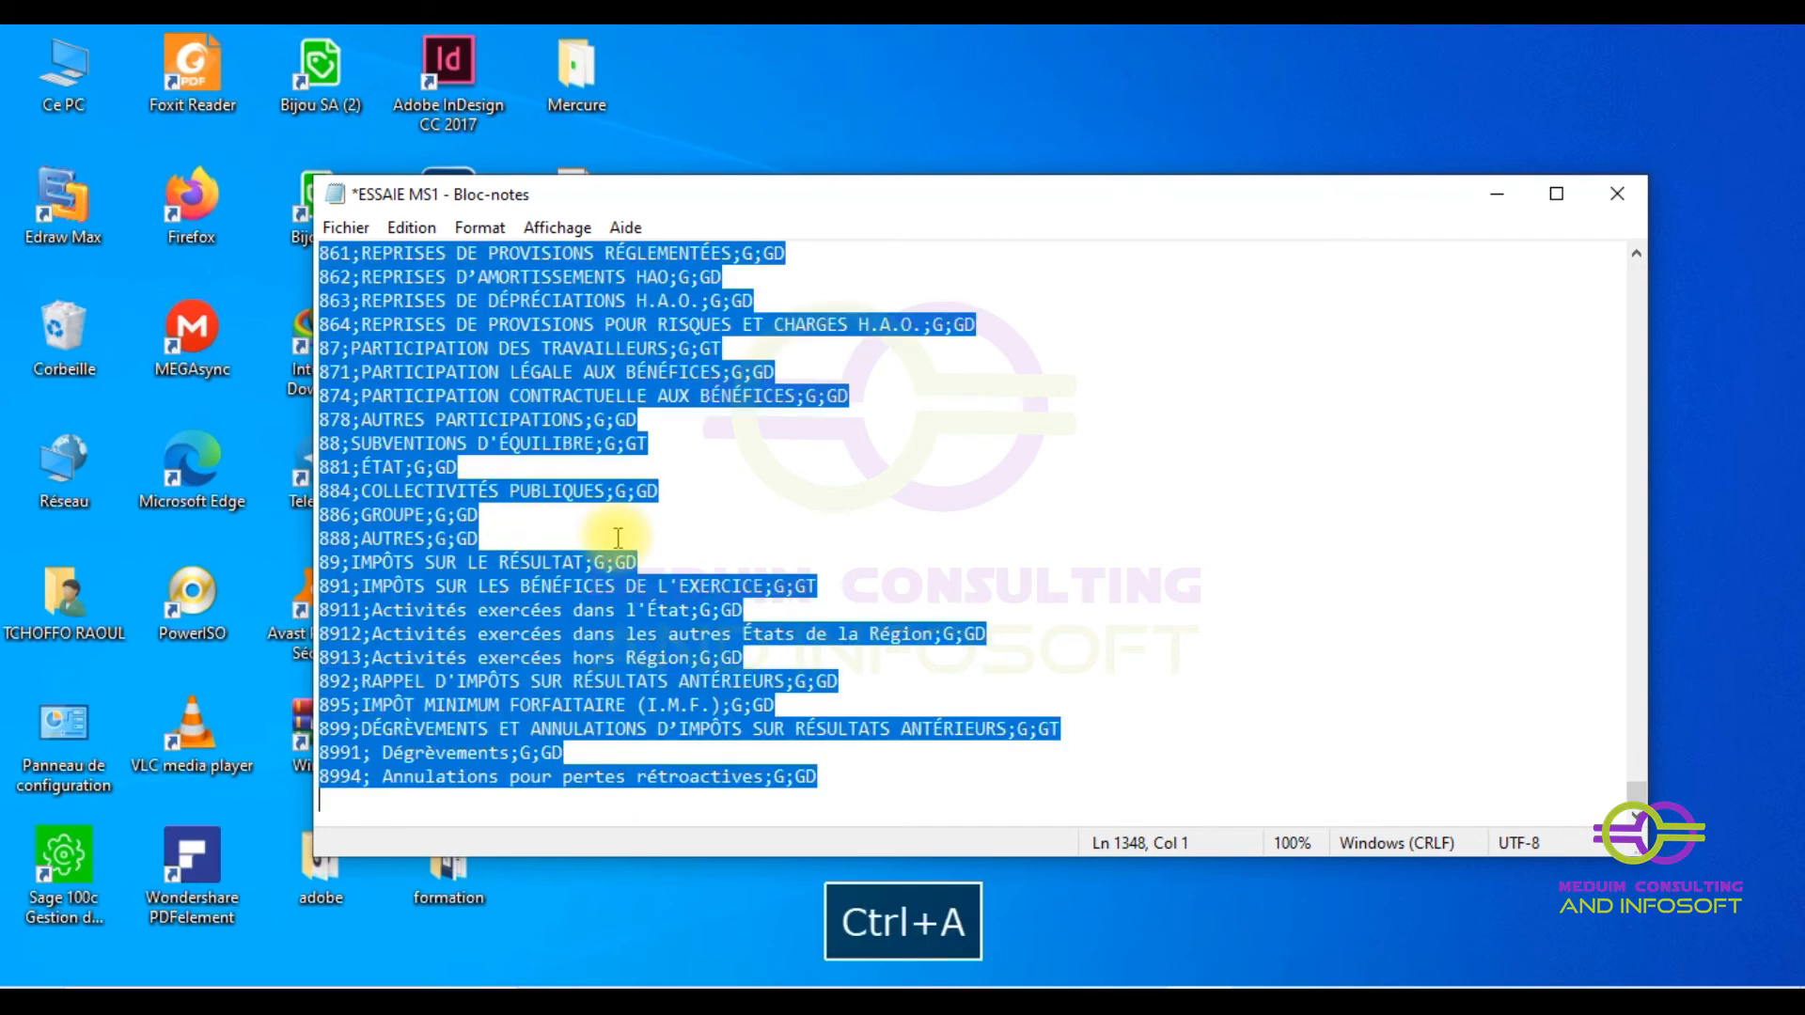
key("ctrl+c")
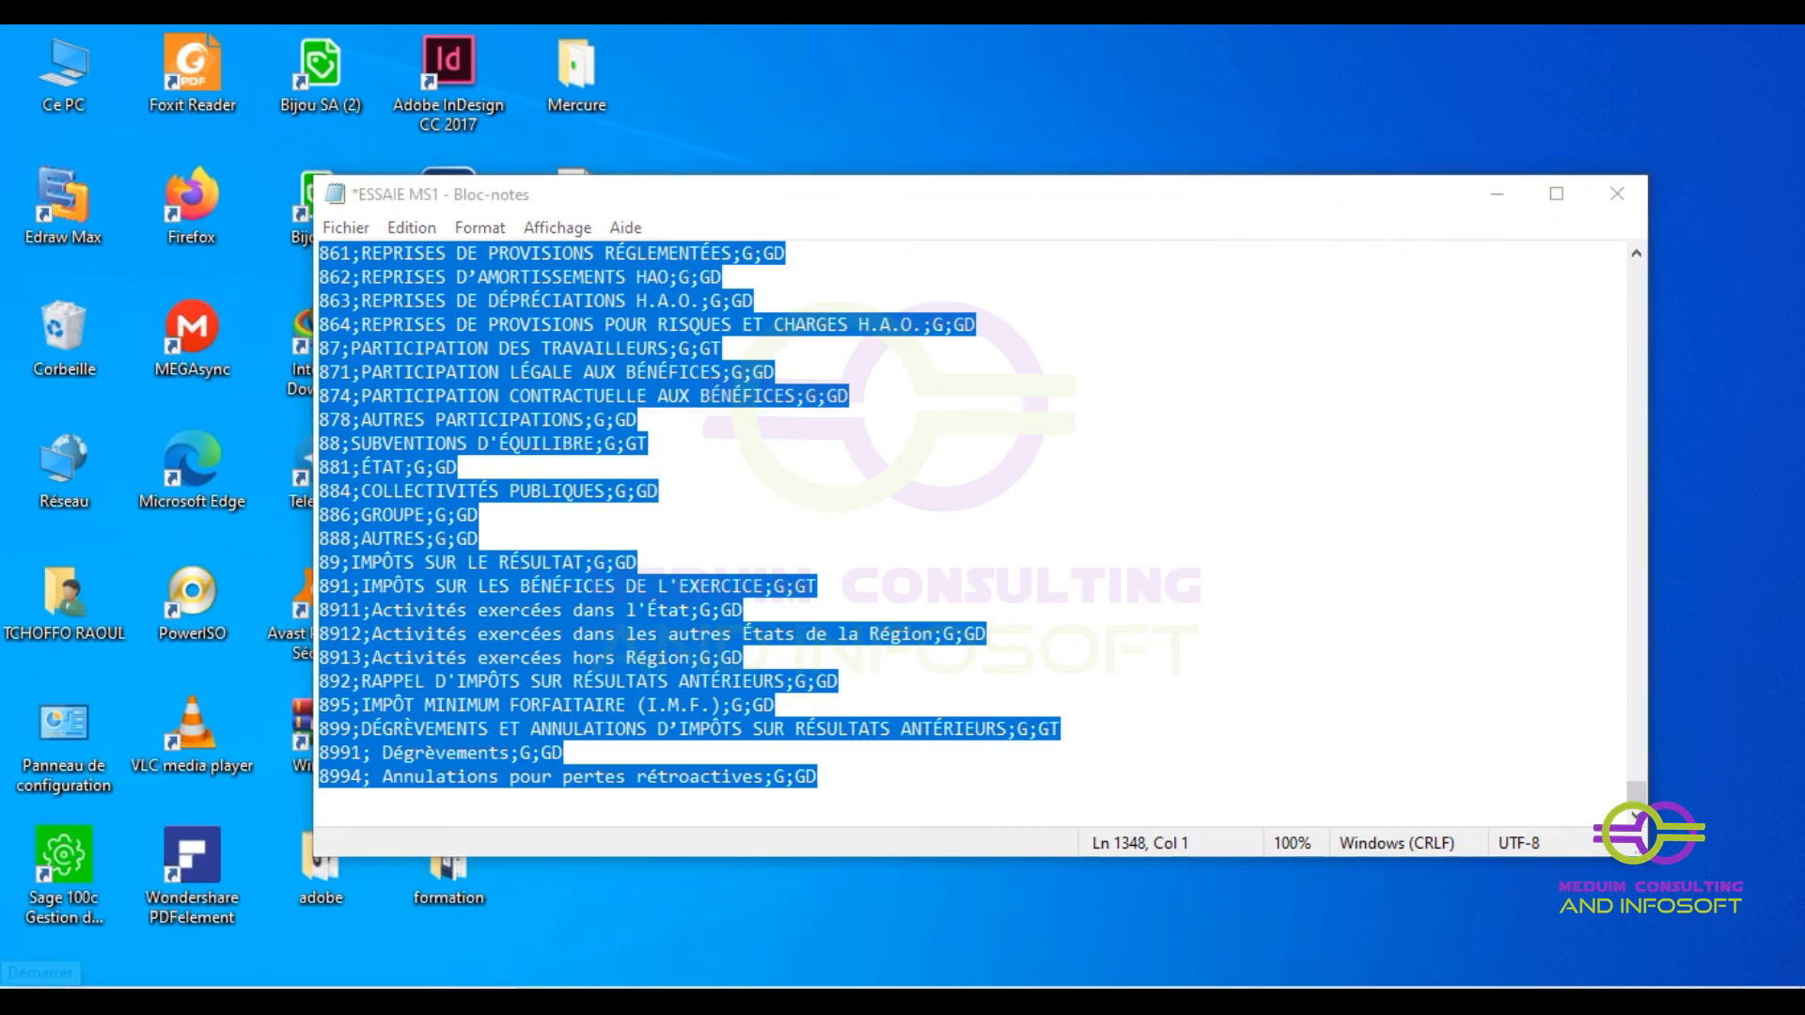
left_click(38, 974)
scroll(270, 595, "down", 1)
scroll(269, 595, "down", 5)
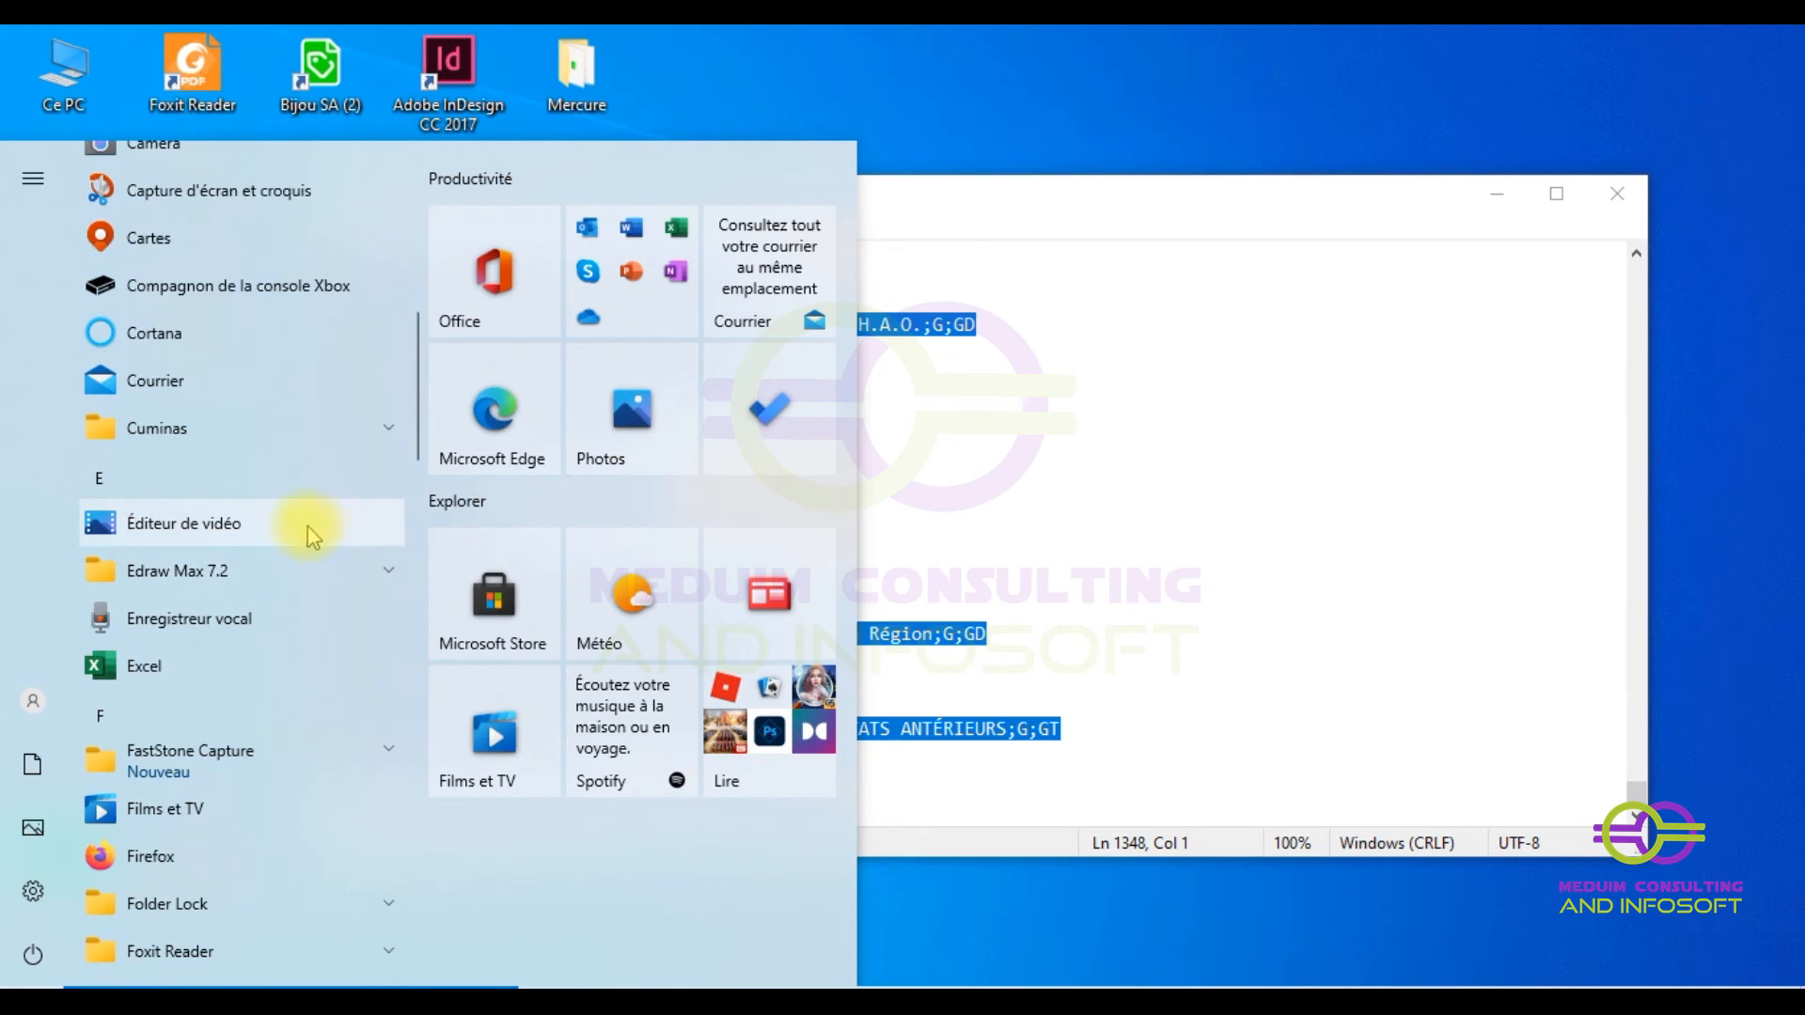
scroll(310, 536, "up", 5)
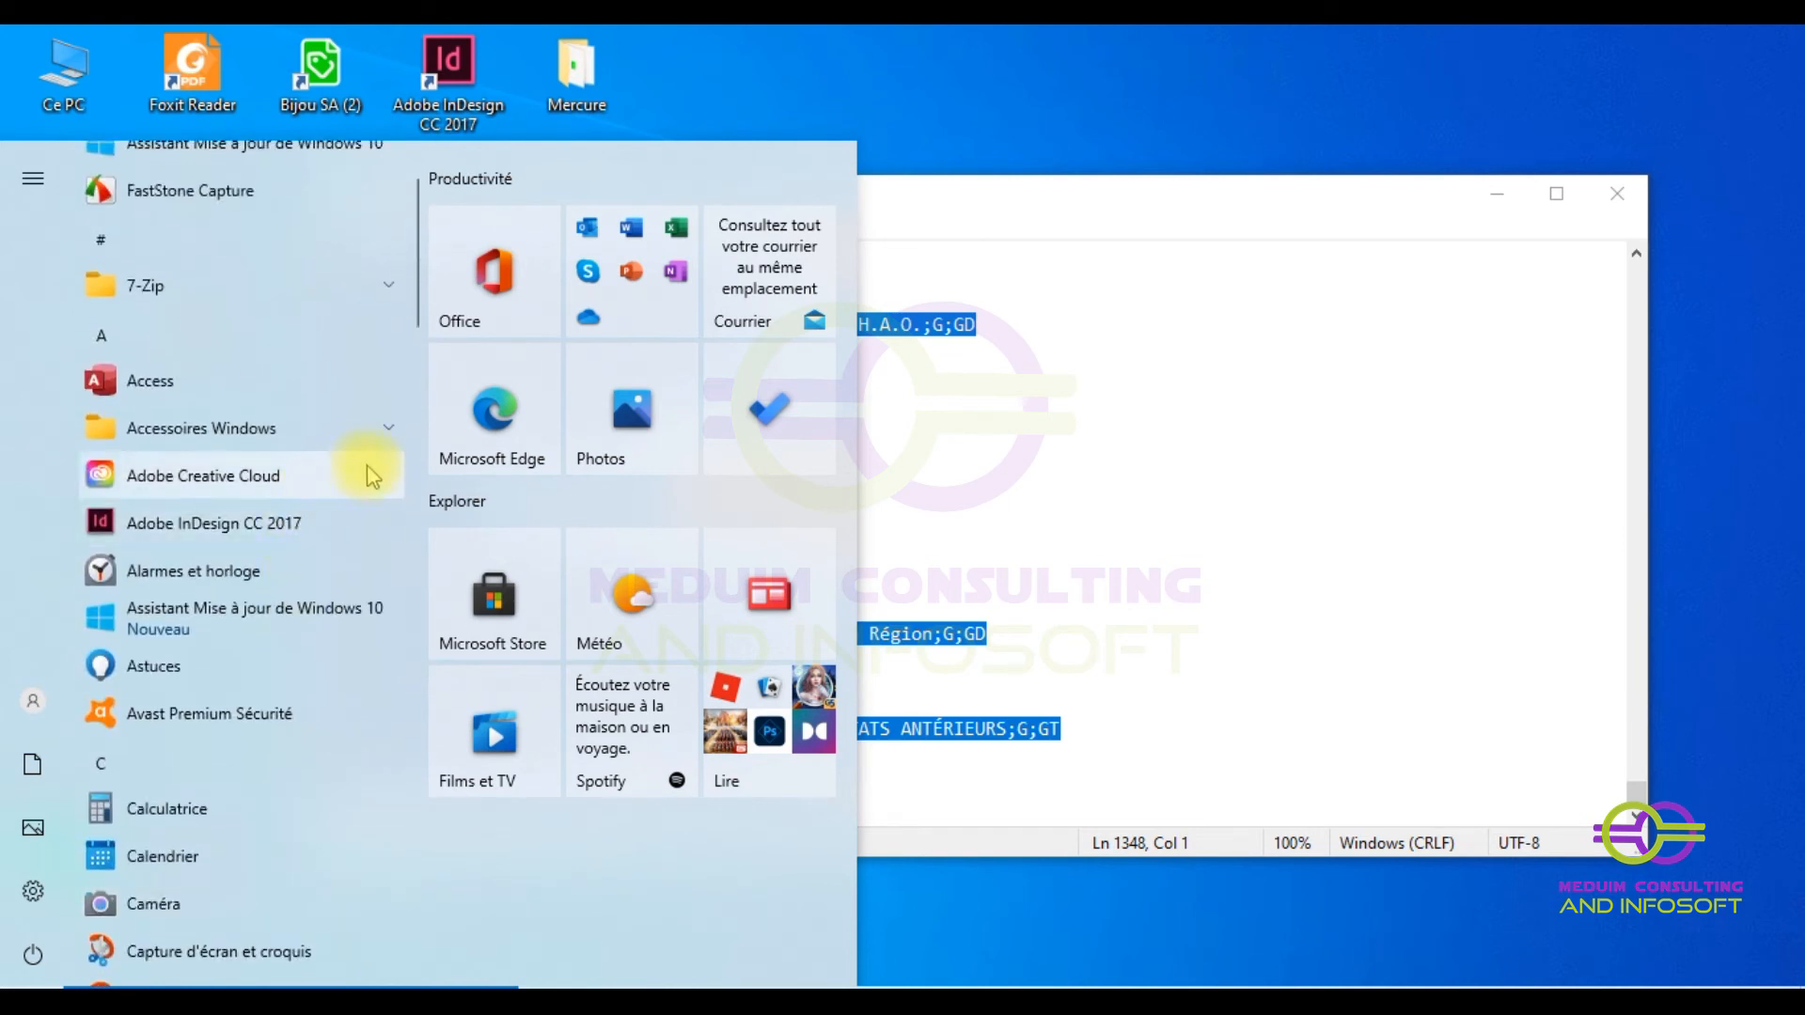
scroll(368, 440, "up", 2)
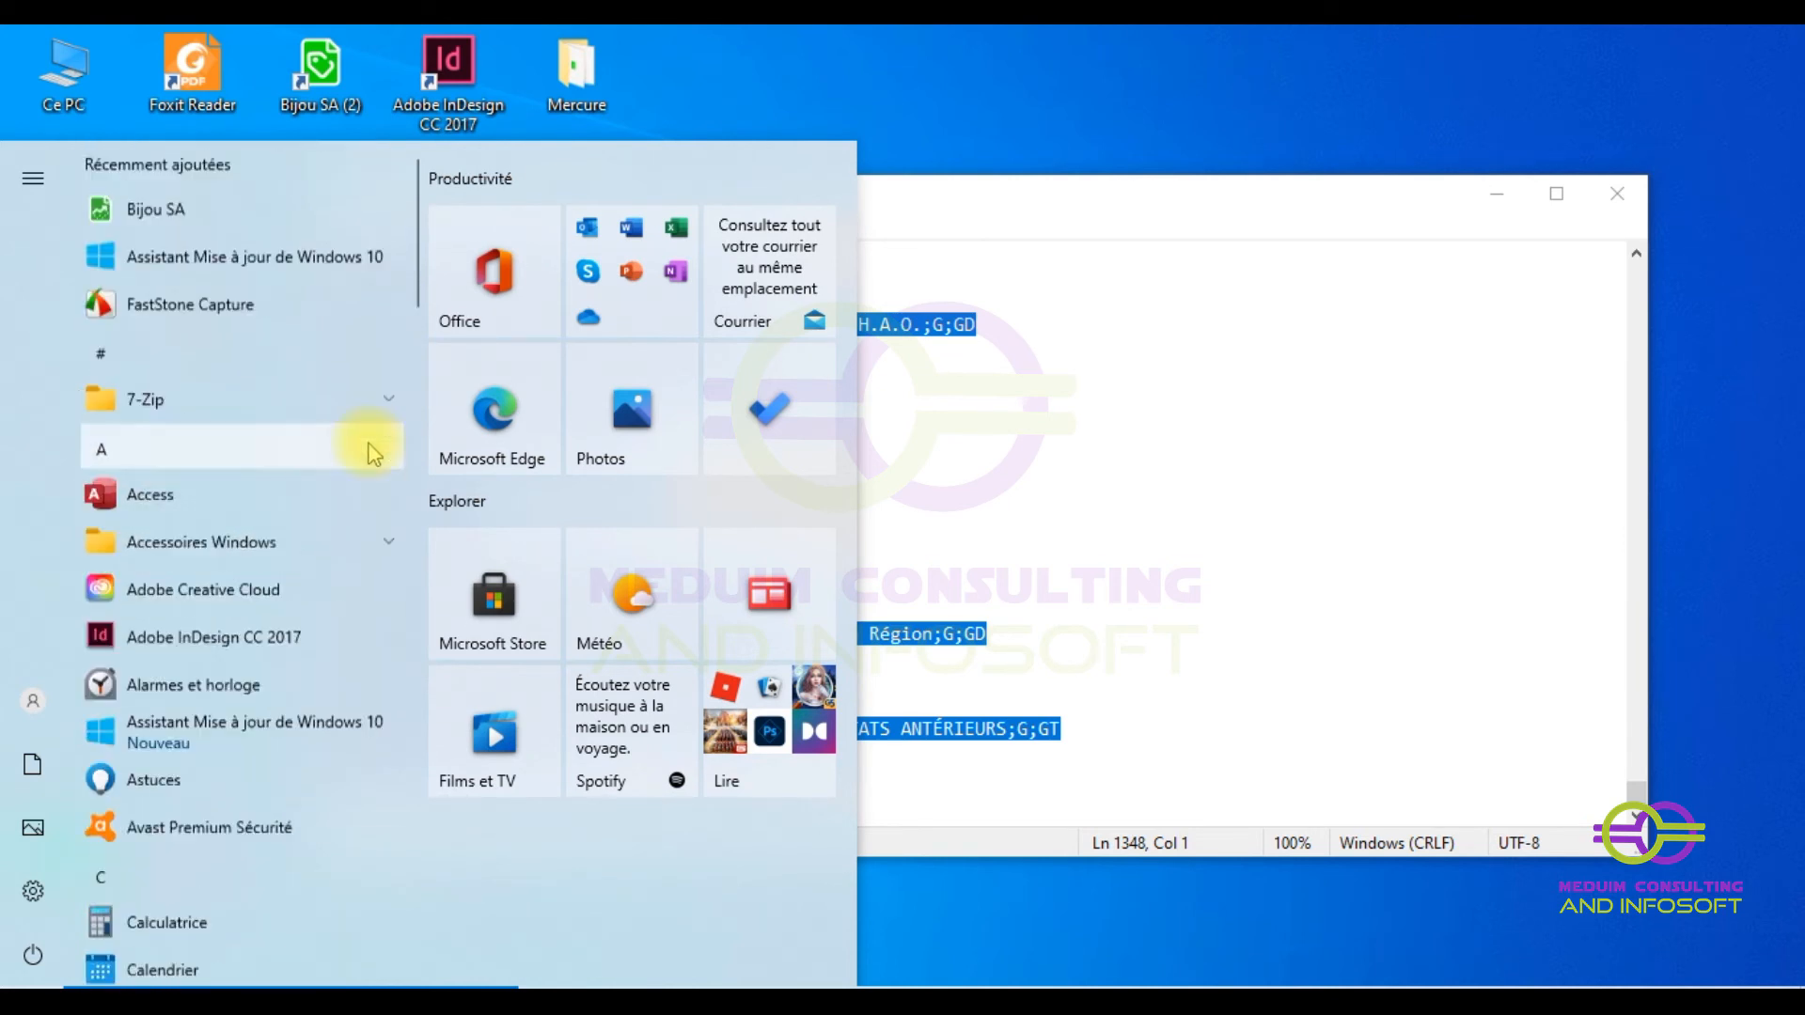
left_click(381, 564)
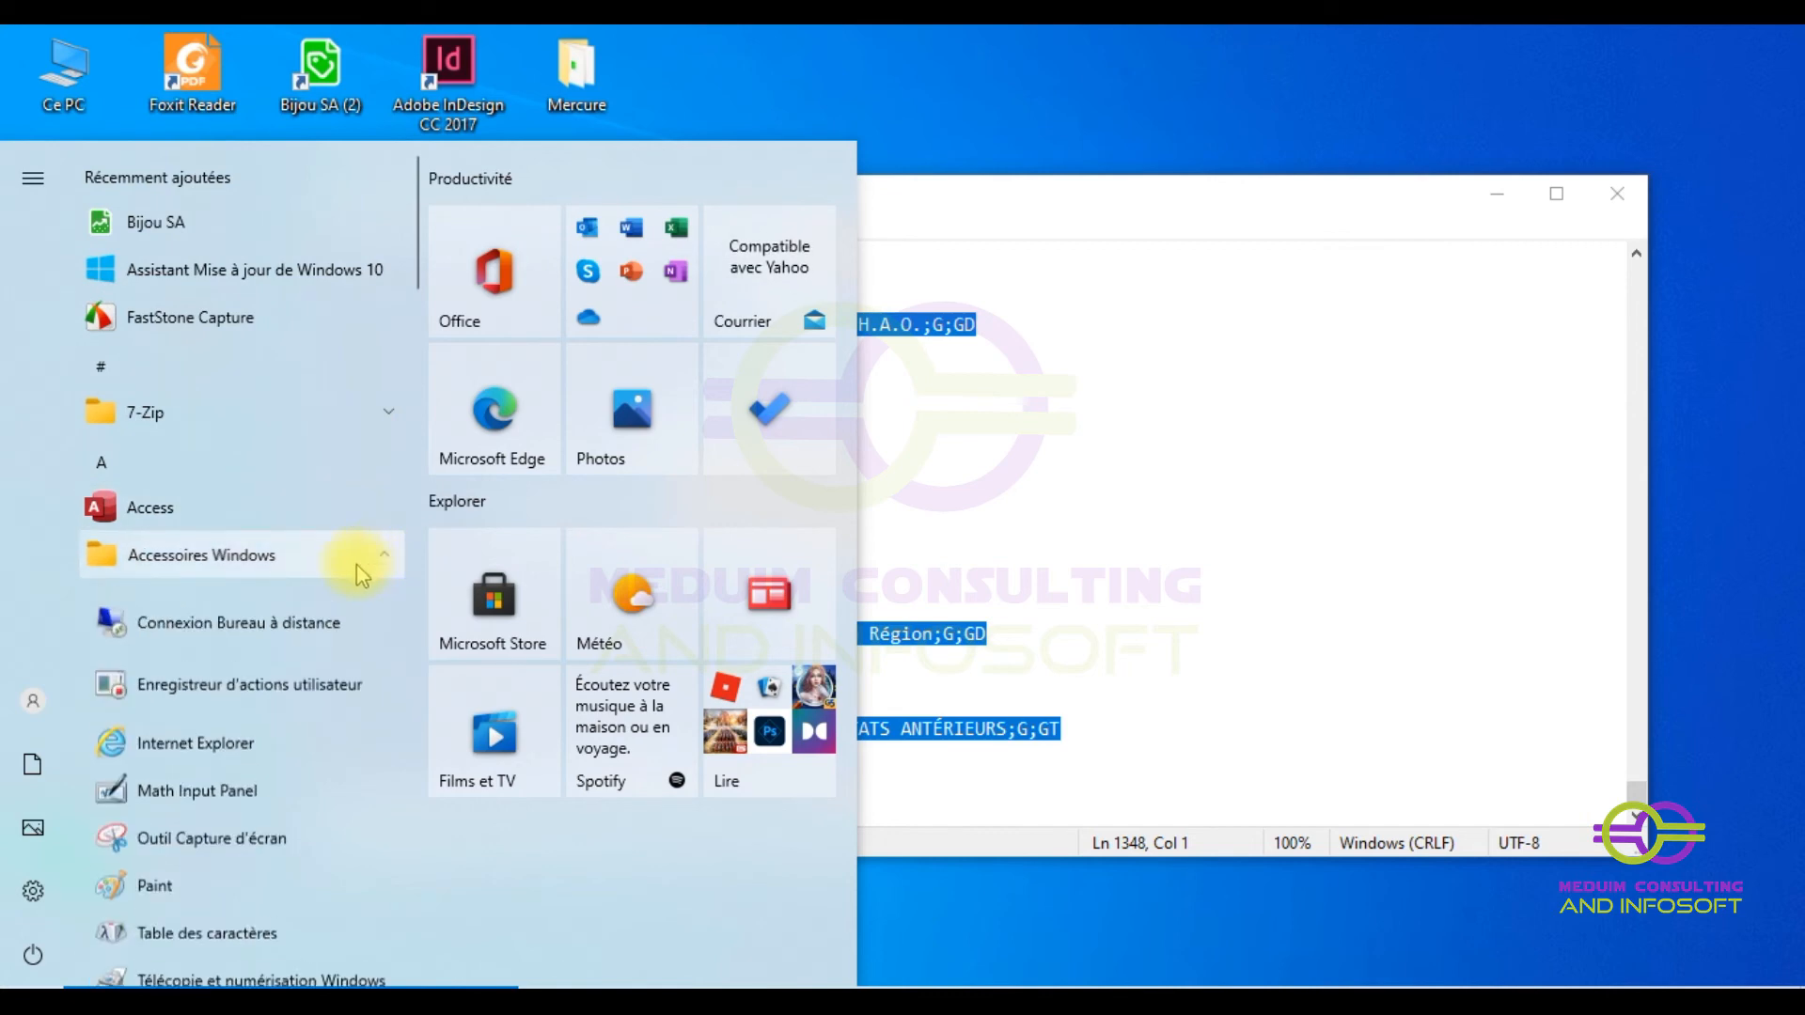
scroll(355, 568, "down", 5)
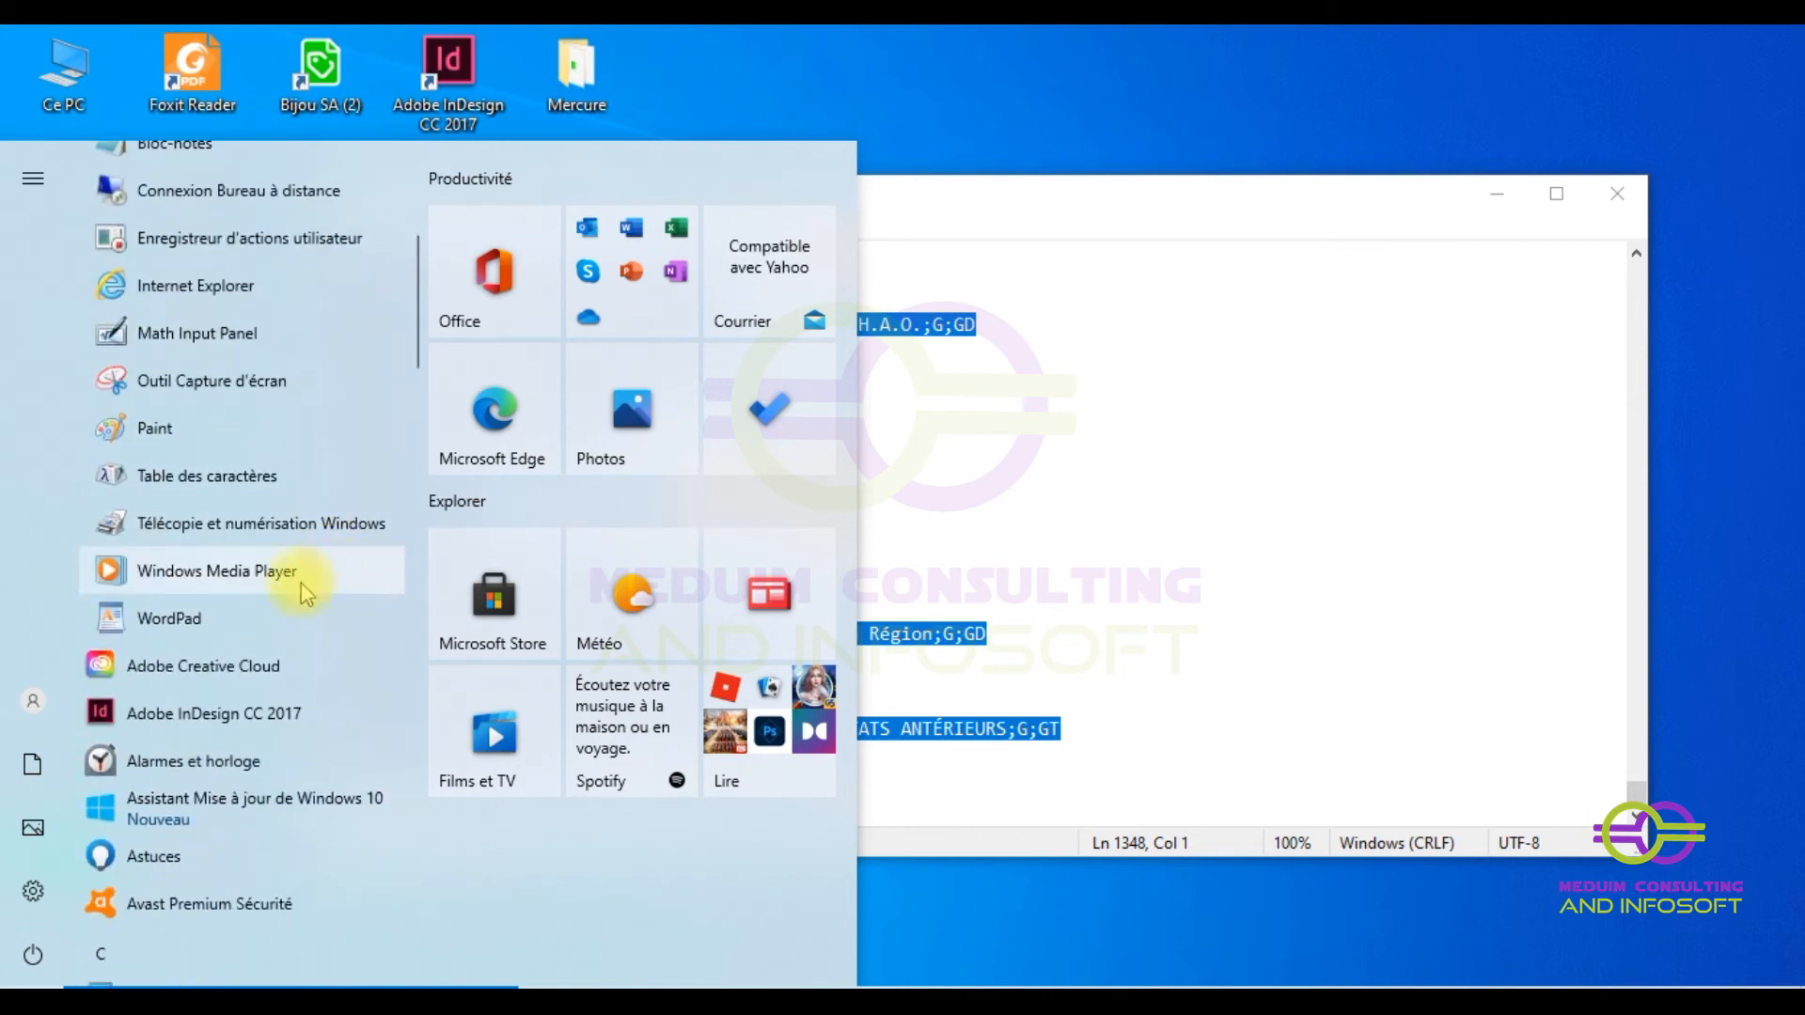
left_click(252, 619)
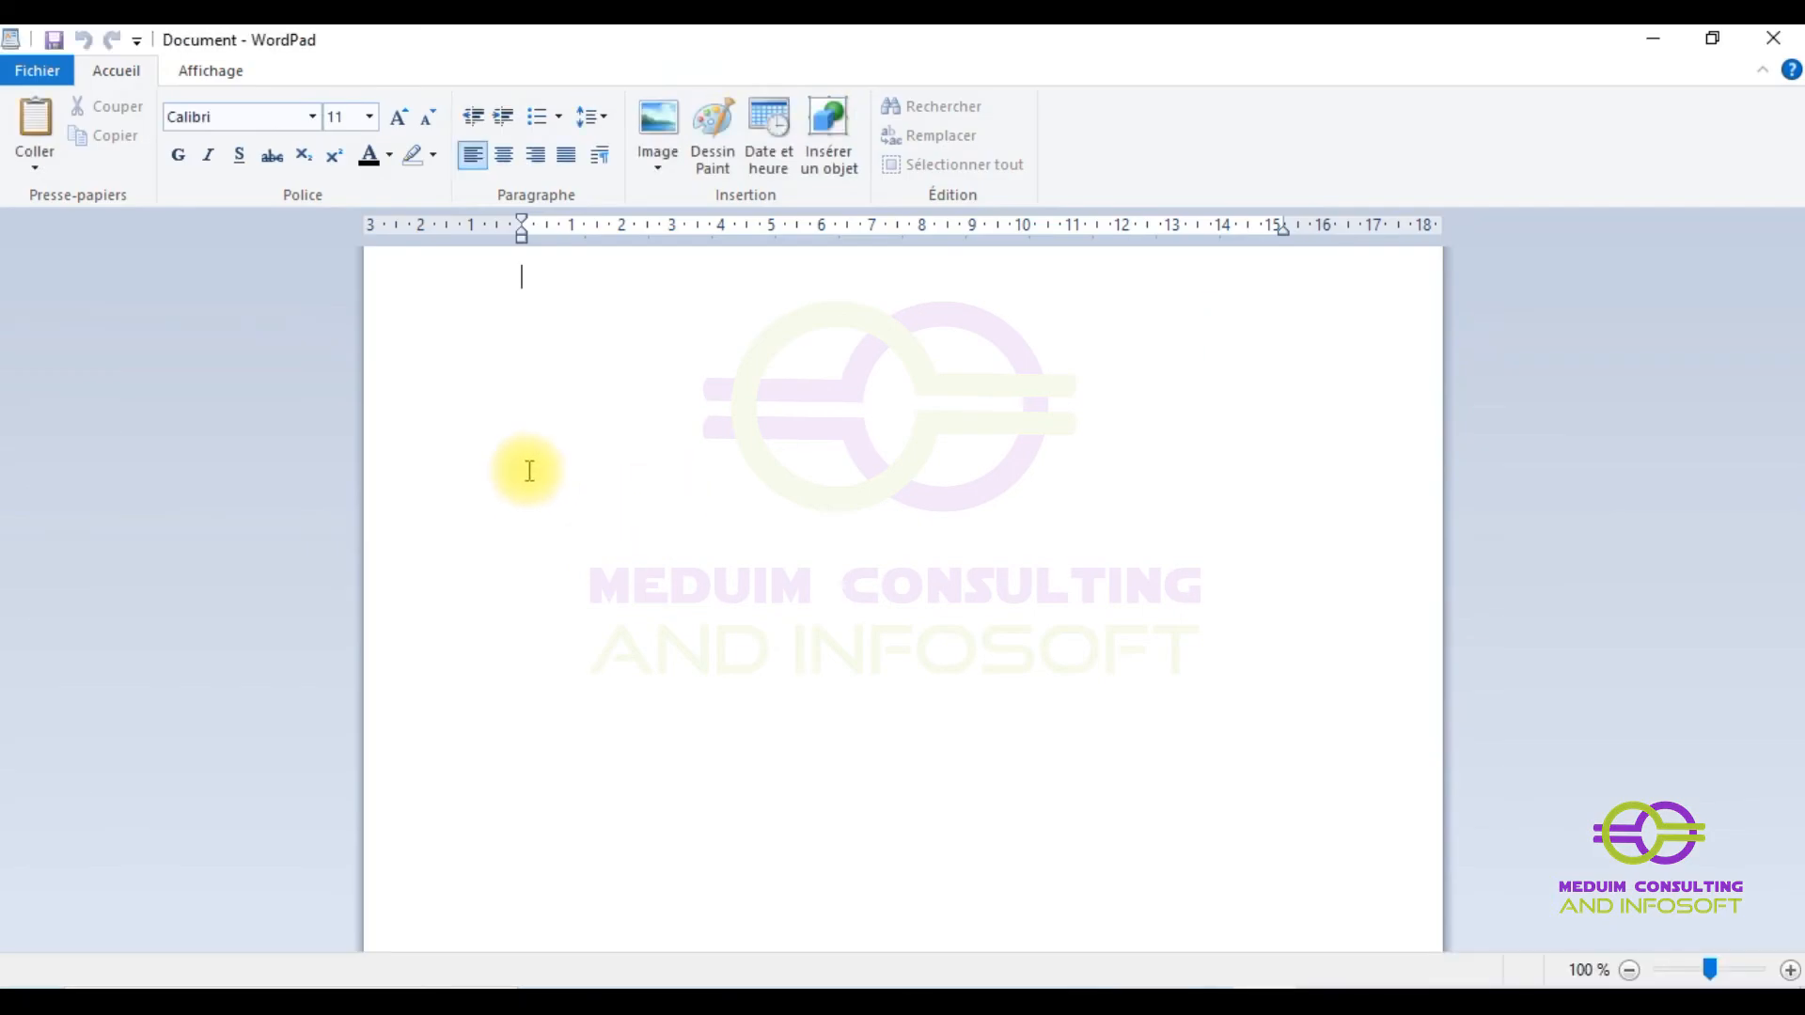
- Paste the chart of accounts into the blank WordPad document, copy it all, and minimize WordPad
key("ctrl+v")
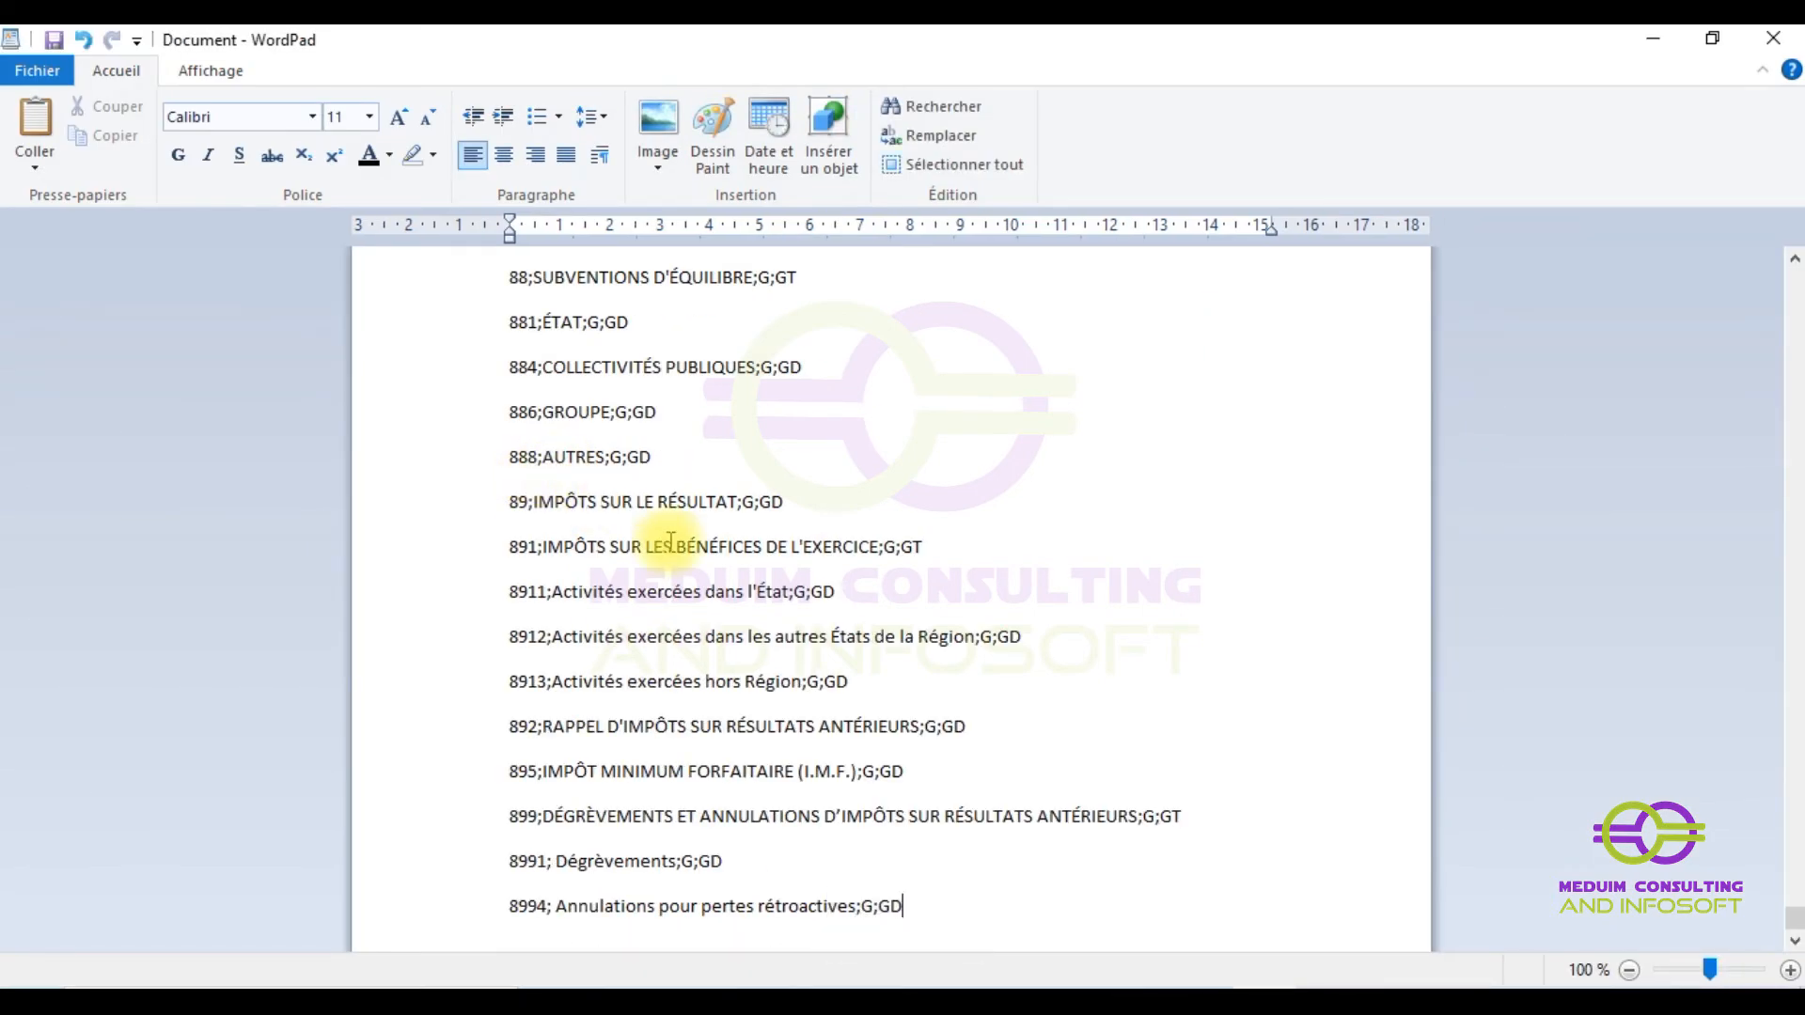
left_click(942, 912)
left_click_drag(812, 892, 402, 335)
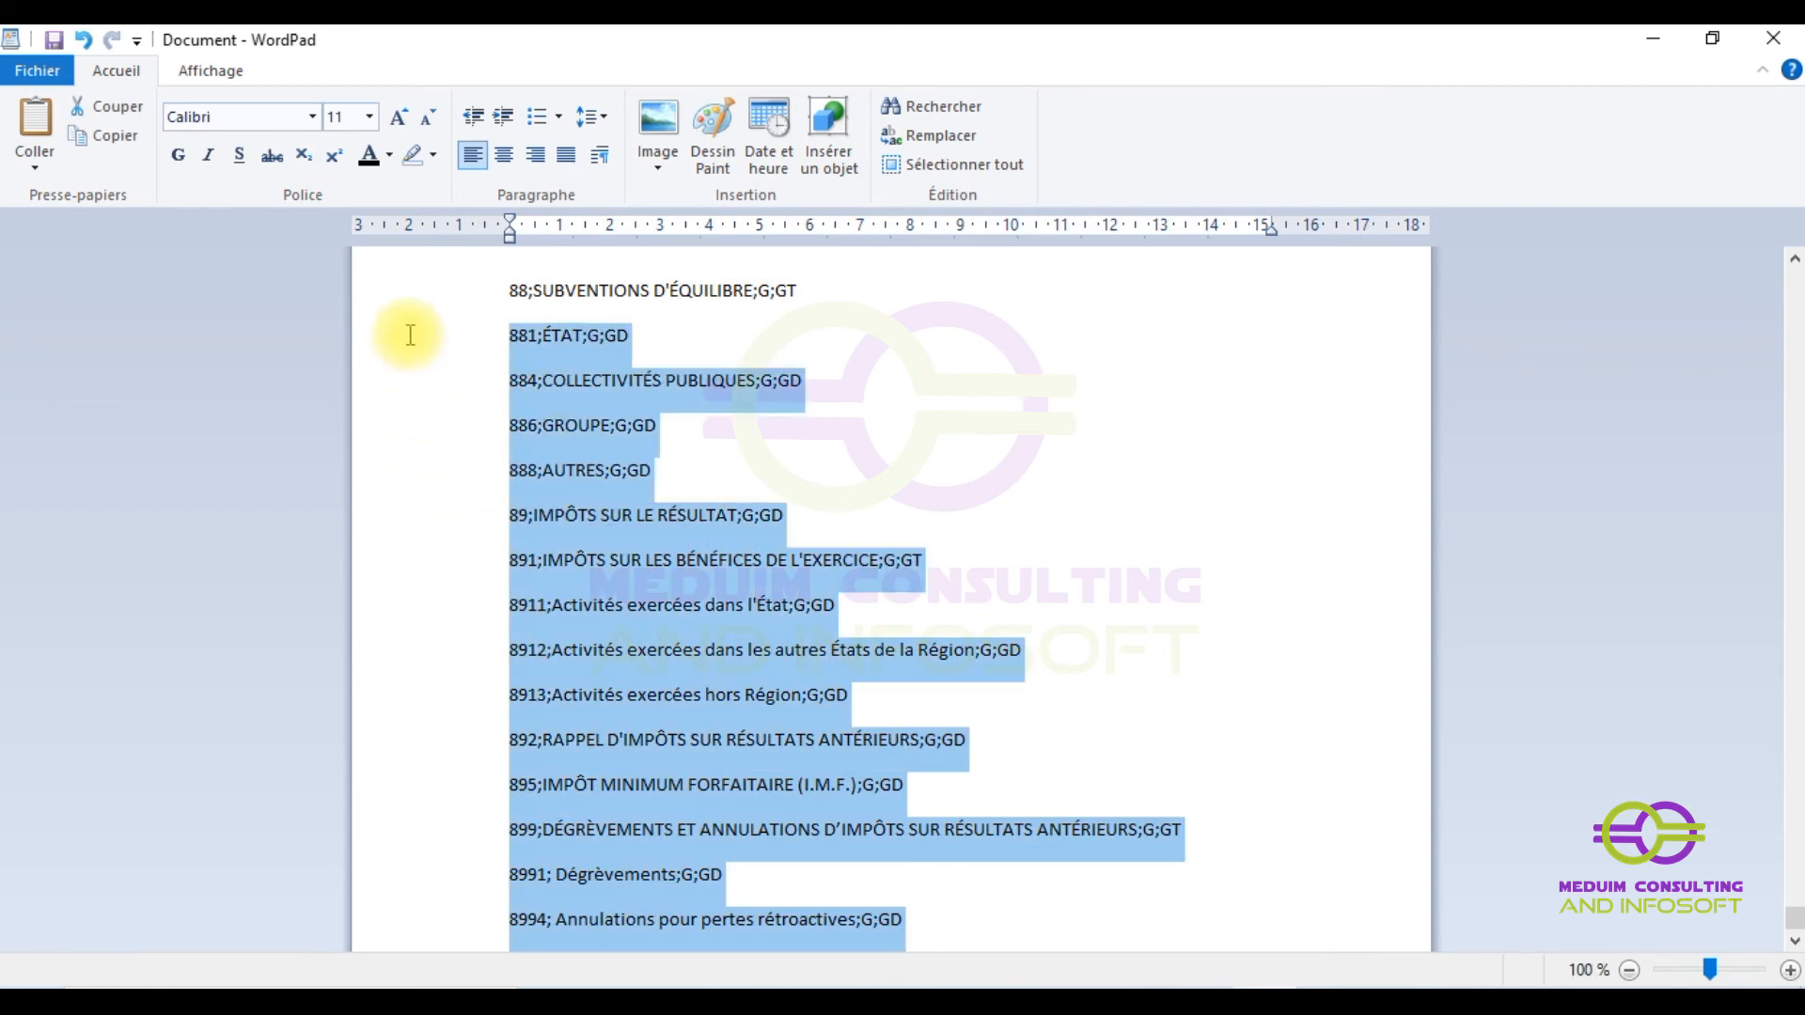
key("ctrl+a")
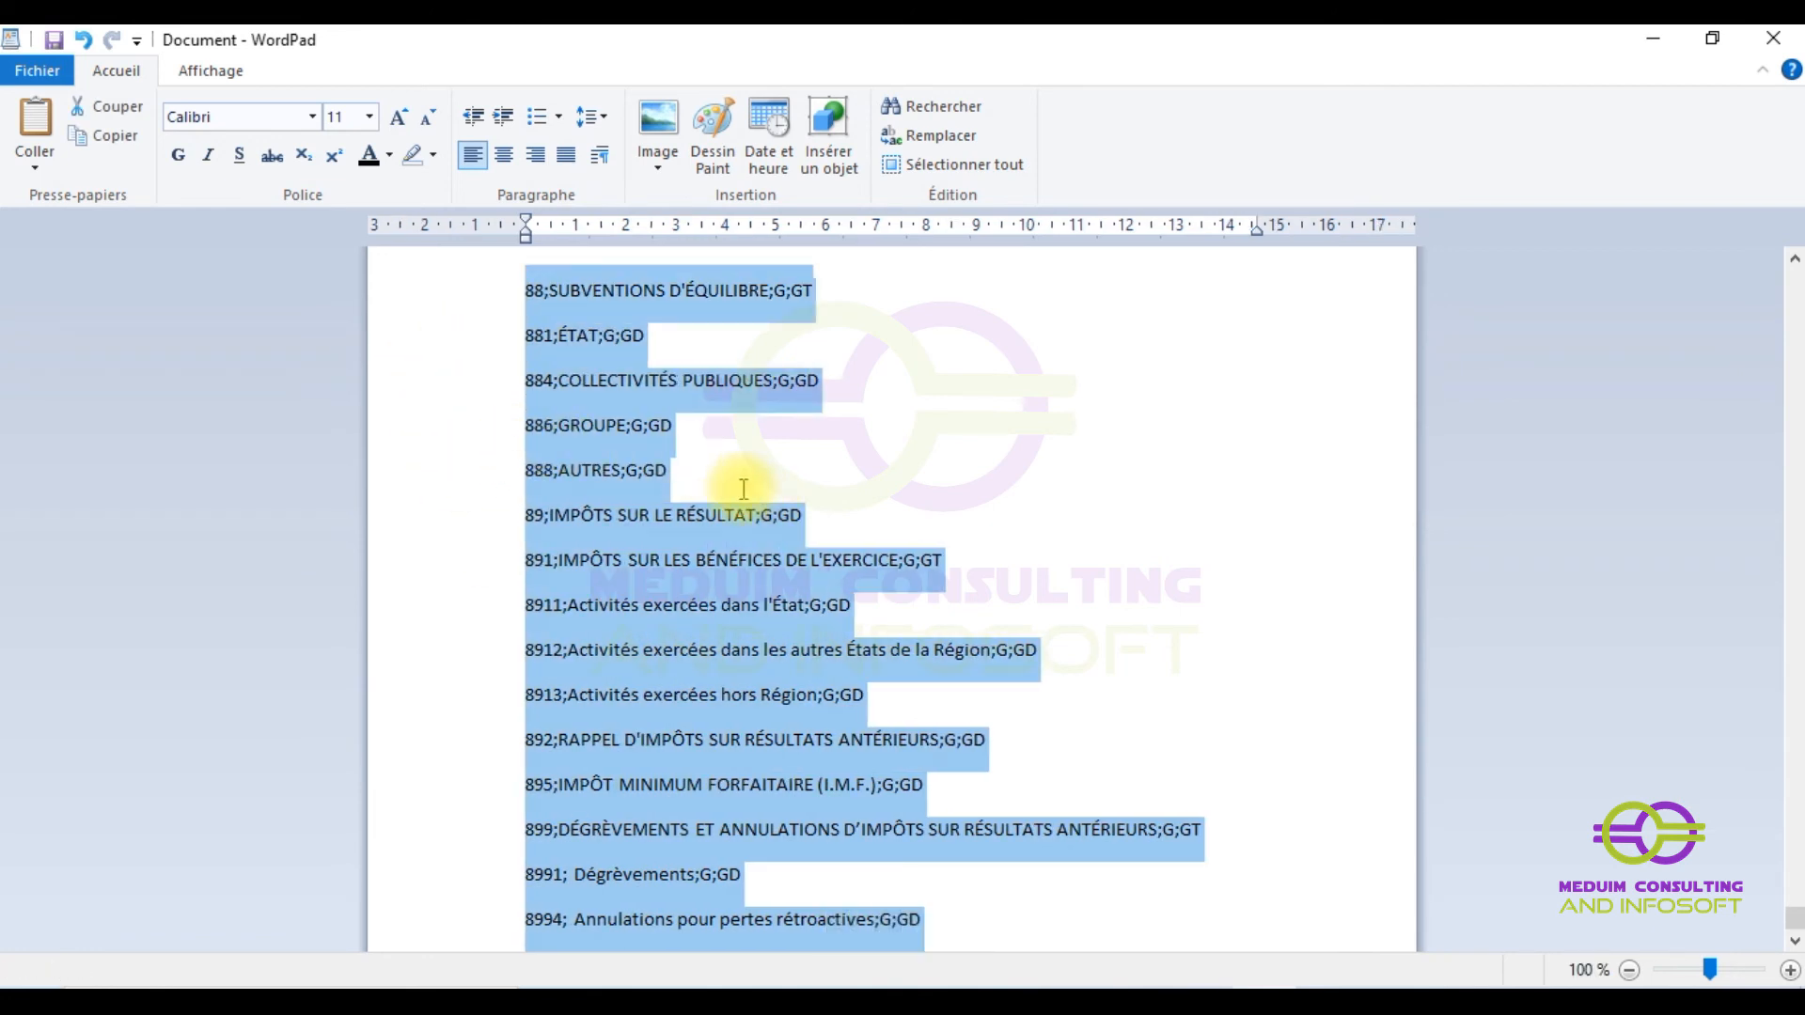
key("ctrl+c")
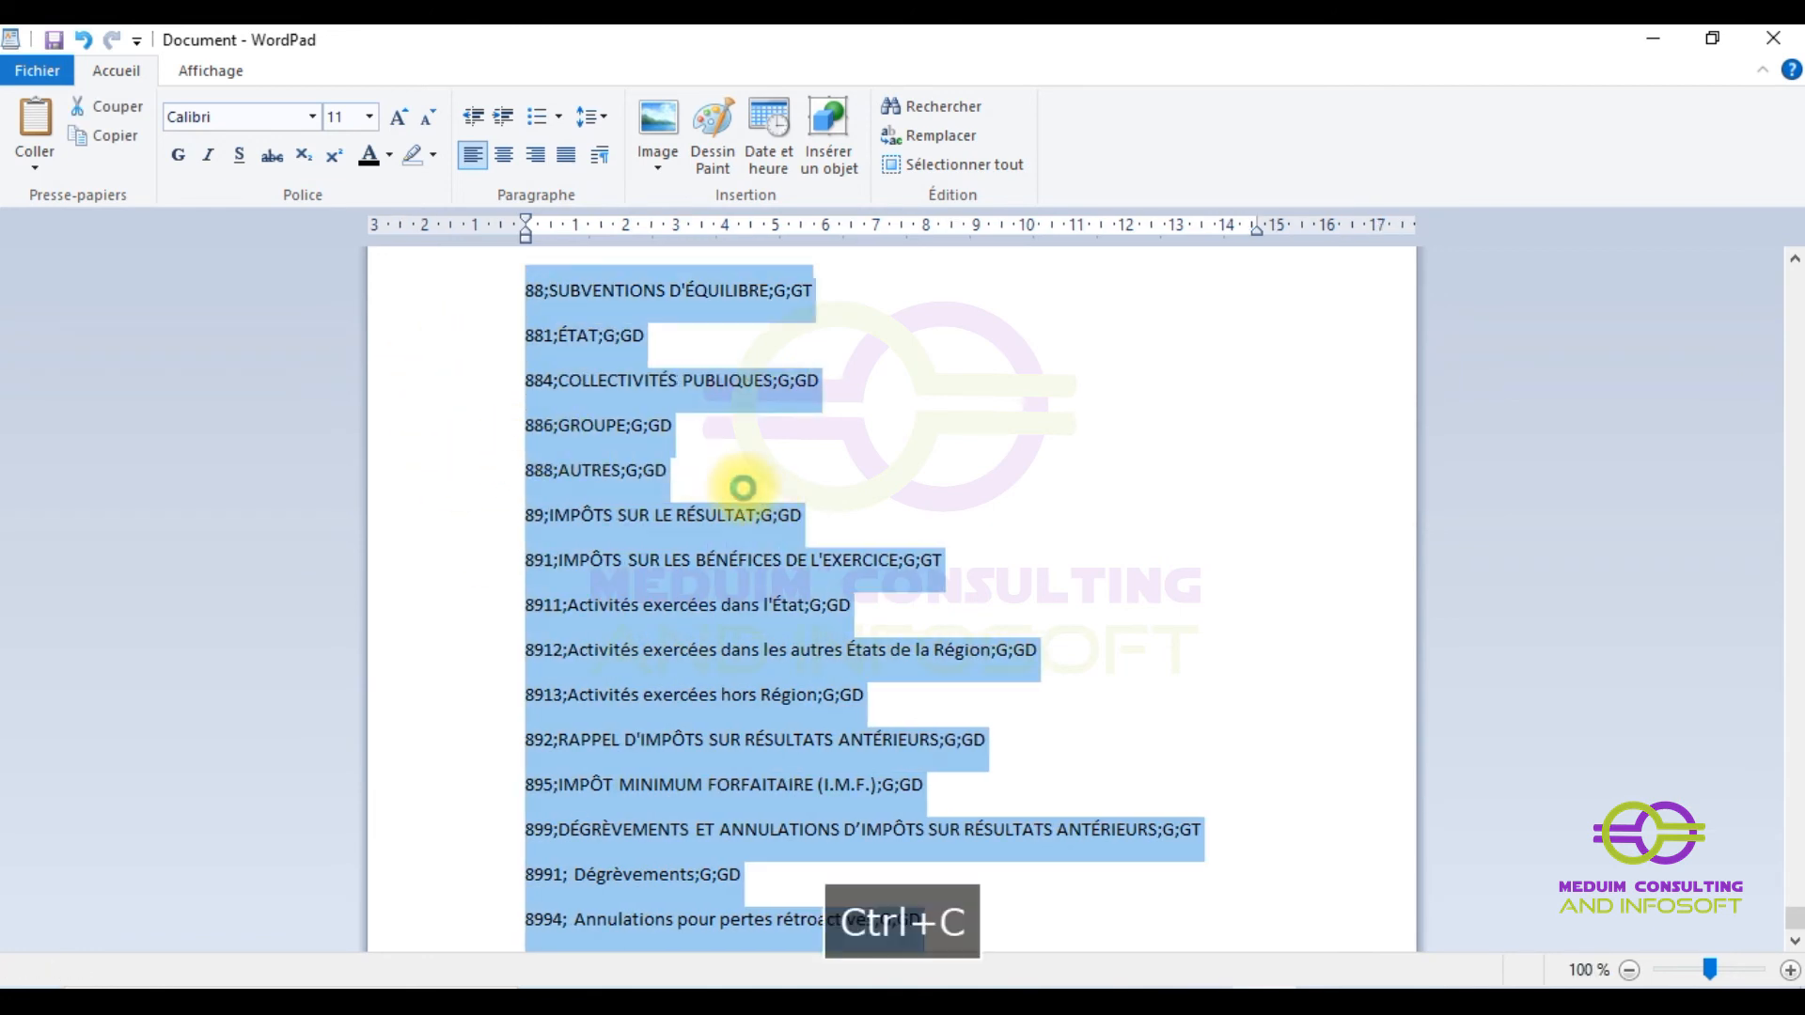
left_click(1653, 39)
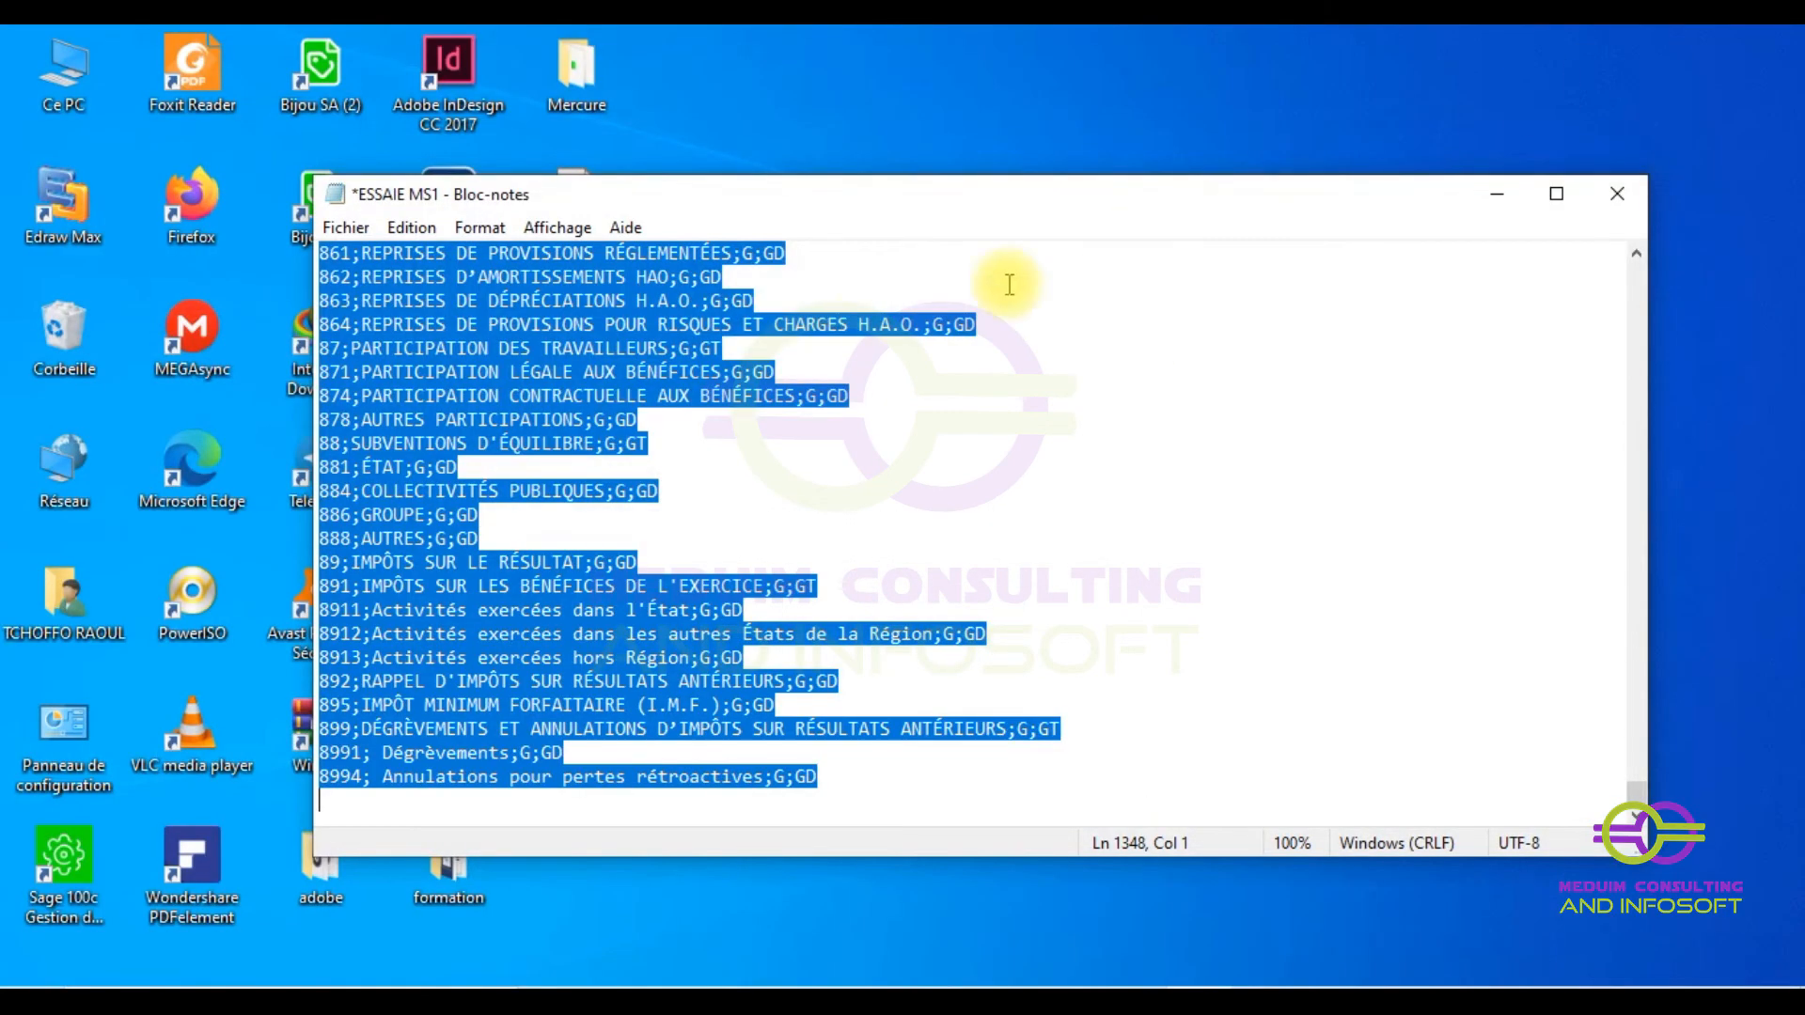
- Minimize ESSAIE MS1, then create and delete an empty text file on the desktop
left_click(1498, 195)
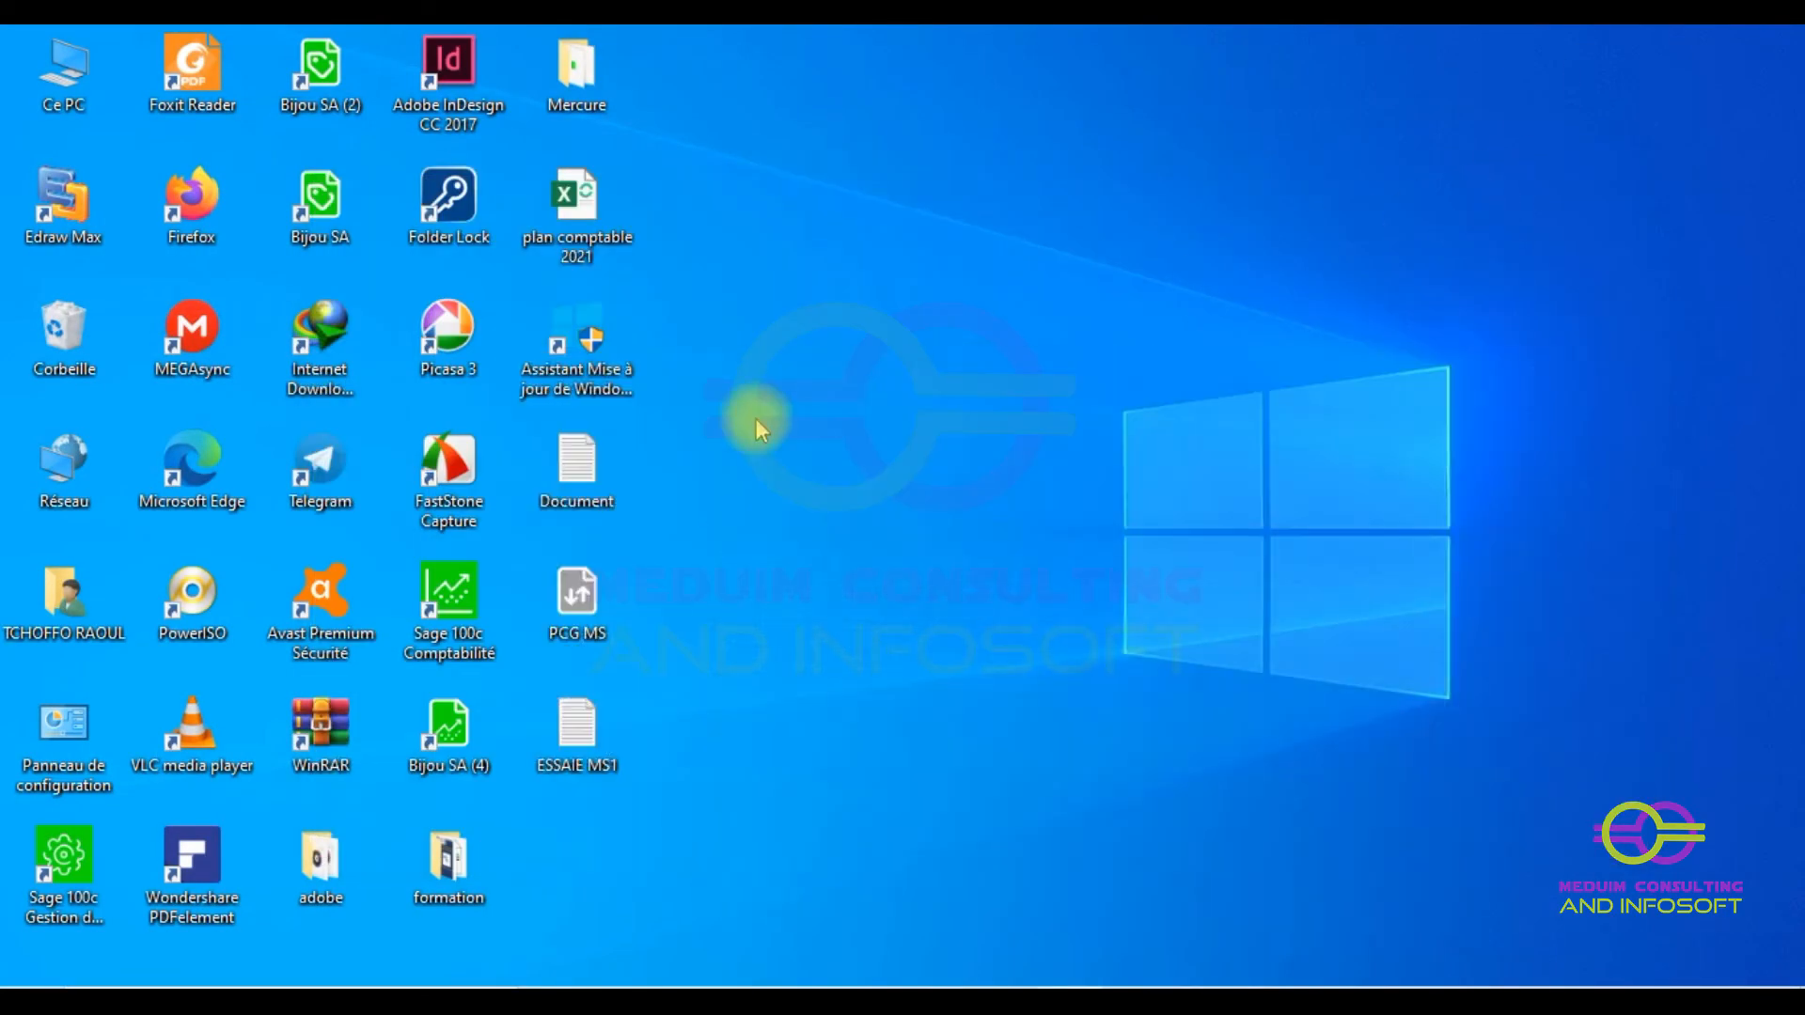
right_click(561, 851)
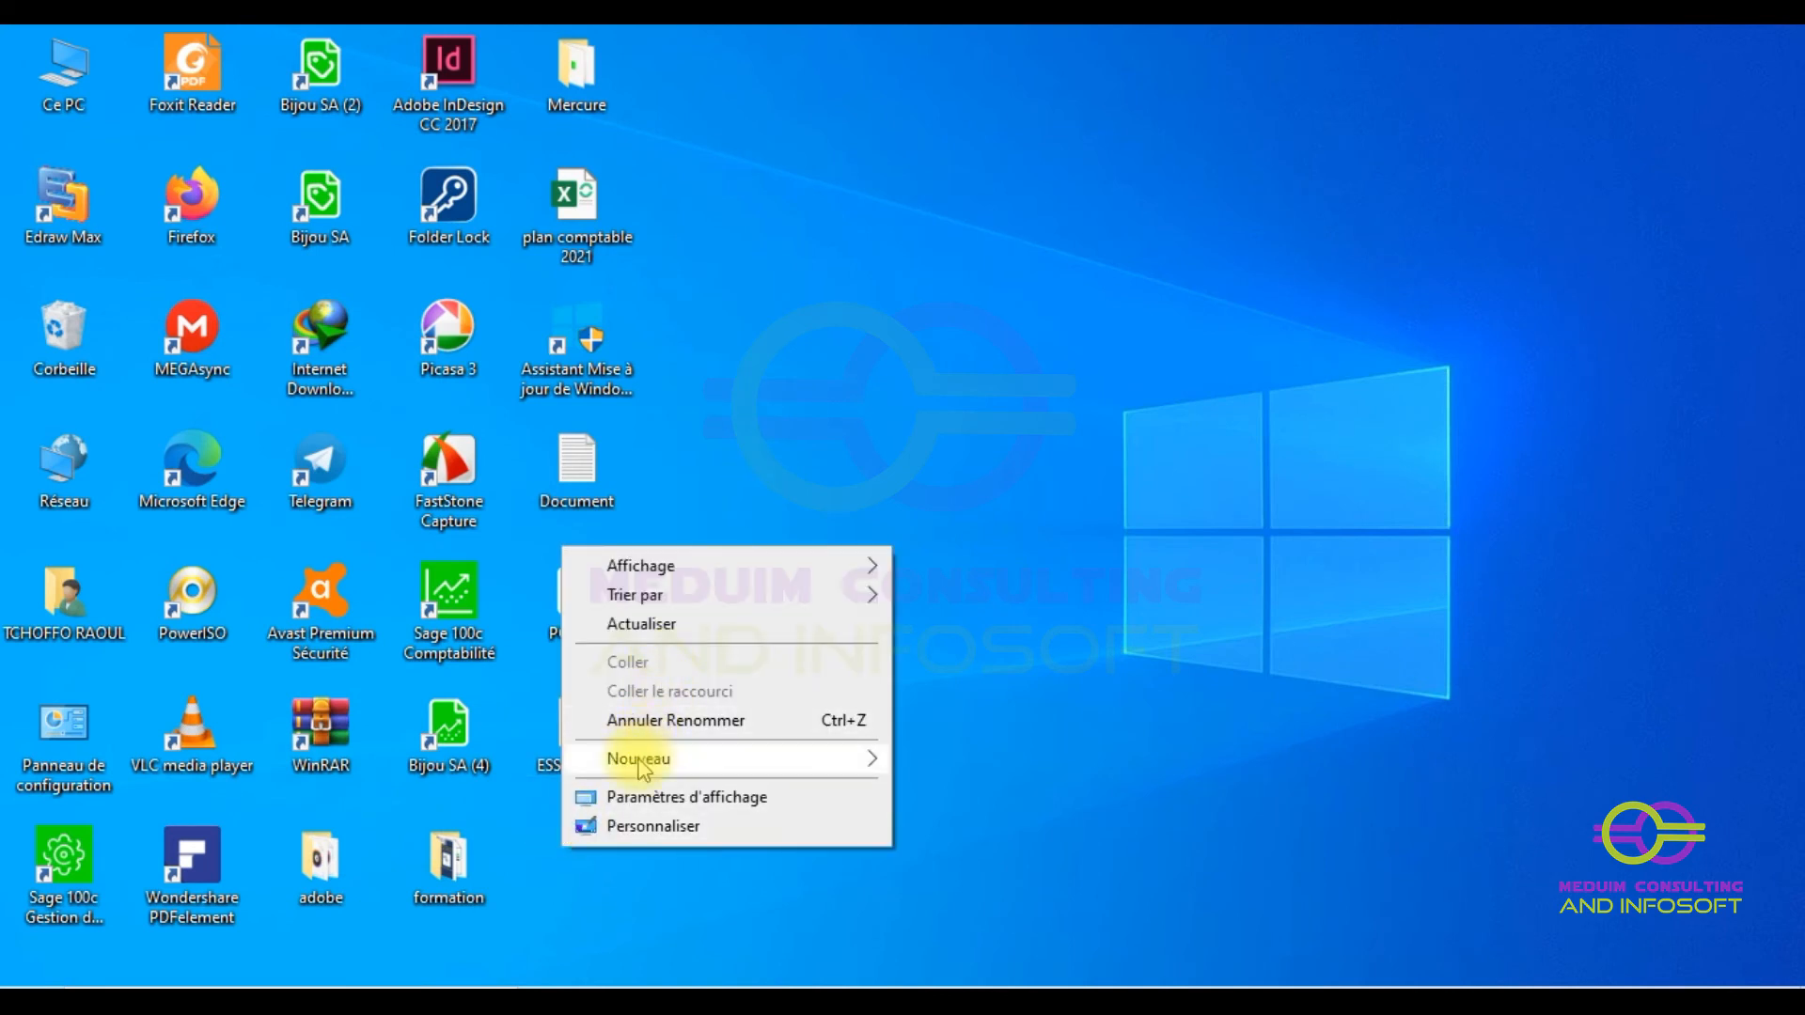
mouse_move(642, 756)
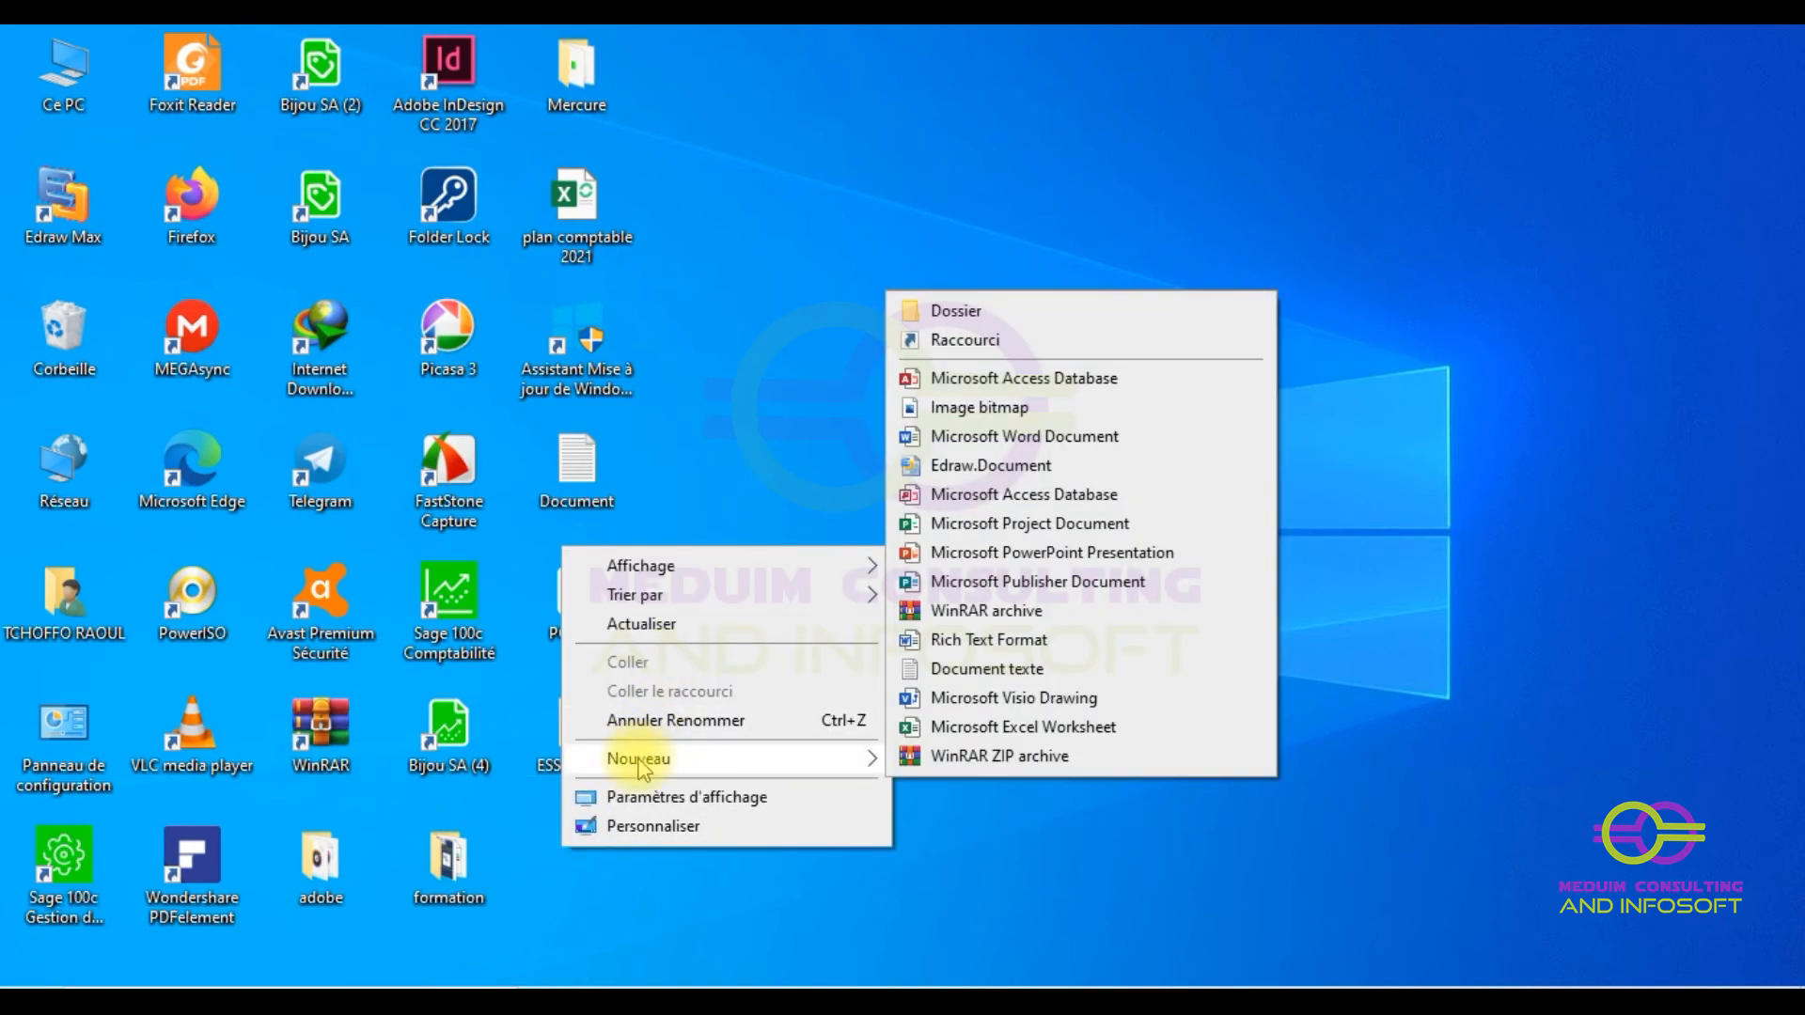
left_click(1002, 685)
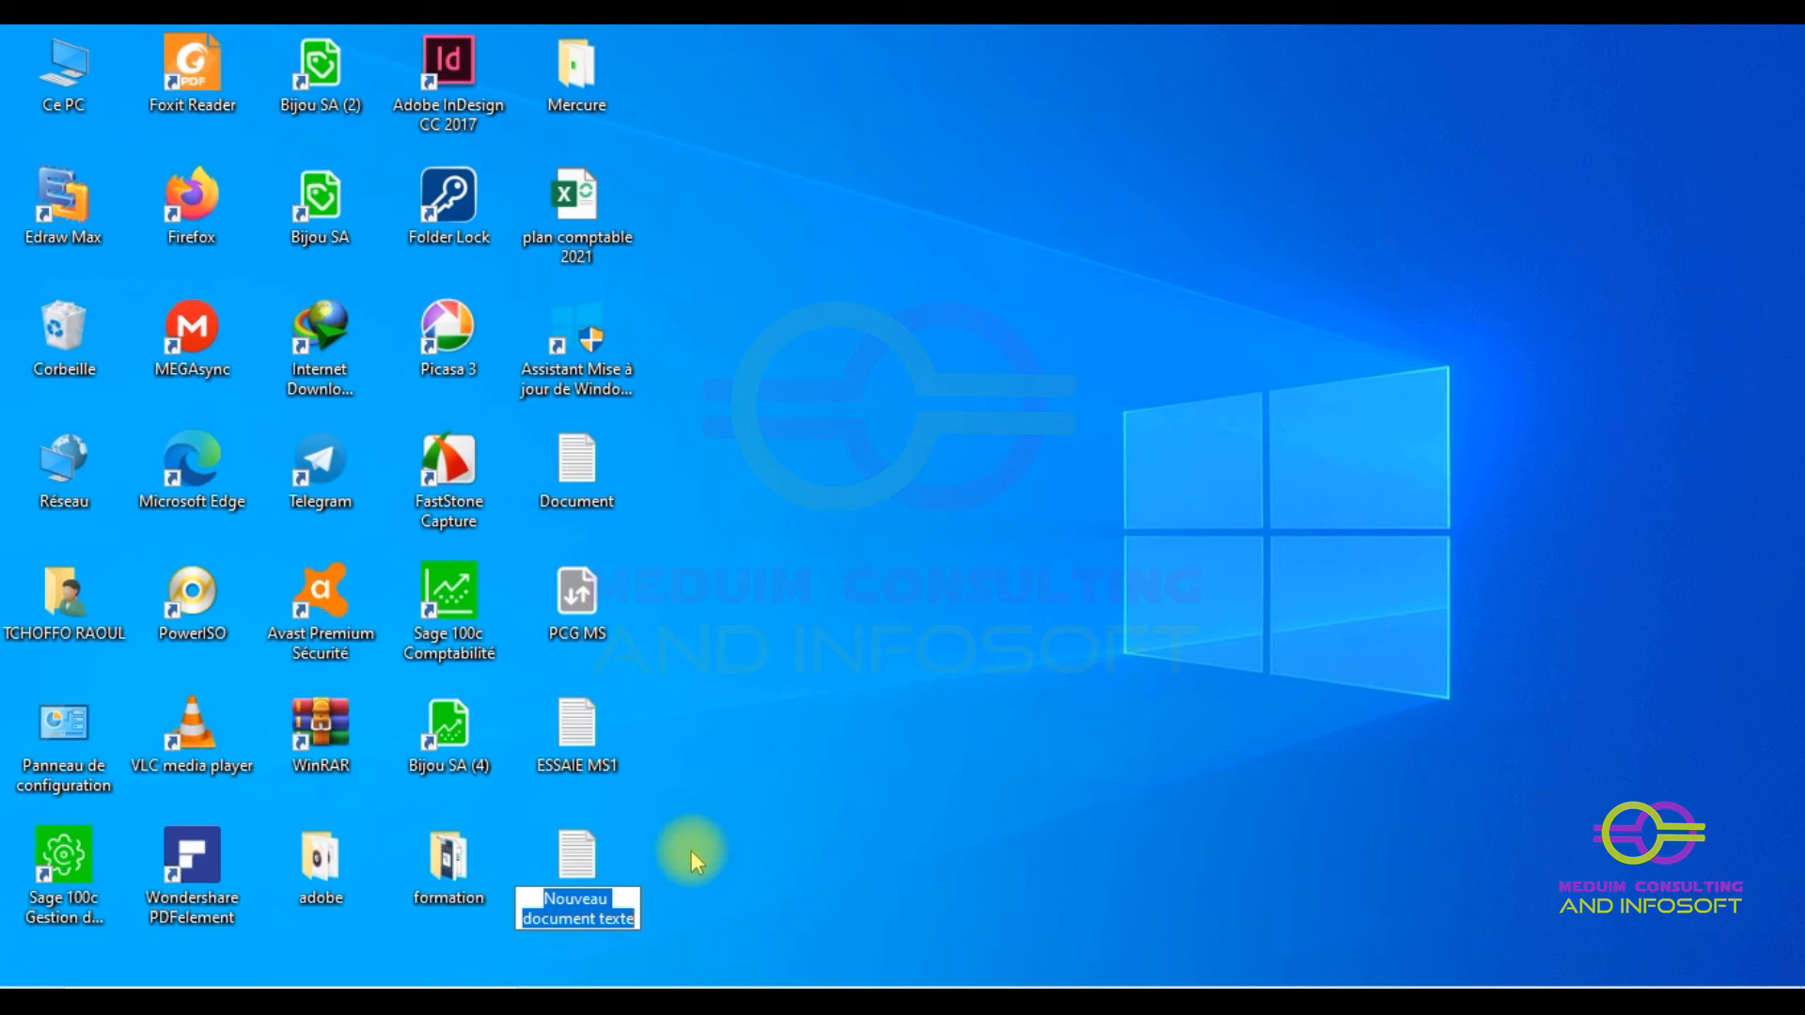
left_click(939, 663)
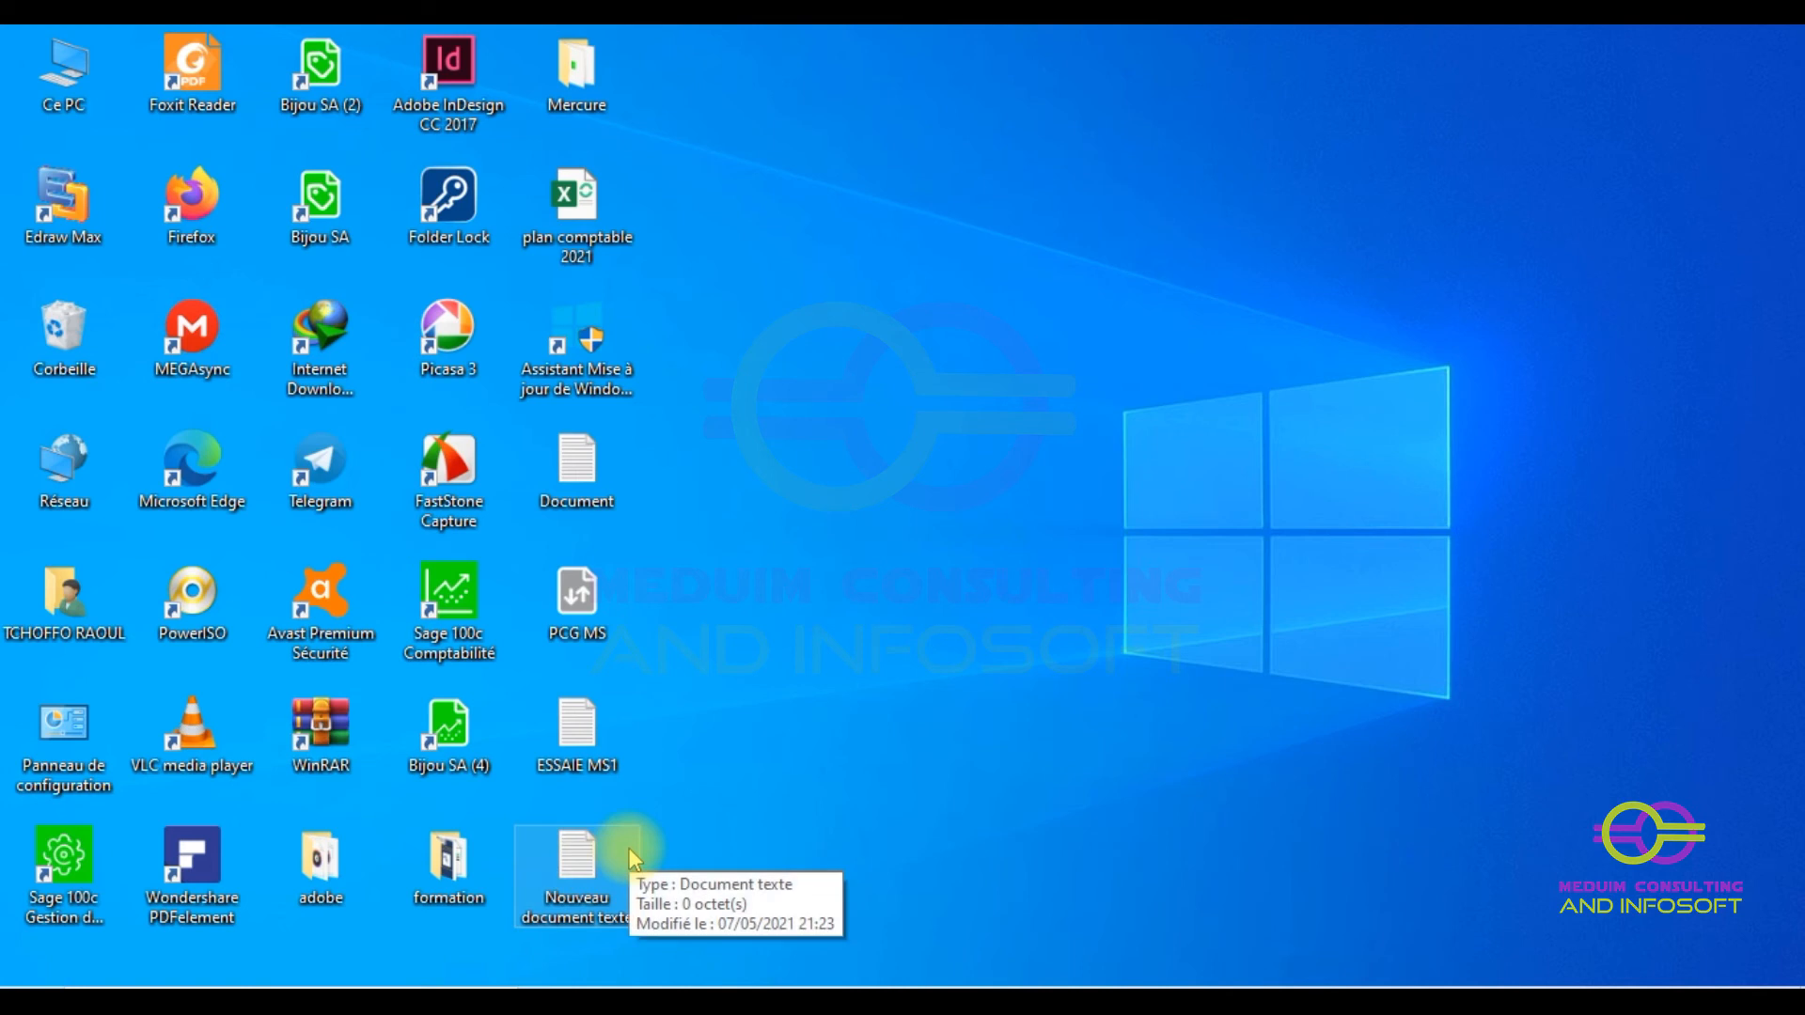
key("Delete")
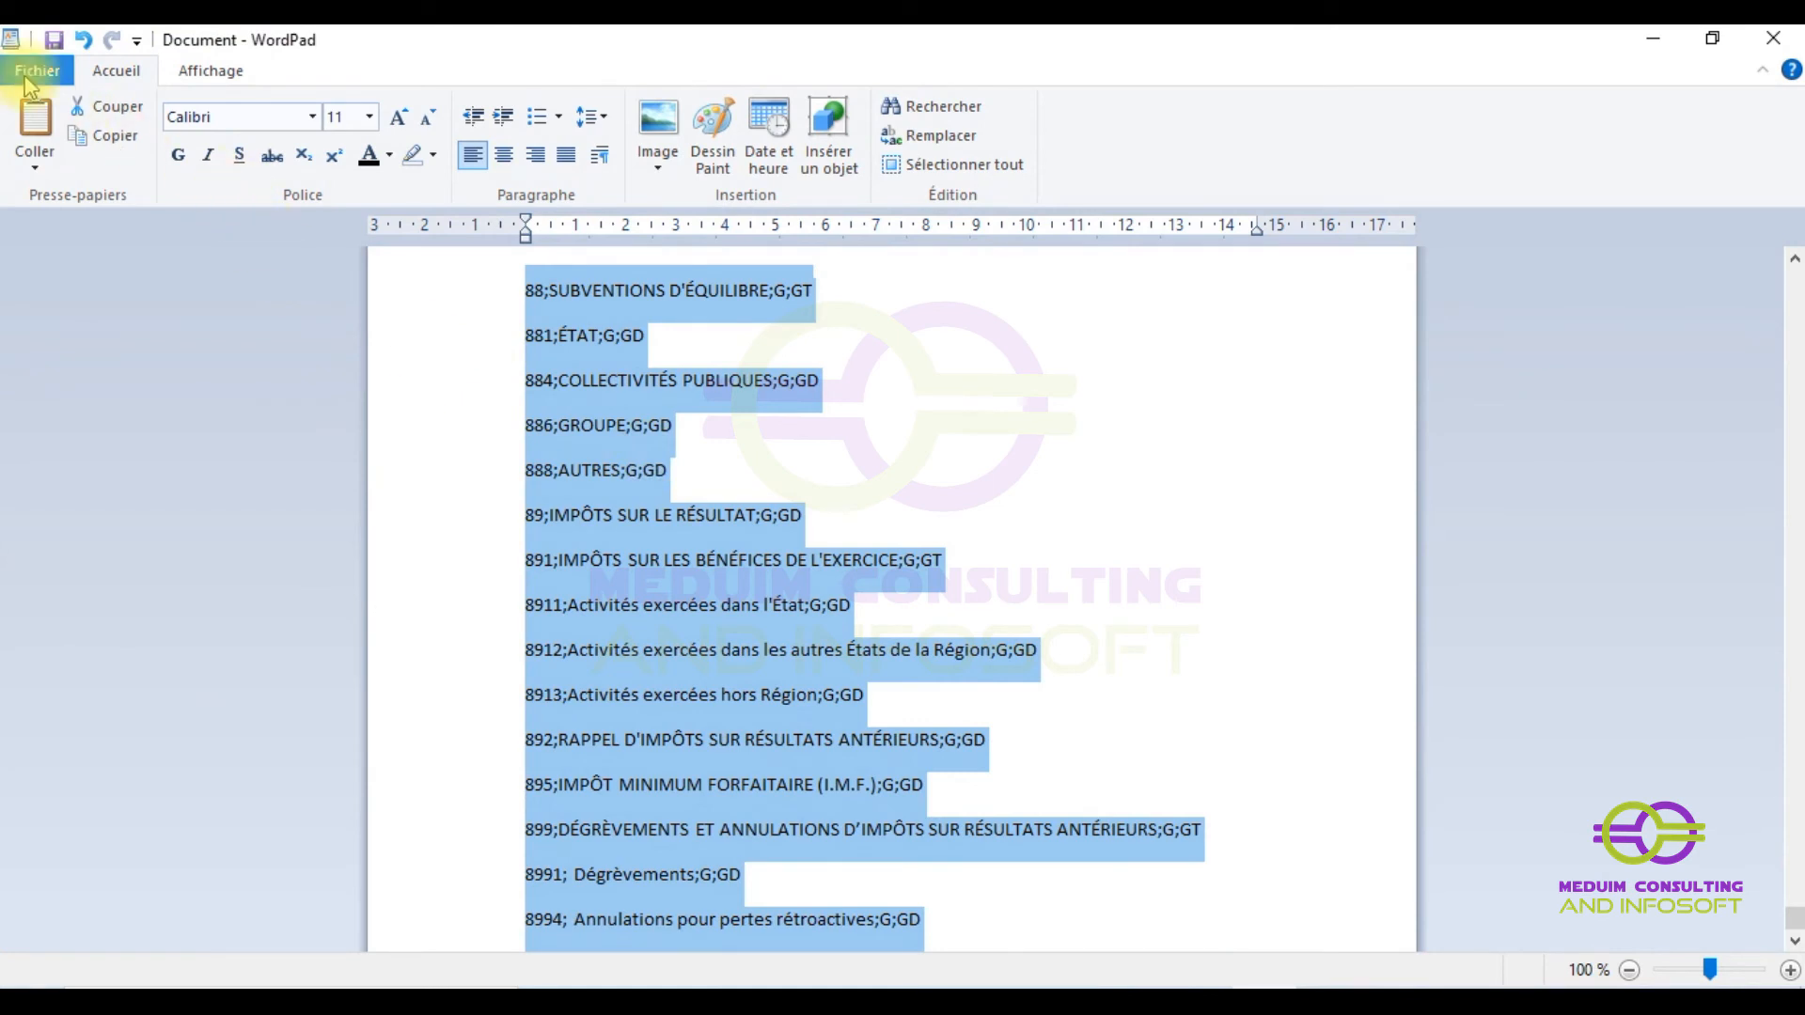
left_click(36, 71)
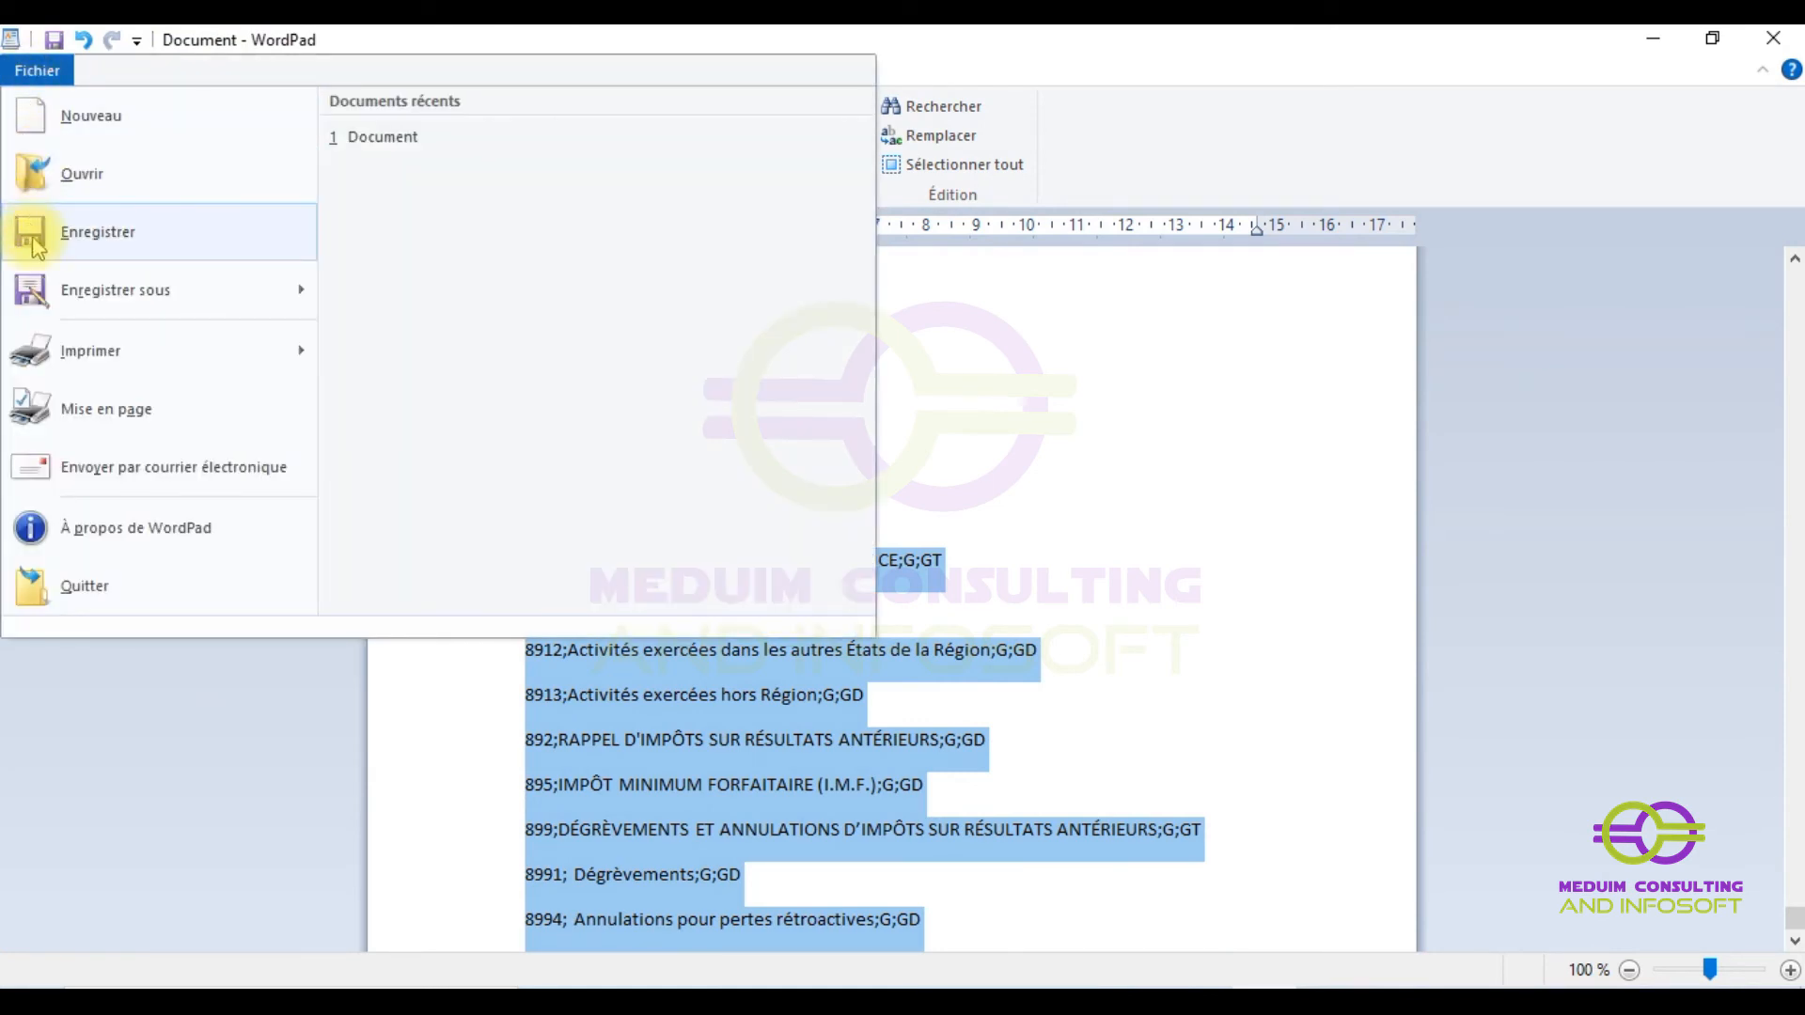
- Save the WordPad document as plain text named 'PCG MS' on the Bureau, accepting formatting loss
mouse_move(91, 300)
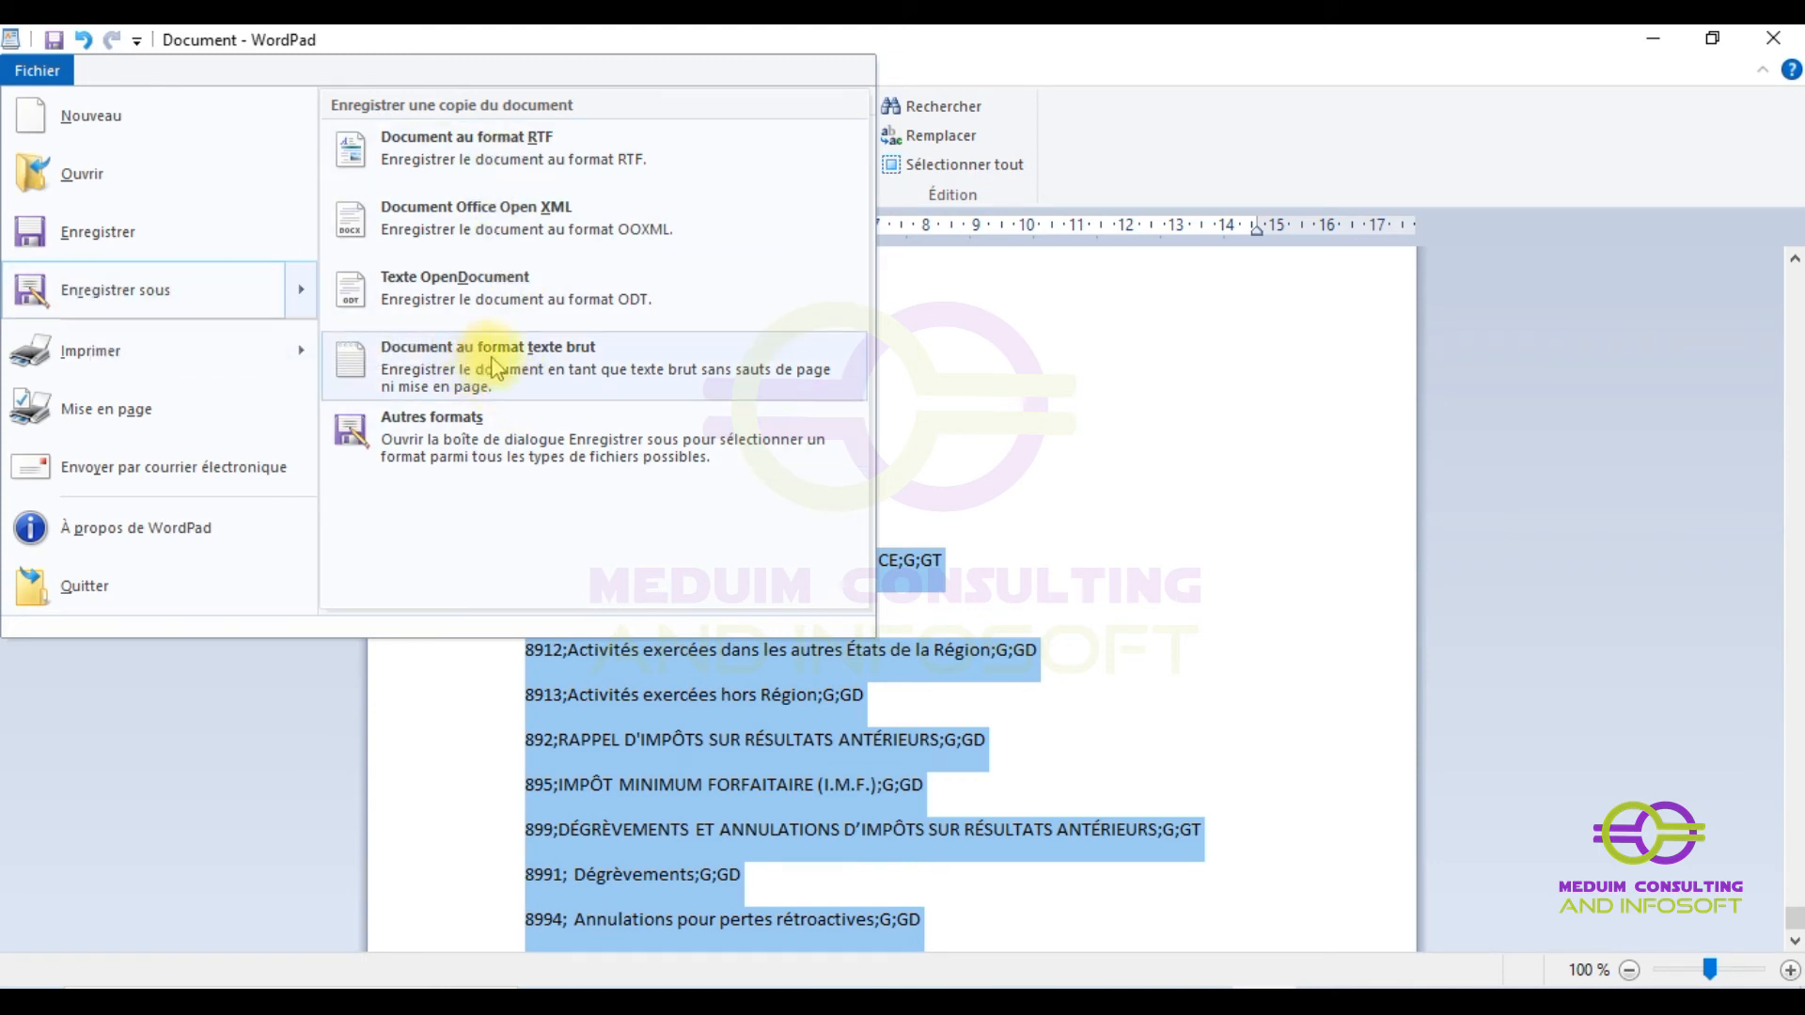
left_click(600, 369)
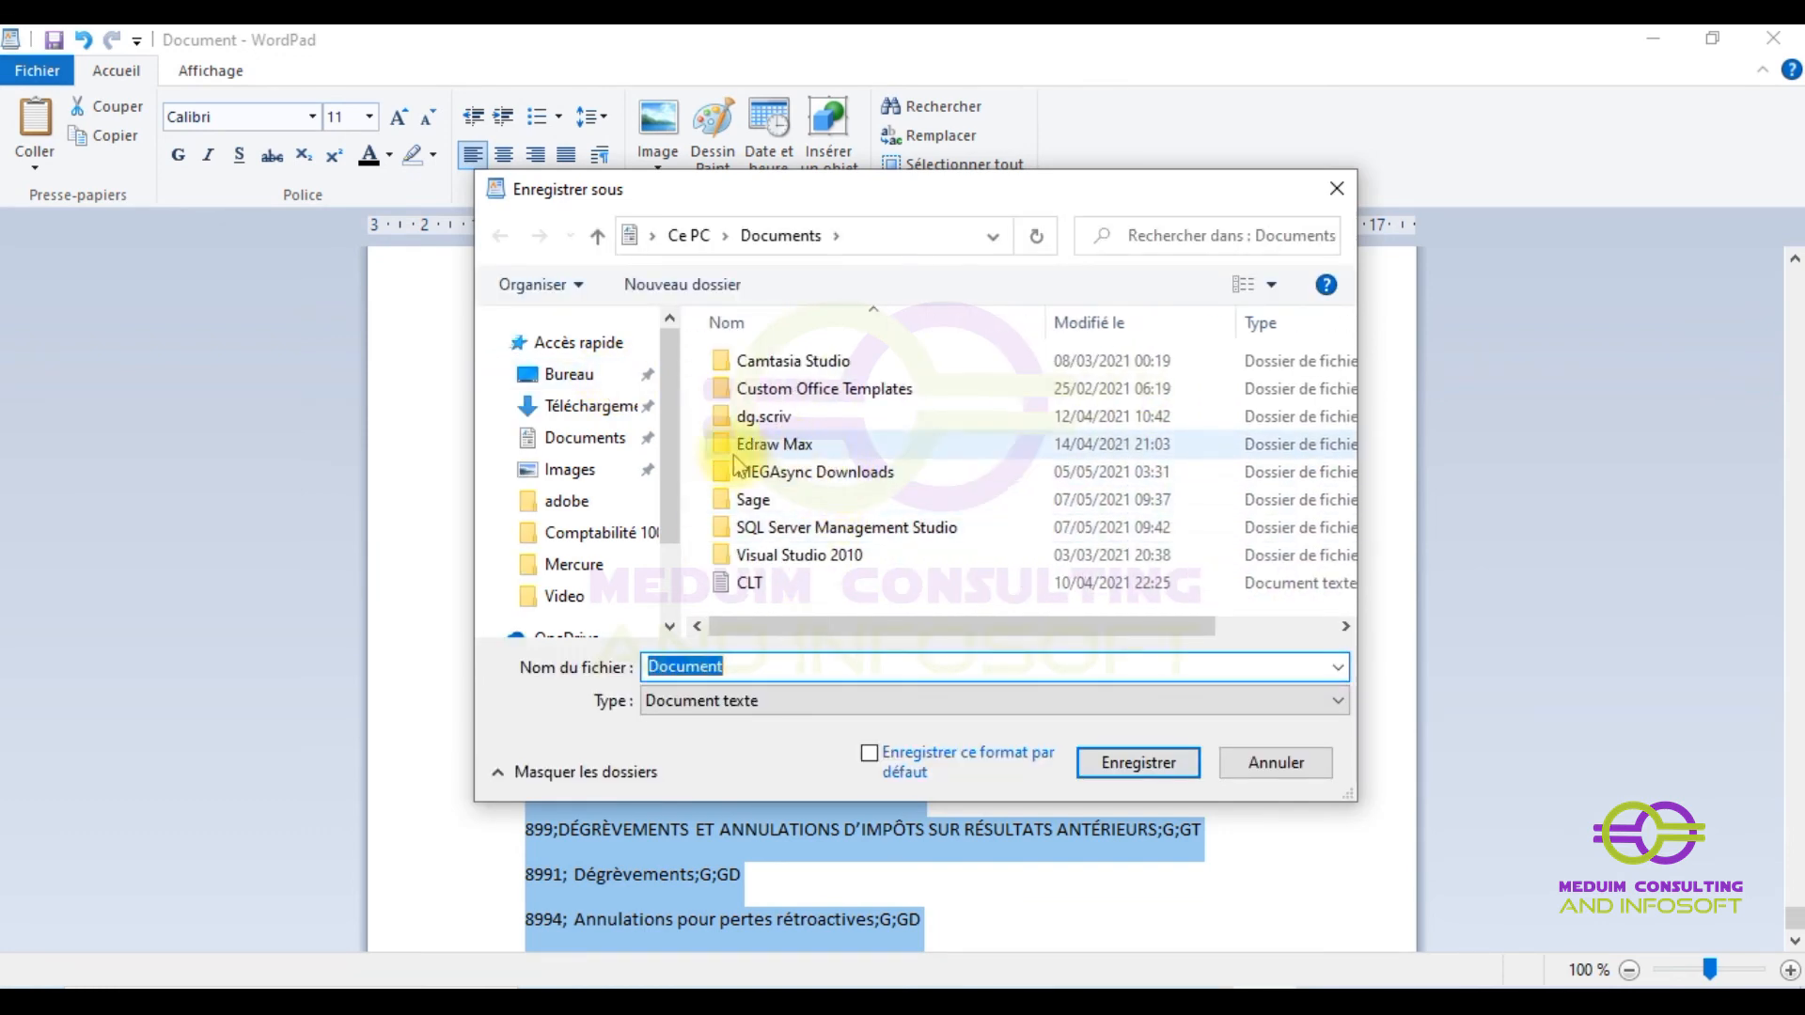
left_click(566, 376)
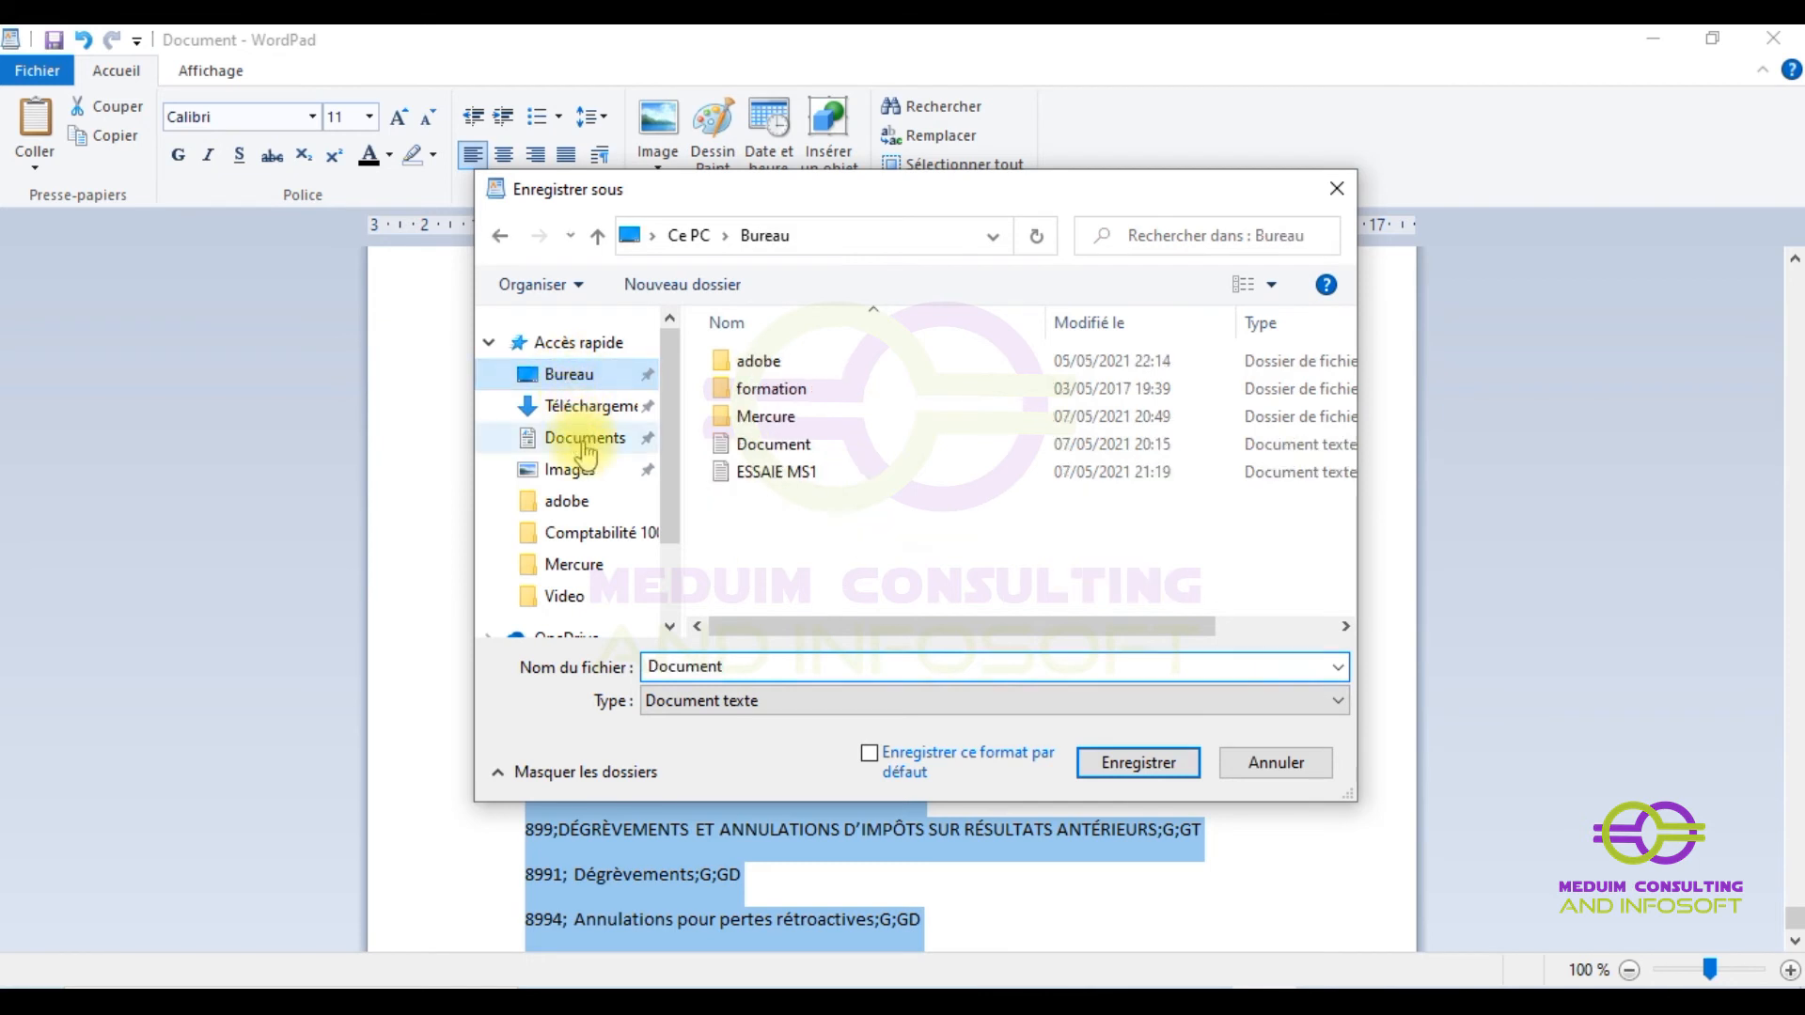
left_click_drag(771, 666, 540, 670)
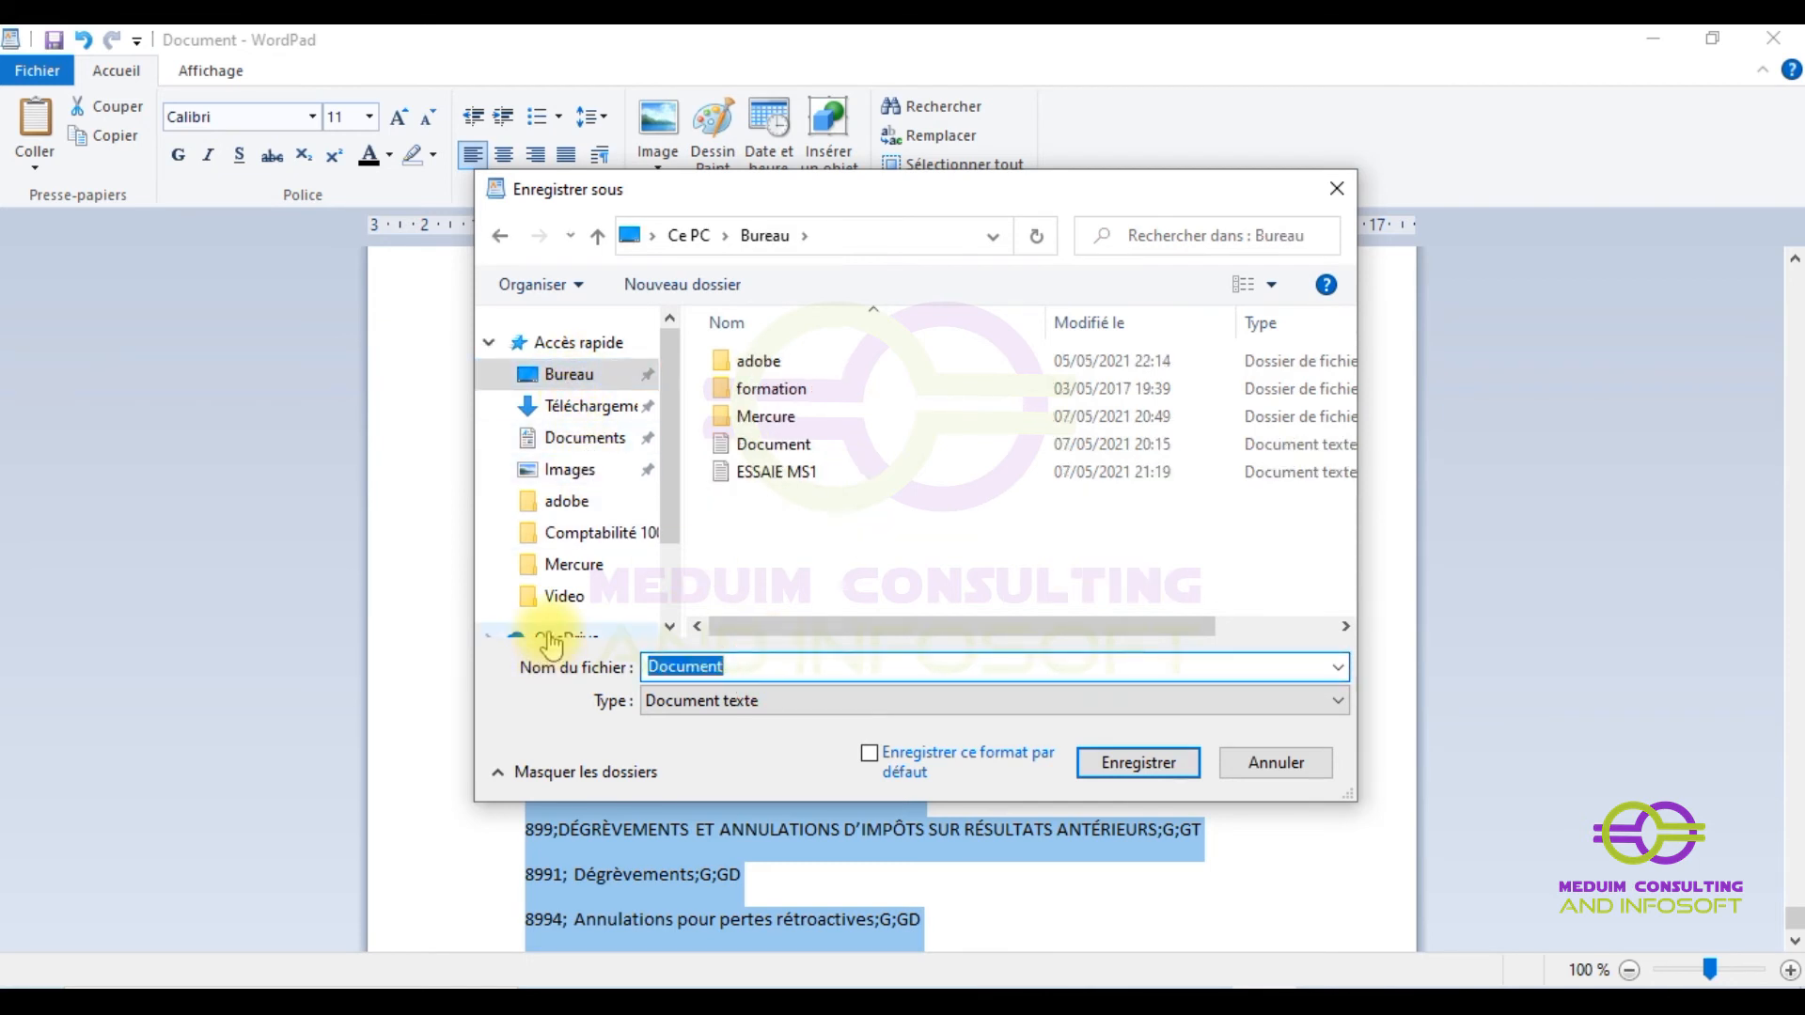
type("pc")
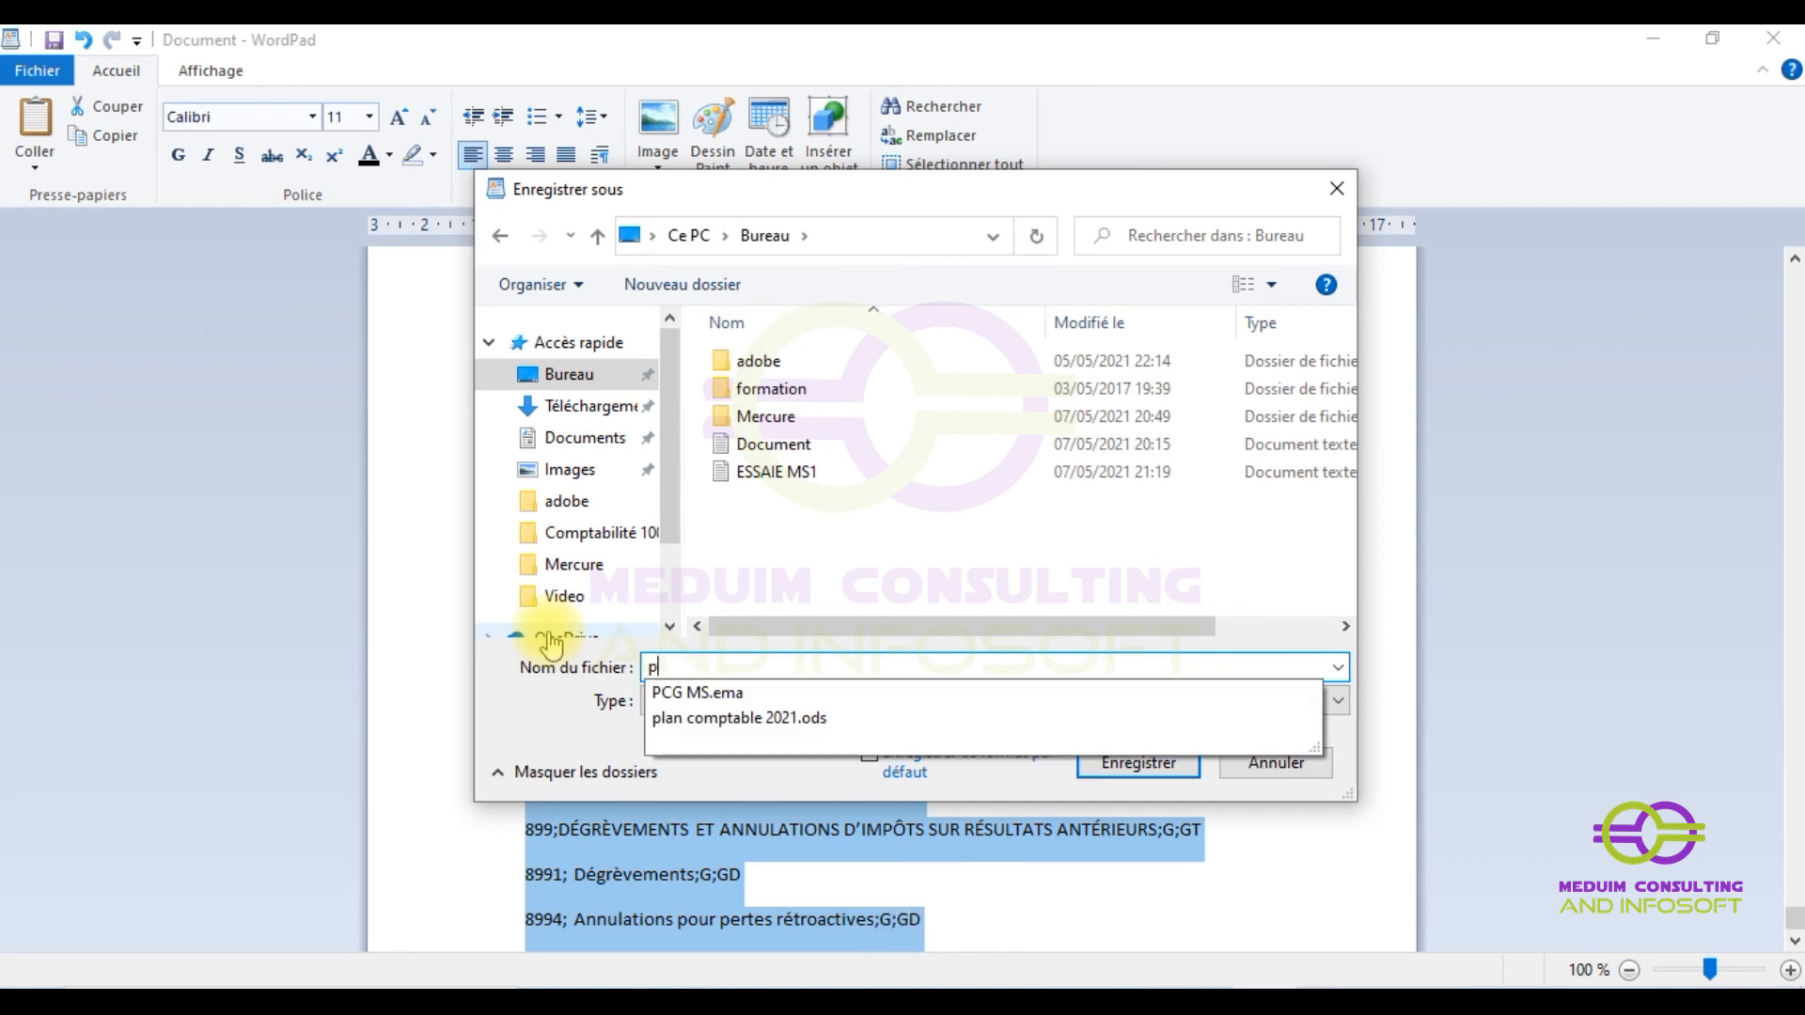
key("BackSpace")
key("BackSpace")
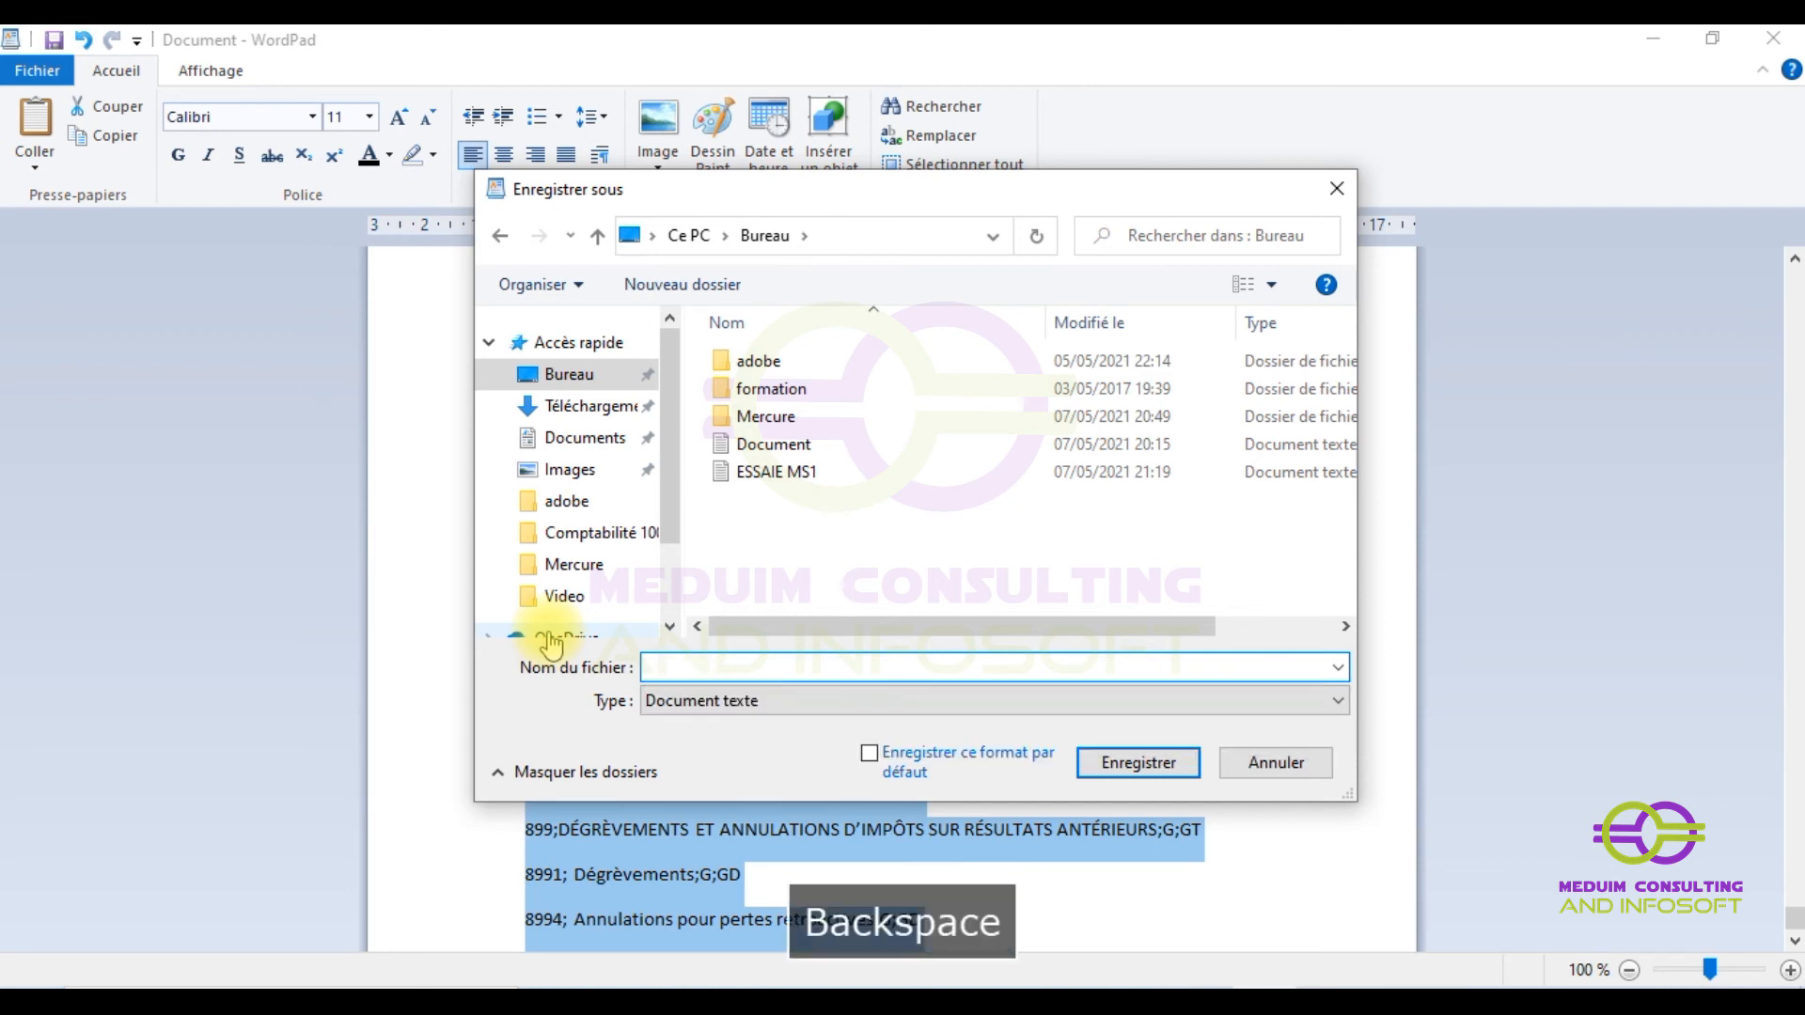
key("Caps_Lock")
type("PCG")
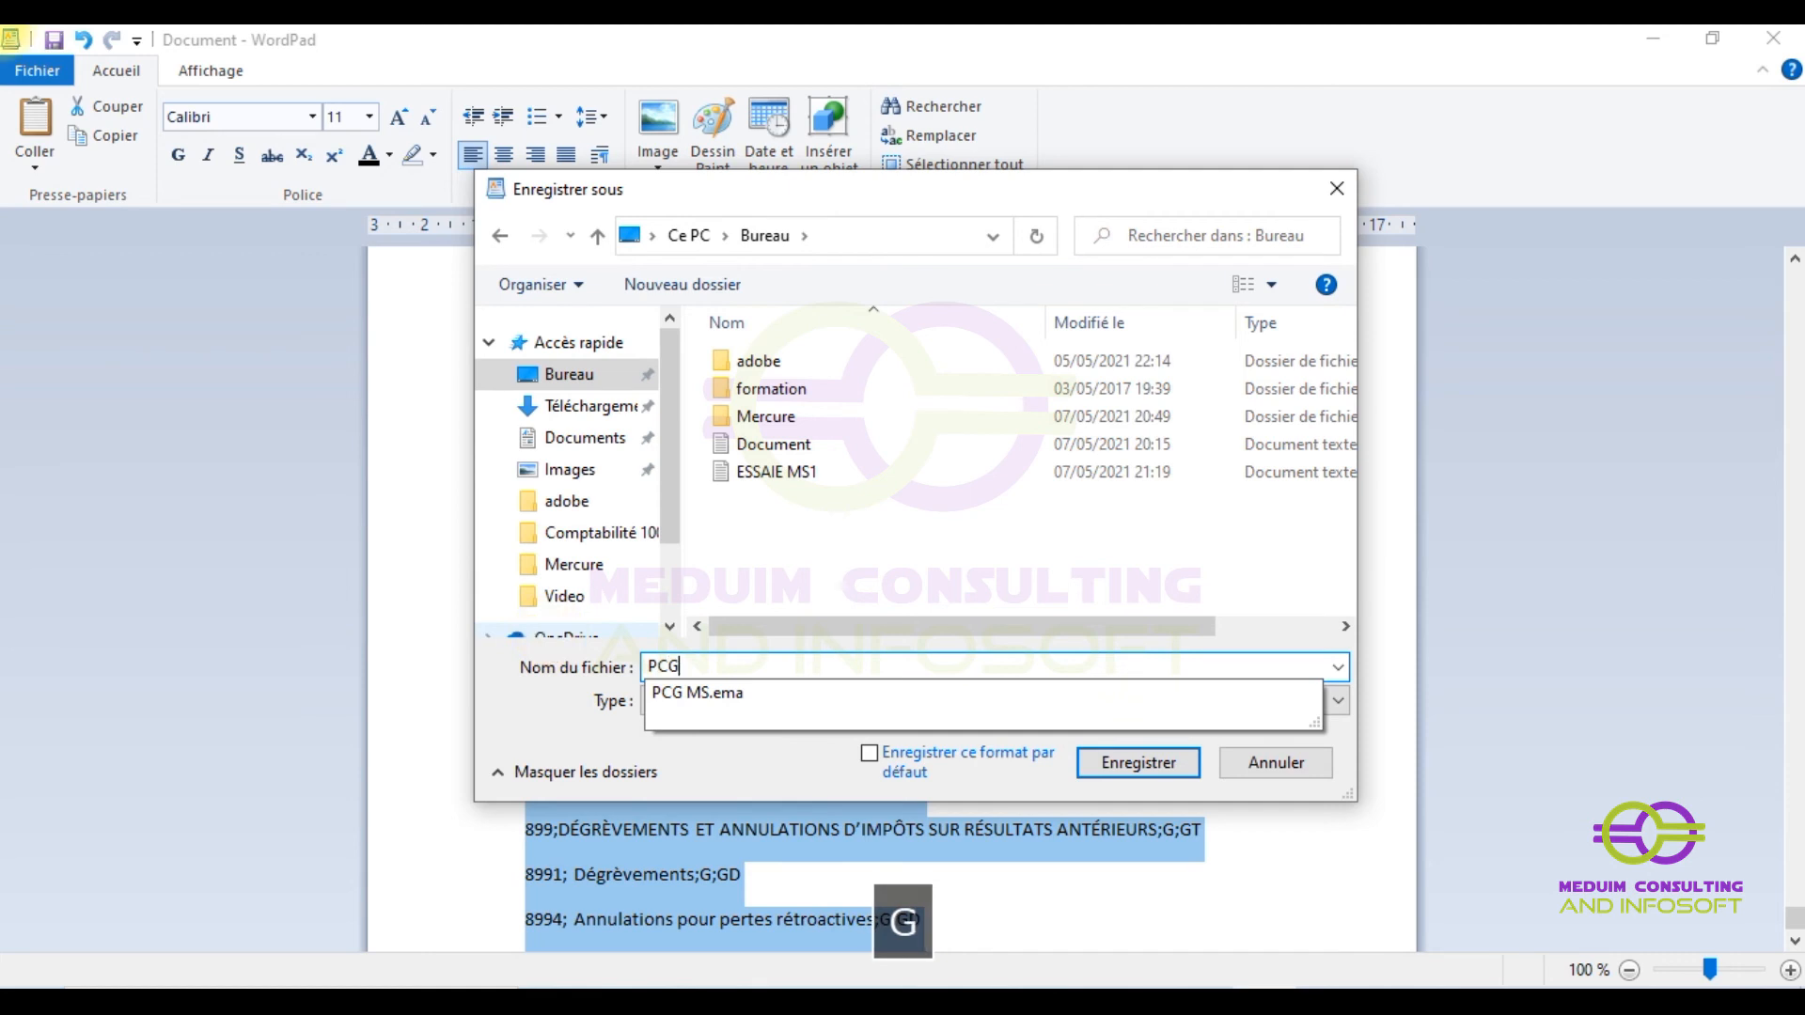
type(" MS")
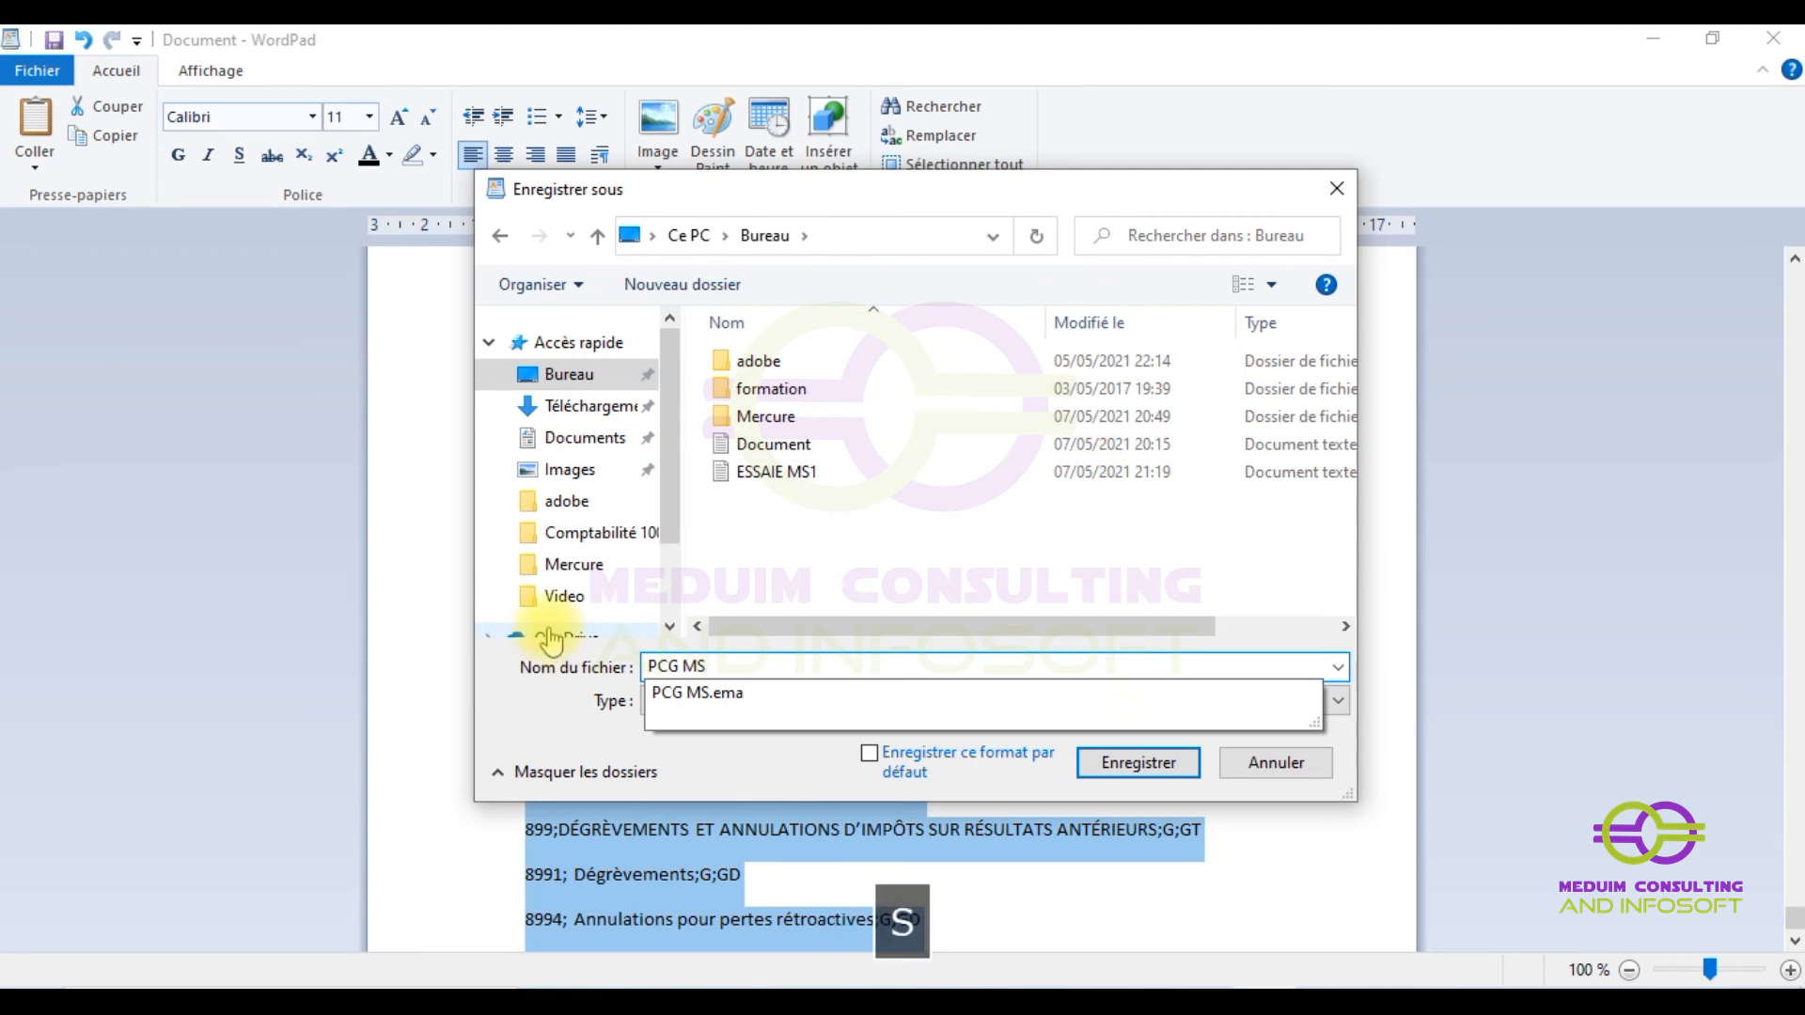
left_click(1170, 766)
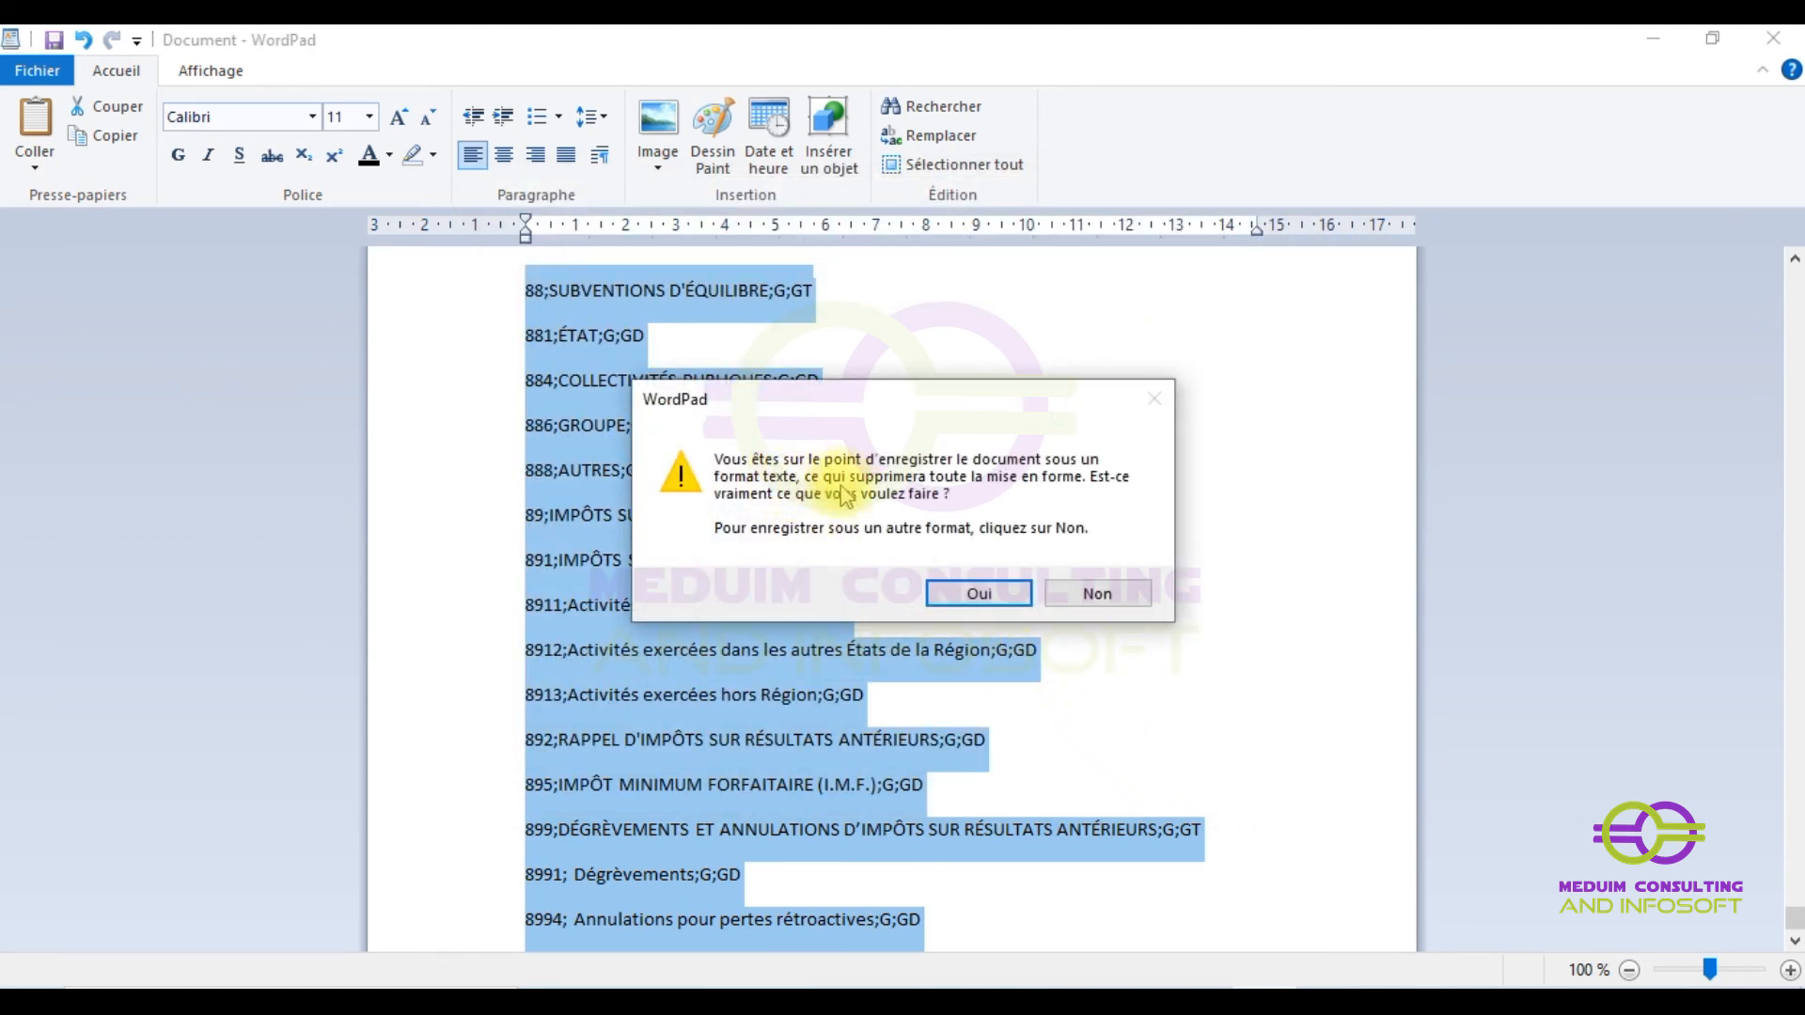
left_click(976, 596)
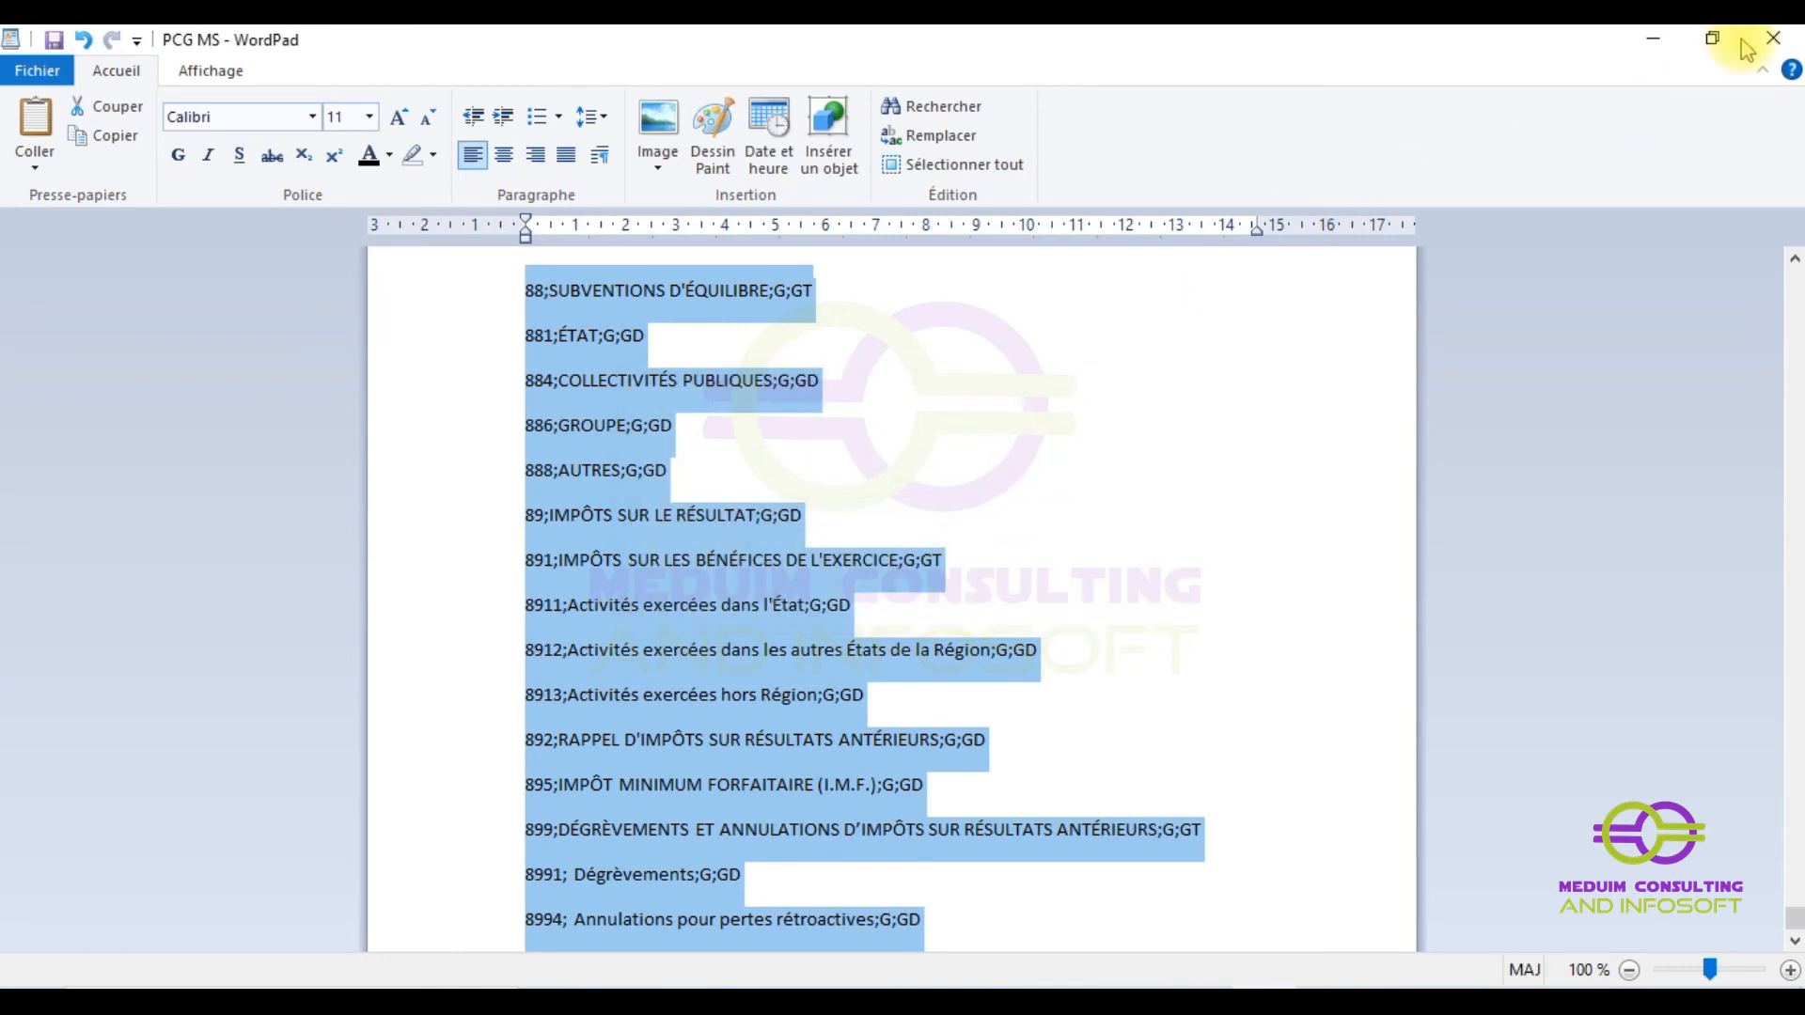
- Close WordPad and open the saved PCG MS file in Notepad on the right
left_click(1793, 40)
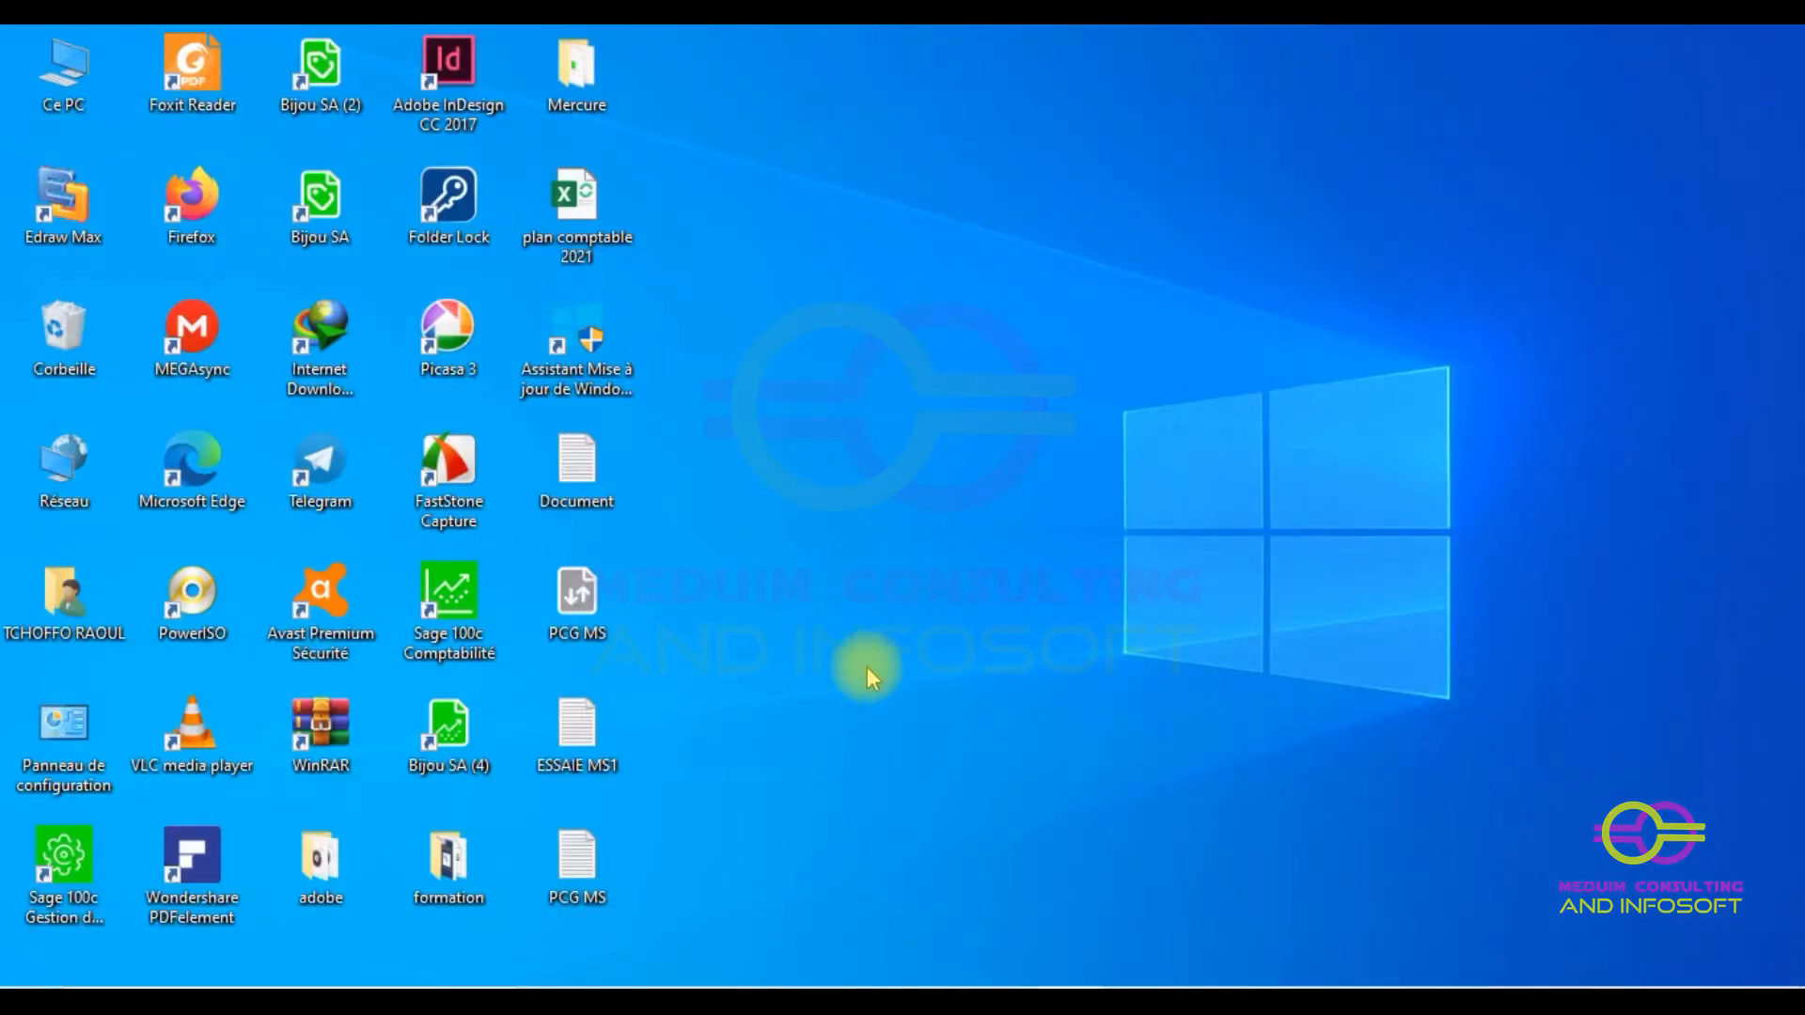
double_click(578, 865)
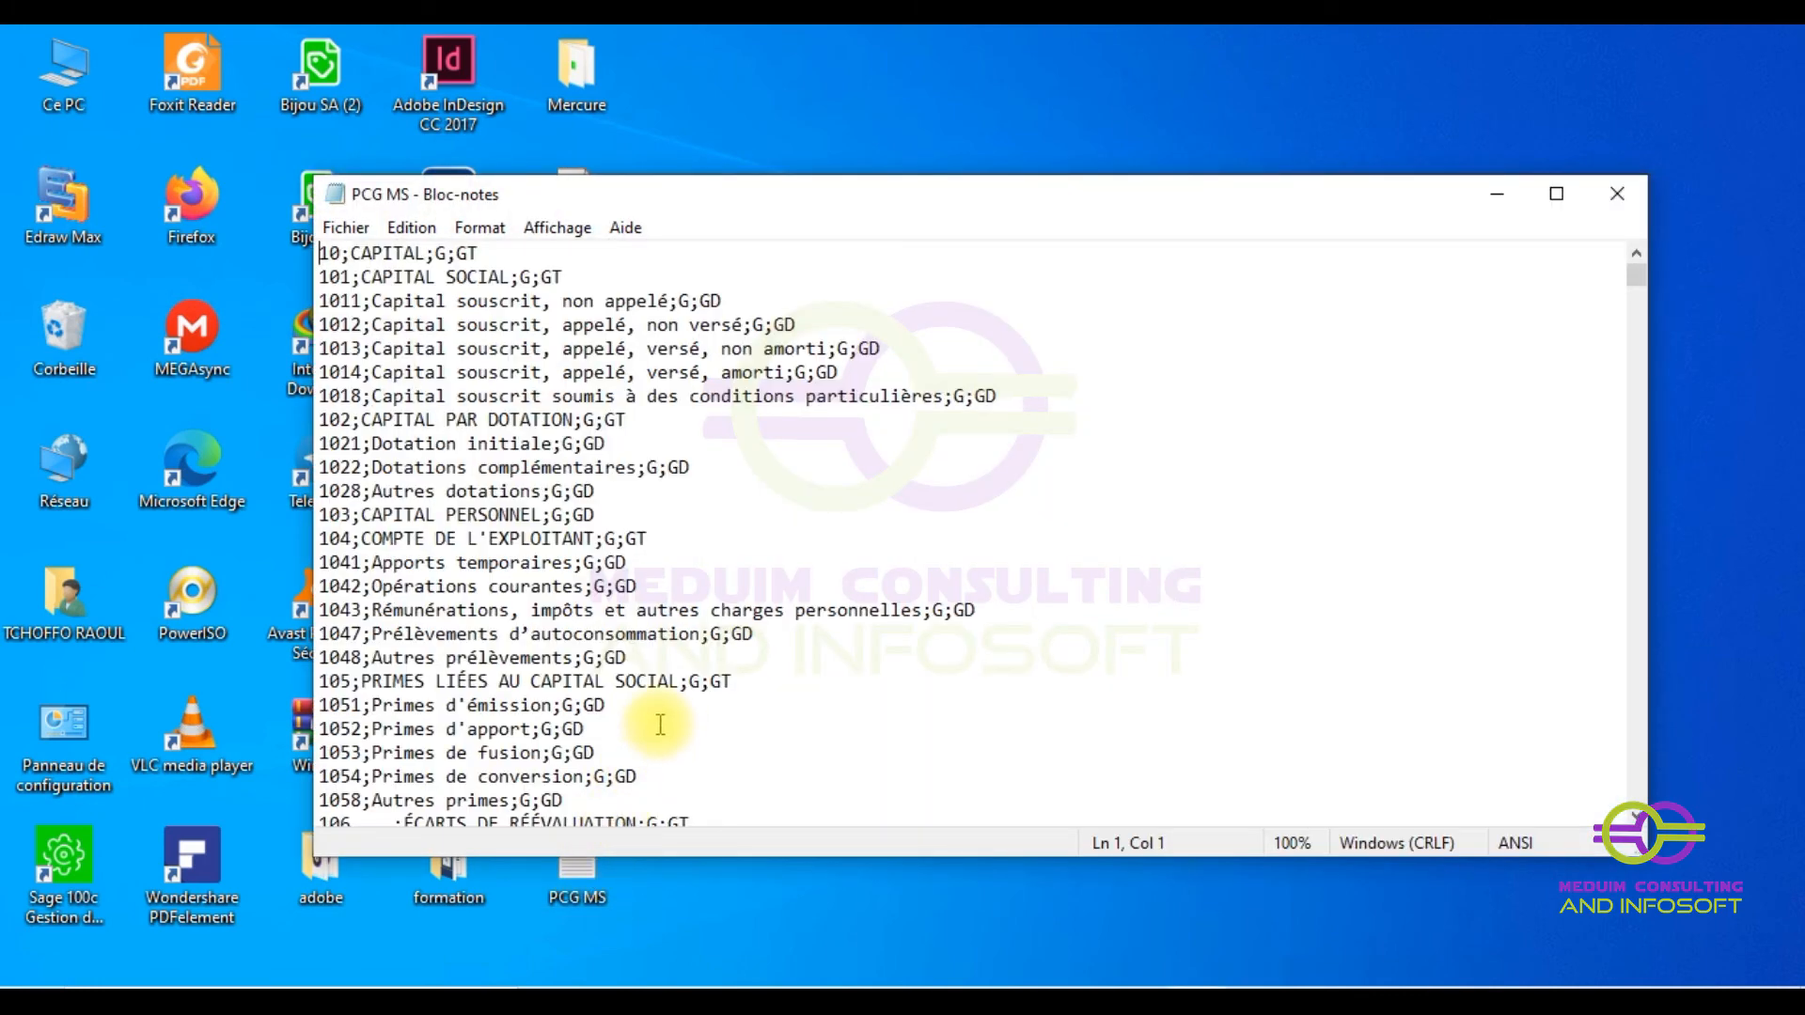
left_click_drag(669, 196, 483, 150)
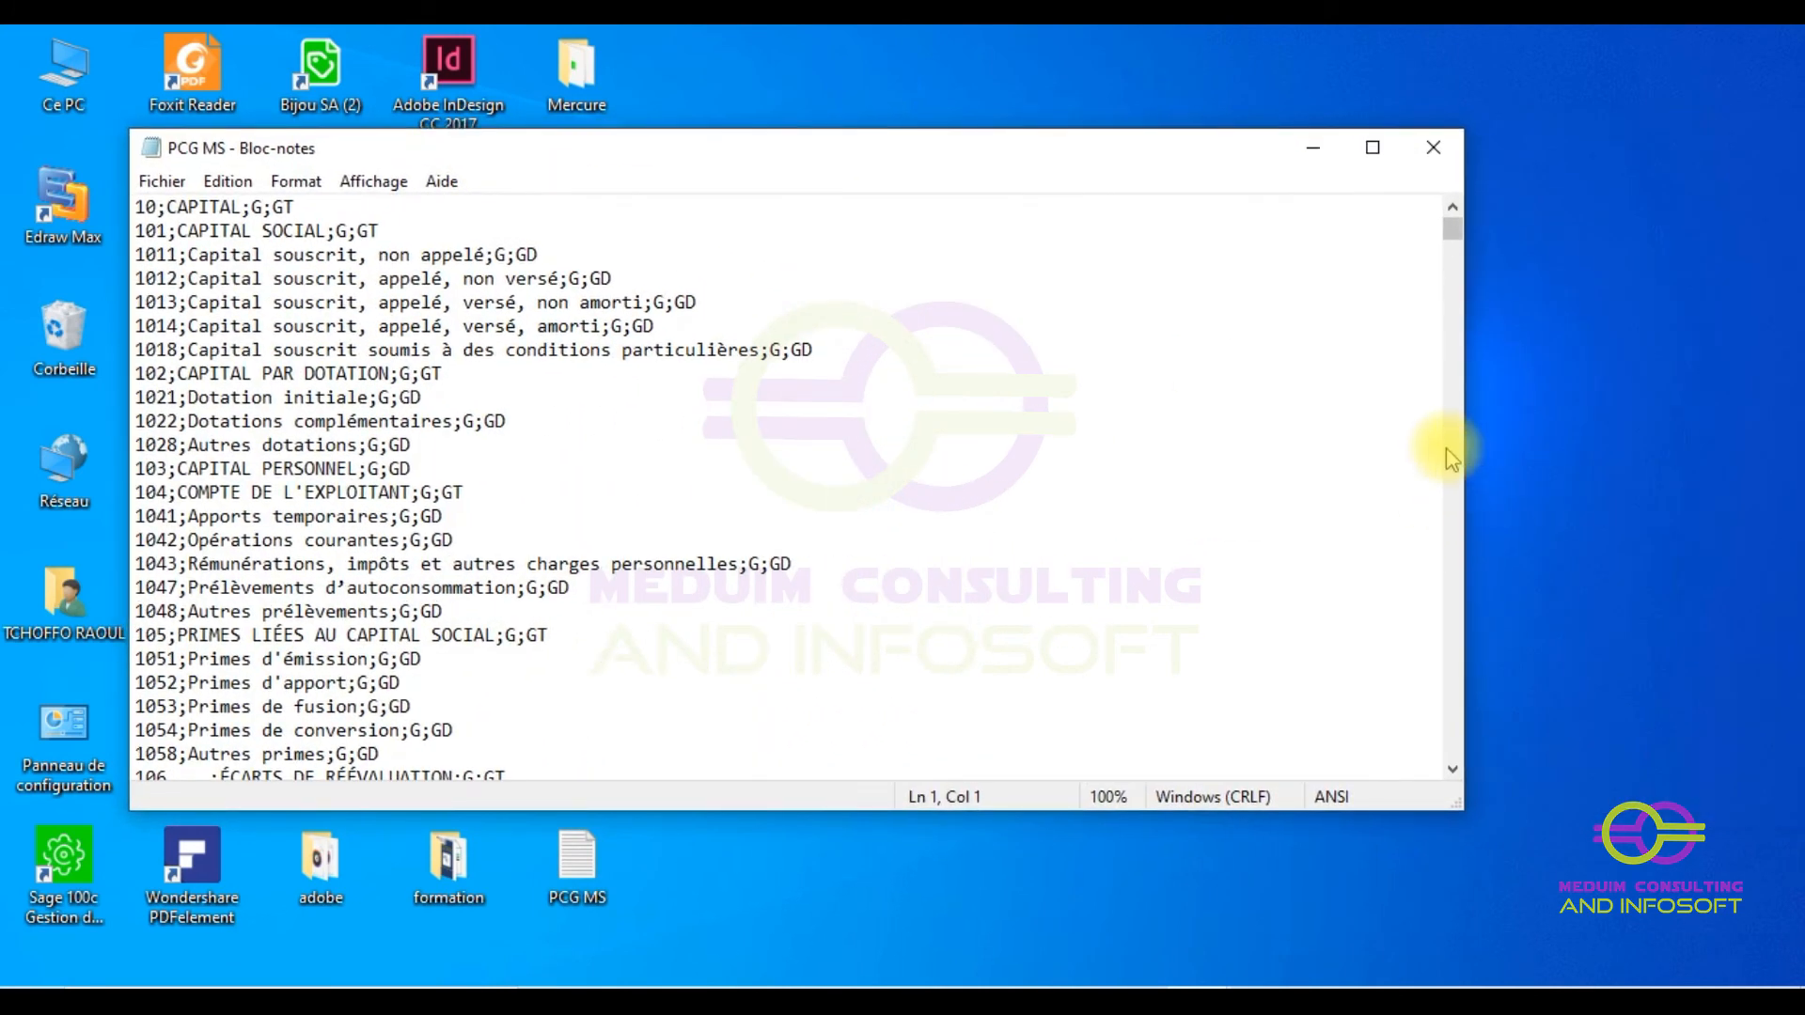
left_click_drag(1462, 452, 843, 423)
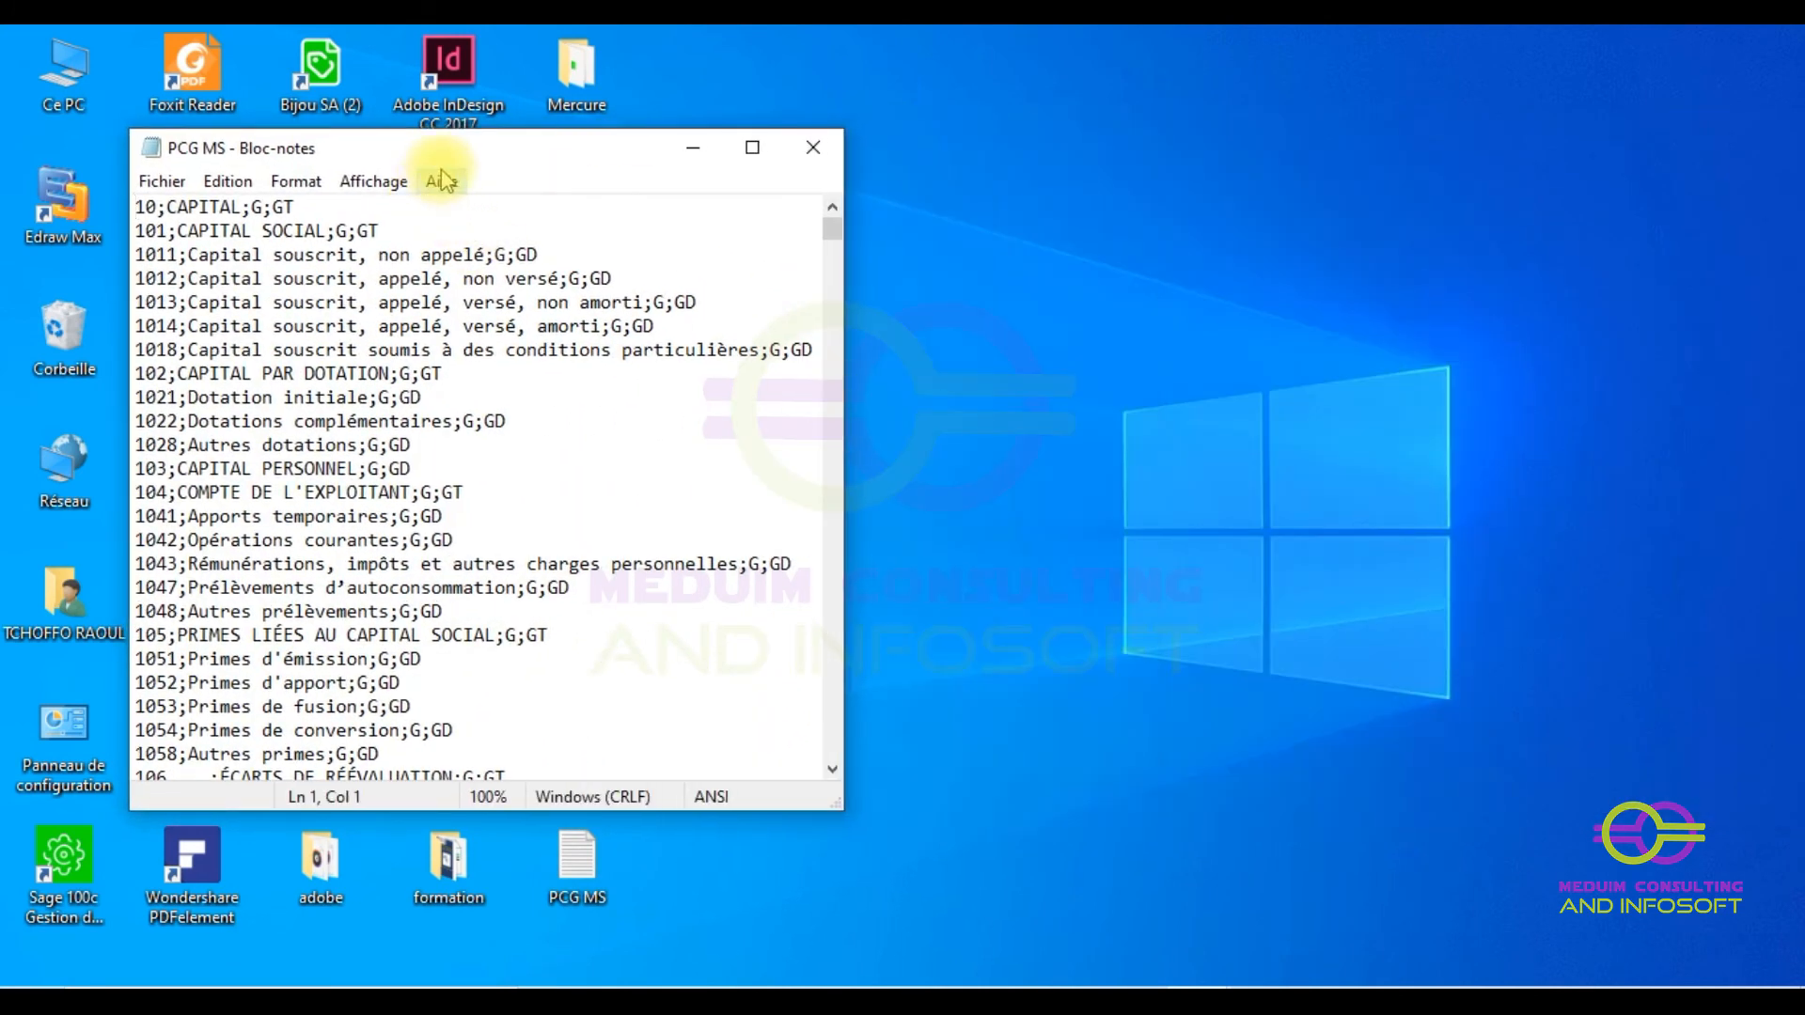
left_click_drag(467, 147, 1047, 121)
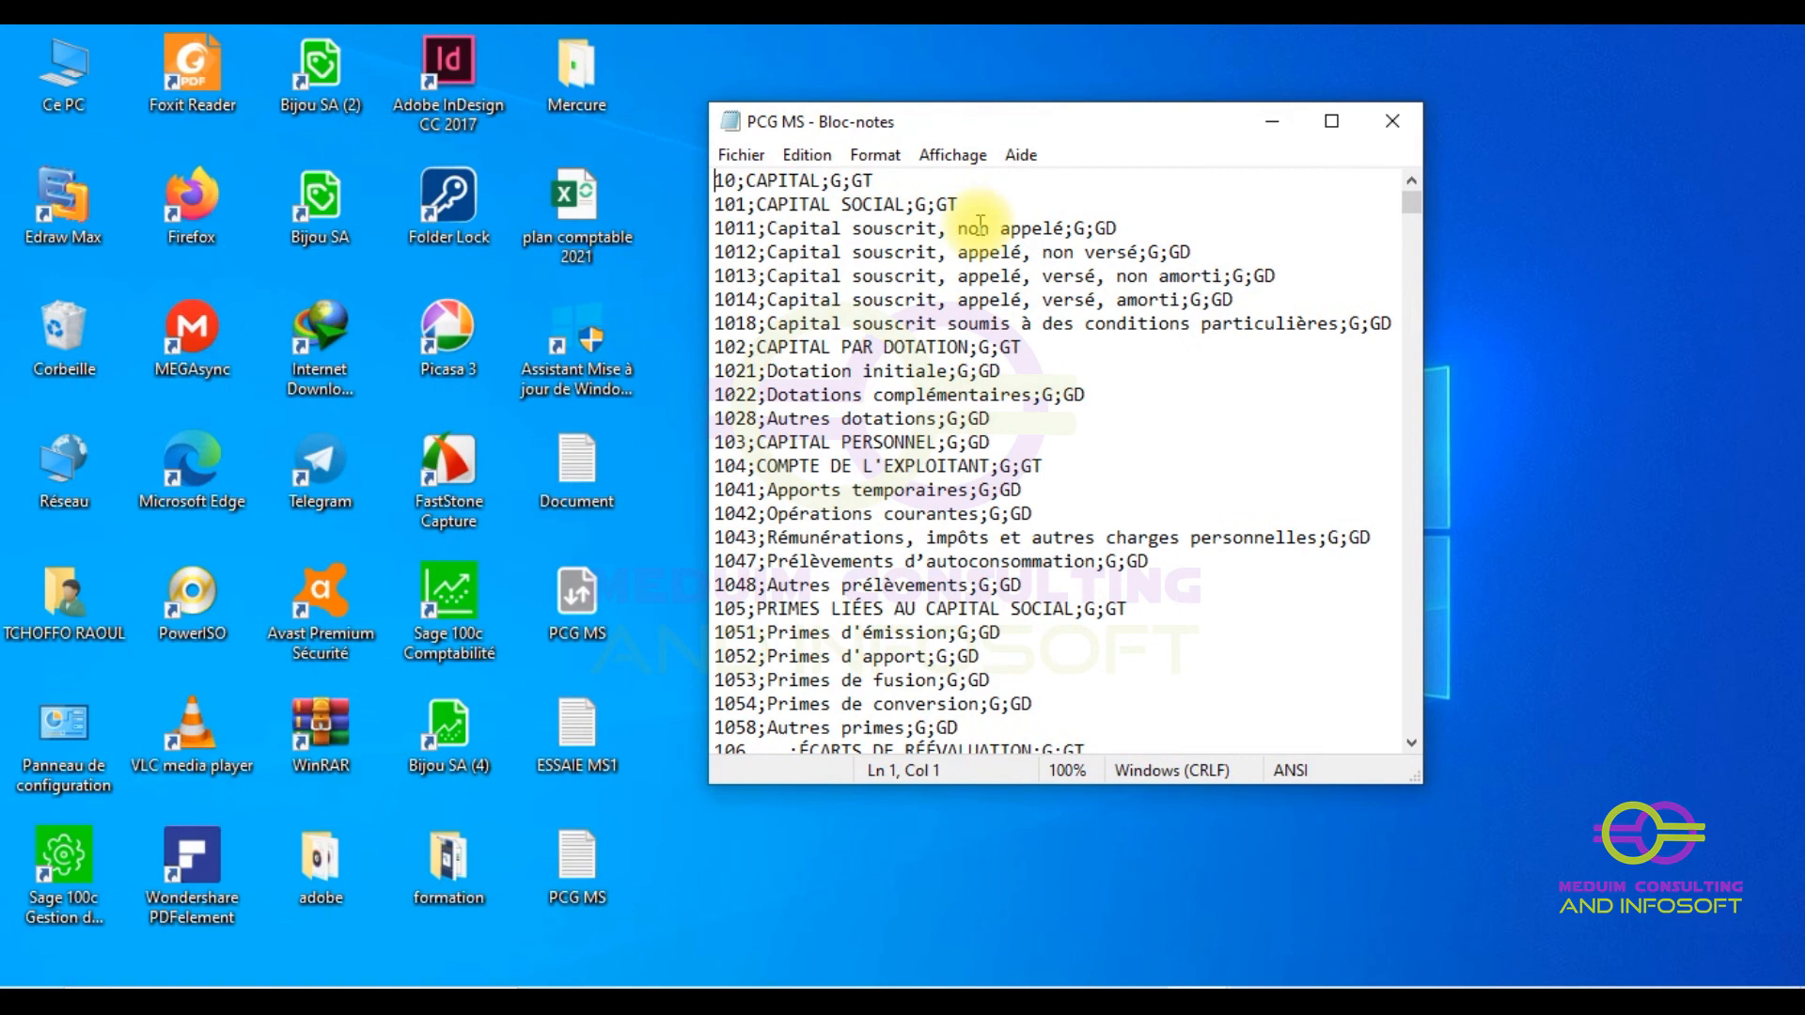
- Open ESSAIE MS1 beside PCG MS for comparison, close both, and return to Sage
left_click(581, 747)
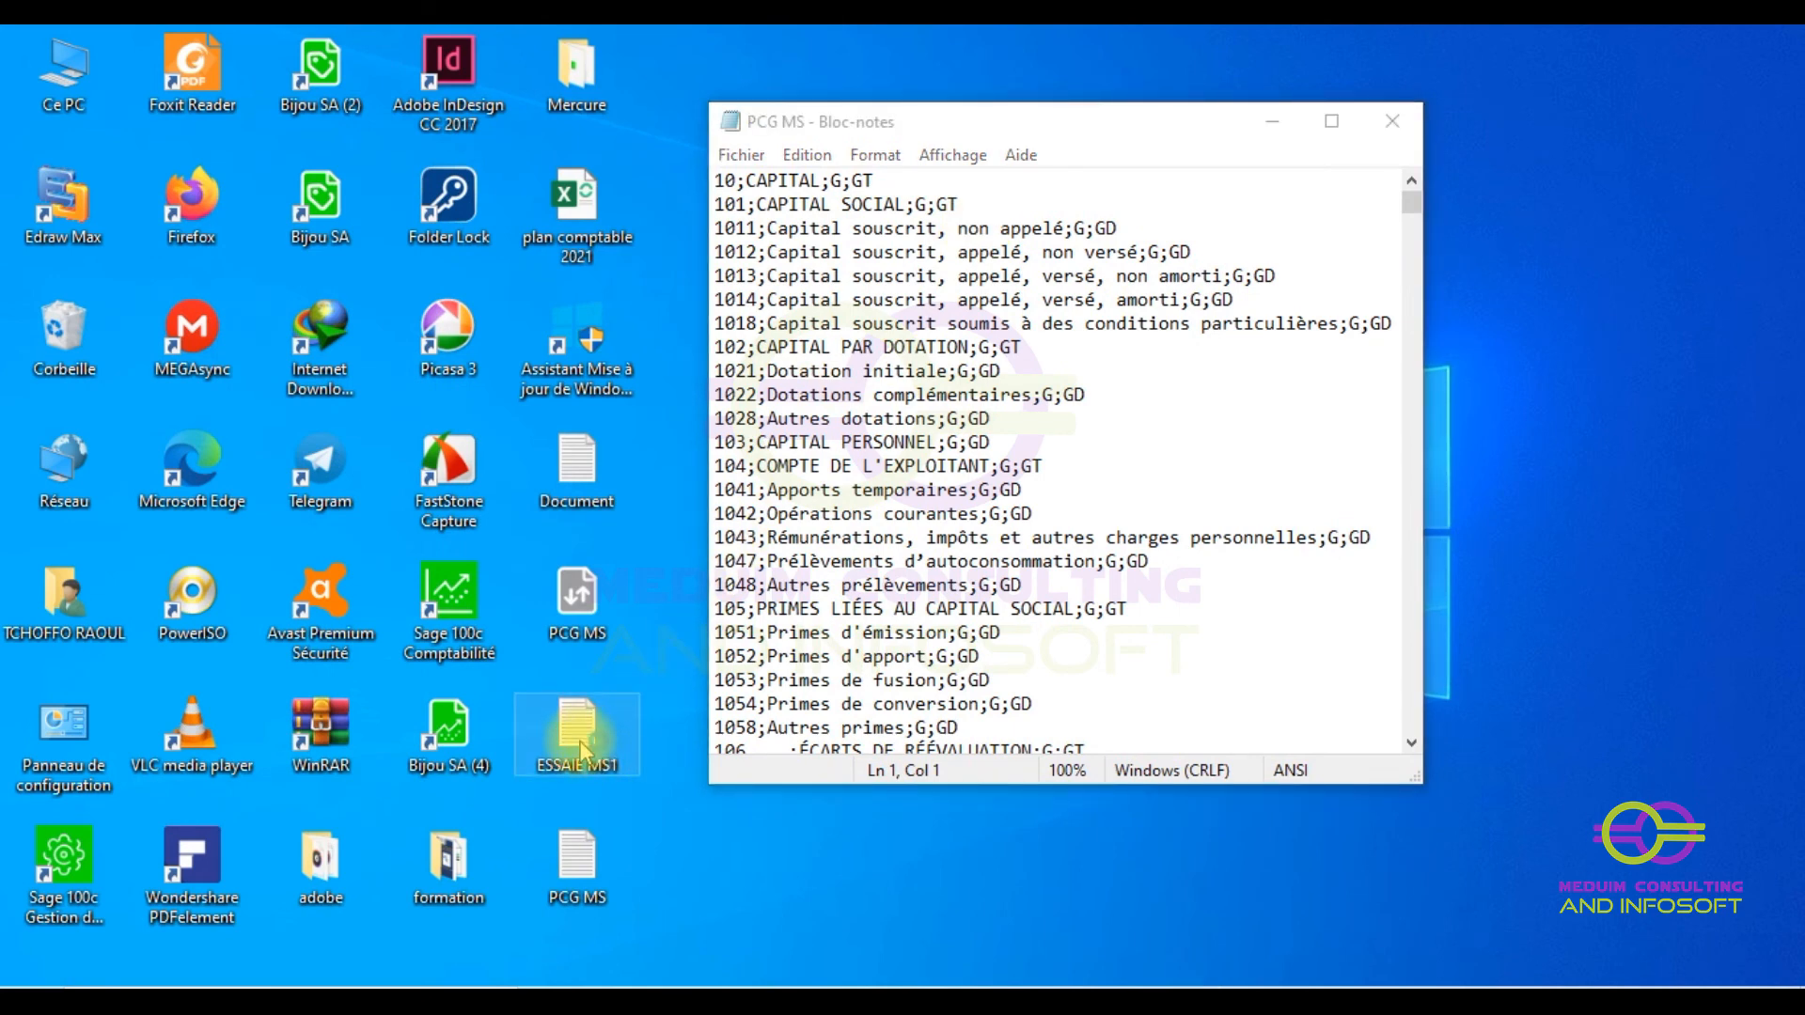
double_click(581, 748)
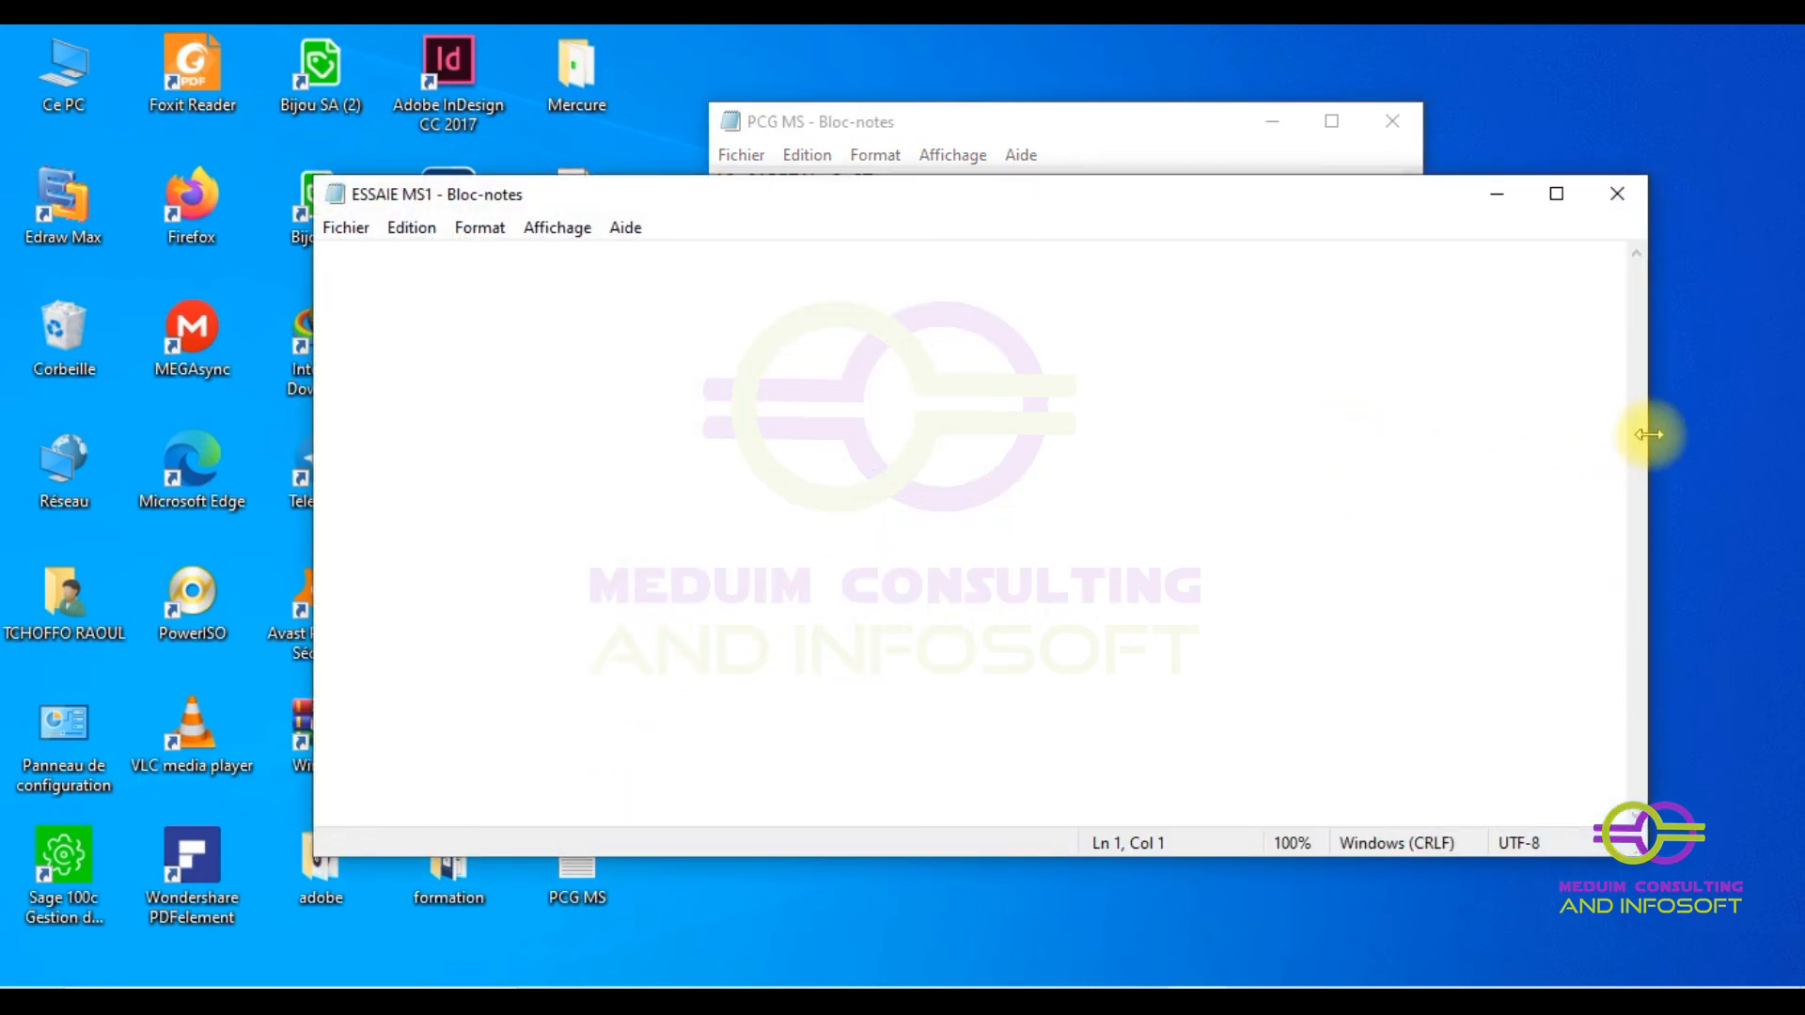
left_click_drag(1646, 430, 886, 359)
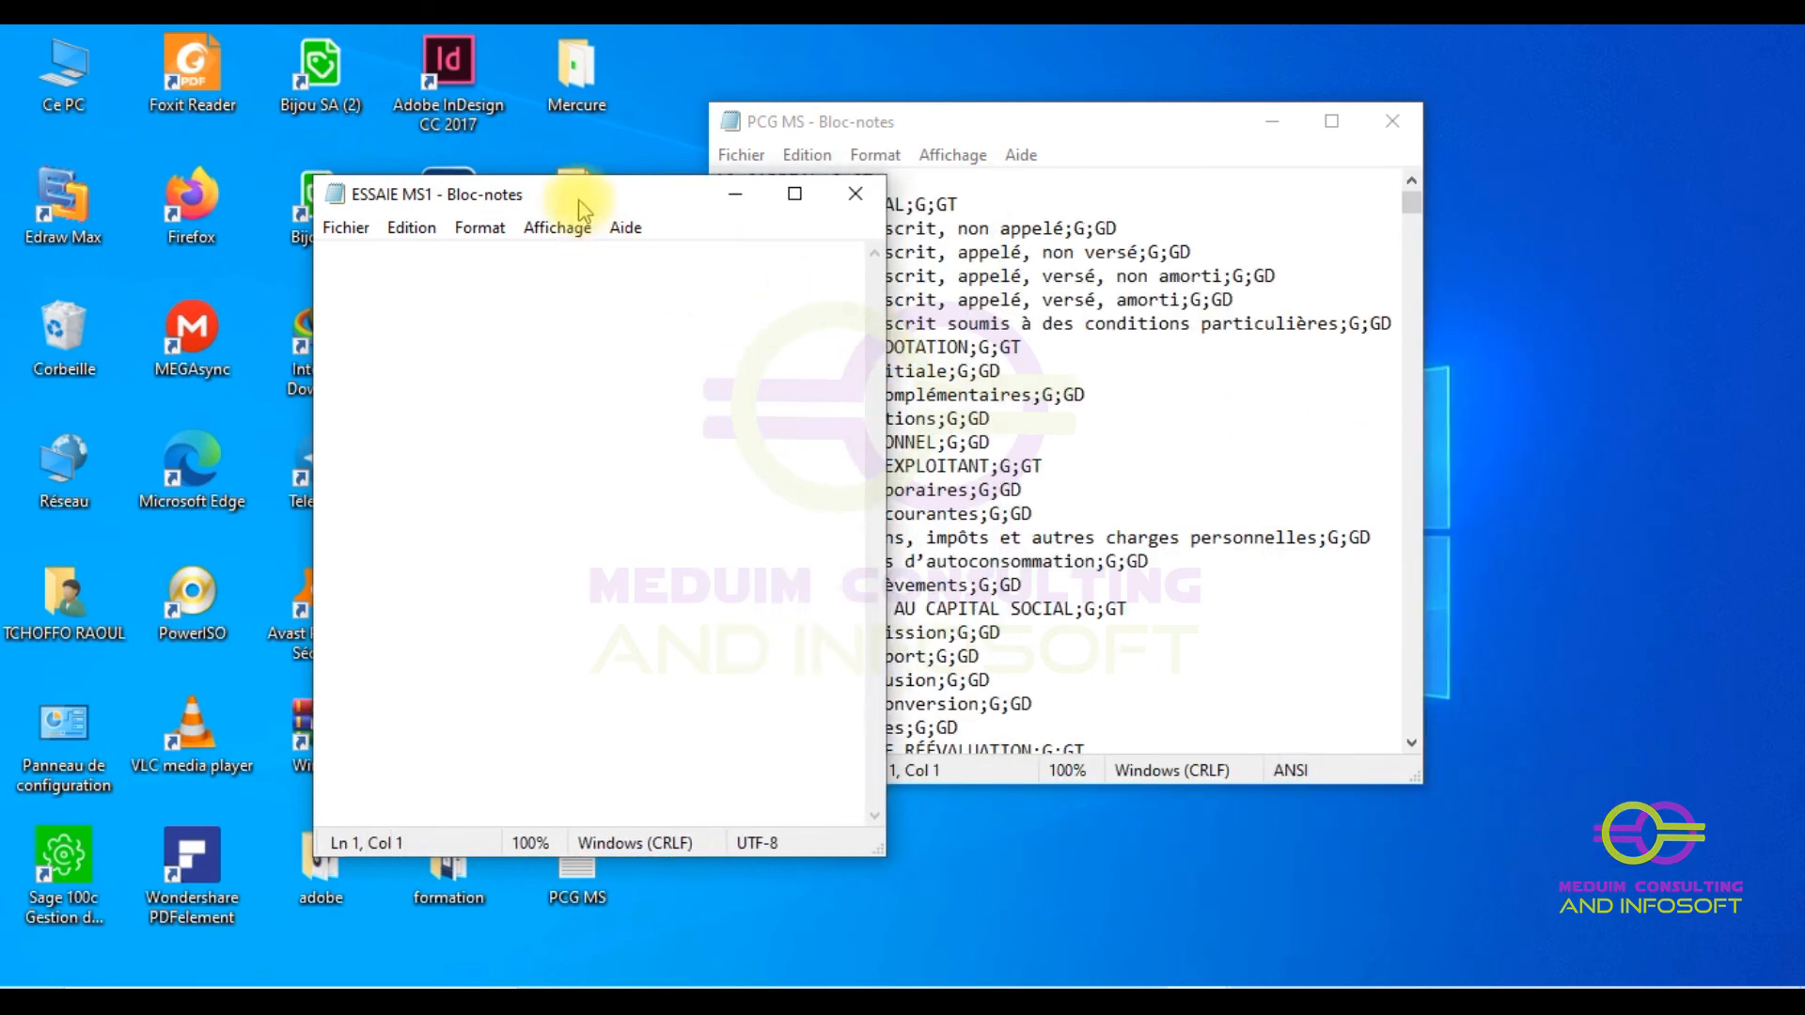
left_click_drag(579, 207, 337, 104)
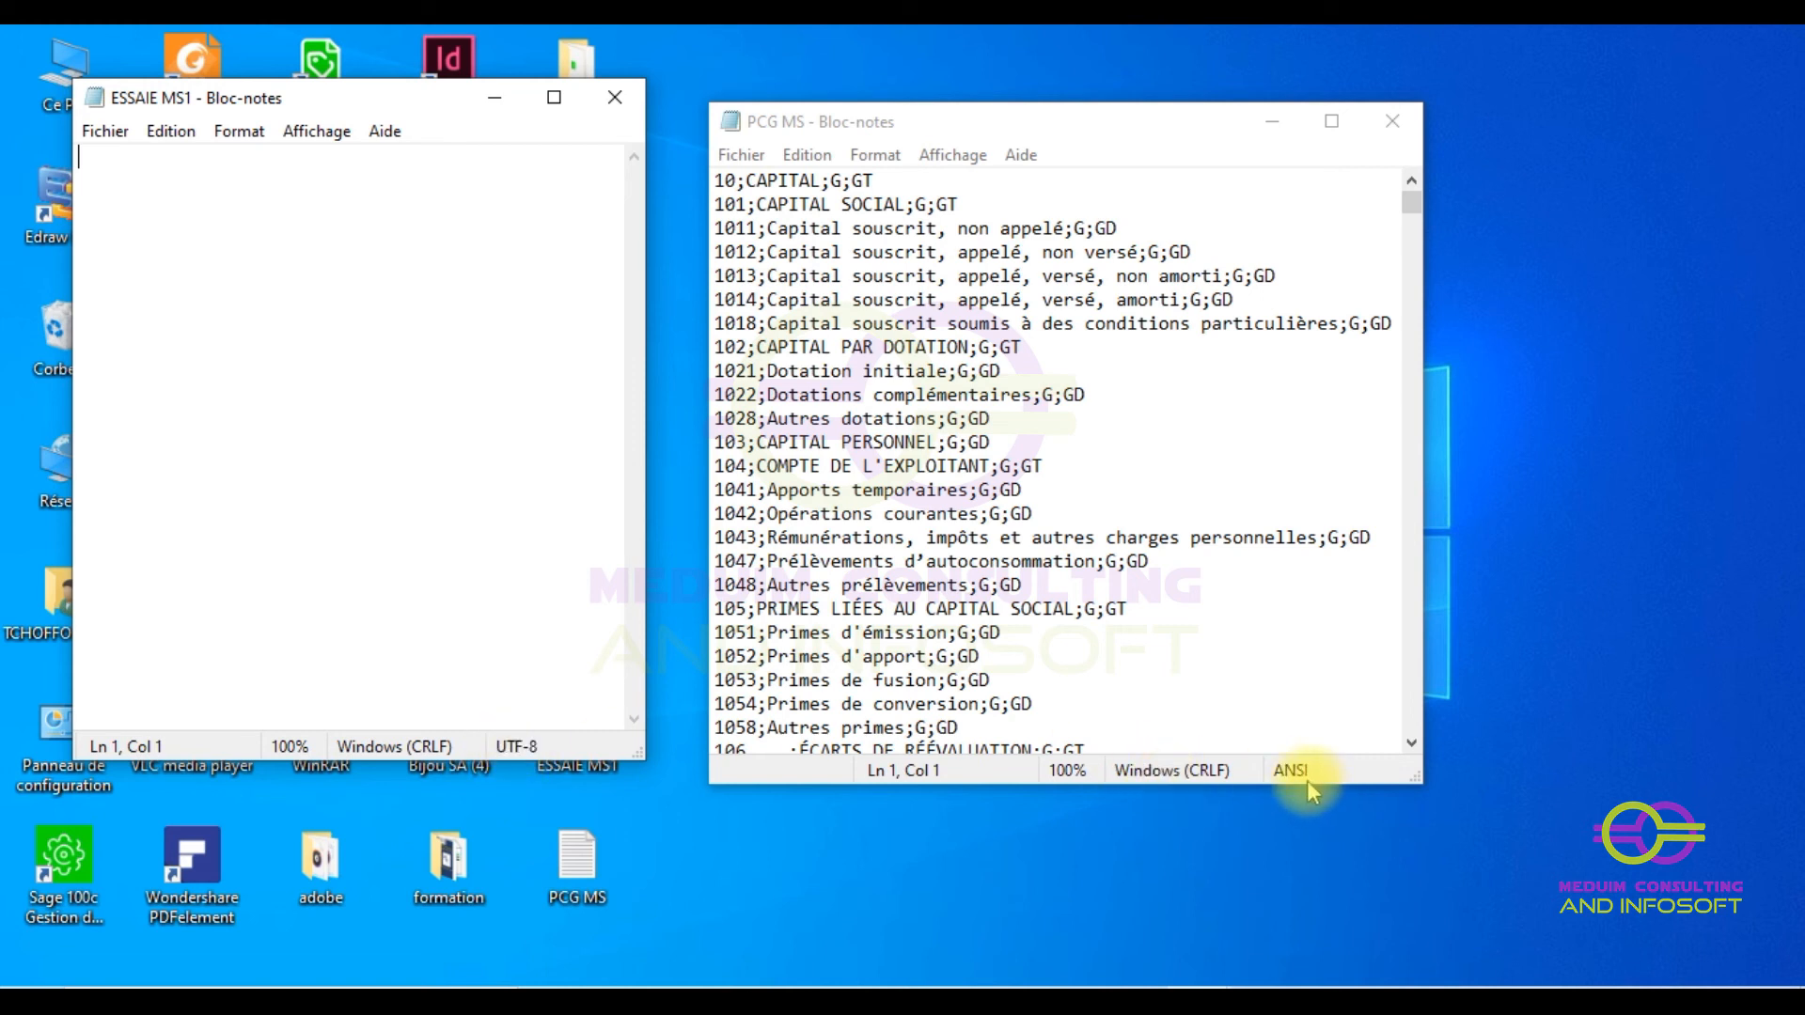
left_click(615, 98)
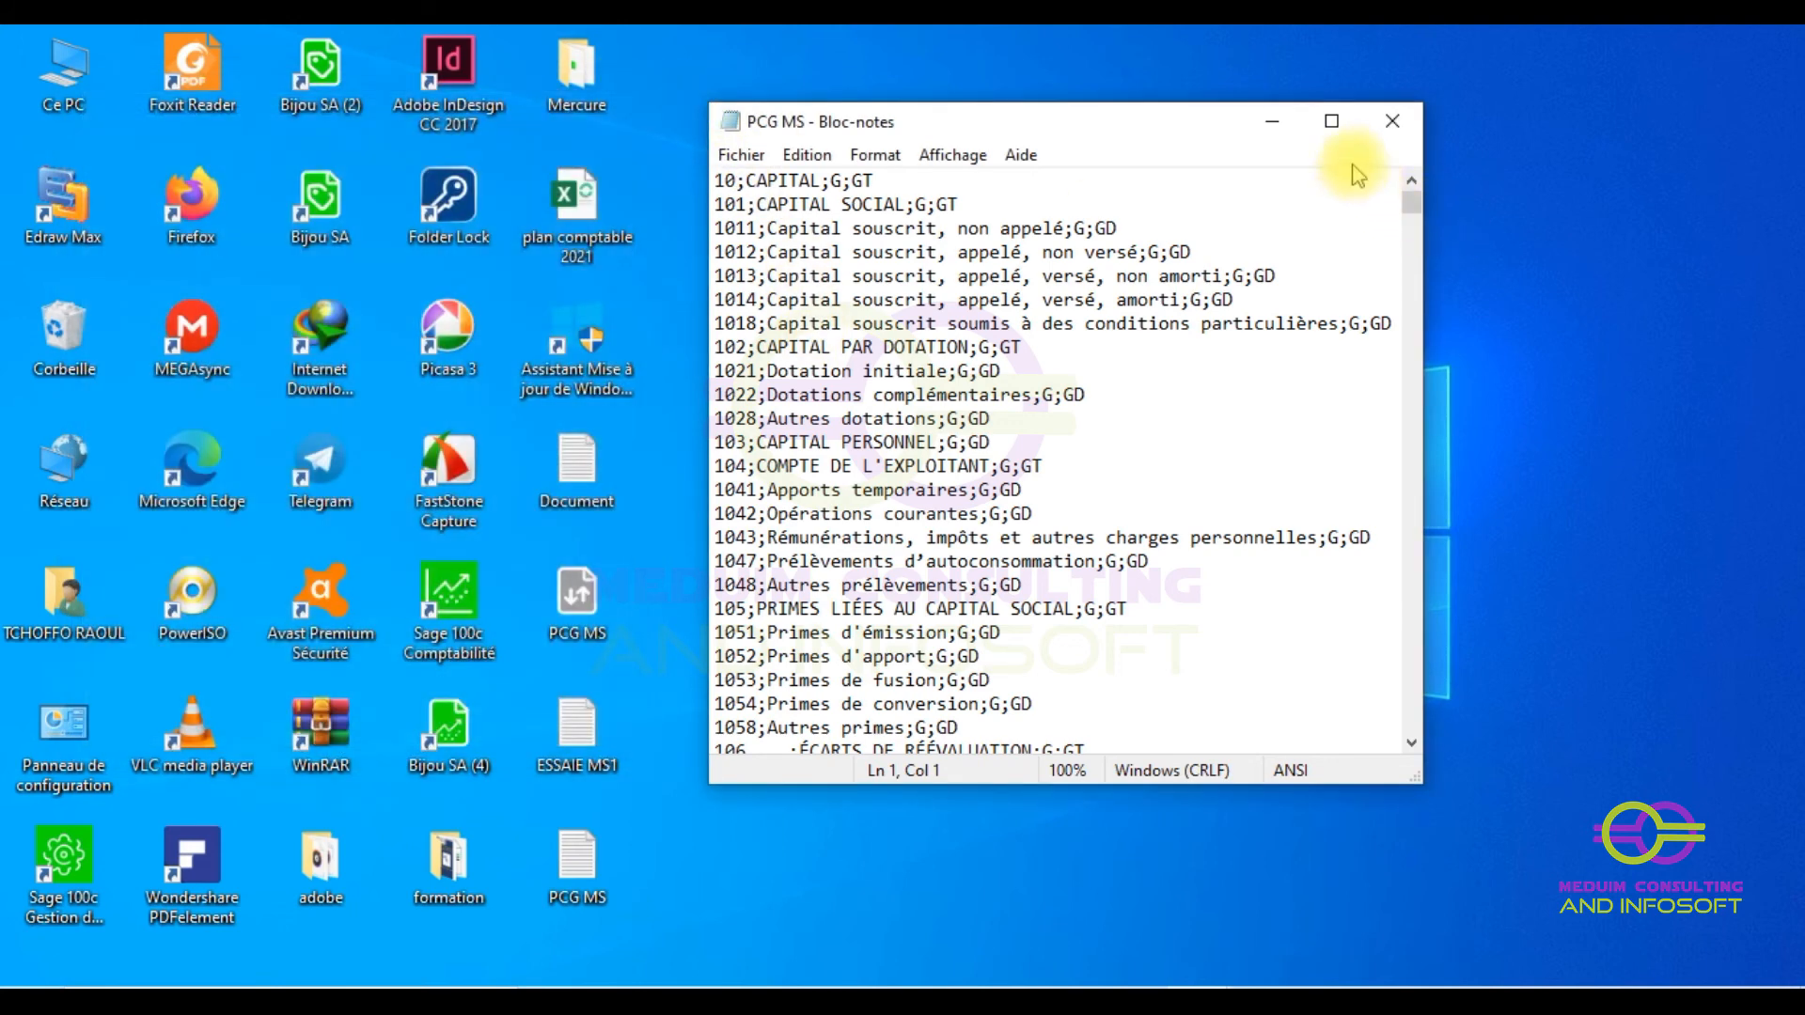
left_click(1392, 131)
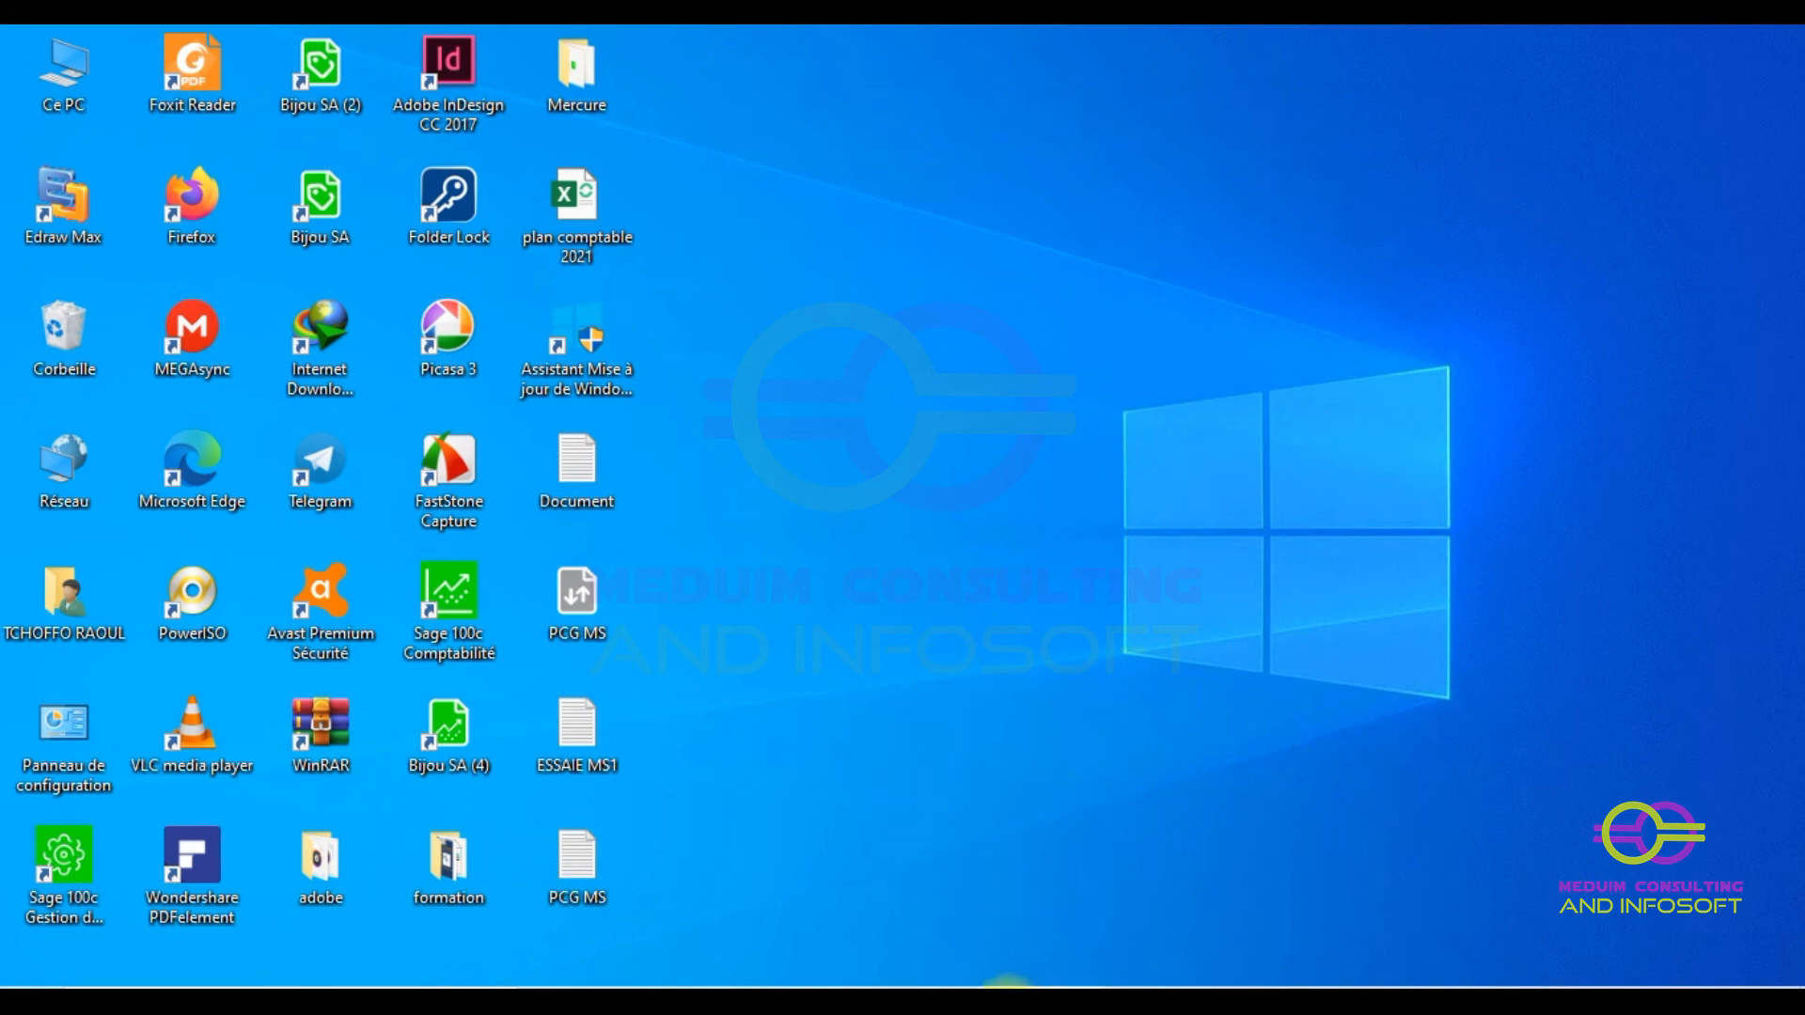
left_click(1029, 983)
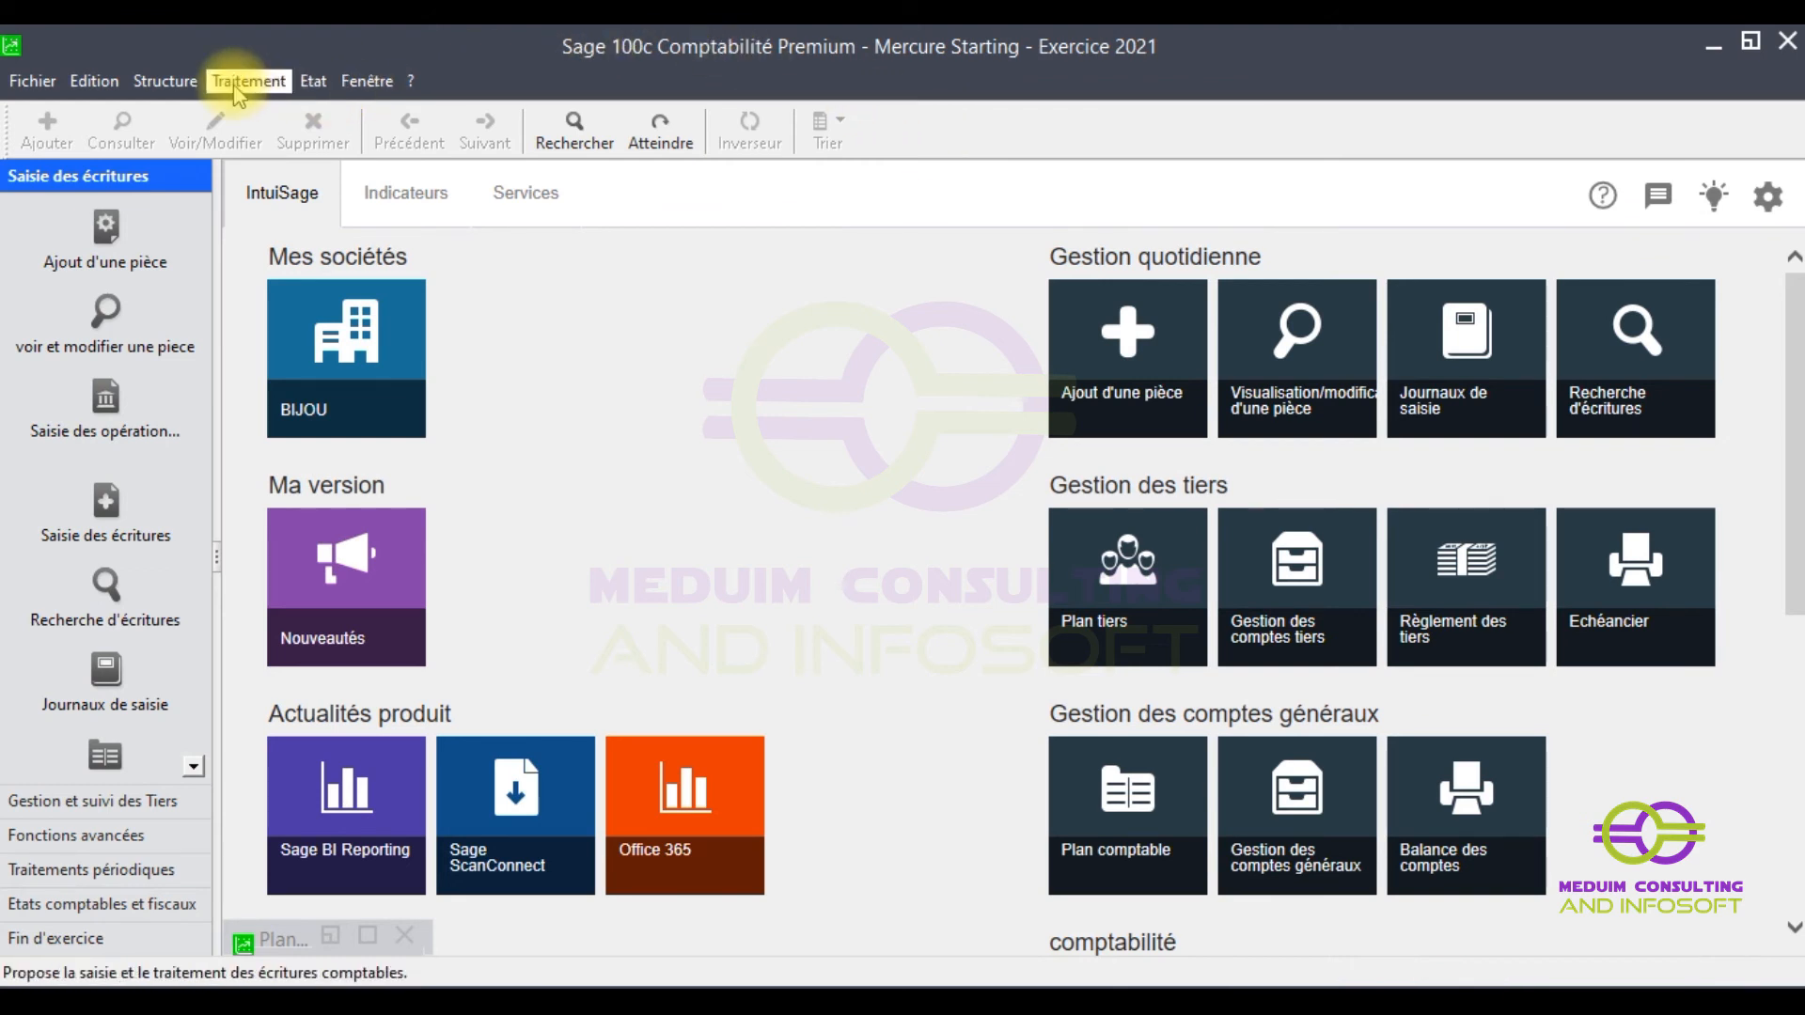
- Open the PCG MS parametric import/export format and show its functions bar
left_click(26, 83)
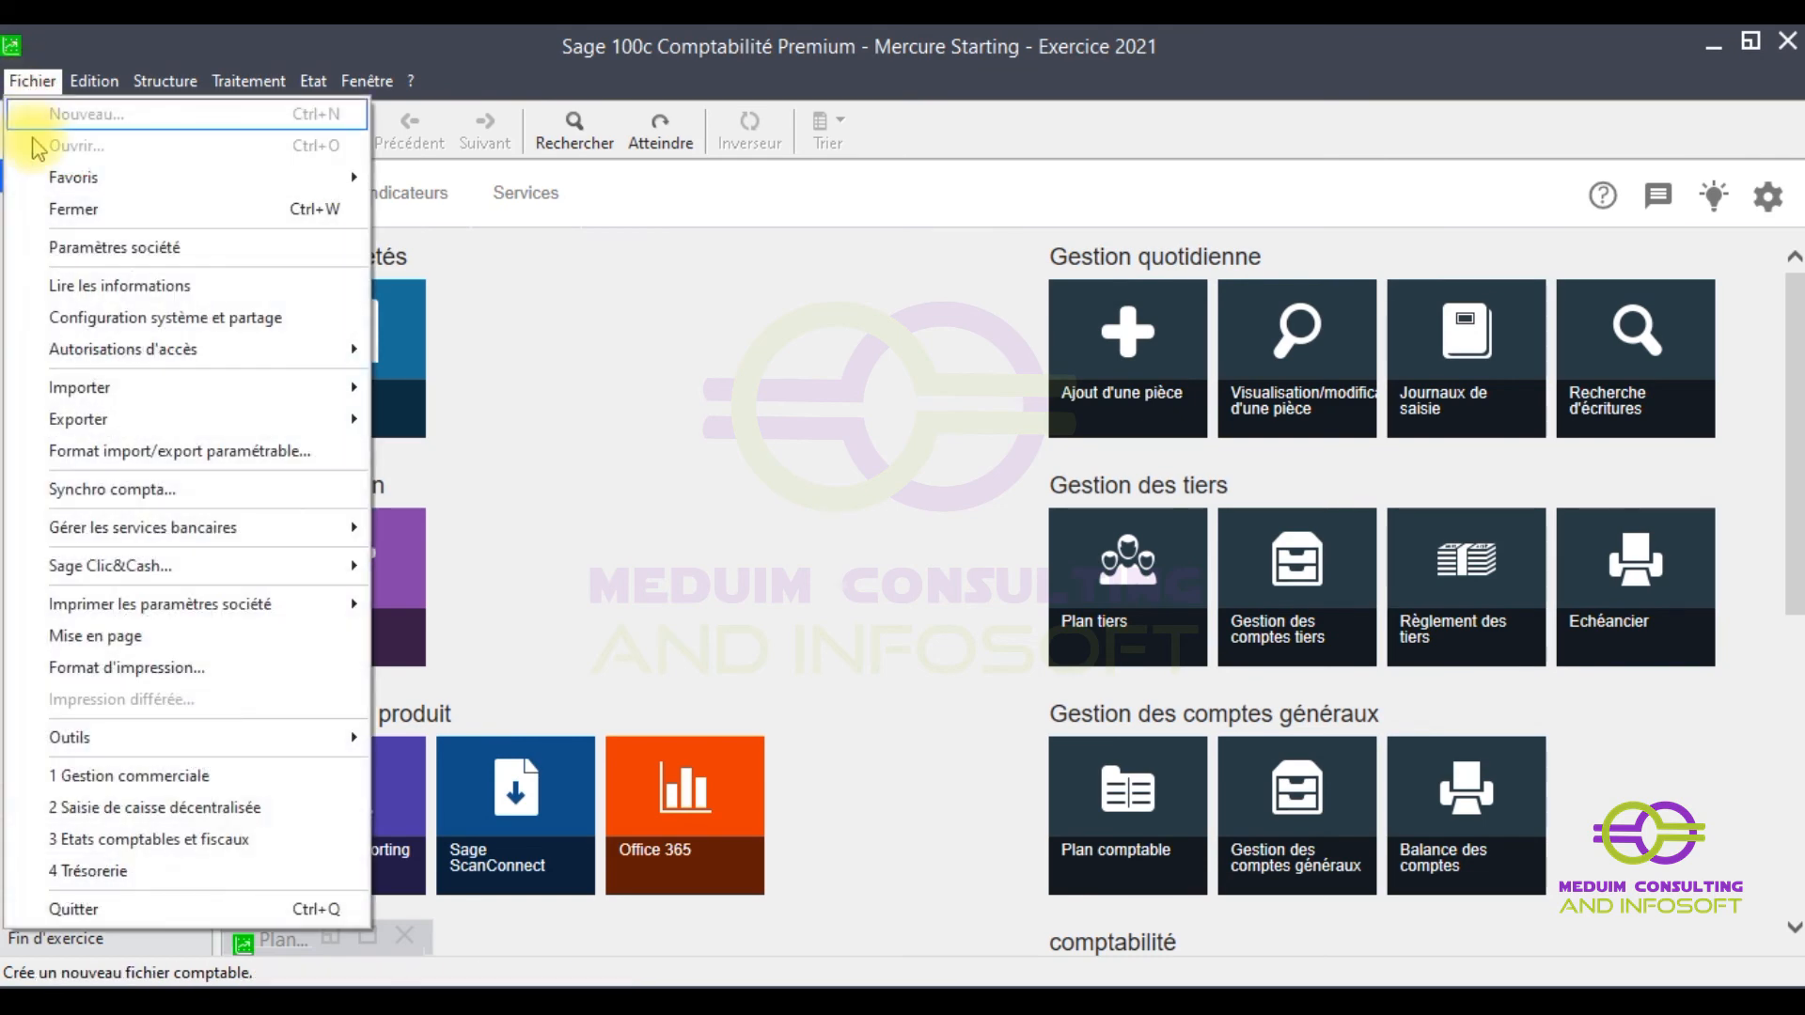
left_click(116, 449)
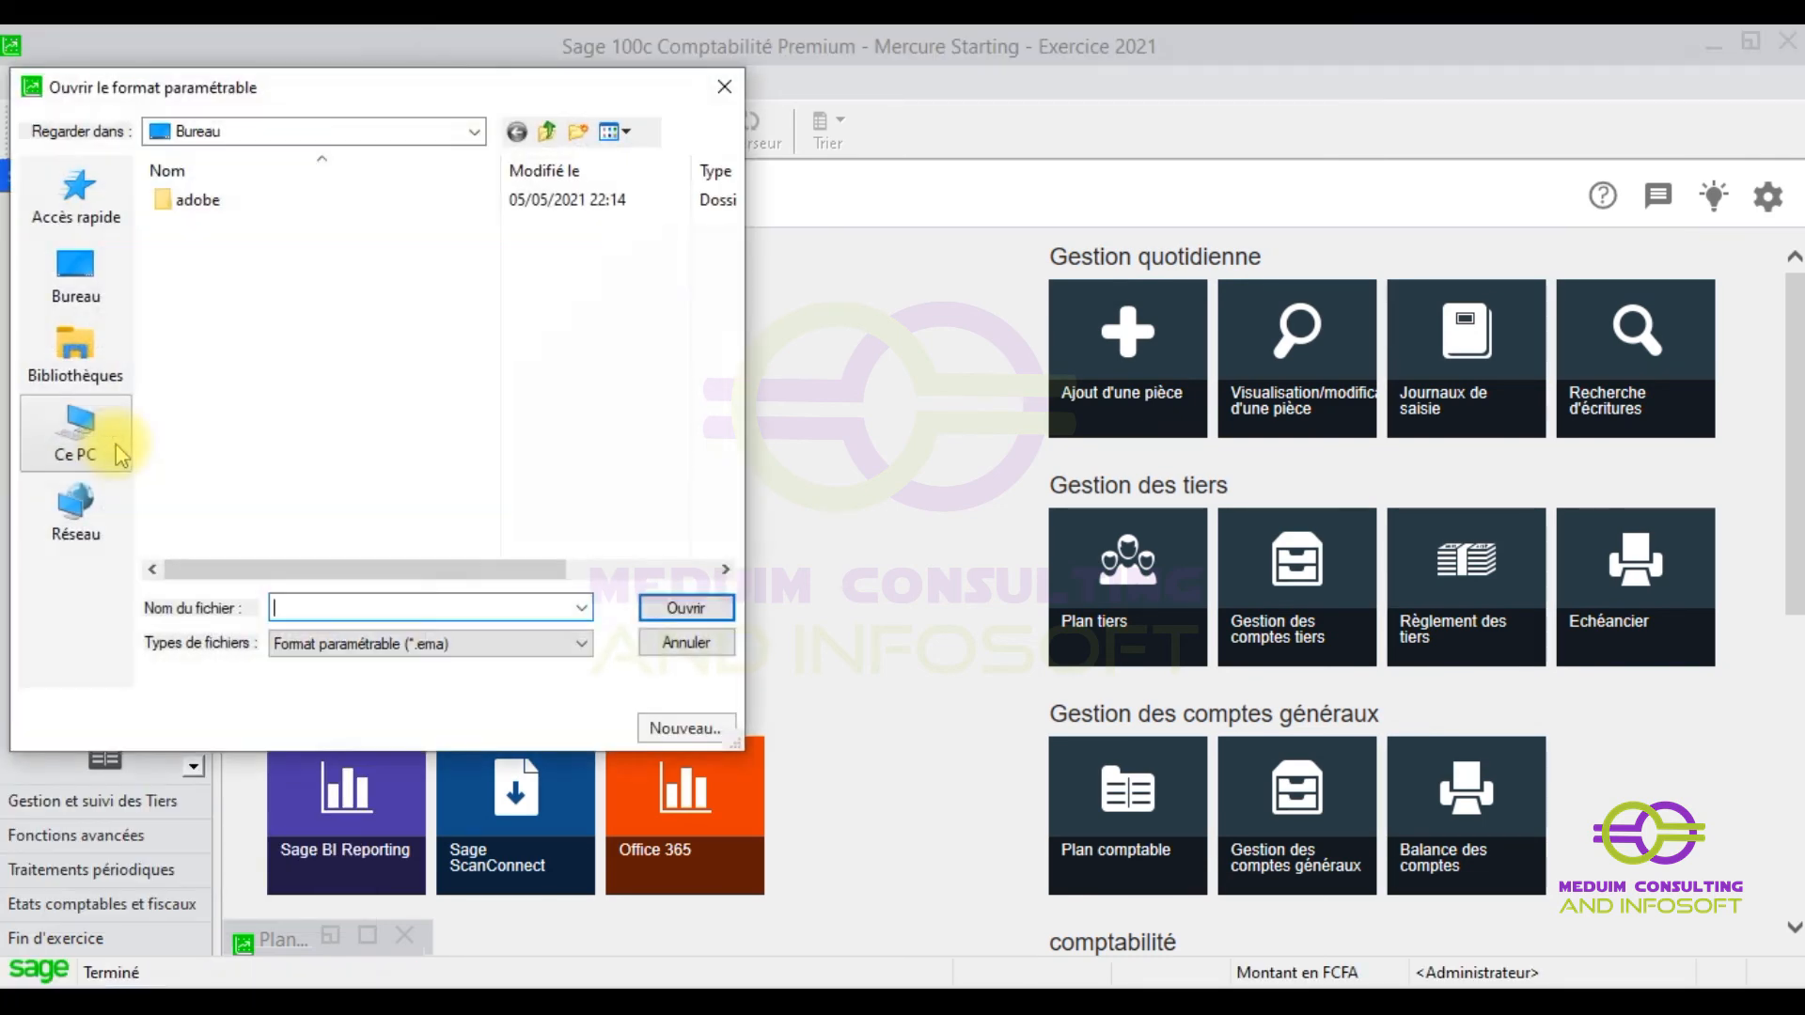
double_click(198, 278)
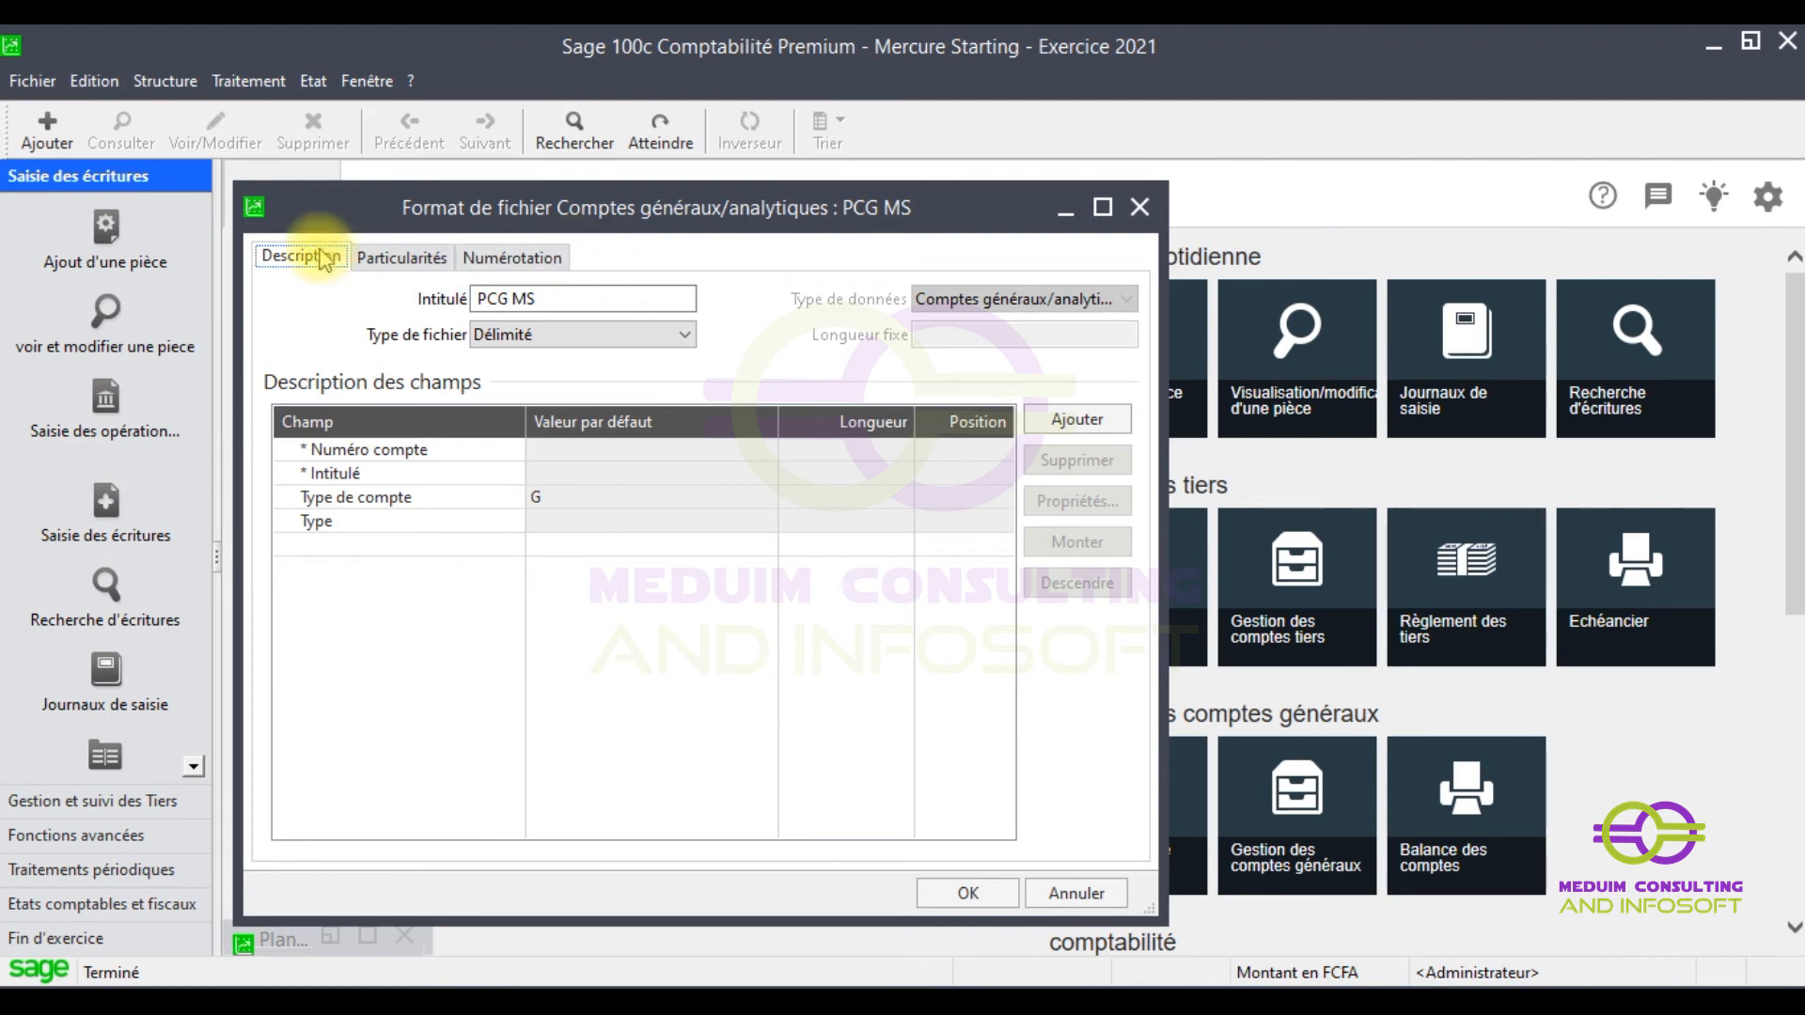
right_click(584, 254)
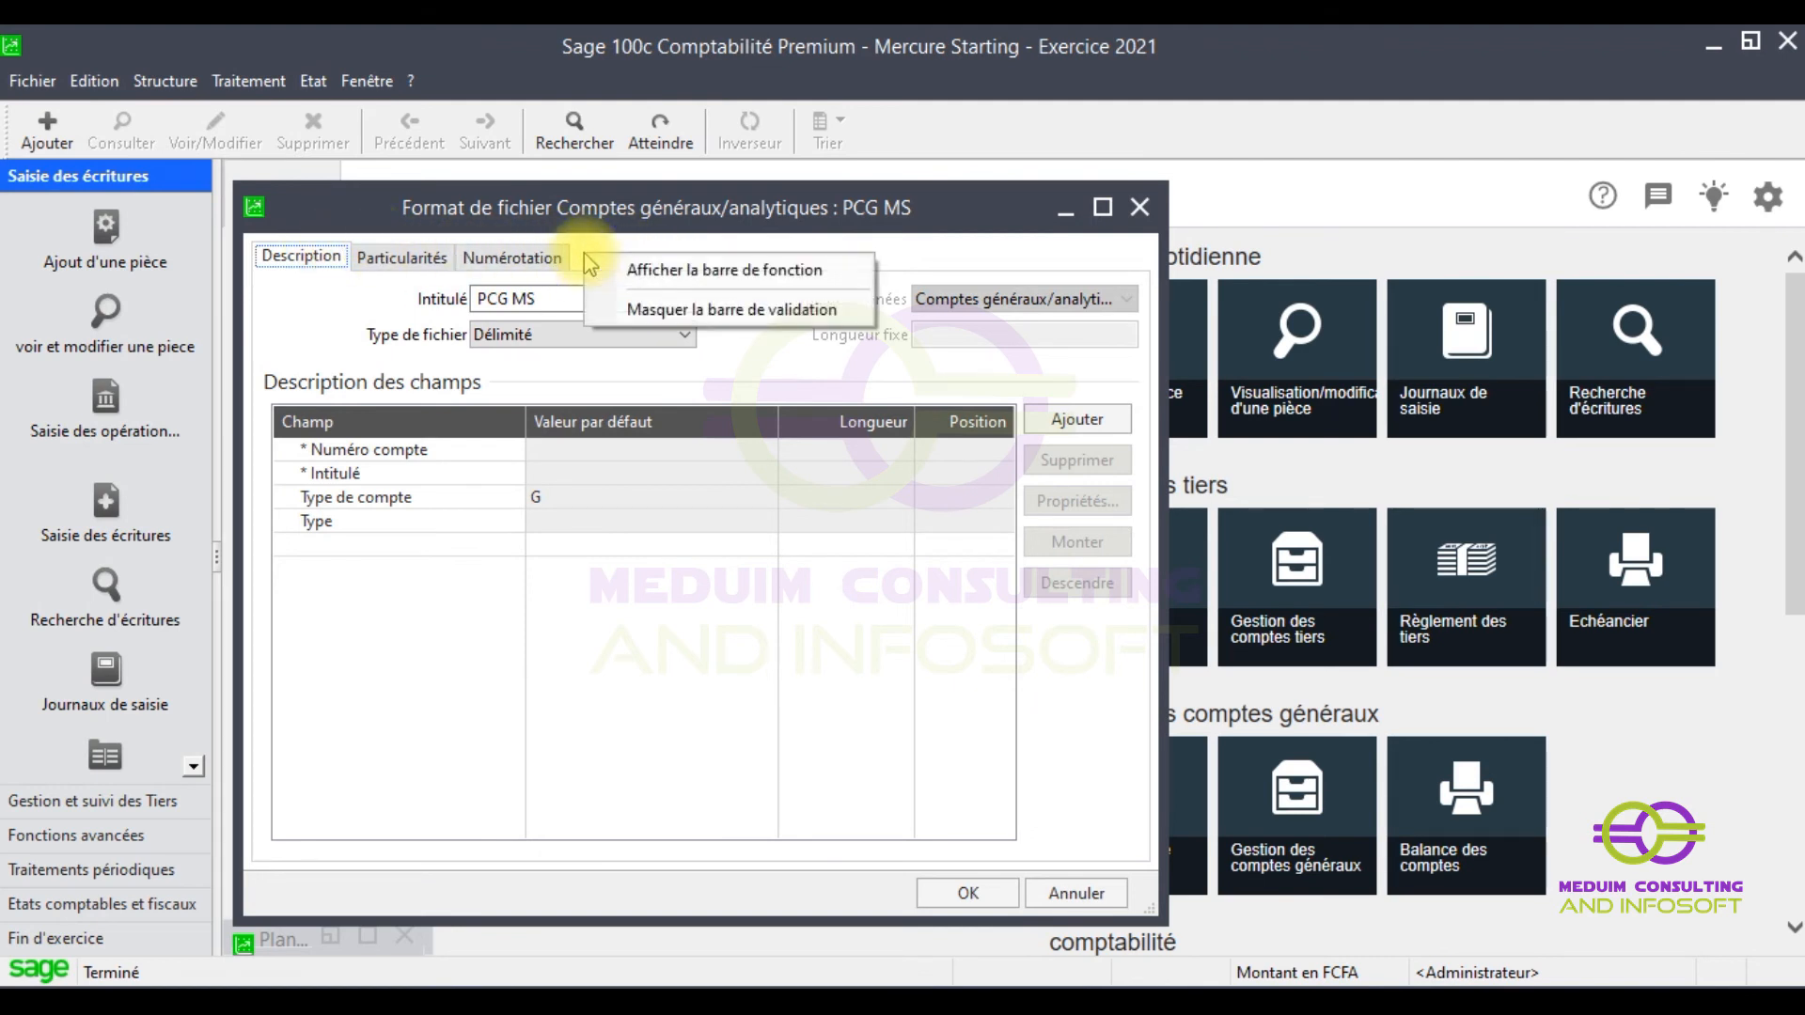
left_click(734, 275)
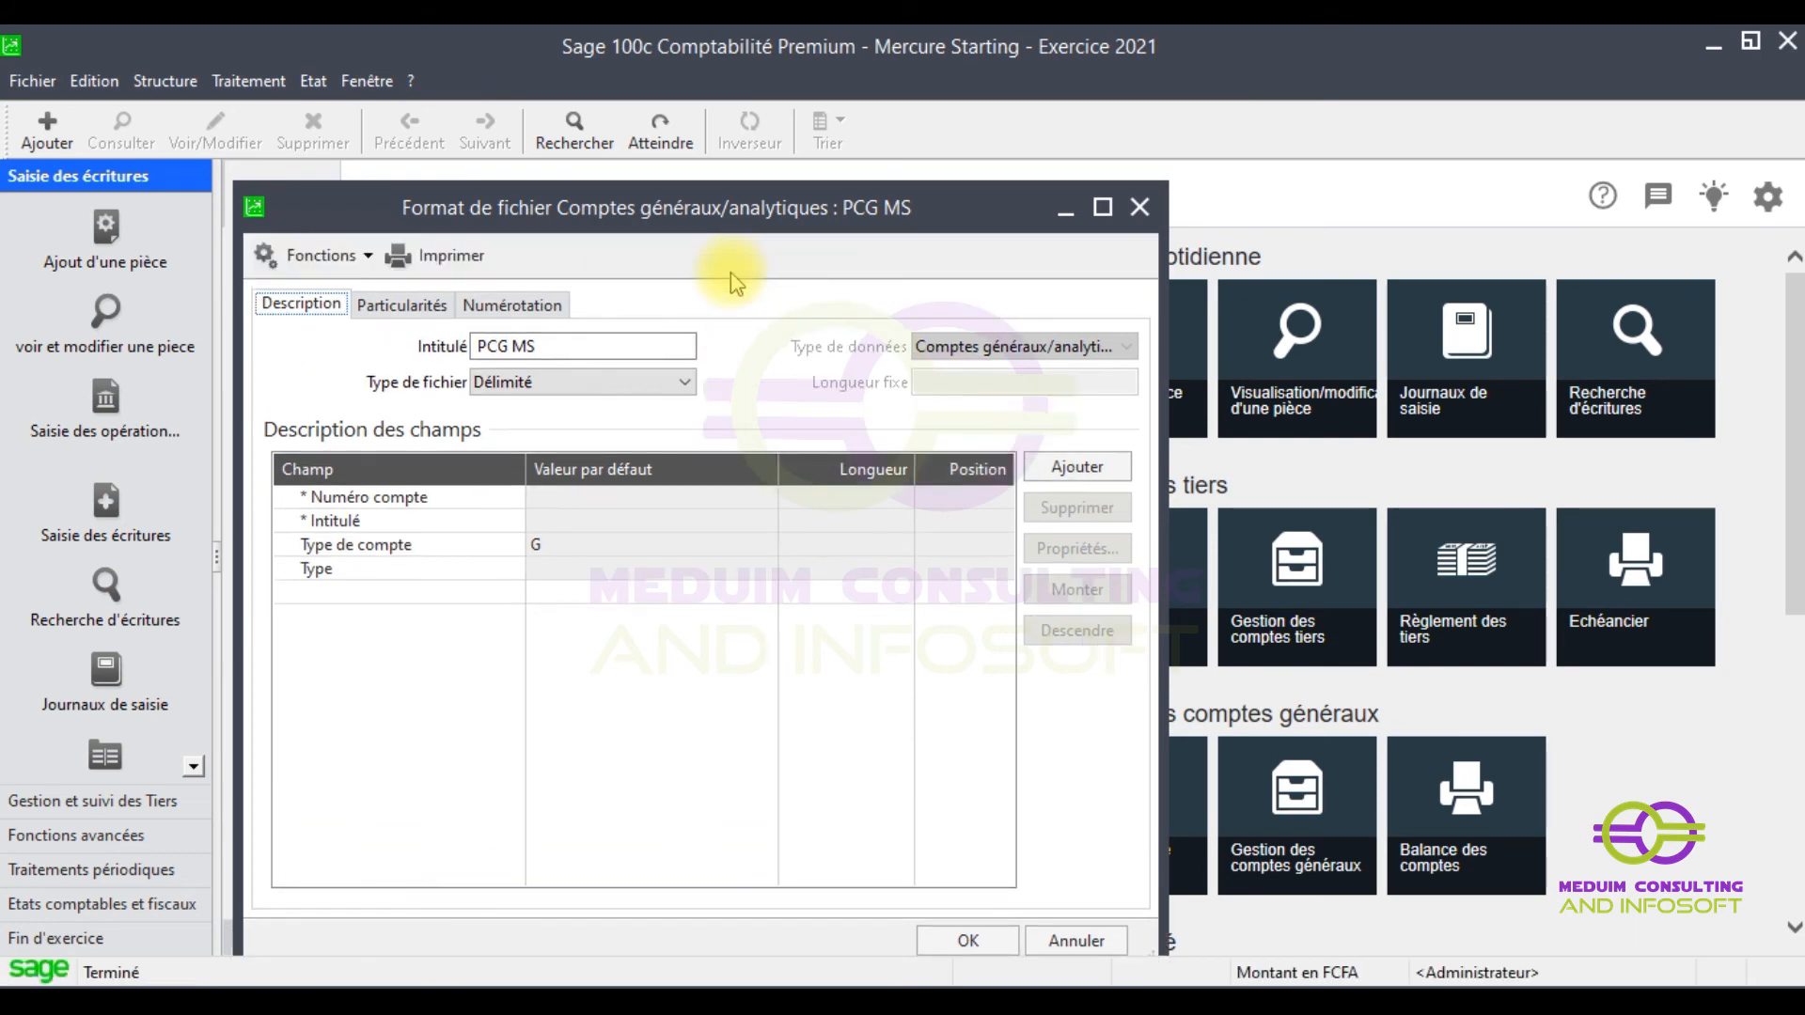
- Customise the functions bar to add the Vérifier file-check command
right_click(569, 262)
left_click(671, 300)
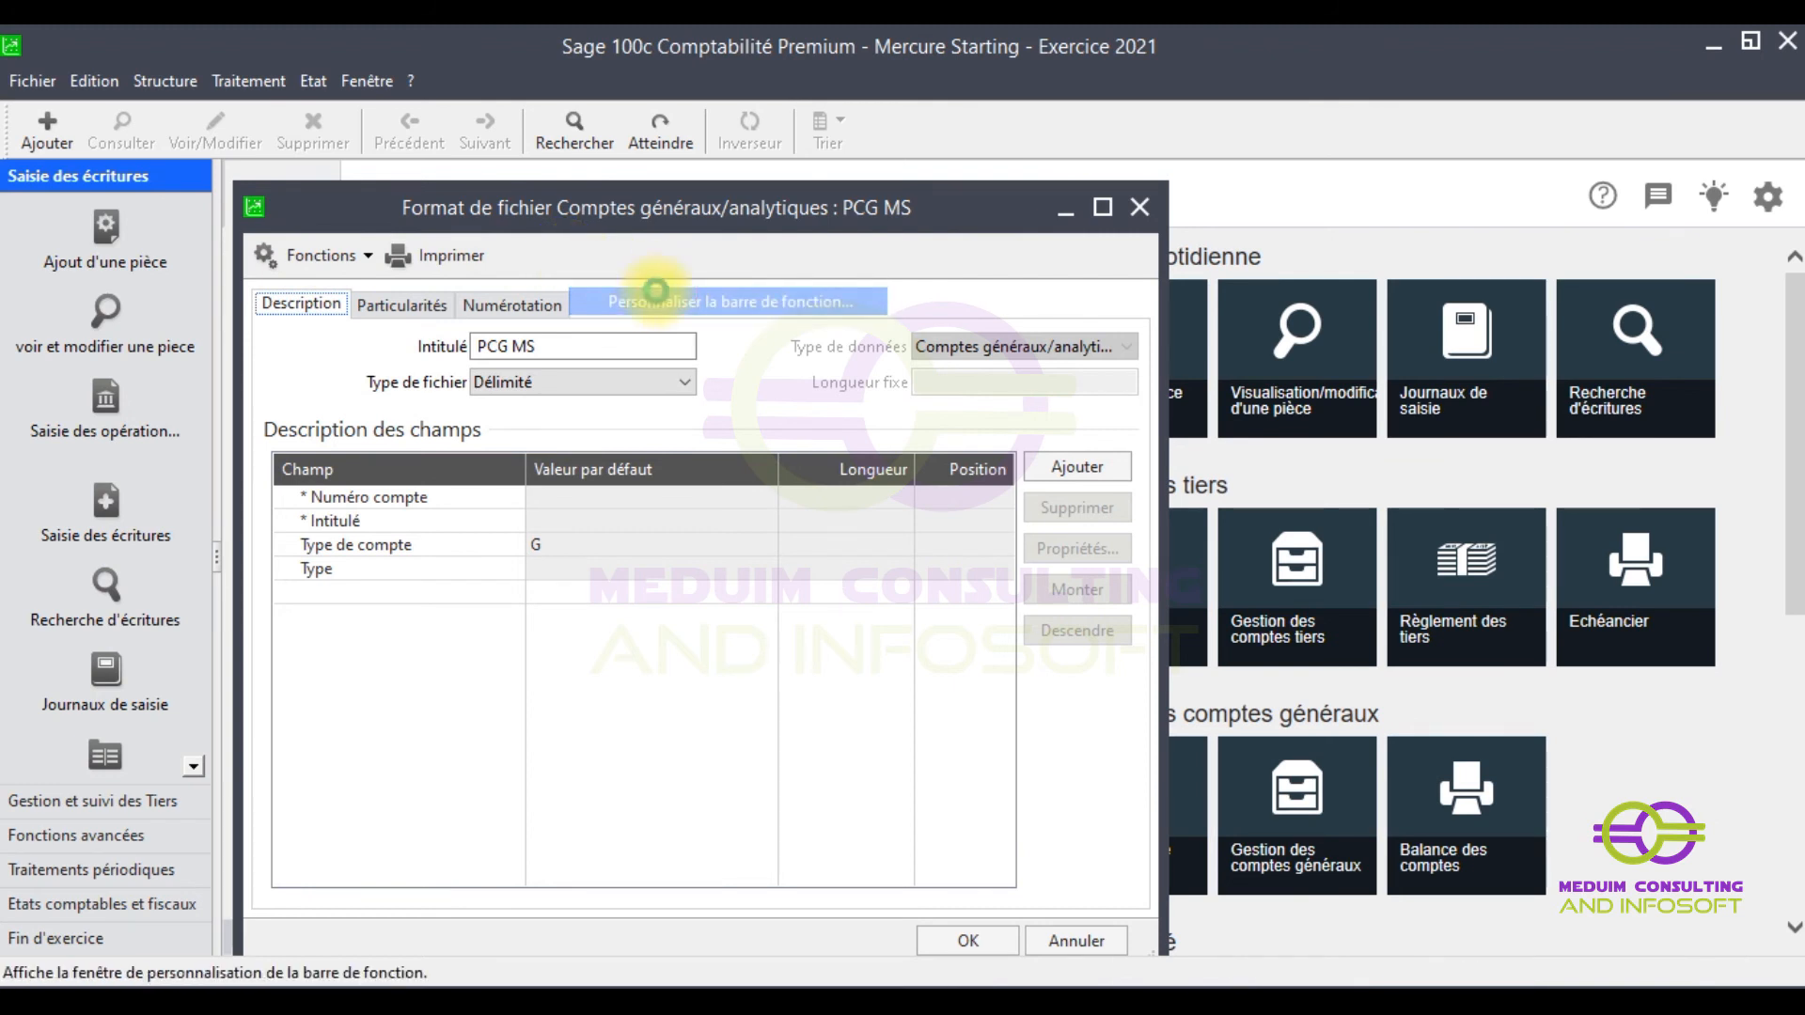
left_click(89, 244)
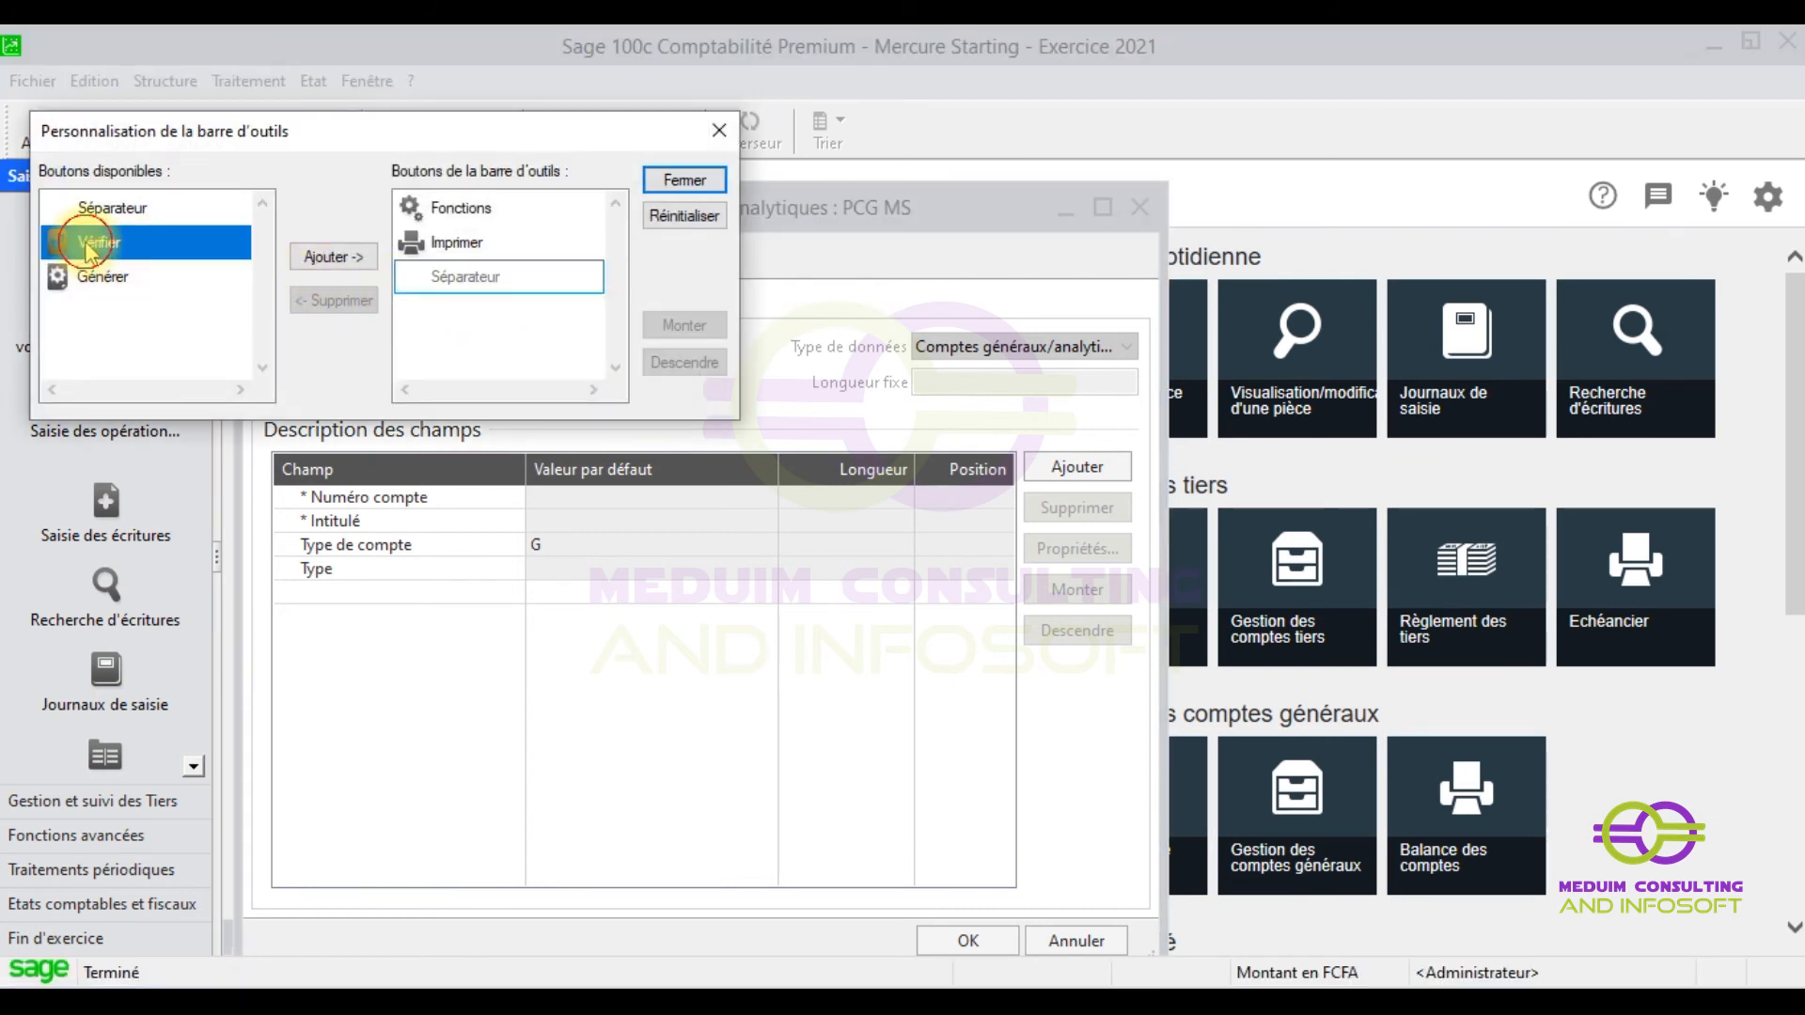
left_click(337, 265)
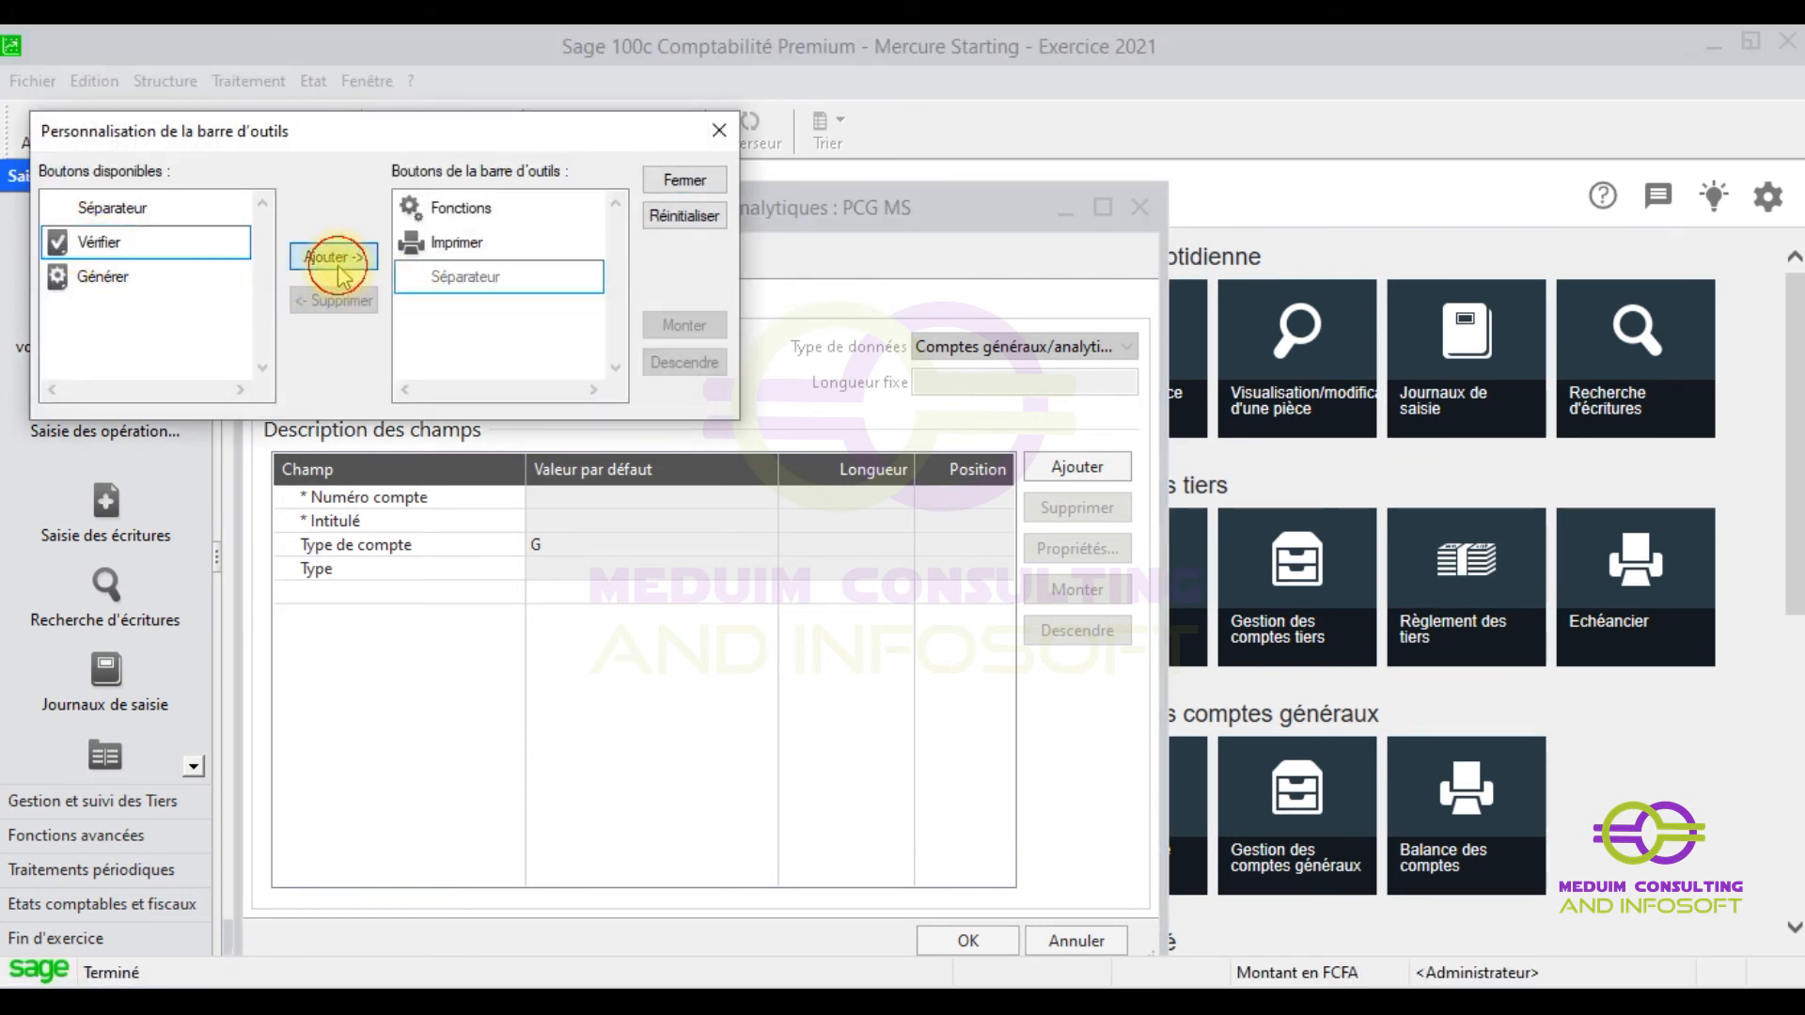
left_click(685, 180)
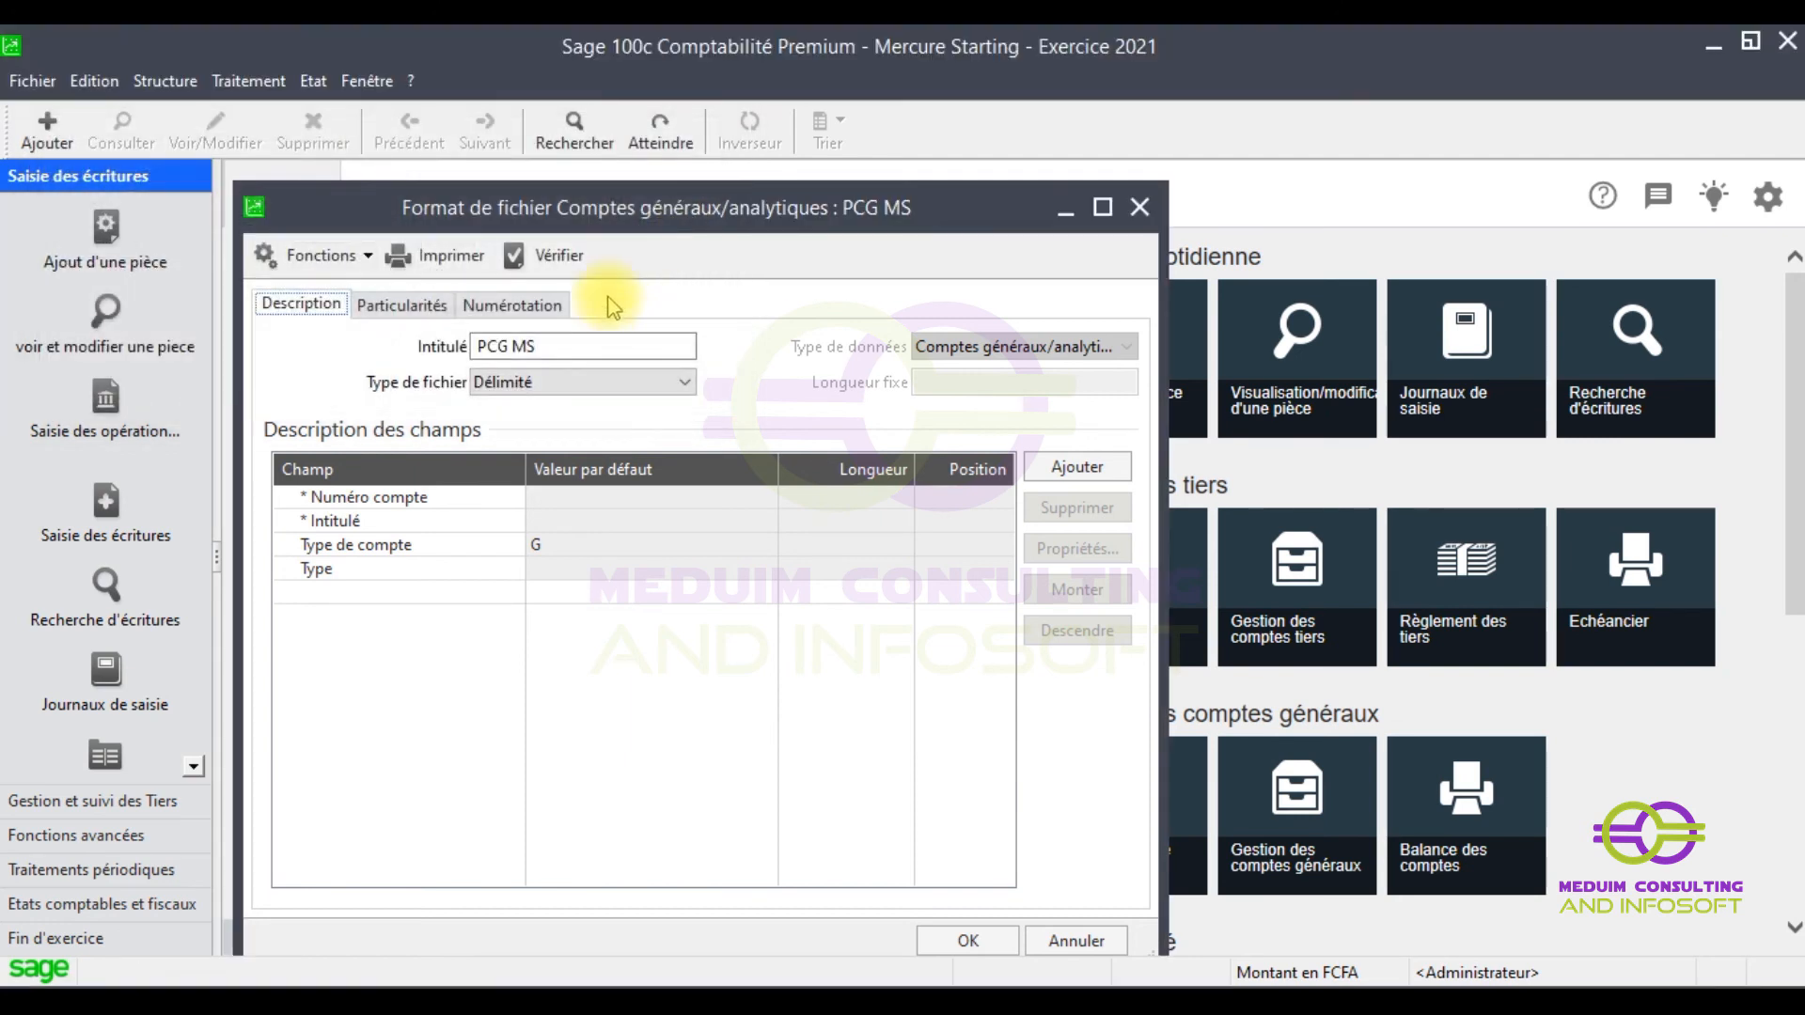
- Verify PCG MS.txt against the format and acknowledge 'La structure du fichier est correcte'
left_click(562, 260)
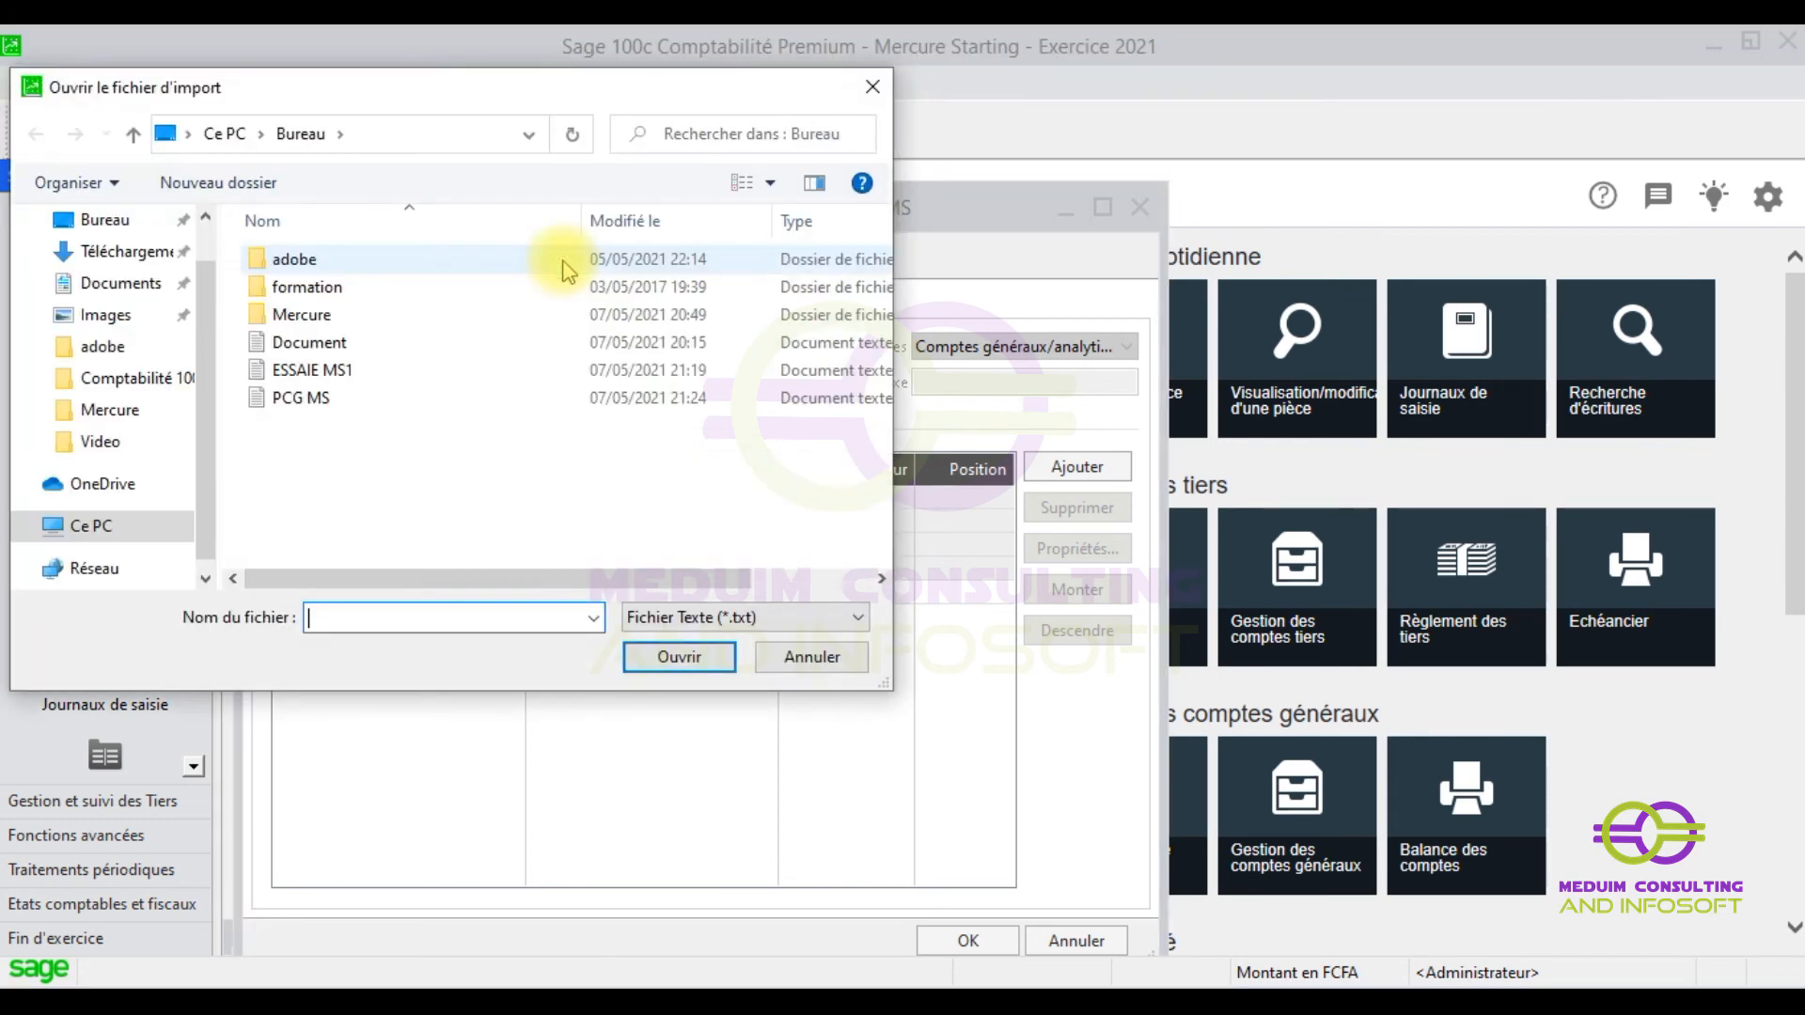
left_click(305, 408)
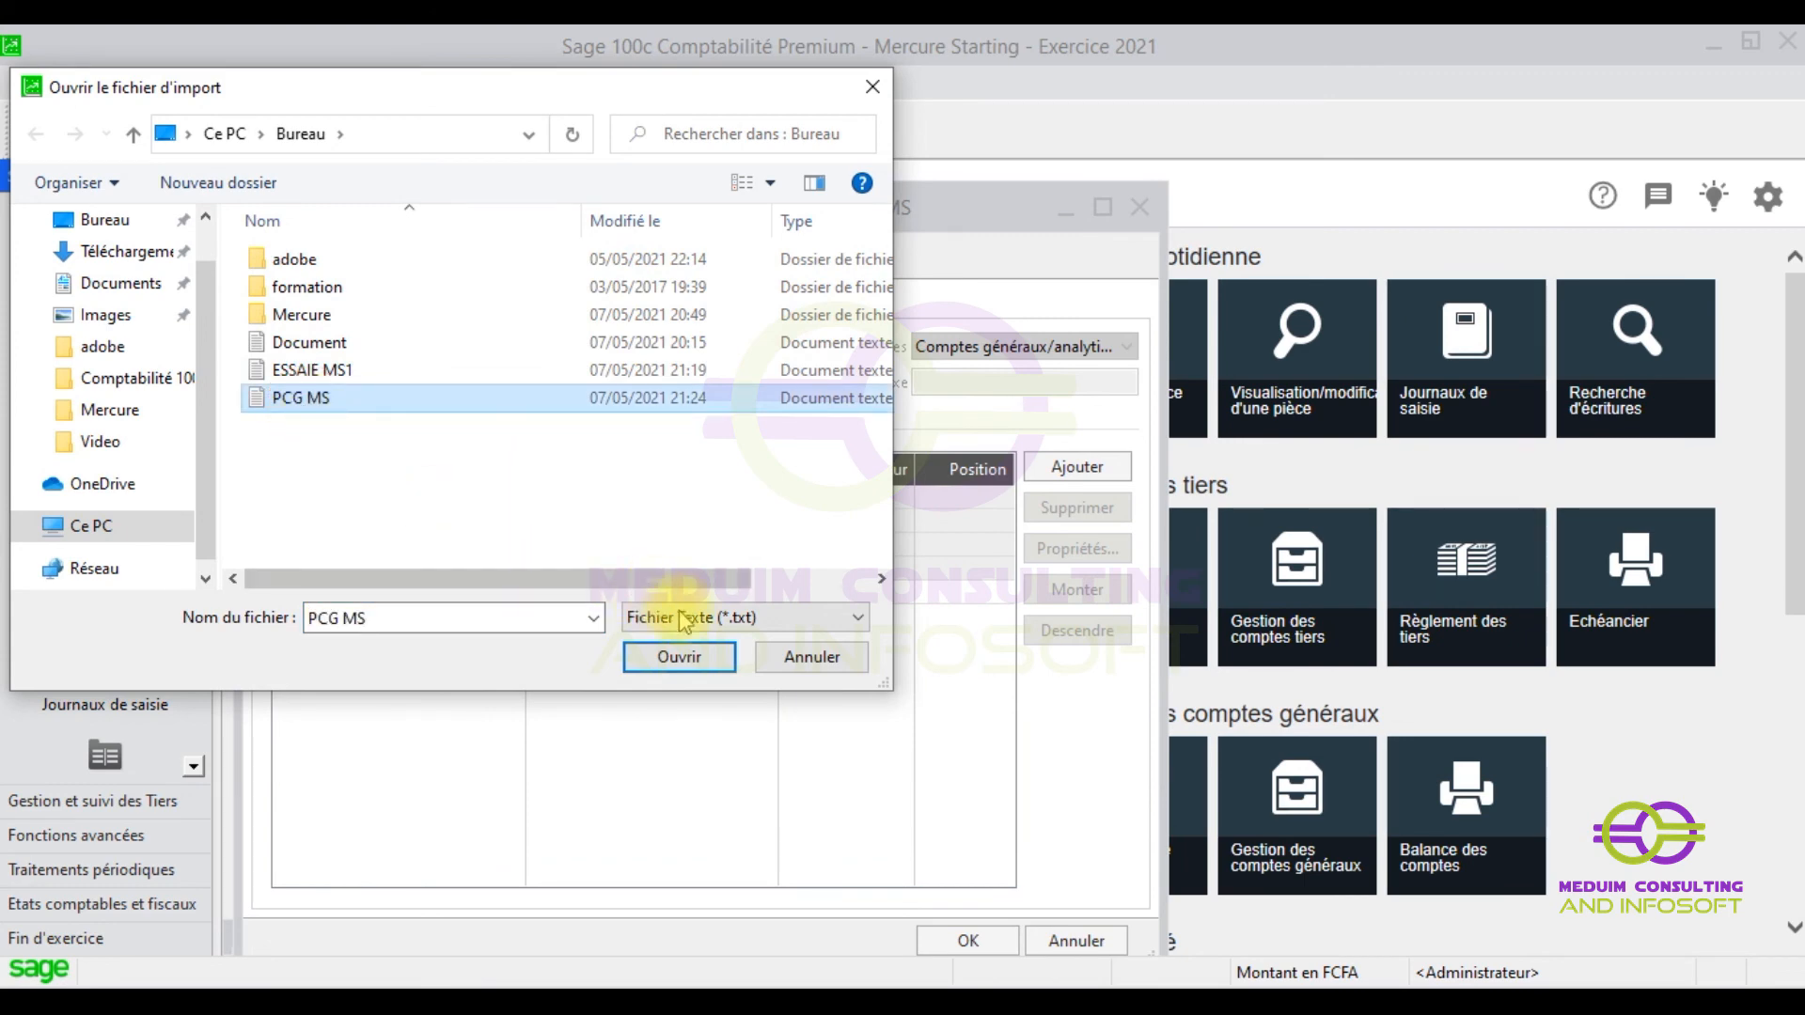
left_click(679, 656)
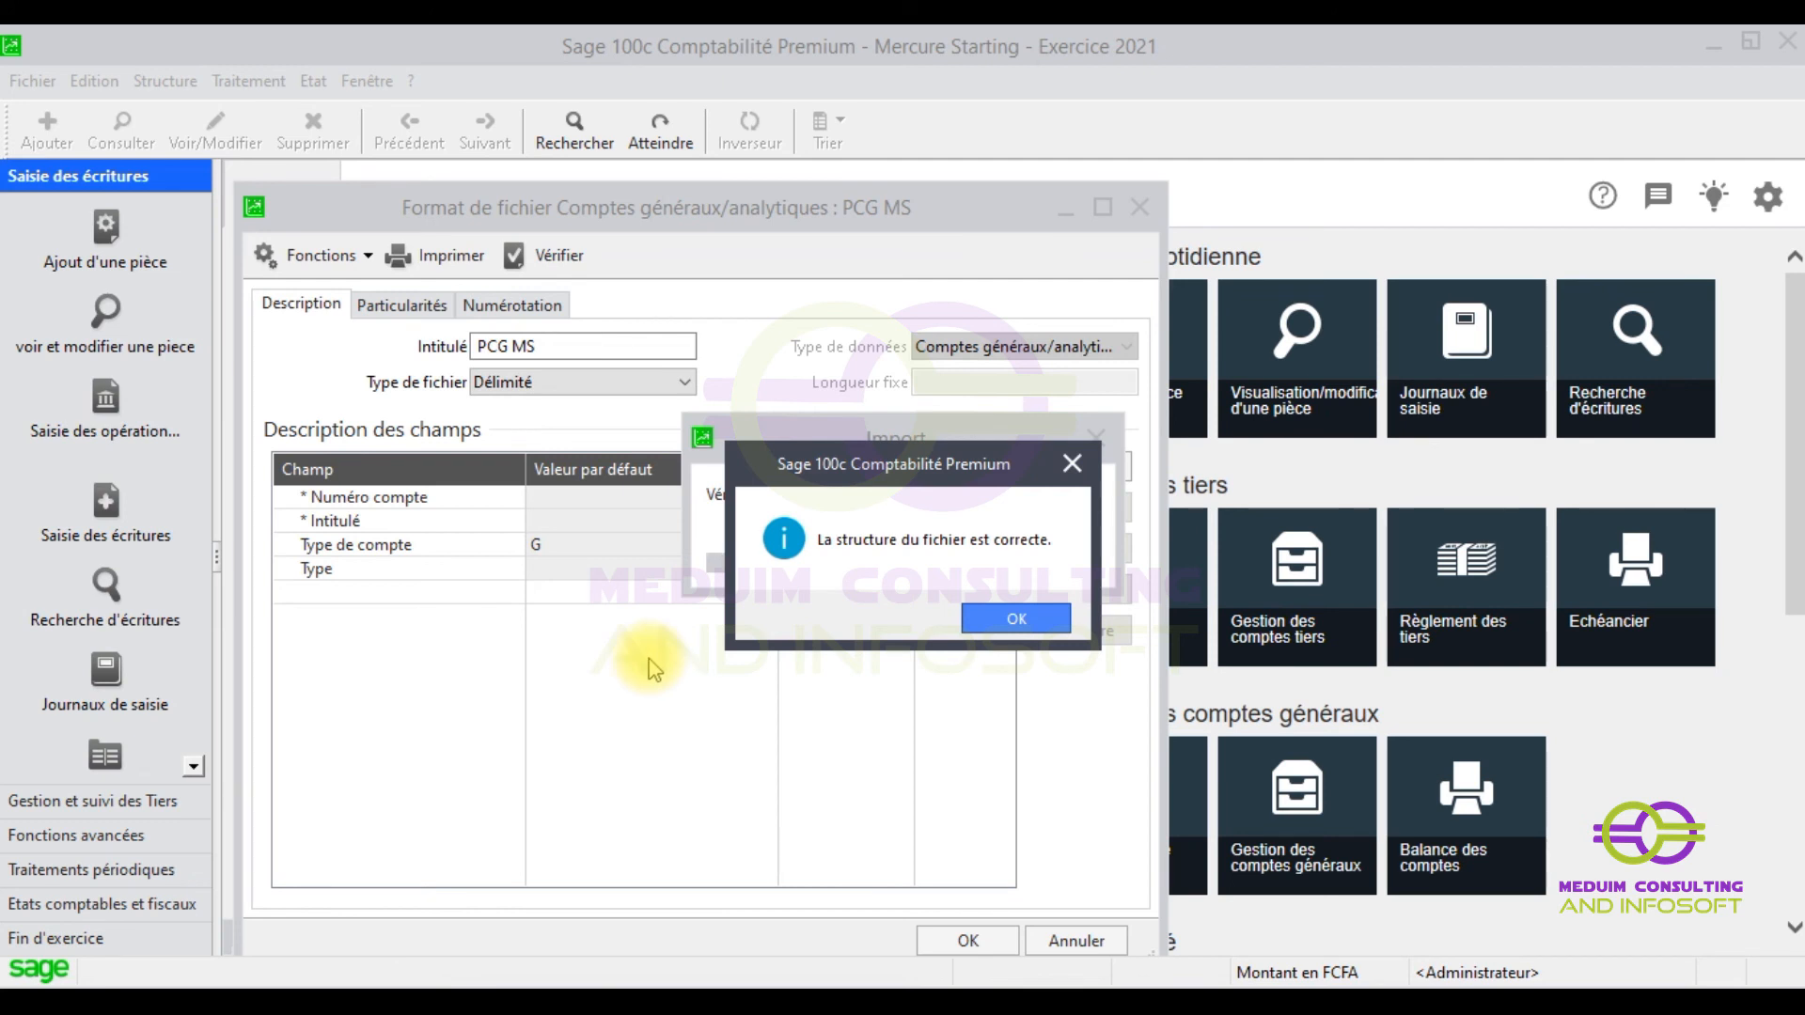
left_click(997, 618)
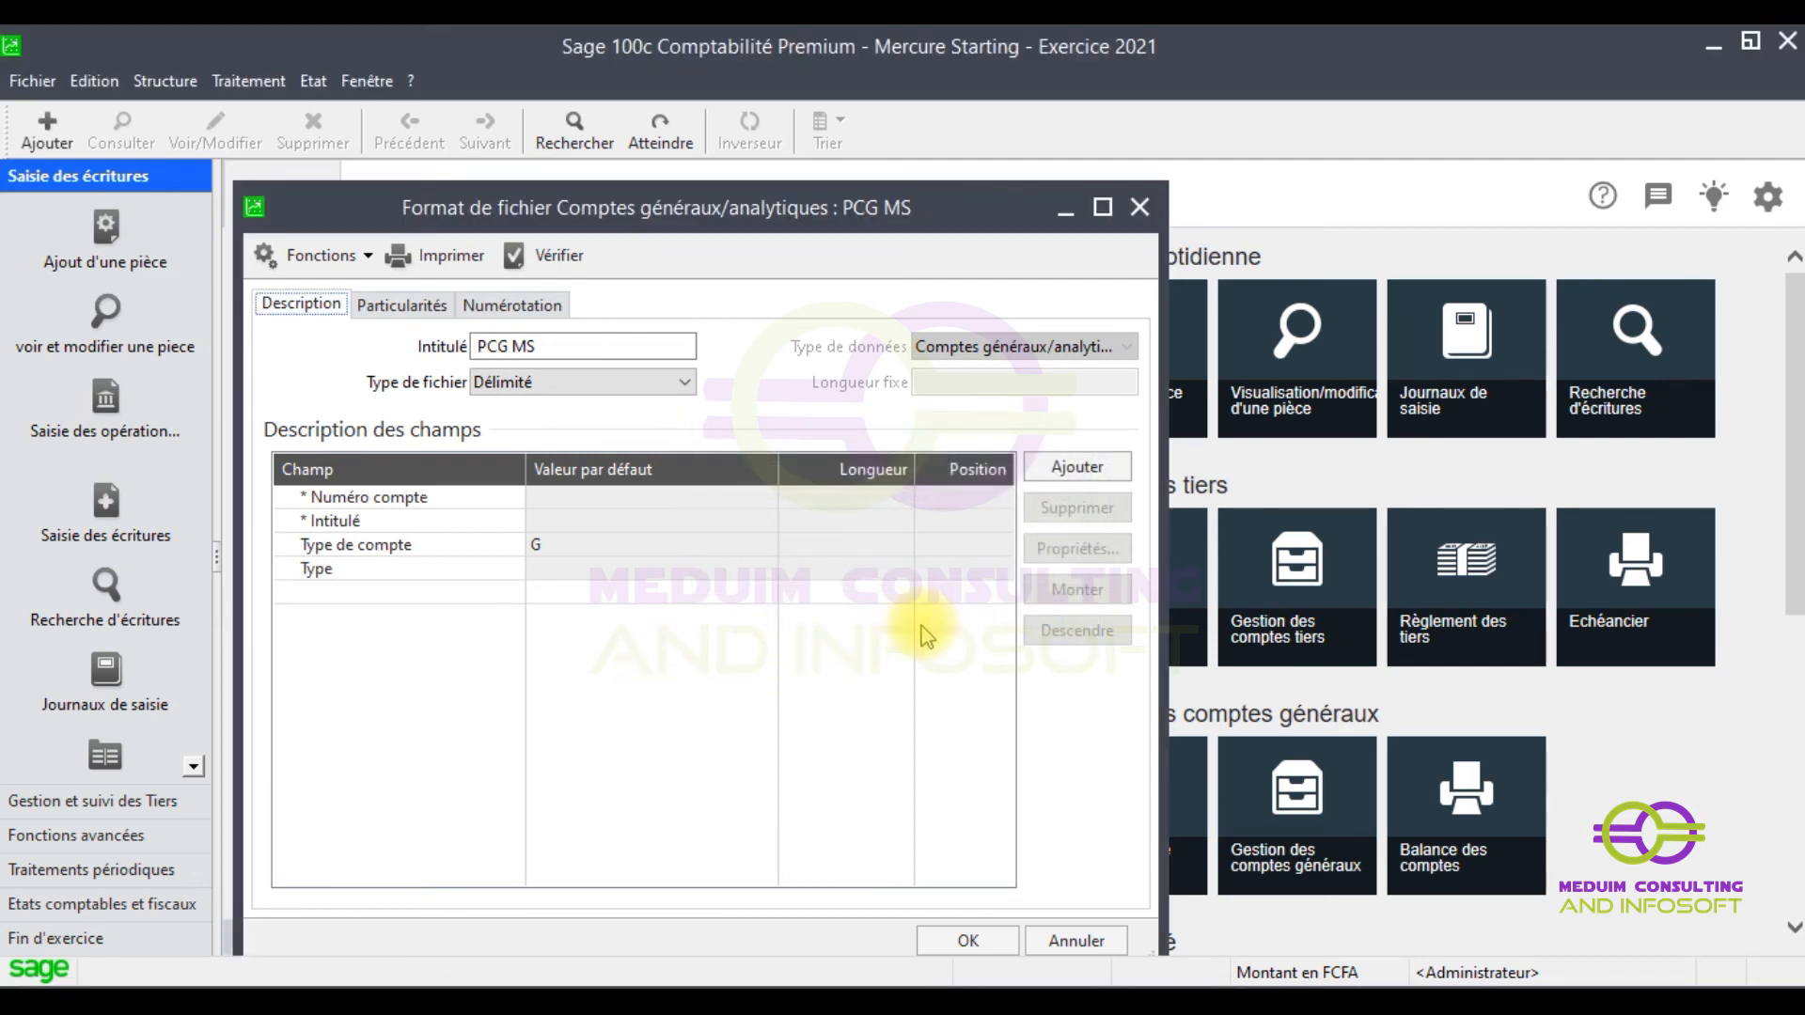
- Close the format window and import PCG MS.txt via Format paramétrable using PCG MS.ema
left_click(1141, 206)
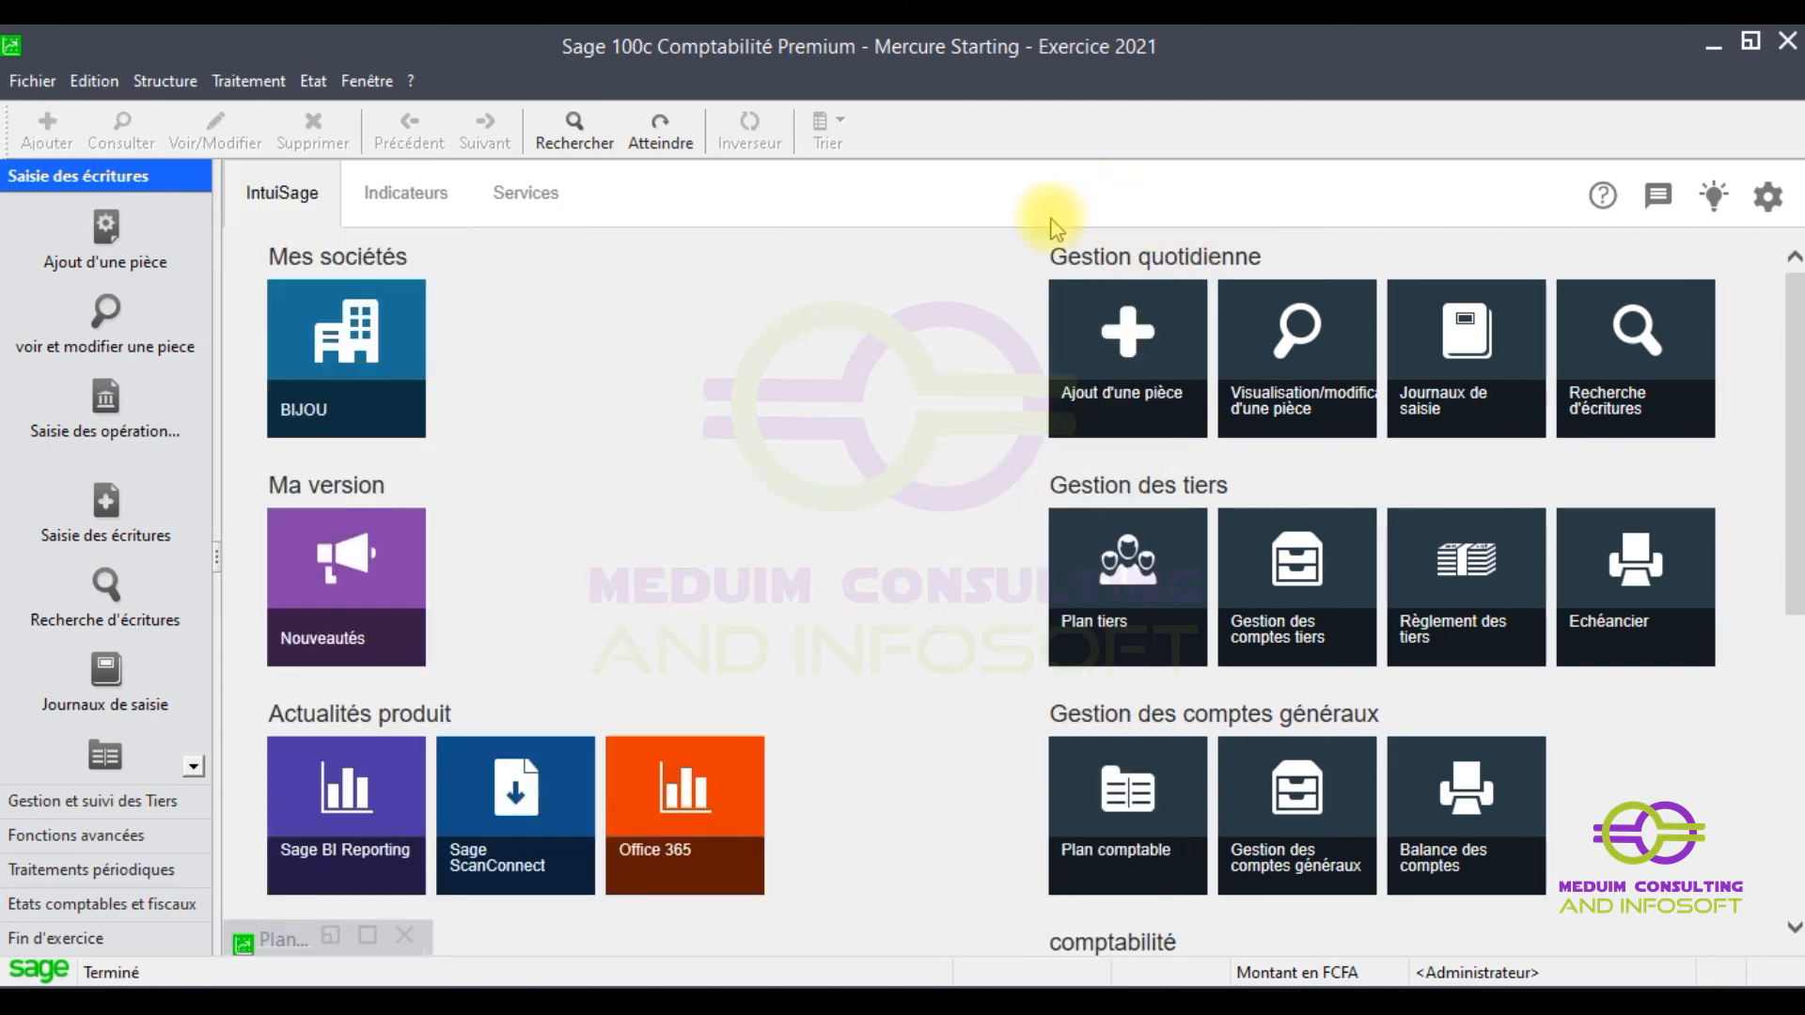
left_click(16, 92)
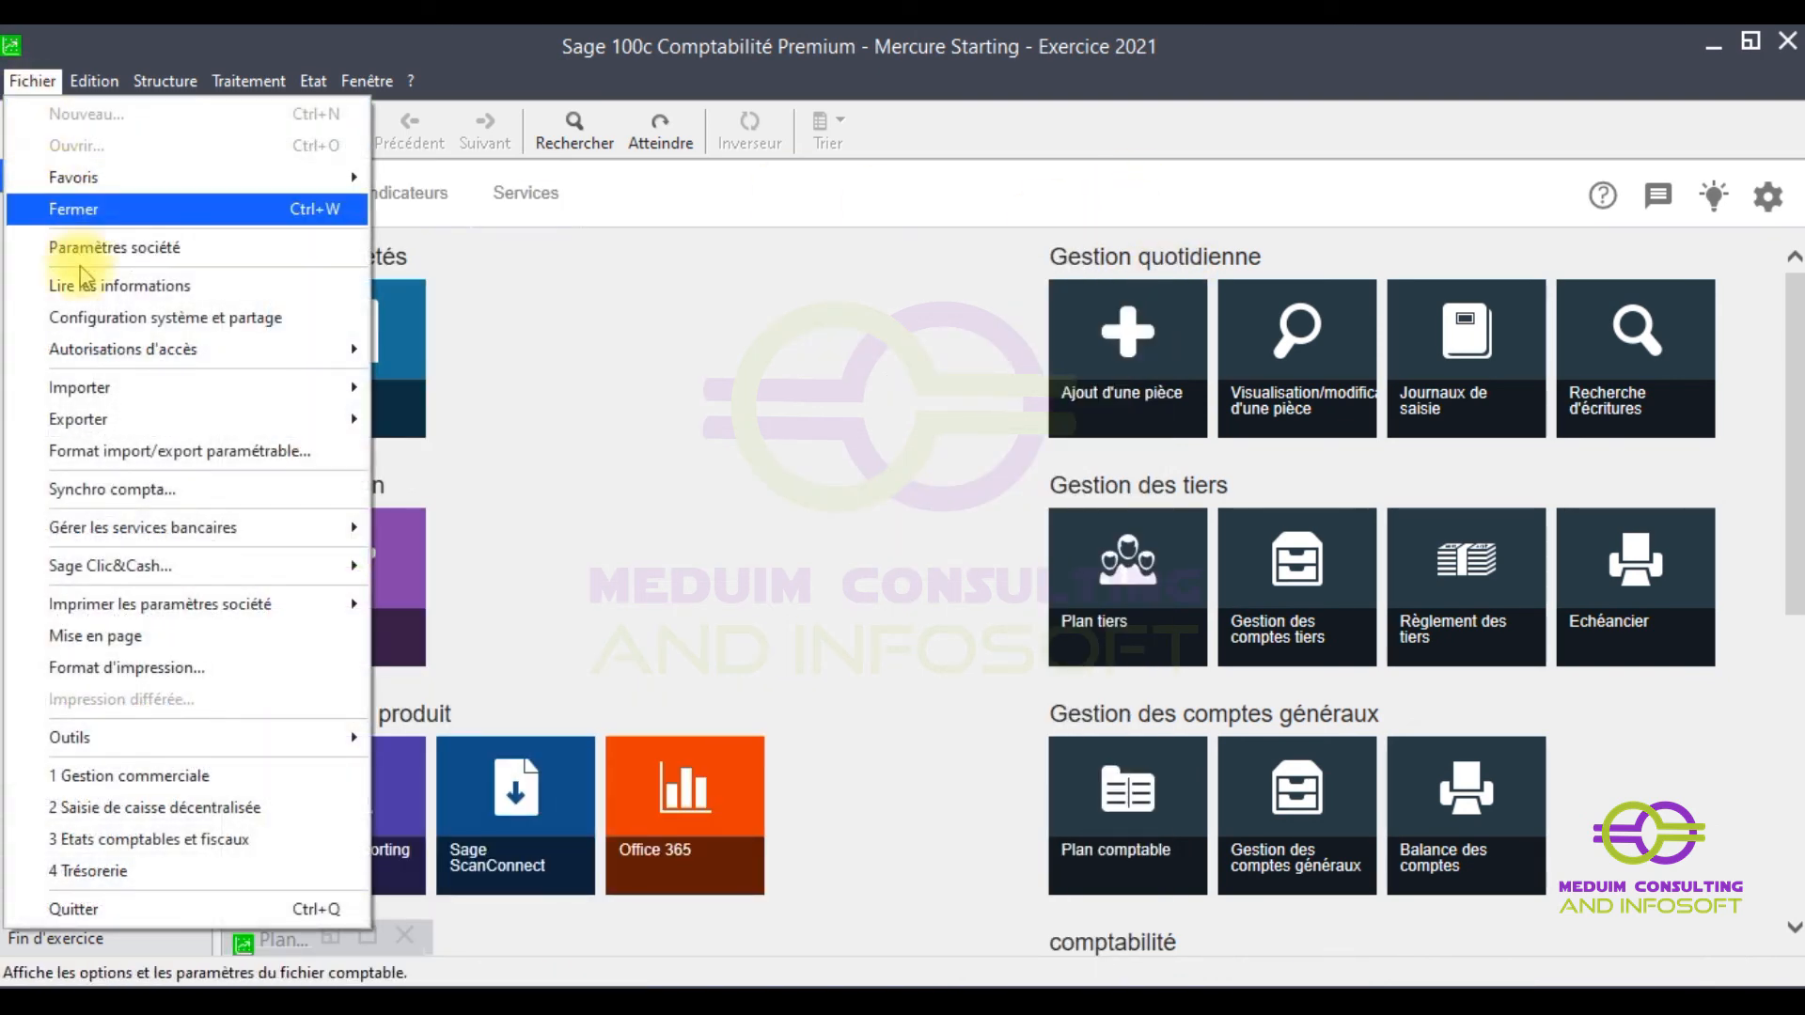
mouse_move(106, 389)
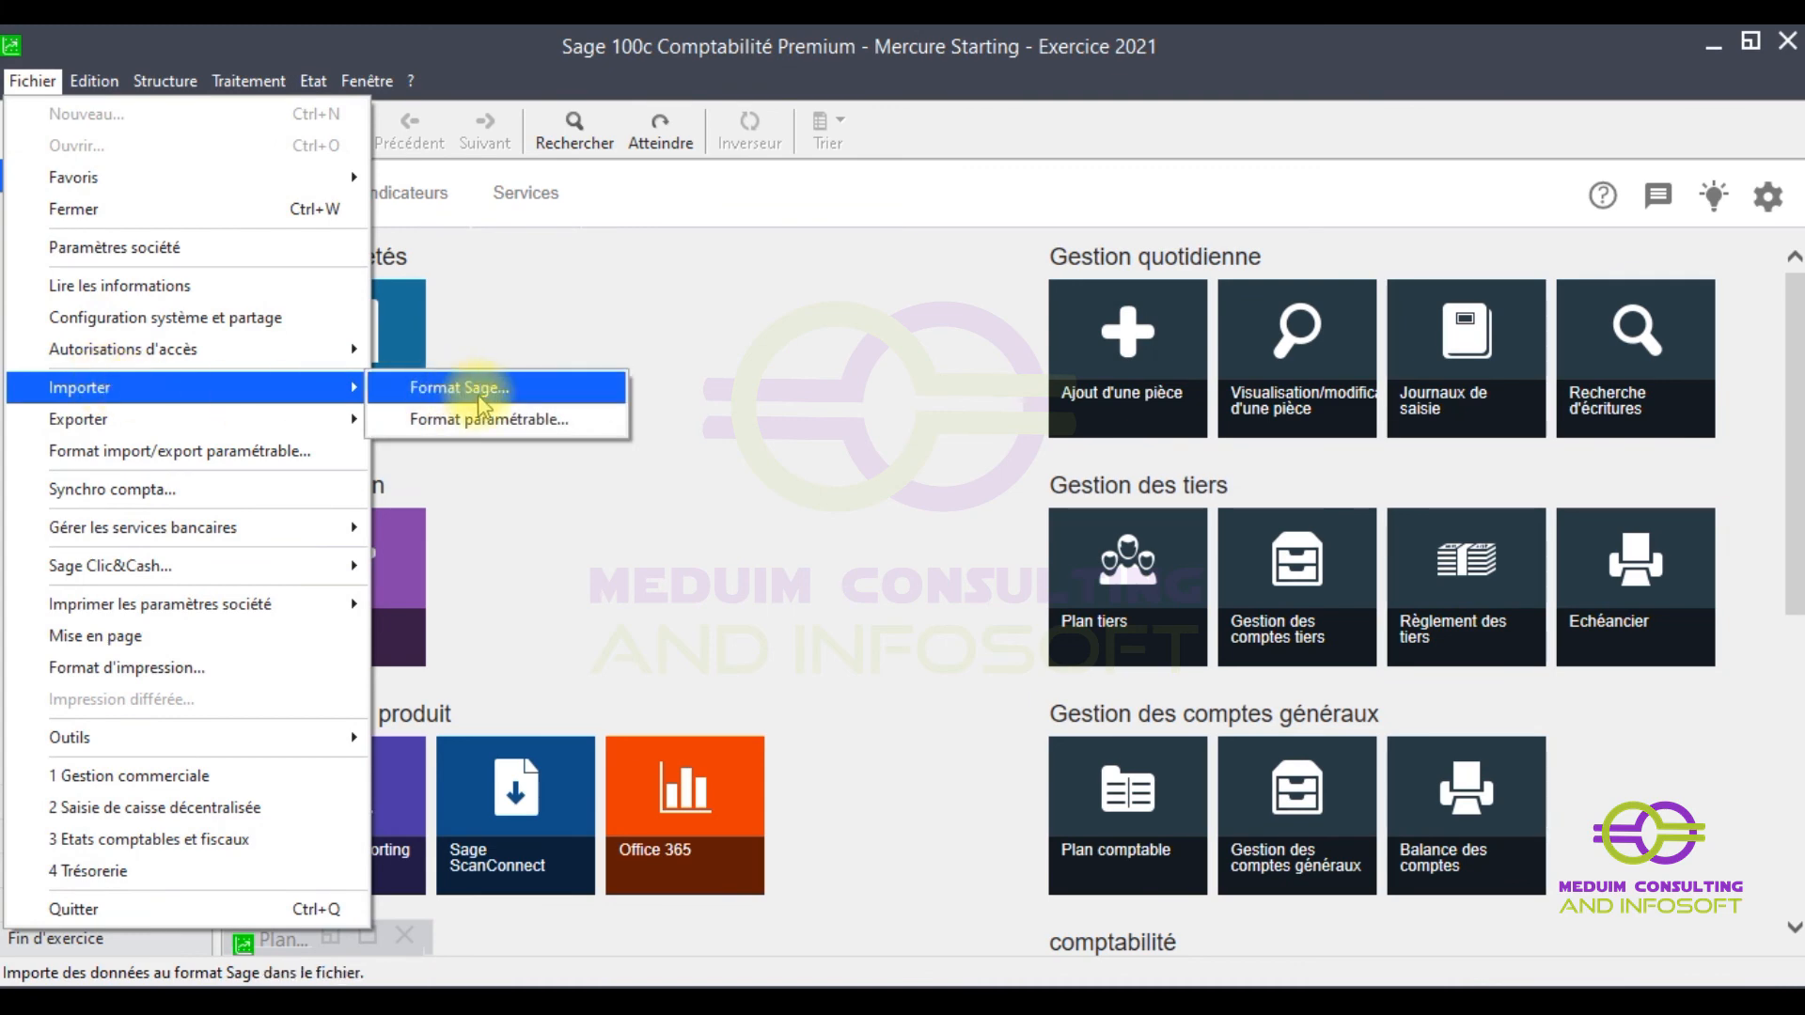
left_click(474, 428)
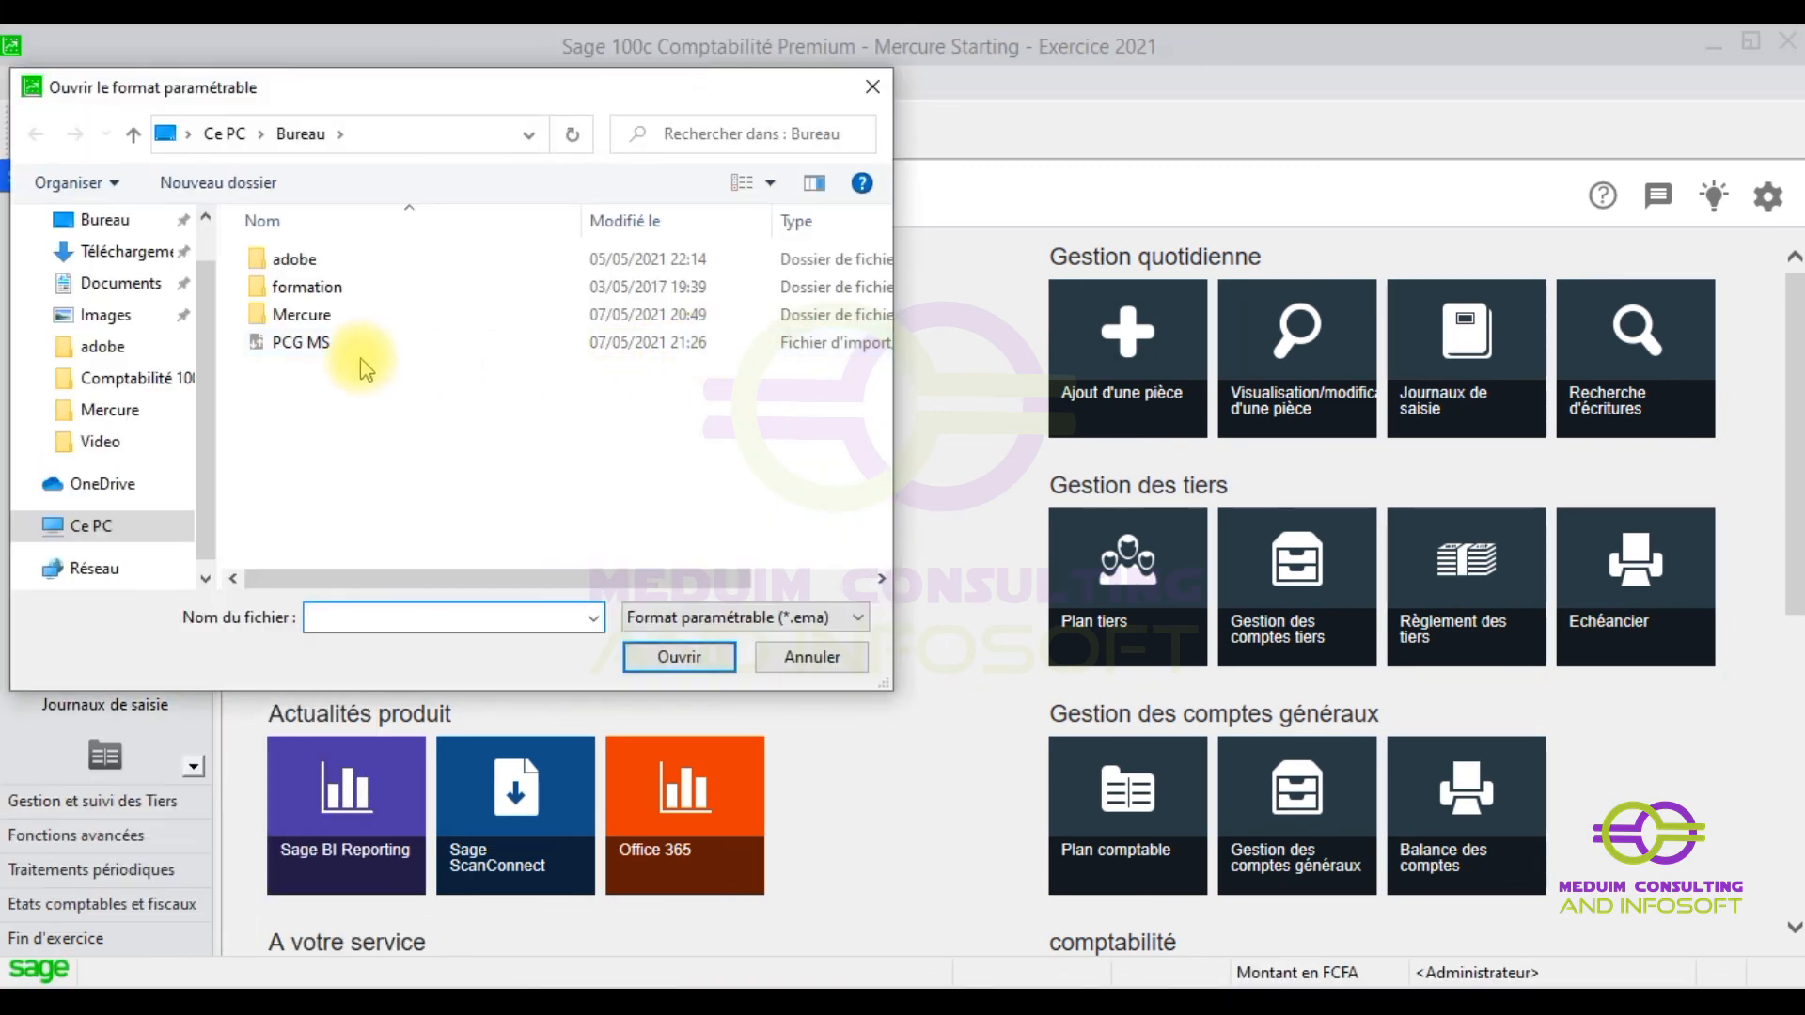
double_click(289, 344)
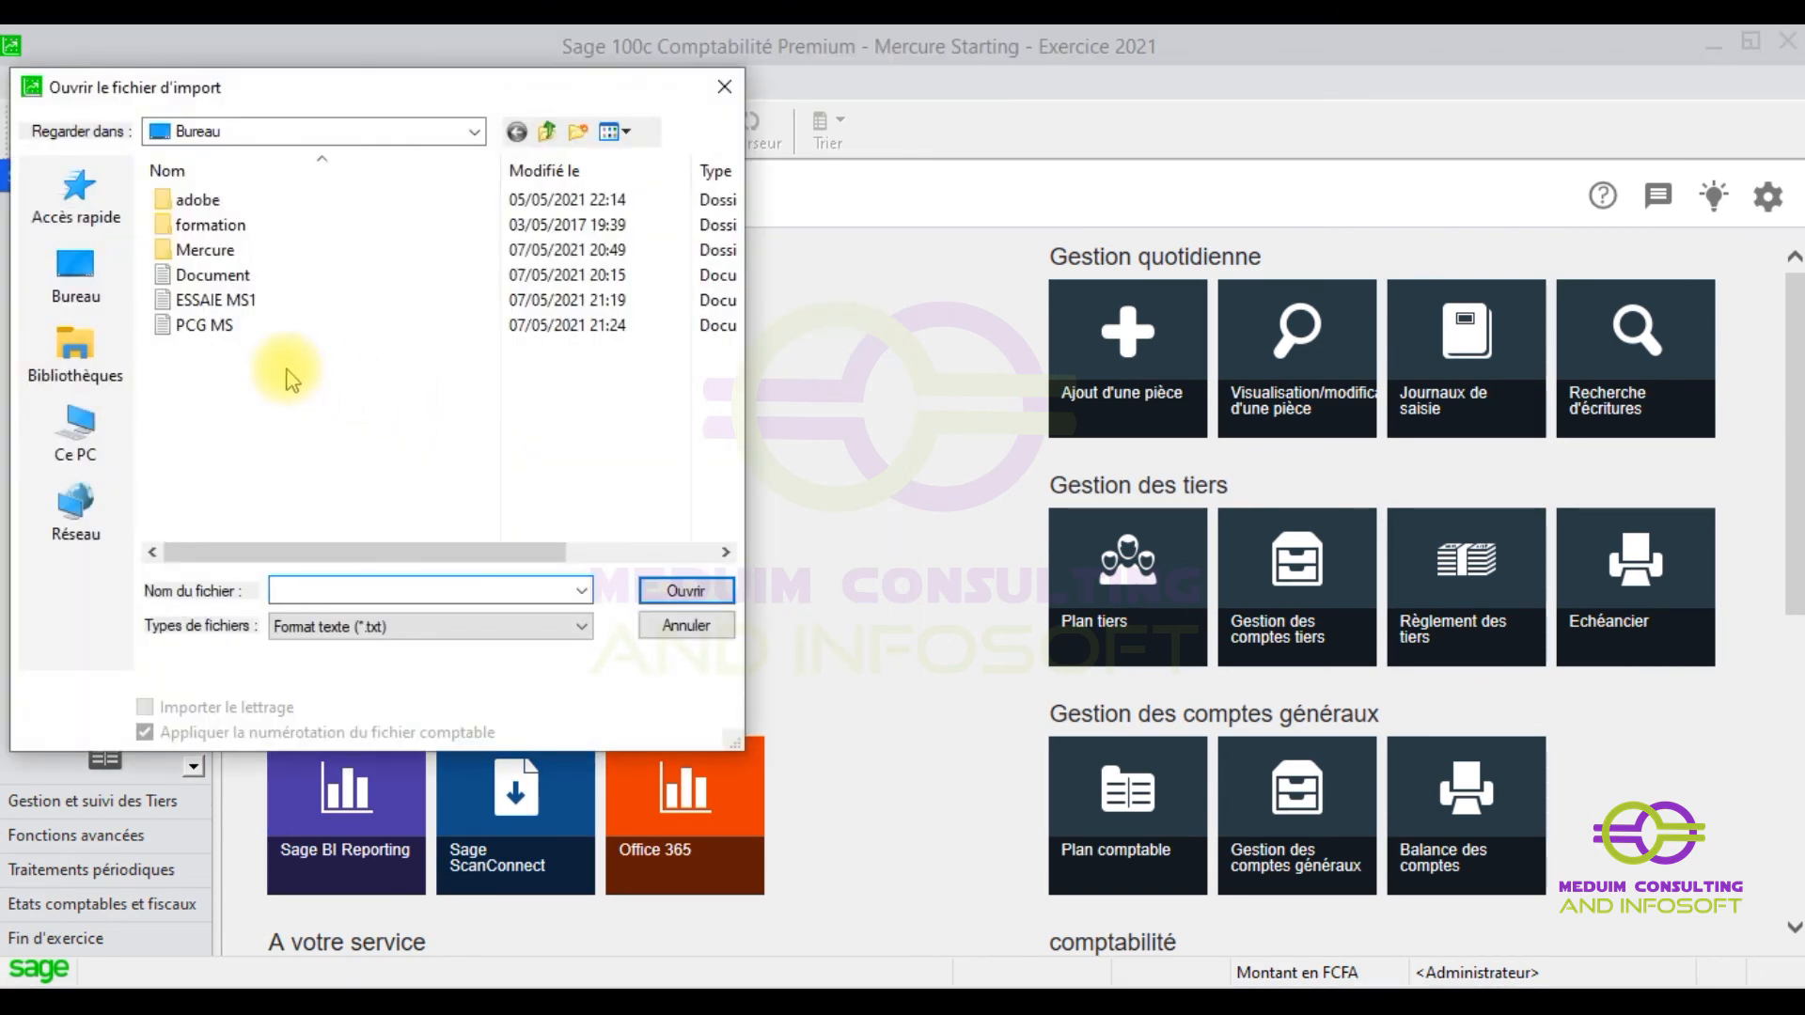
double_click(197, 329)
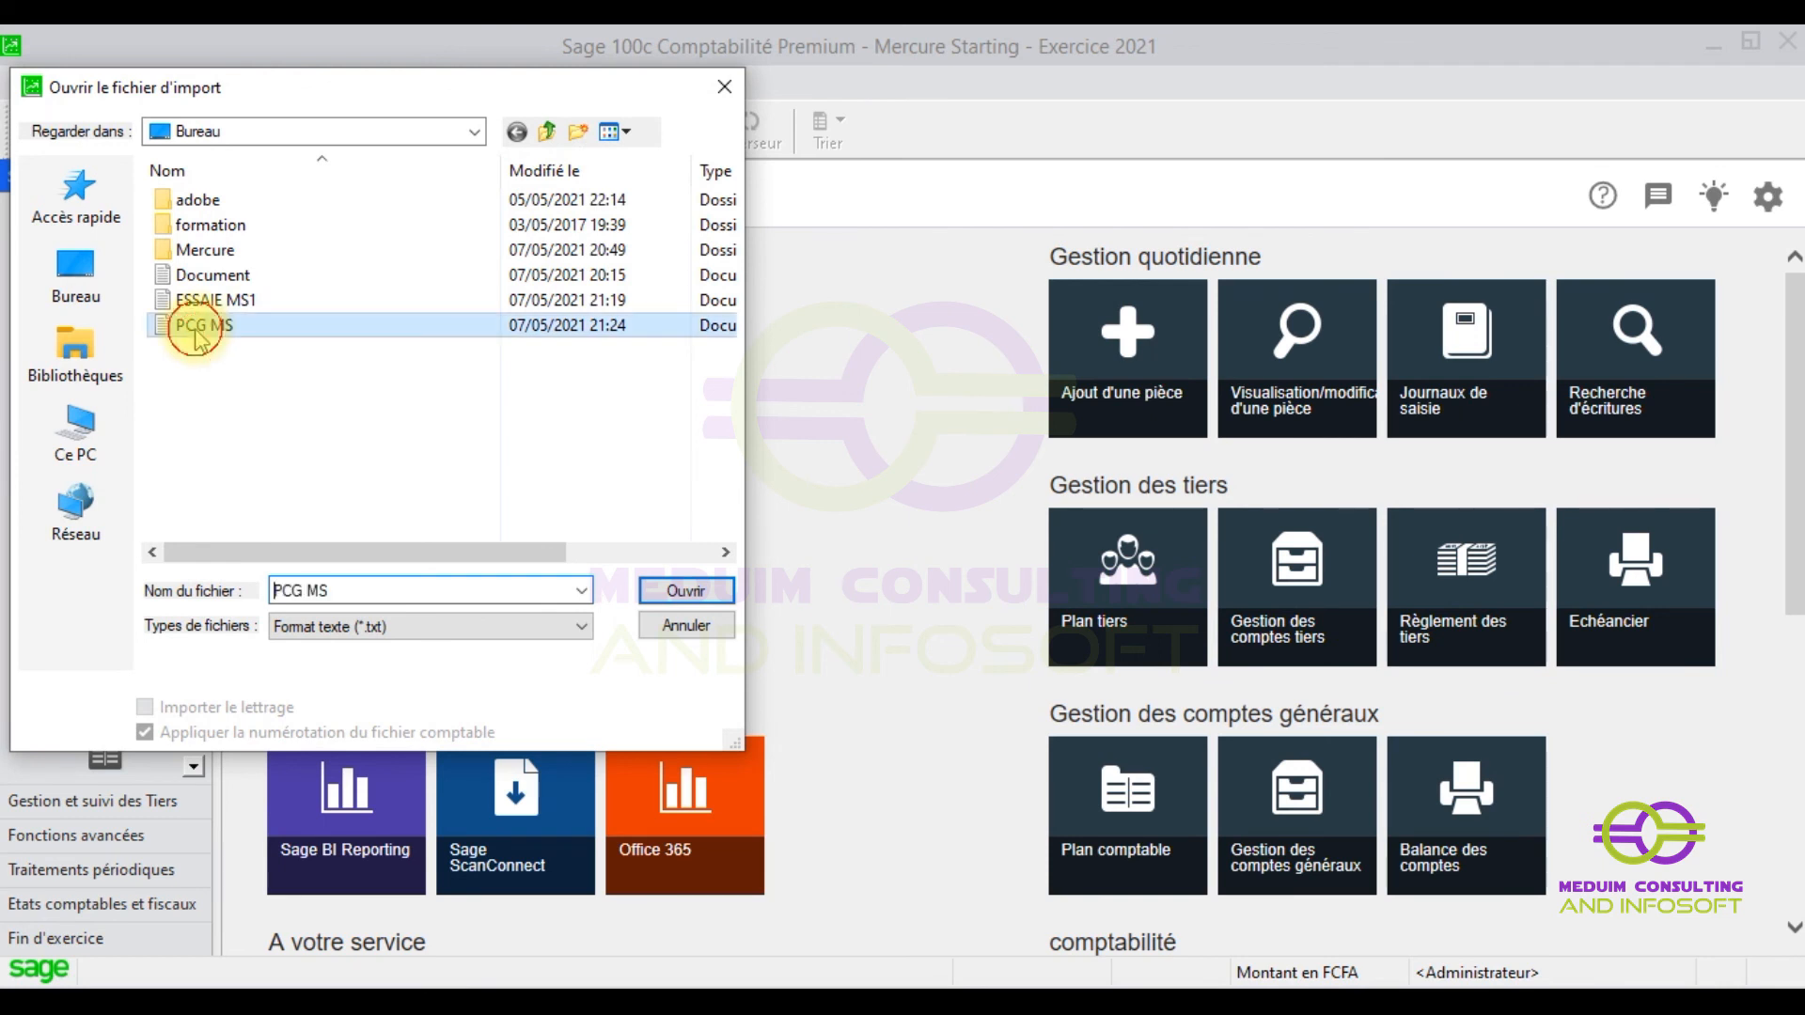
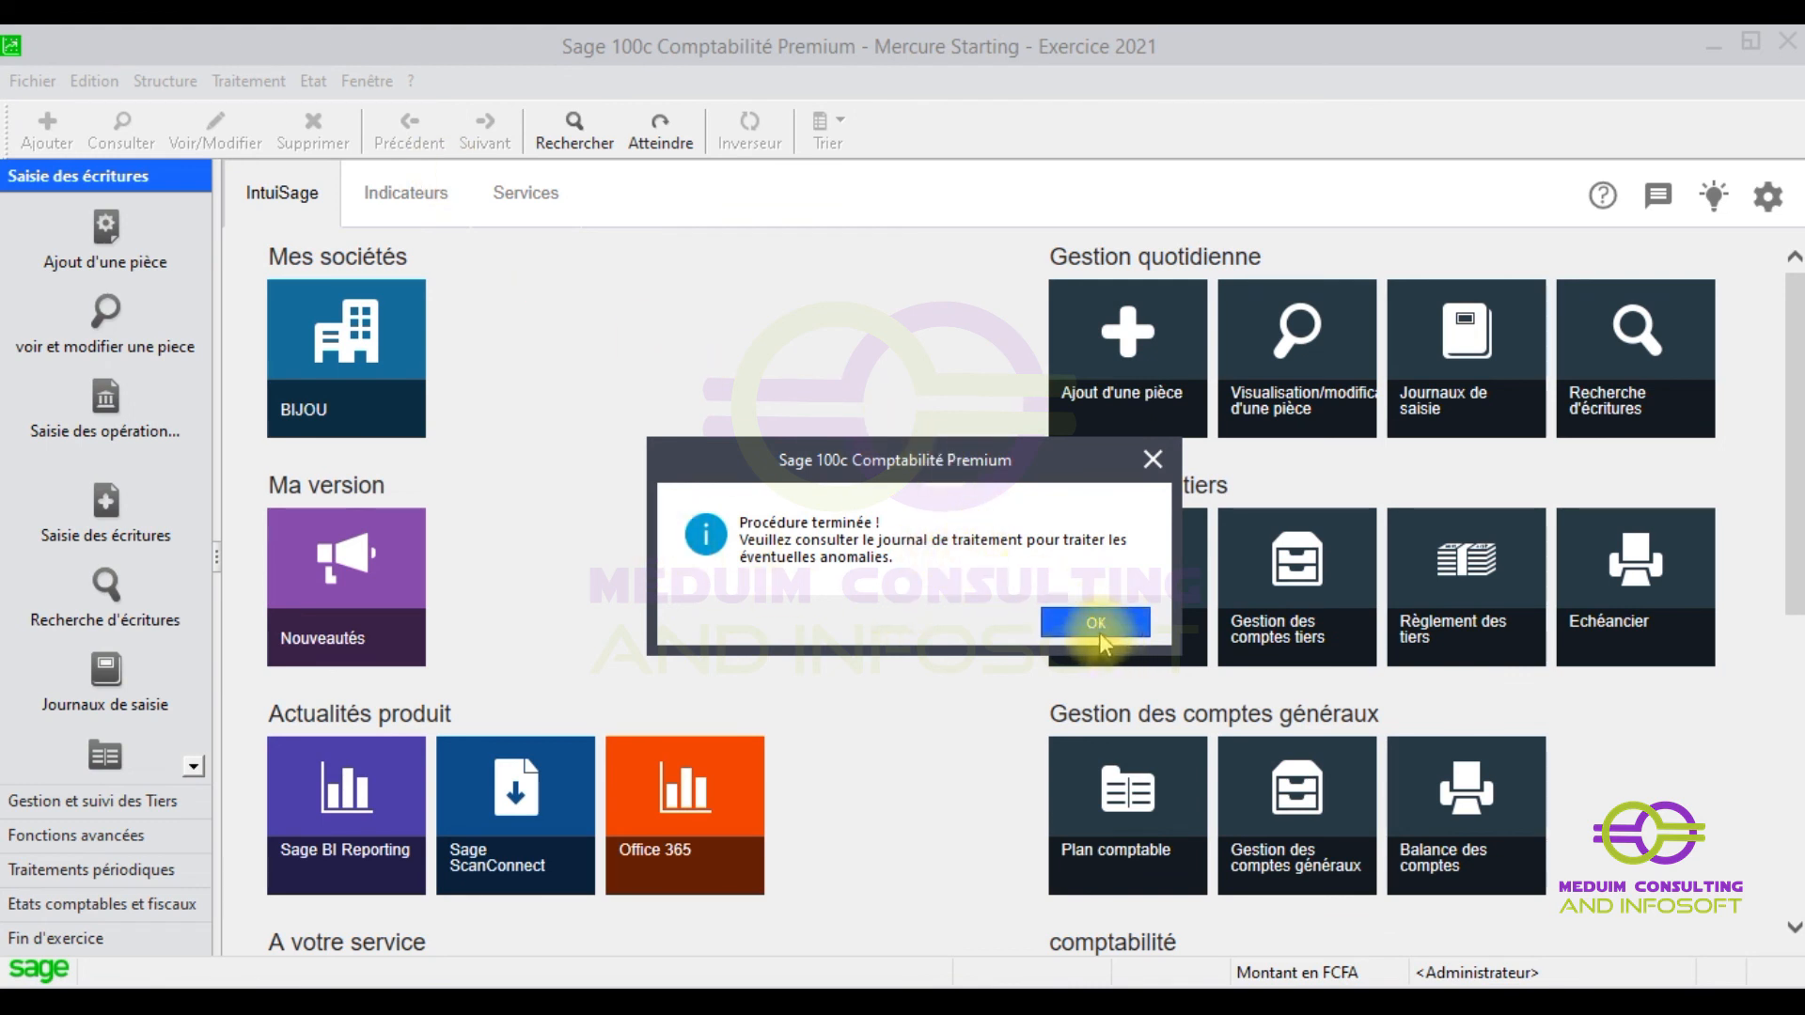
- Acknowledge the 'Procédure terminée' notice and bring up the Structure menu
left_click(1086, 626)
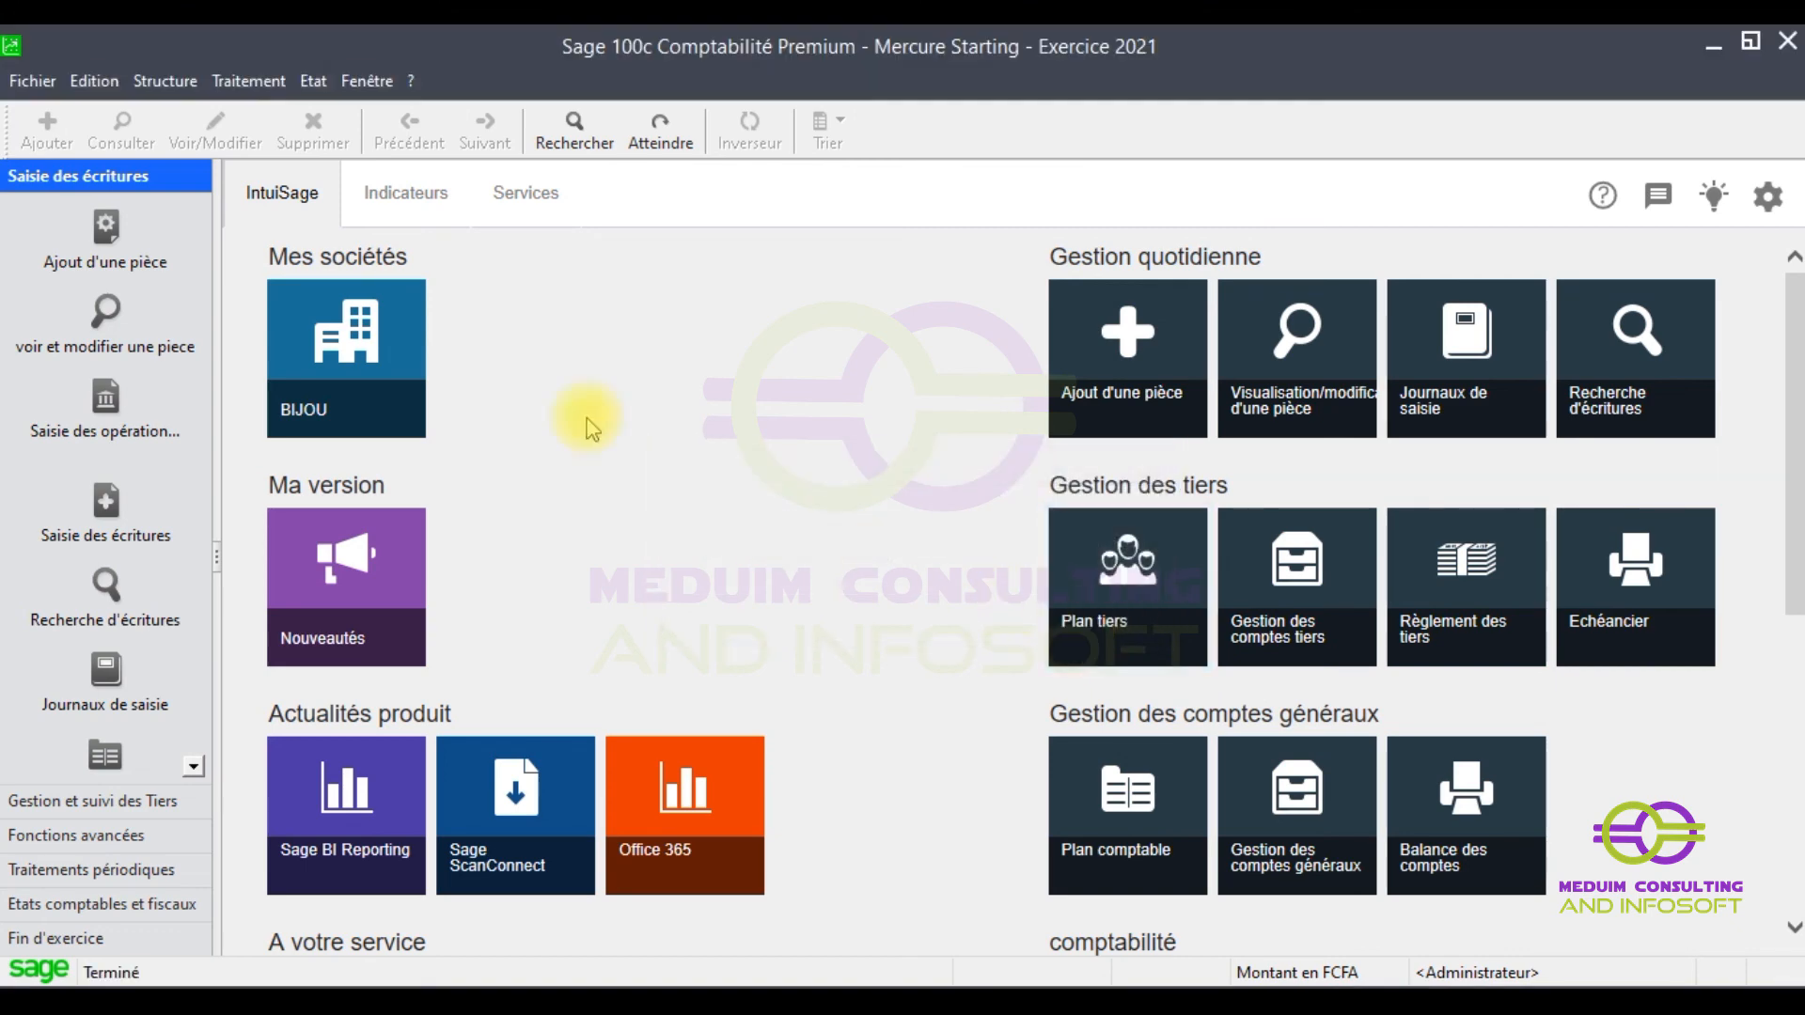
left_click(165, 81)
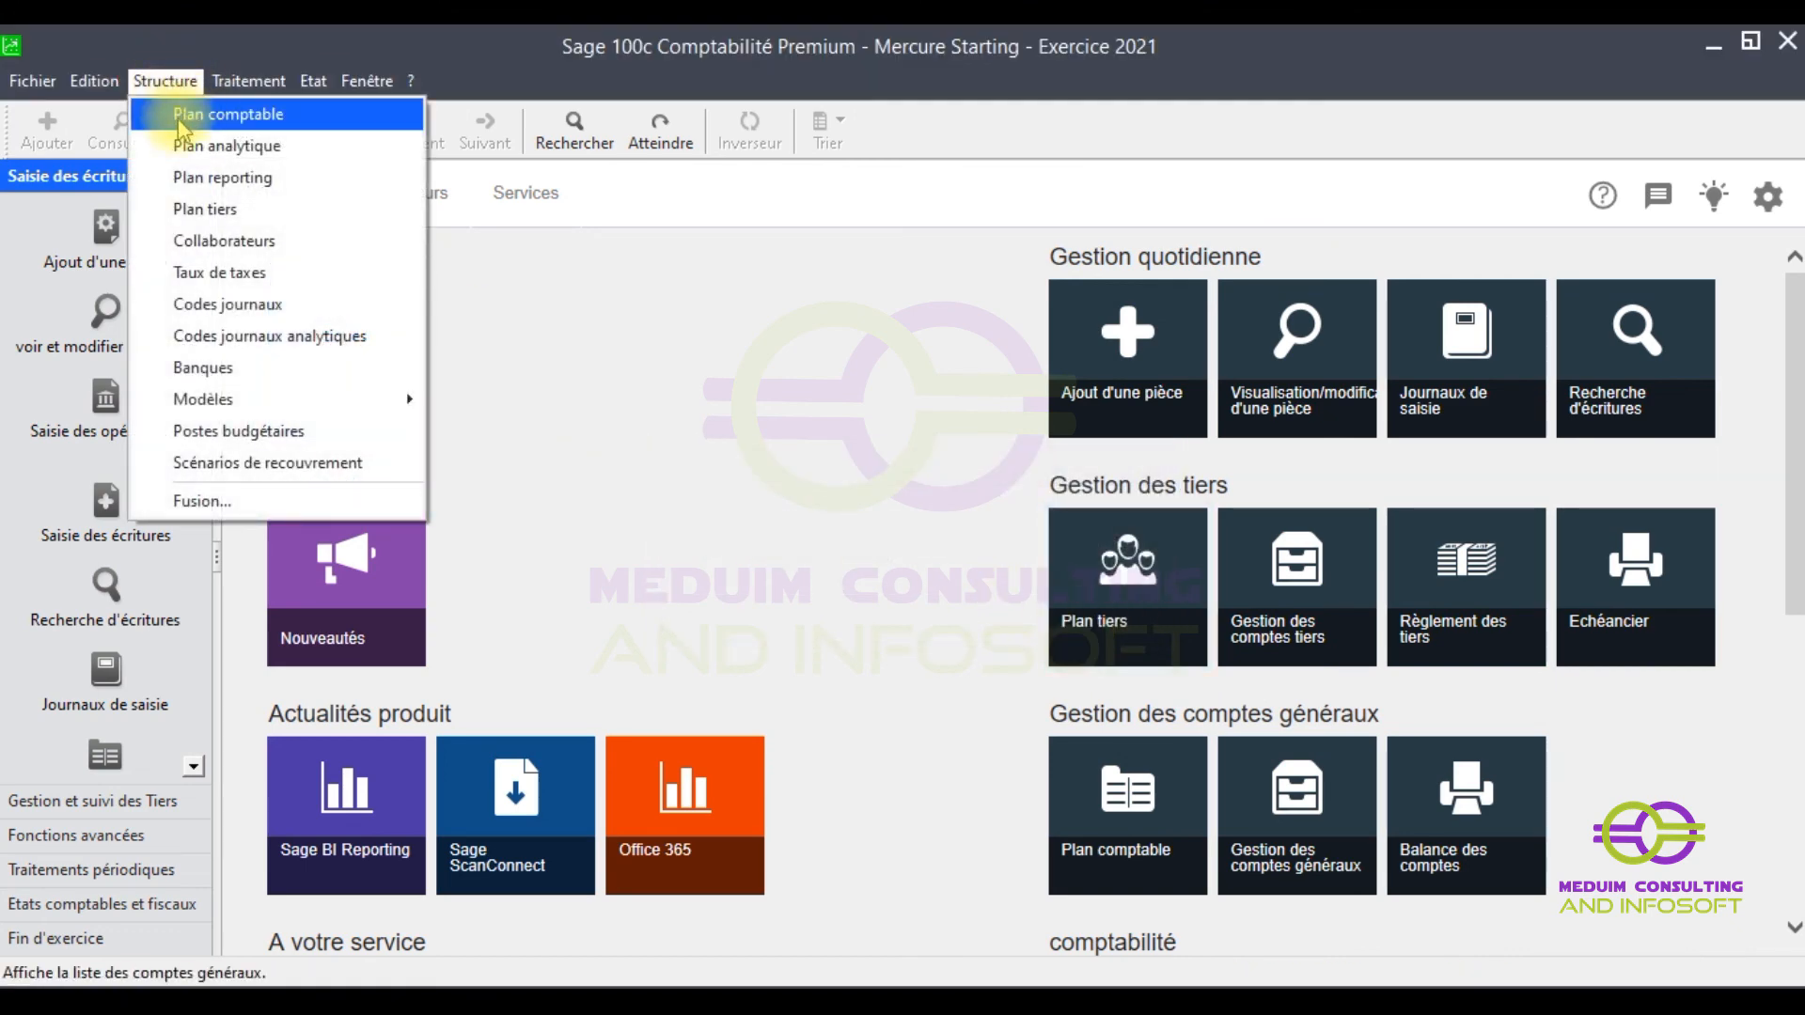
- Review the 1335 imported accounts in Plan comptable, checking 10300000 CAPITAL PERSONNEL and 10 CAPITAL, then close it
left_click(186, 118)
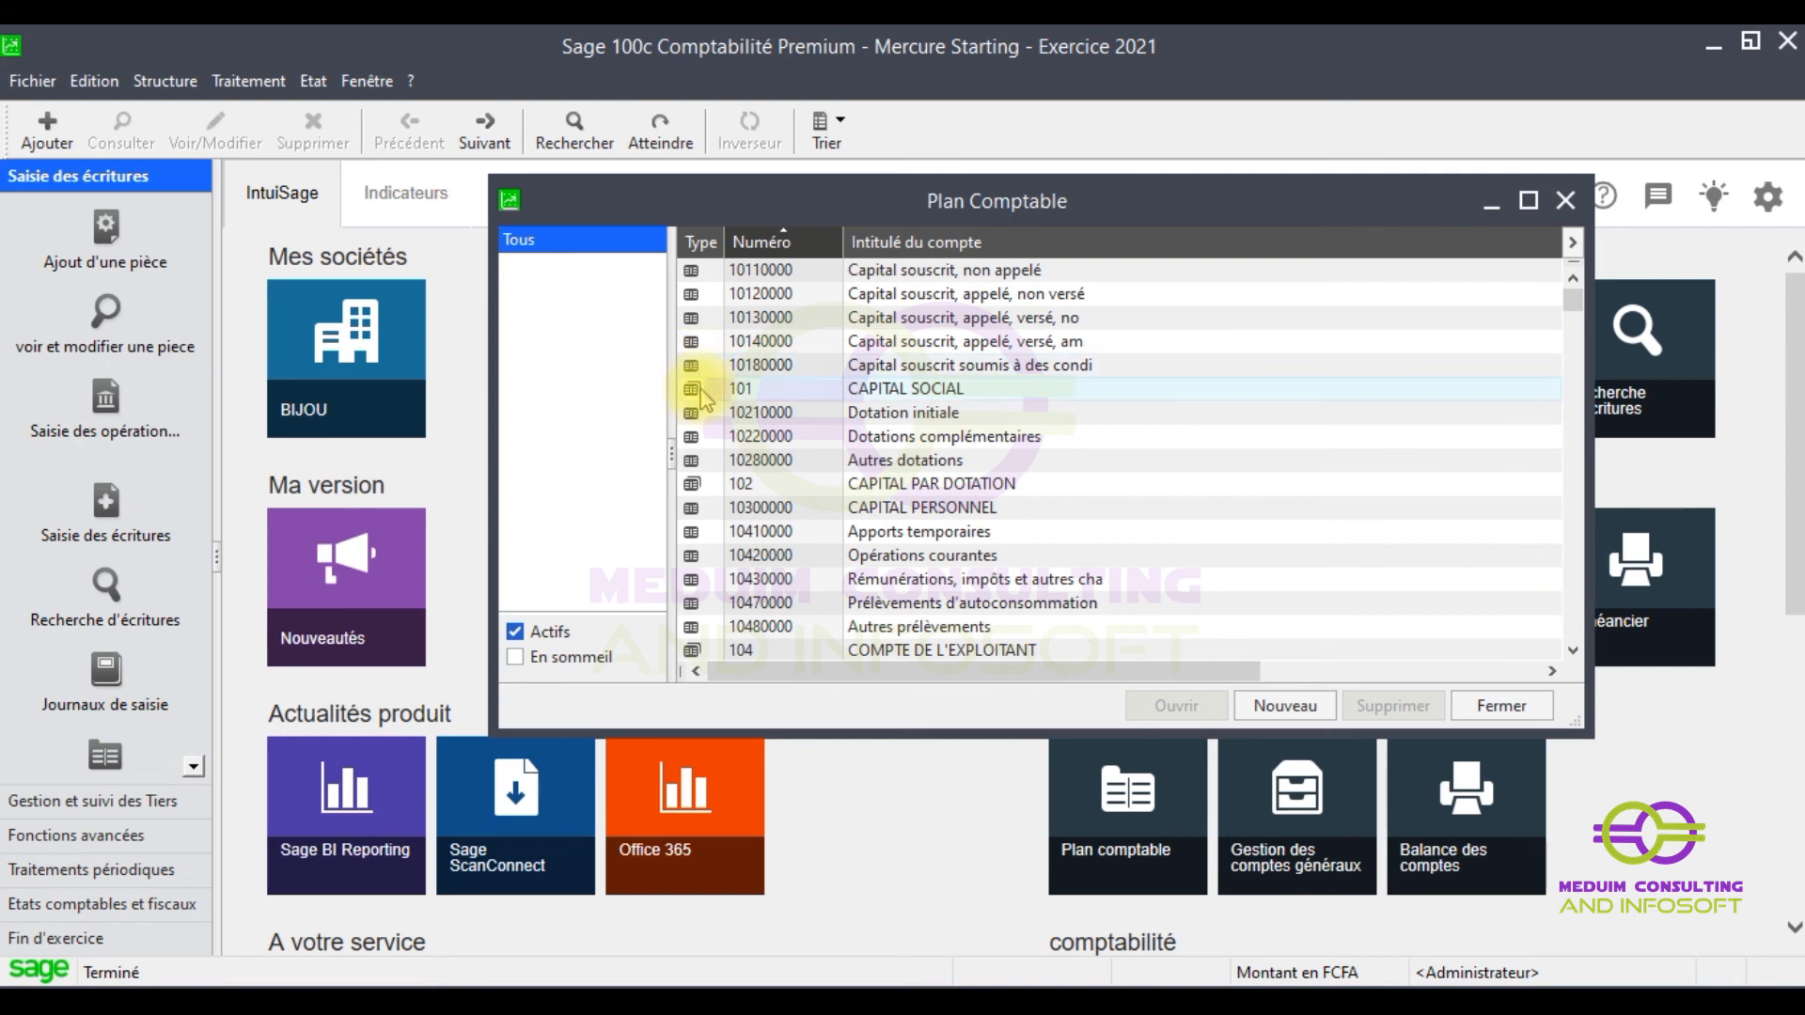
left_click(786, 512)
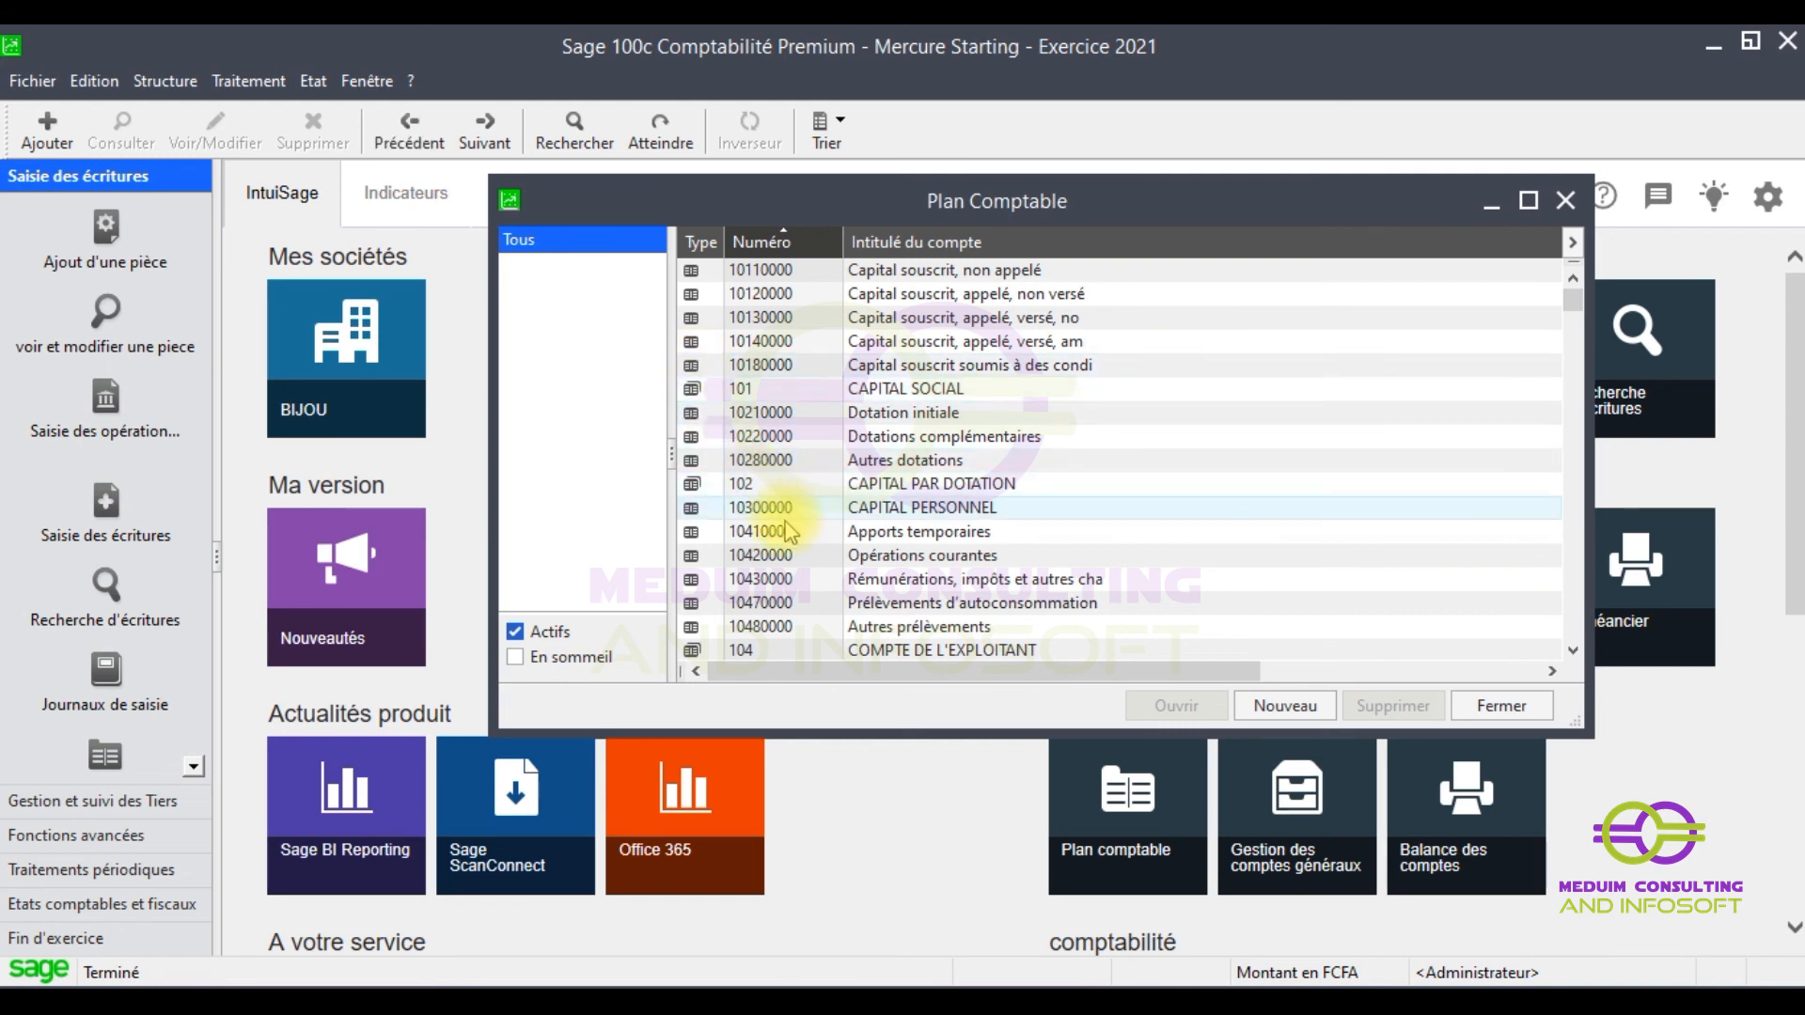
scroll(786, 527, "down", 2)
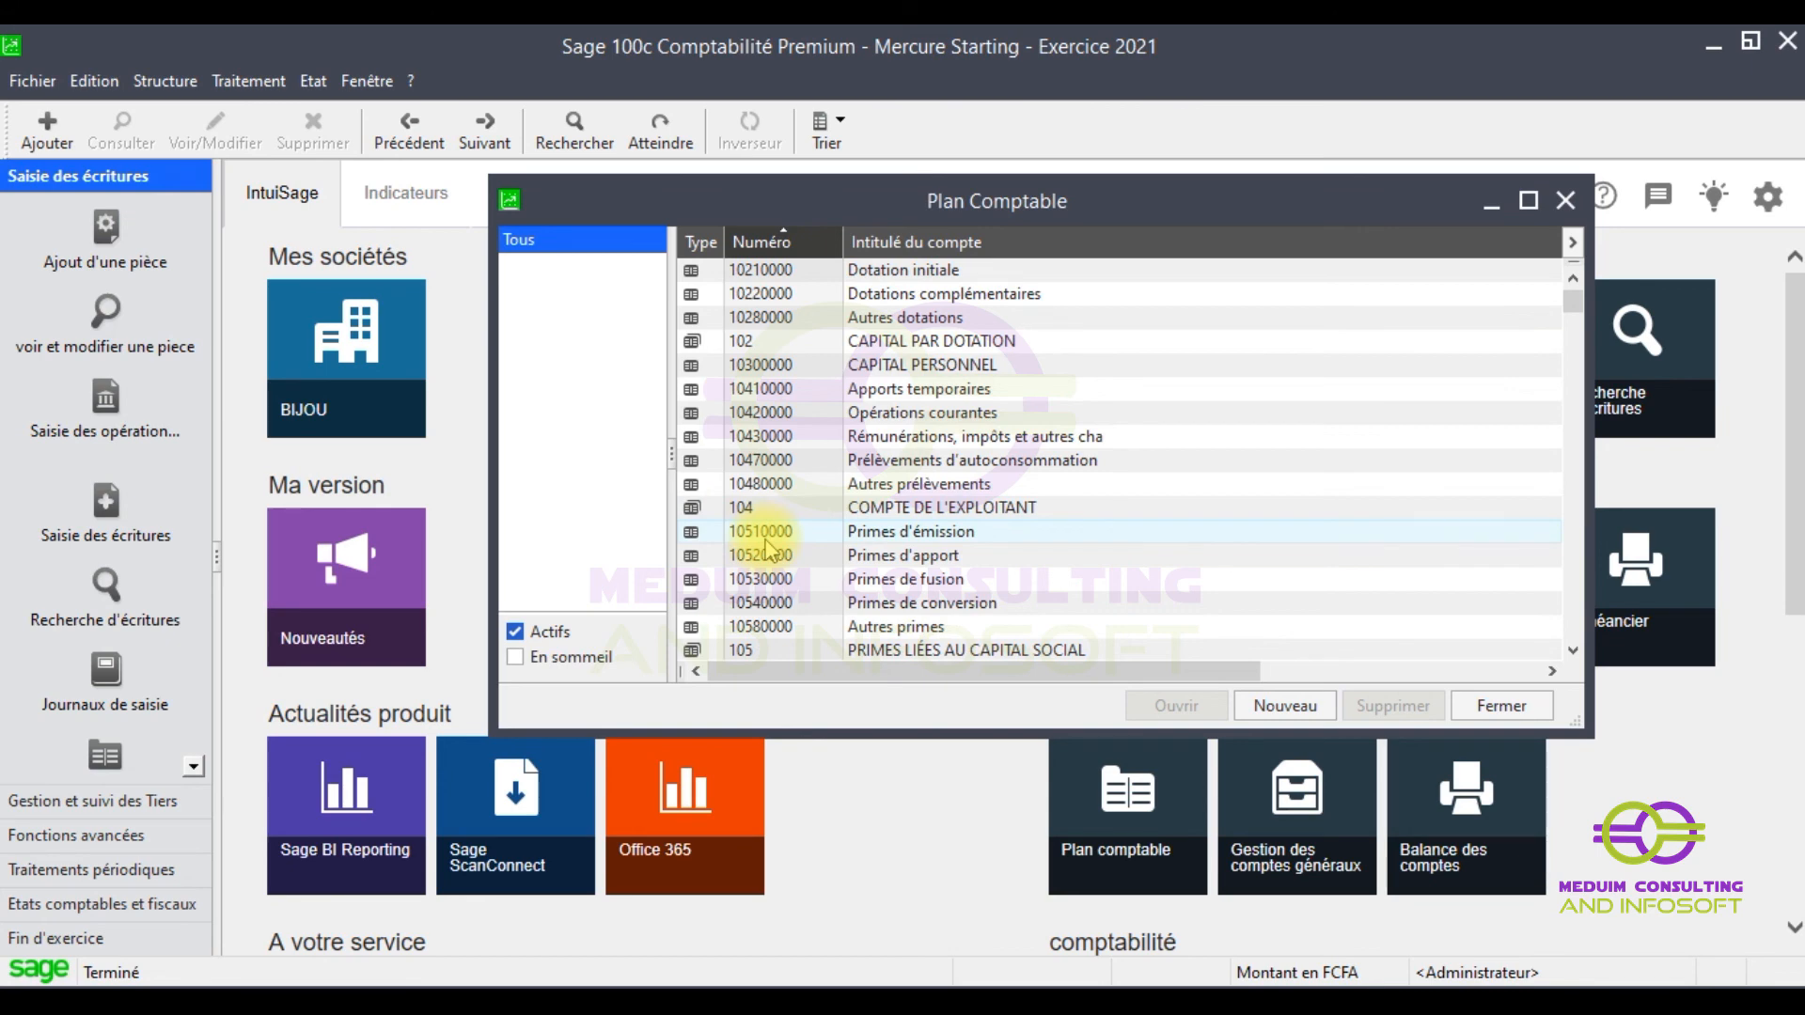
scroll(766, 543, "down", 9)
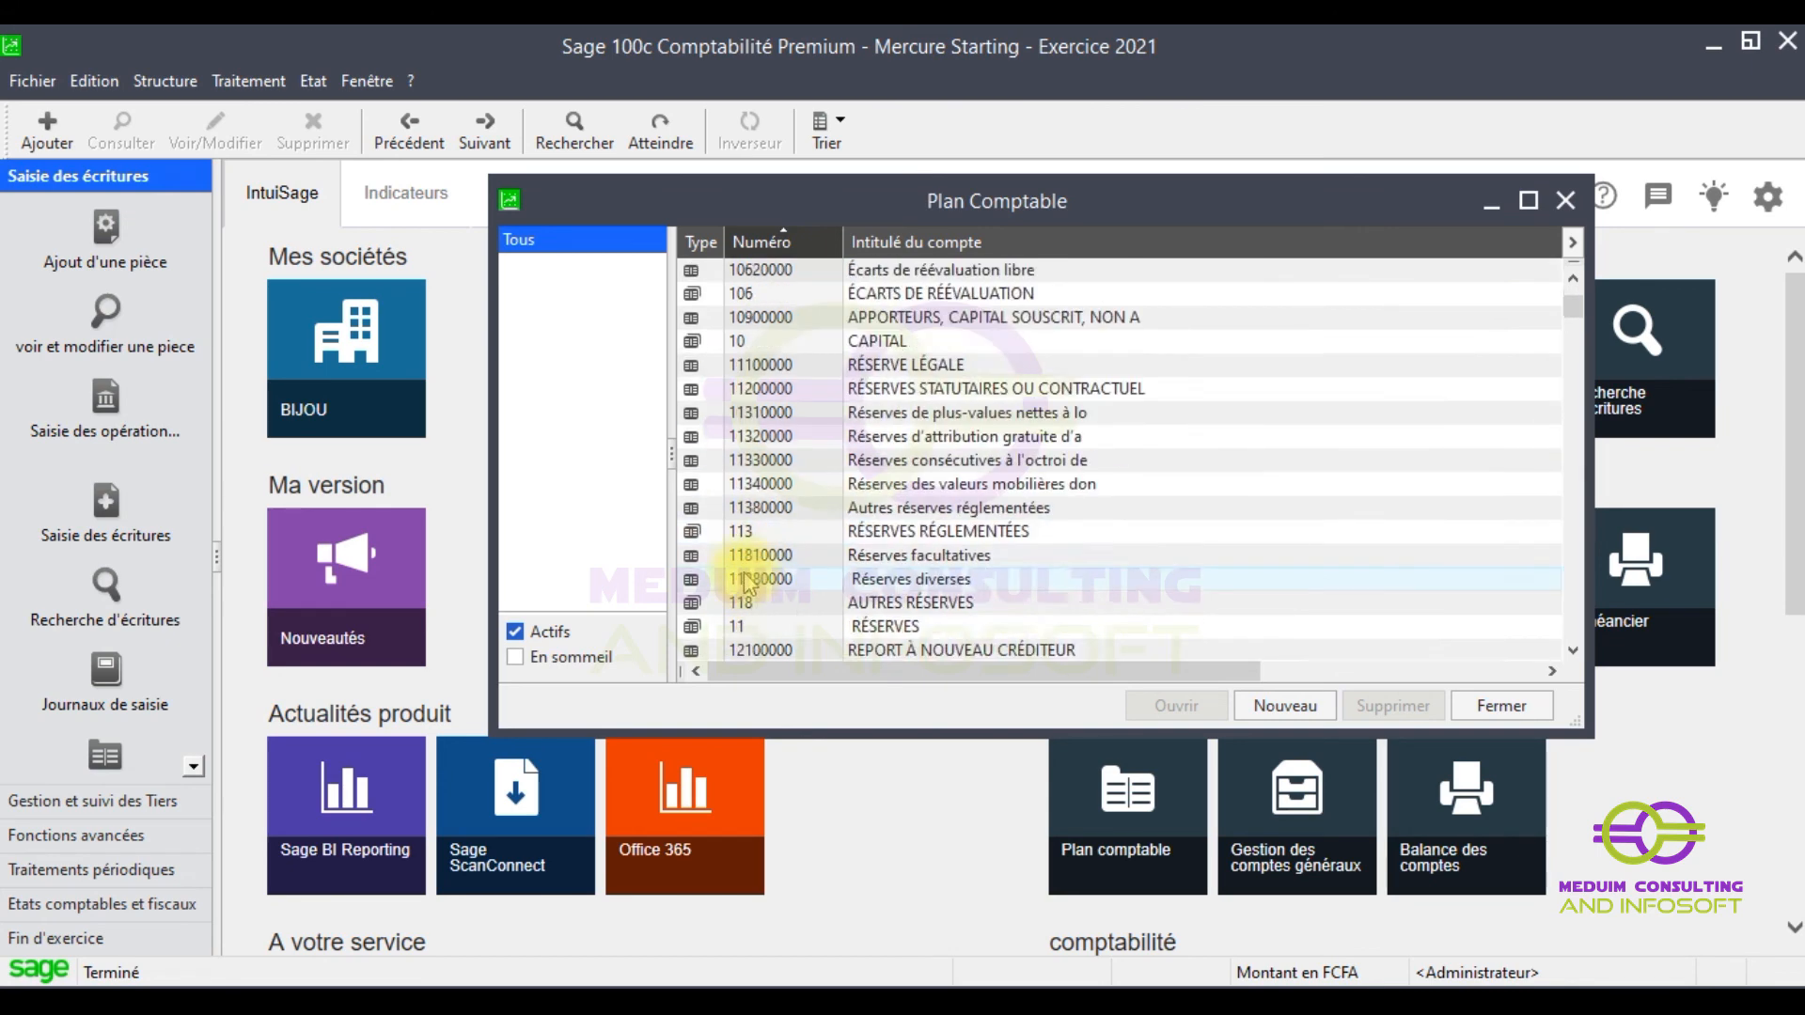
scroll(800, 336, "up", 3)
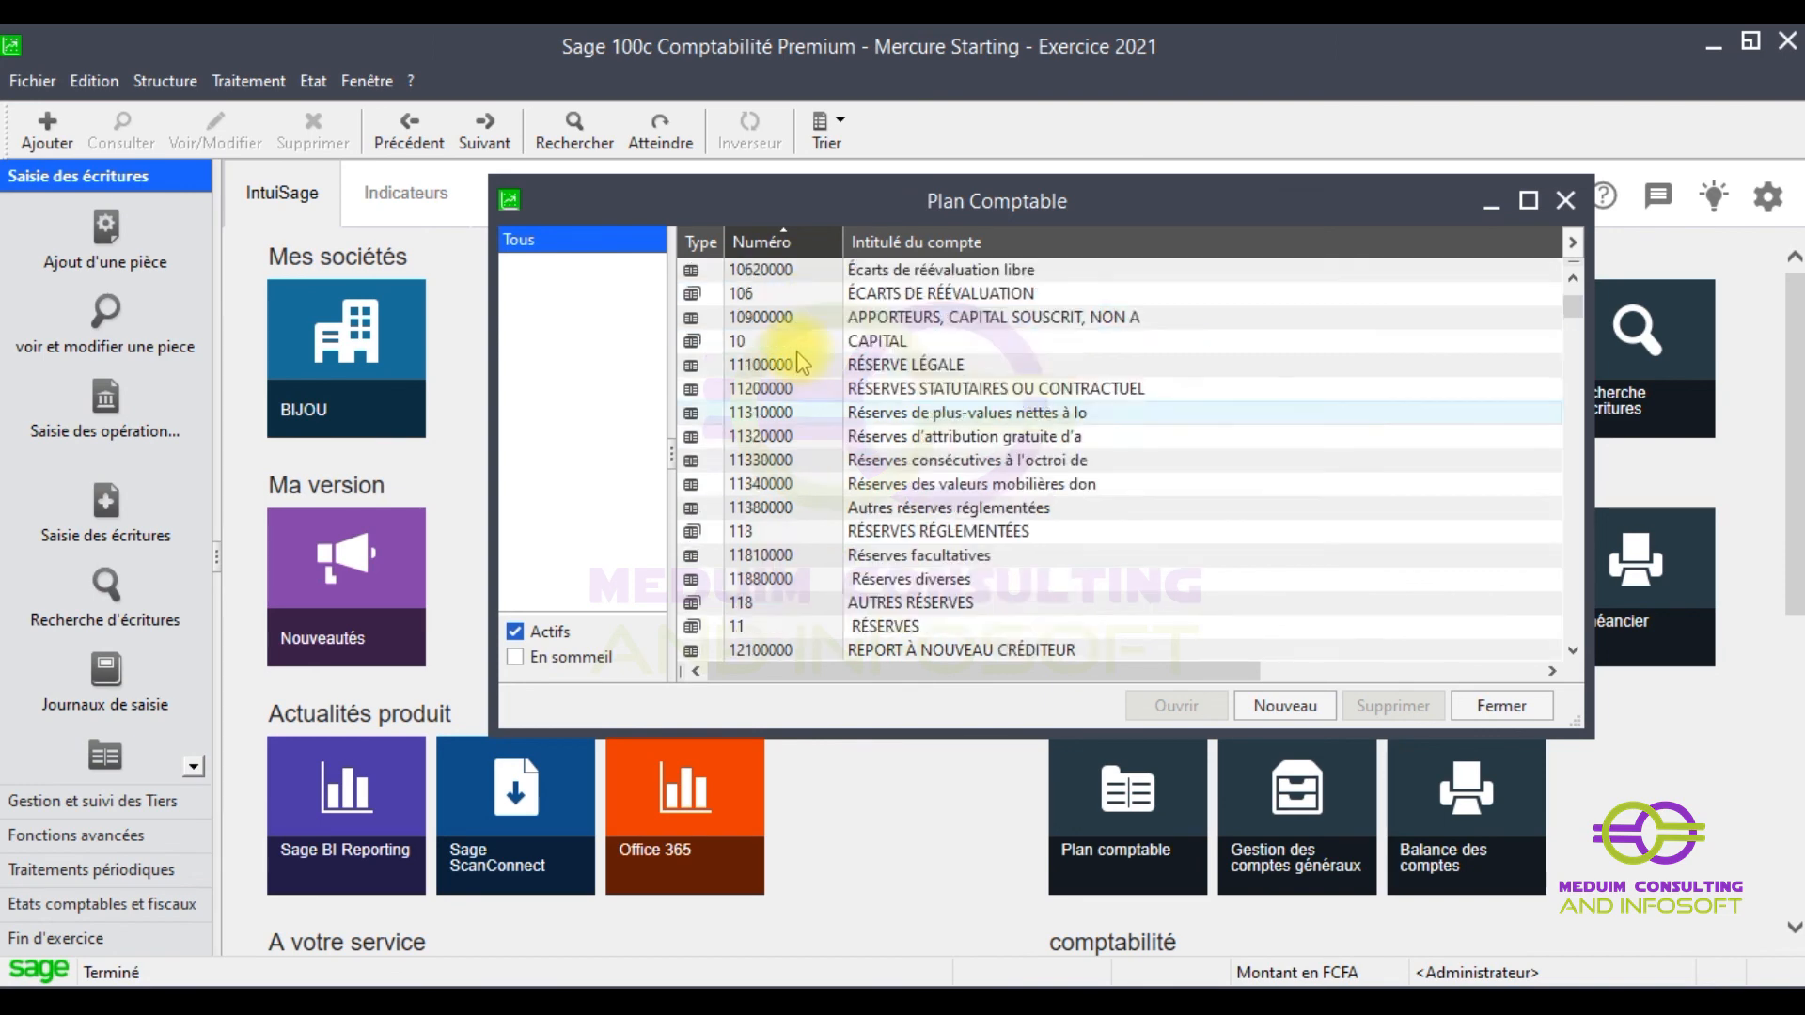
left_click(752, 483)
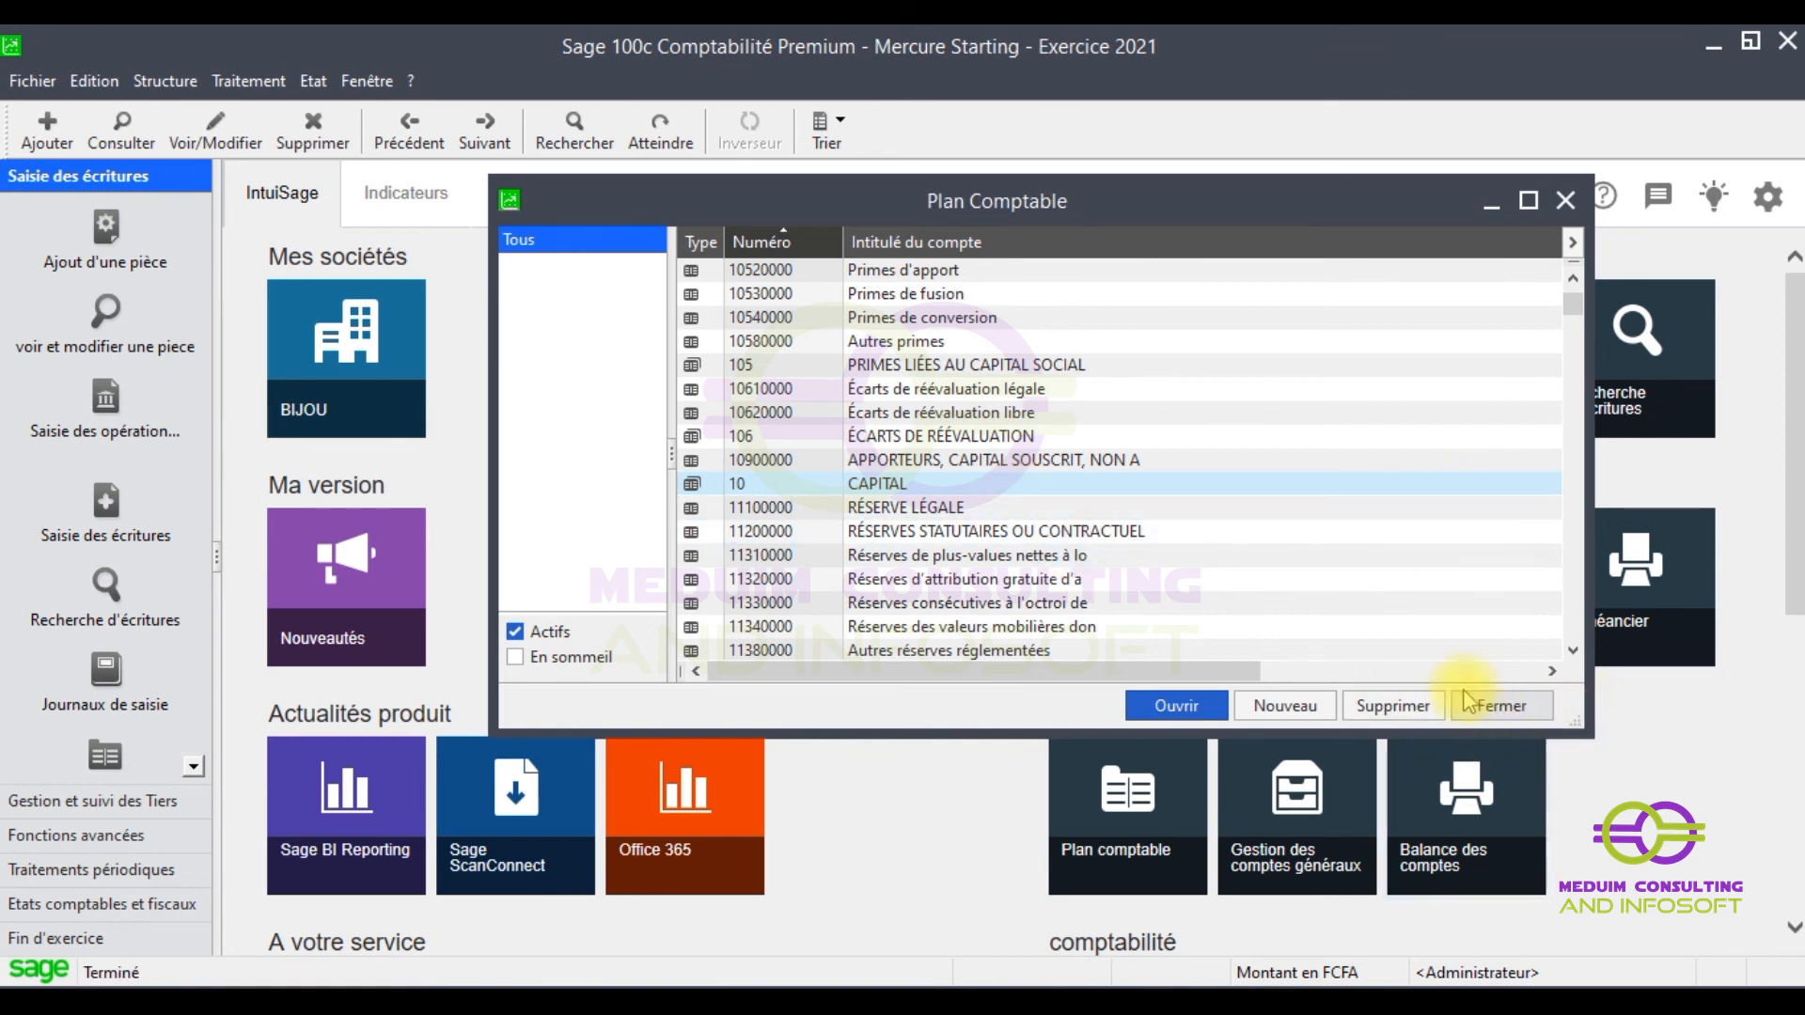
left_click(1566, 202)
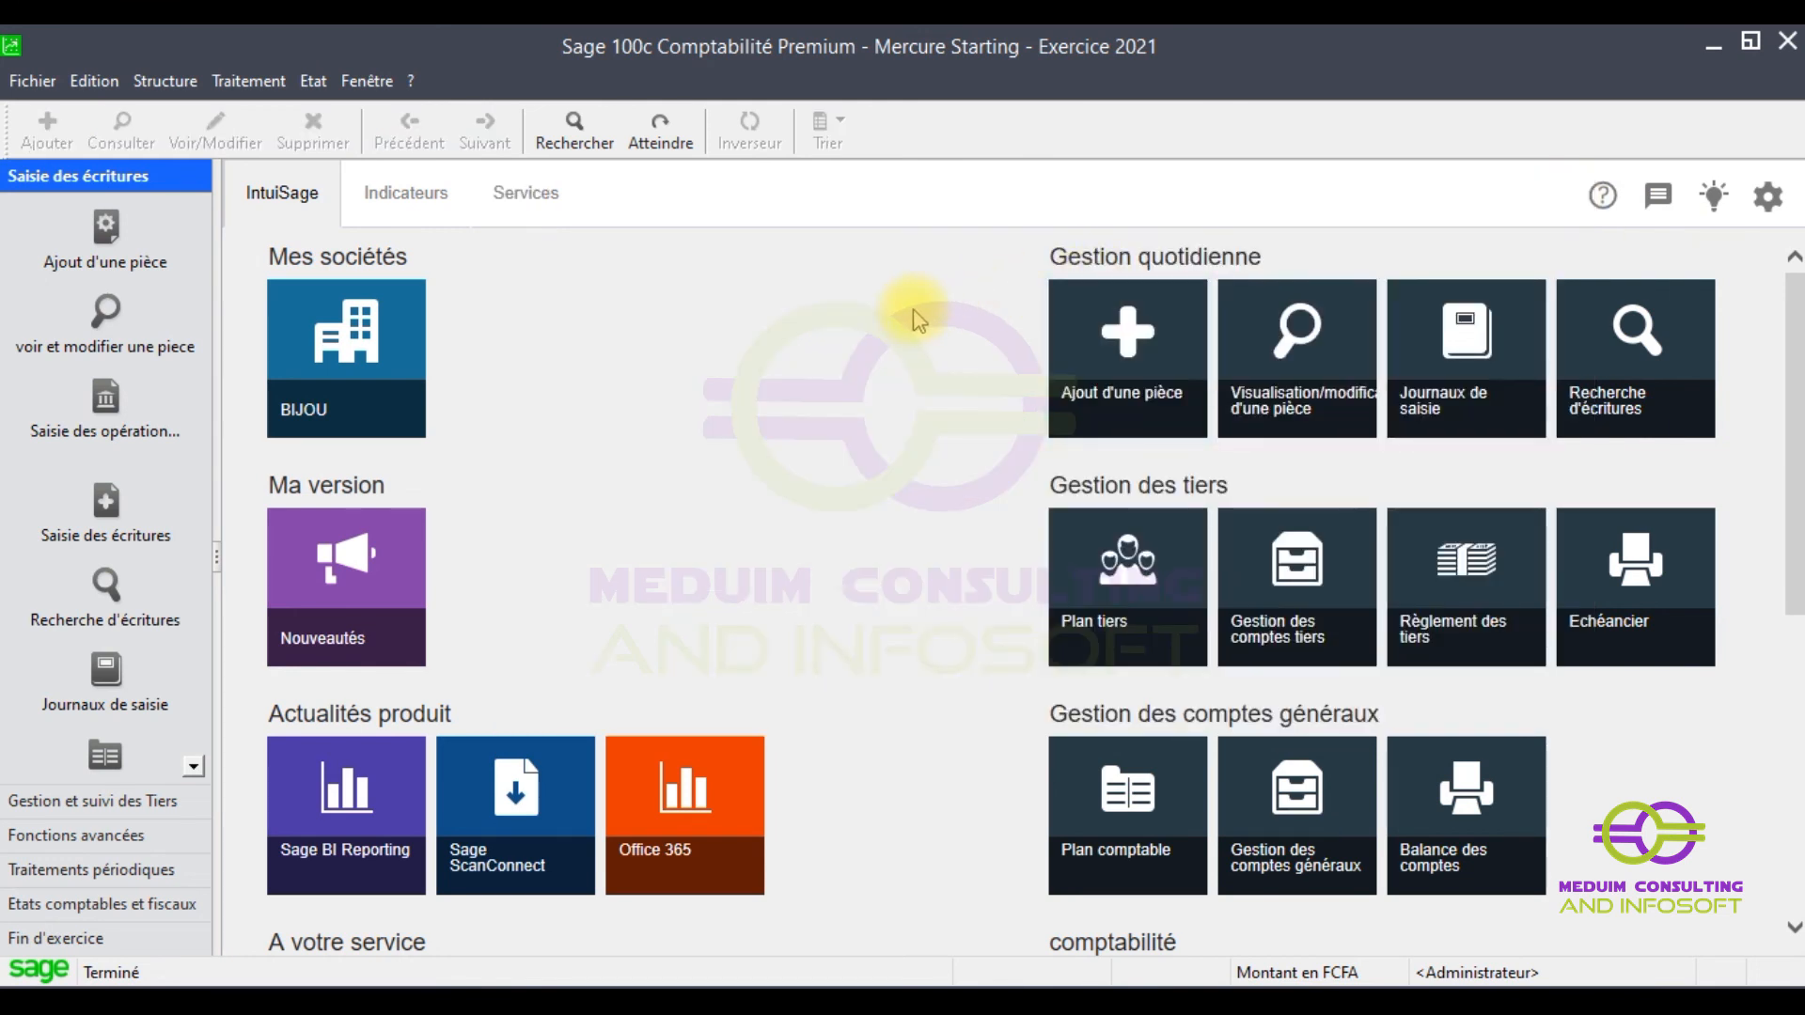